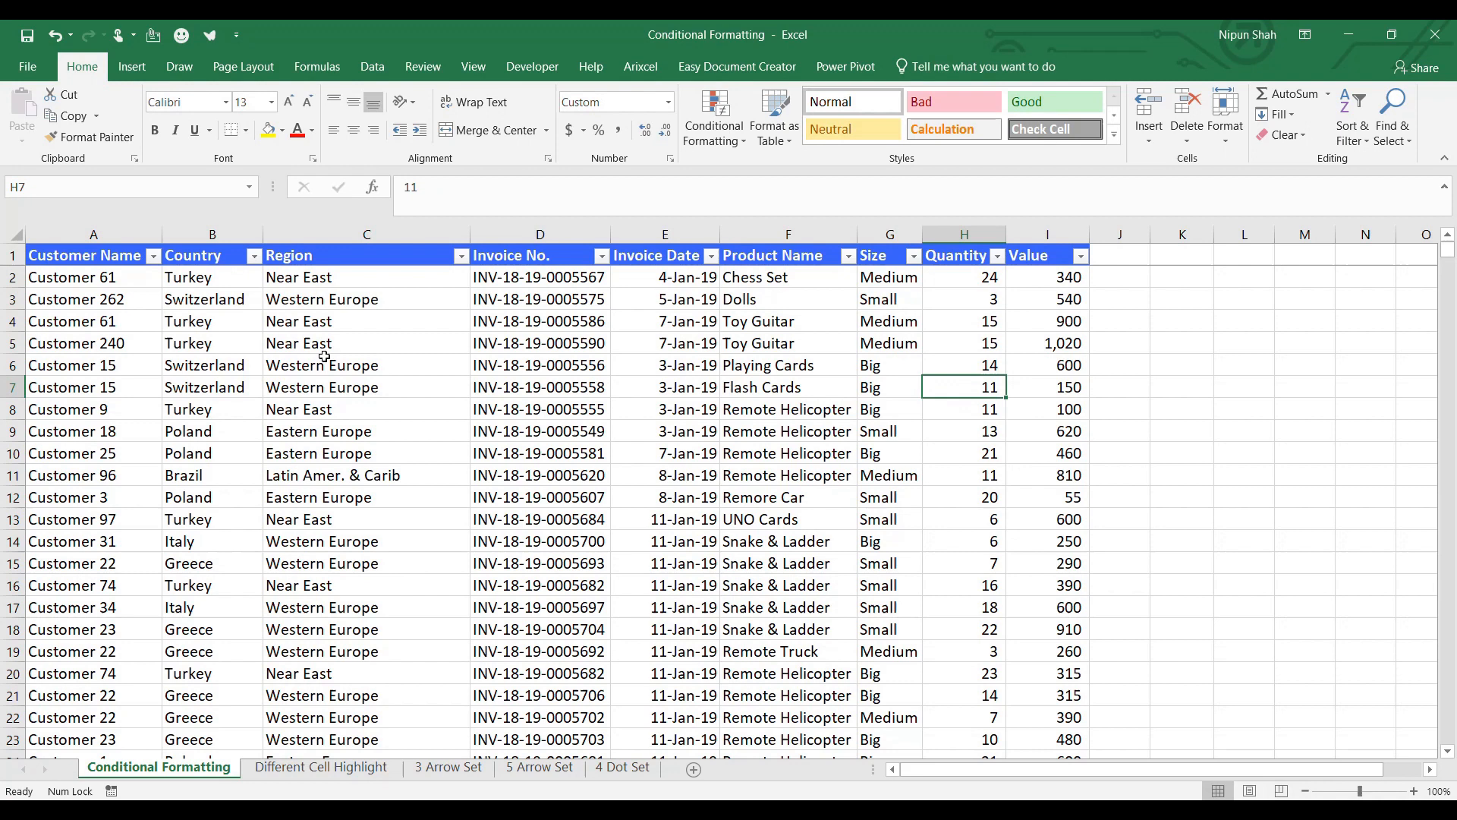
Step: Look over the sales table's customer name, country, region, invoice date, quantity and value columns
drag(85, 258, 1010, 710)
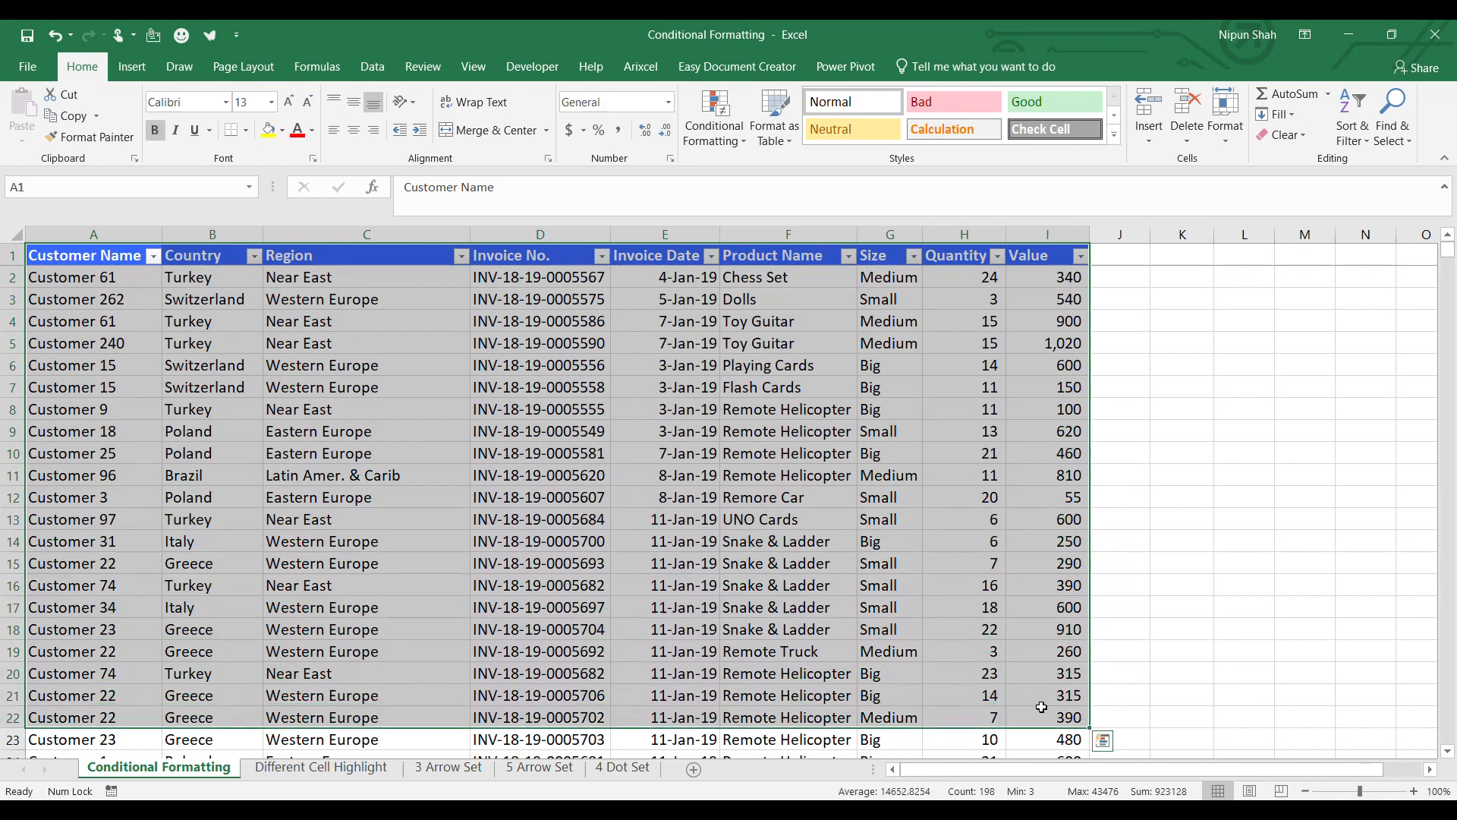
click(964, 607)
drag(114, 230, 366, 234)
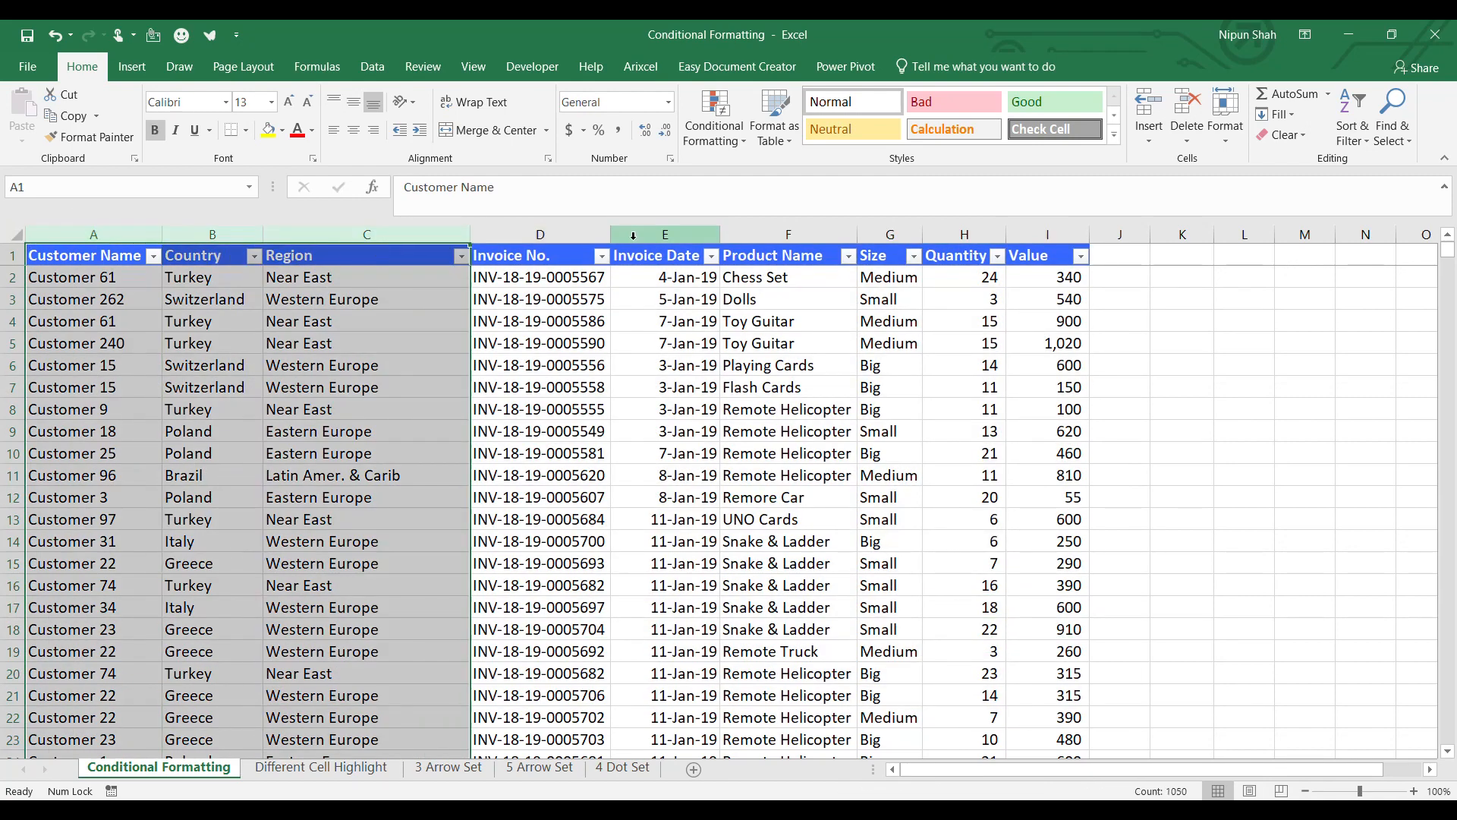
click(665, 234)
drag(990, 230, 1068, 229)
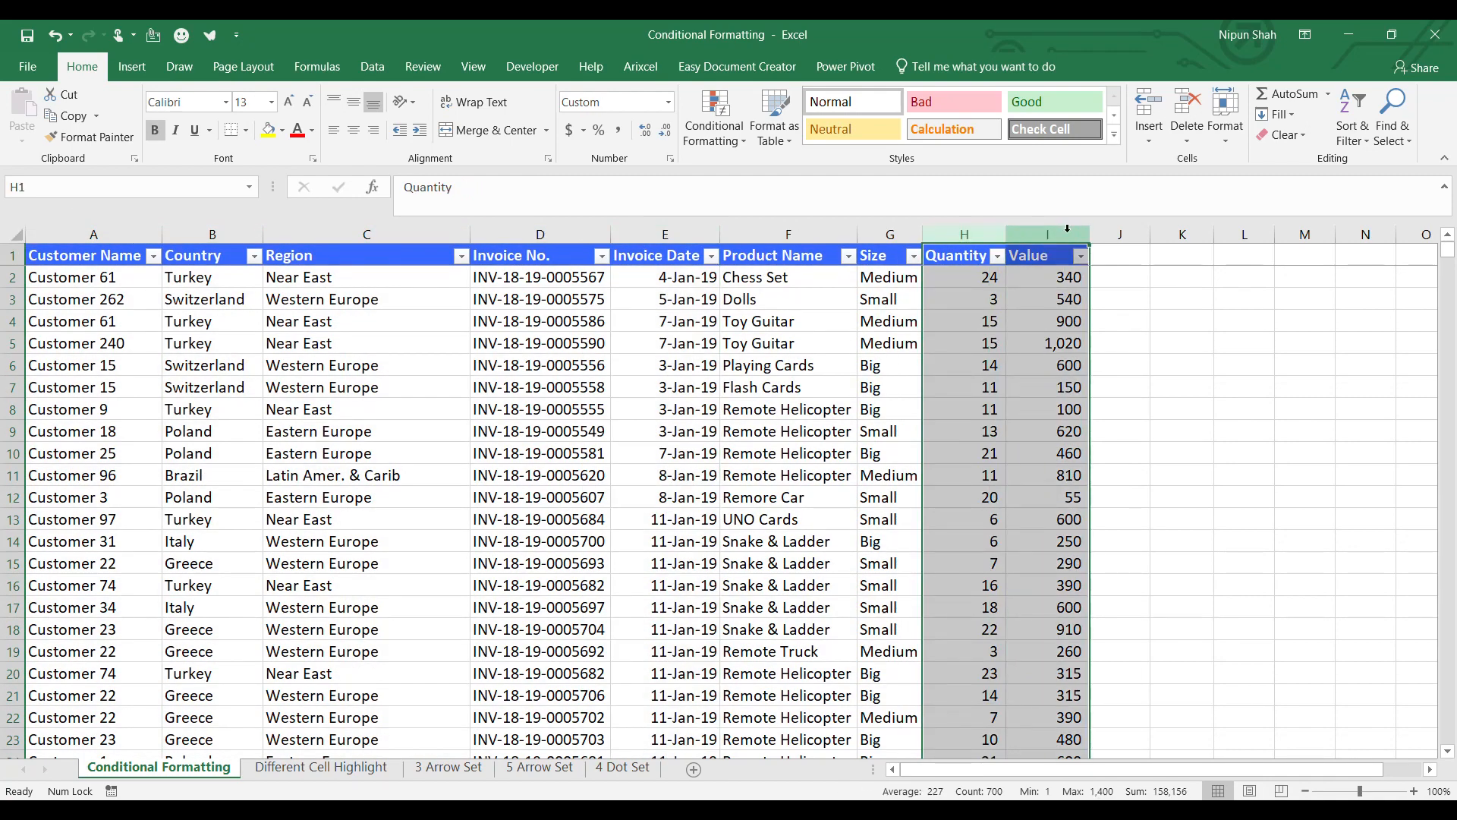
click(840, 386)
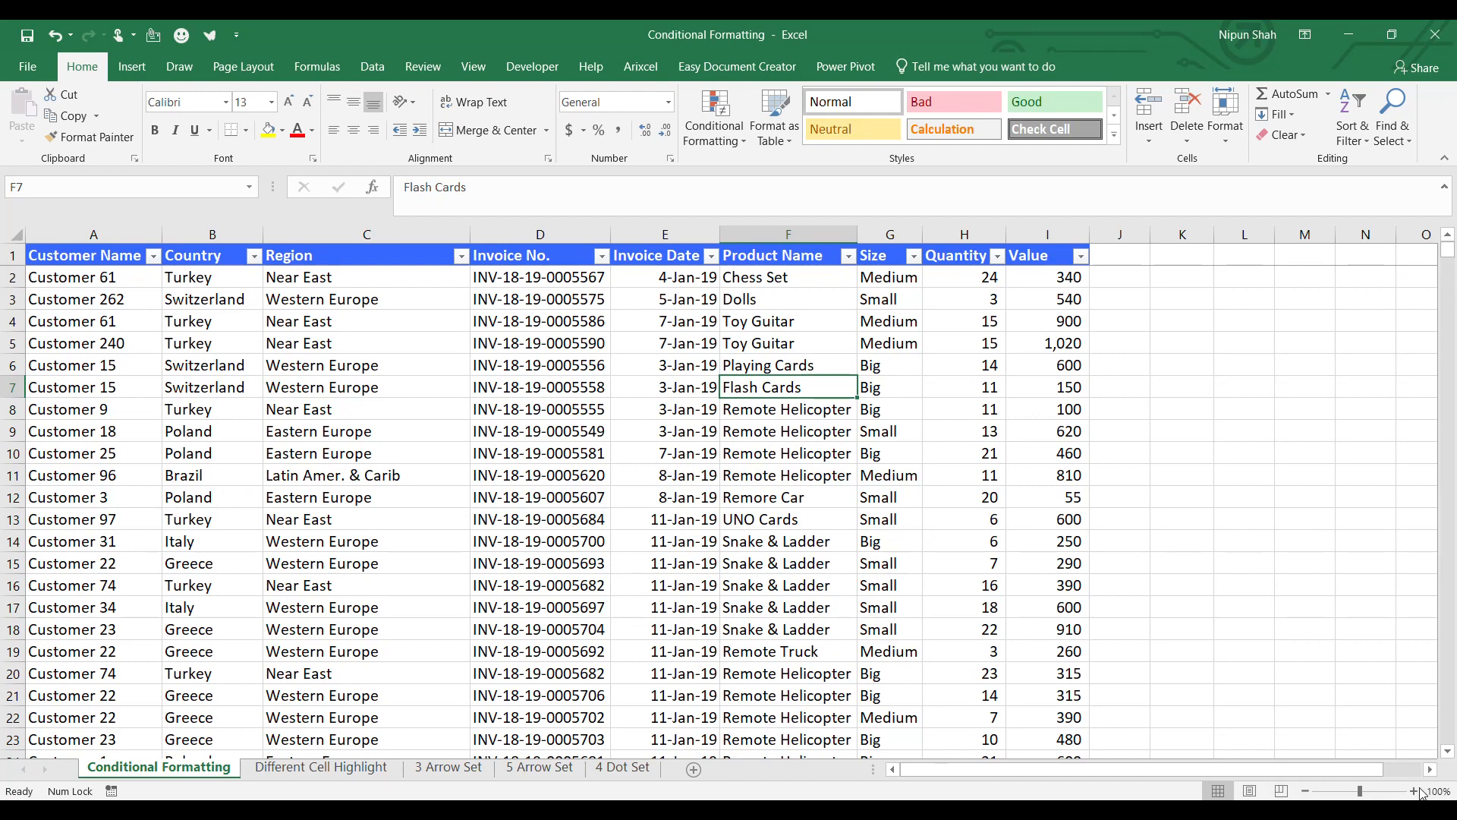
click(425, 322)
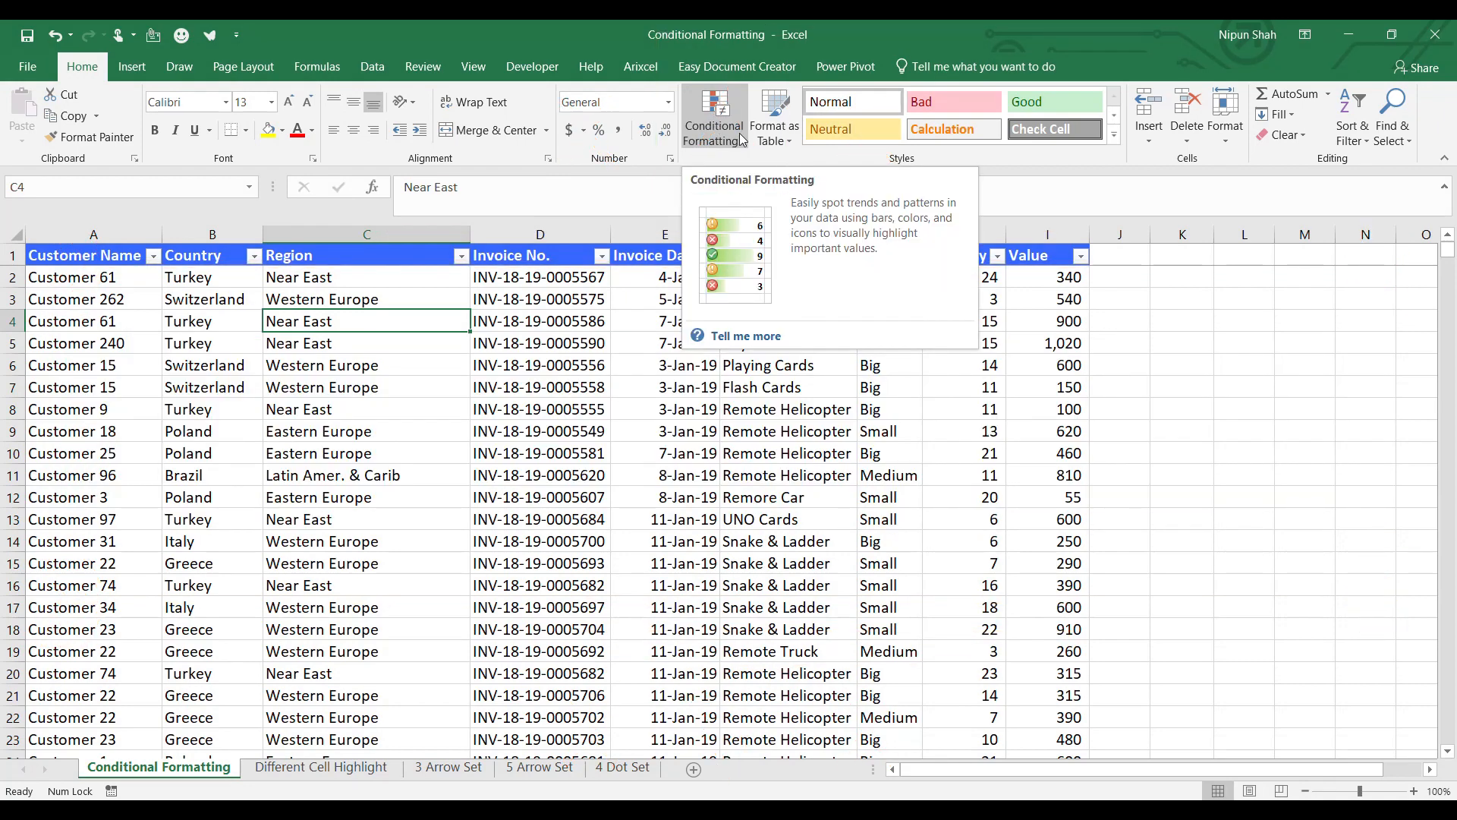
Step: Review the Conditional Formatting rule categories, including Highlight Cells Rules, Top/Bottom Rules, Data Bars, Color Scales and Icon Sets
click(741, 133)
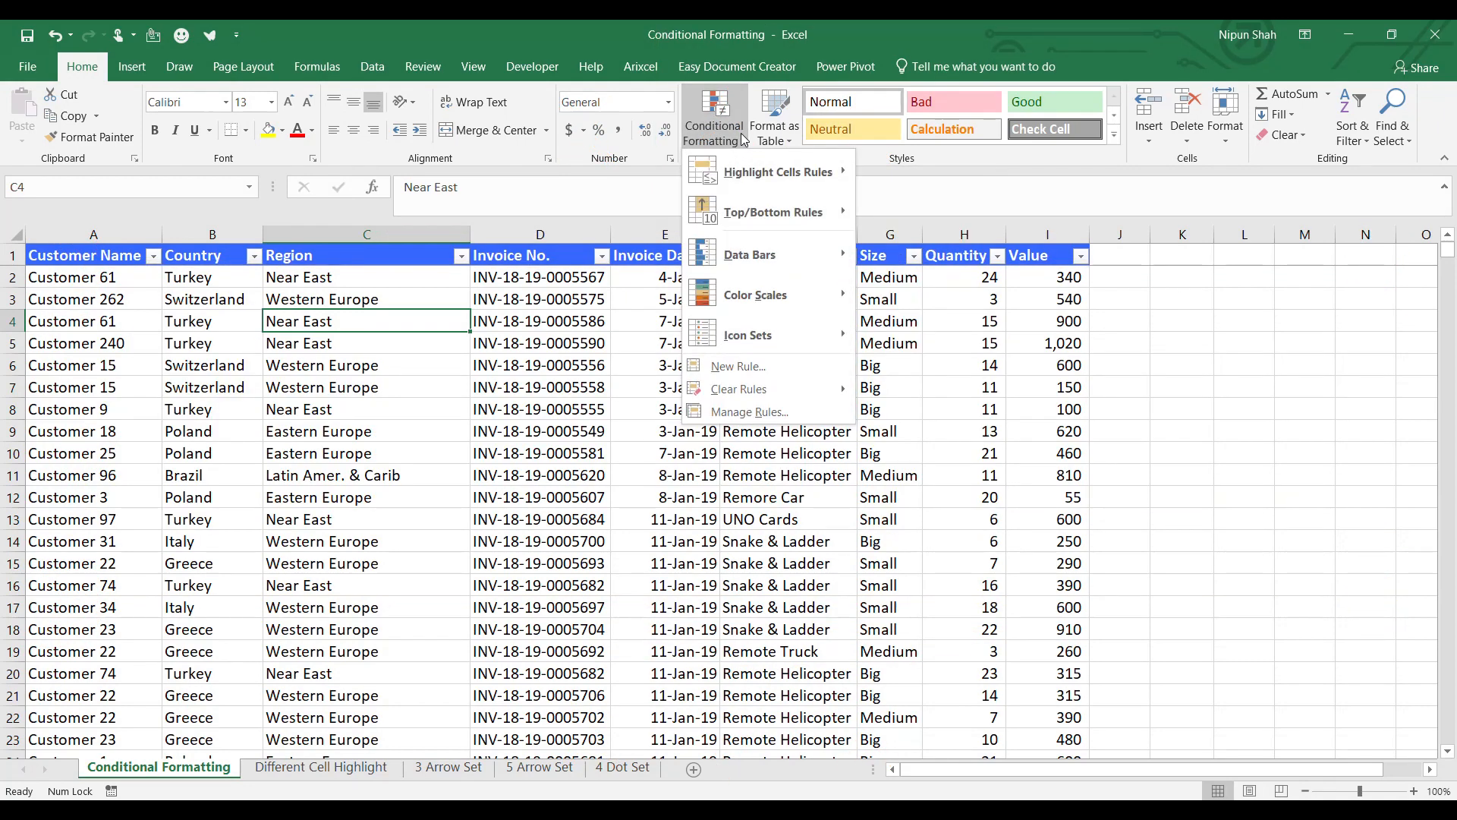
mouse_move(747, 179)
mouse_move(754, 213)
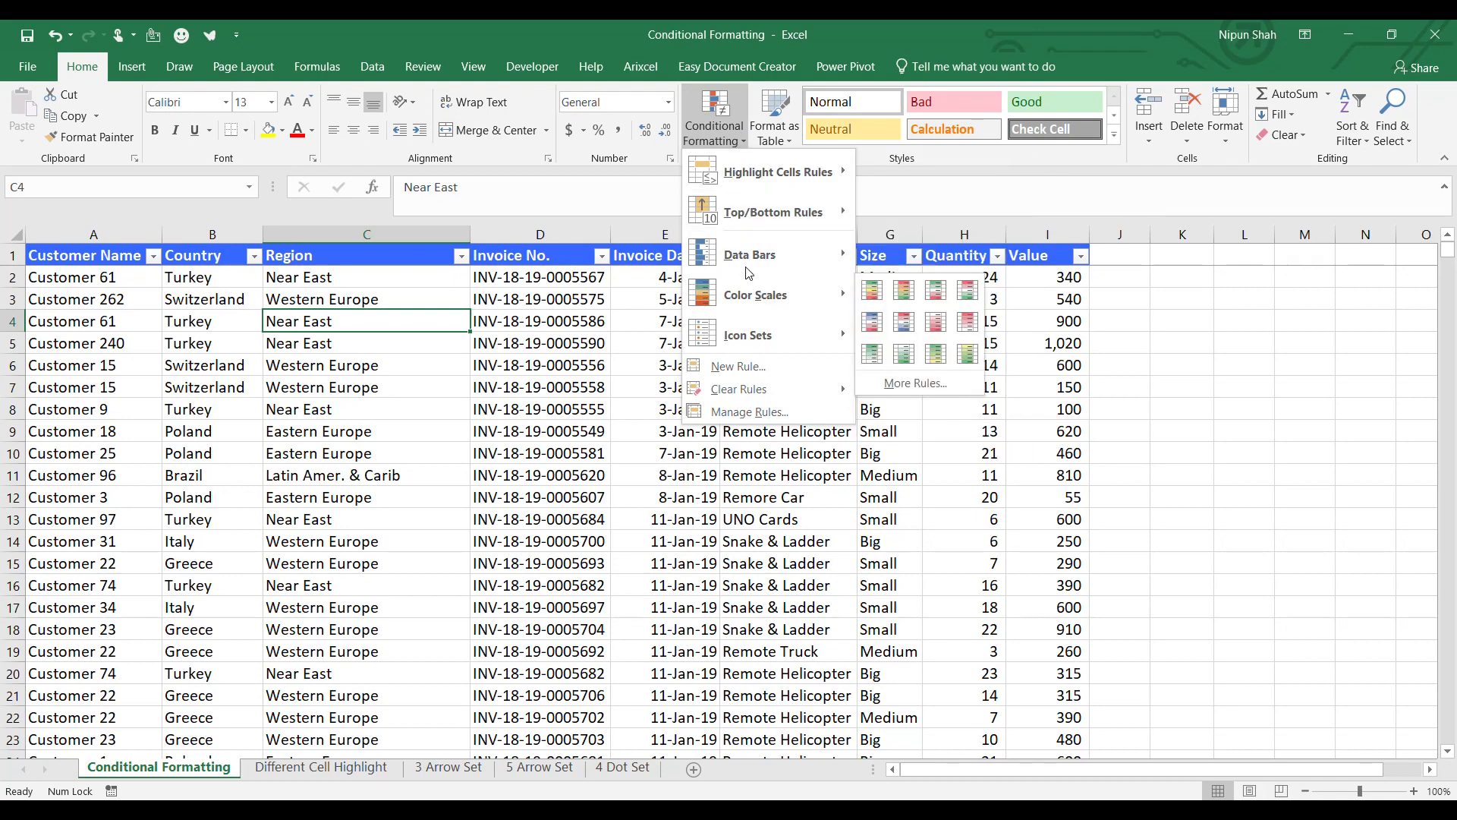
mouse_move(745, 344)
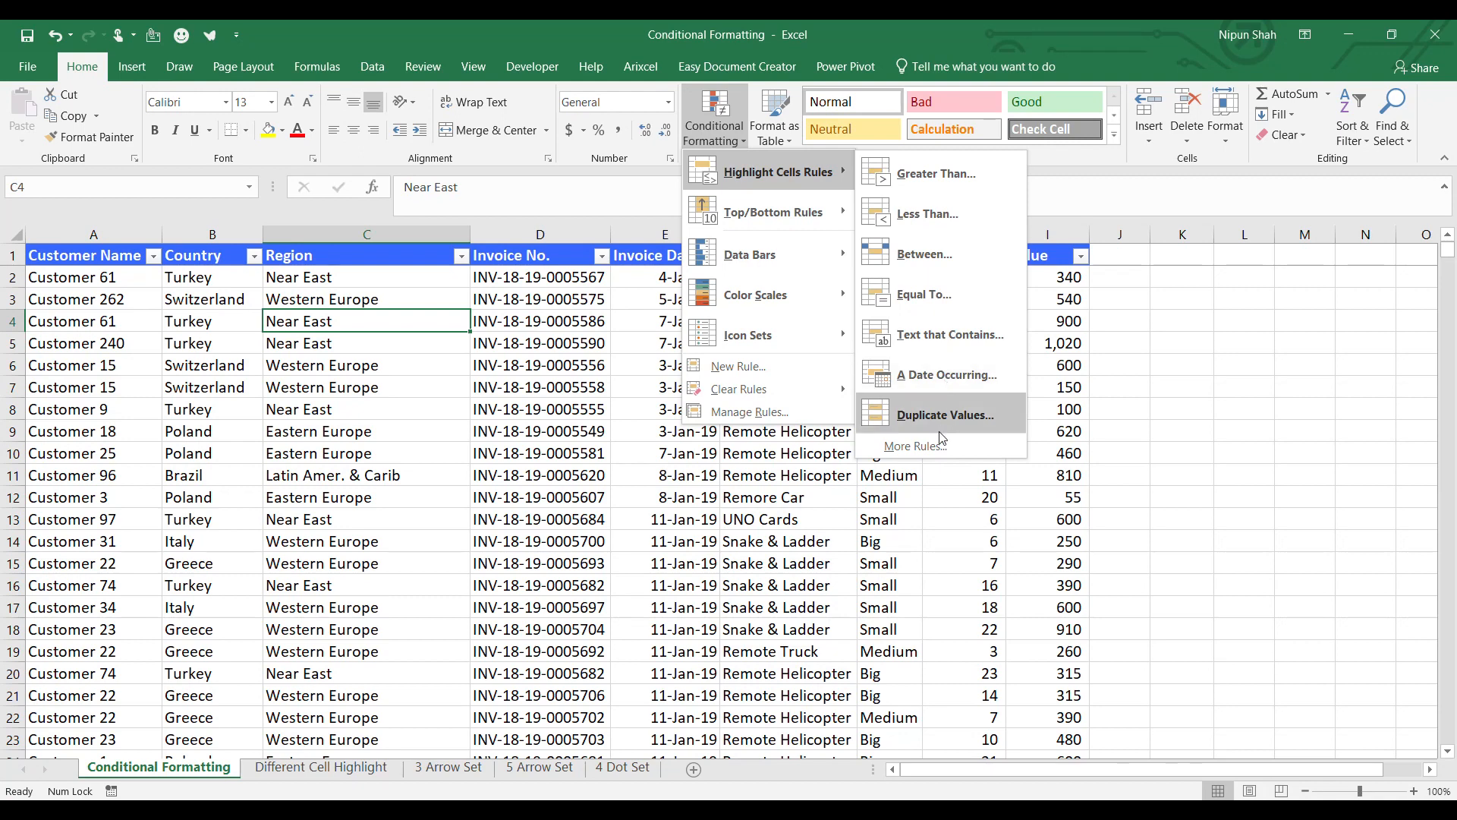
mouse_move(796, 199)
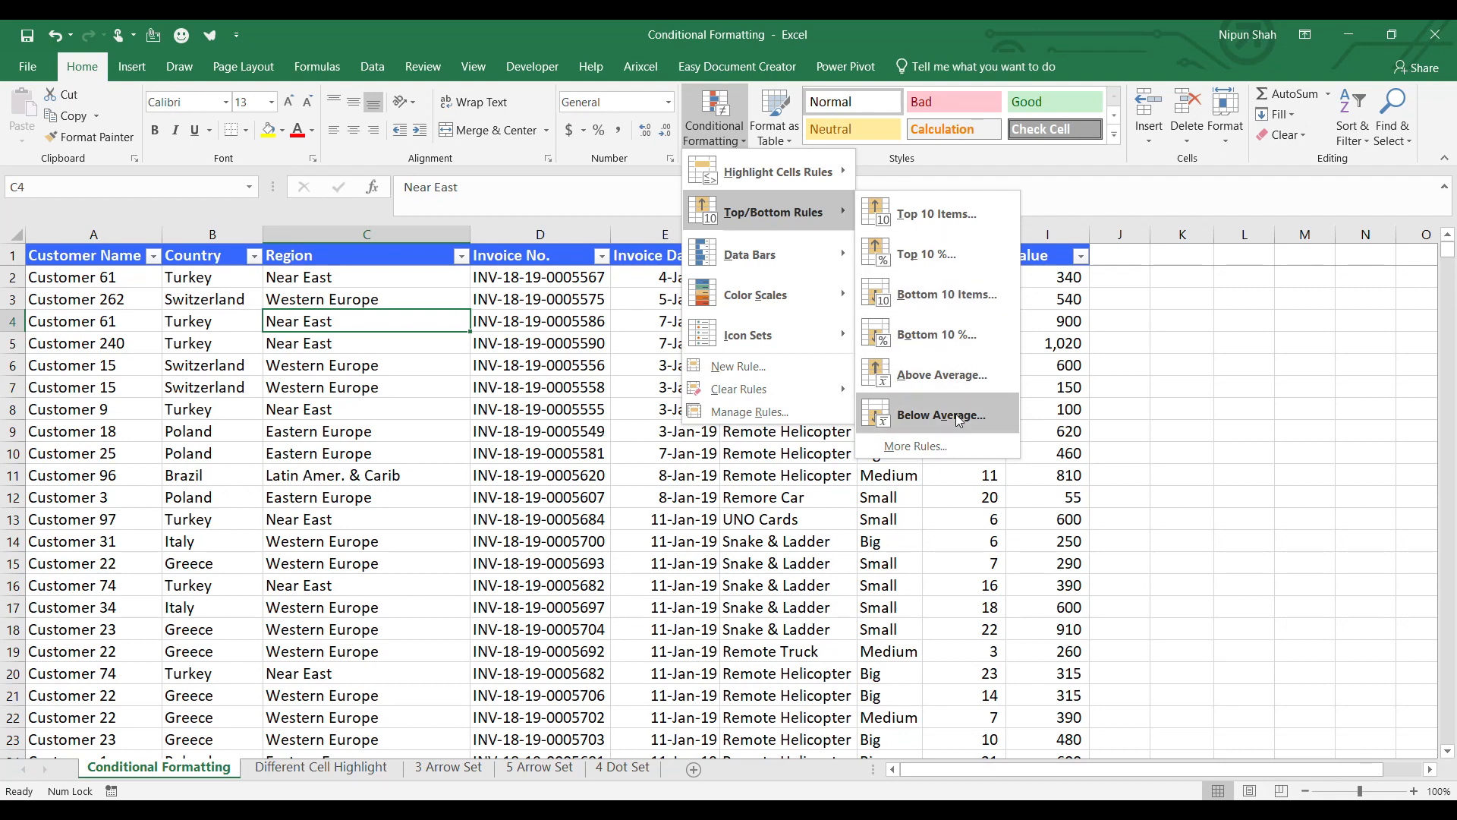
mouse_move(800, 249)
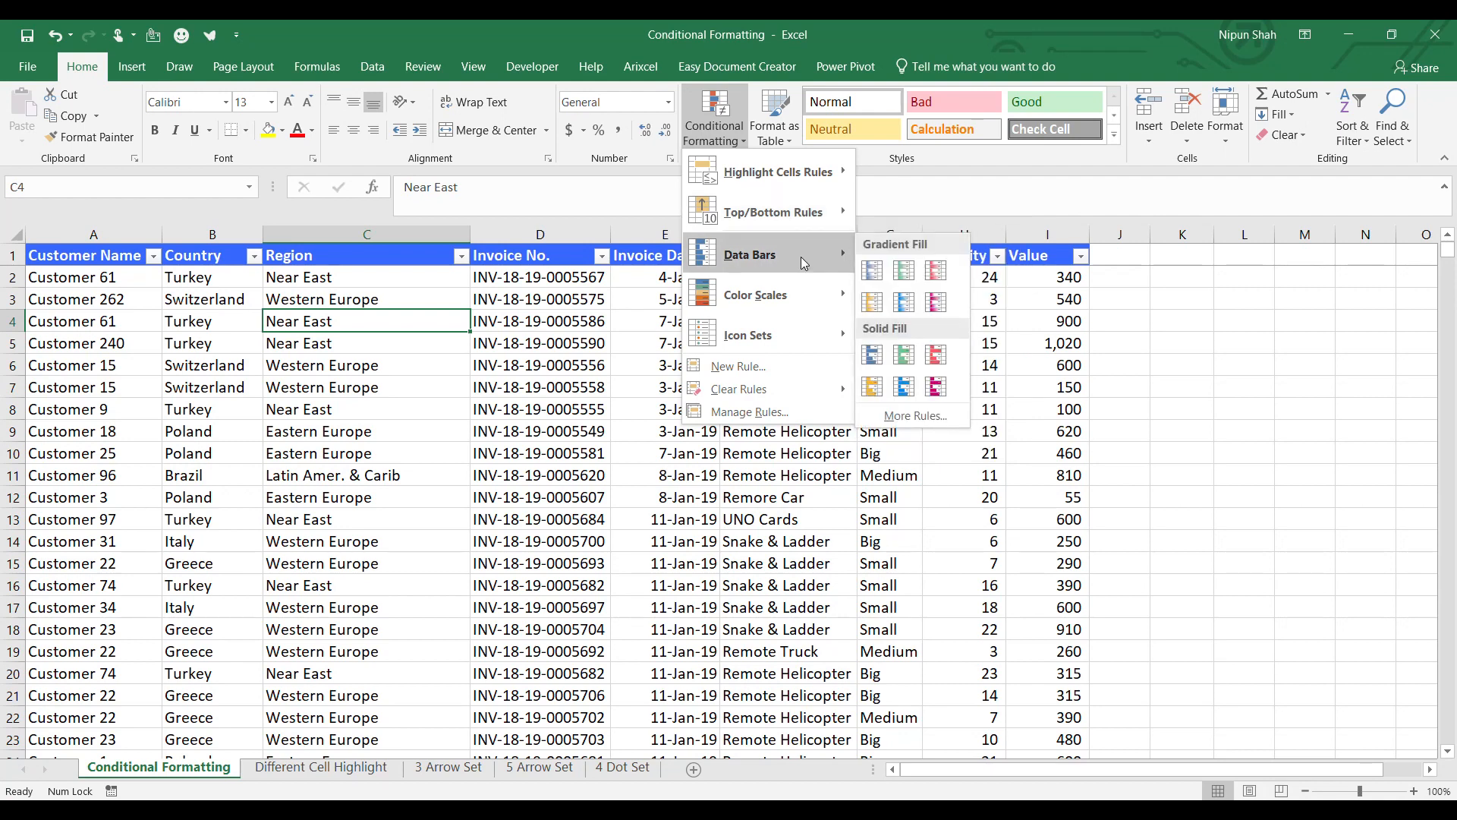
mouse_move(756, 304)
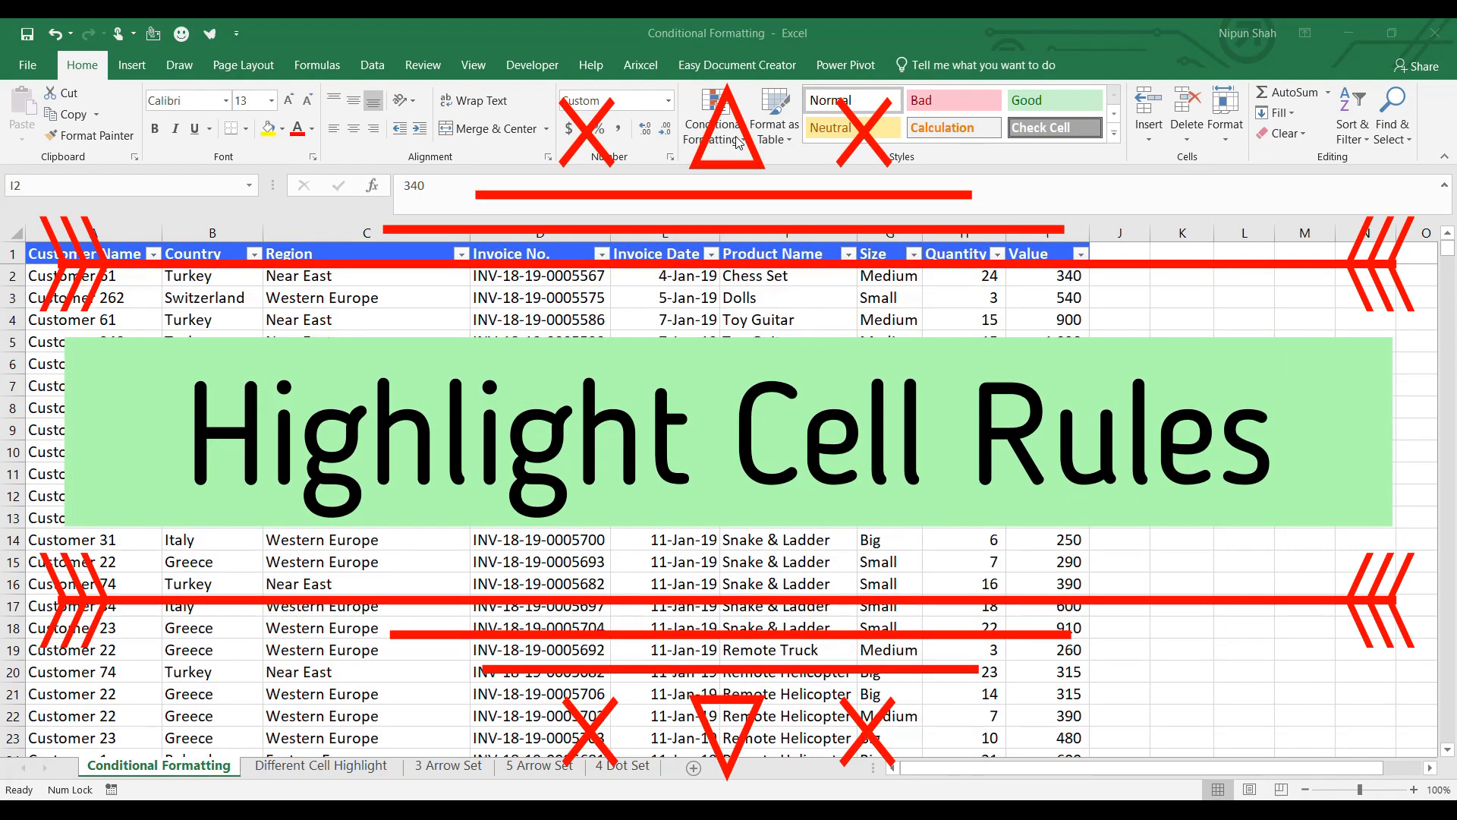
click(736, 139)
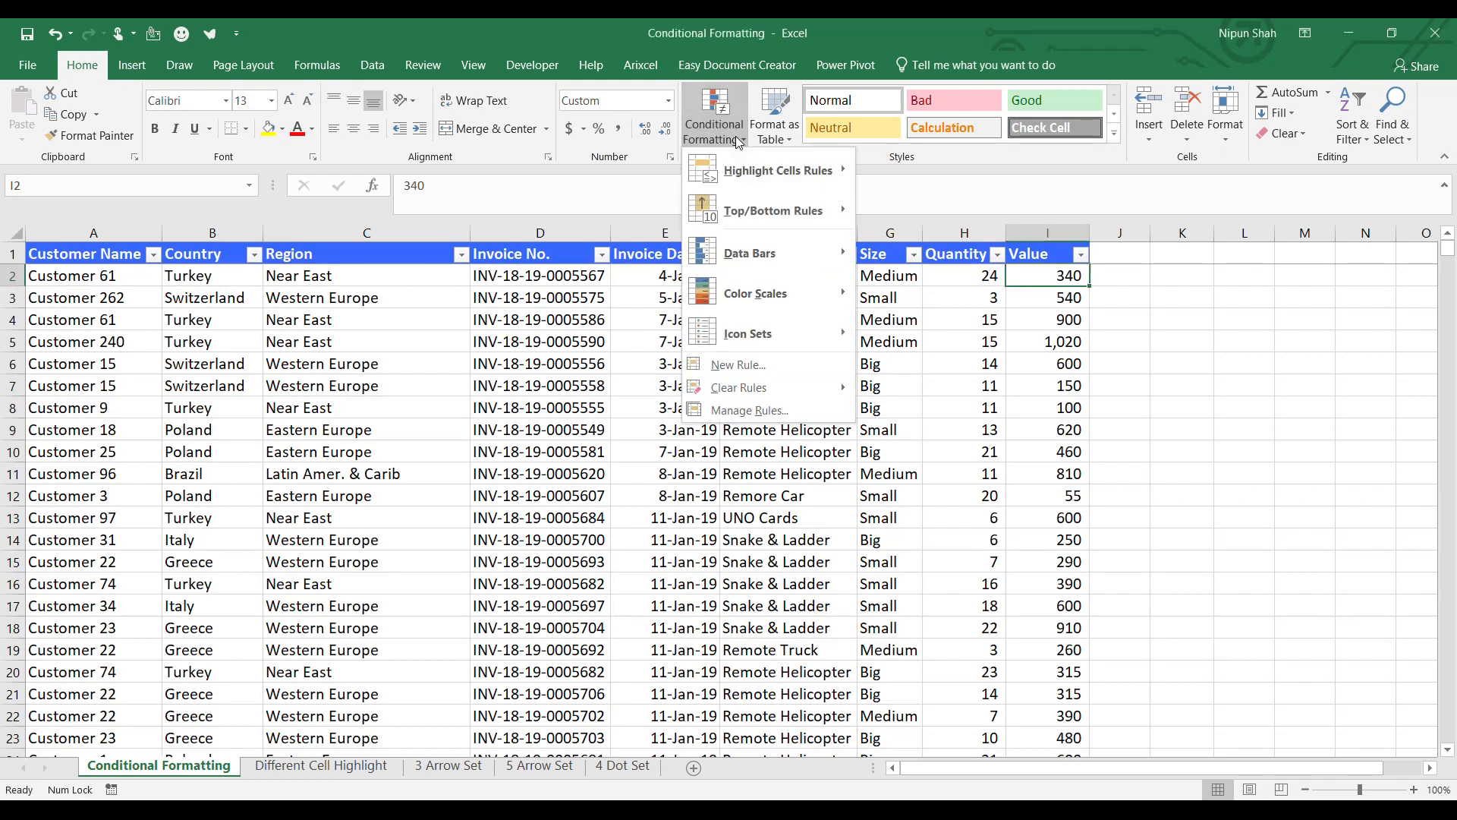
mouse_move(760, 173)
click(1084, 315)
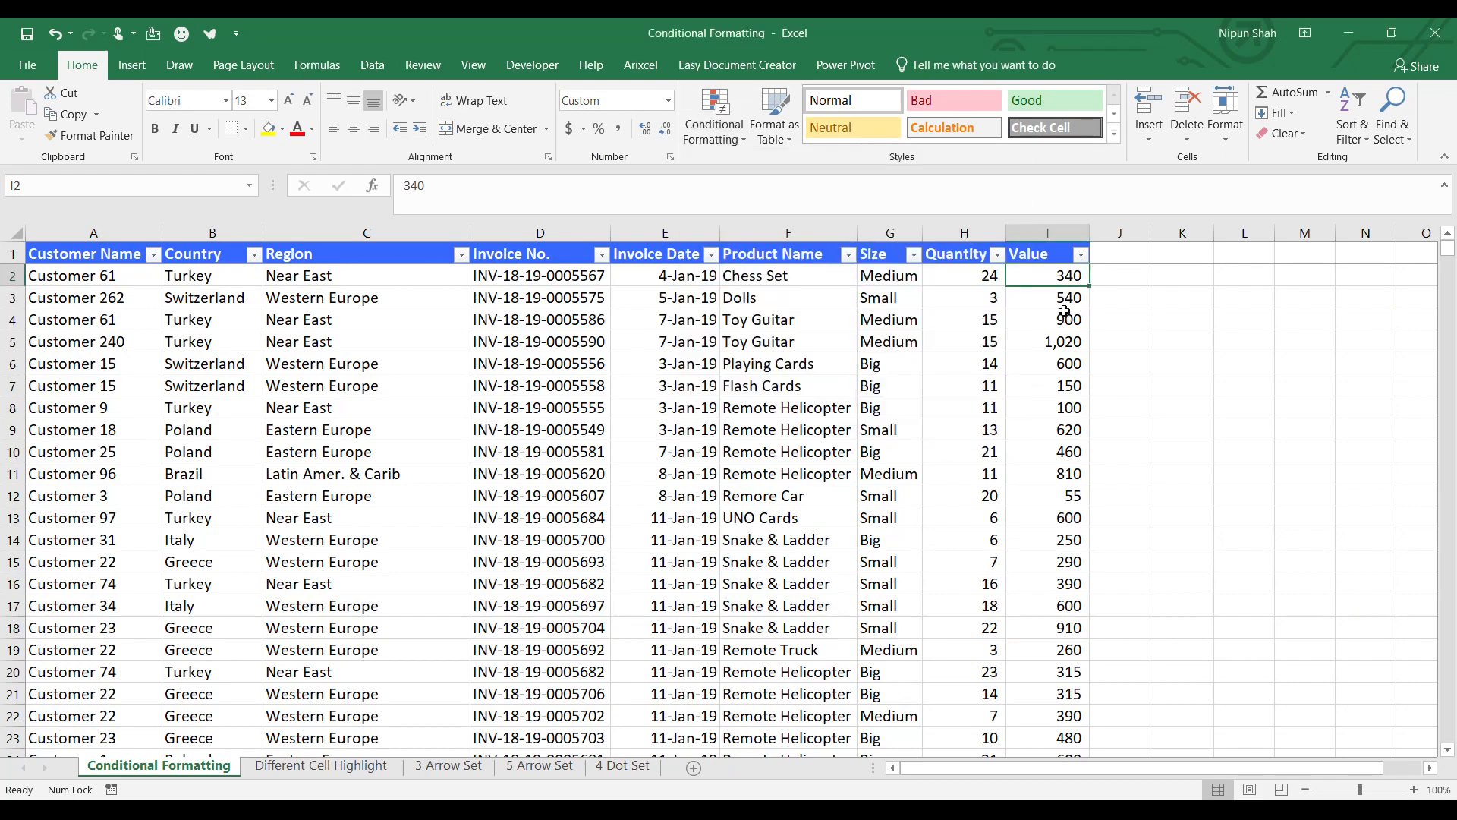
Step: Start a Greater Than highlight rule with threshold 1000 on all Value cells from I2 down to the last record
key(ctrl+shift+Down)
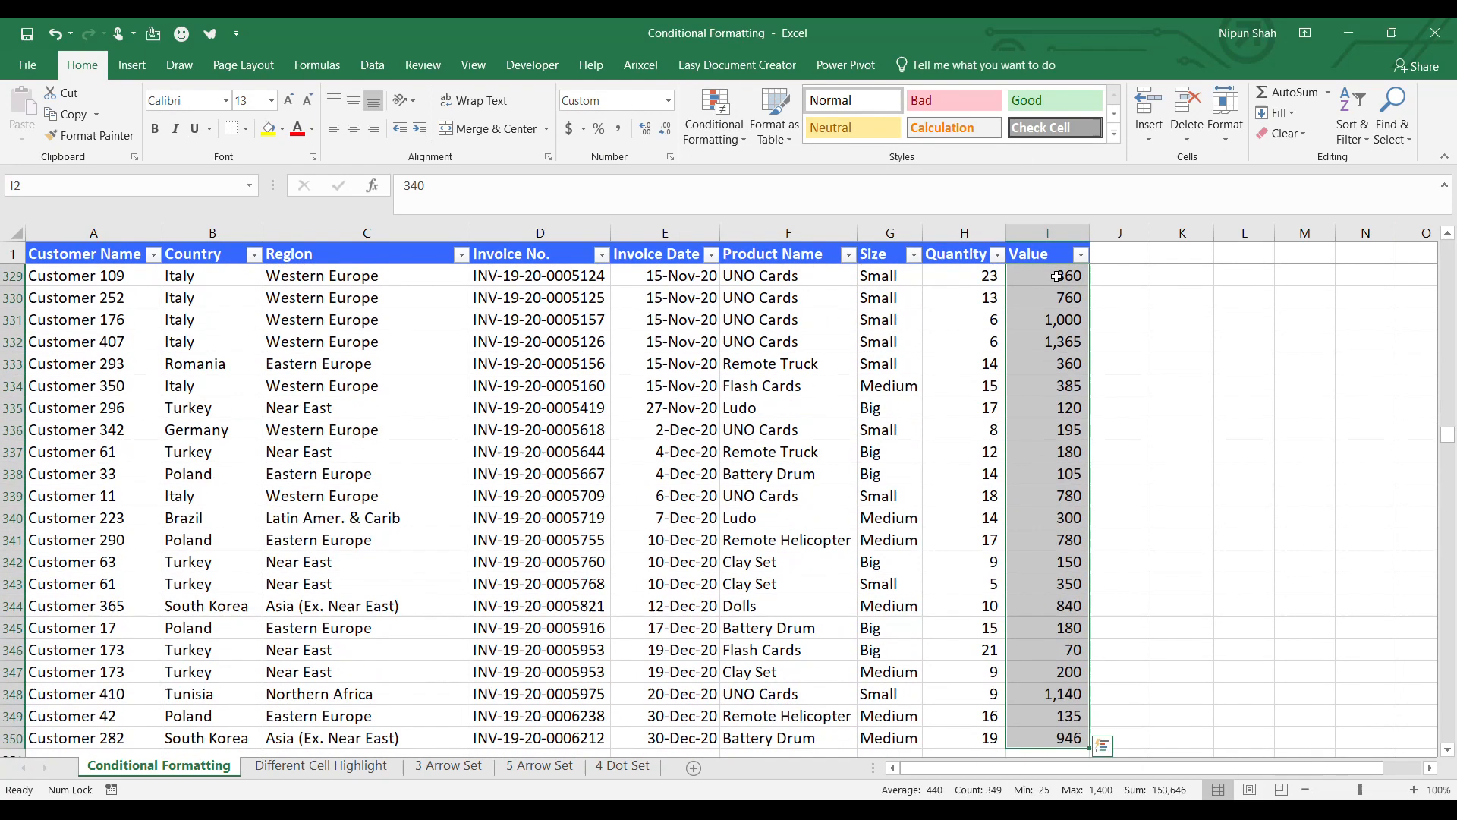
drag(1447, 435, 1447, 249)
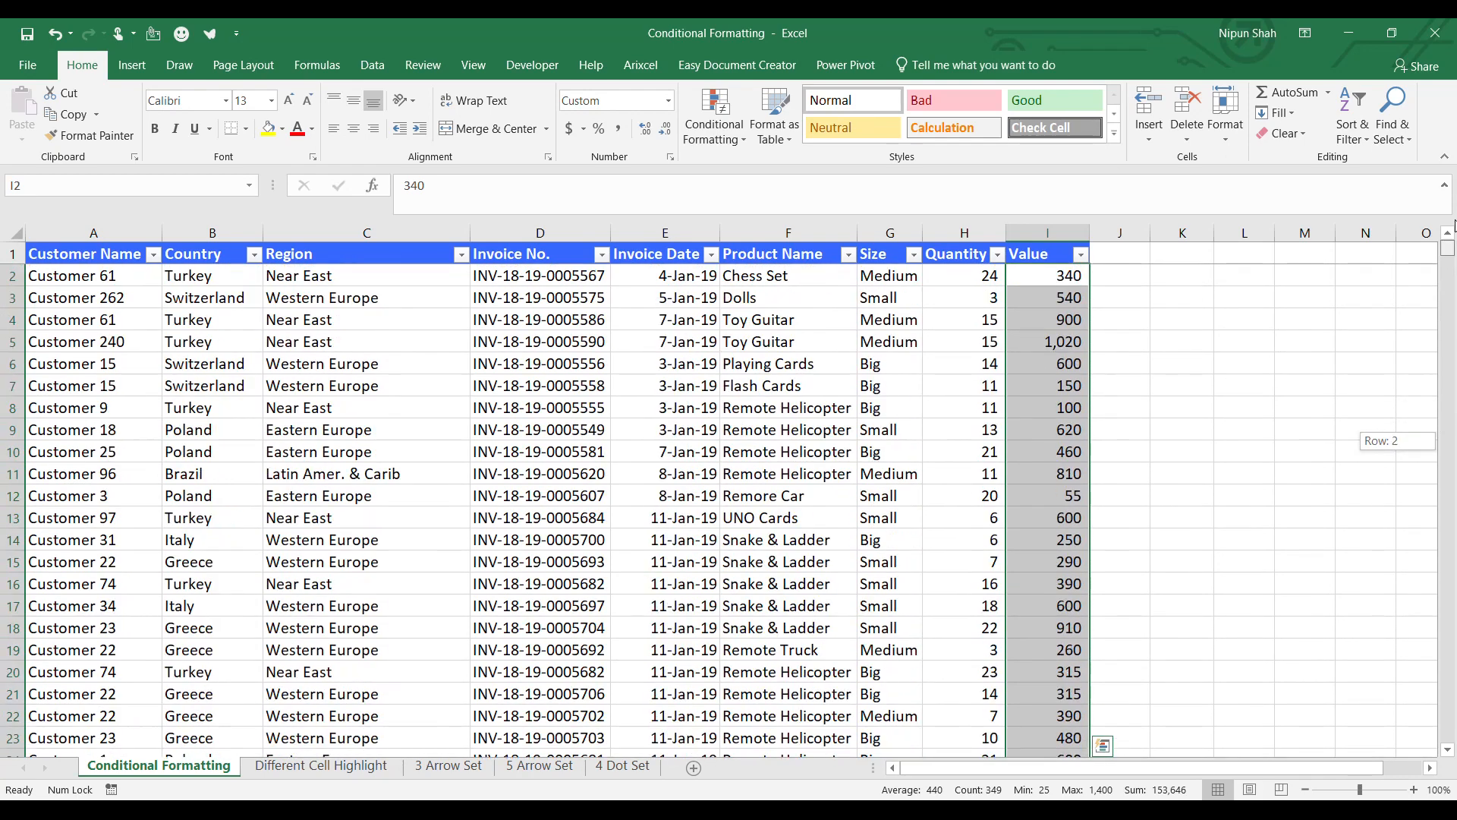
click(721, 129)
mouse_move(782, 175)
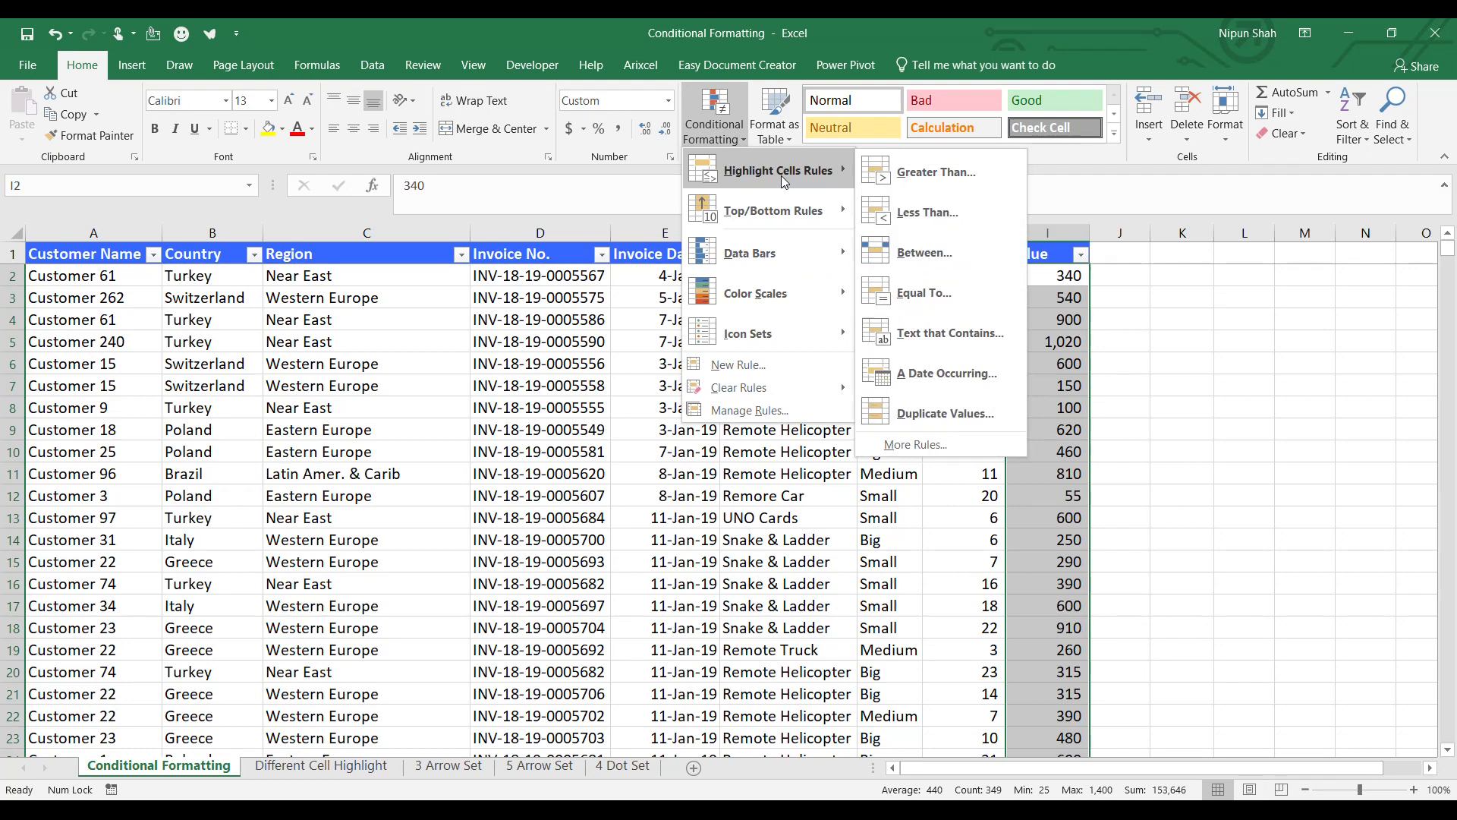
click(972, 172)
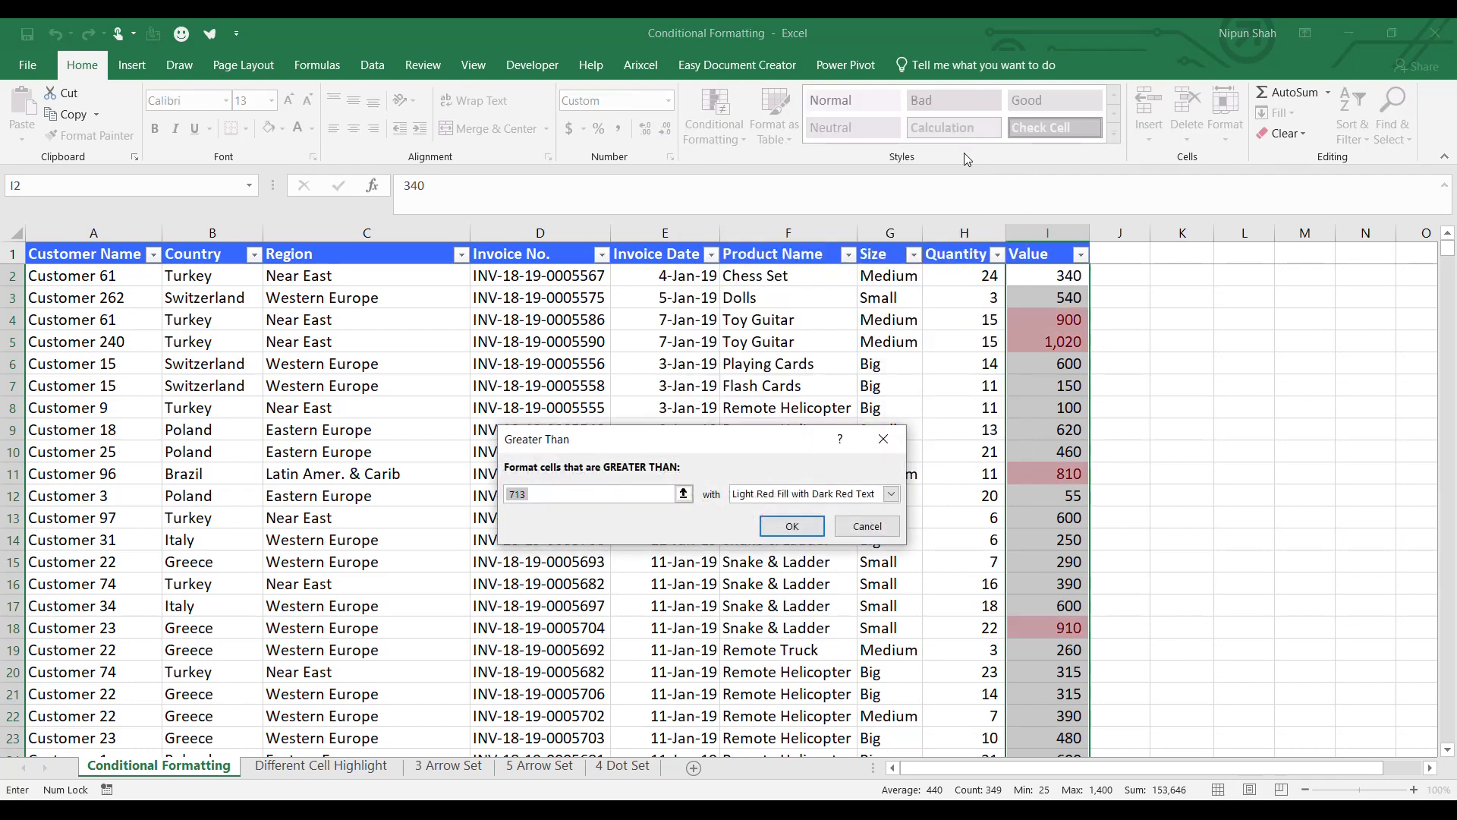
text(1000)
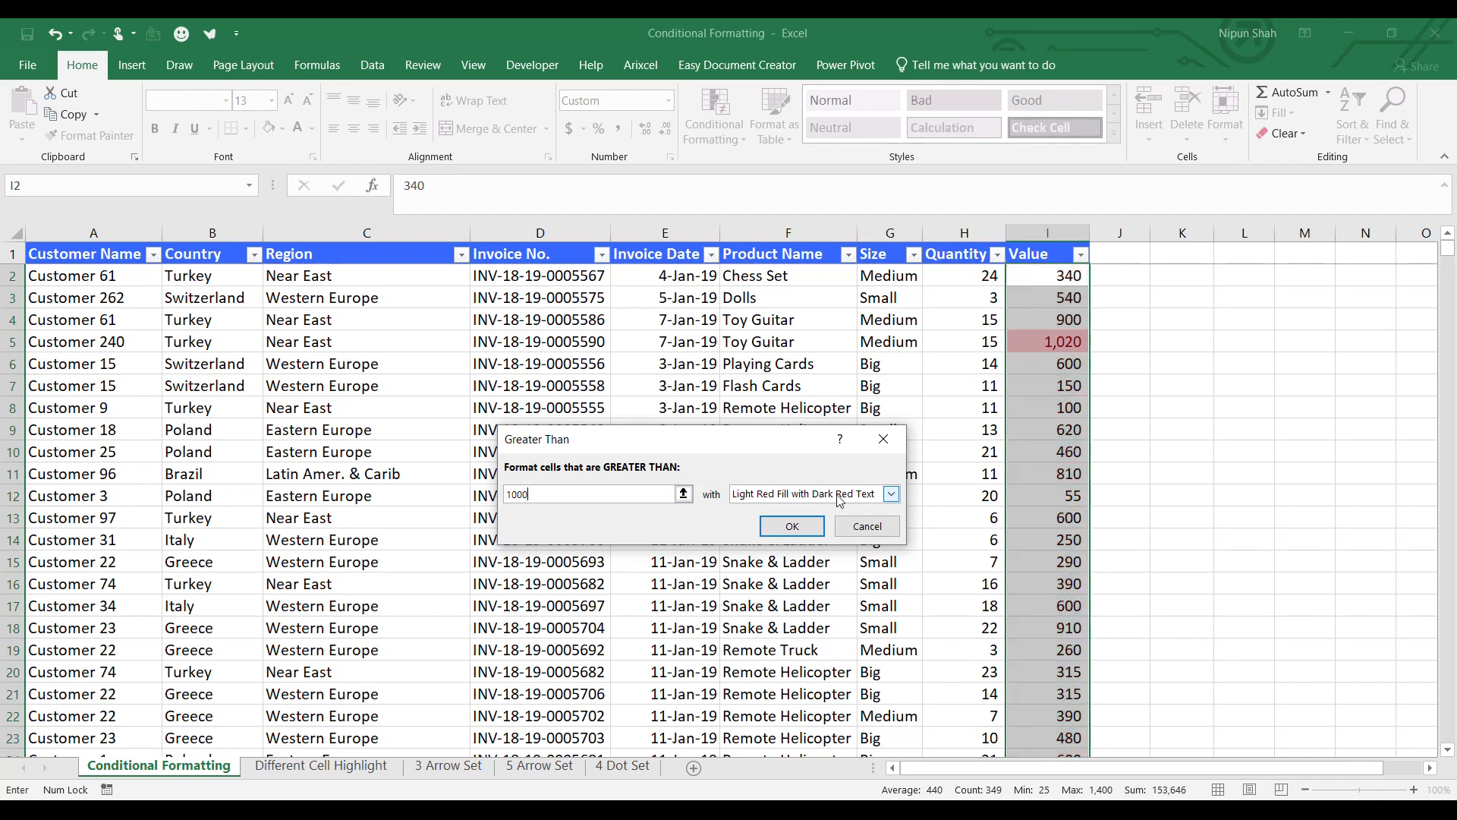
Step: Try the Yellow Fill with Dark Yellow Text preset for the Greater Than rule
click(892, 495)
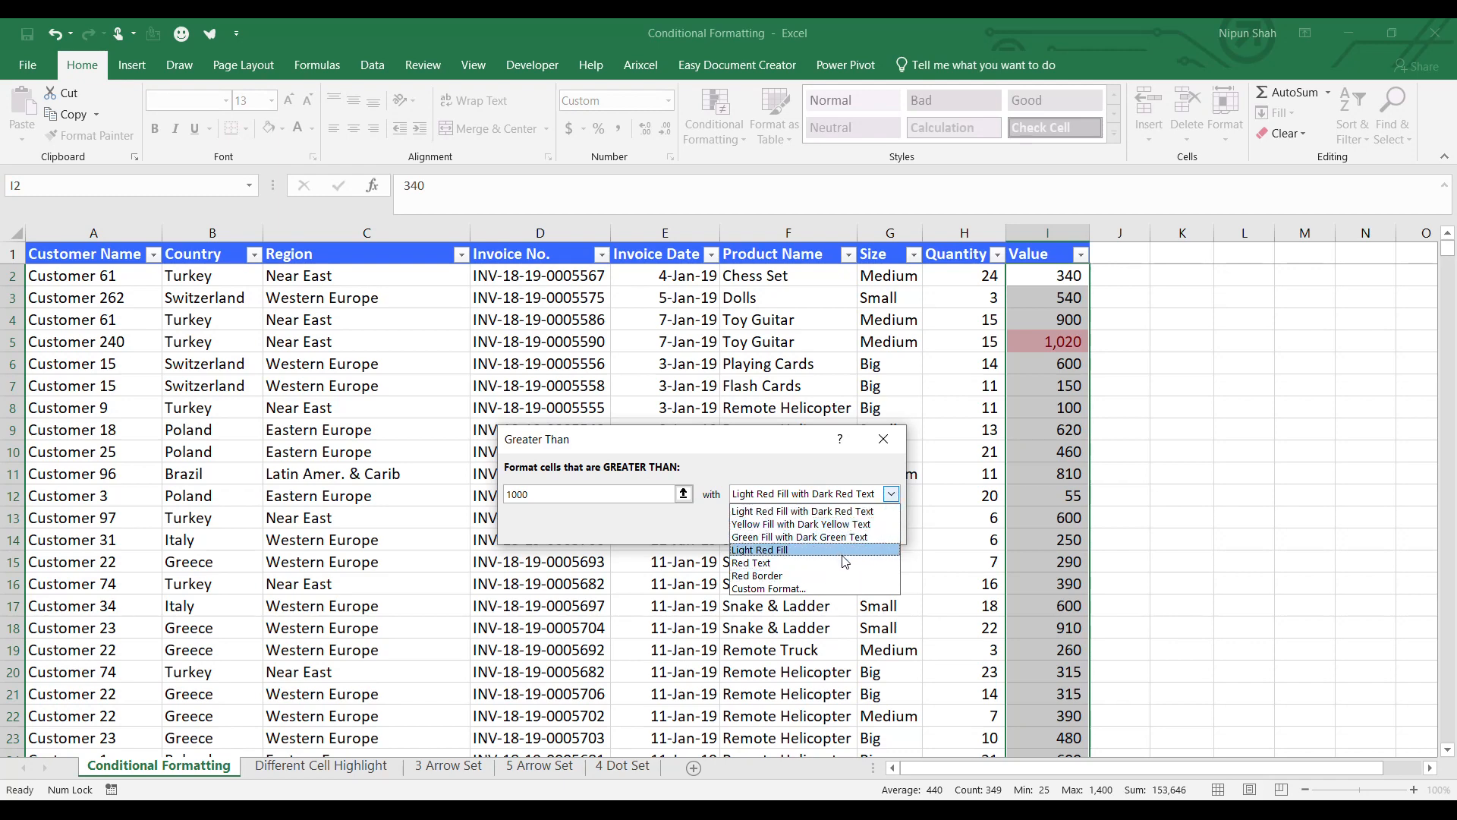
click(844, 540)
Step: Open a custom format for the Greater Than rule and review its Font, Border, Number and Fill options
click(888, 496)
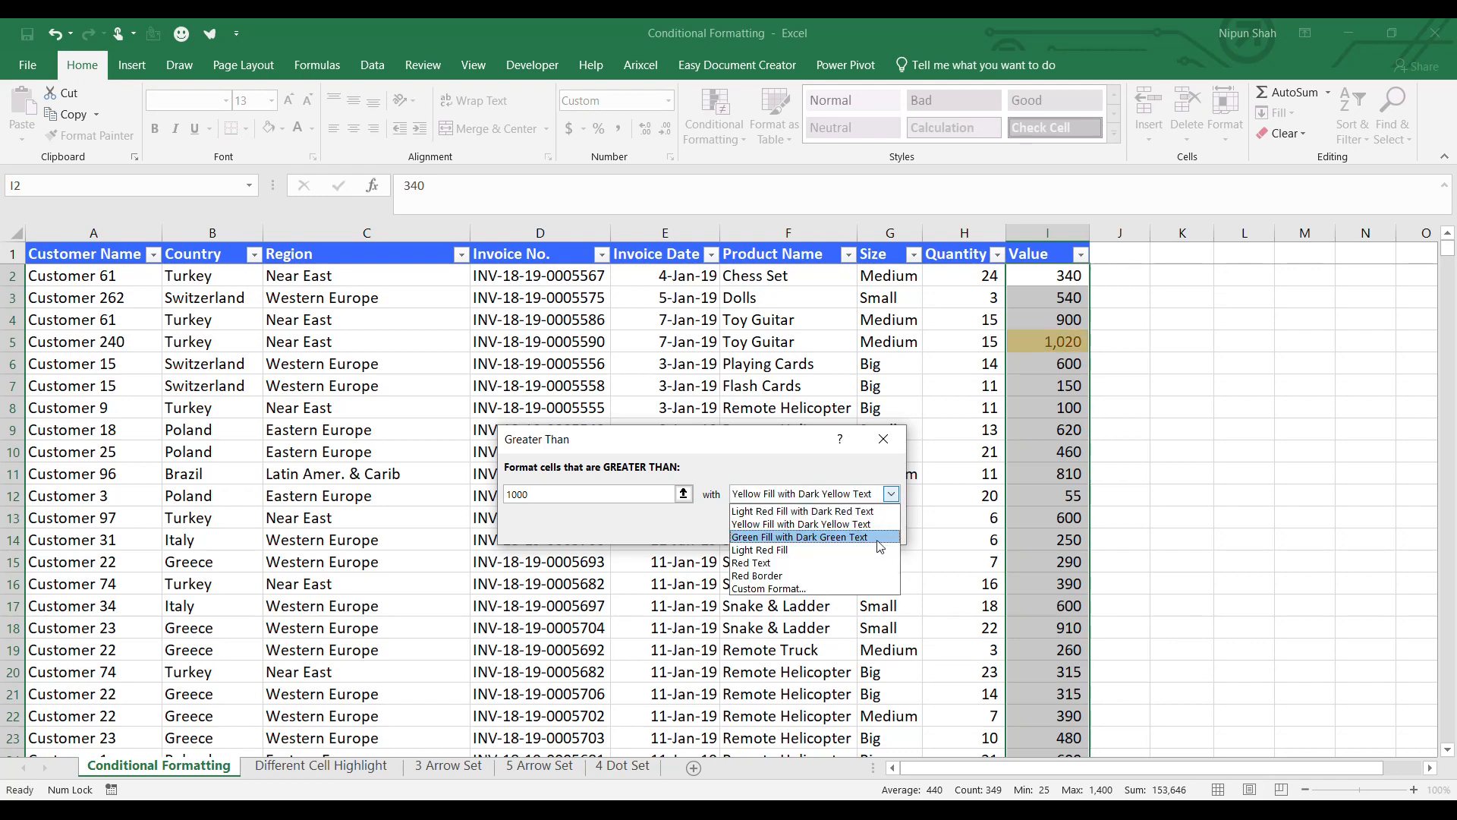
click(852, 588)
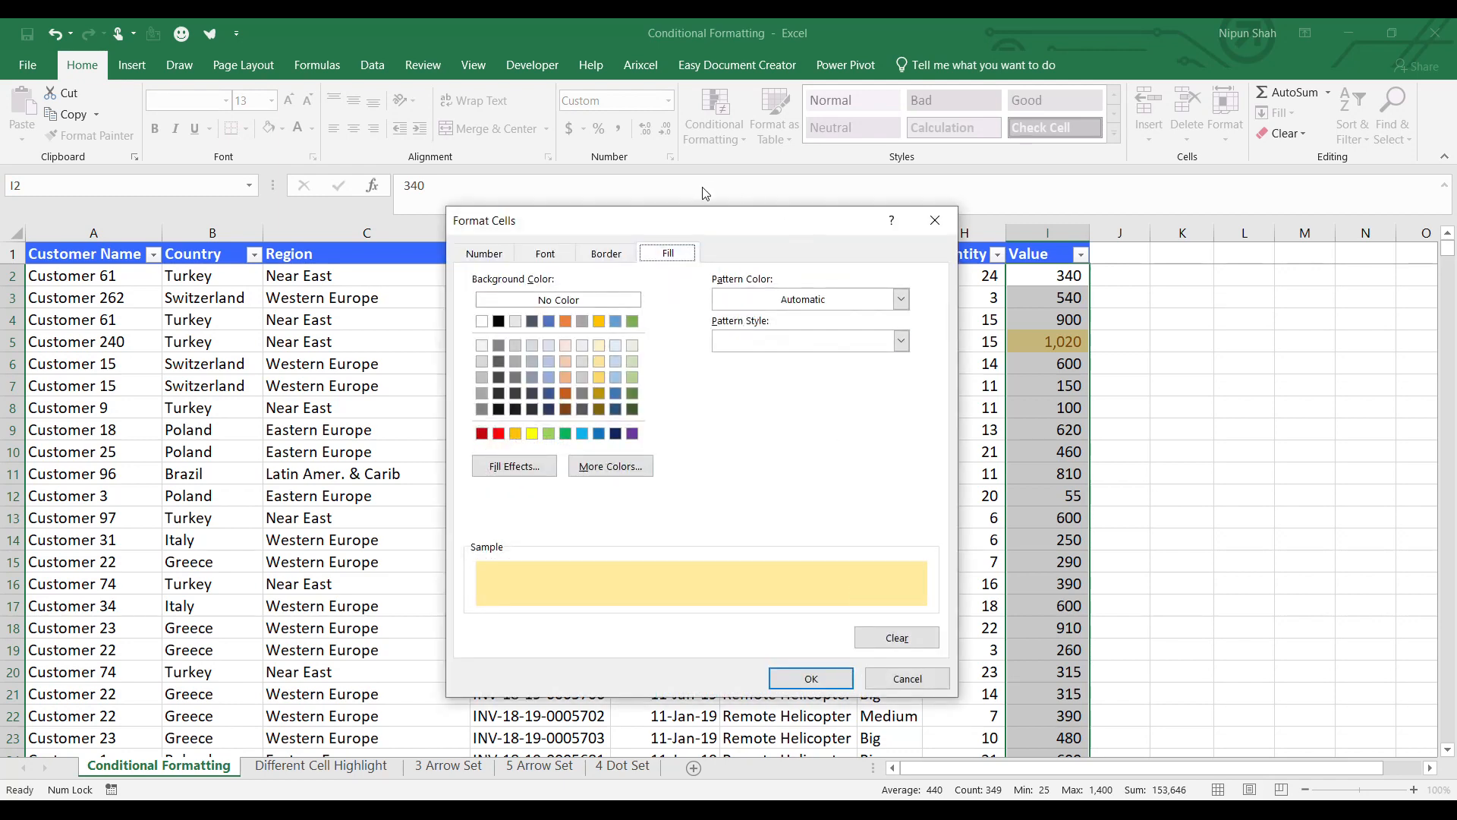
click(544, 258)
click(611, 257)
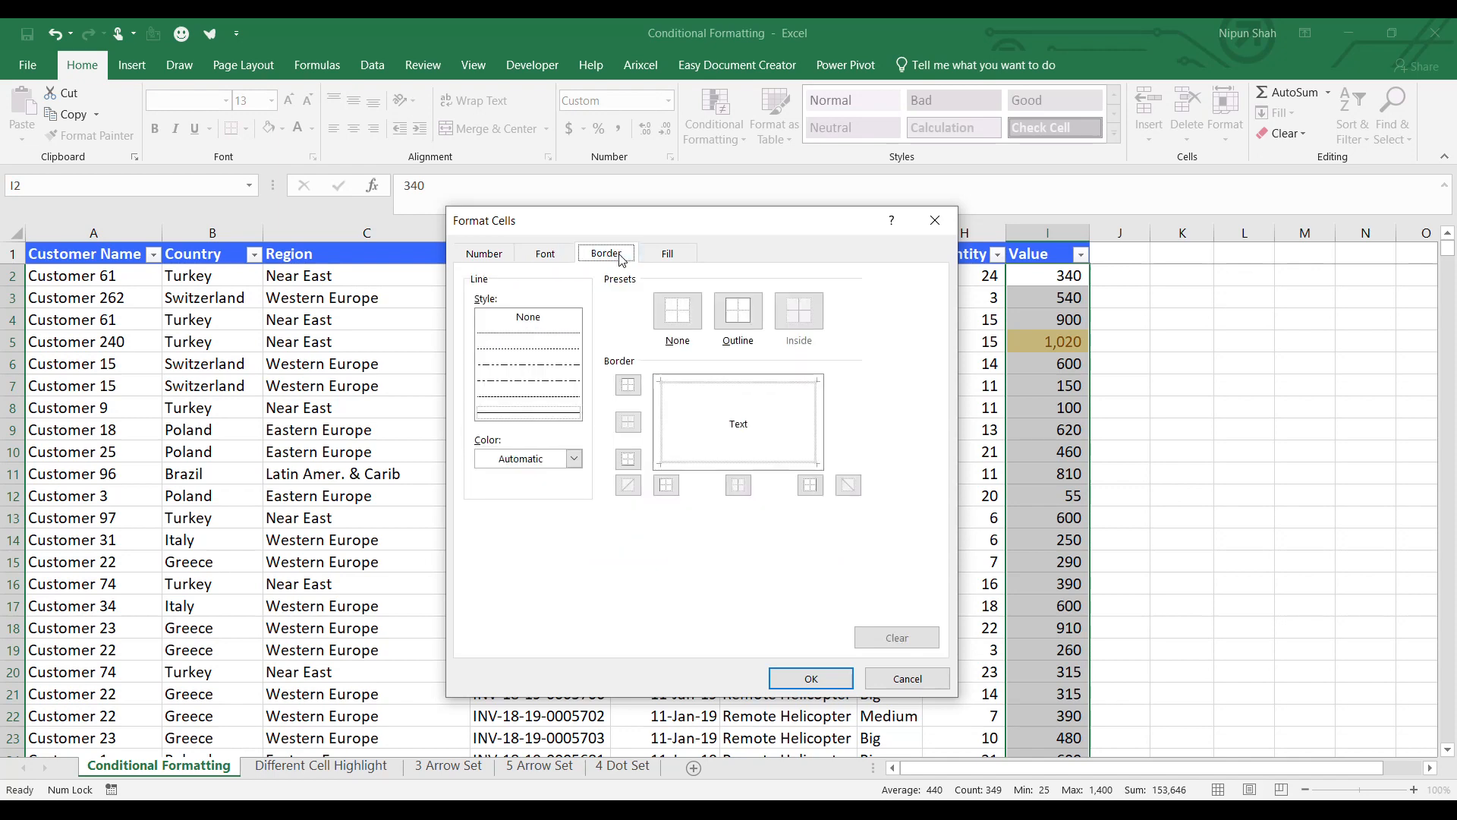
click(472, 255)
click(682, 258)
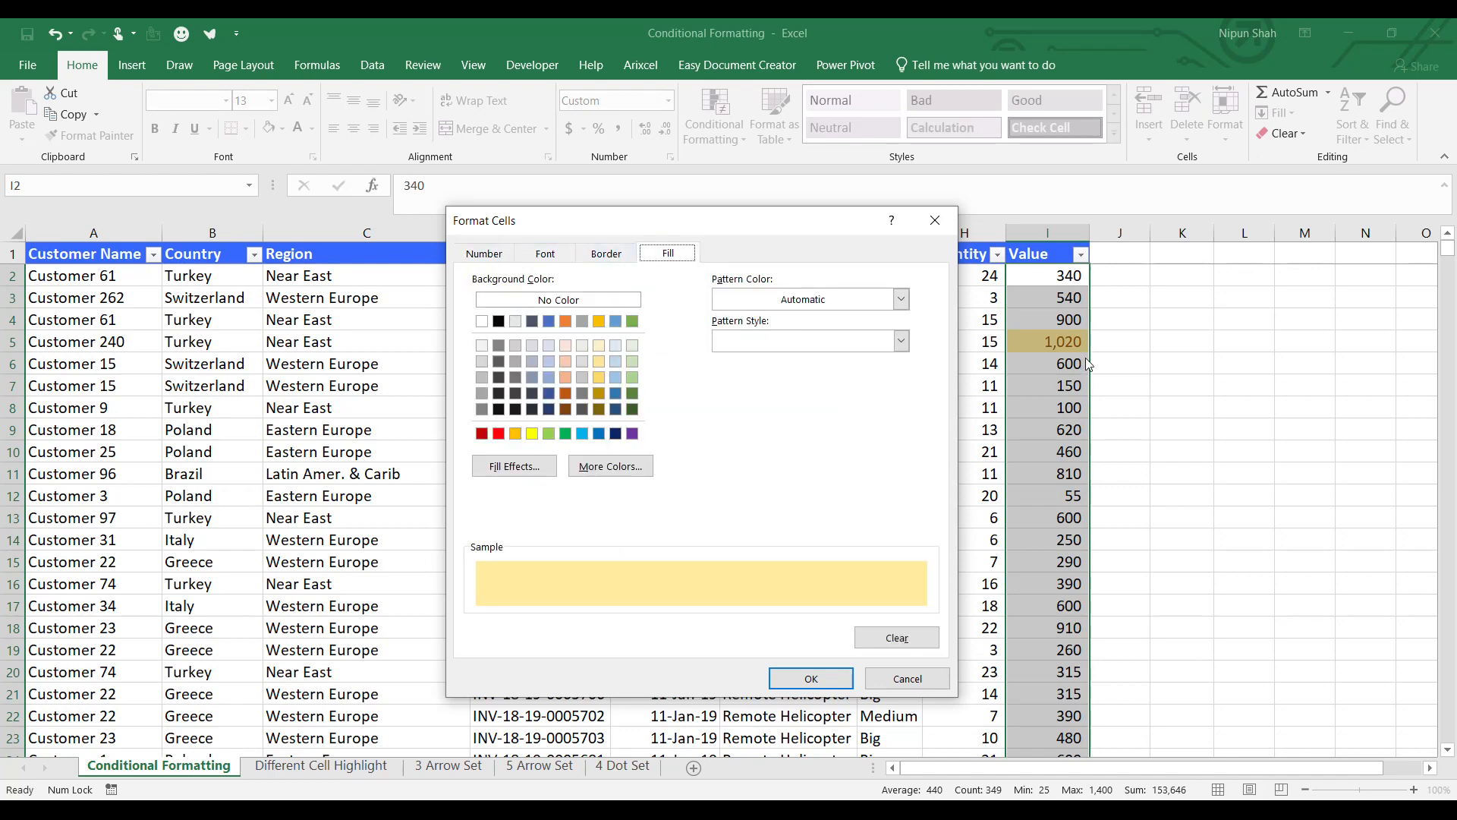
Step: Give the rule's custom format black text and a bright yellow fill, and apply the rule to the Value column
click(545, 253)
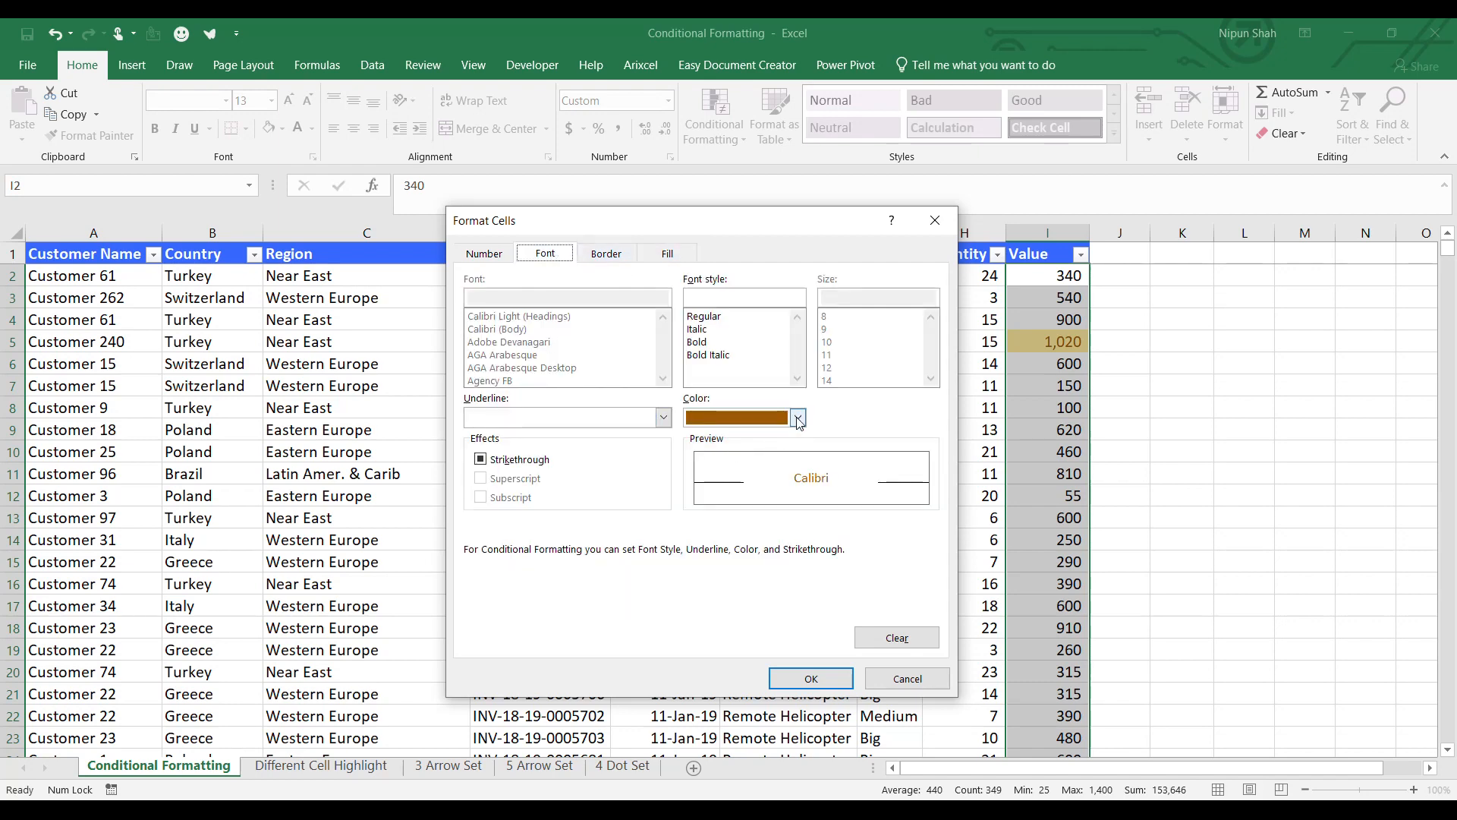
click(798, 418)
click(707, 532)
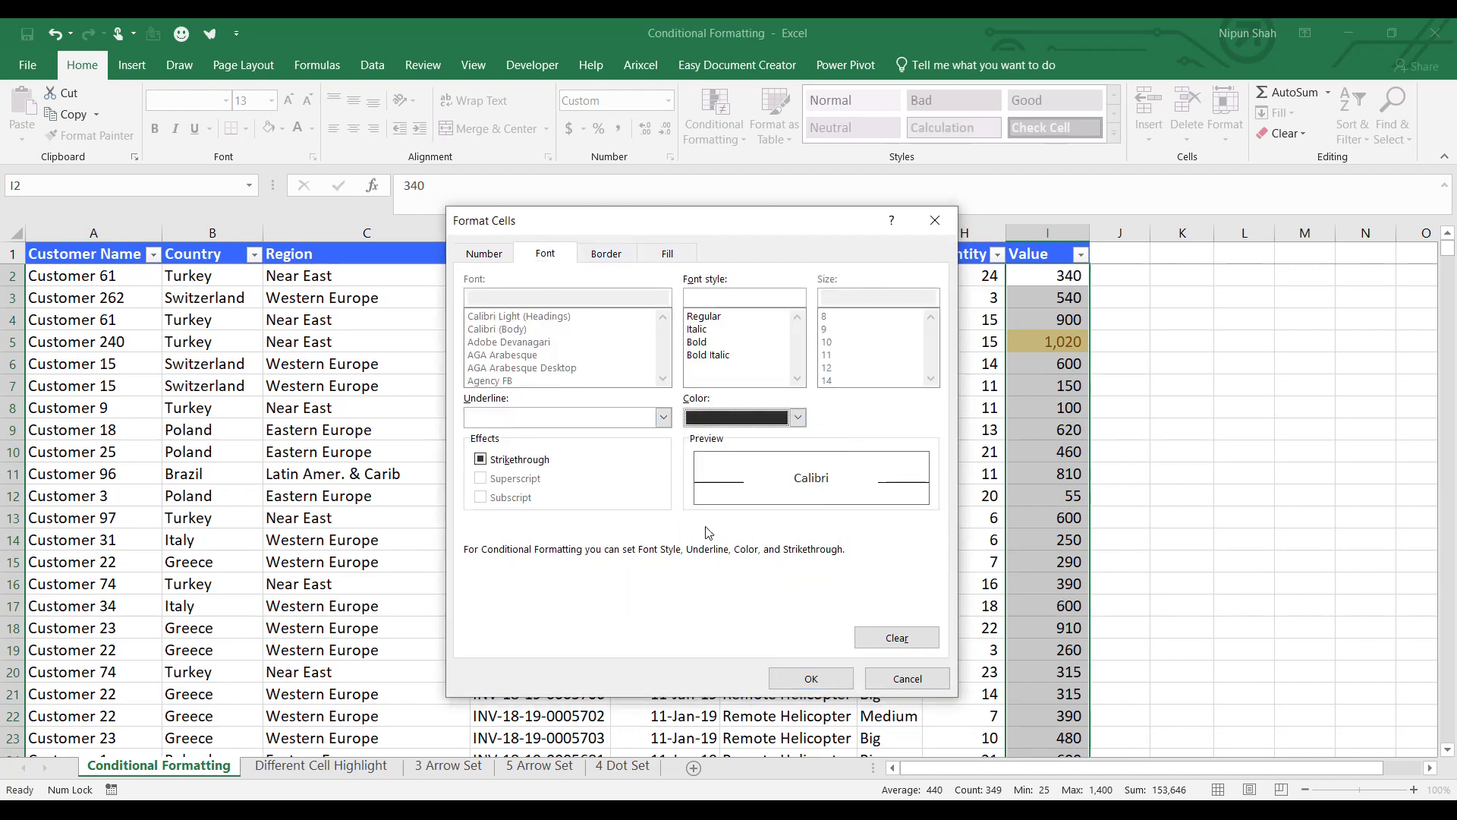
click(686, 258)
click(532, 434)
click(810, 679)
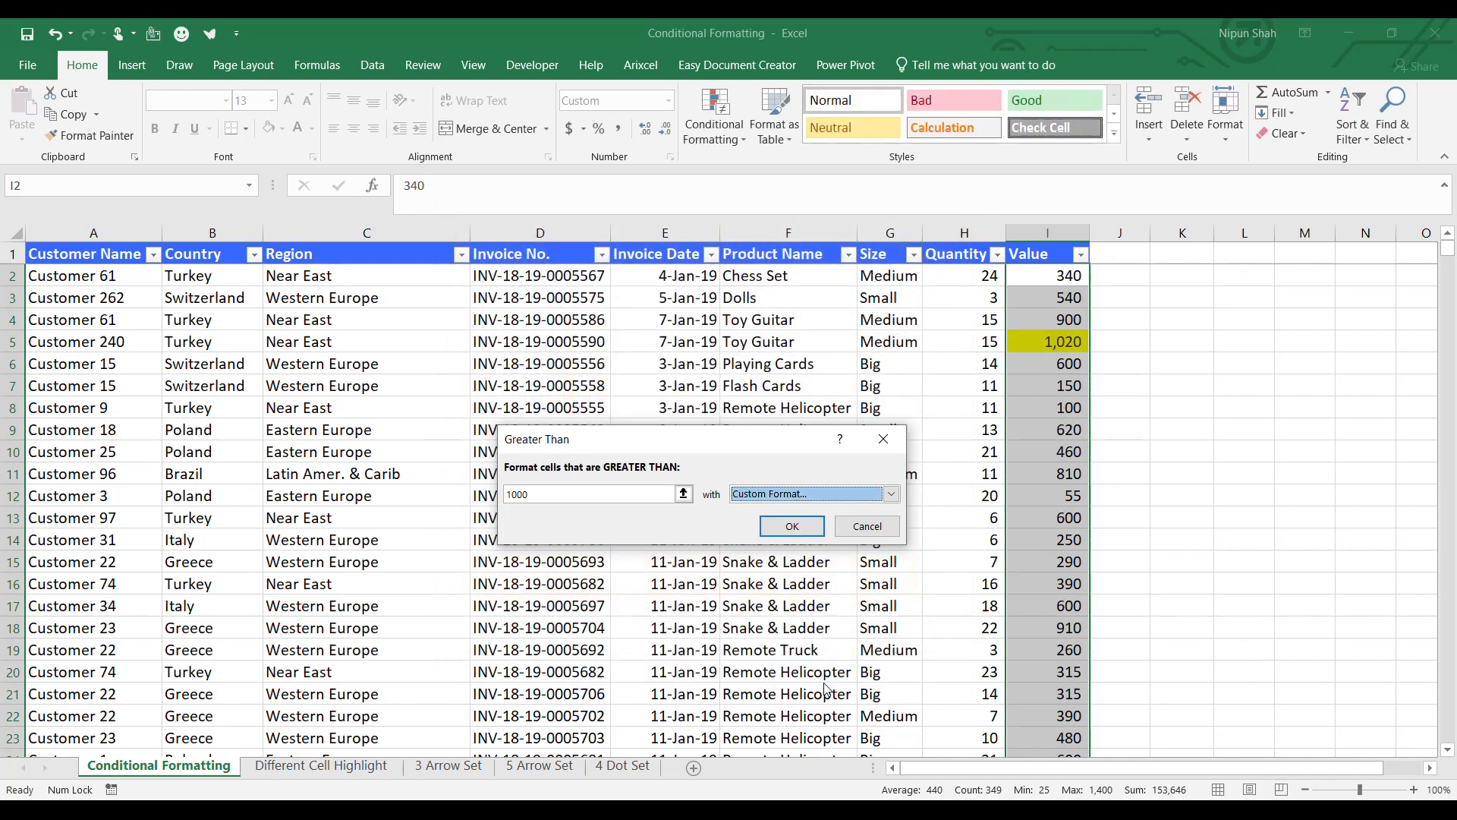
click(805, 524)
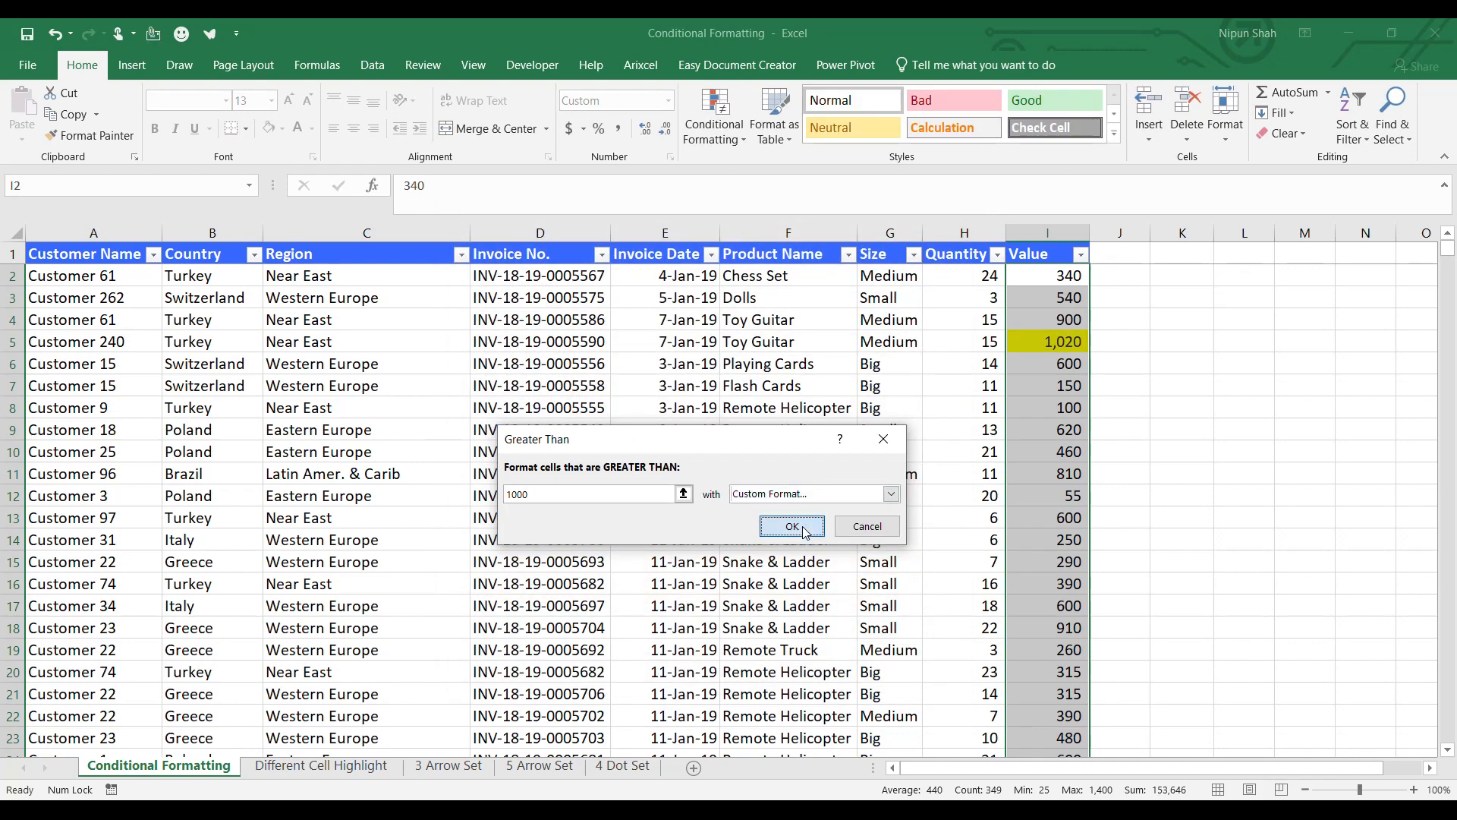
click(1057, 405)
Step: Check the highlighted values, filter the Value column by yellow cell color and select the filtered values
scroll(1059, 385, down, 20)
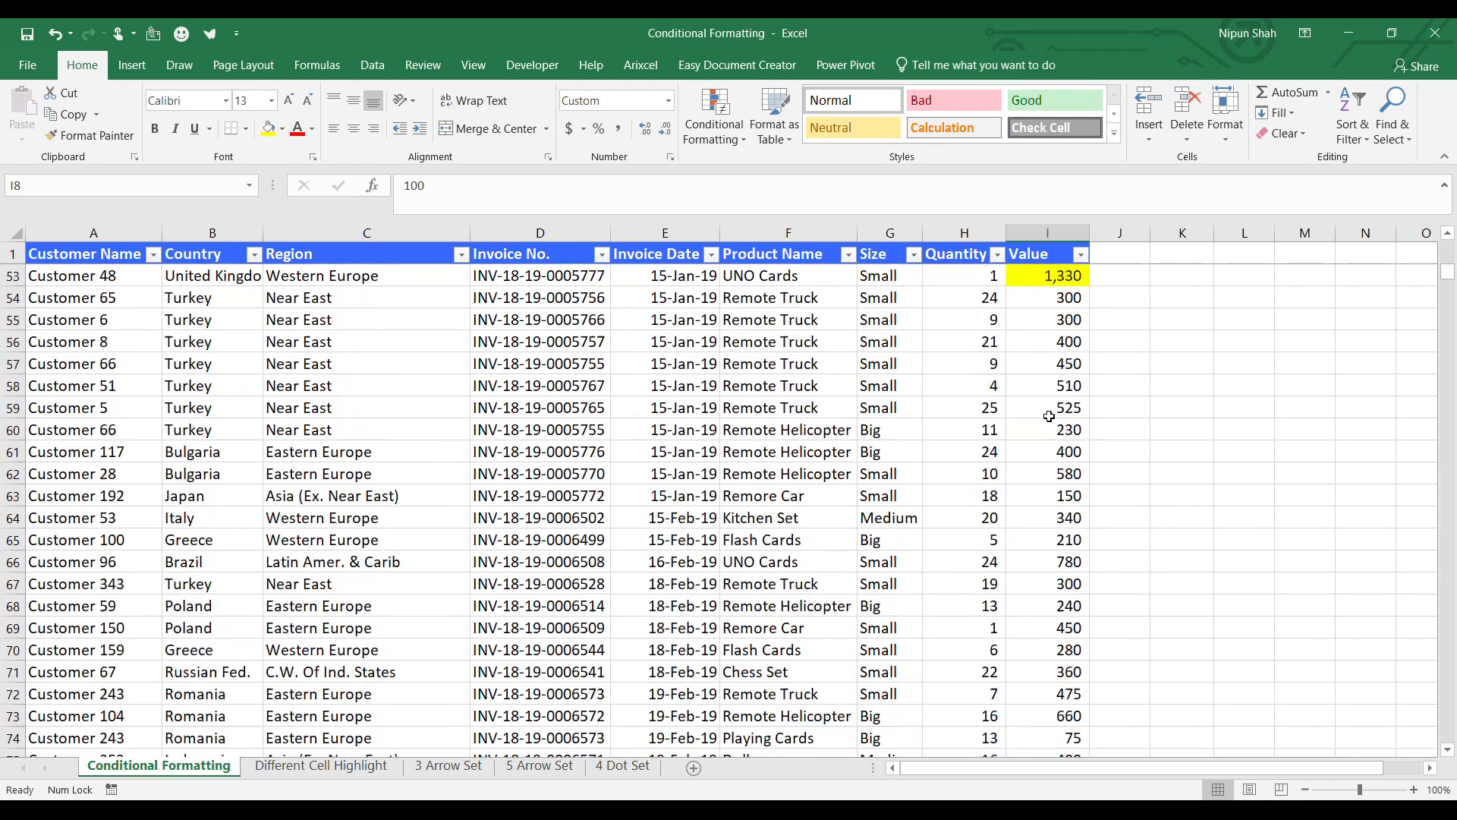
scroll(1045, 430, up, 20)
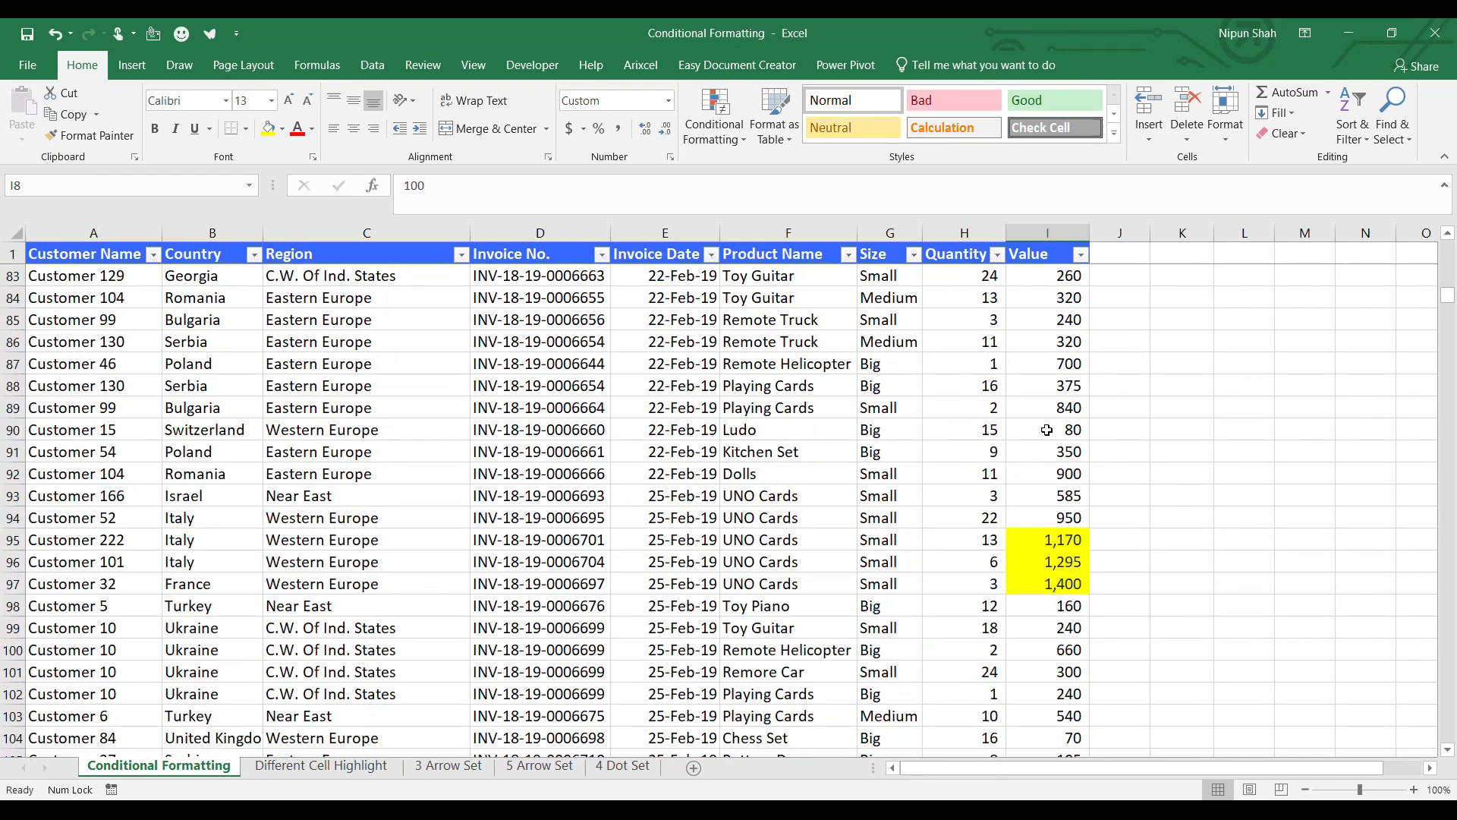
click(1067, 277)
click(1082, 256)
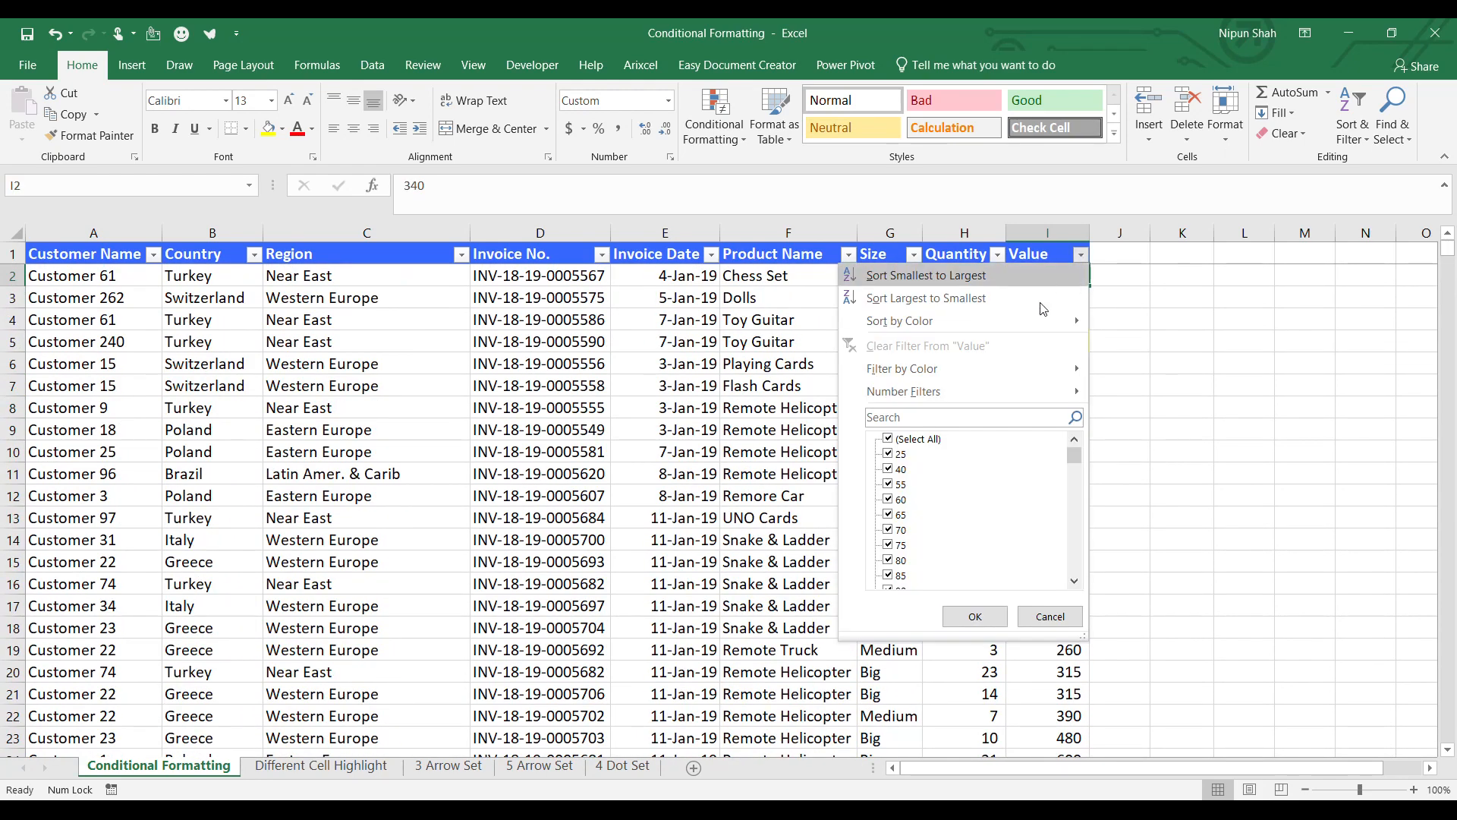
mouse_move(1032, 319)
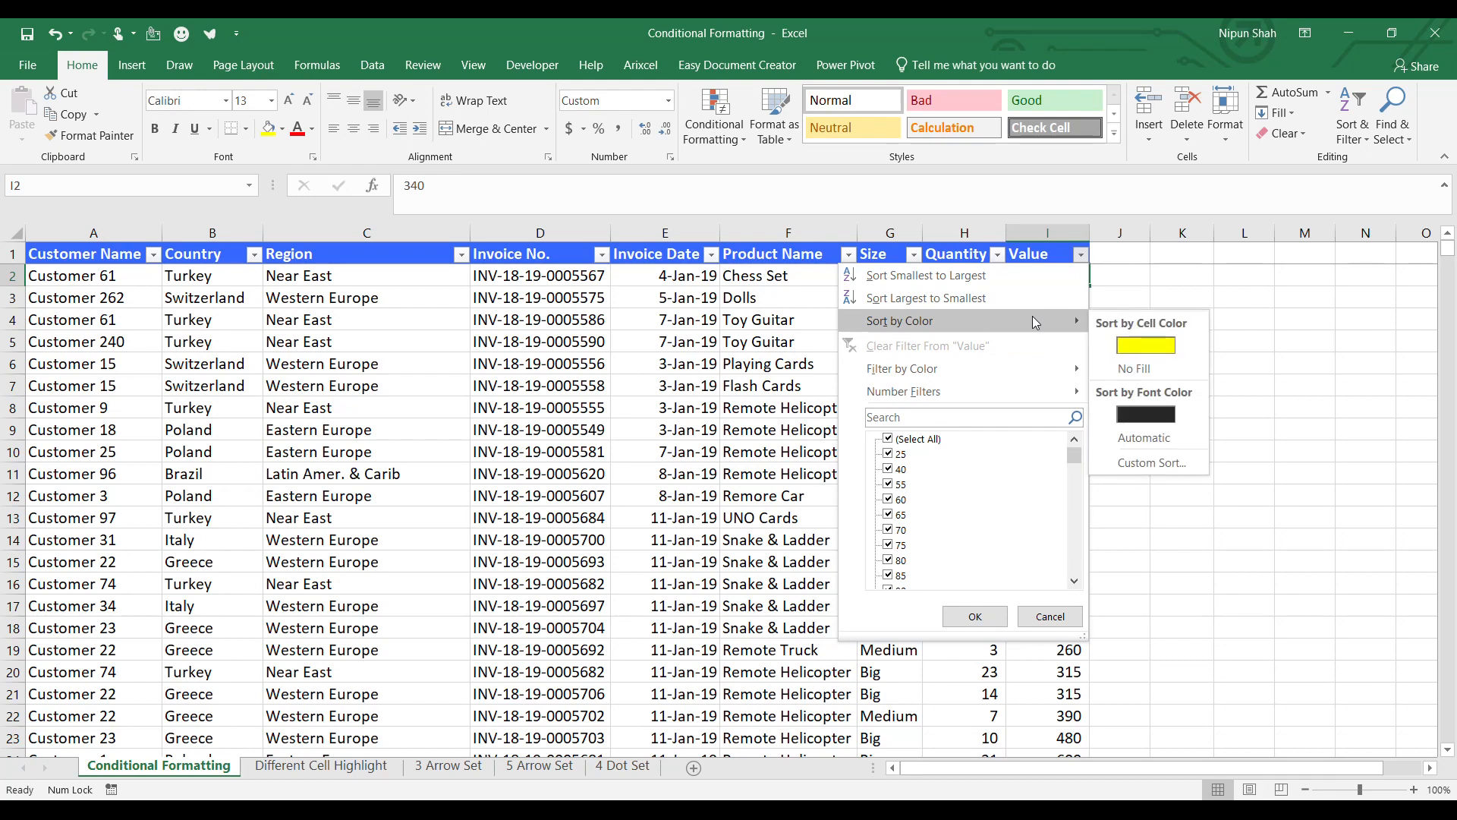
mouse_move(1063, 370)
click(1146, 393)
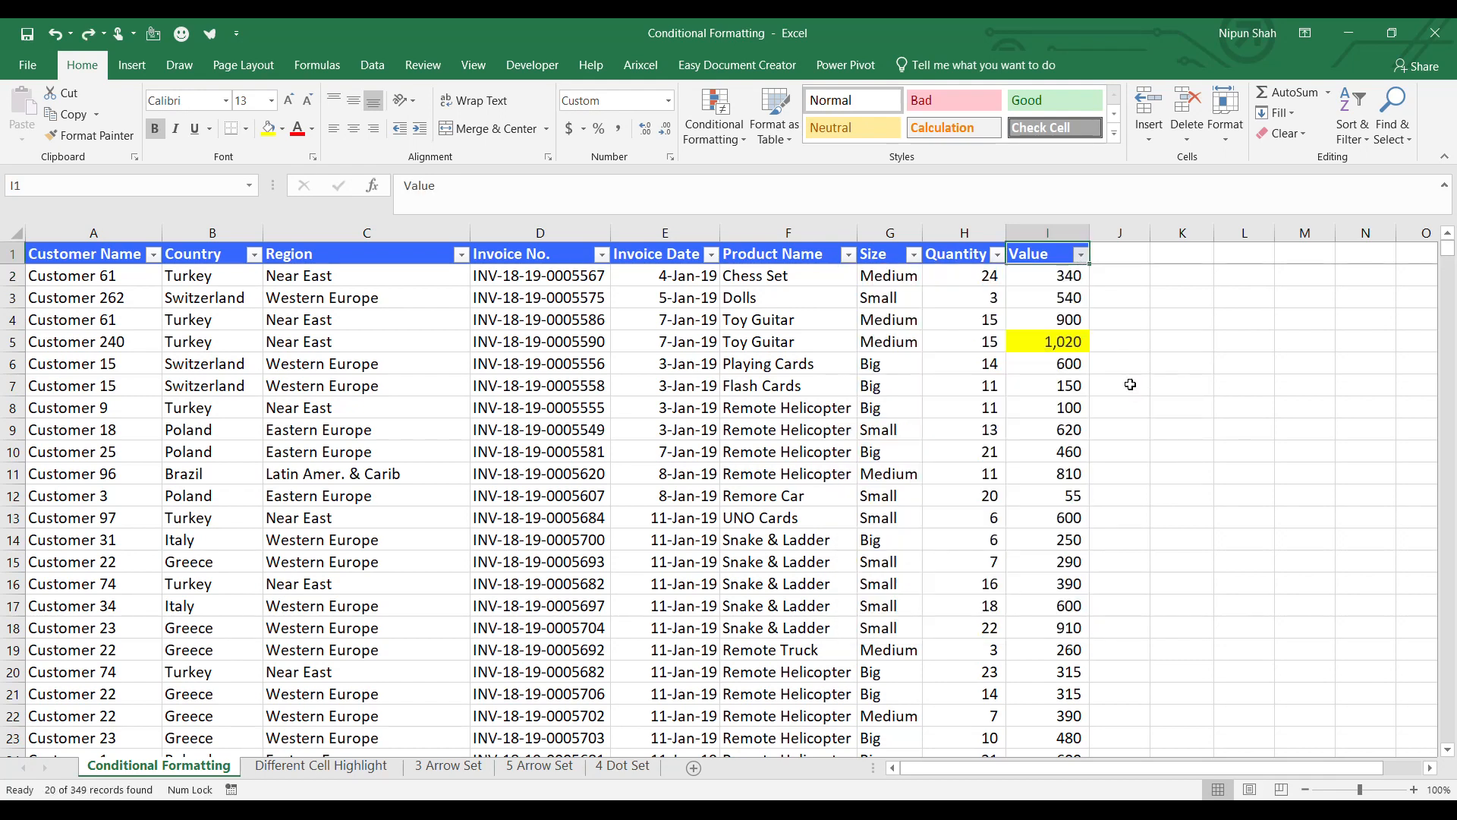
drag(1036, 275, 1039, 700)
Step: Clear the filter from the Value column and select cell I2
click(1081, 257)
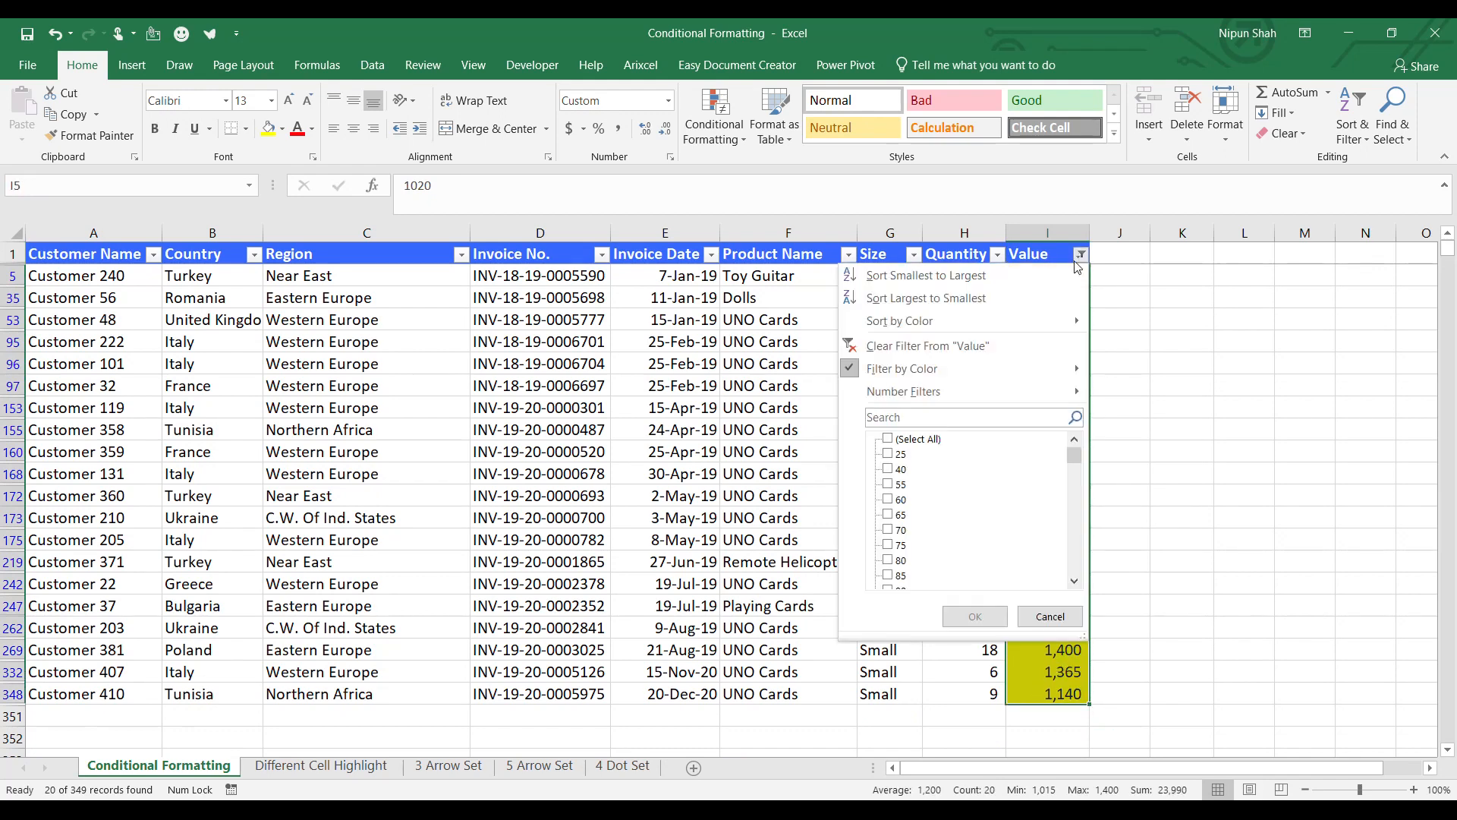
click(1034, 348)
click(1051, 321)
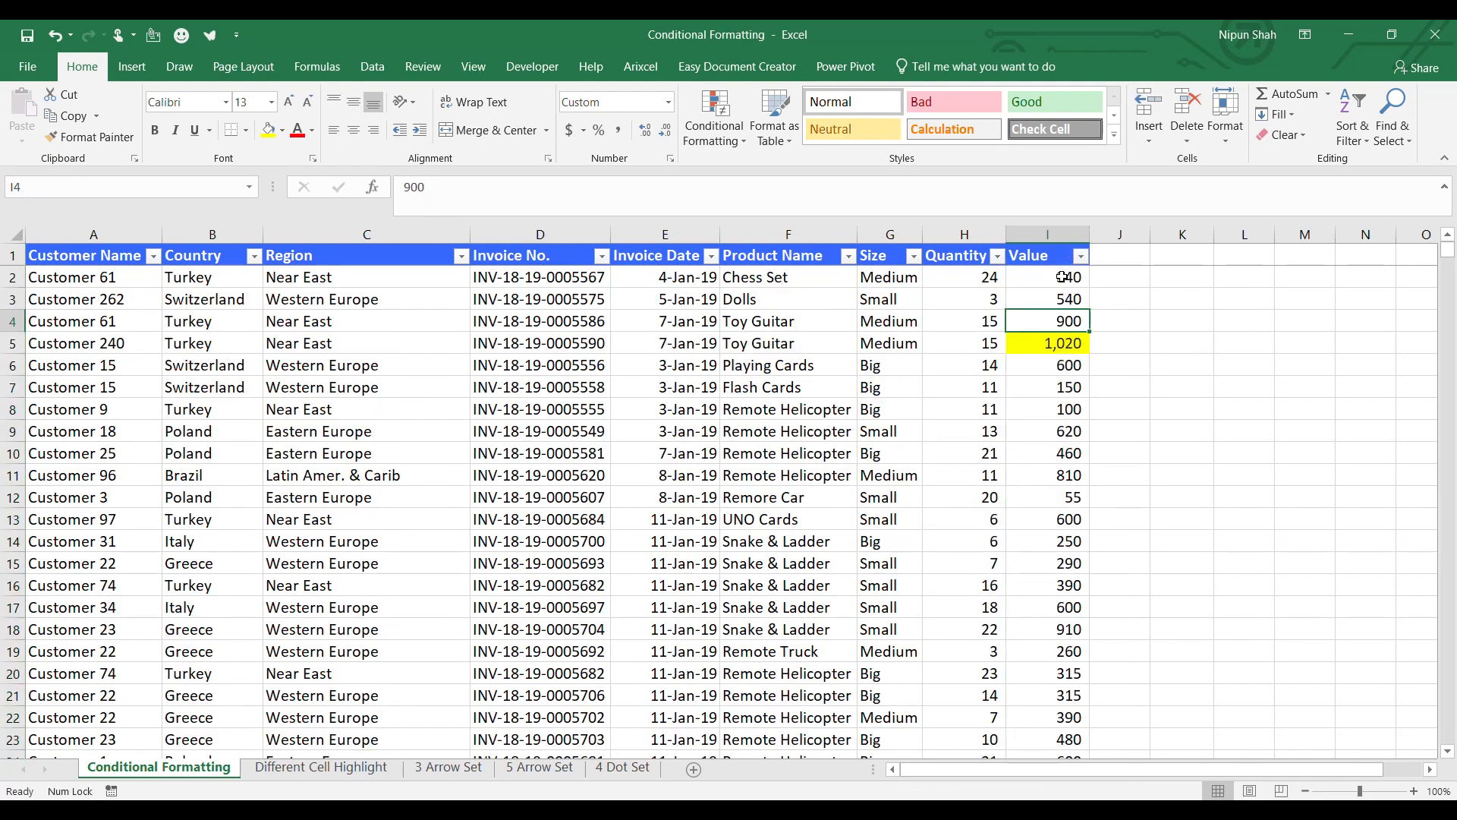
click(1061, 277)
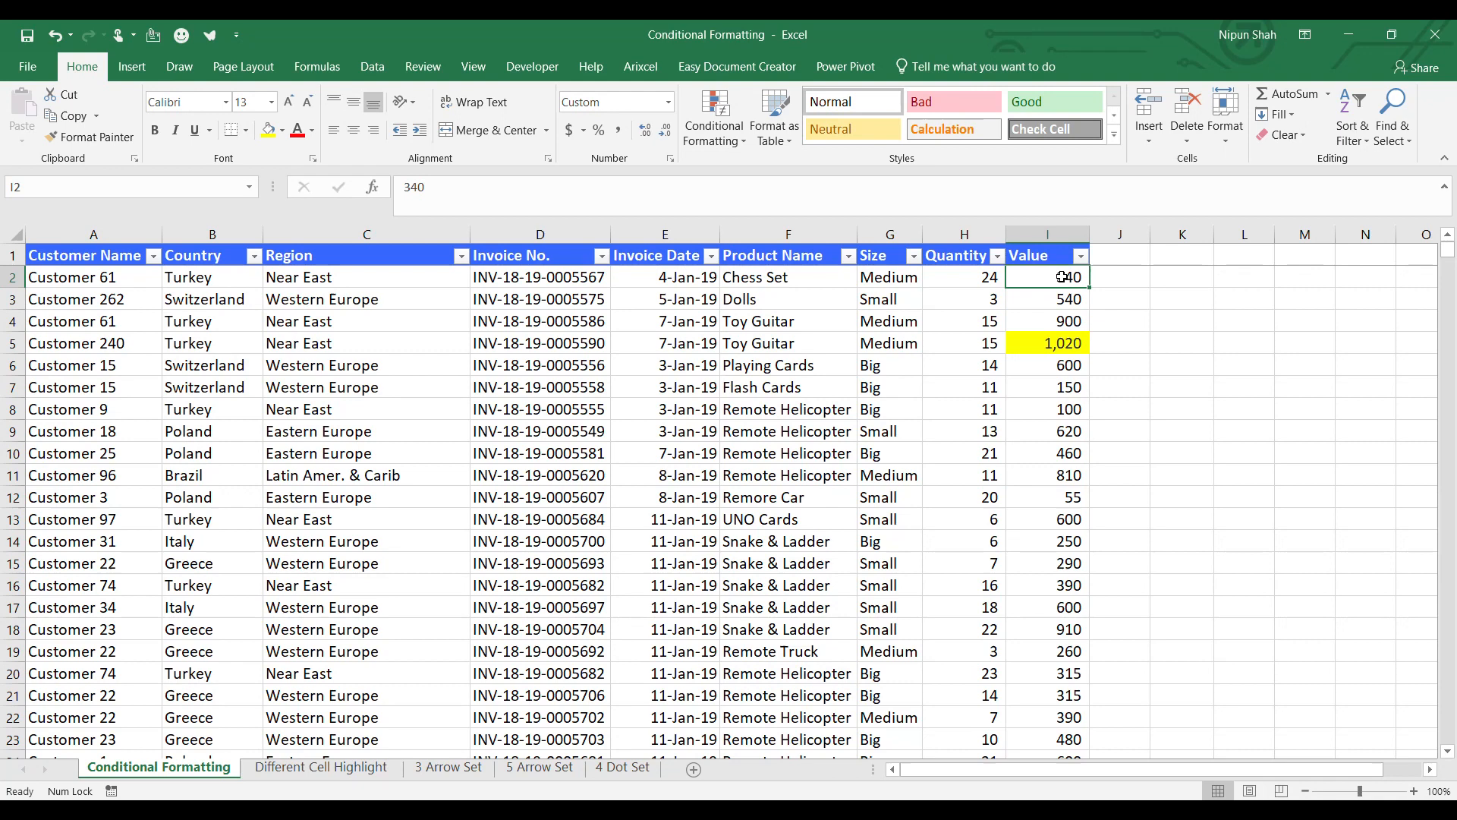
Step: Delete the greater-than-1000 conditional formatting rule applied to the Value column
click(721, 138)
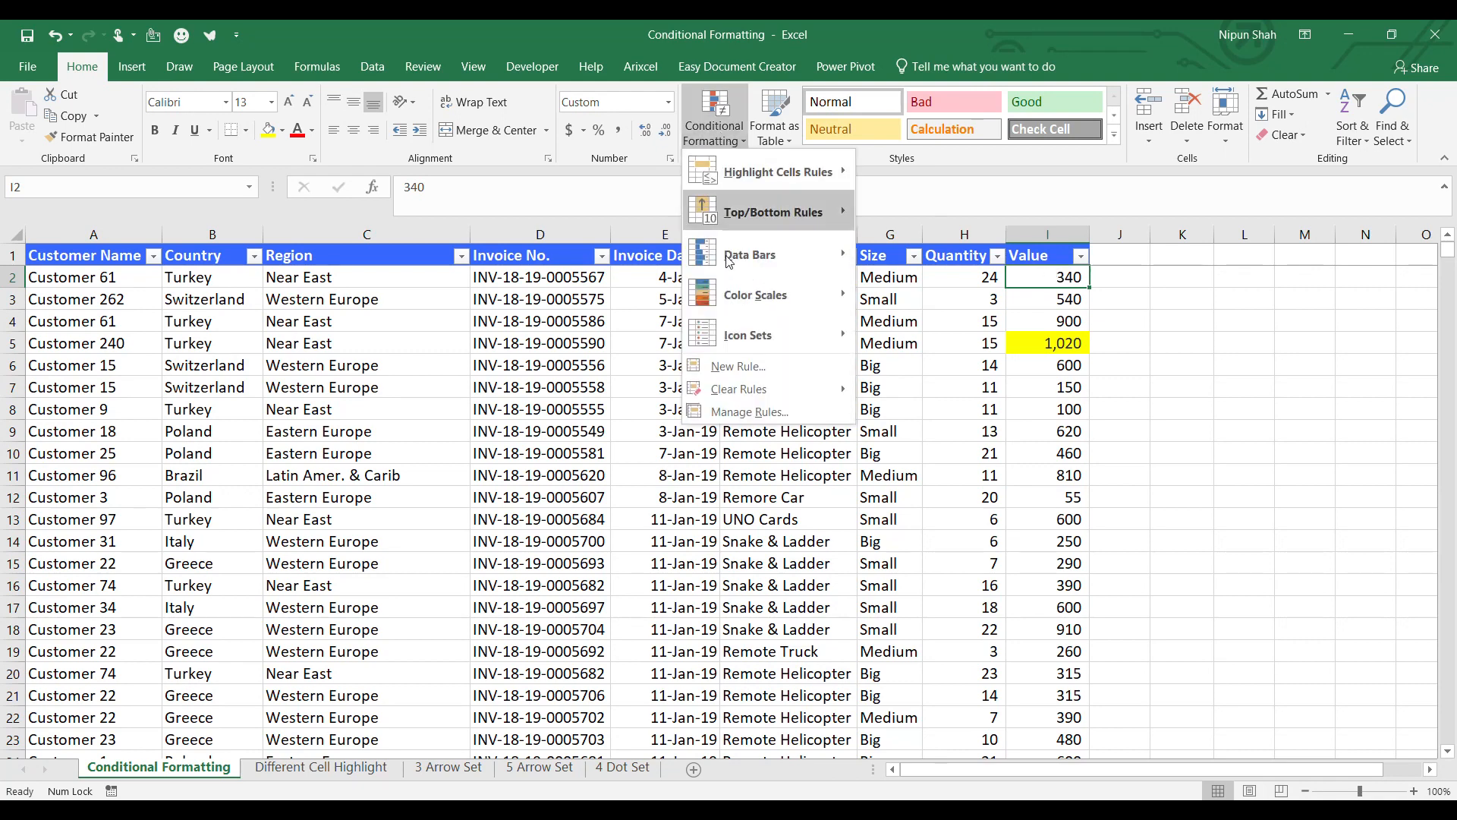
click(759, 414)
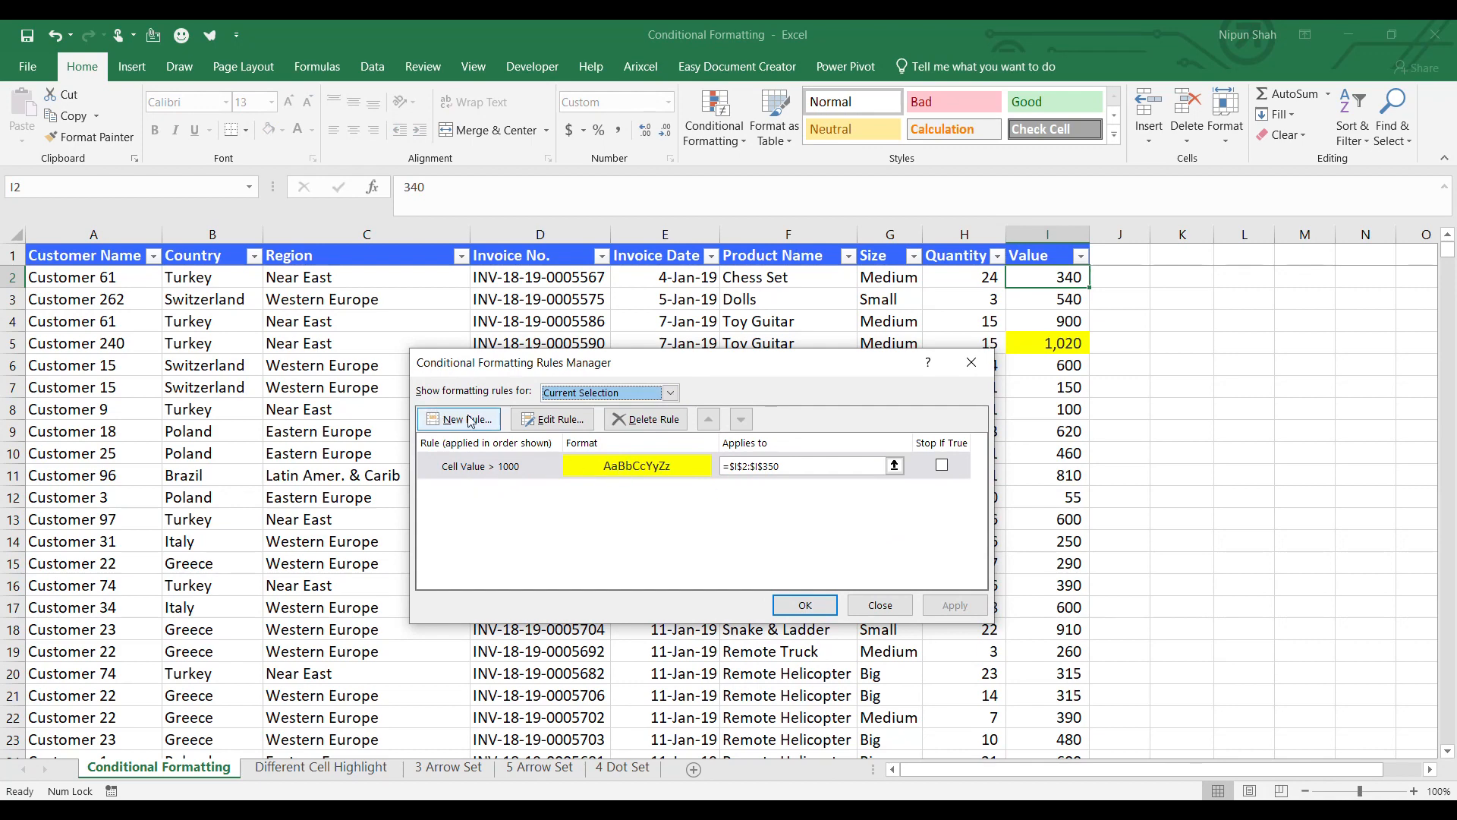
click(510, 471)
click(649, 420)
click(806, 605)
Step: Try a Less Than rule on all Value entries, highlighting those below 1000 with light red fill and dark red text
key(Up)
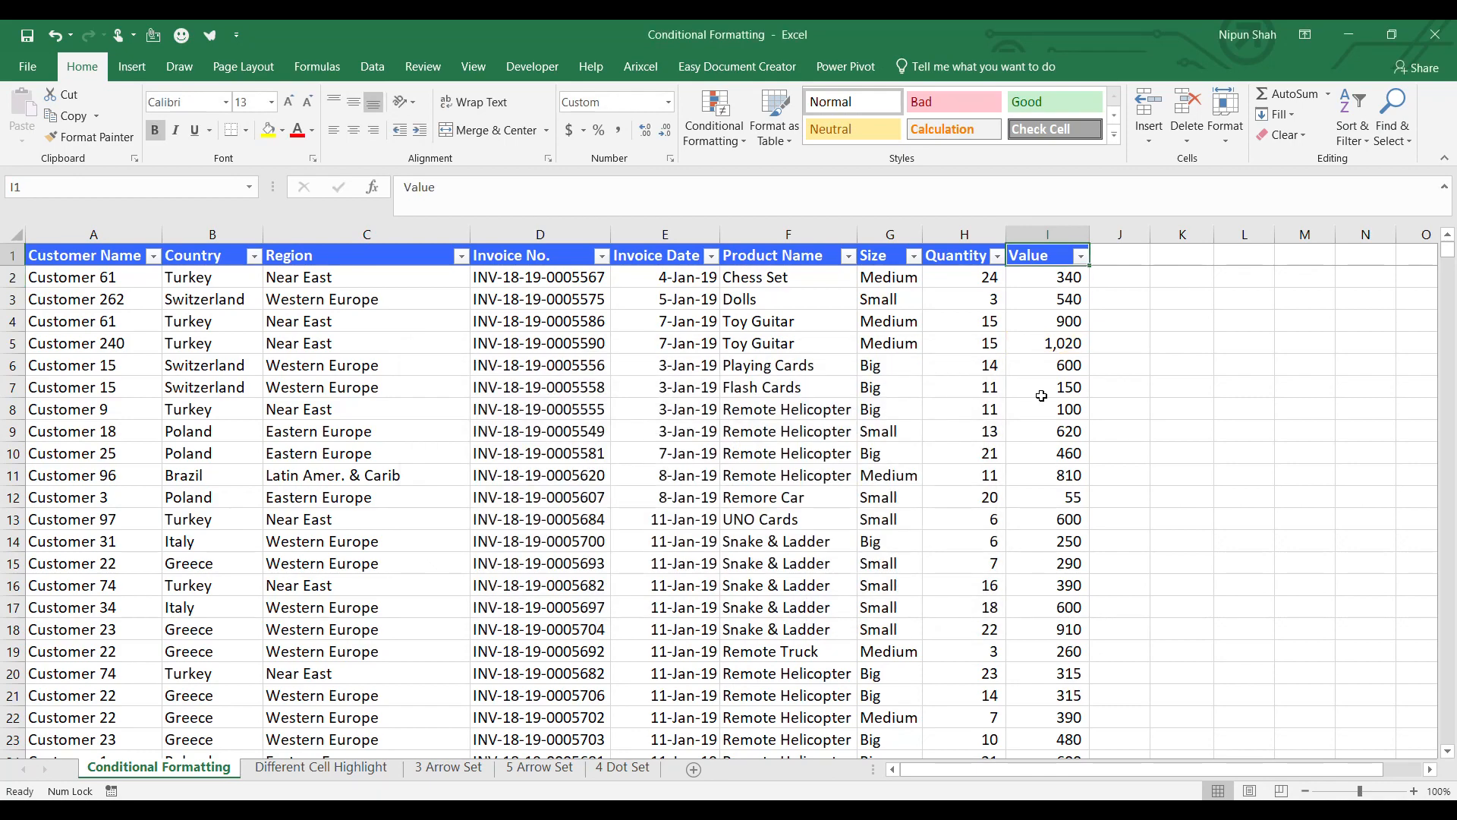
key(Down)
key(ctrl+shift+Down)
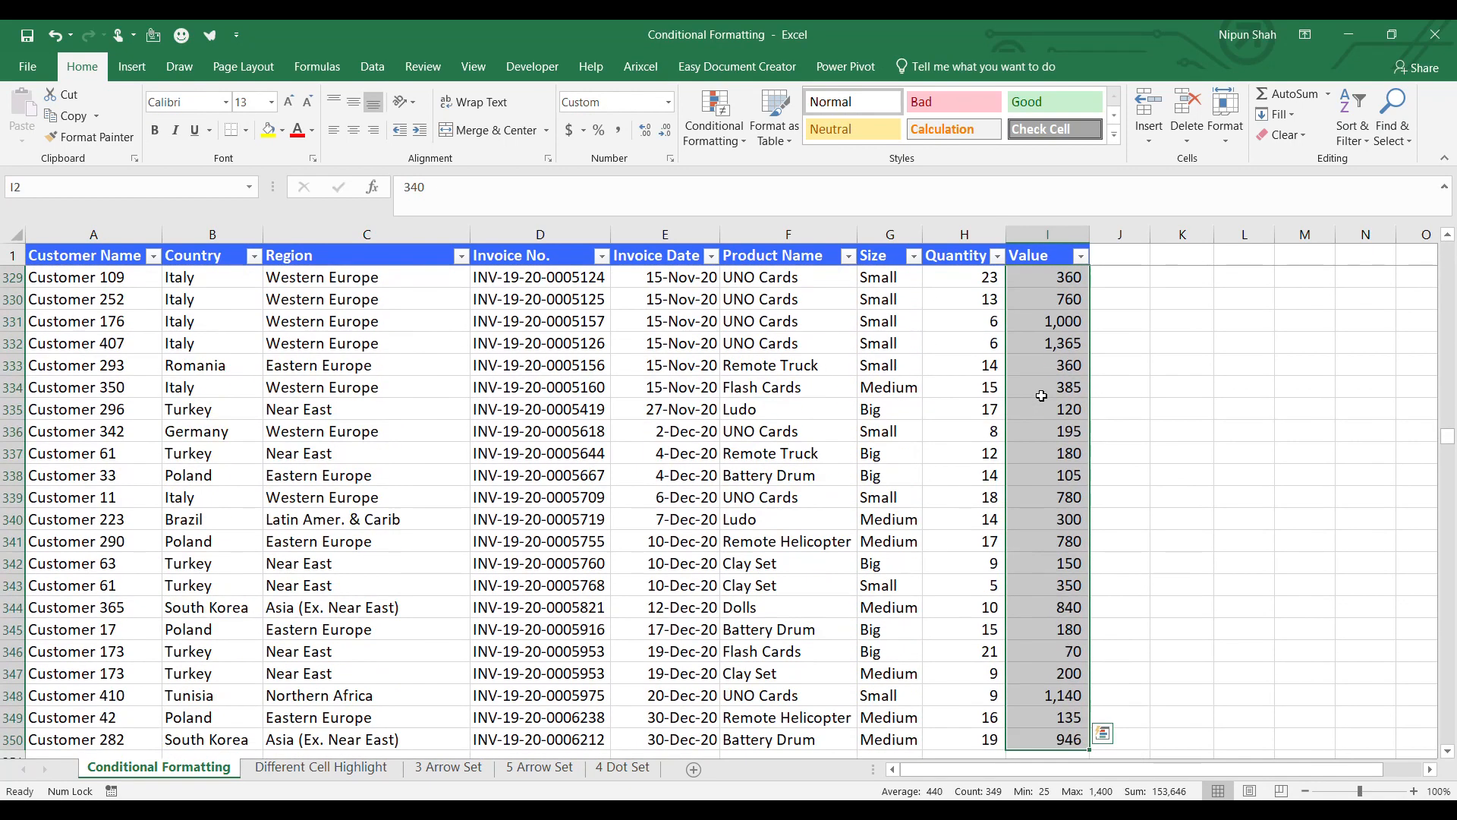
click(712, 129)
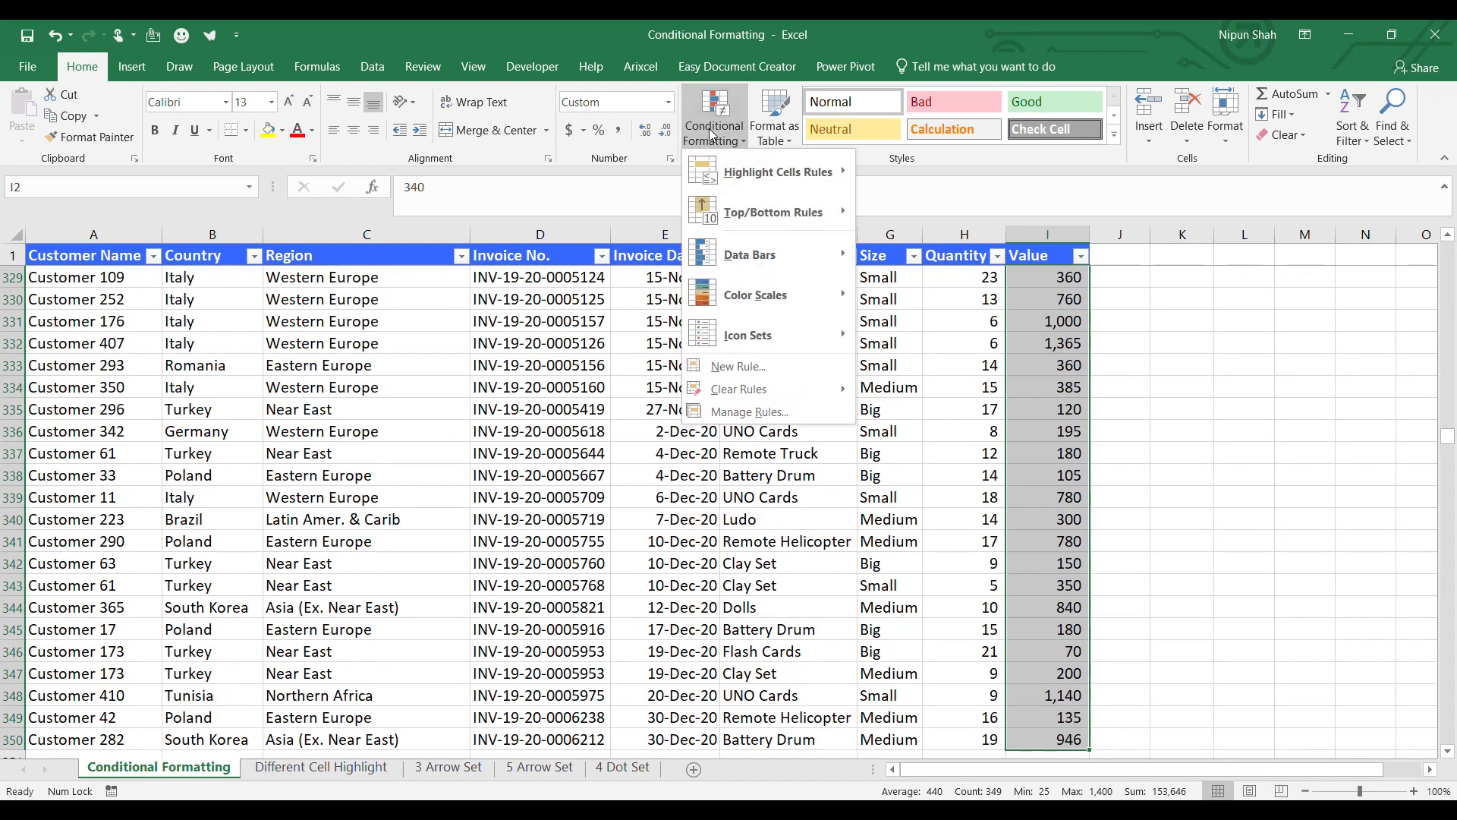
mouse_move(808, 170)
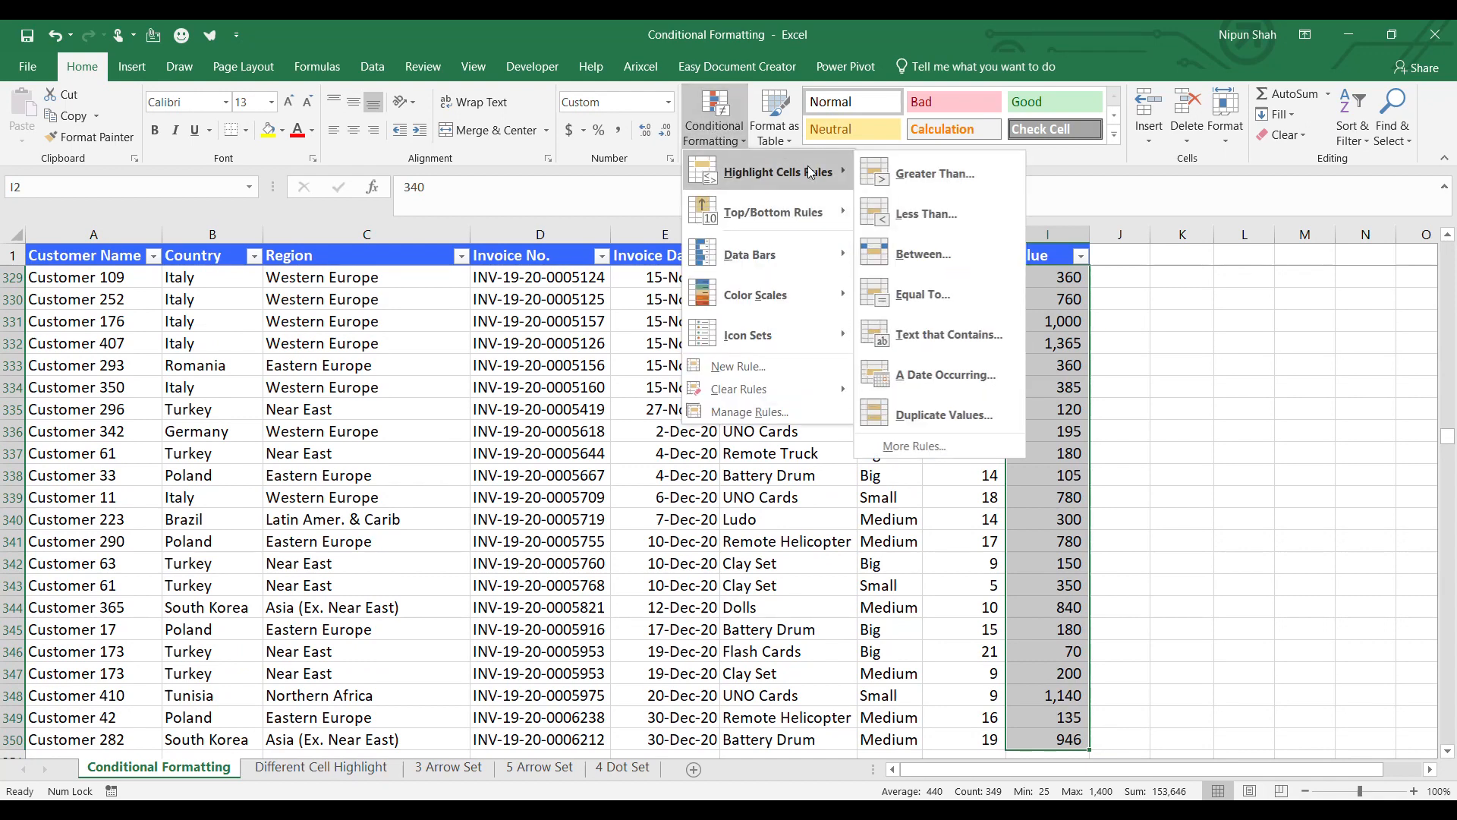
click(910, 218)
text(500)
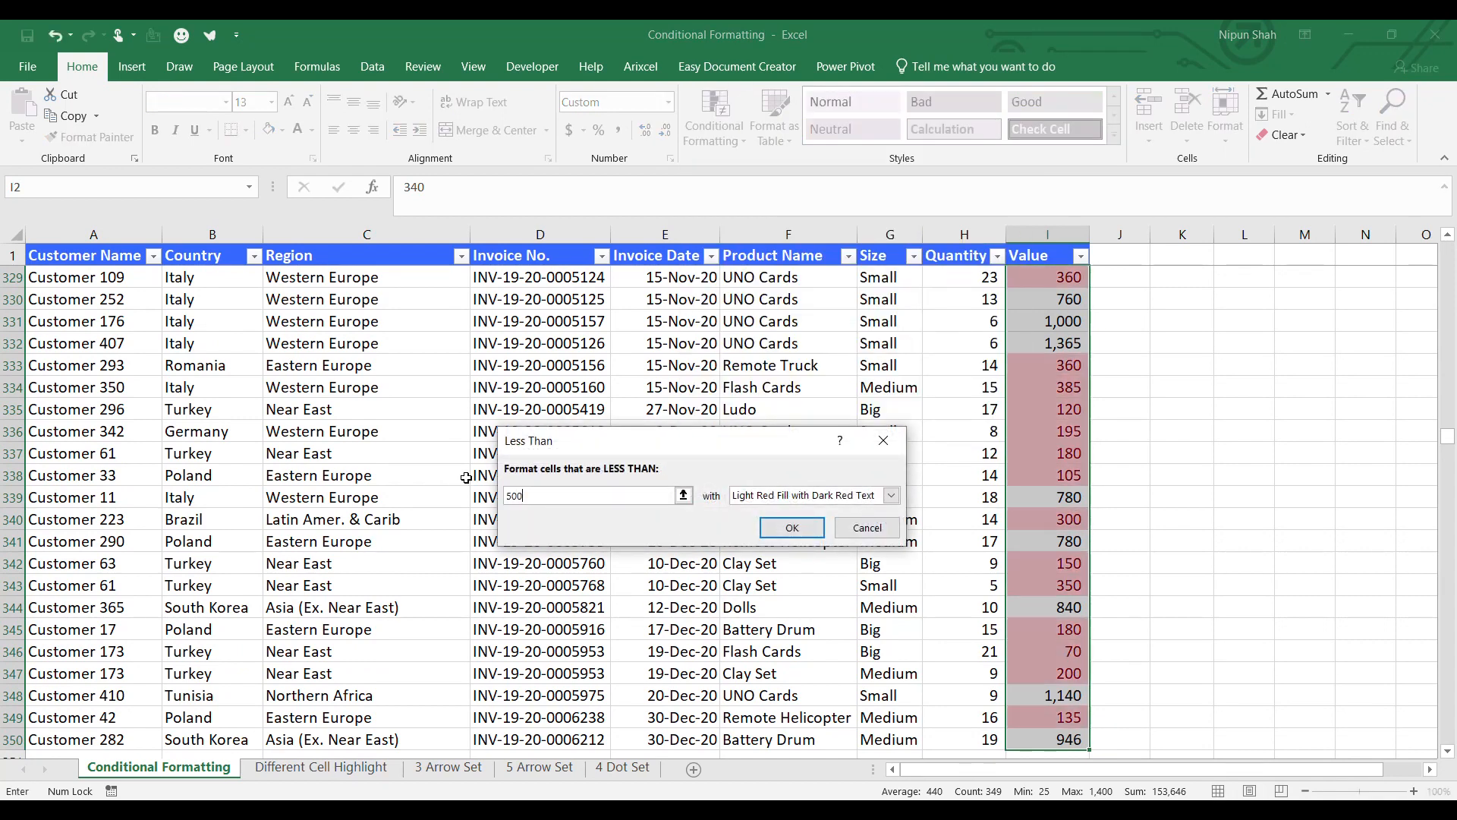
key(BackSpace)
key(BackSpace)
text(1)
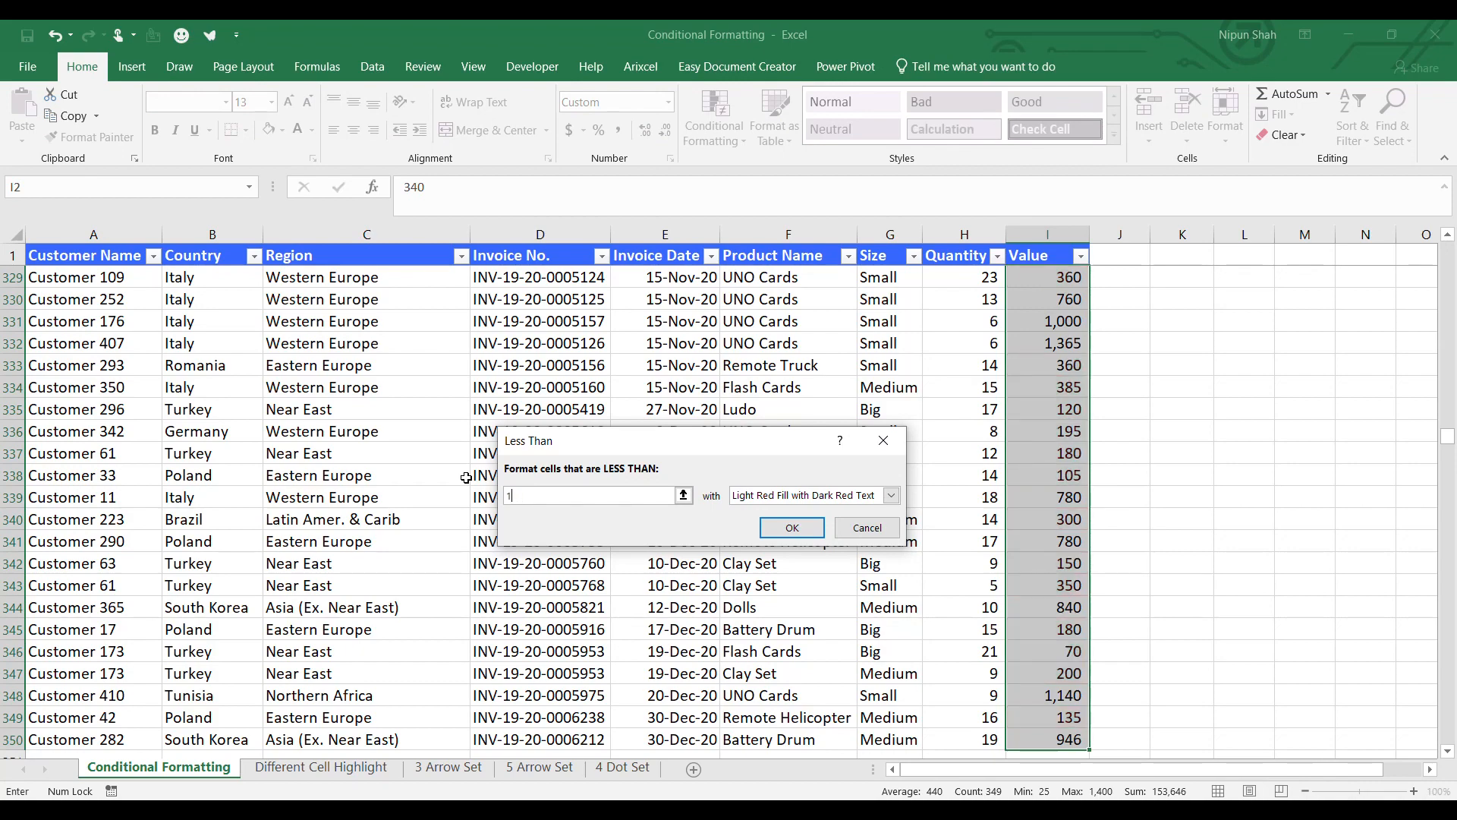
text(000)
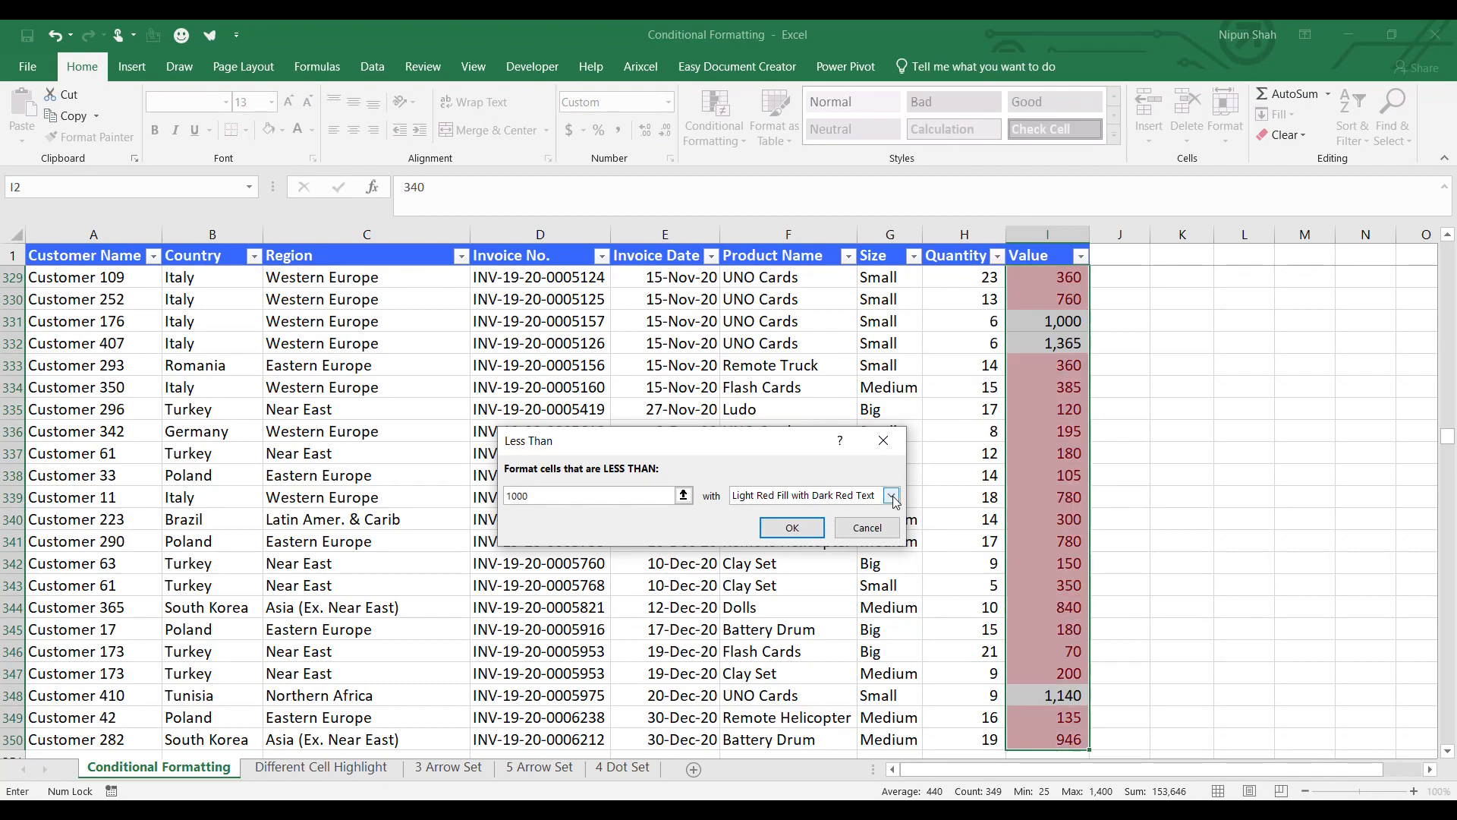
click(792, 527)
Step: Check the highlighted values back to the first rows and undo the Less Than rule
click(1048, 497)
drag(1447, 435, 1450, 237)
click(1041, 301)
key(ctrl+z)
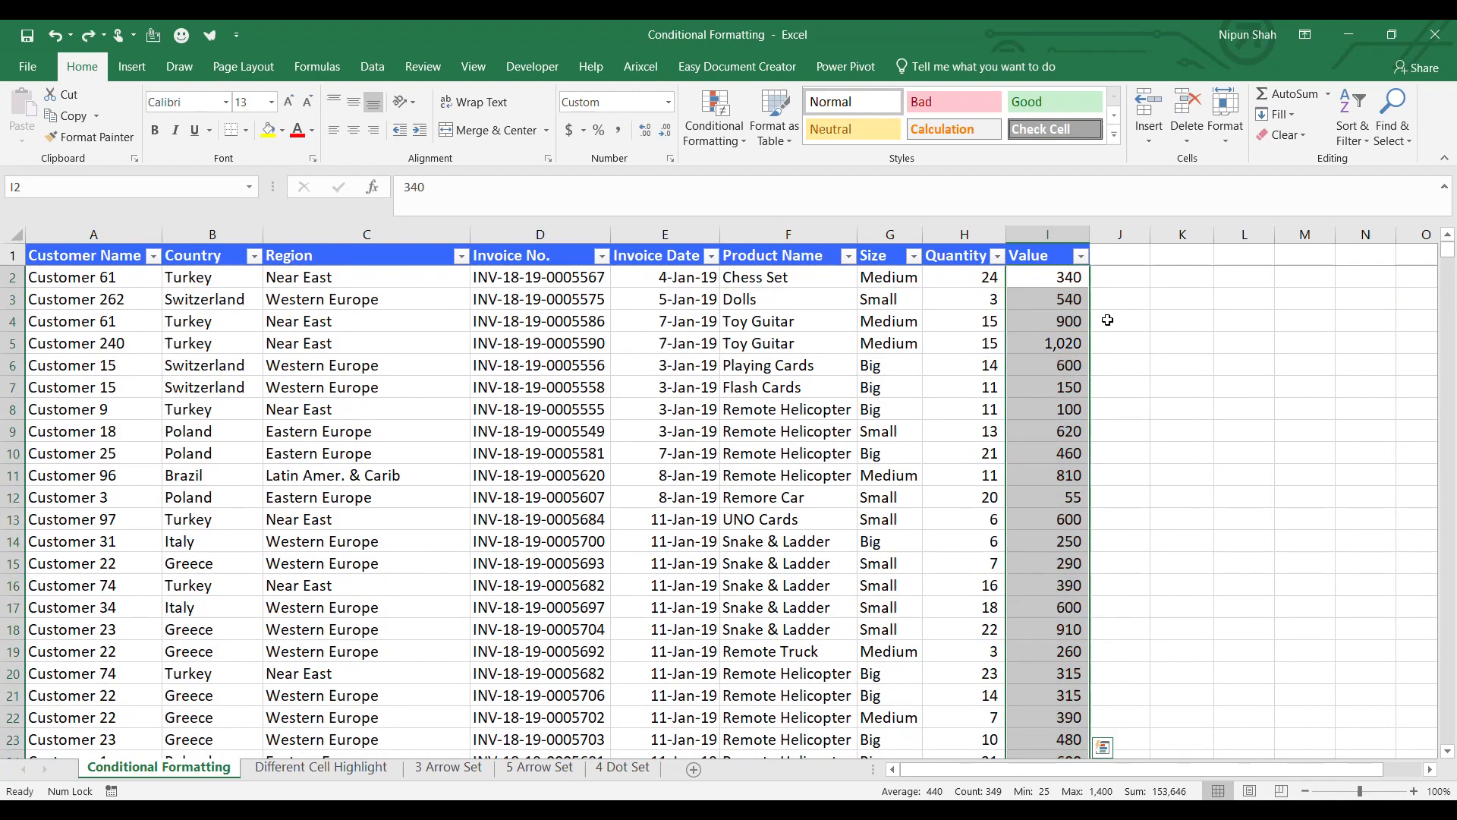
Step: Highlight duplicate values in the Value column with Yellow Fill with Dark Yellow Text and check the marked cells
click(721, 130)
mouse_move(782, 171)
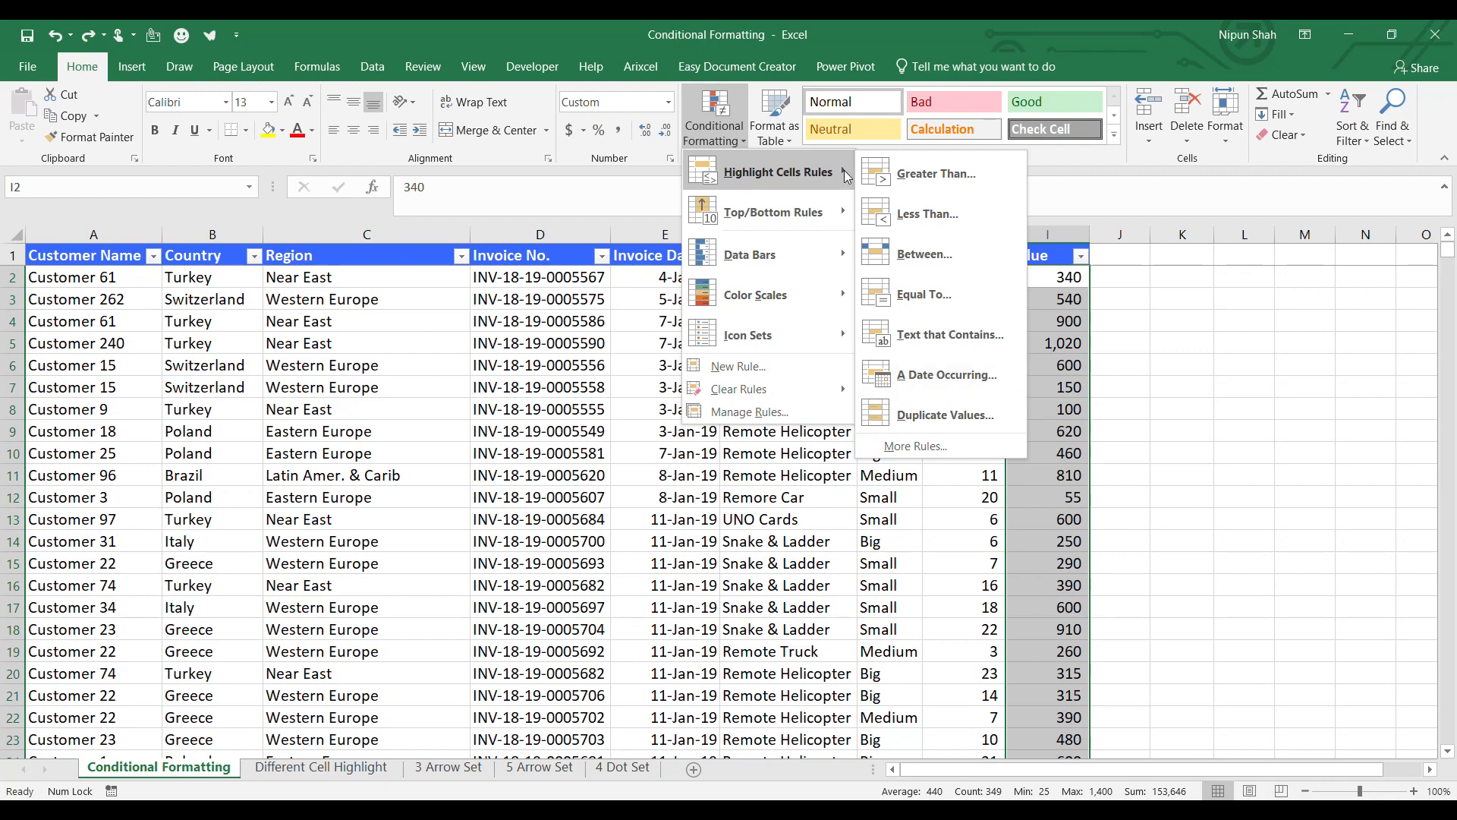
click(949, 422)
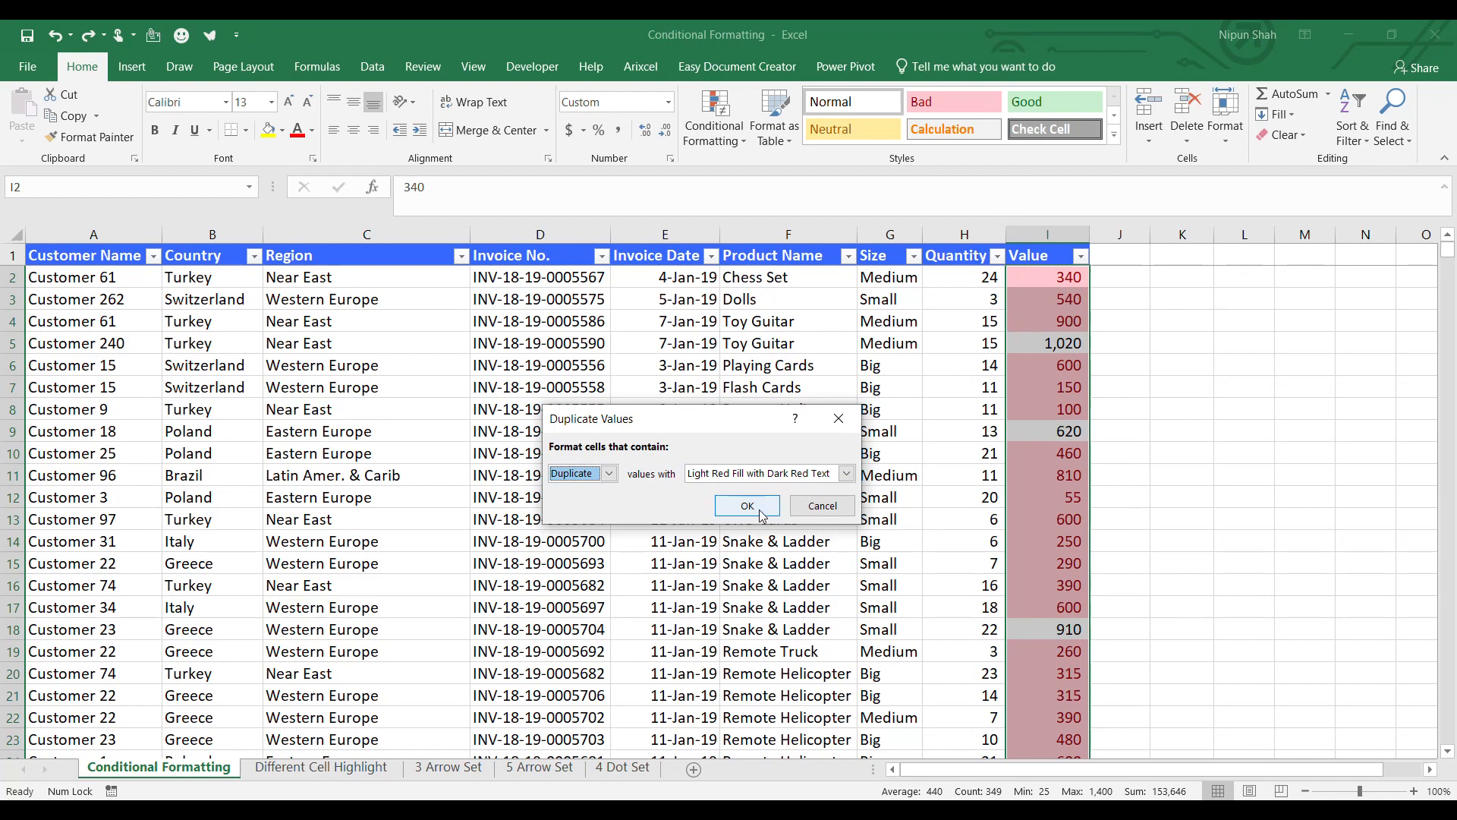
click(845, 474)
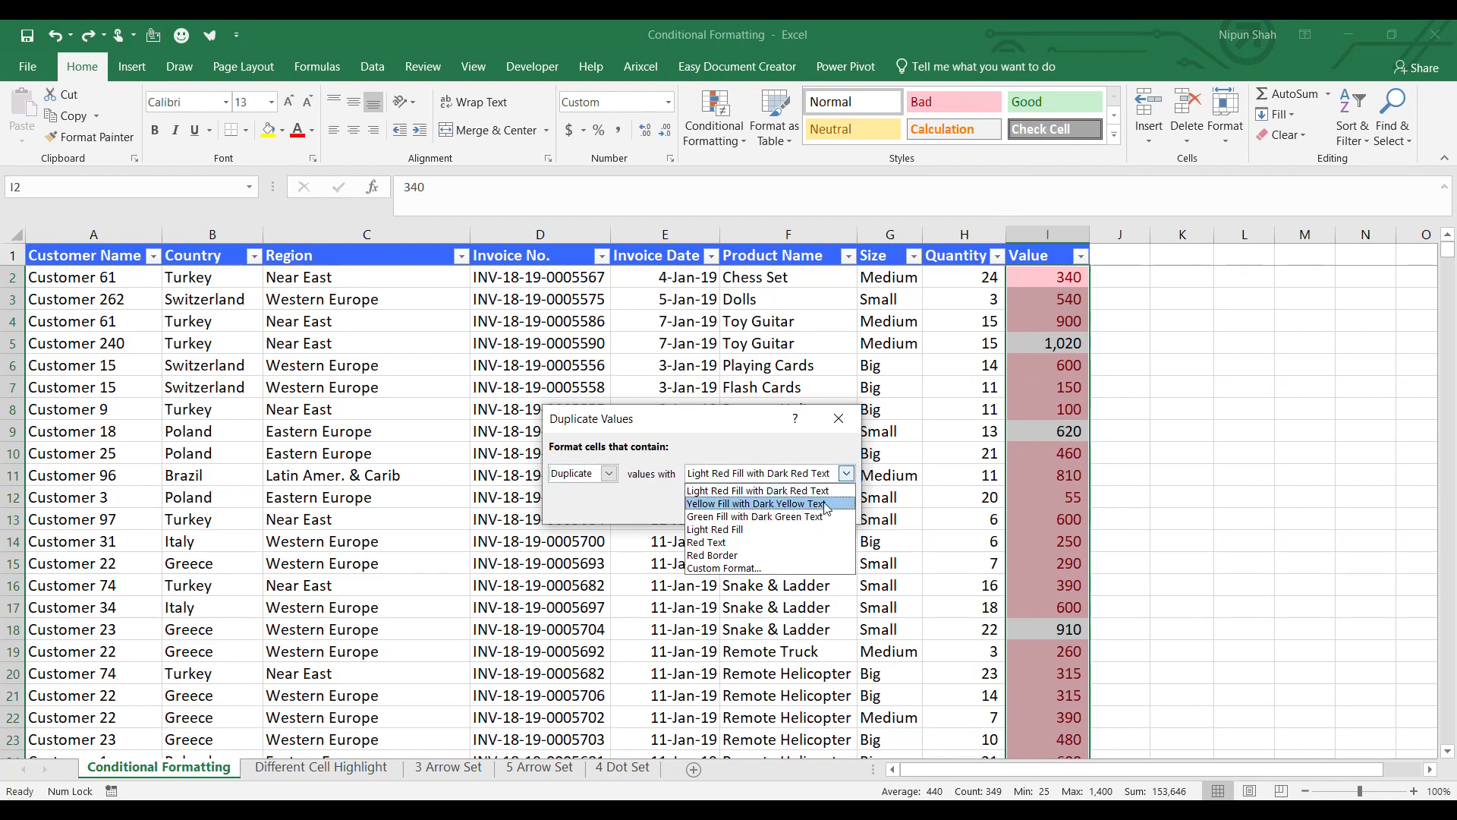
click(831, 504)
click(762, 506)
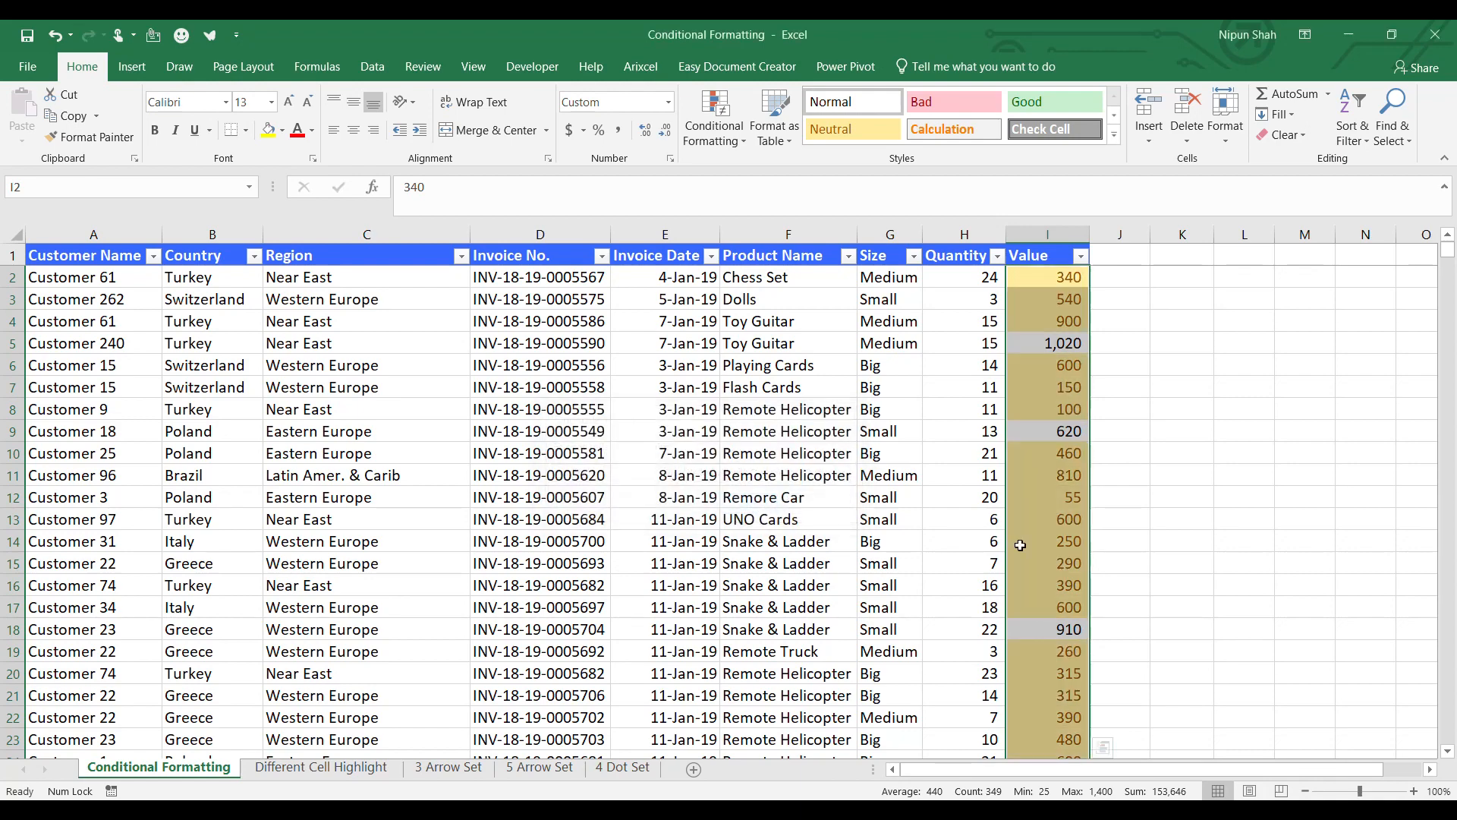
click(1023, 541)
scroll(1025, 545, down, 15)
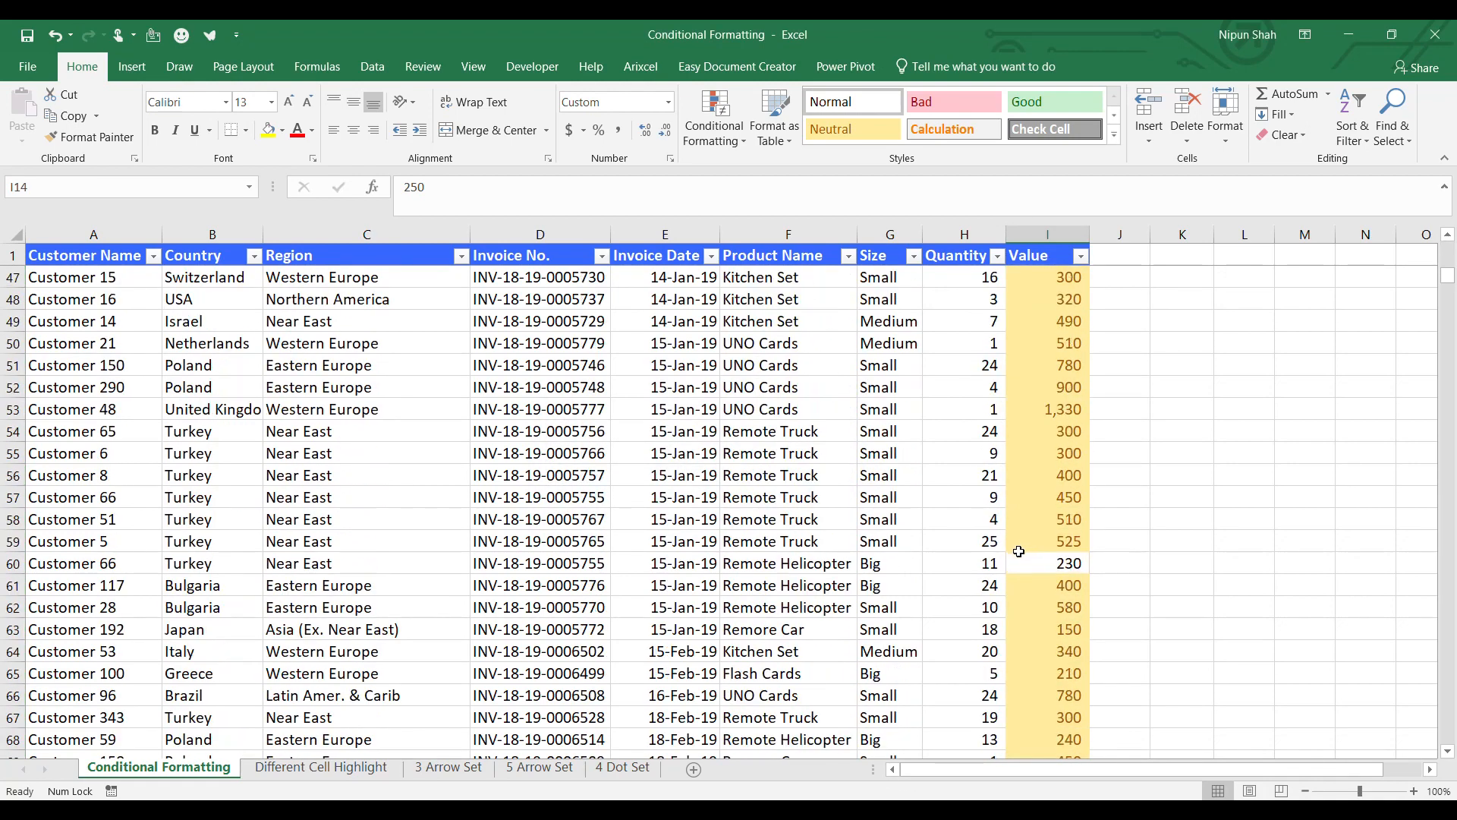
scroll(1019, 550, up, 15)
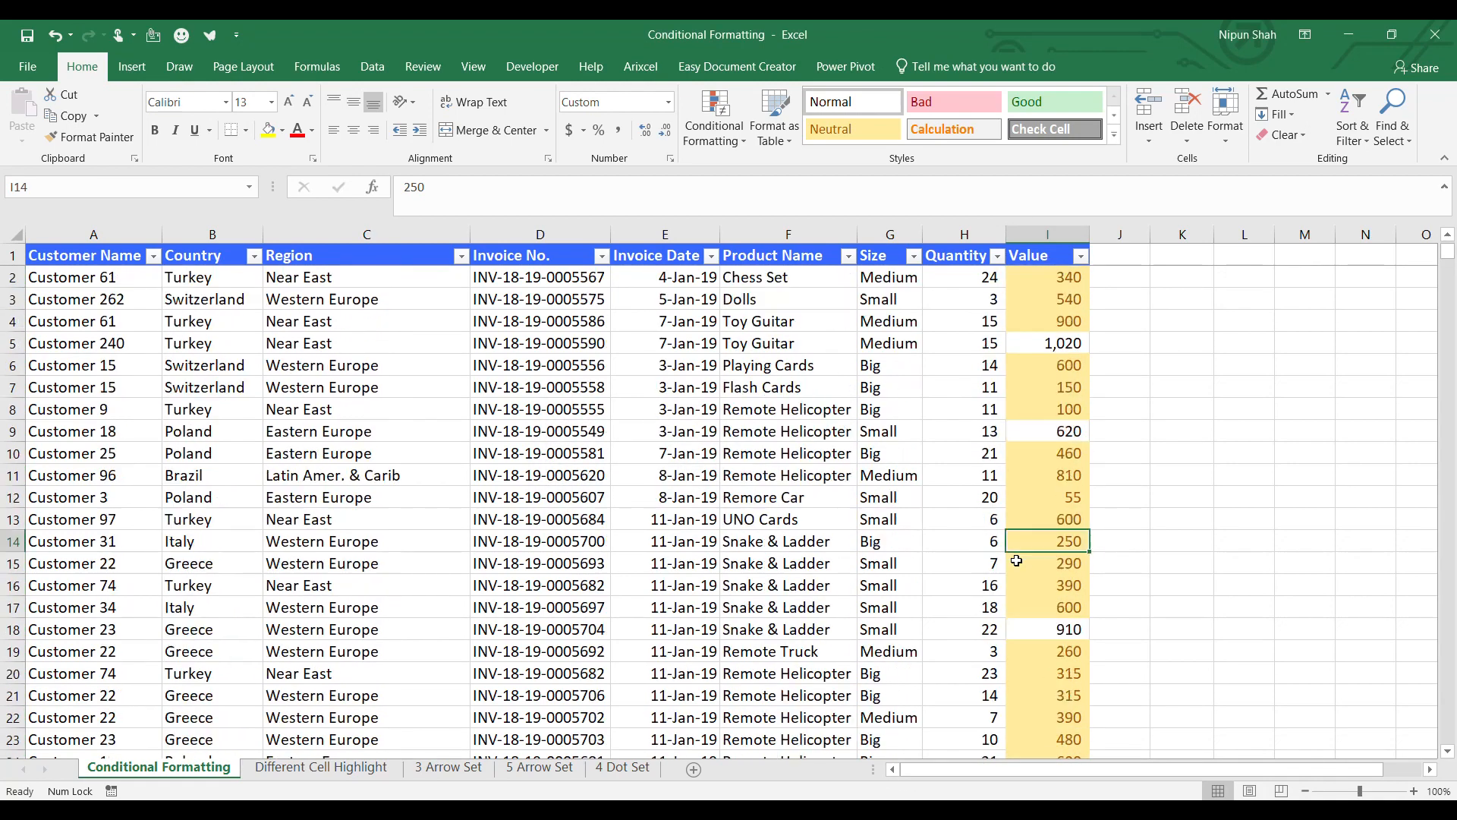
Step: Apply a Between rule to all Quantity entries that formats numbers from 10 to 20 with Red Text
shift+click(1075, 285)
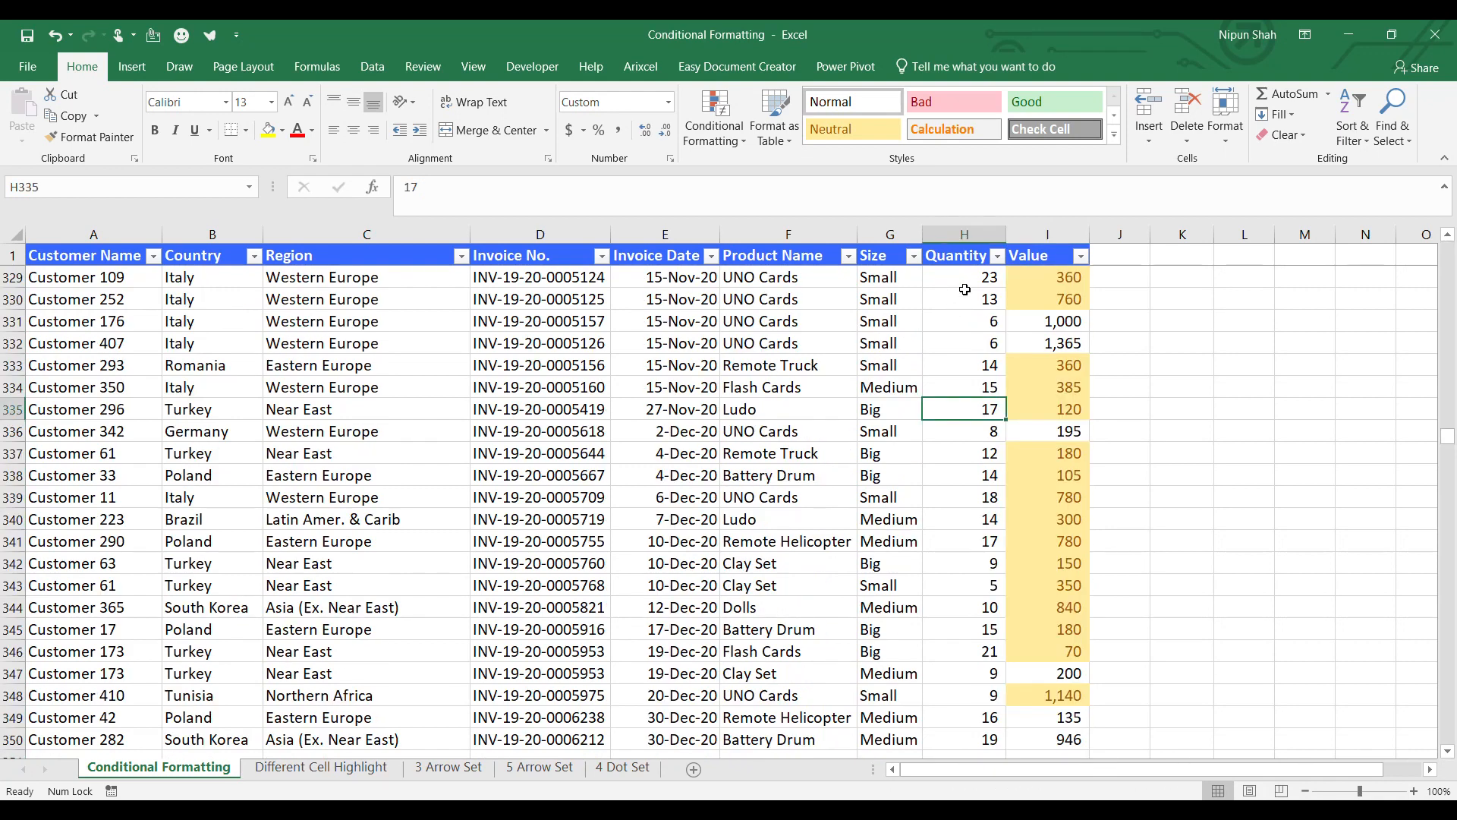
drag(965, 282, 968, 610)
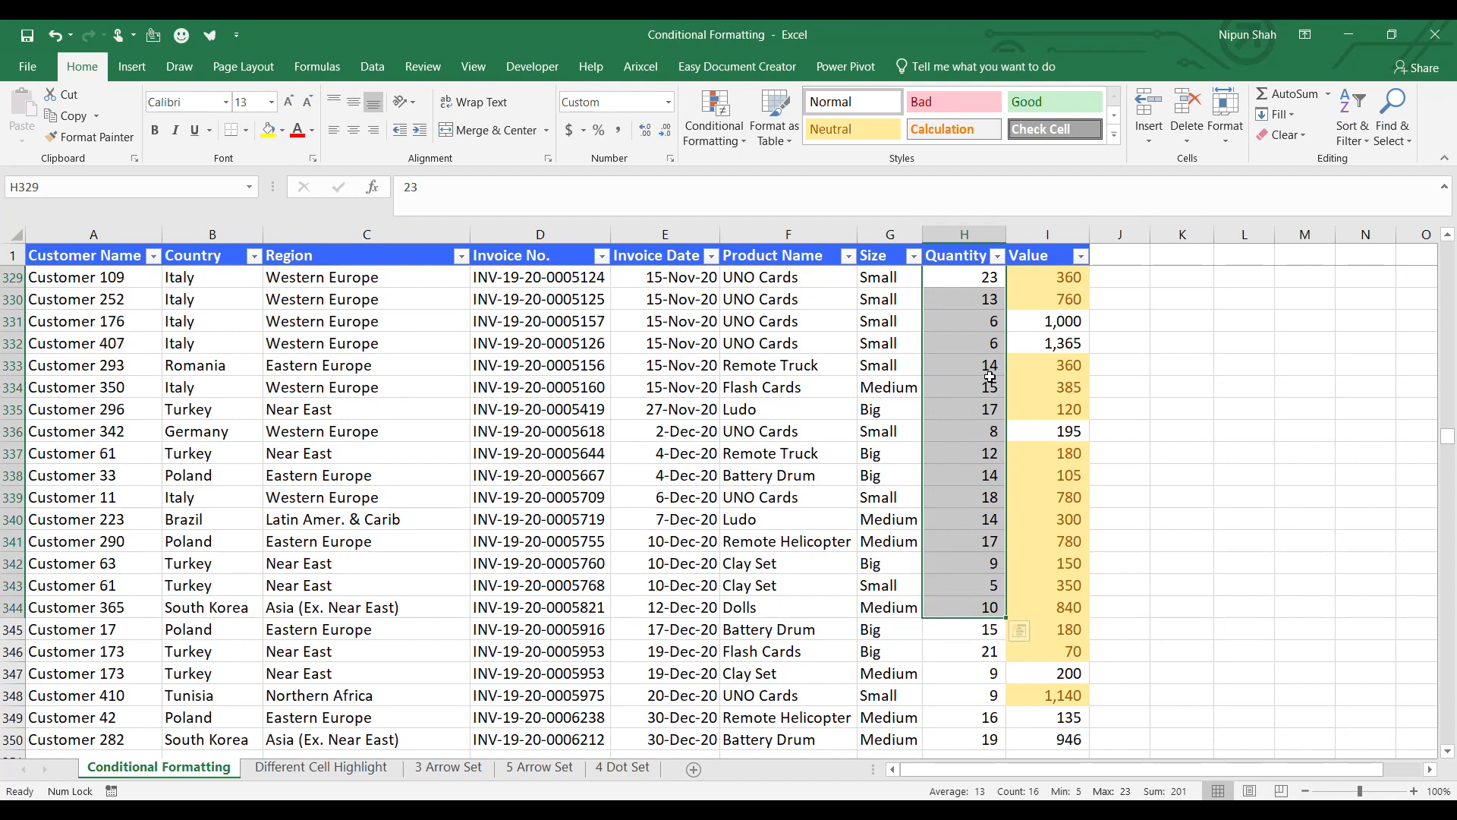
click(967, 278)
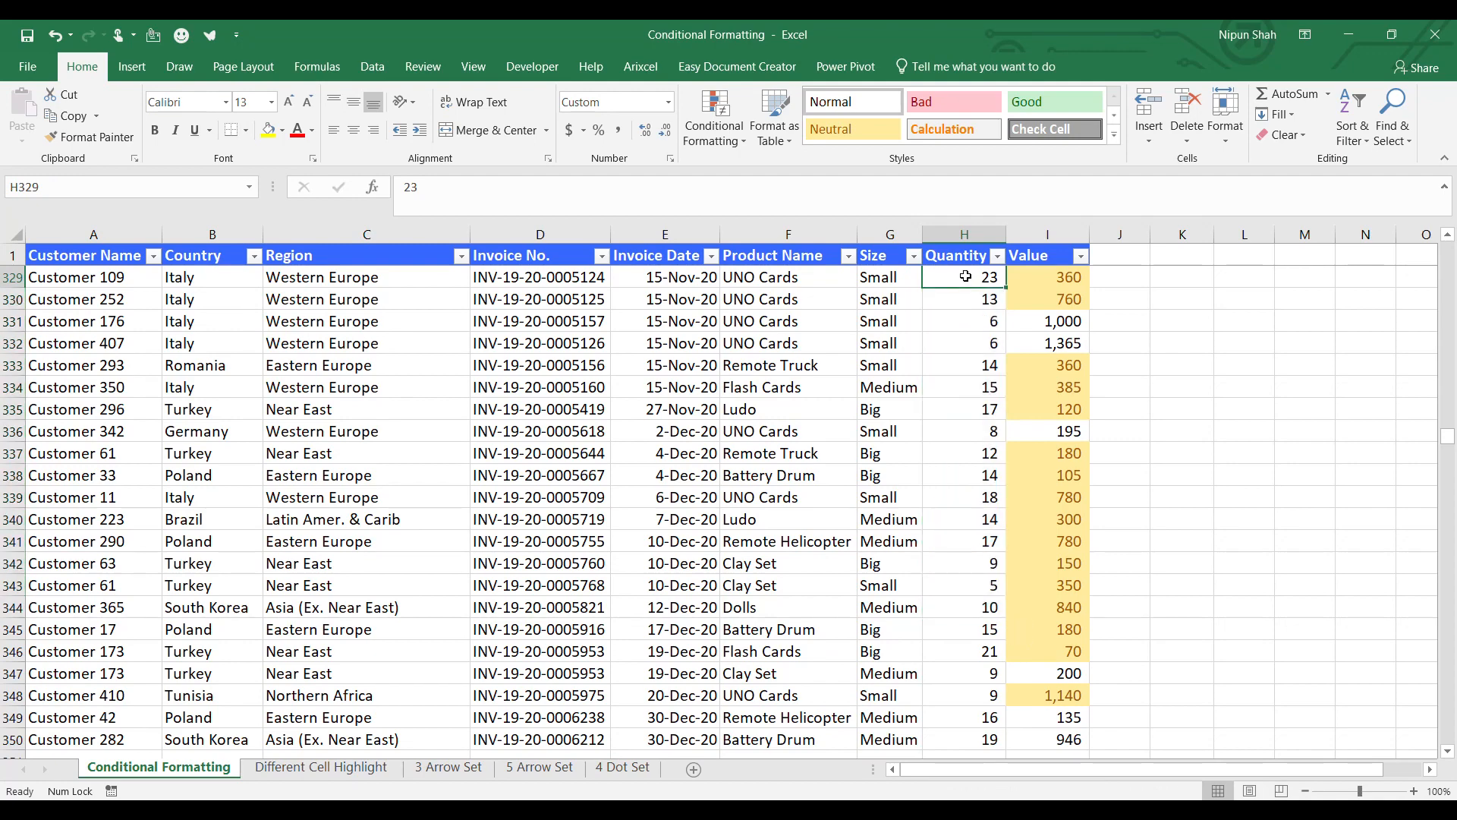
key(ctrl+Up)
key(ctrl+shift+Down)
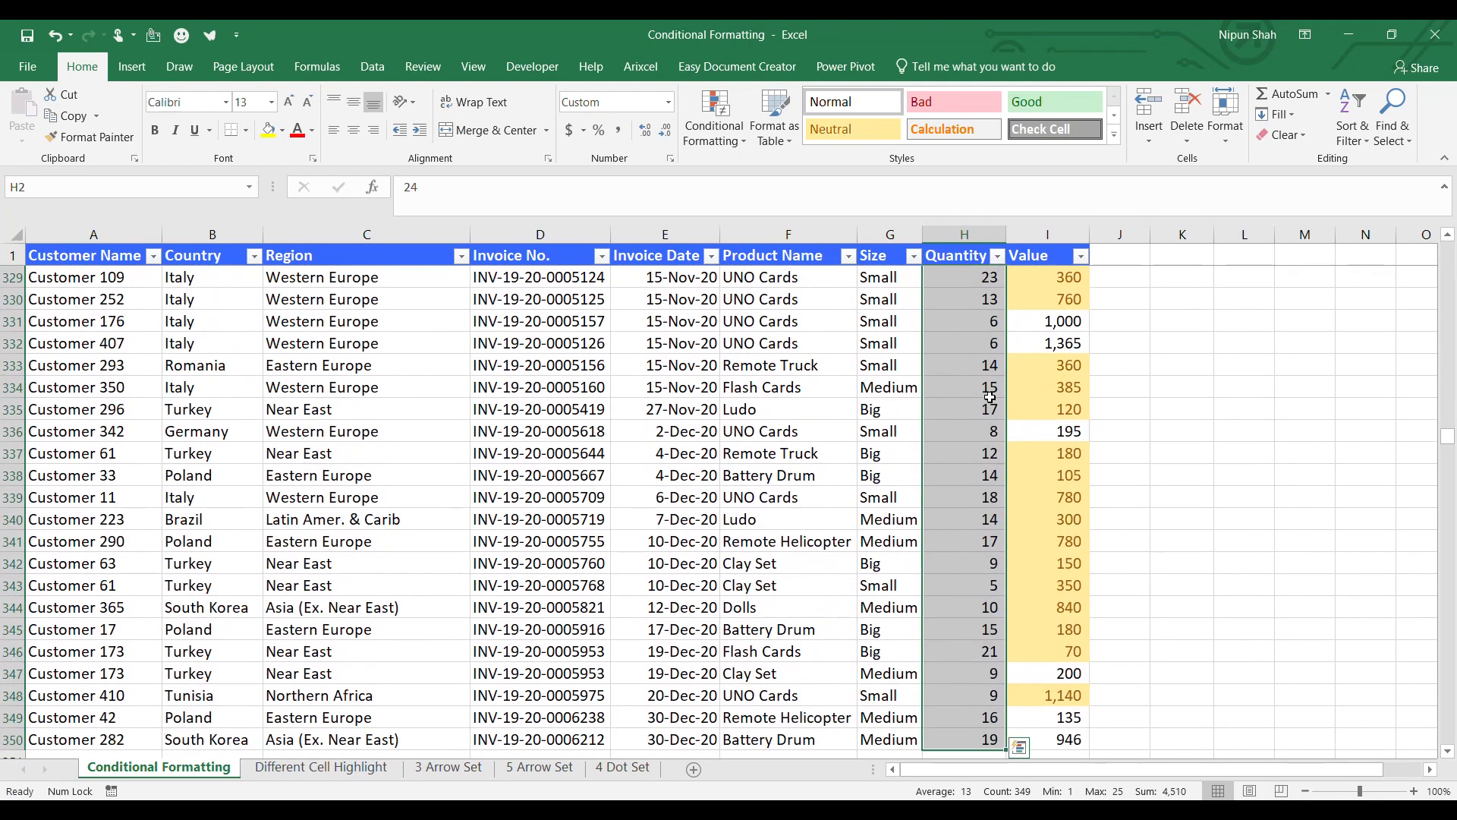
click(716, 143)
mouse_move(802, 178)
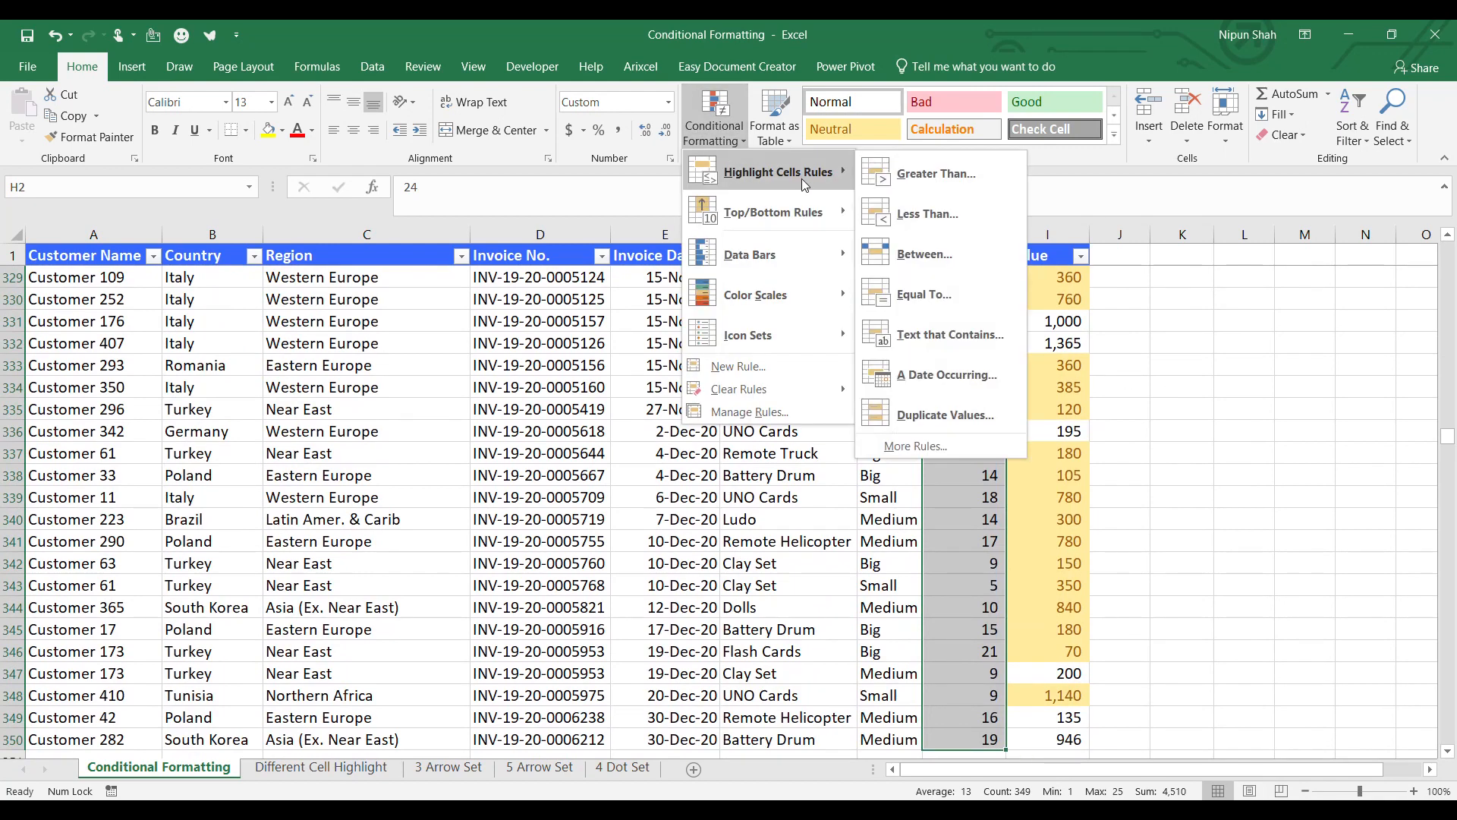
click(947, 253)
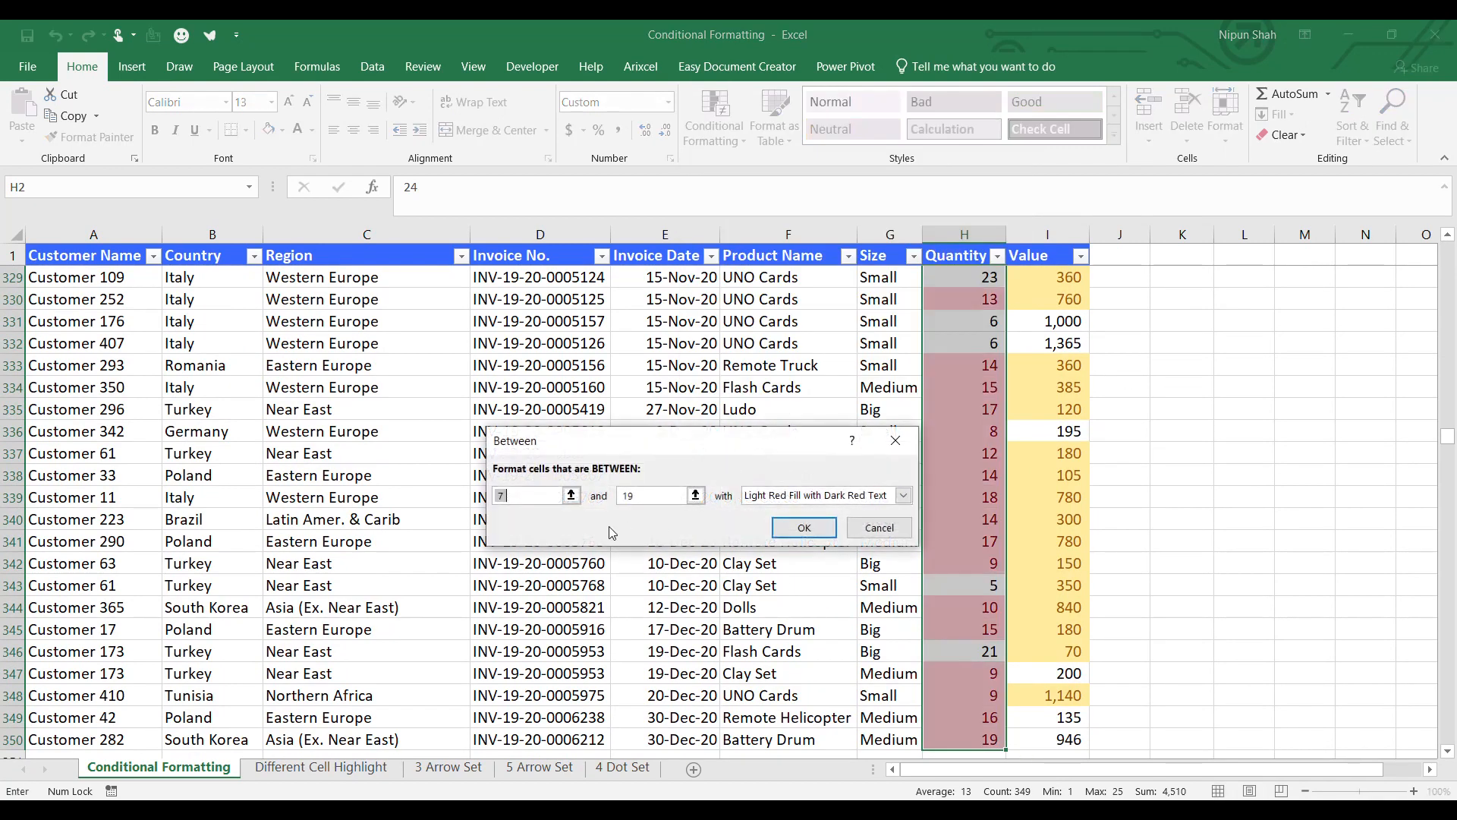
text(10)
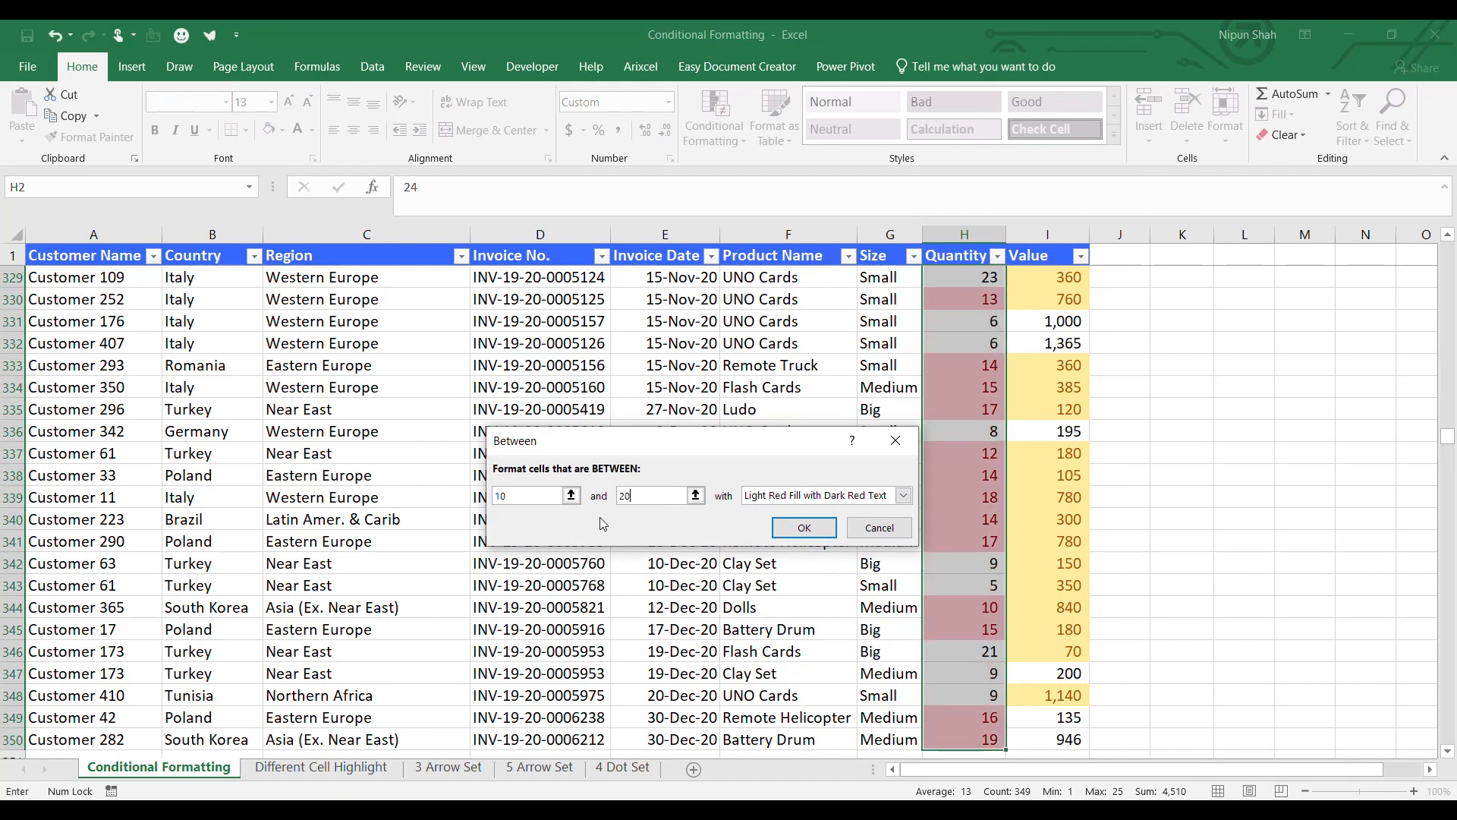
click(903, 495)
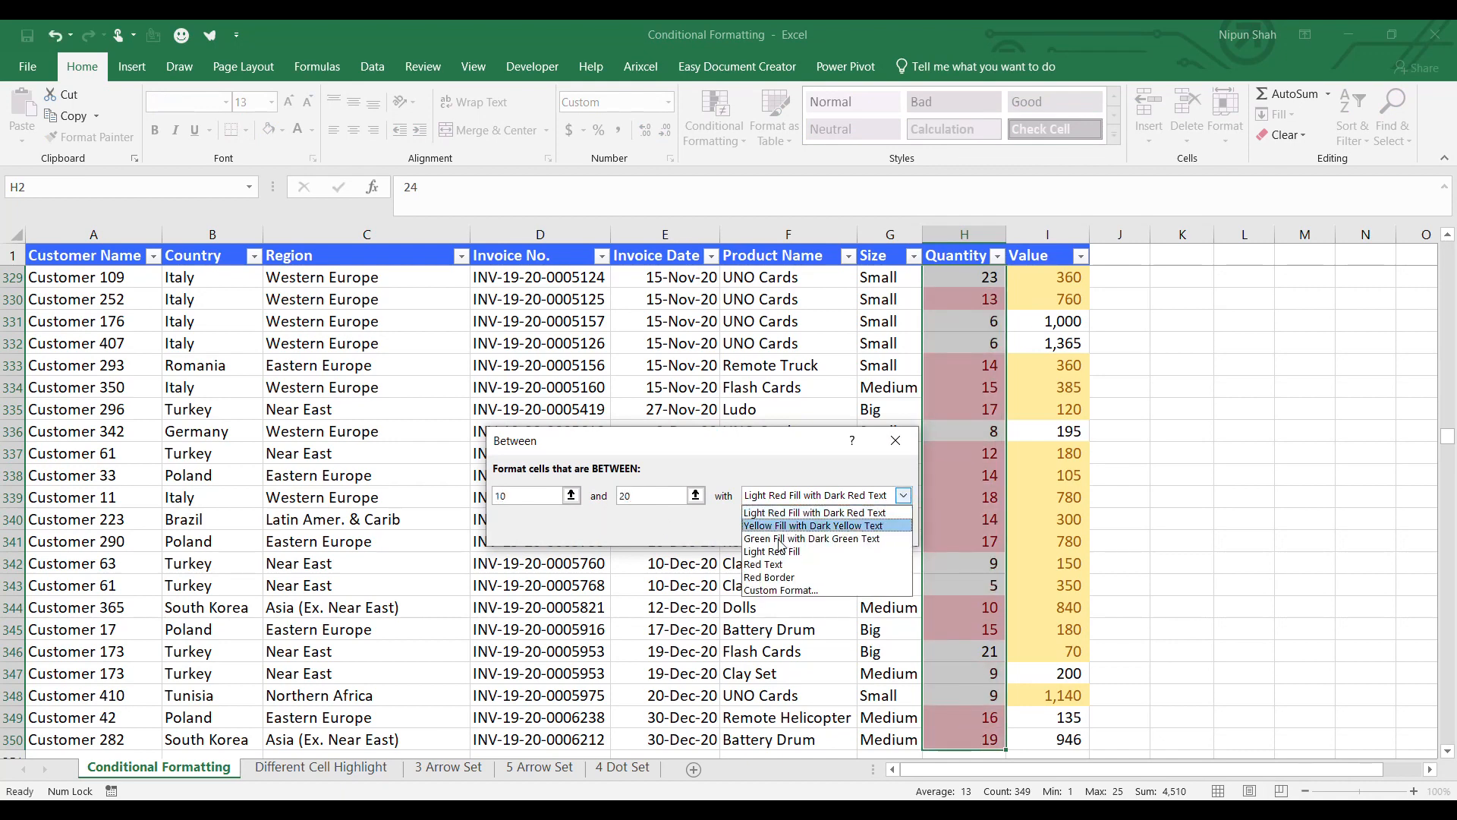
click(772, 566)
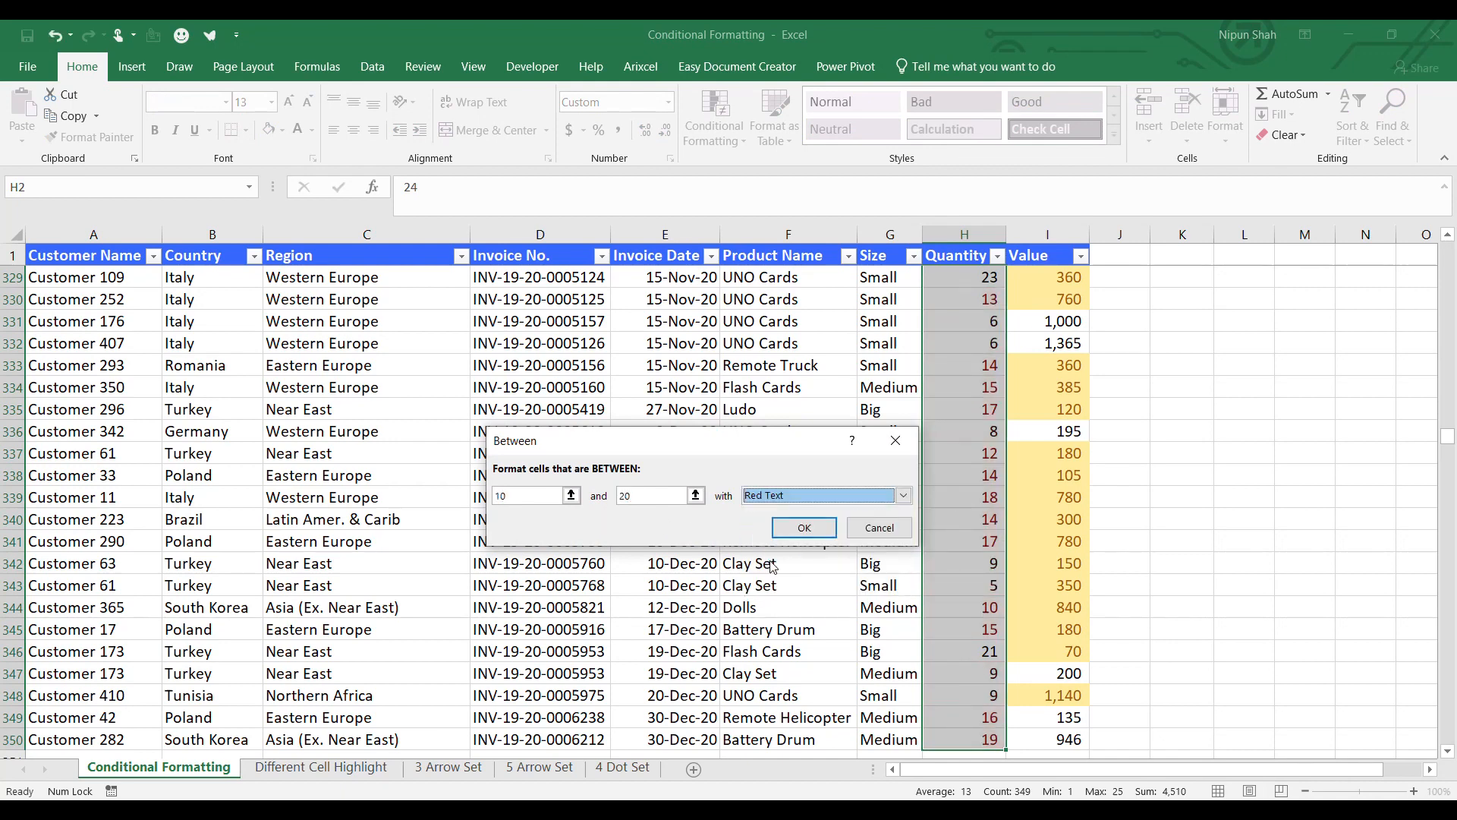
click(804, 531)
Step: Review the red-text quantities from the last rows back up to the first row of the table
click(955, 431)
scroll(986, 570, down, 5)
scroll(986, 546, up, 20)
scroll(991, 552, up, 20)
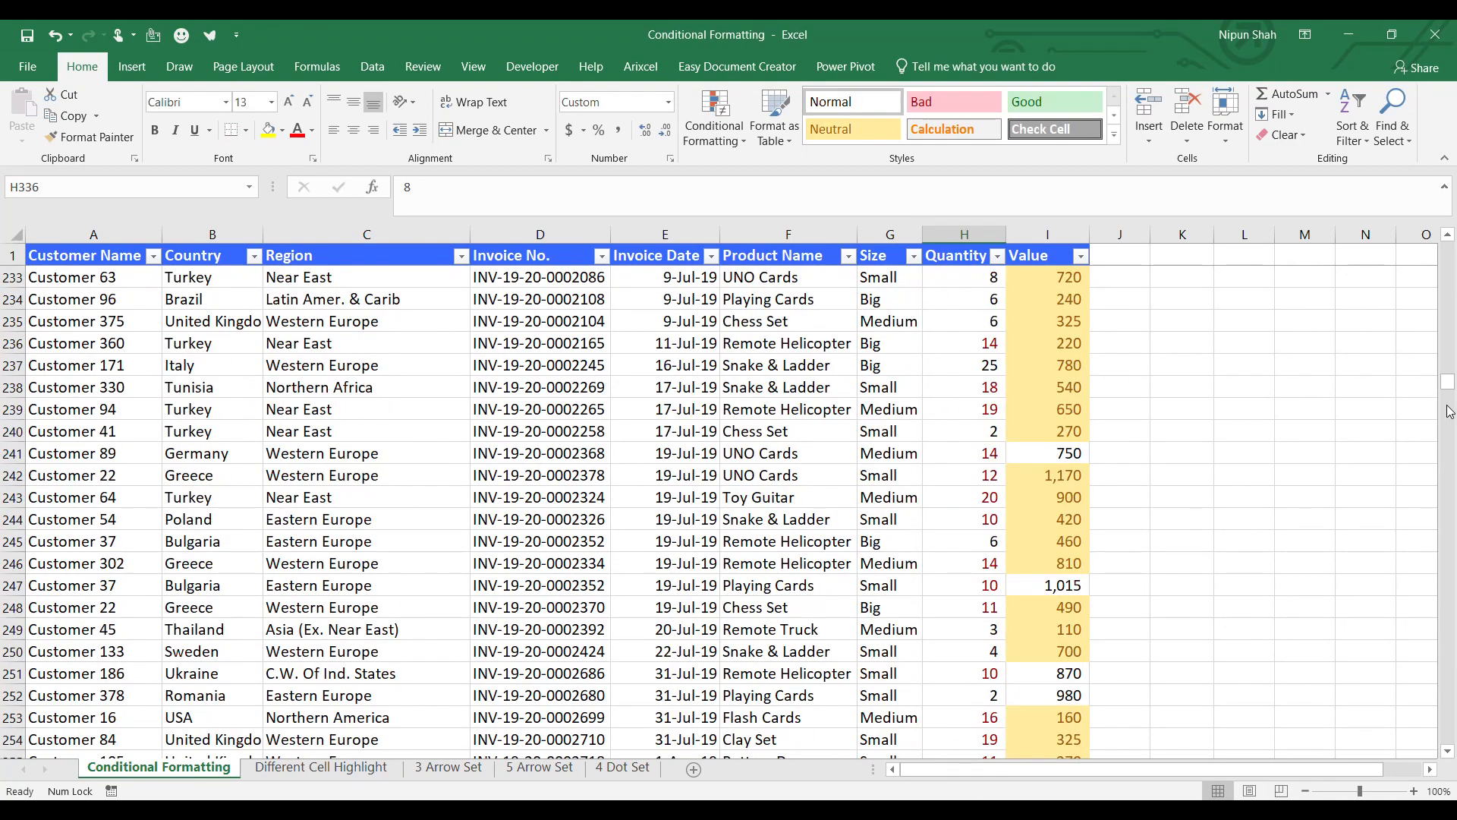
drag(1449, 389, 1451, 240)
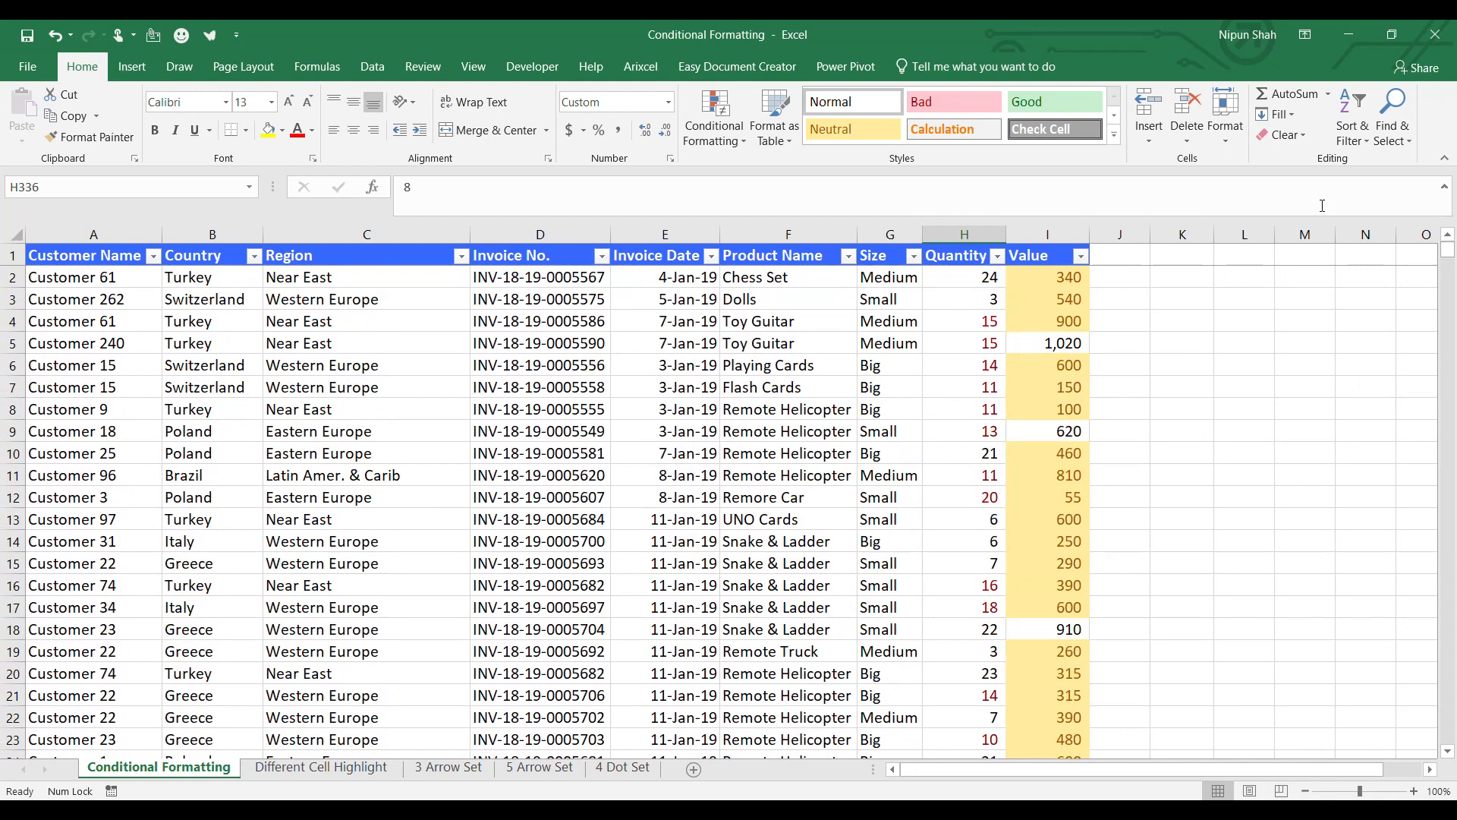
Step: Apply an Equal To rule to all Region entries, matching cell C338 (Eastern Europe), with Light Red Fill with Dark Red Text
click(372, 276)
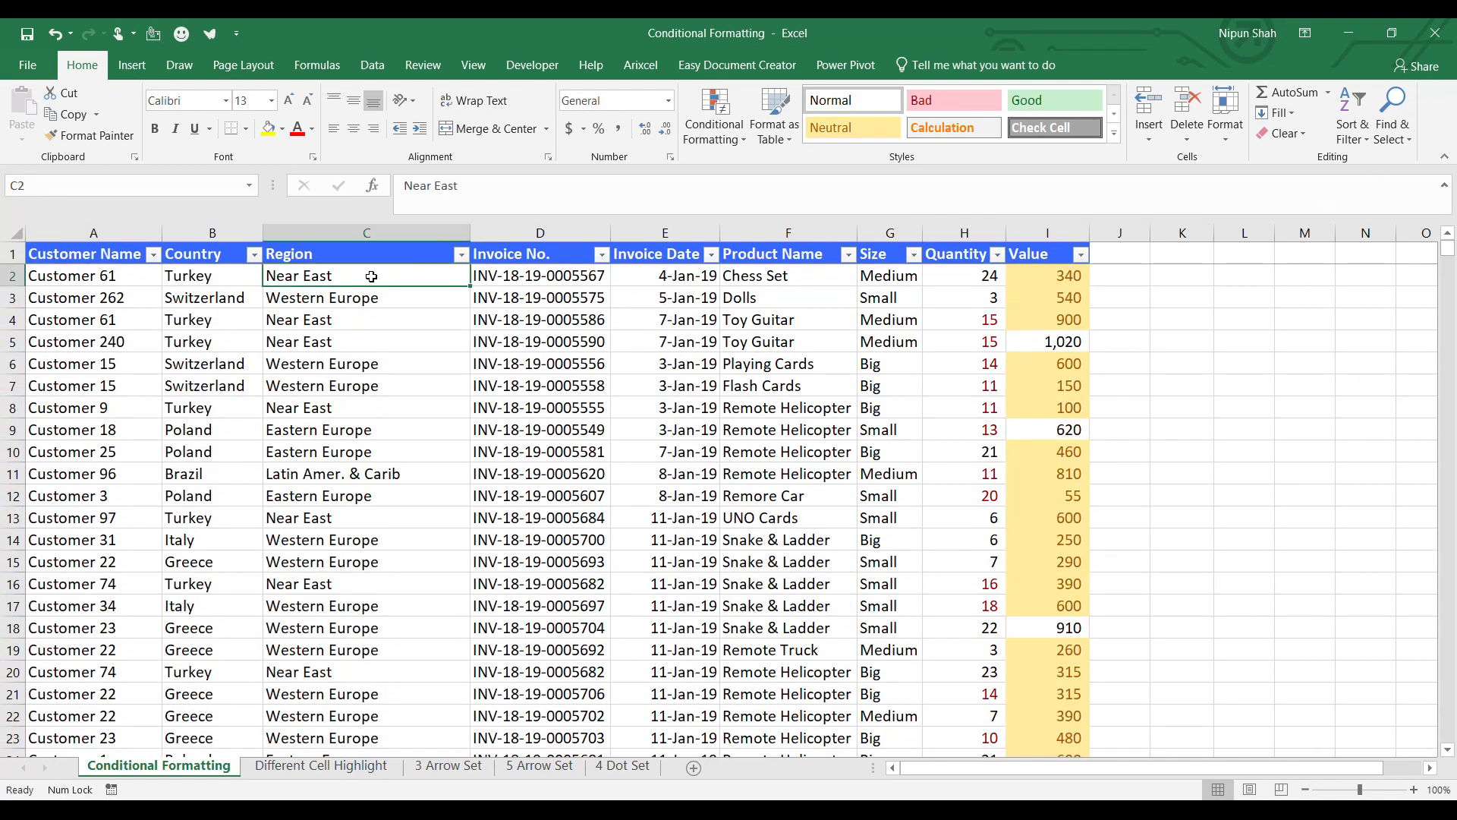
click(427, 255)
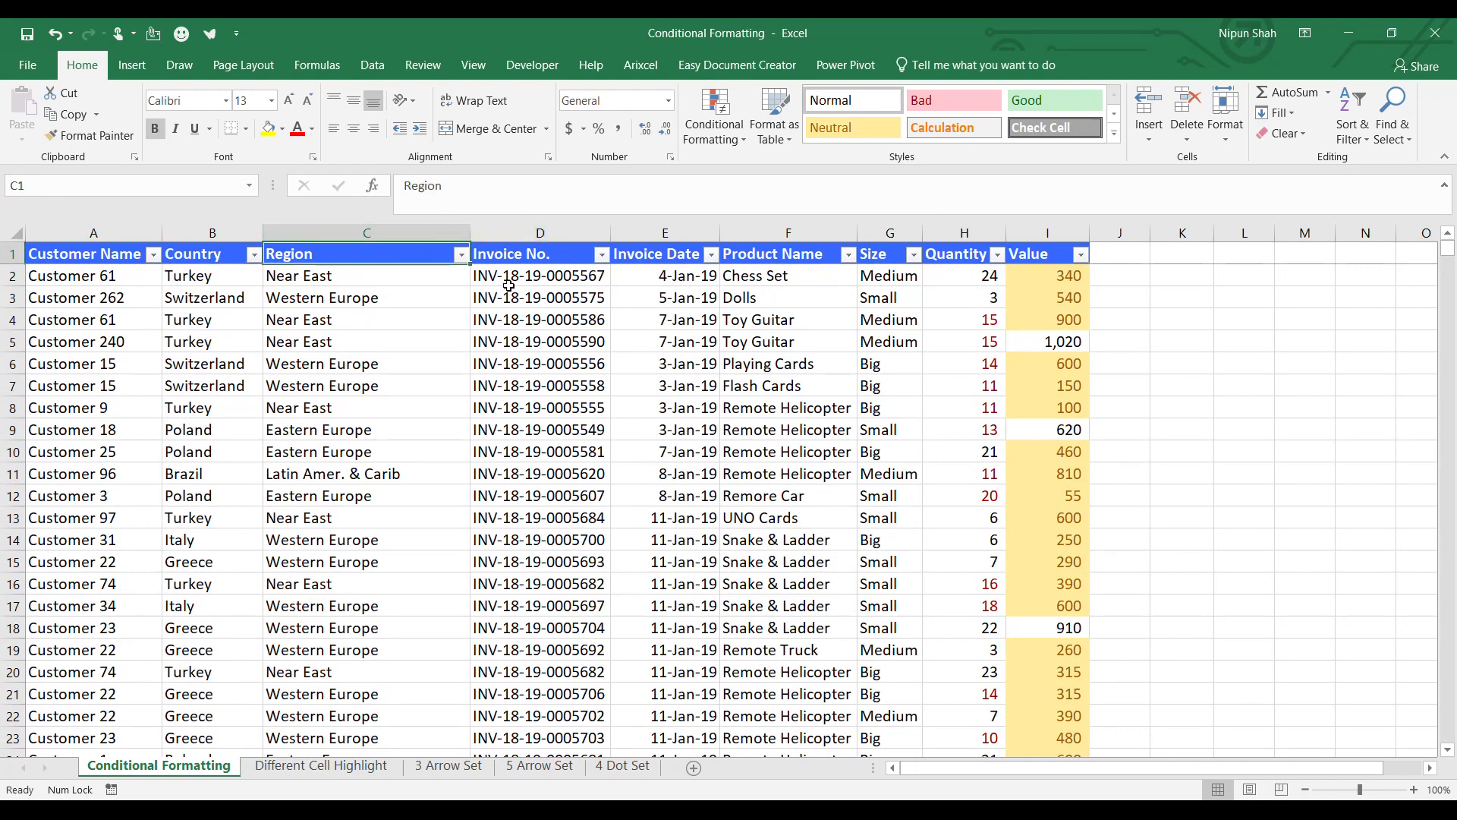
click(416, 288)
key(ctrl+shift+Down)
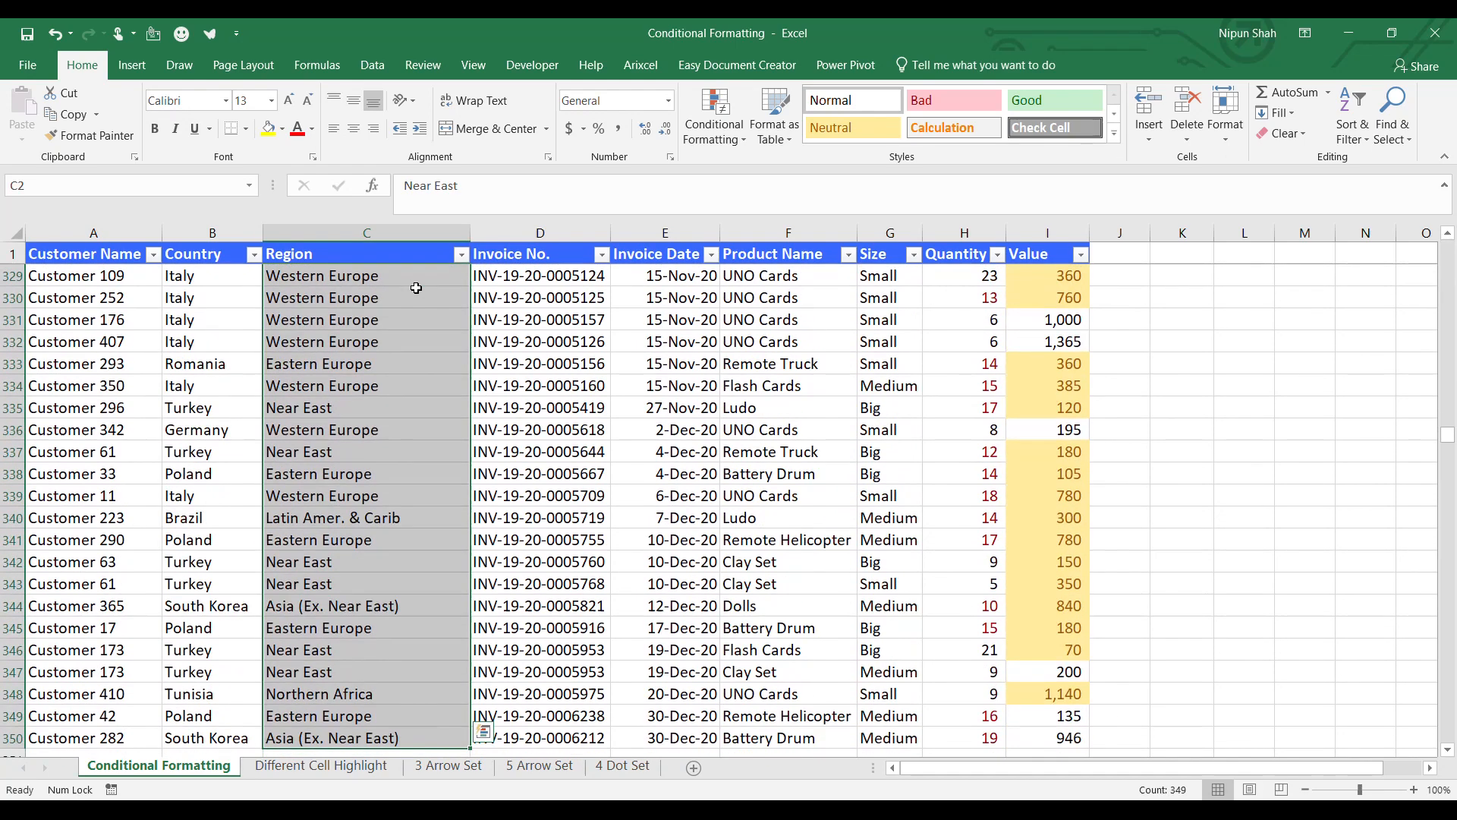
click(727, 133)
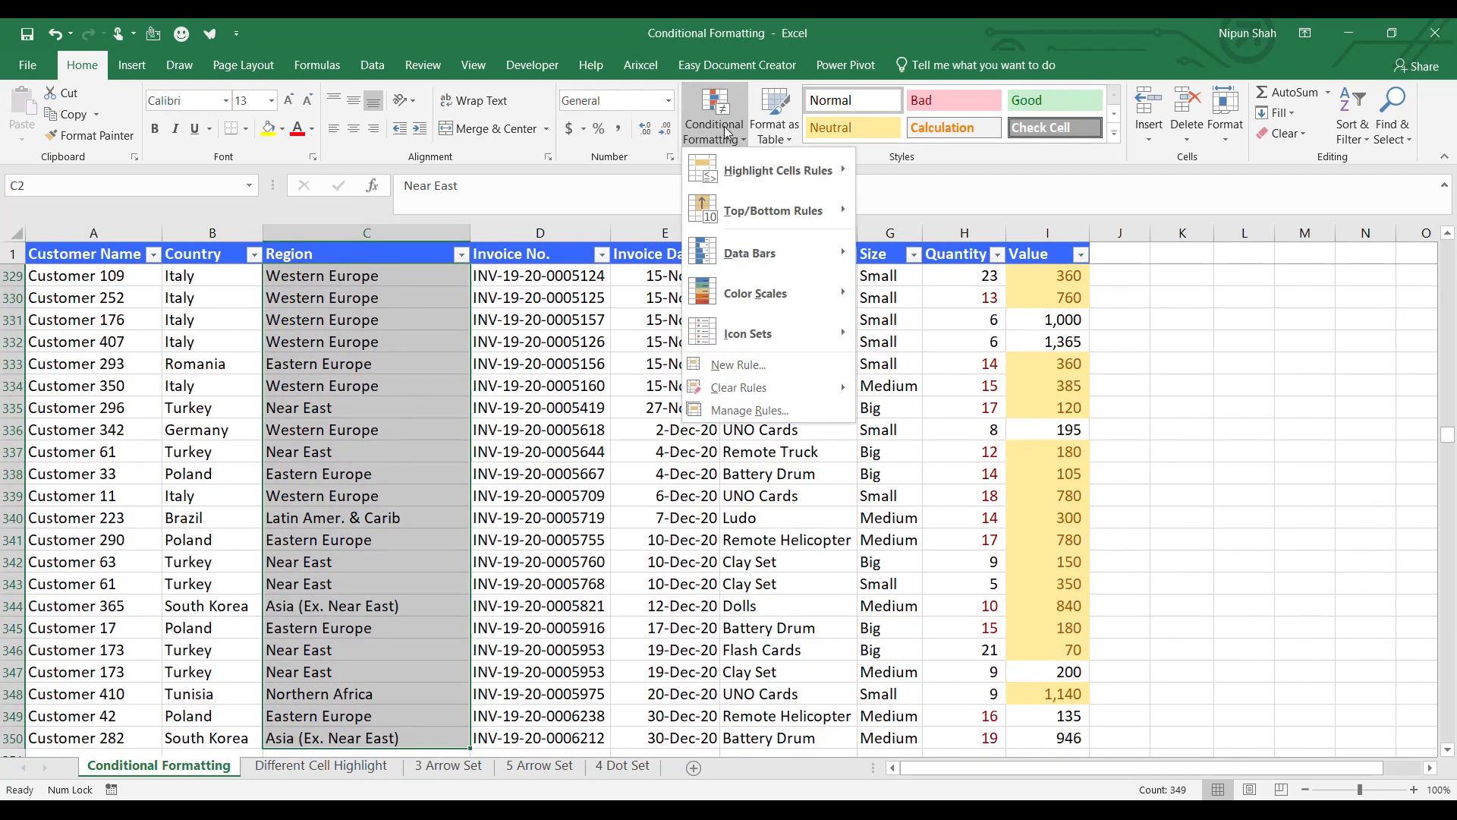
mouse_move(797, 174)
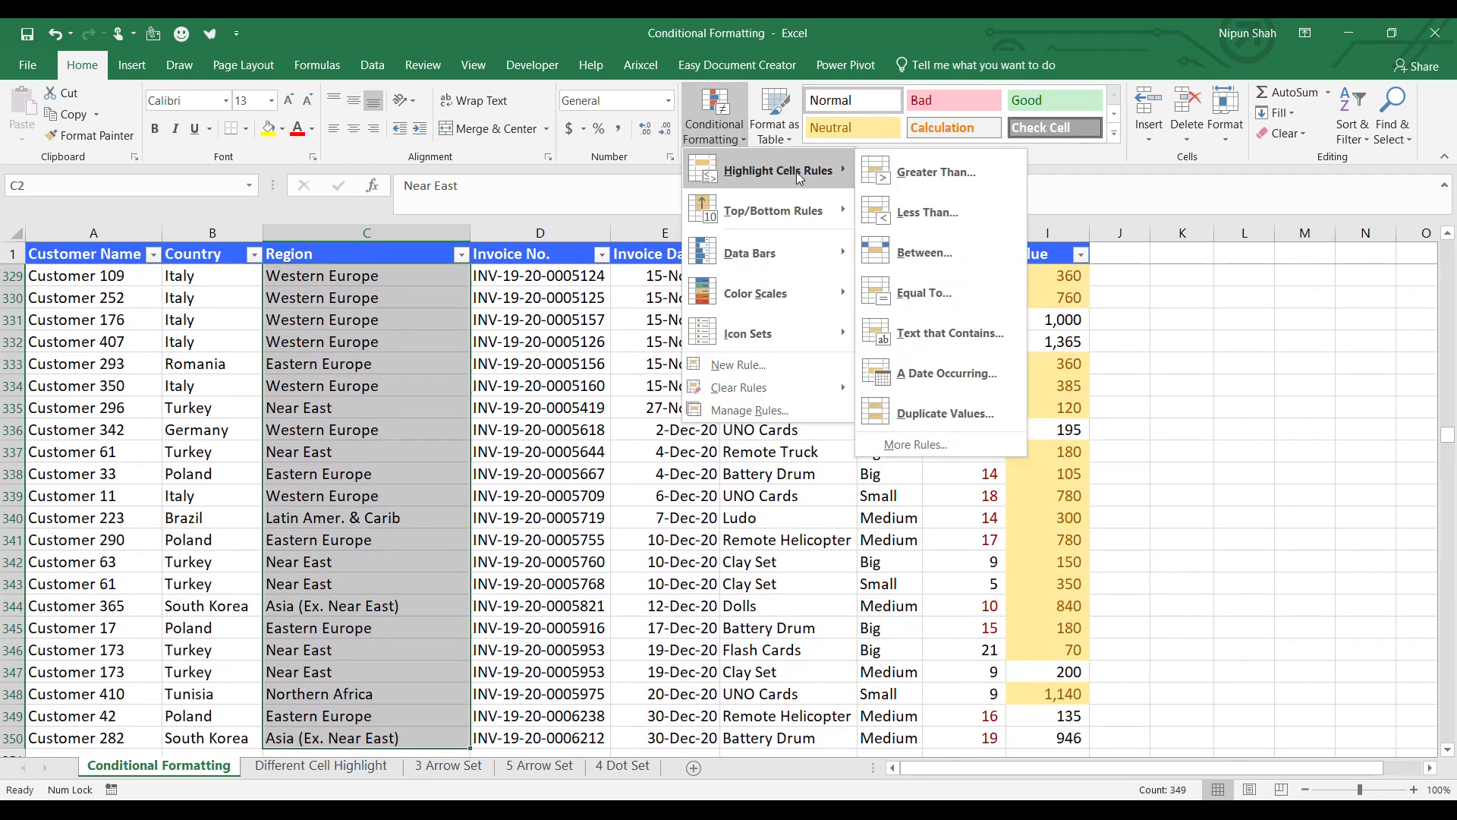
click(995, 293)
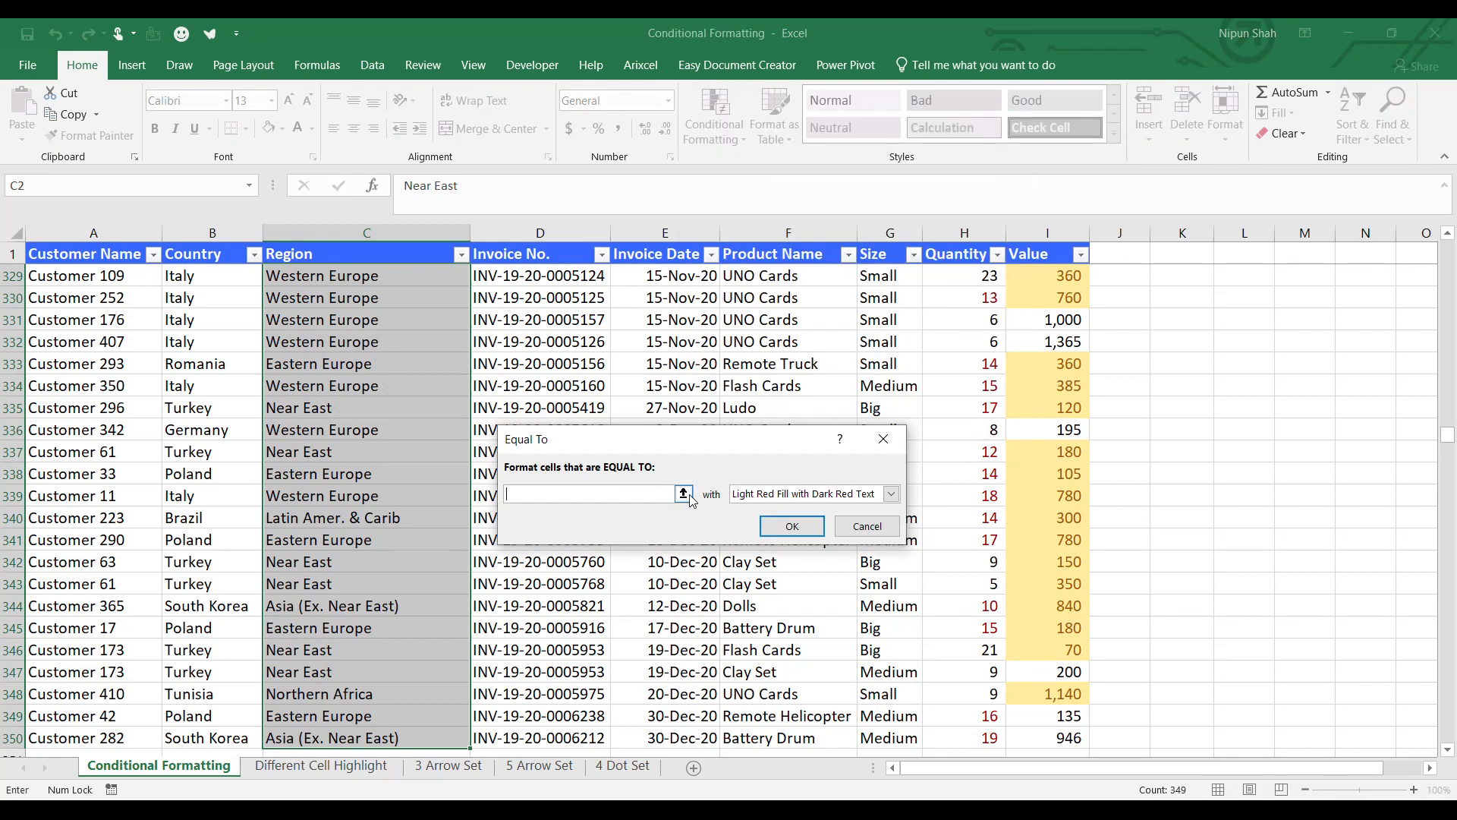
click(684, 494)
click(359, 475)
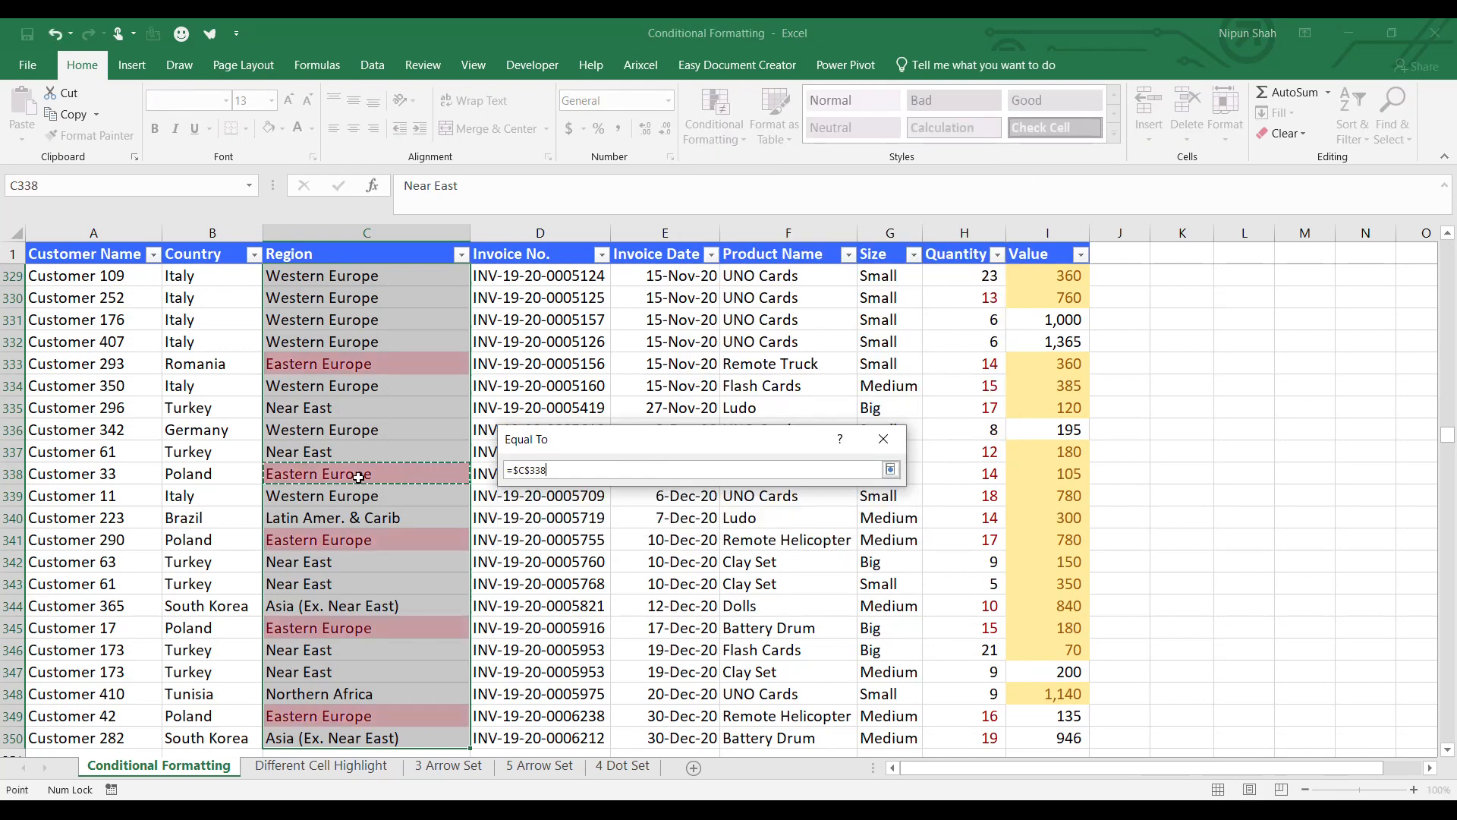
key(Return)
key(Return)
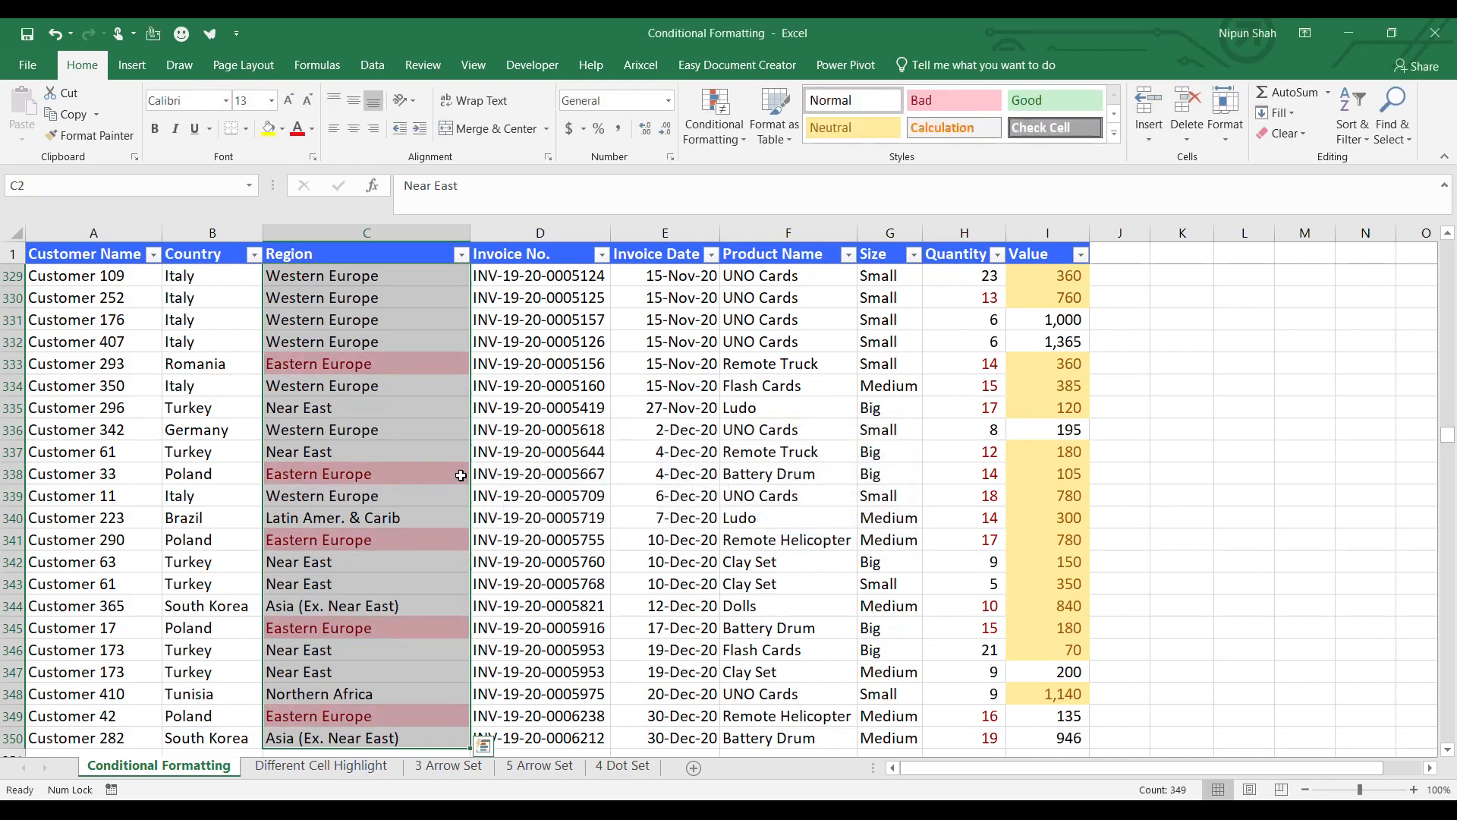
Step: Review the highlighted Eastern Europe entries from the last rows of the Region column upward
scroll(422, 476, up, 20)
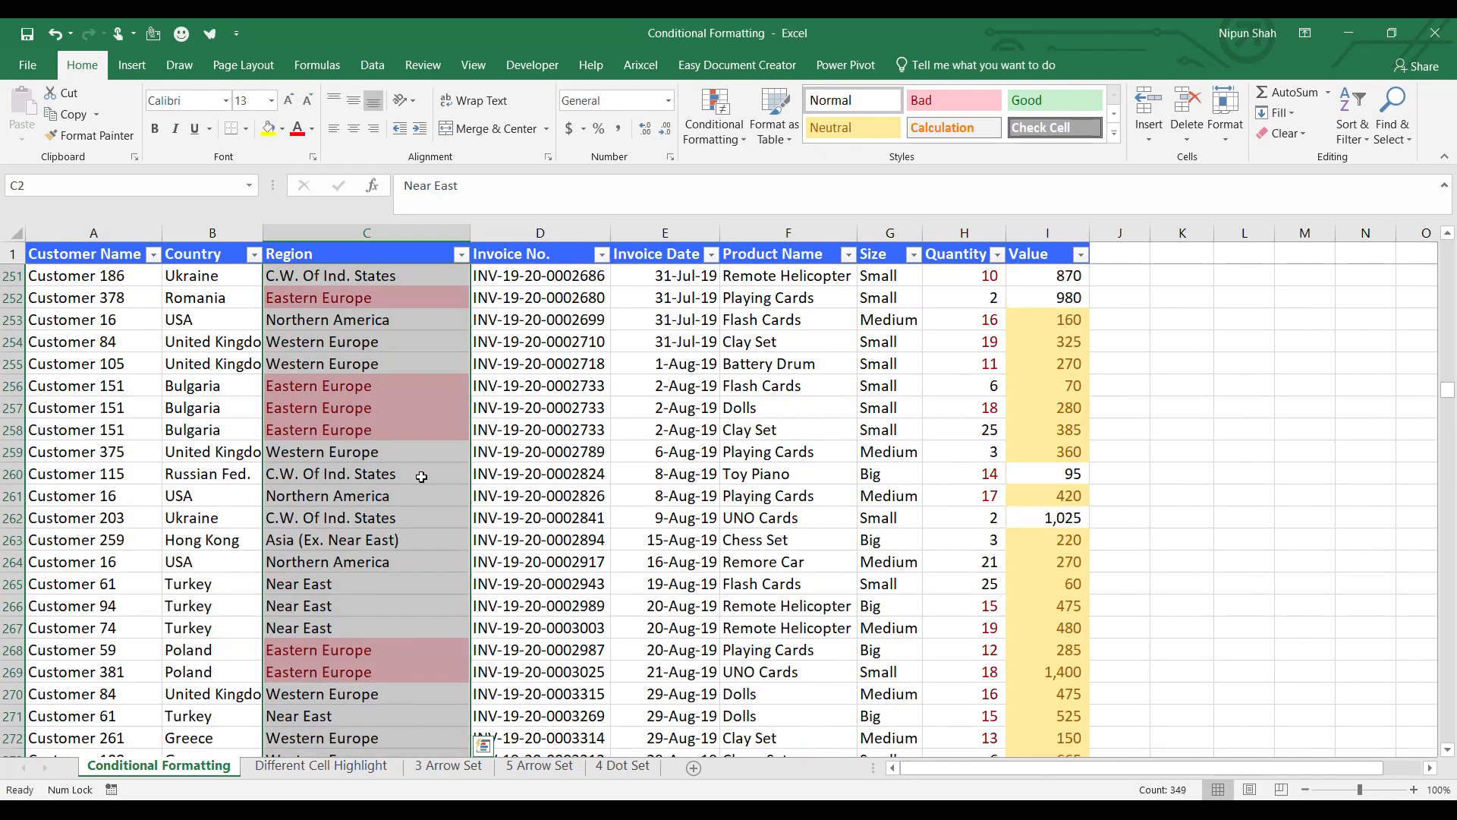
scroll(422, 476, up, 20)
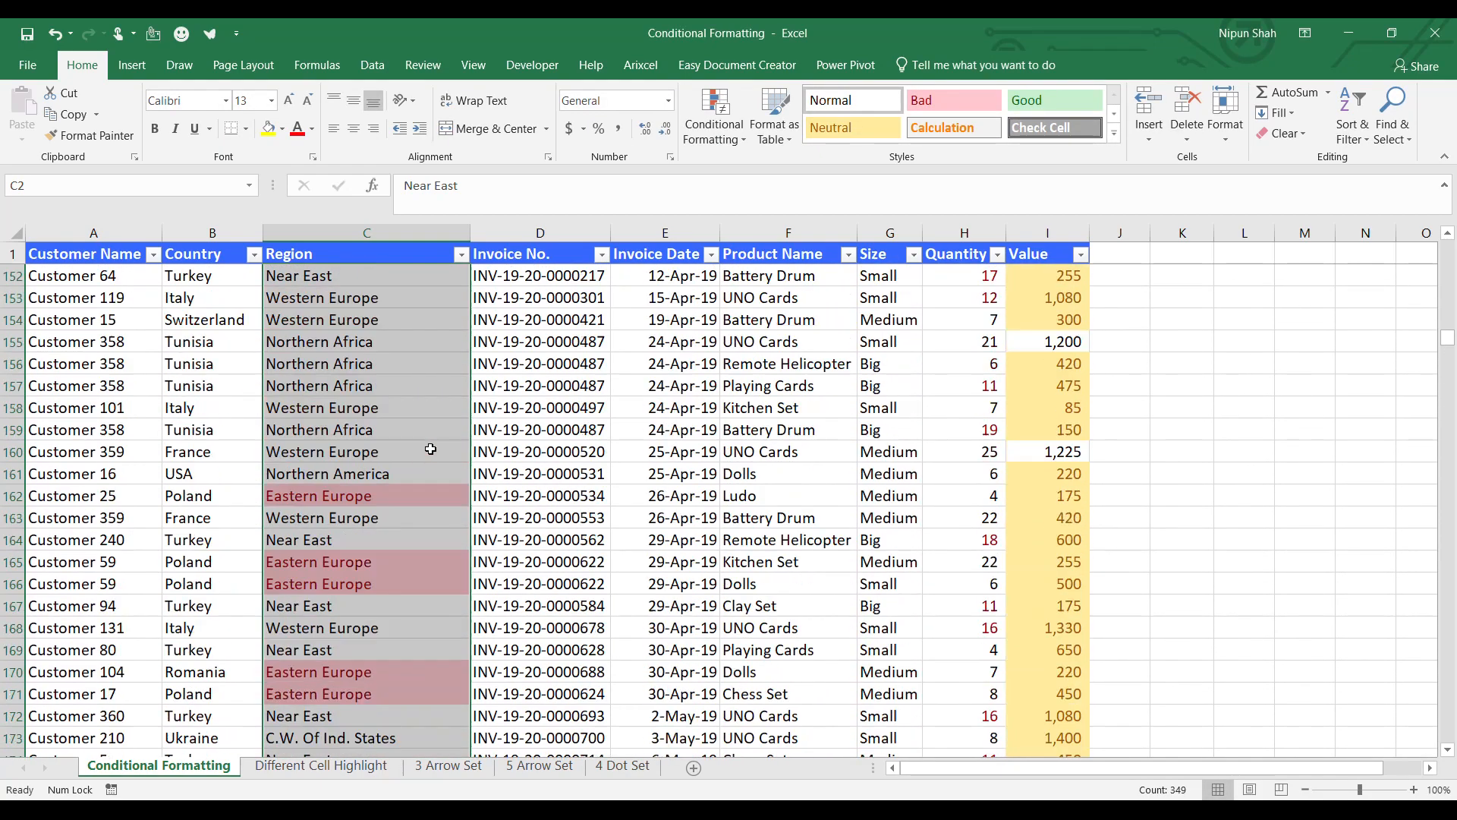
scroll(422, 410, up, 1)
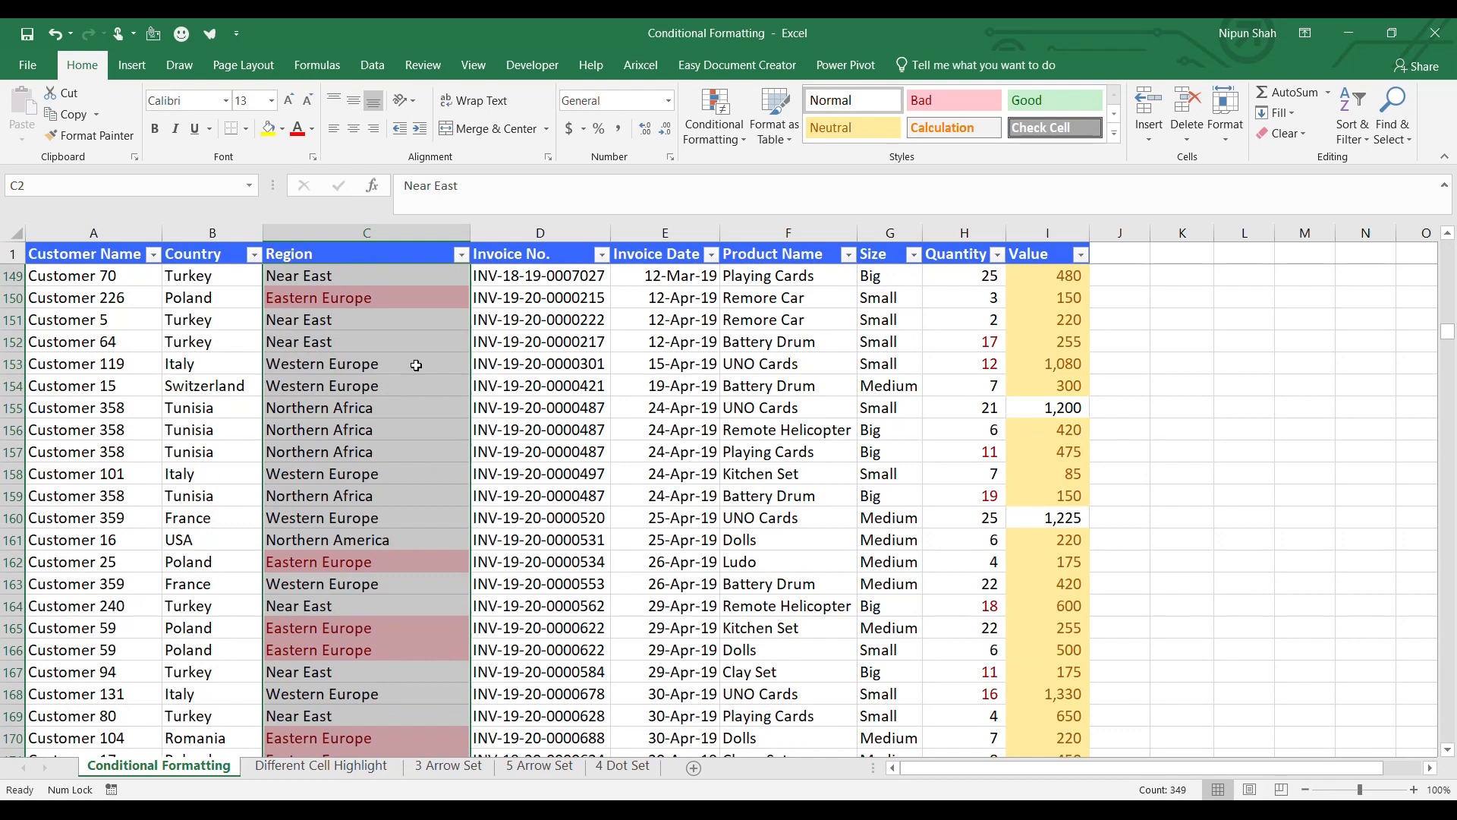
click(416, 338)
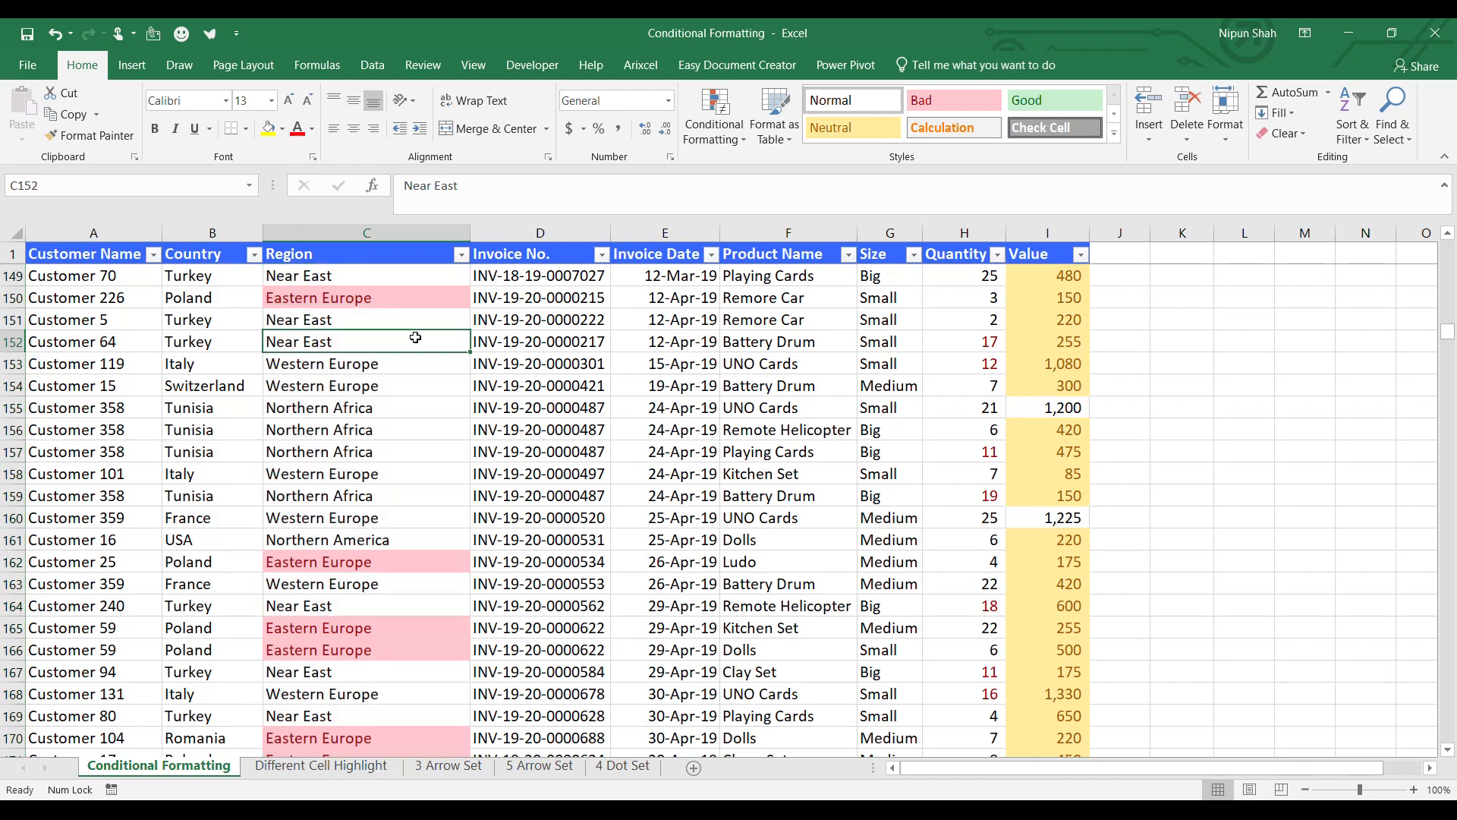
Step: Apply an Equal To rule to all Region entries, matching cell C337 (Near East), with Yellow Fill with Dark Yellow Text
key(ctrl+Up)
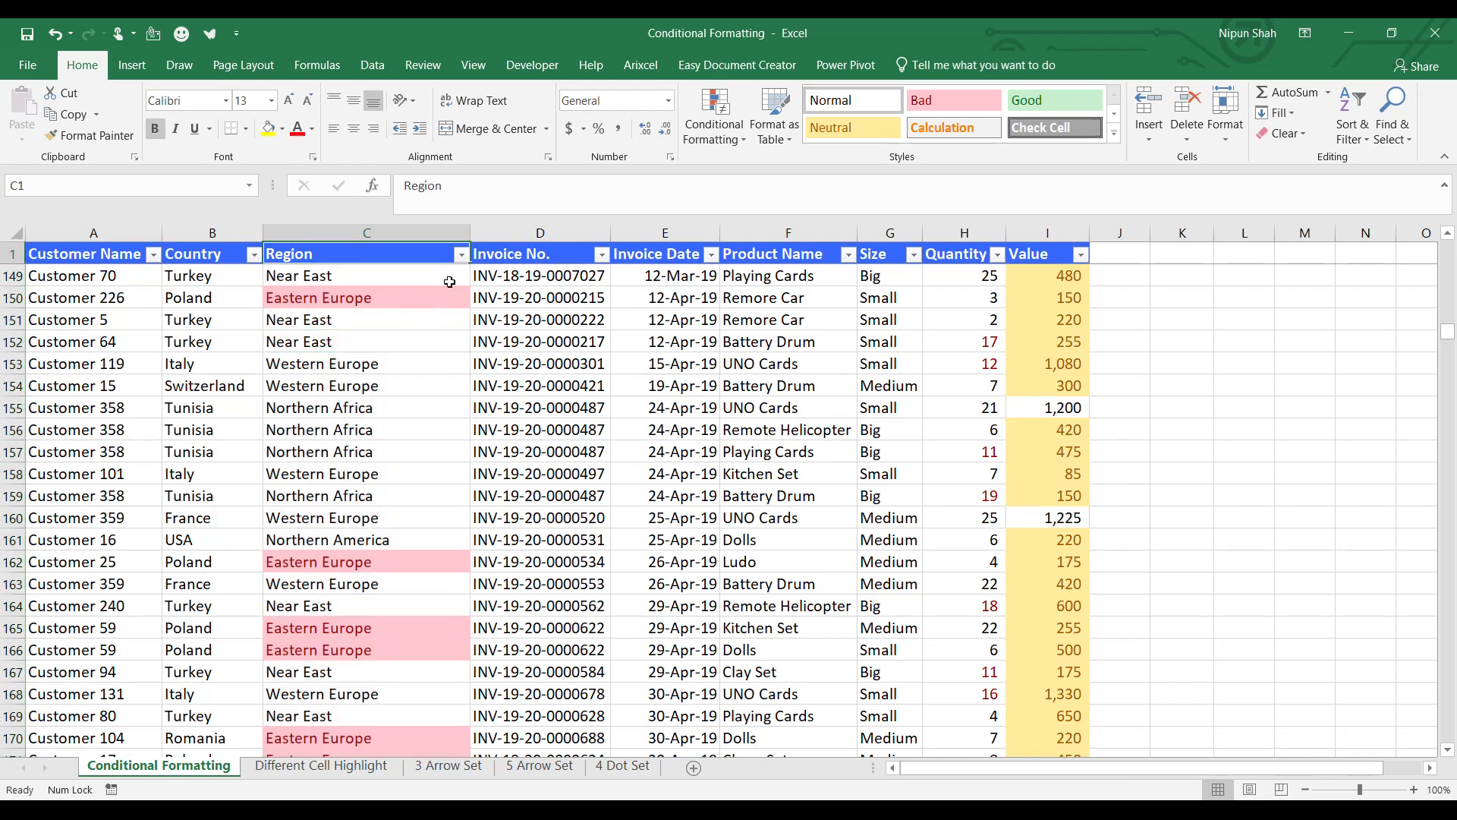
key(Down)
key(ctrl+shift+Down)
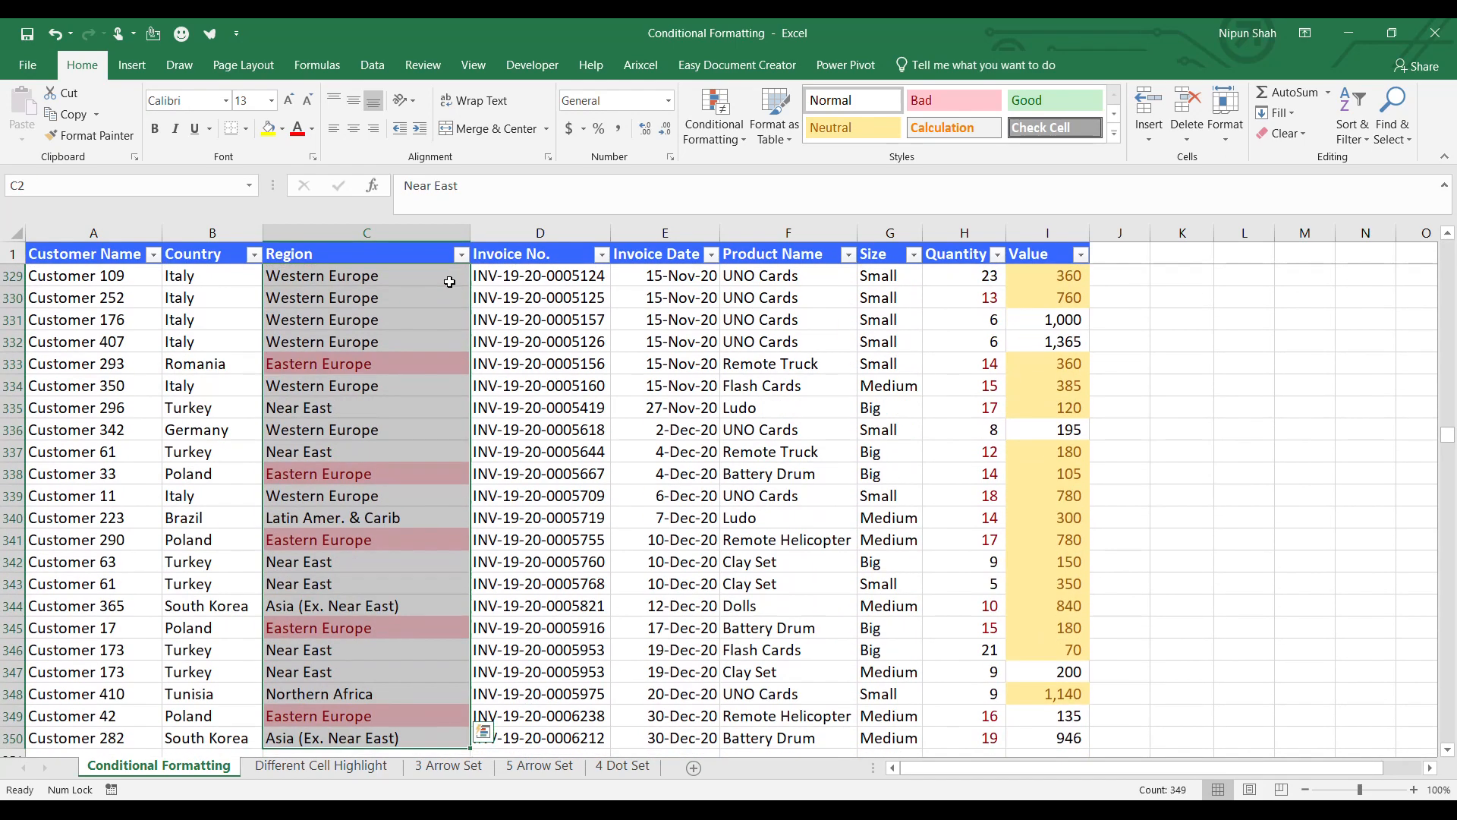
click(714, 122)
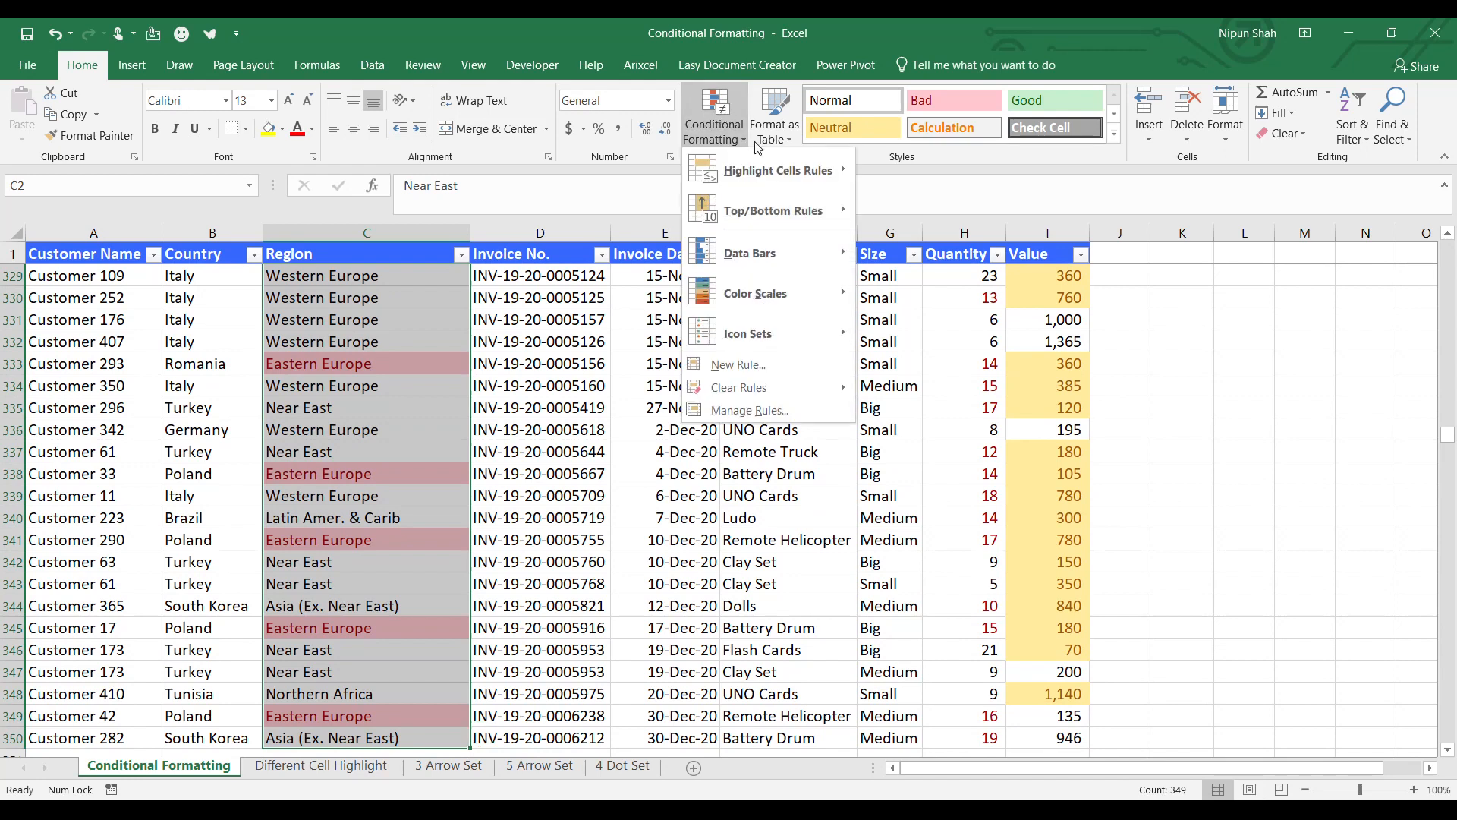
mouse_move(763, 171)
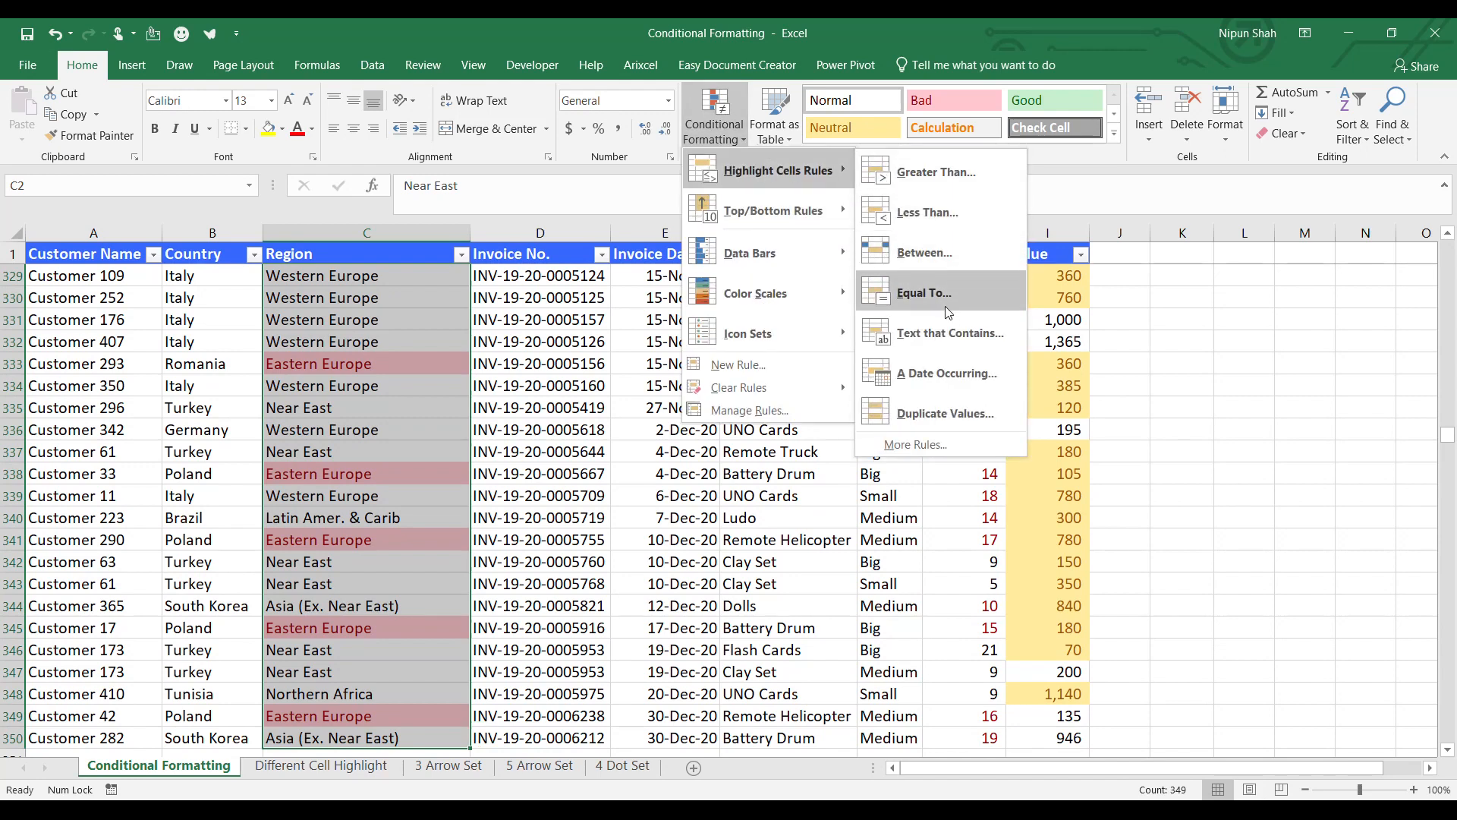
click(924, 293)
click(683, 493)
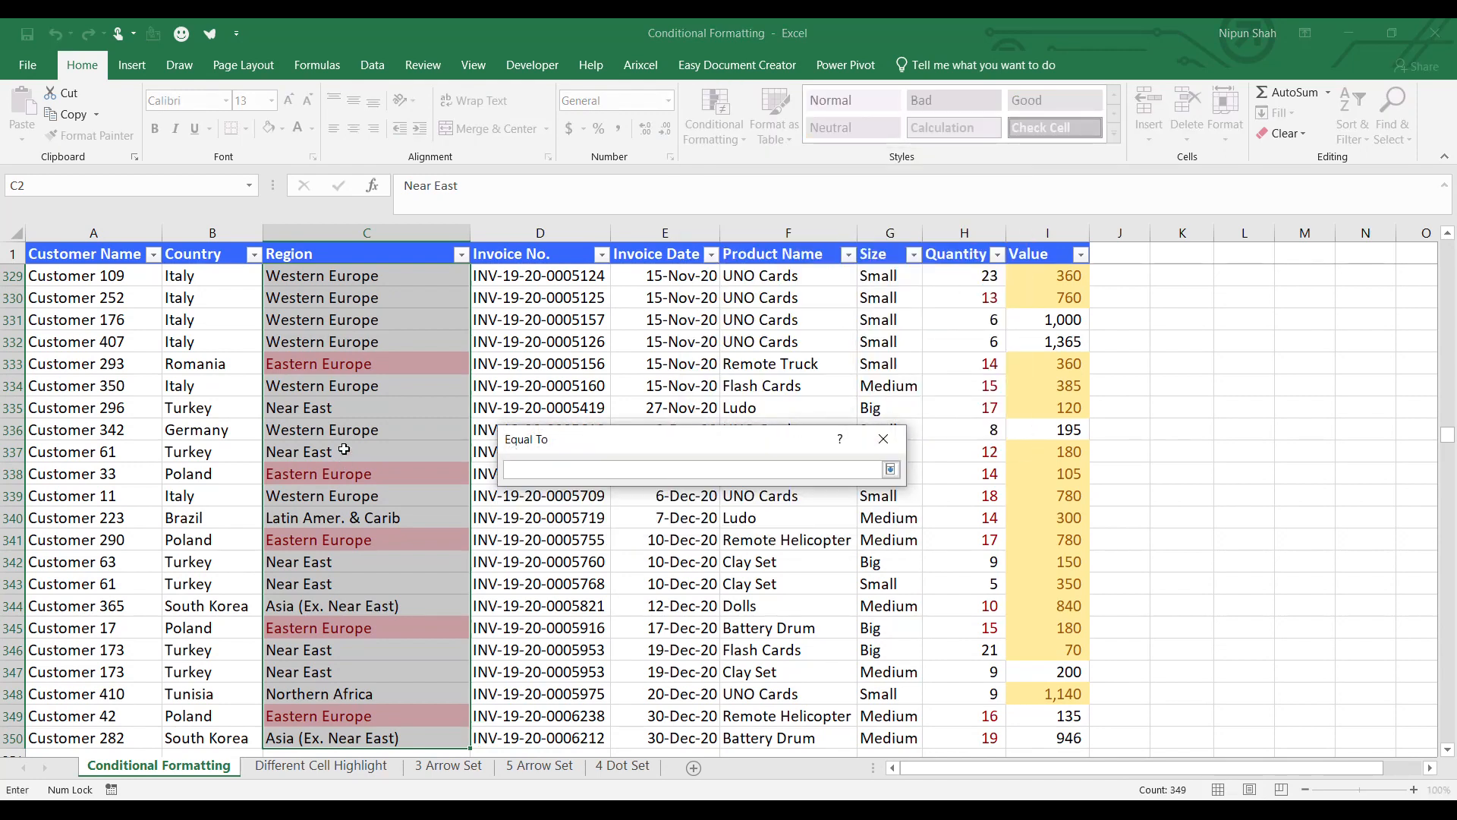
click(344, 451)
click(891, 470)
click(891, 493)
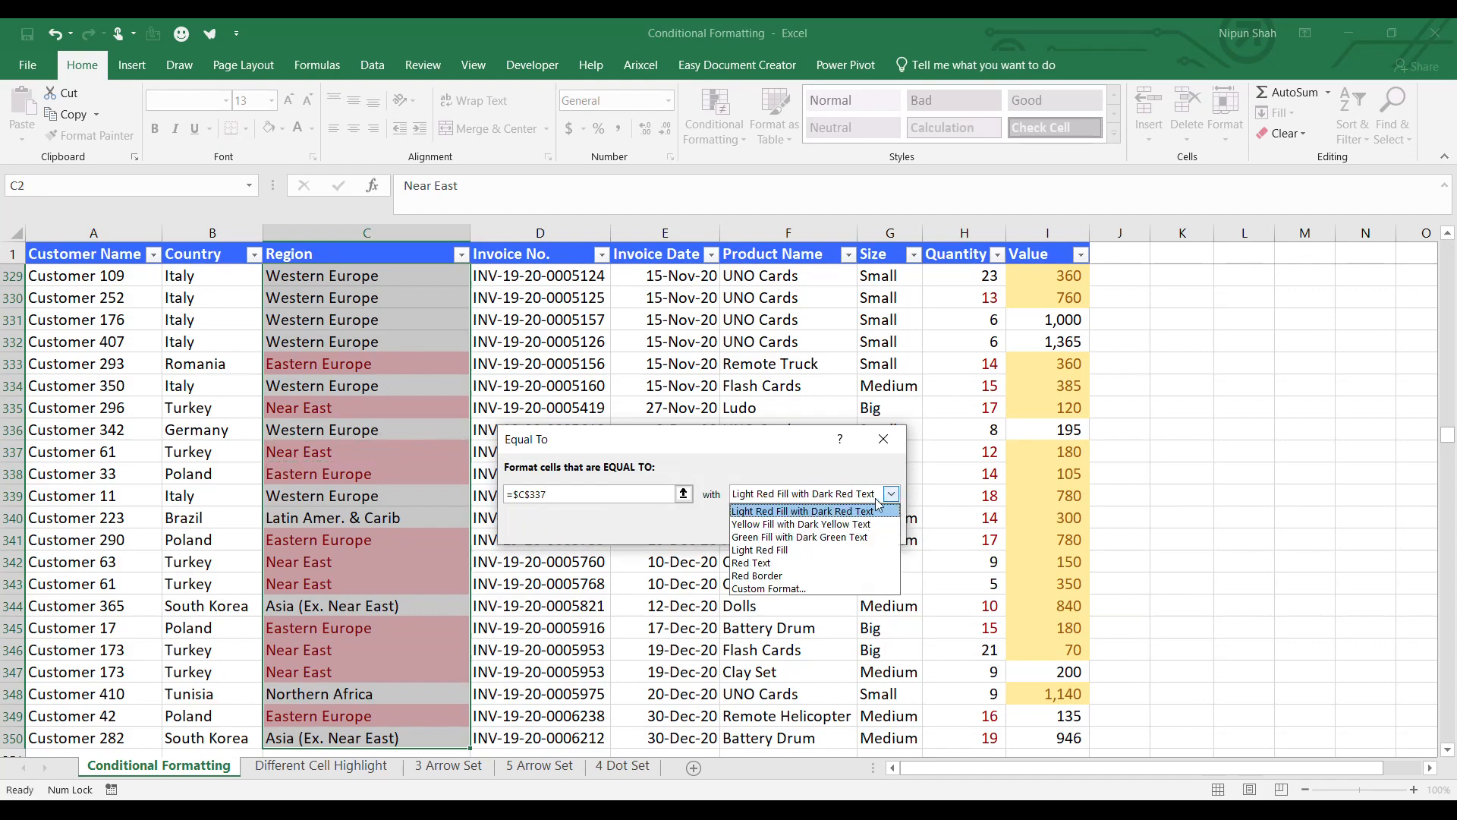
click(809, 524)
click(803, 530)
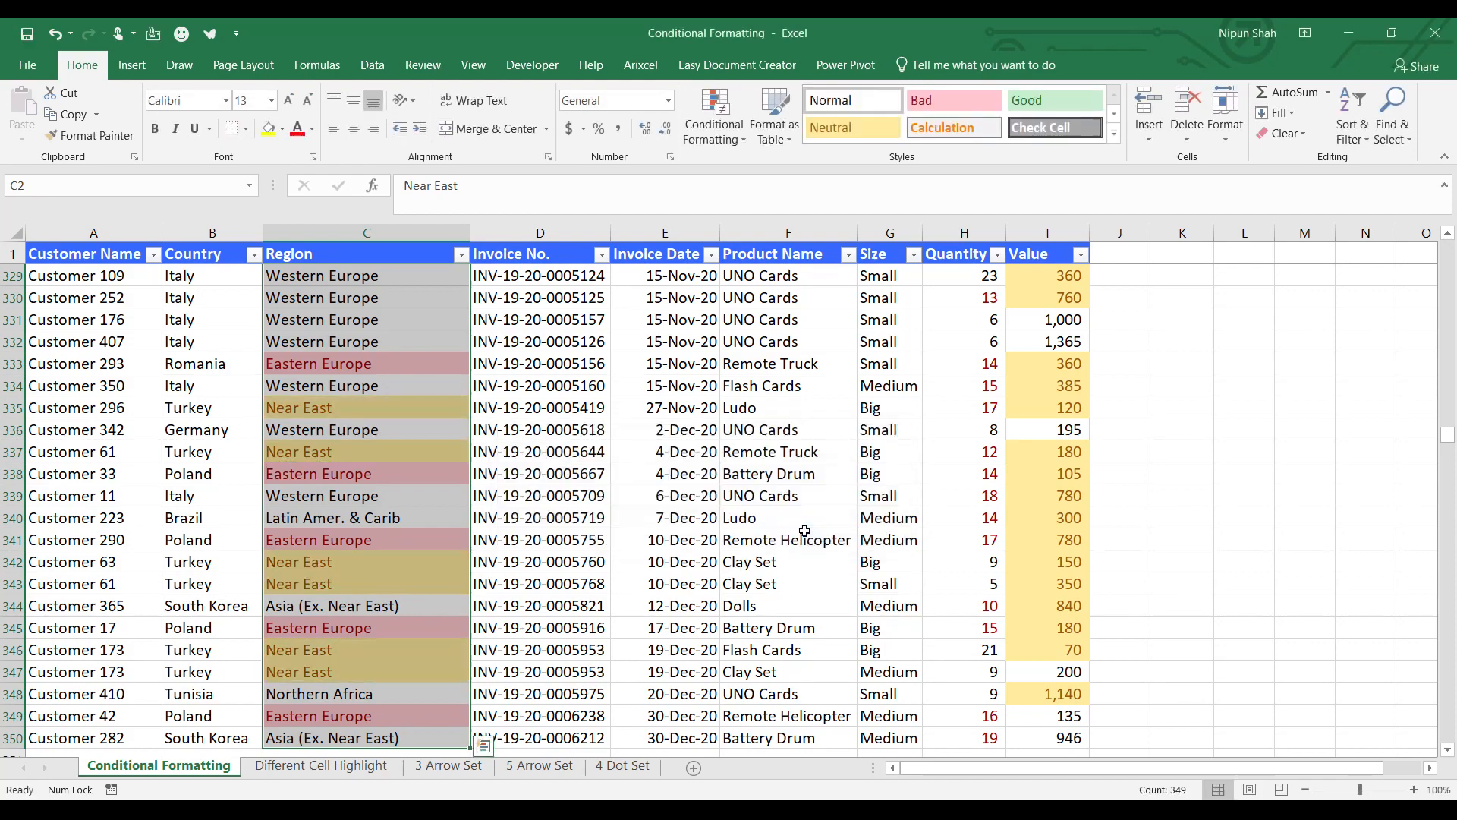
Step: Deselect the Region column and check its yellow and red highlighting up through the earlier rows
click(409, 489)
scroll(426, 471, up, 20)
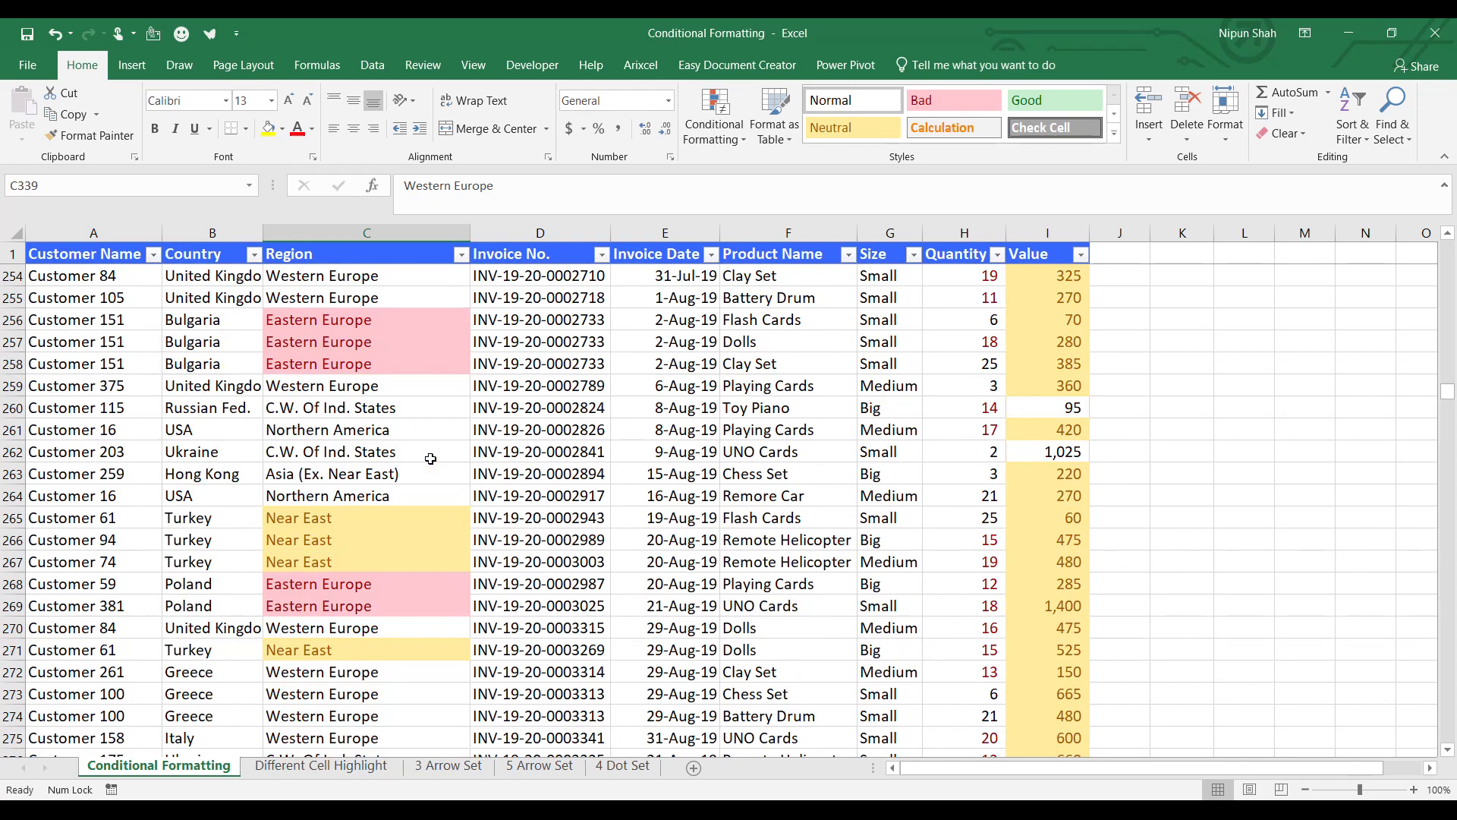
scroll(430, 458, up, 20)
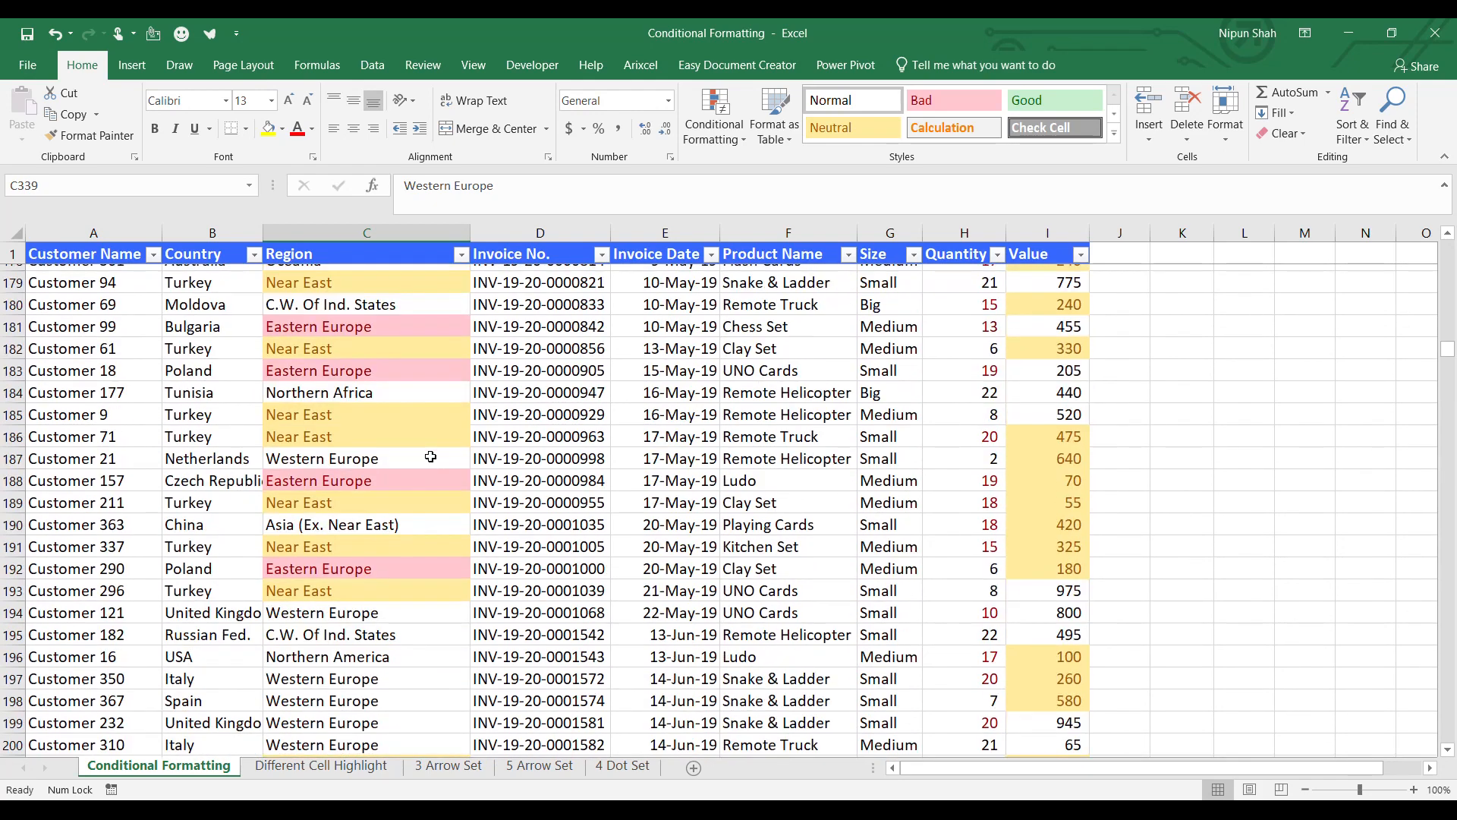
scroll(430, 456, up, 7)
click(540, 297)
click(714, 125)
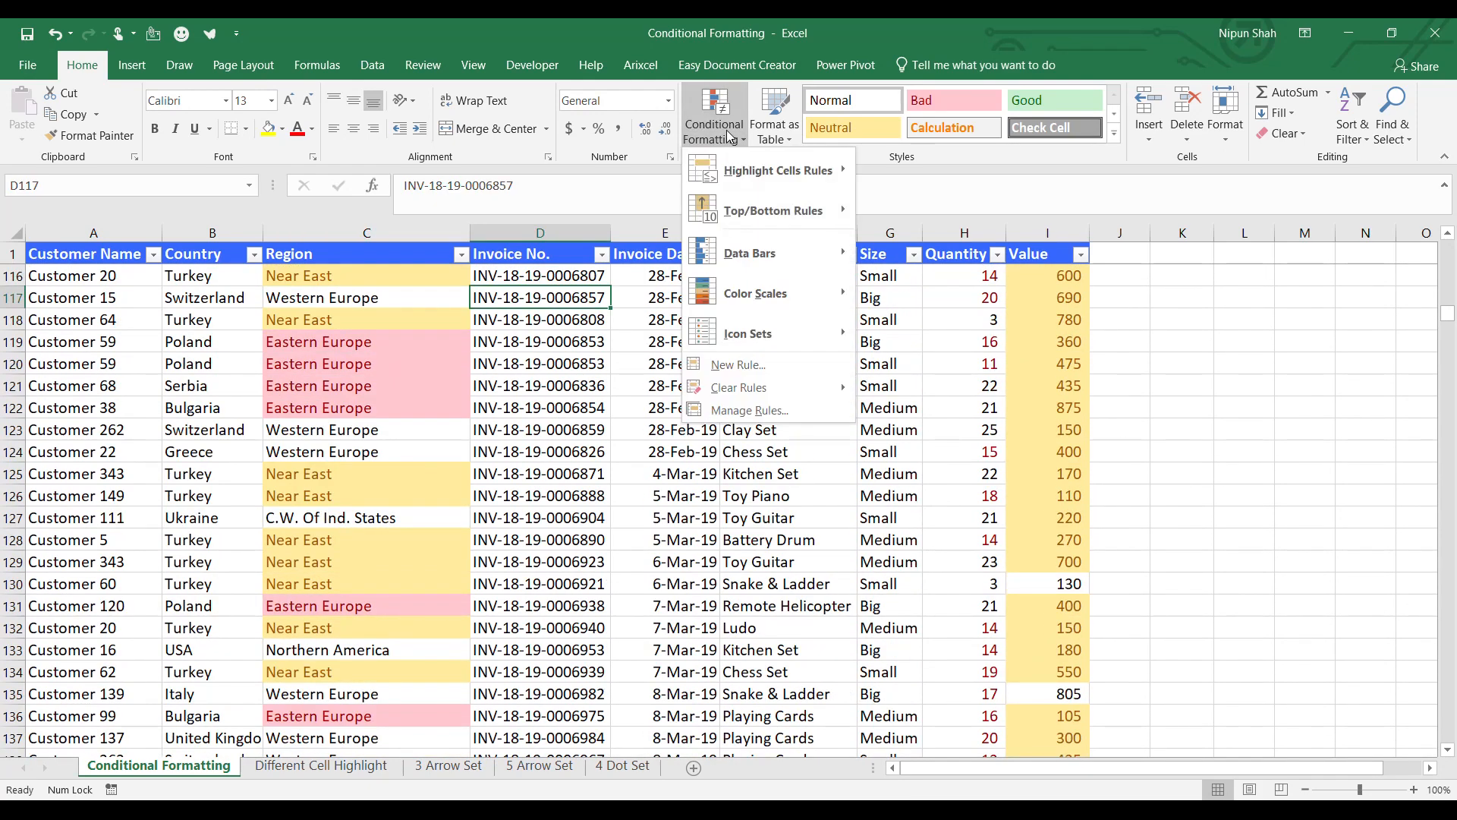
mouse_move(737, 176)
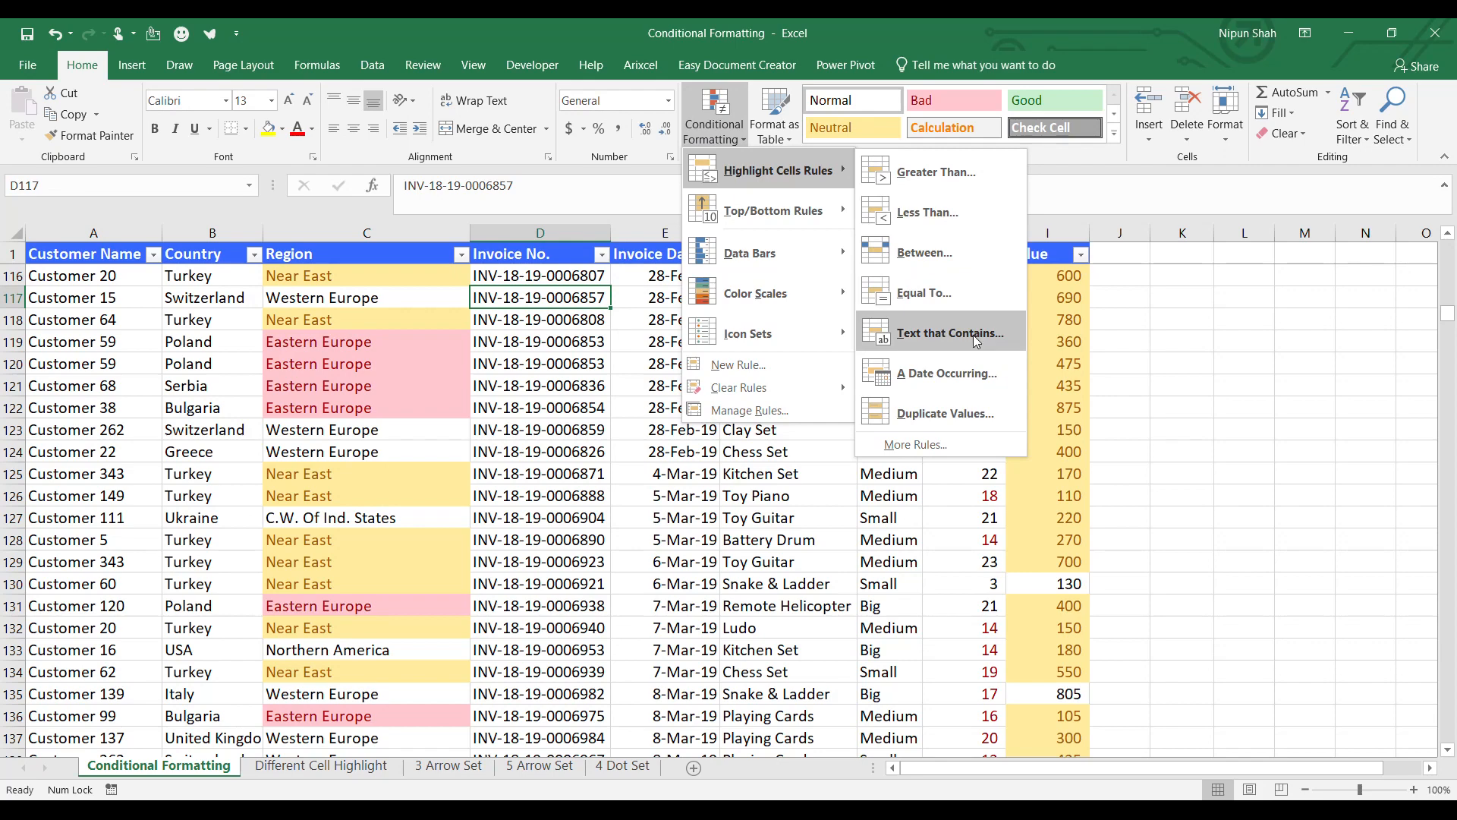
Step: Apply a Text that Contains rule to all Product Name entries that marks names containing "cards" with a light red fill
click(803, 348)
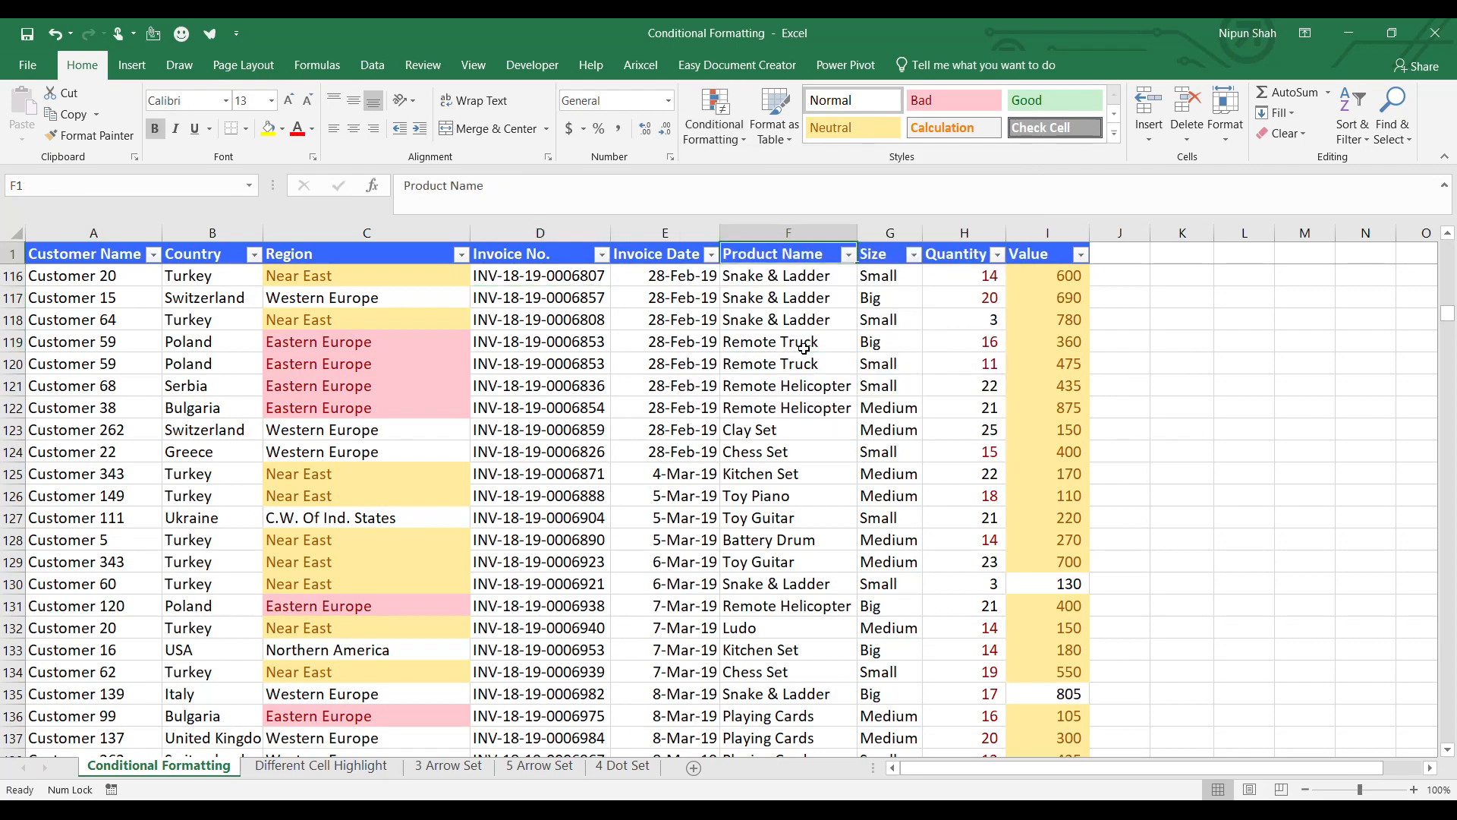
key(ctrl+Up)
key(ctrl+shift+Down)
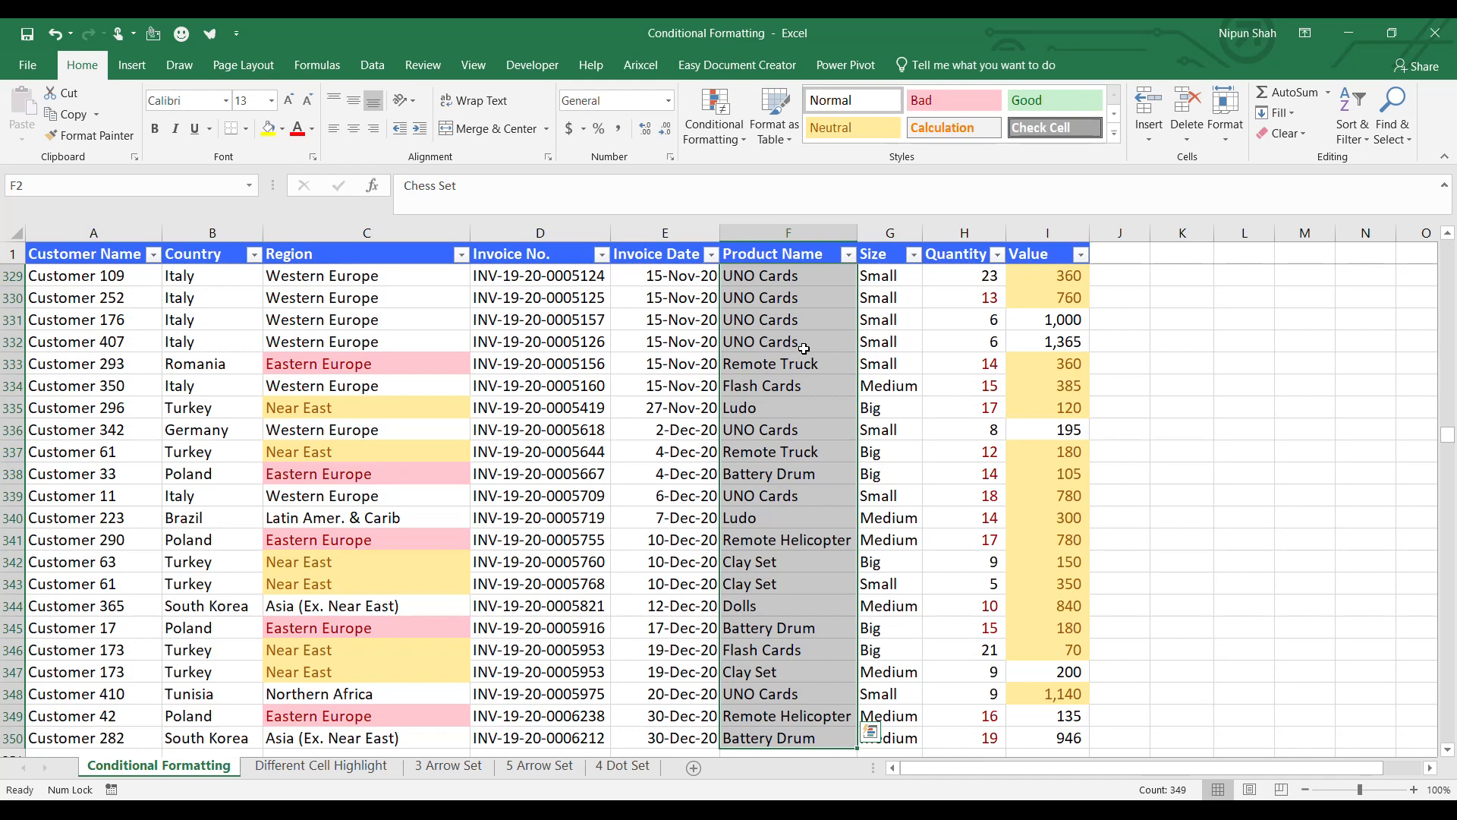
click(733, 137)
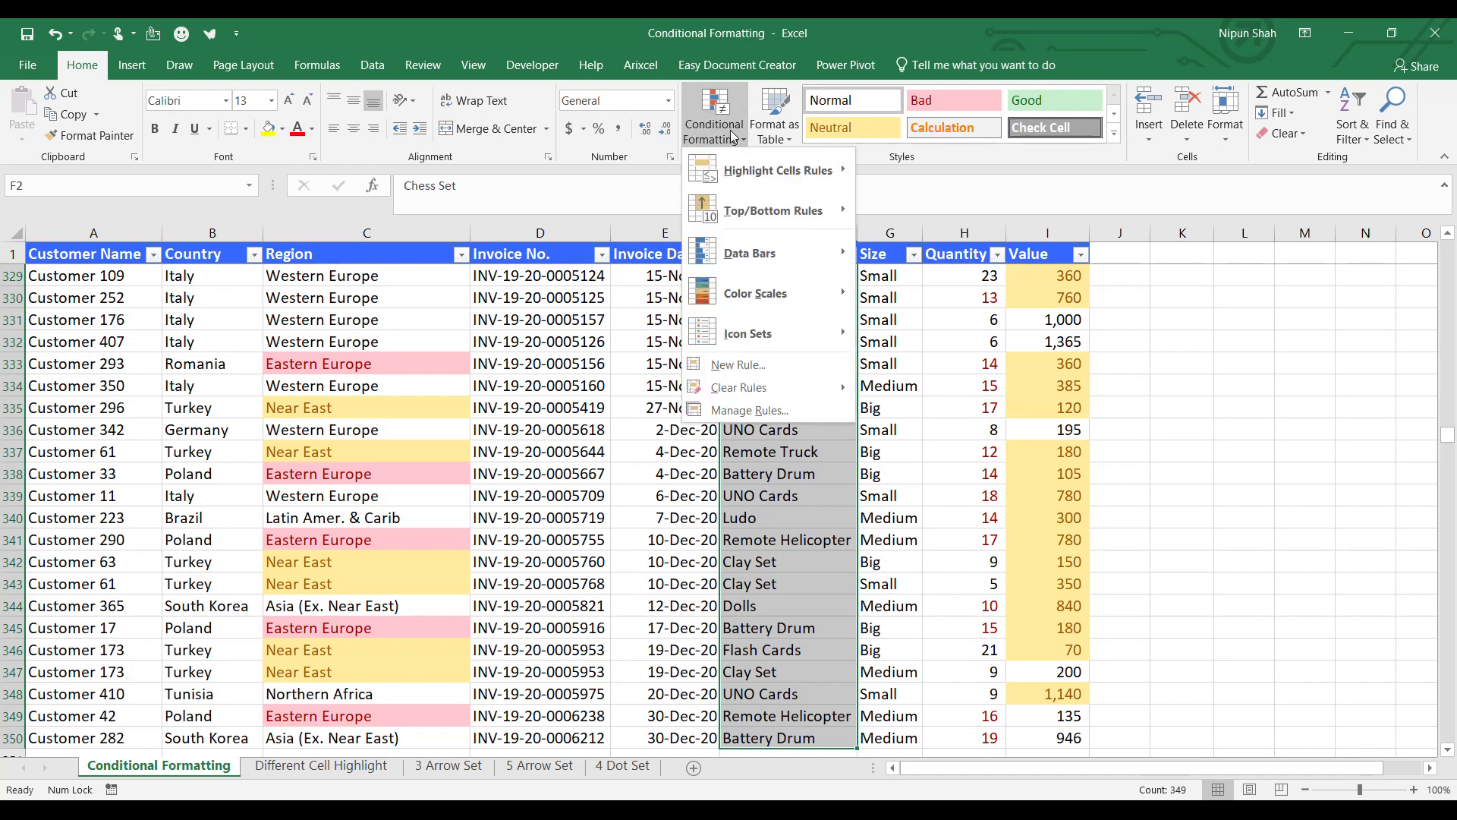
mouse_move(768, 176)
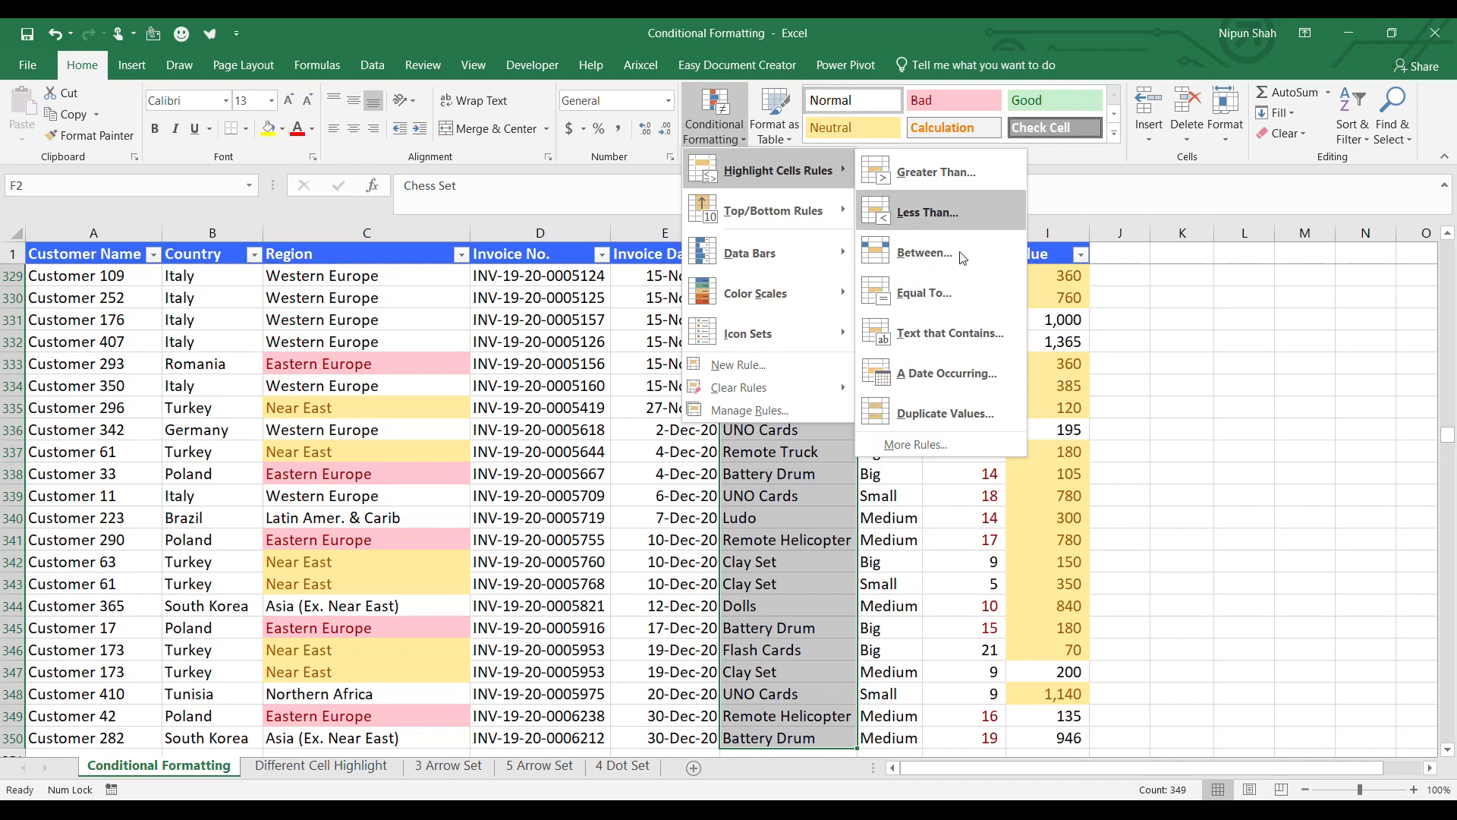
click(964, 334)
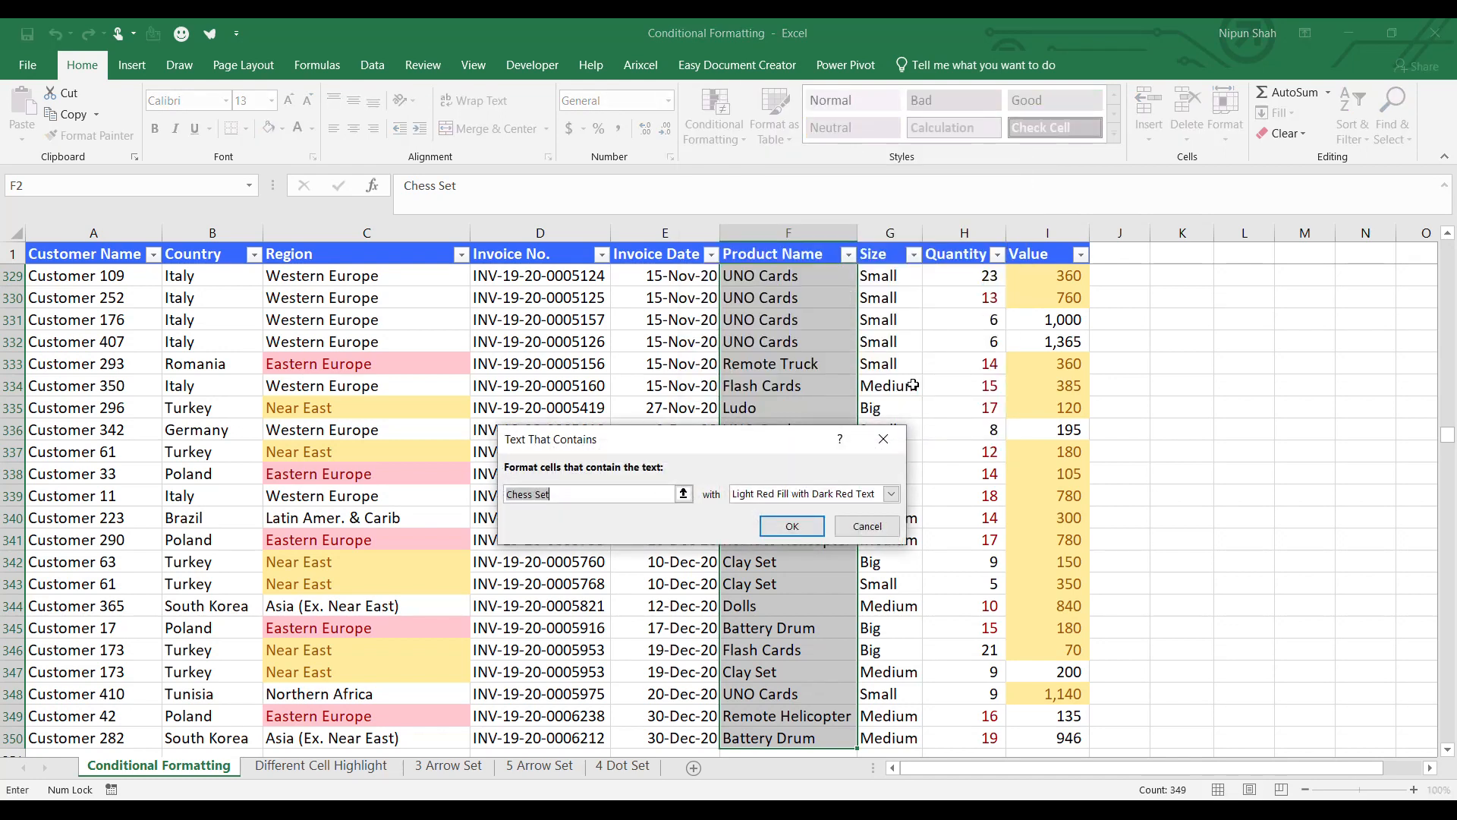
text(cards)
click(891, 494)
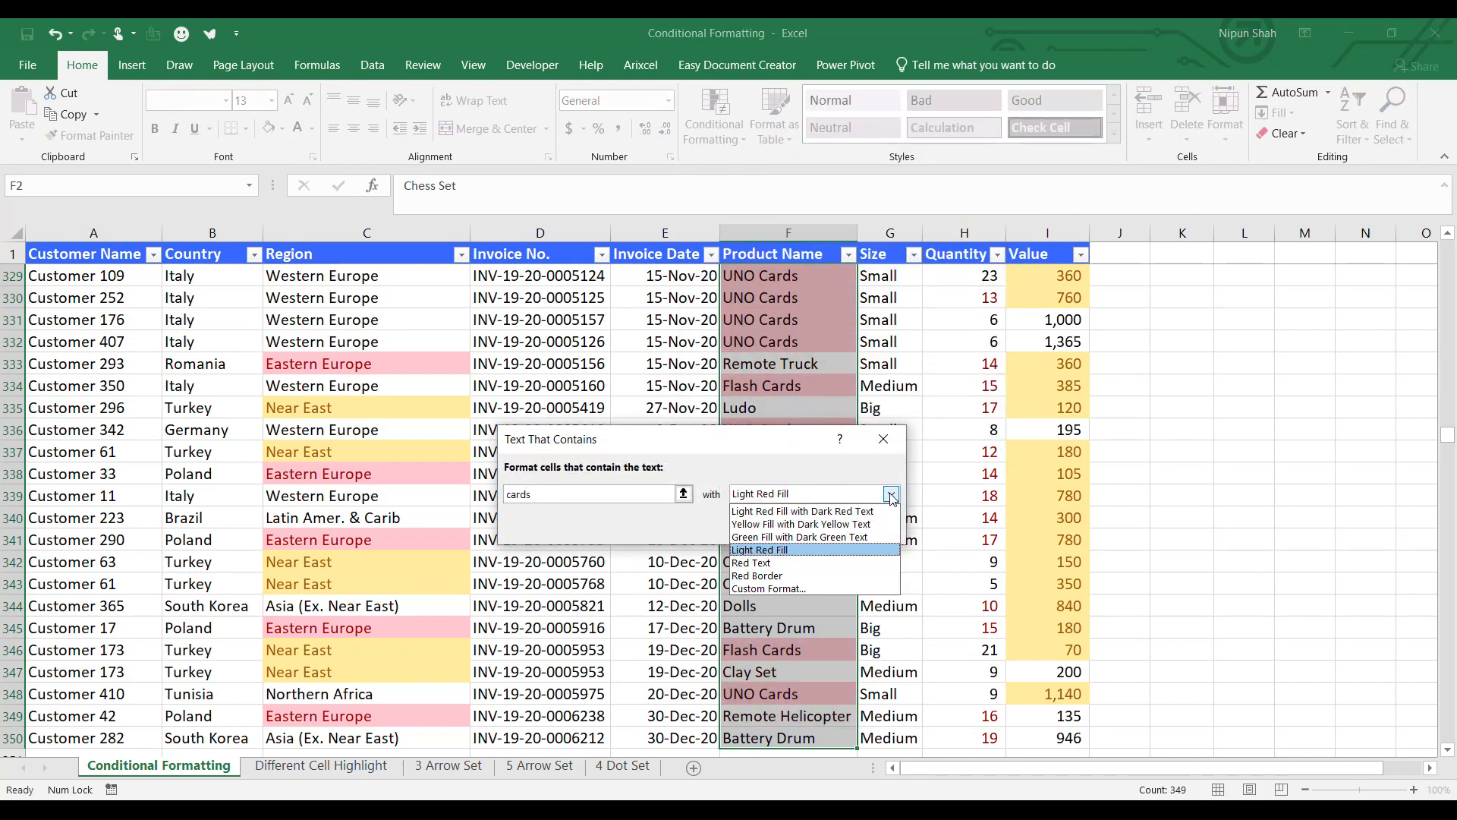
click(840, 560)
click(804, 527)
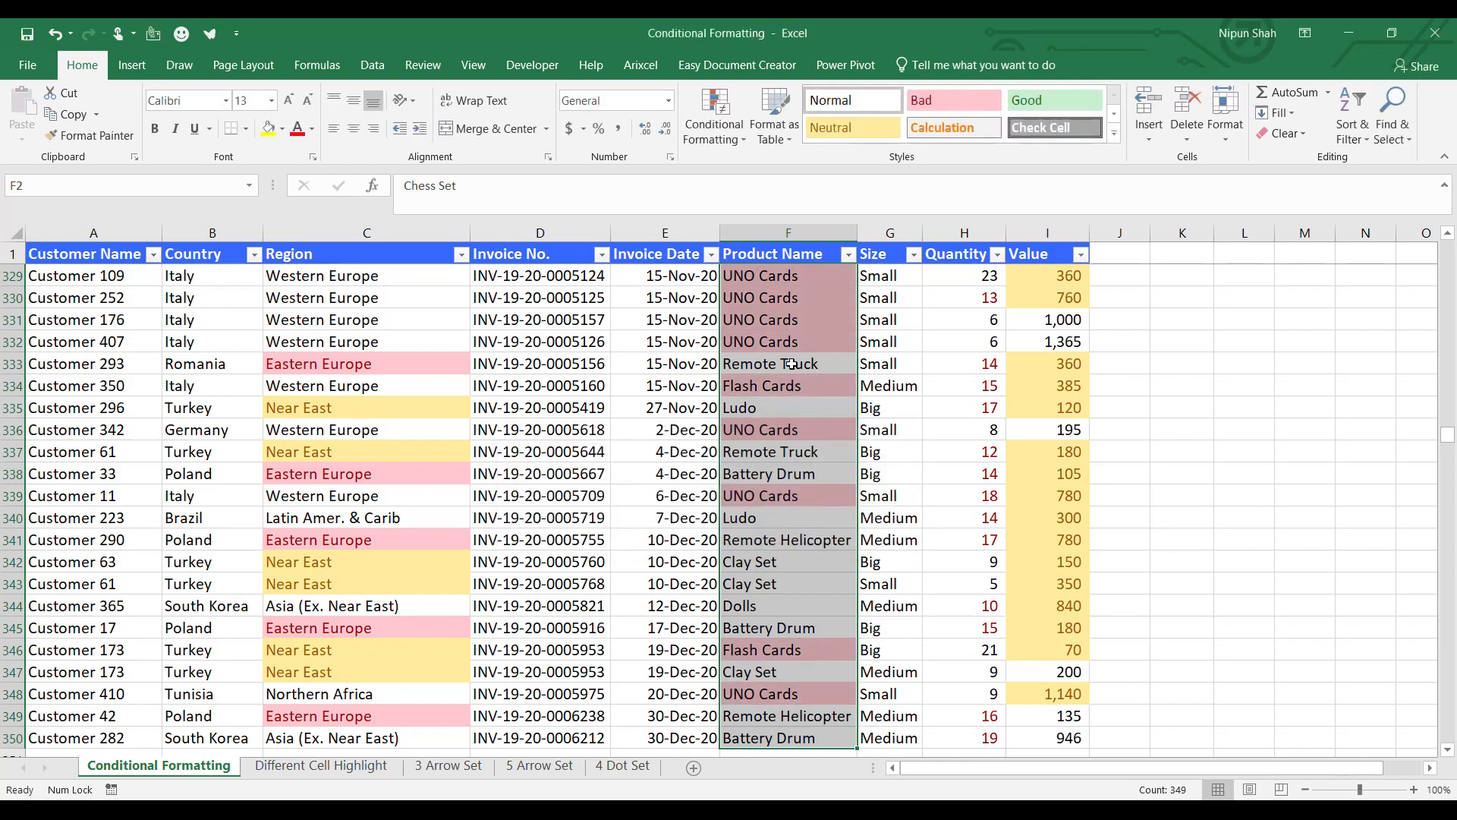
Step: Return to the first rows of the Product Name column and check the highlighted card products
click(788, 335)
key(ctrl+Up)
key(Down)
key(Down)
key(Down)
key(Down)
key(Down)
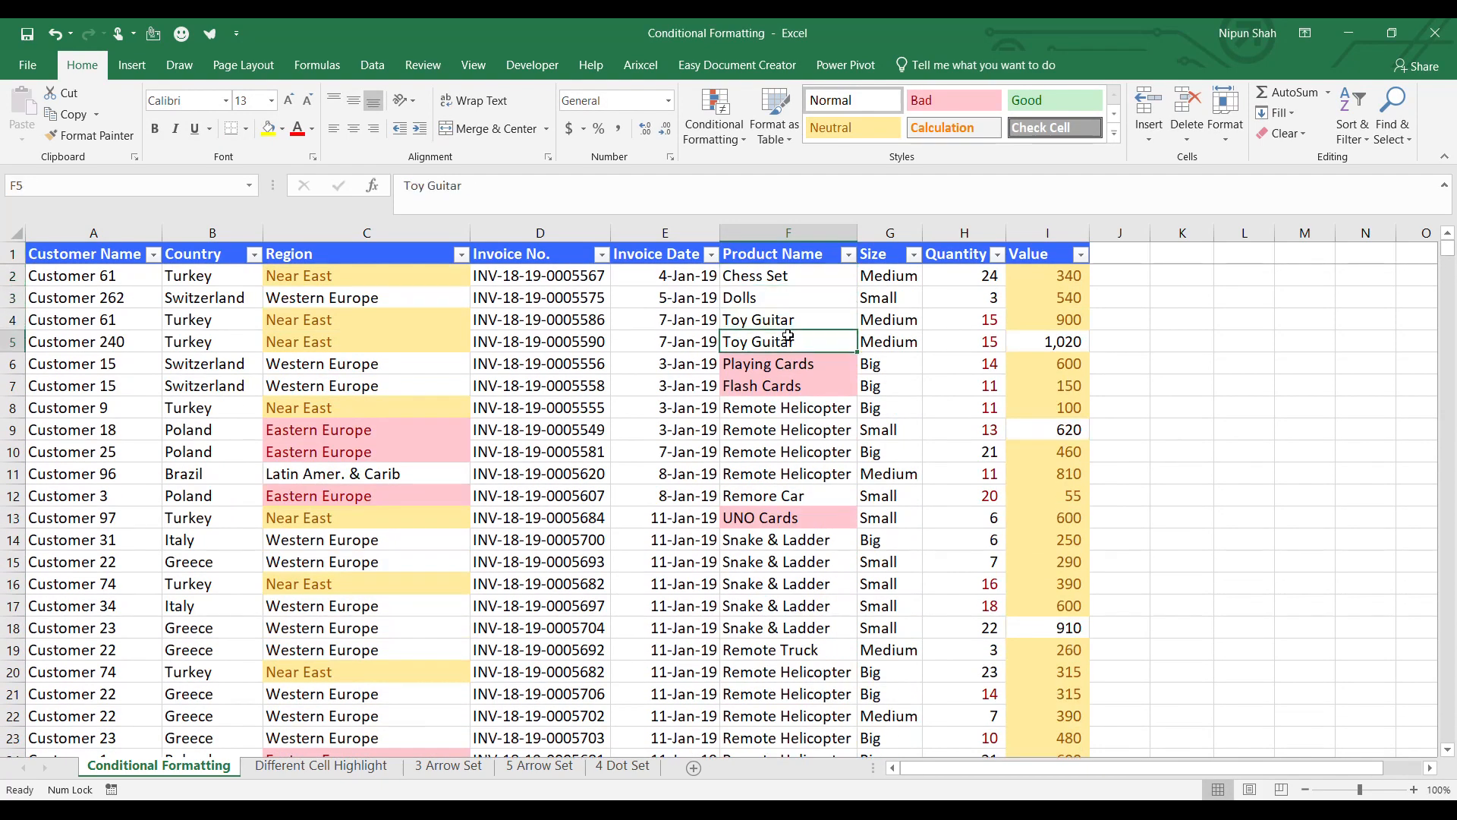
Step: Try sorting the table by cell color in the Product Name column
click(849, 259)
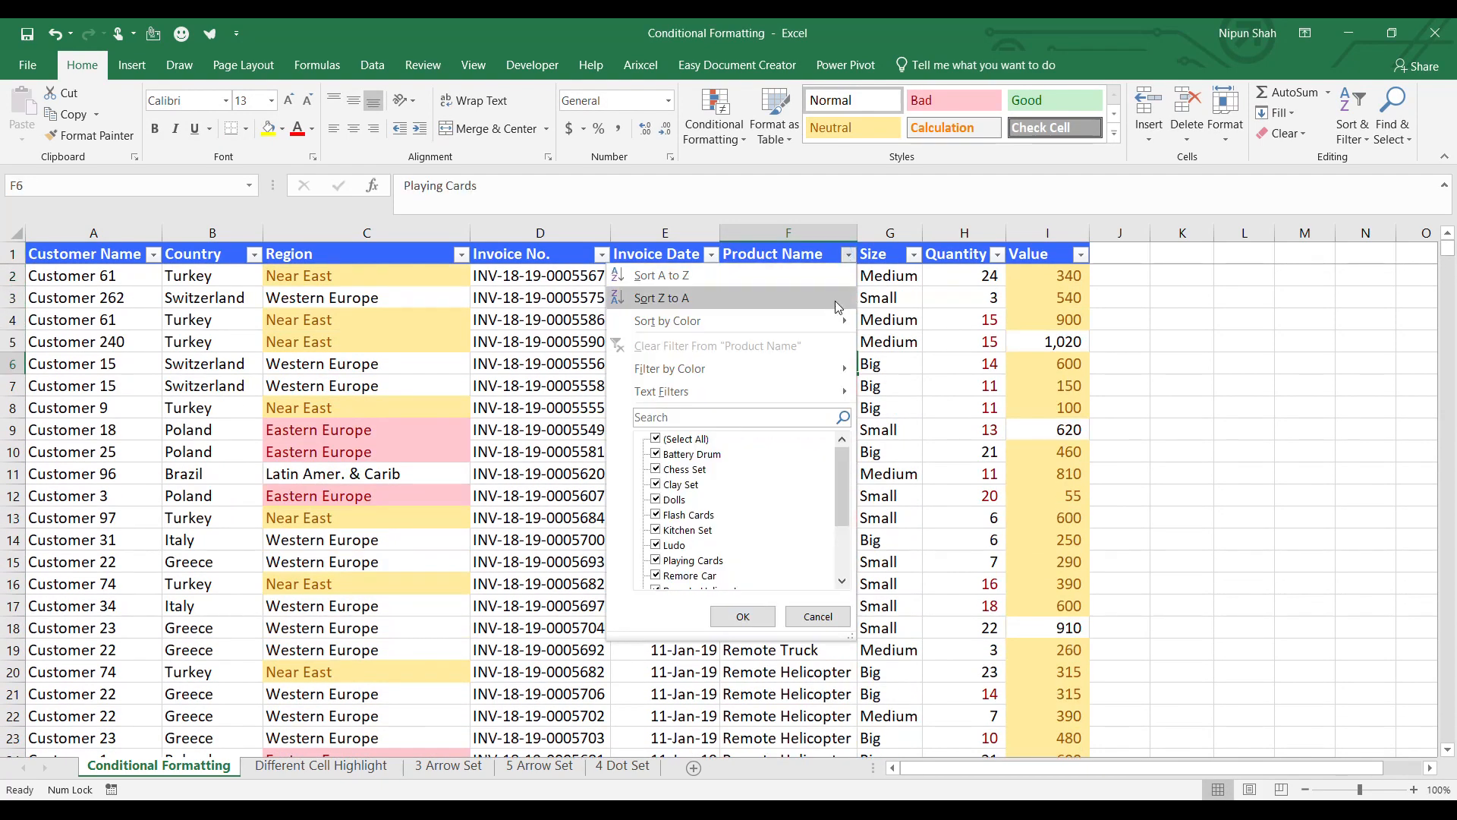
mouse_move(842, 324)
click(914, 346)
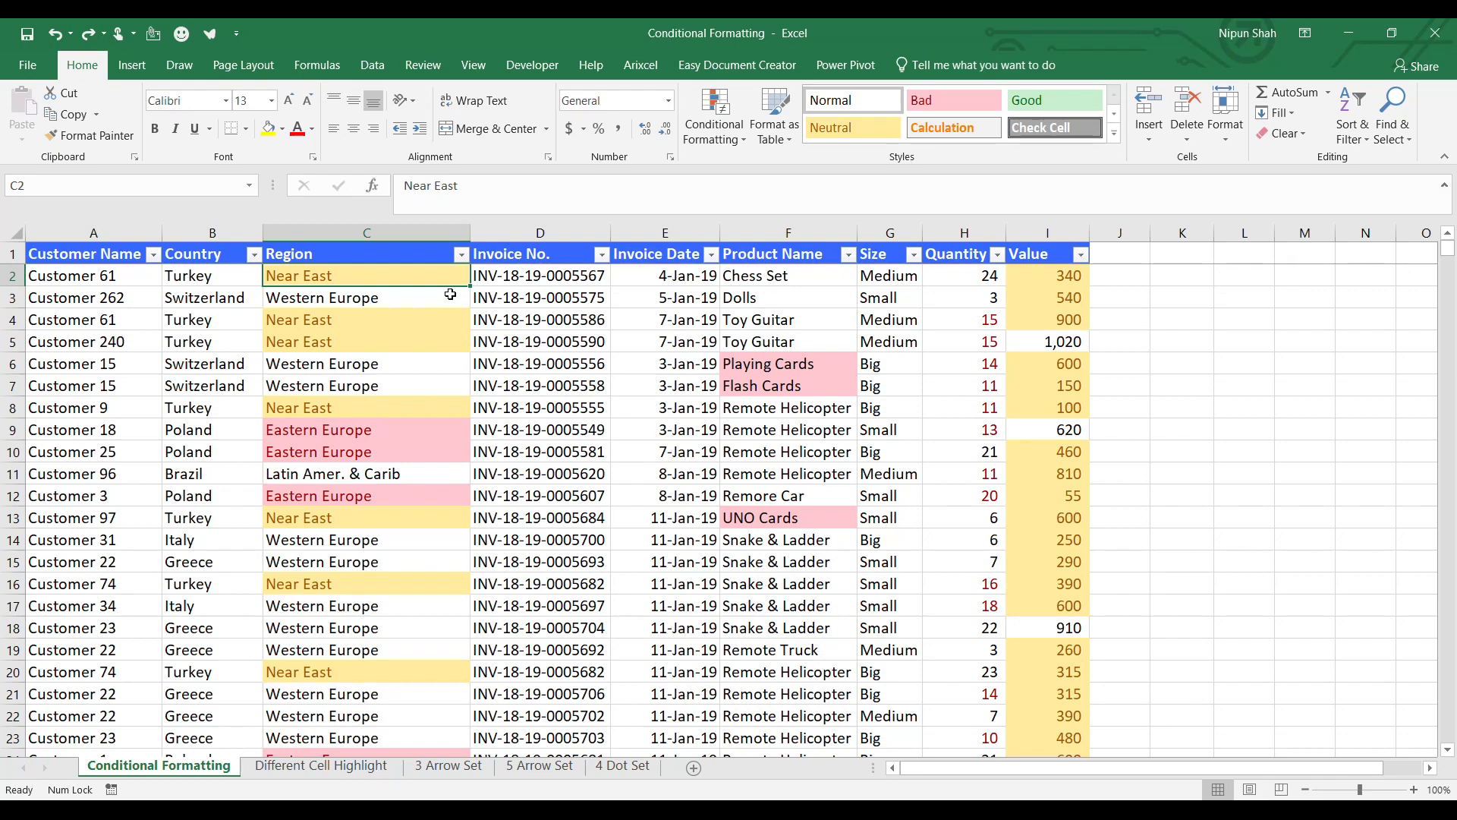
Step: Examine the conditional formatting rules of all Region entries in the Rules Manager, including their order and applied range
key(ctrl+shift+Down)
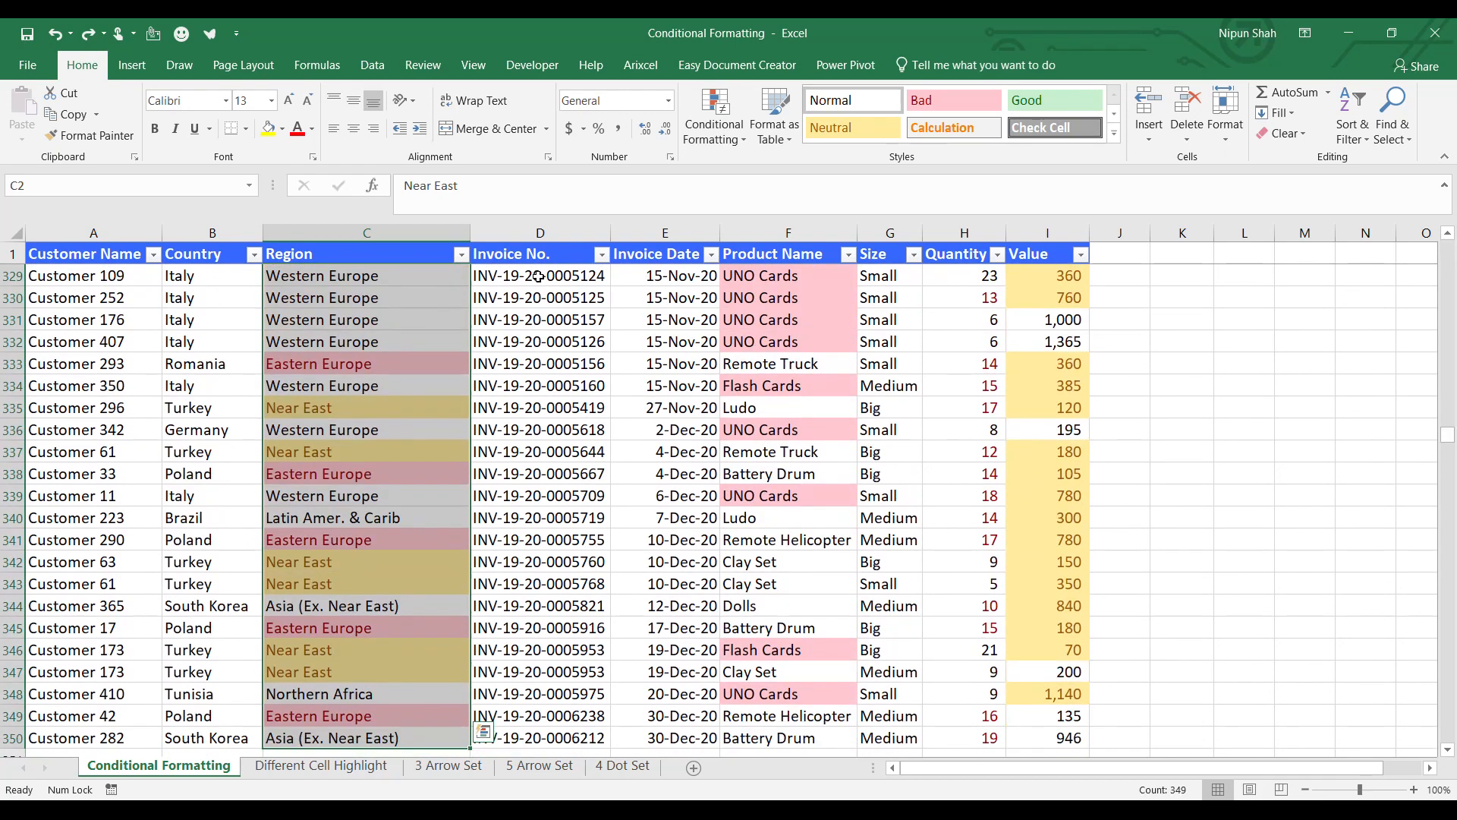
click(725, 133)
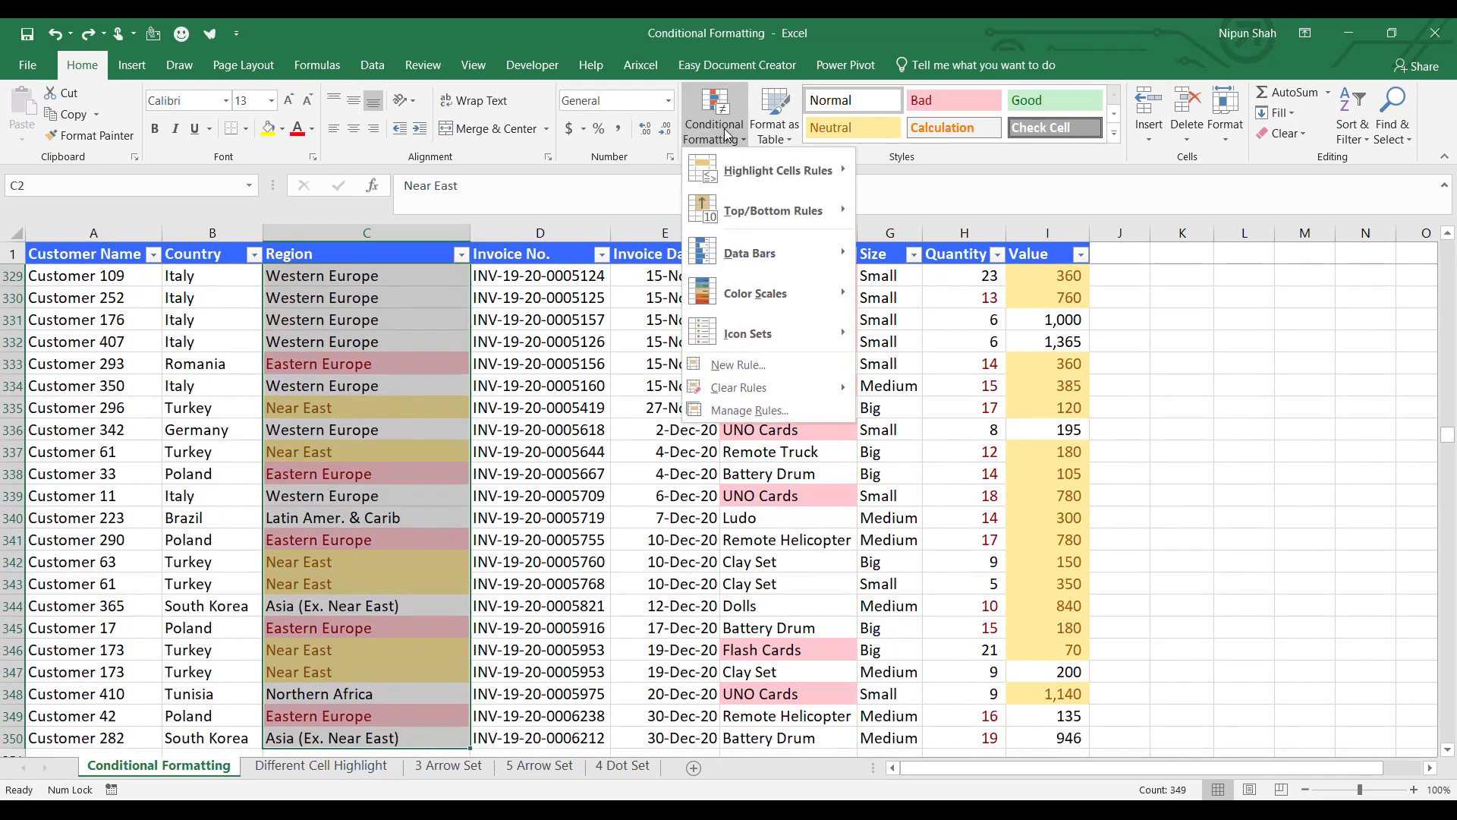
click(744, 410)
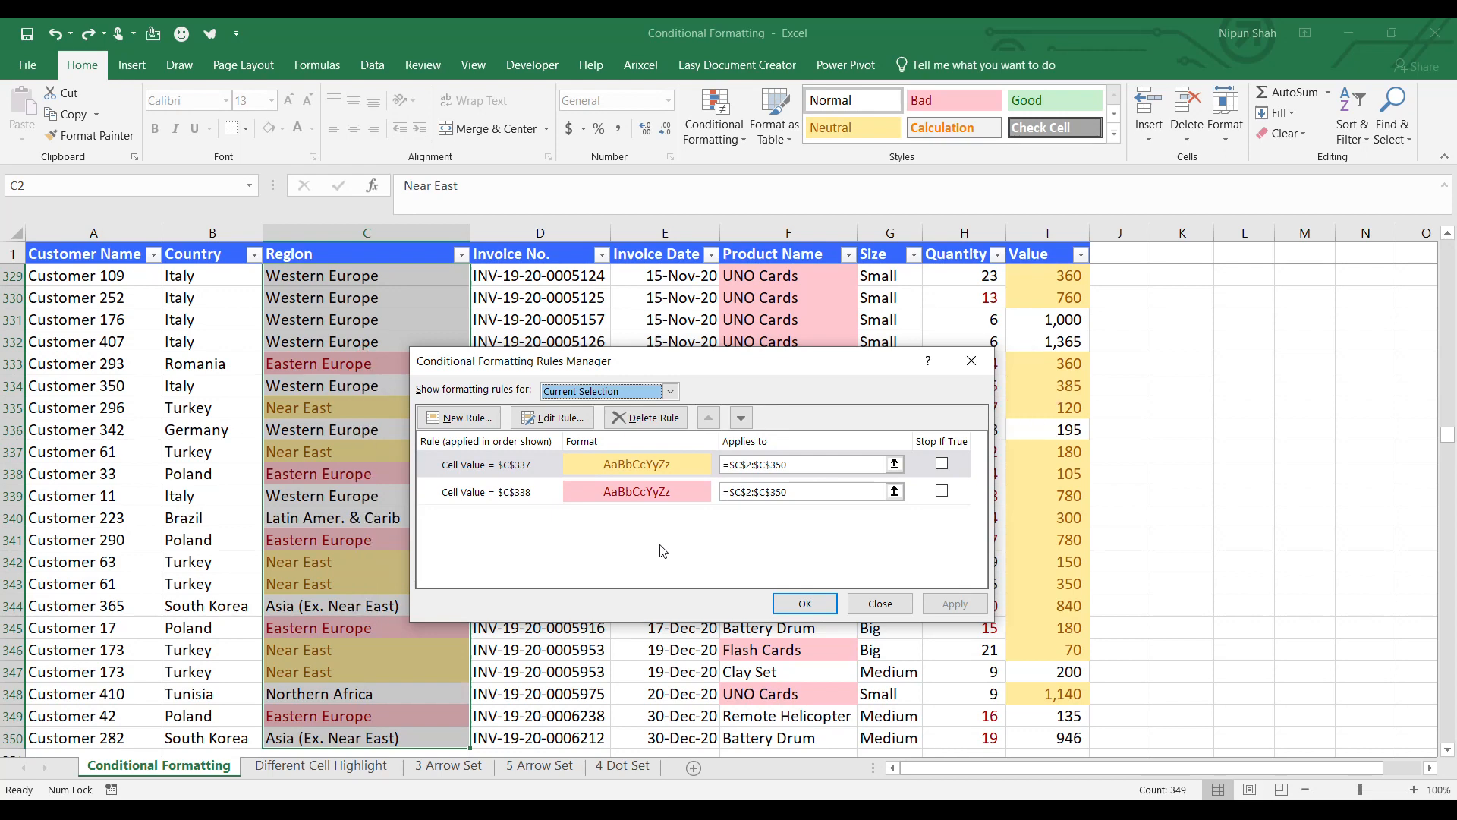
key(Return)
click(439, 369)
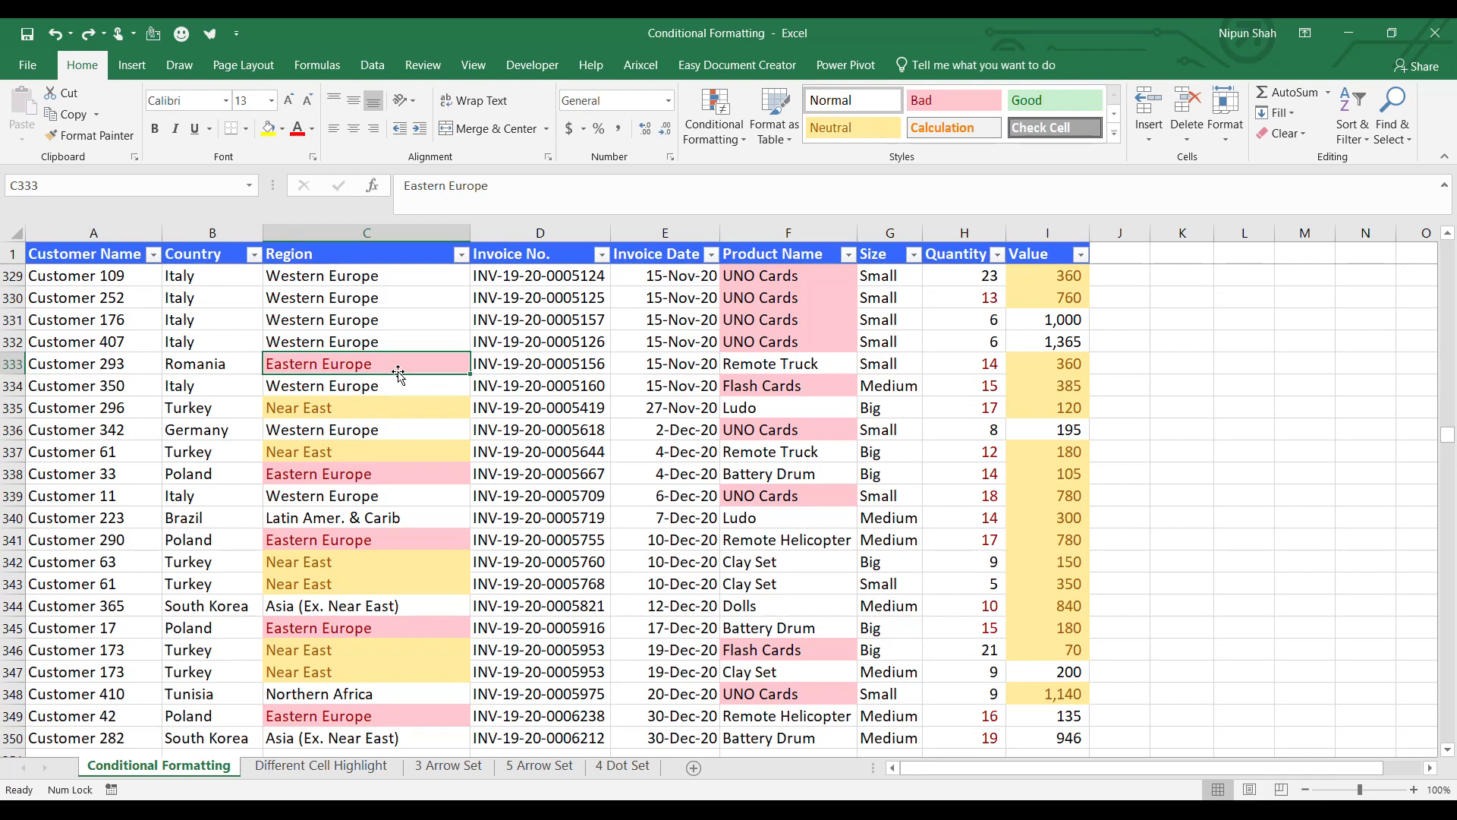
Step: Apply a Text that Contains rule to all Region entries that formats "Europe" with Green Fill with Dark Green Text
click(367, 245)
click(730, 137)
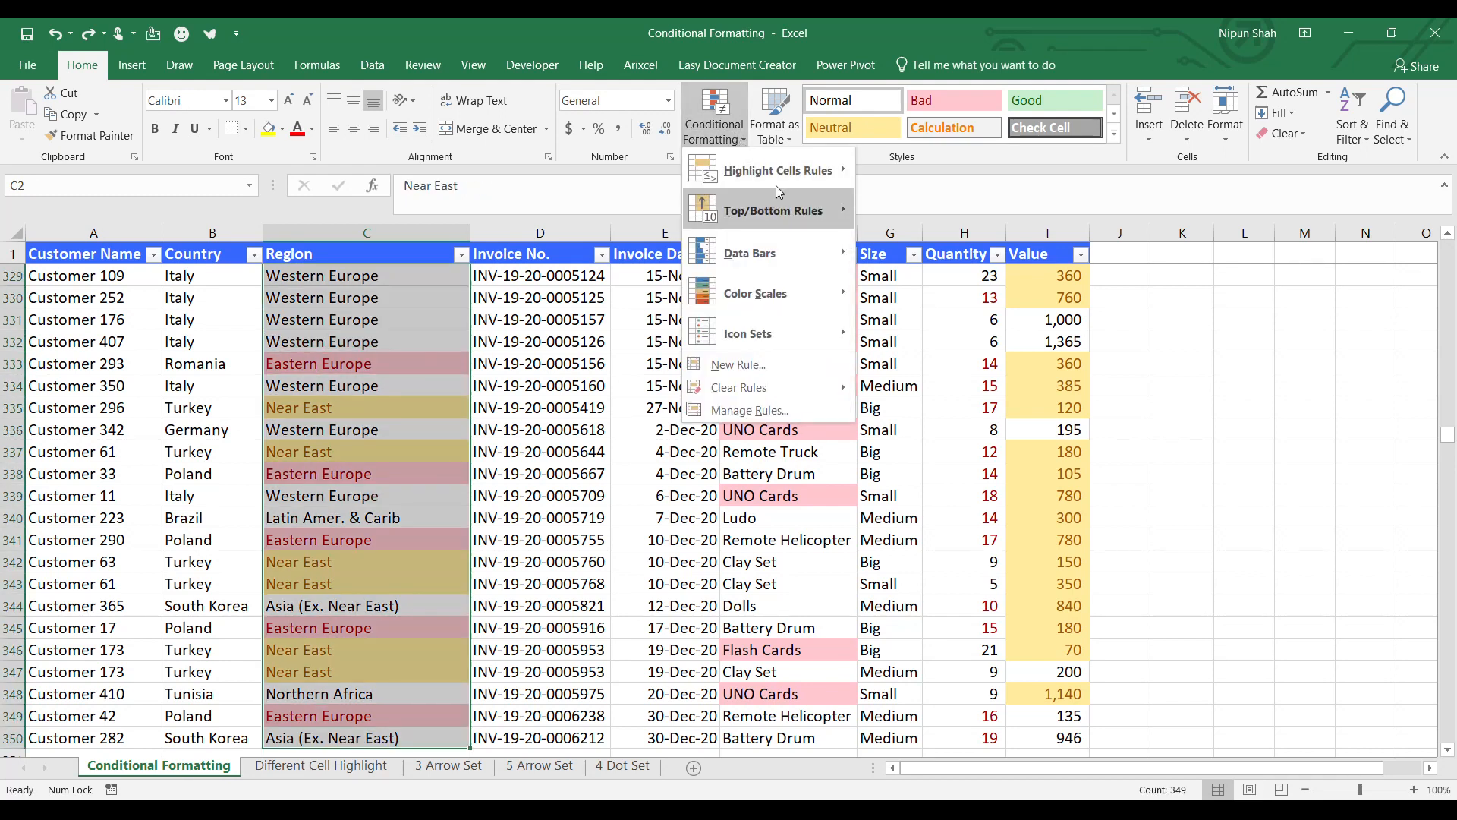
mouse_move(776, 185)
click(946, 346)
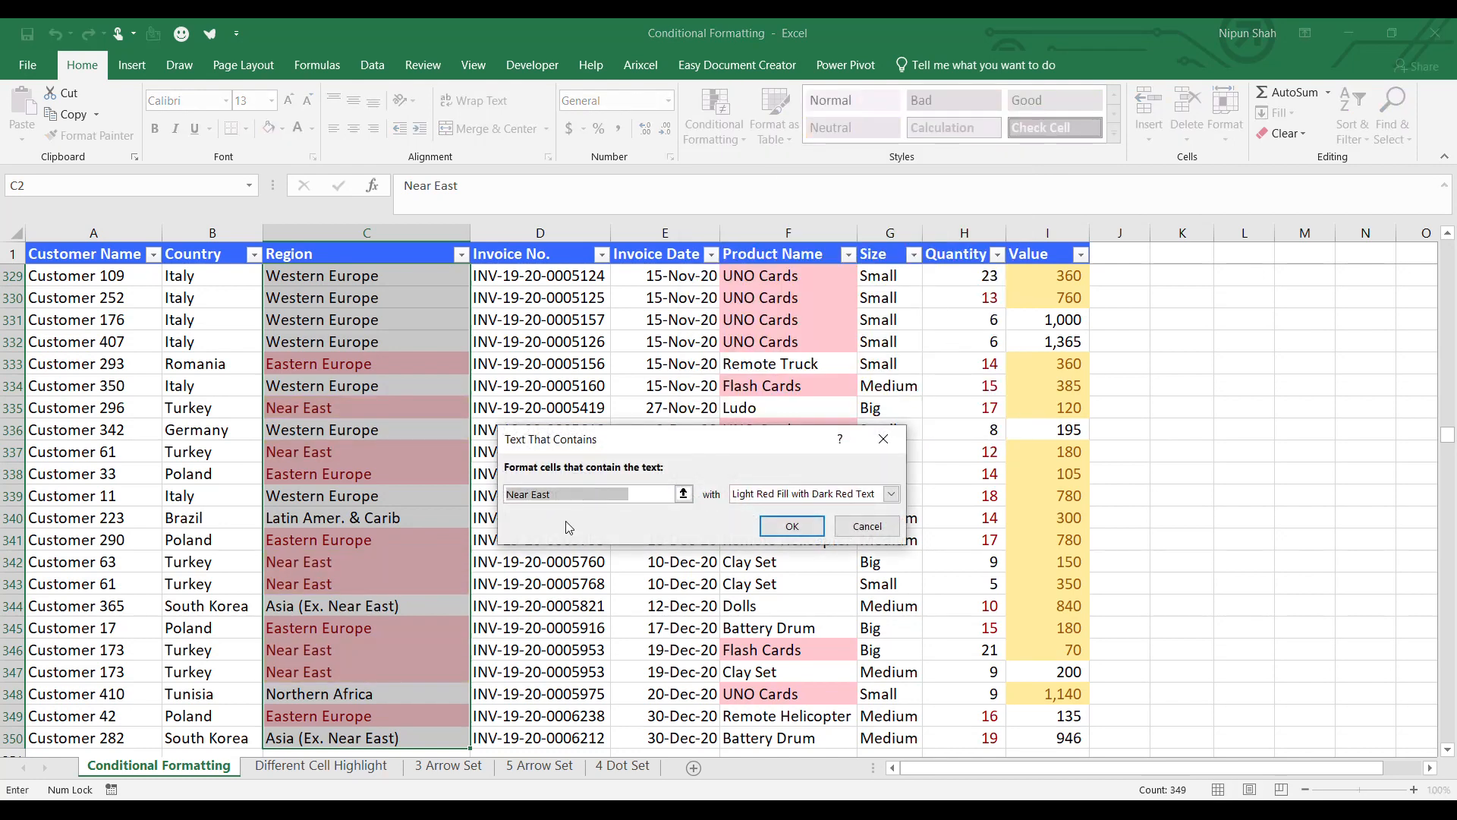
text(Europe)
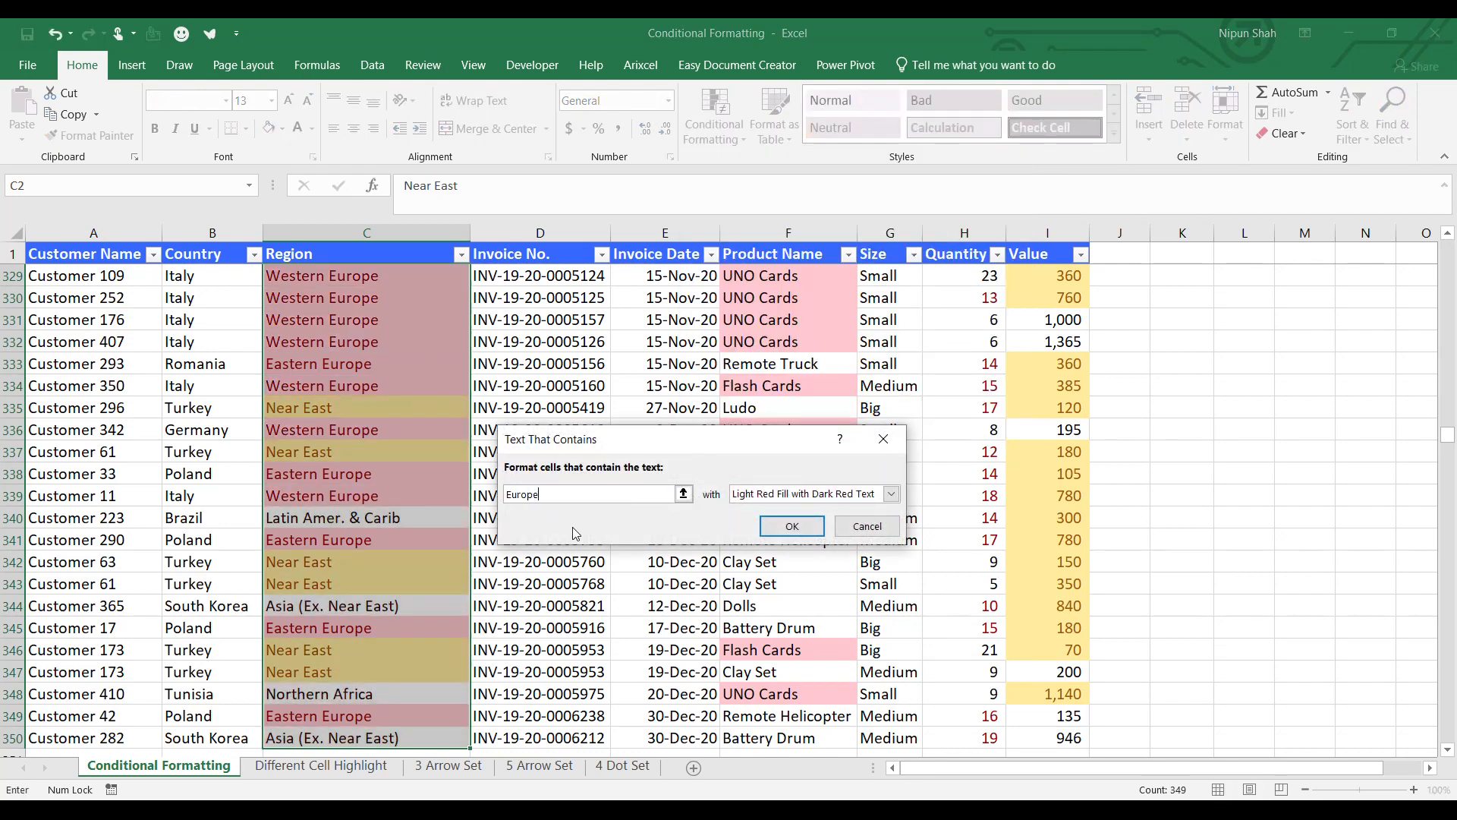
click(891, 494)
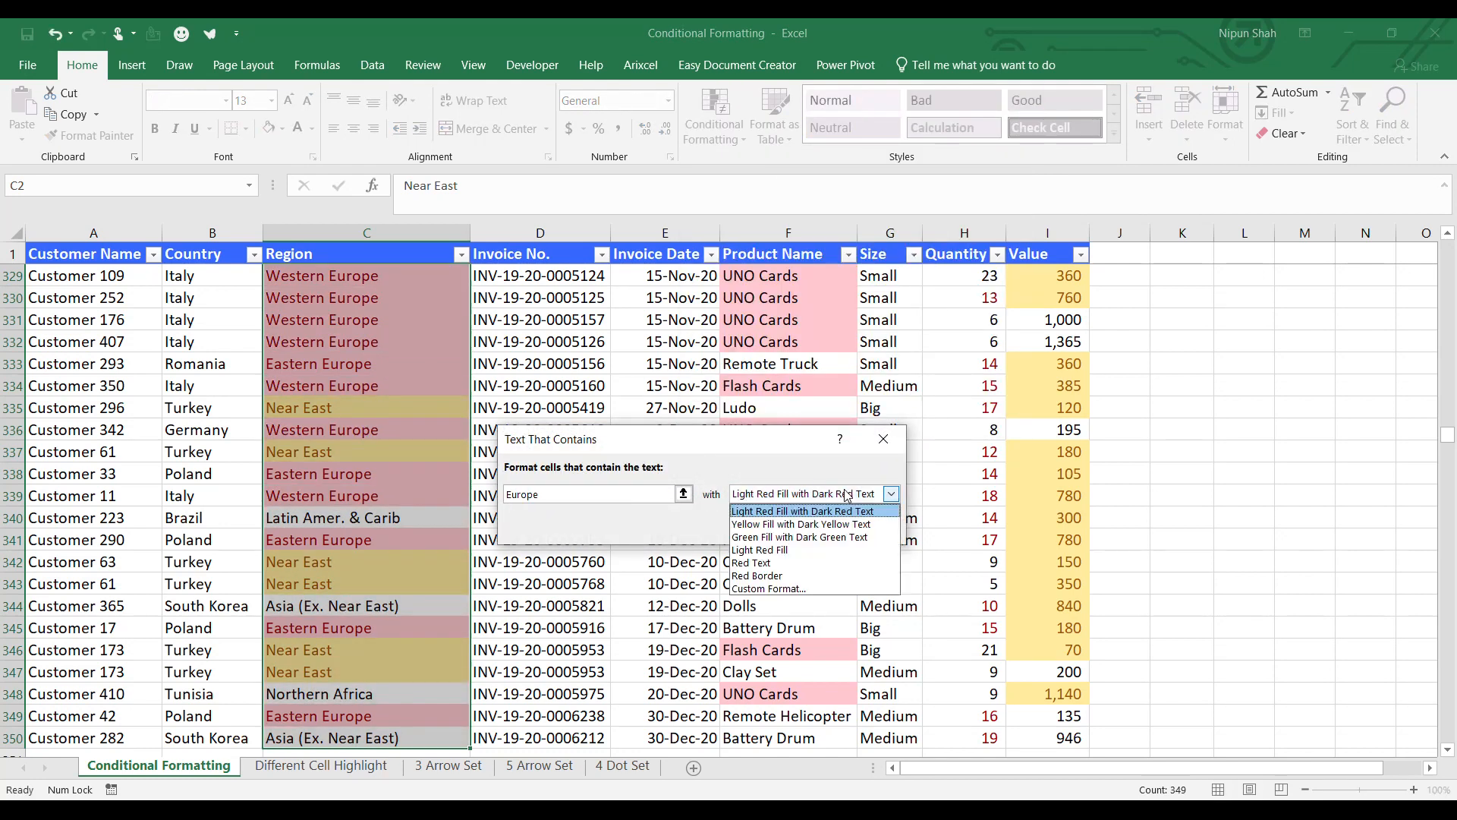
click(843, 537)
click(795, 525)
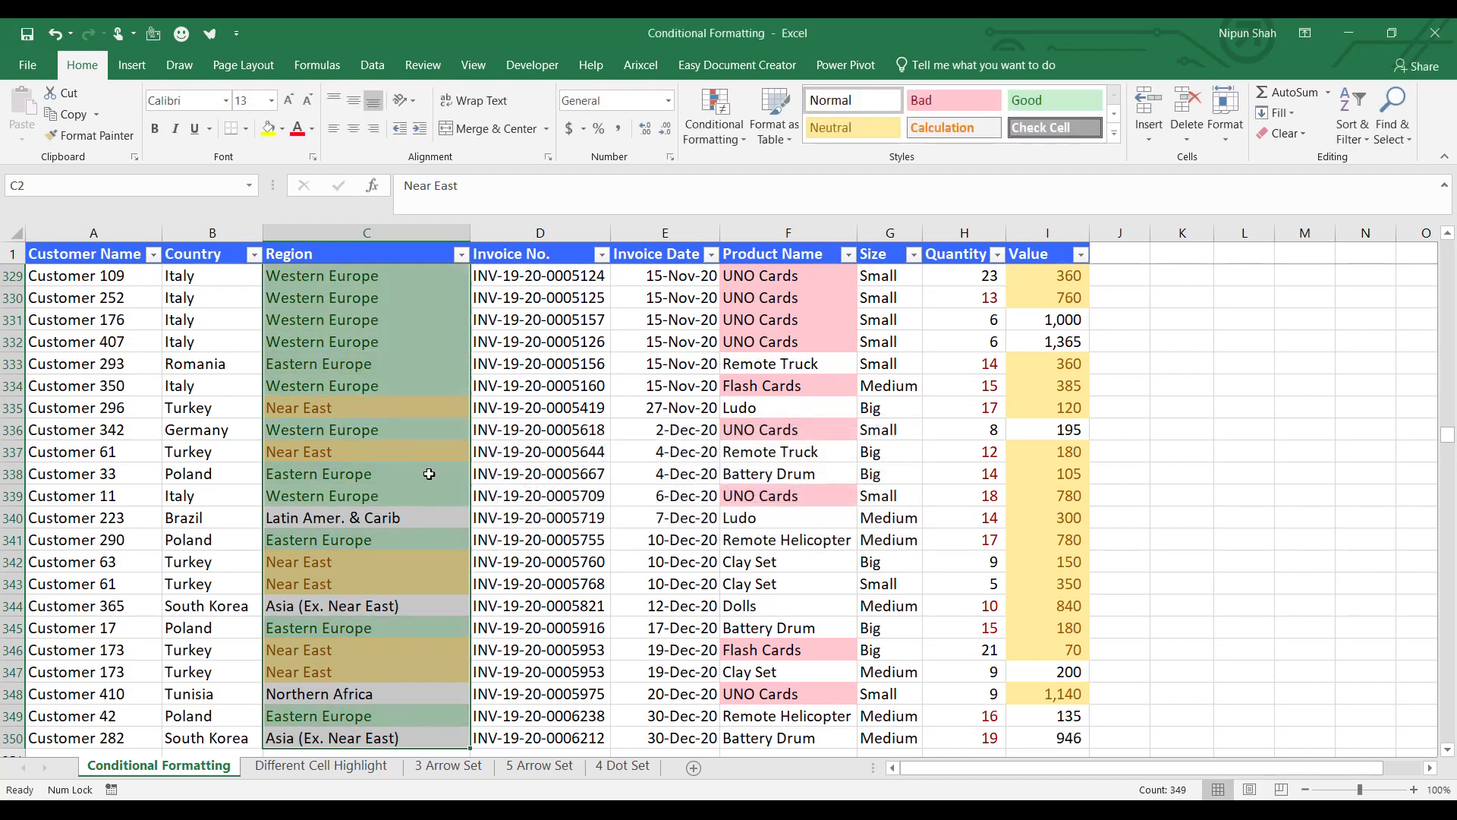
click(429, 474)
click(394, 384)
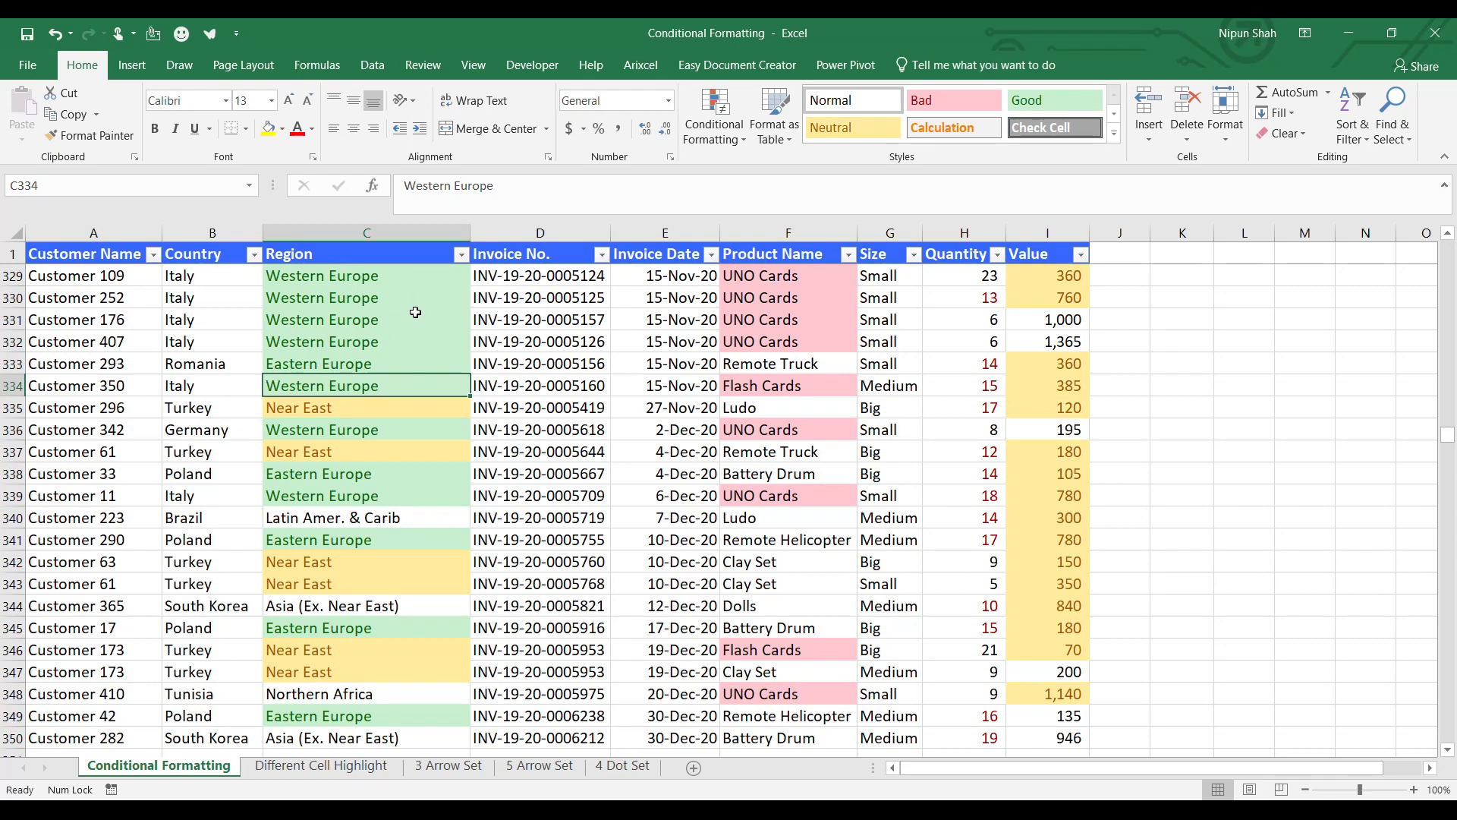
Step: Move the Region column's text rule for "Europe" below its two Equal To rules in the Rules Manager and apply the new order
key(ctrl+Up)
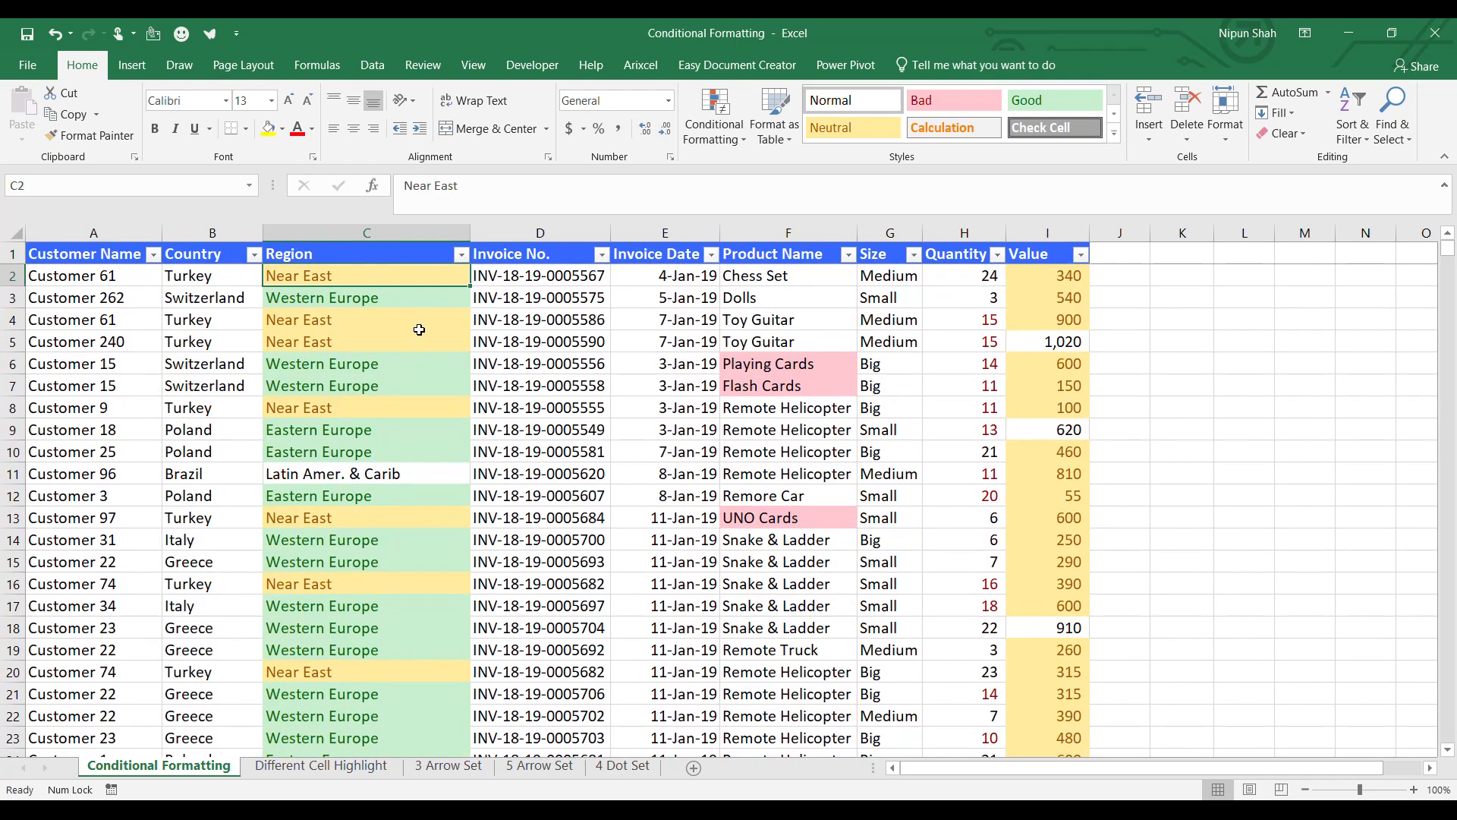
key(ctrl+shift+Down)
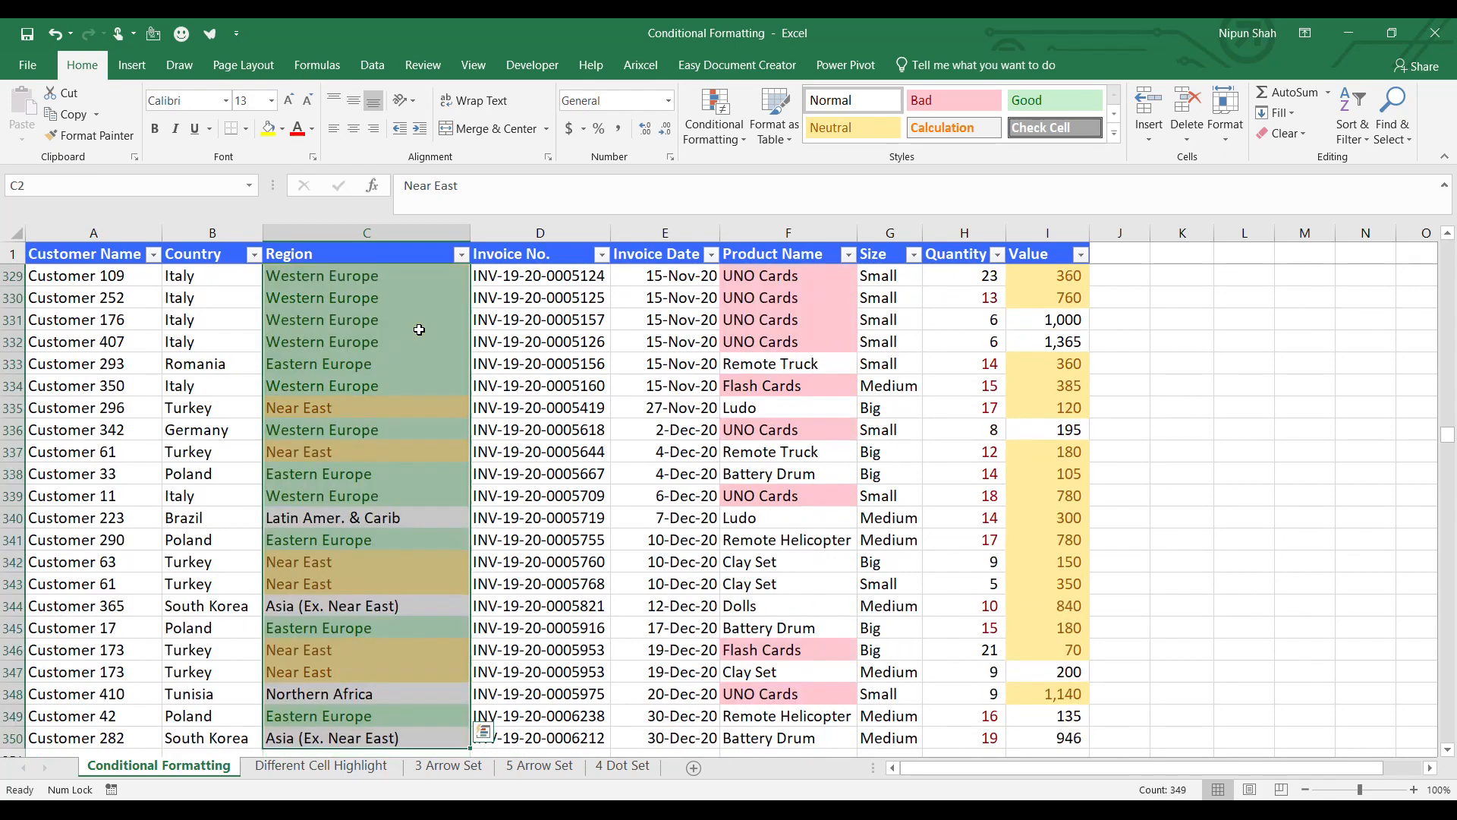
click(736, 136)
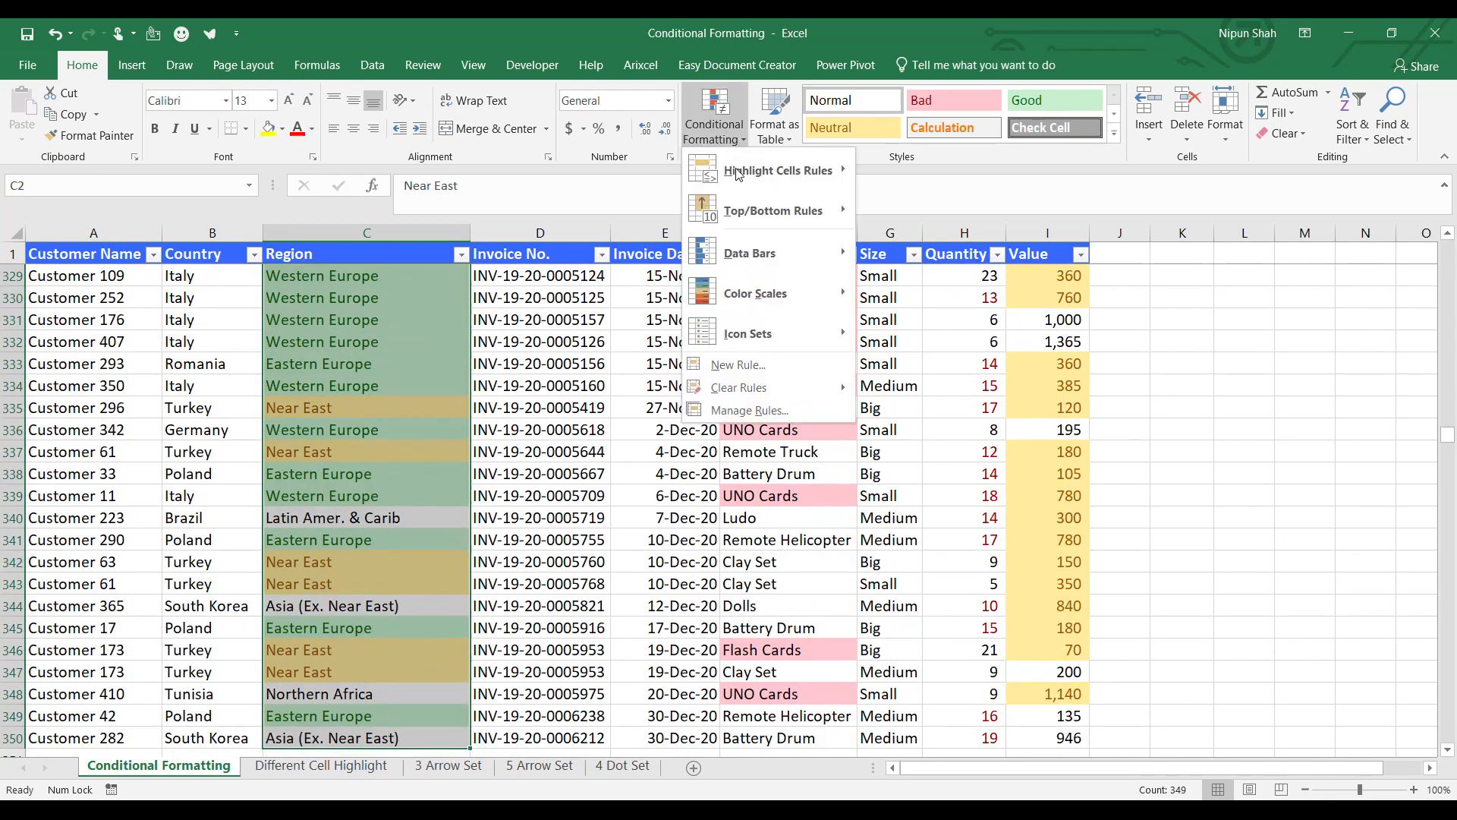
click(770, 407)
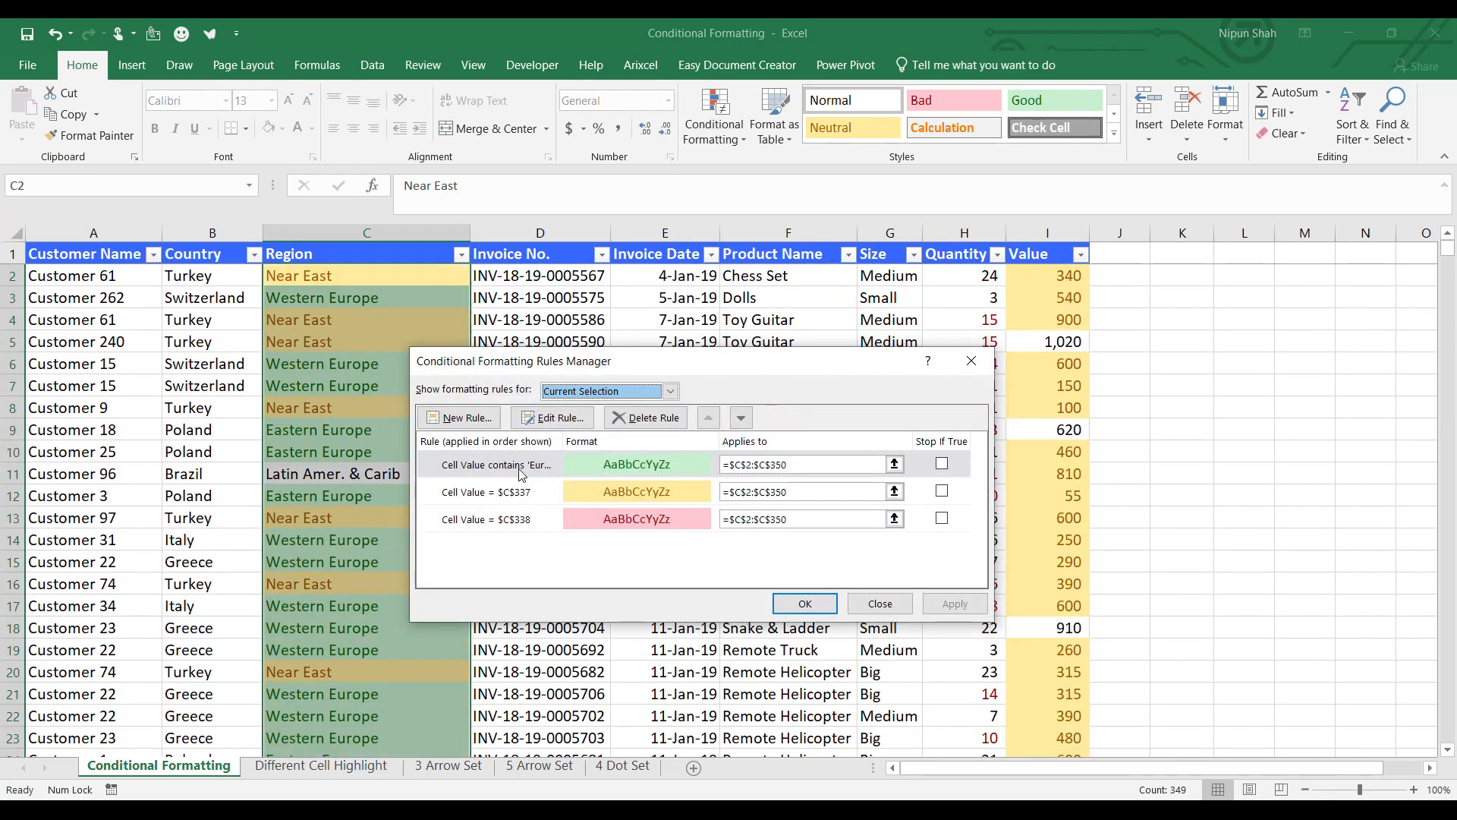
click(522, 472)
click(741, 418)
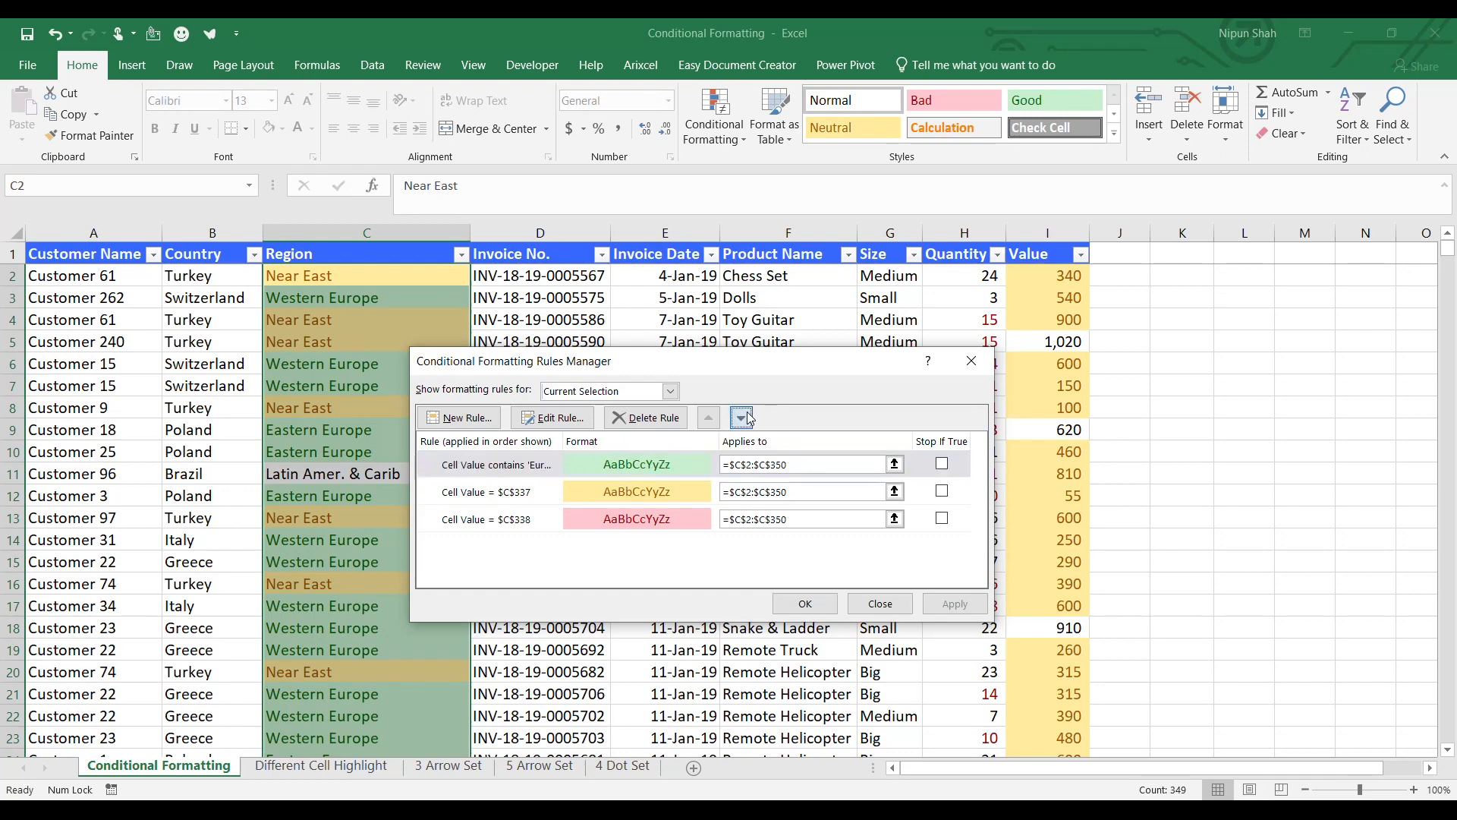
click(741, 417)
click(806, 604)
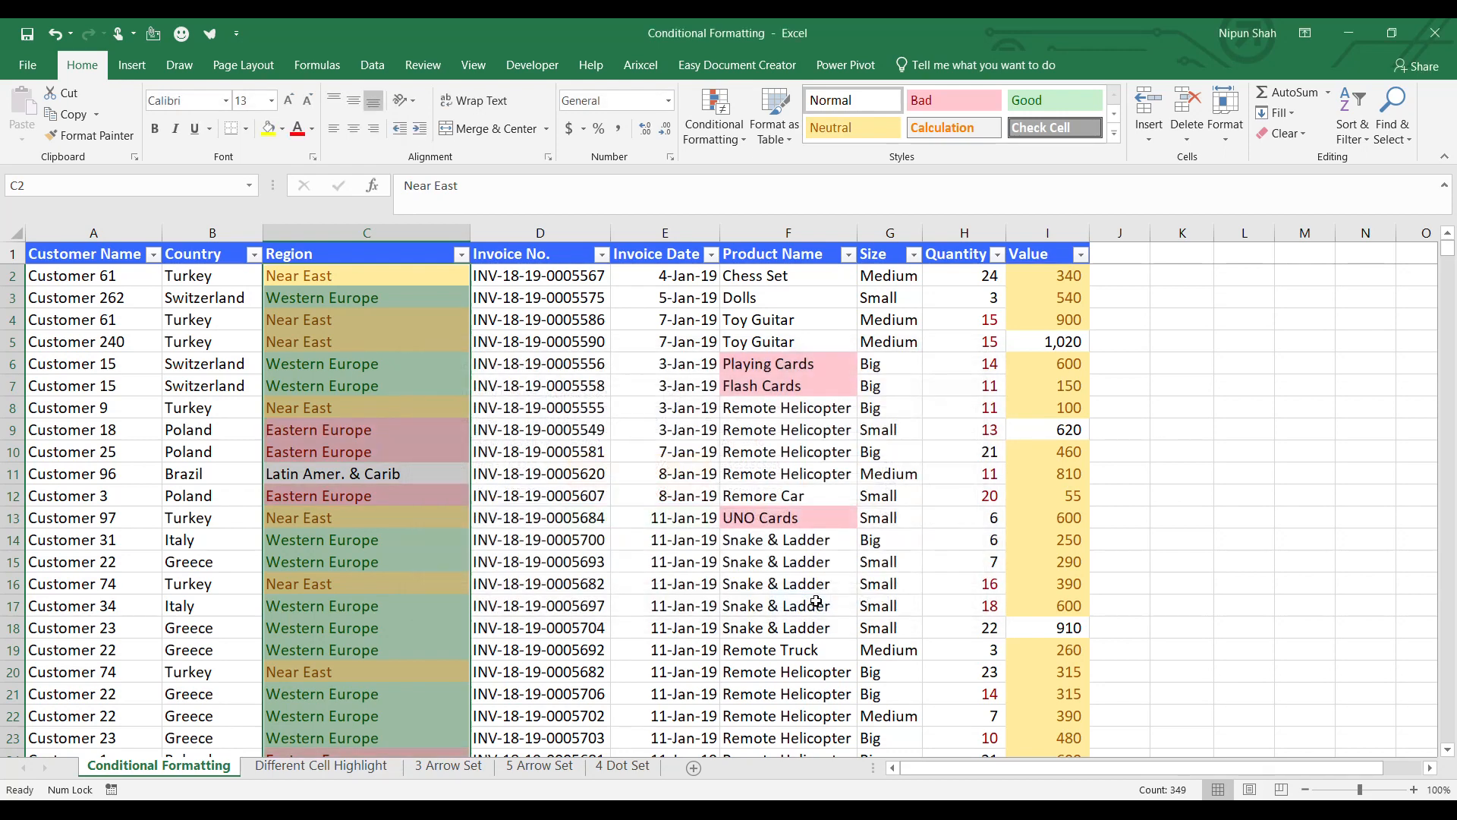
click(413, 454)
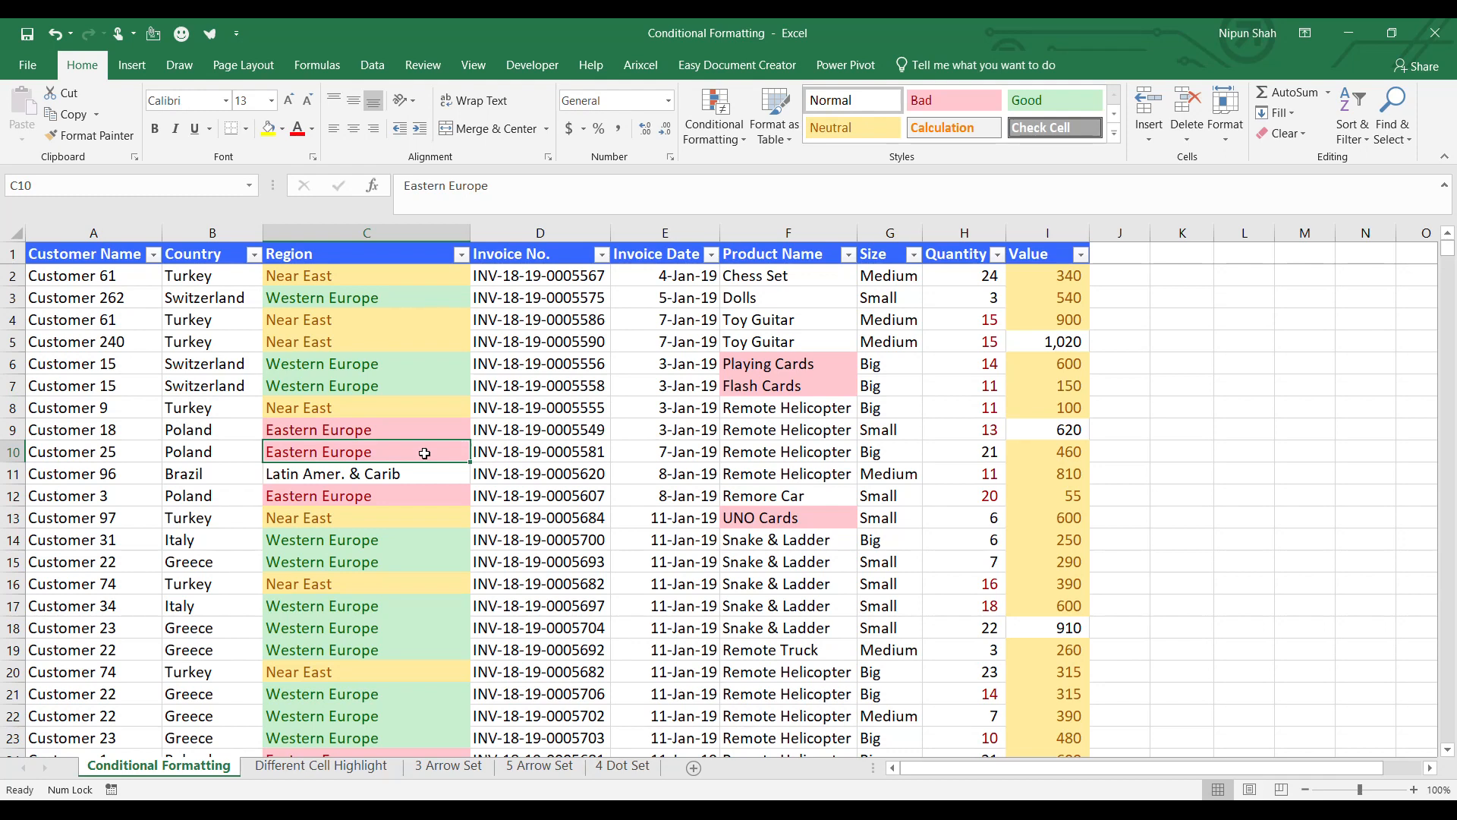
click(417, 432)
drag(416, 322, 416, 342)
click(407, 433)
Step: Review the rules for the current Product Name cell and for this worksheet in the Rules Manager, ending on Current Selection
click(721, 129)
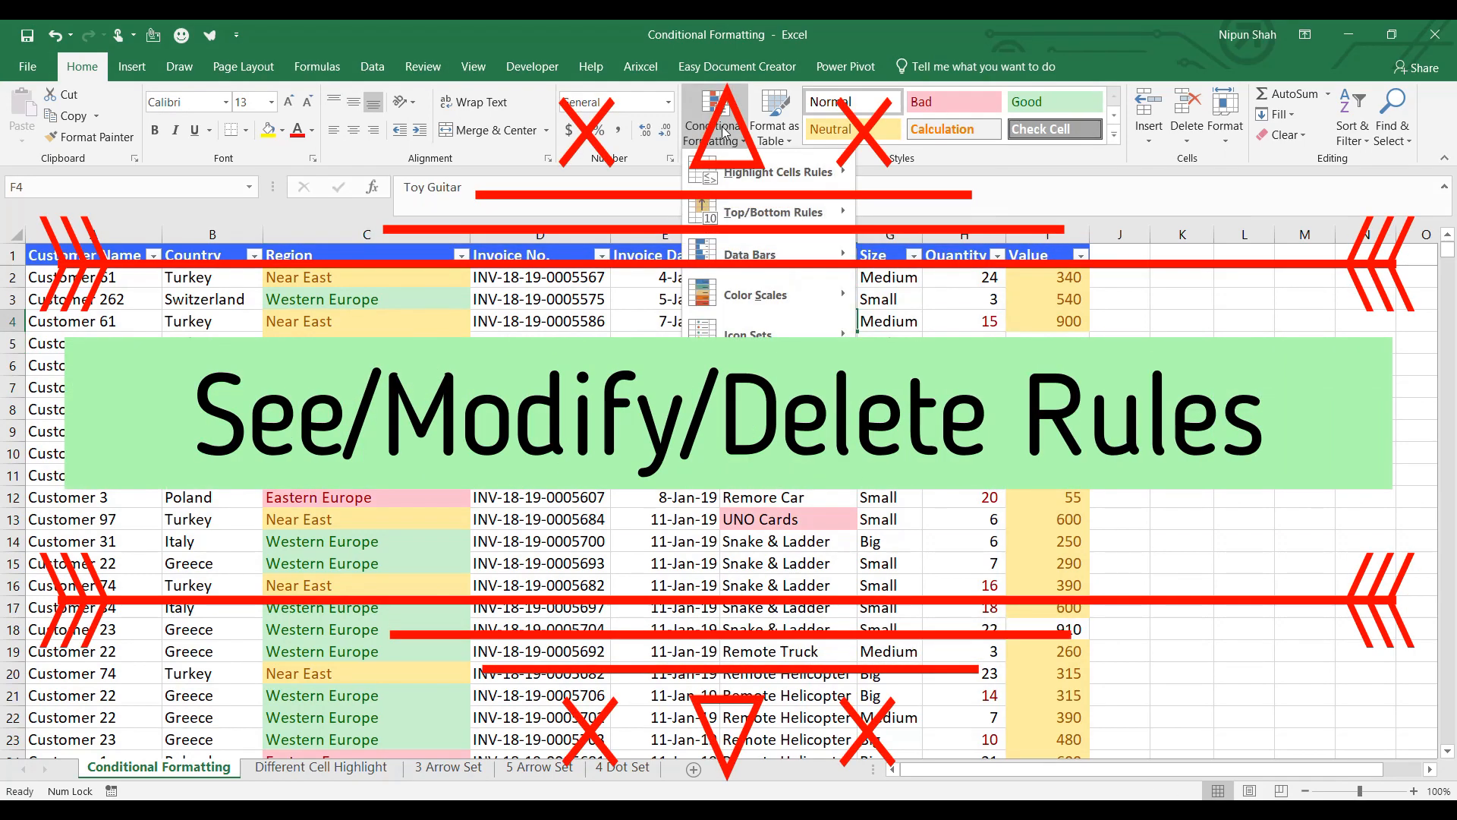
click(839, 418)
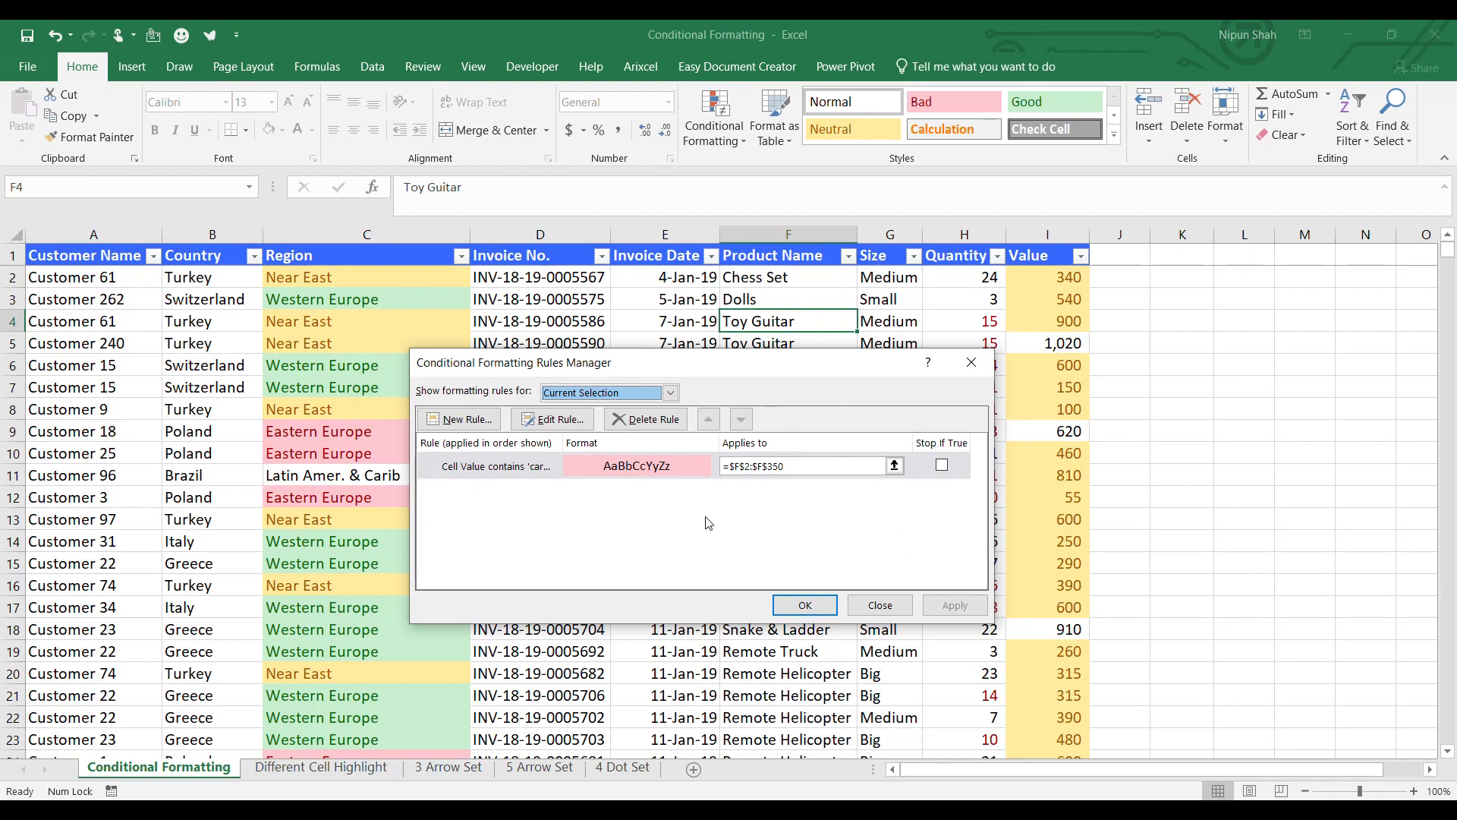
click(670, 393)
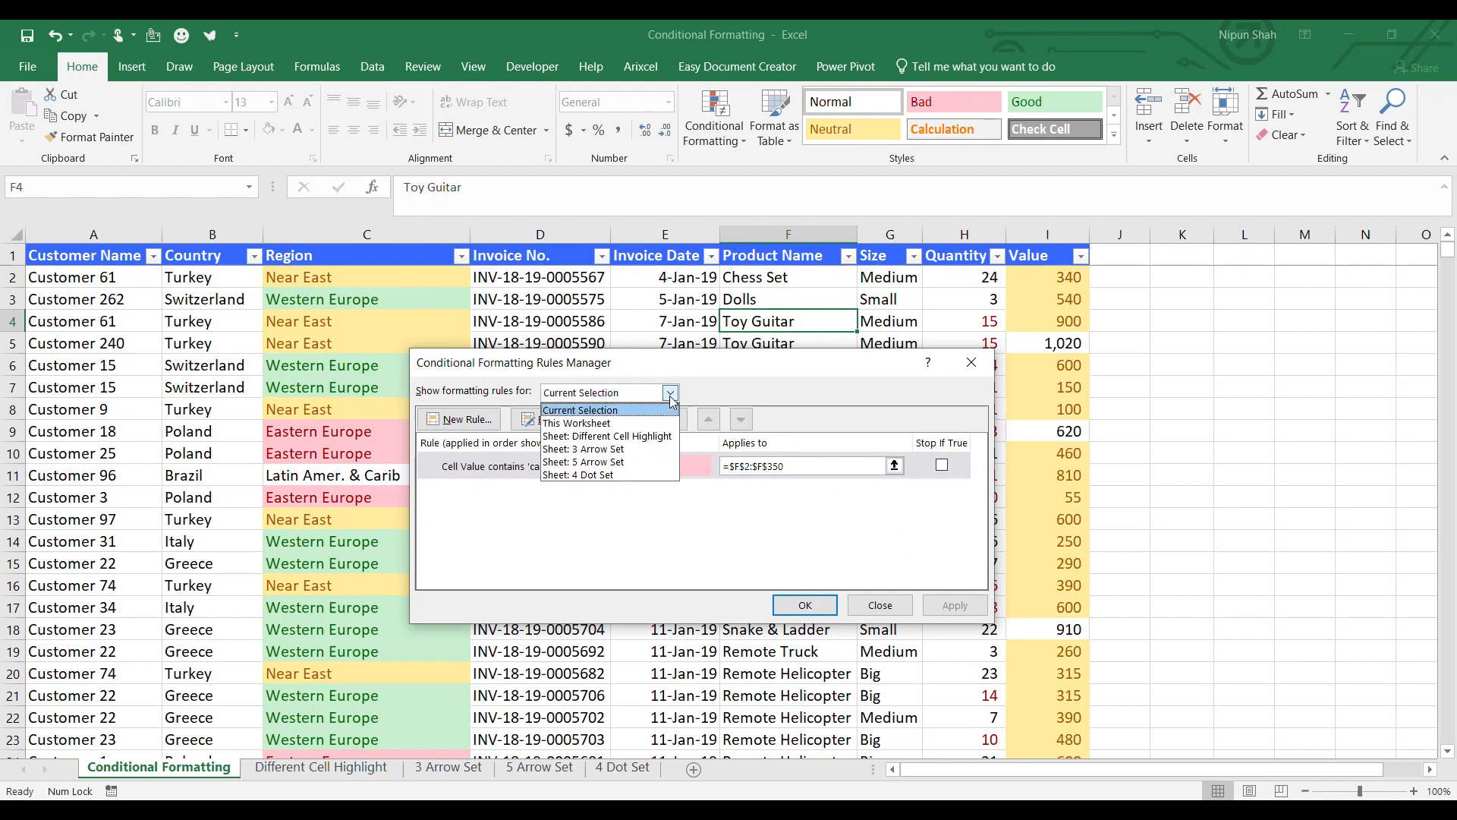
click(607, 423)
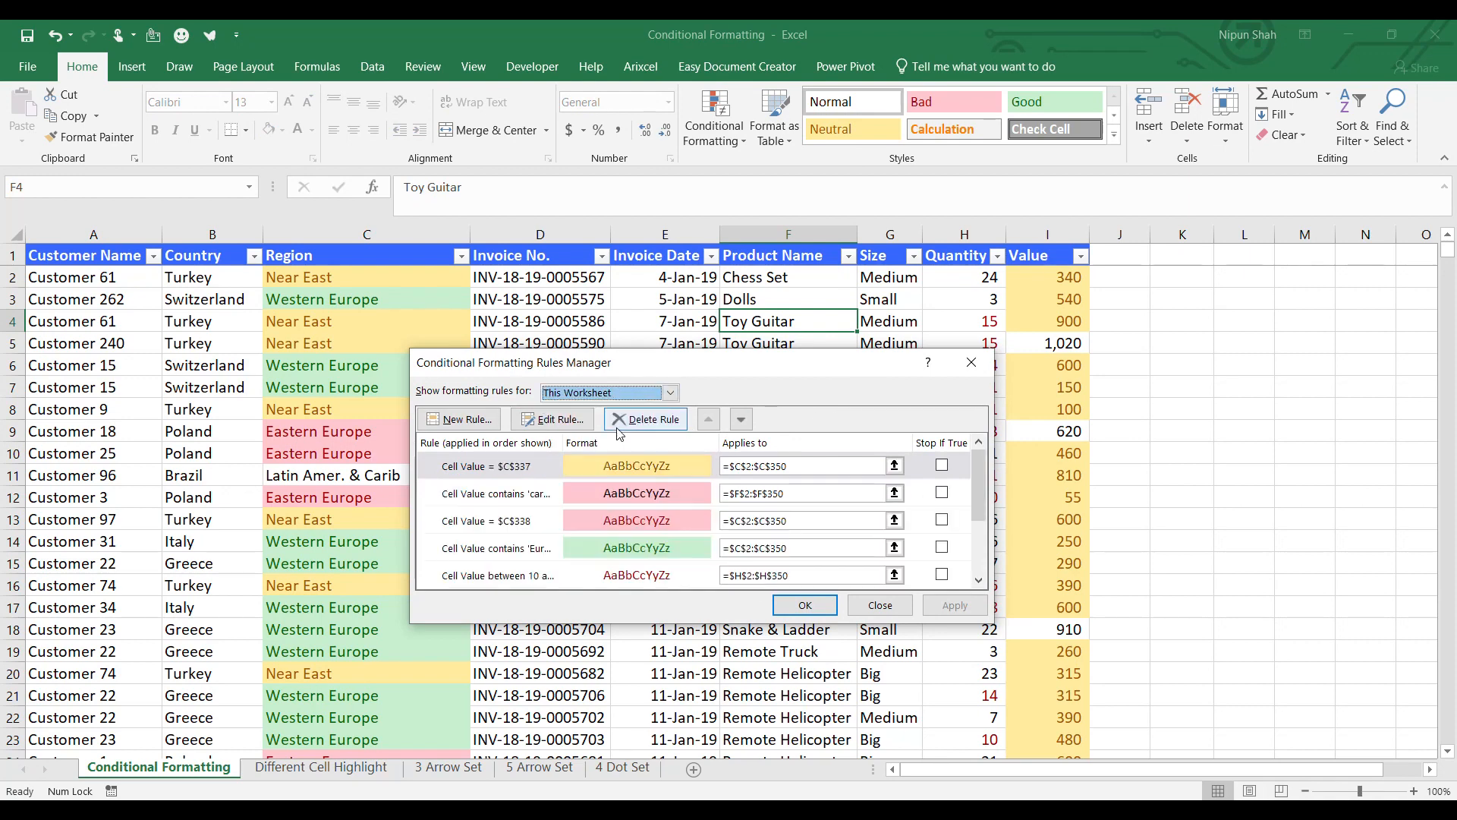
click(670, 393)
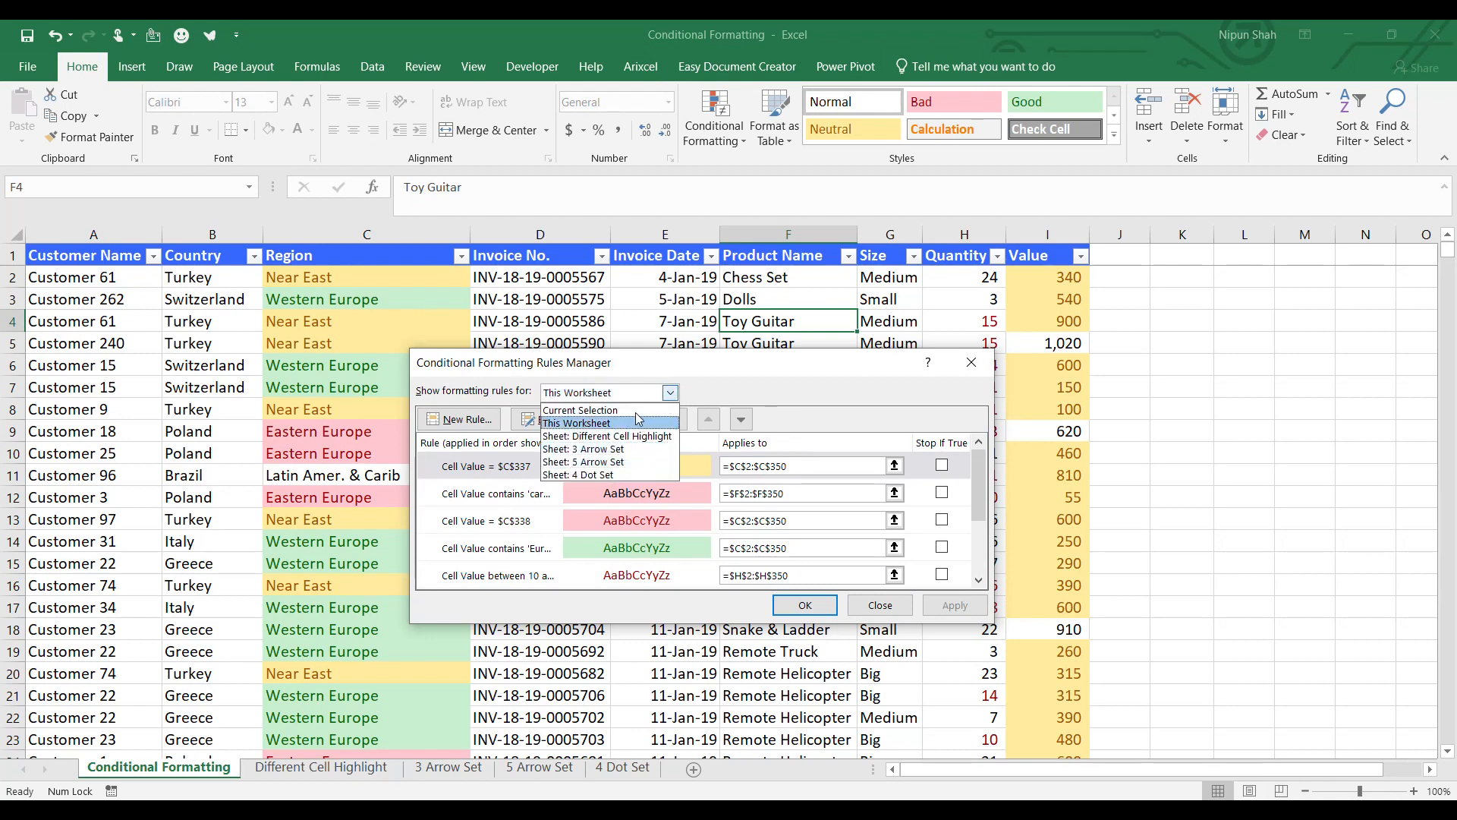
click(581, 410)
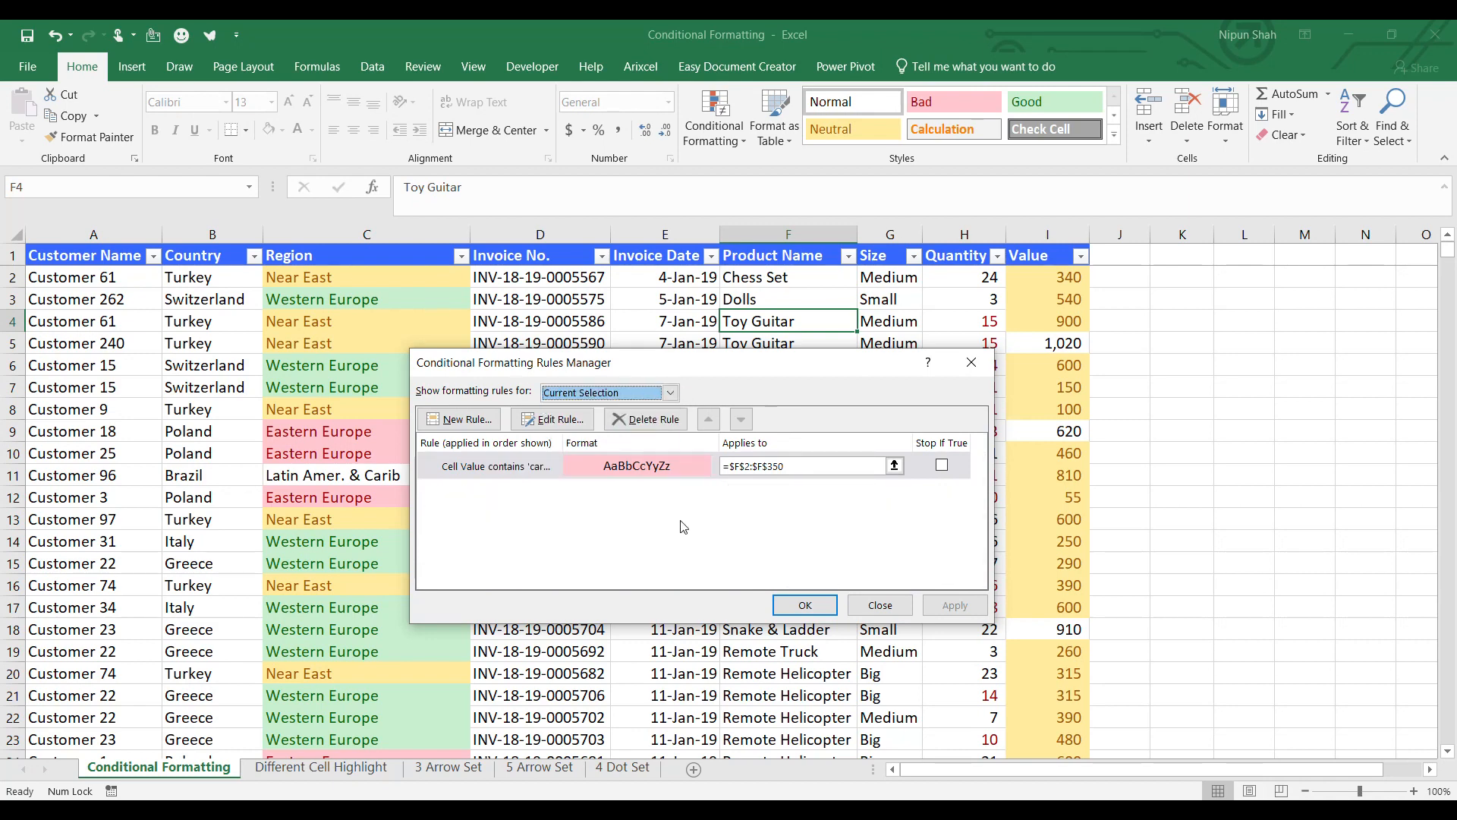
Step: Open the Product Name "cards" rule for editing and examine its rule type, condition and format
click(680, 466)
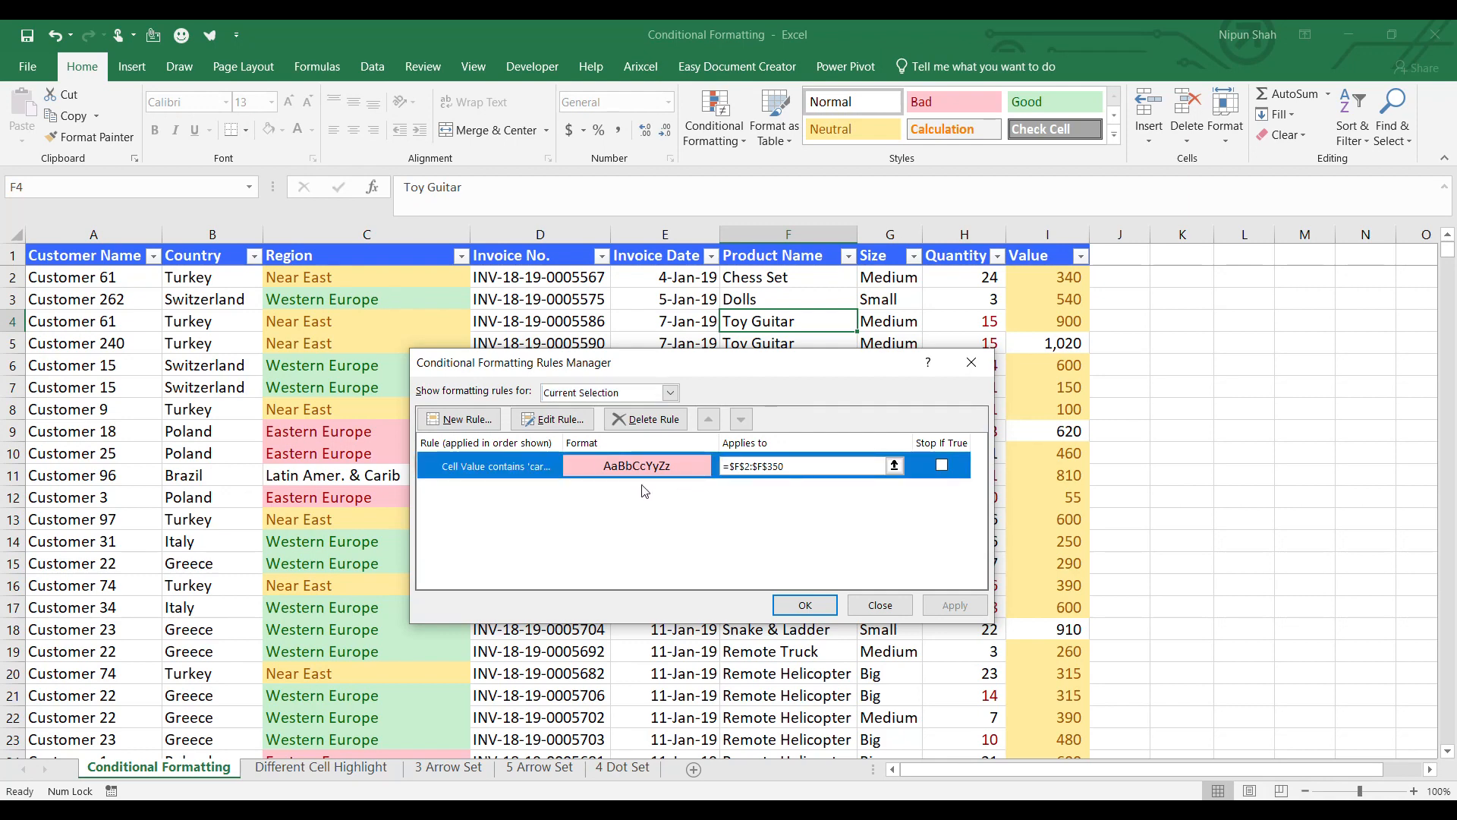
click(552, 419)
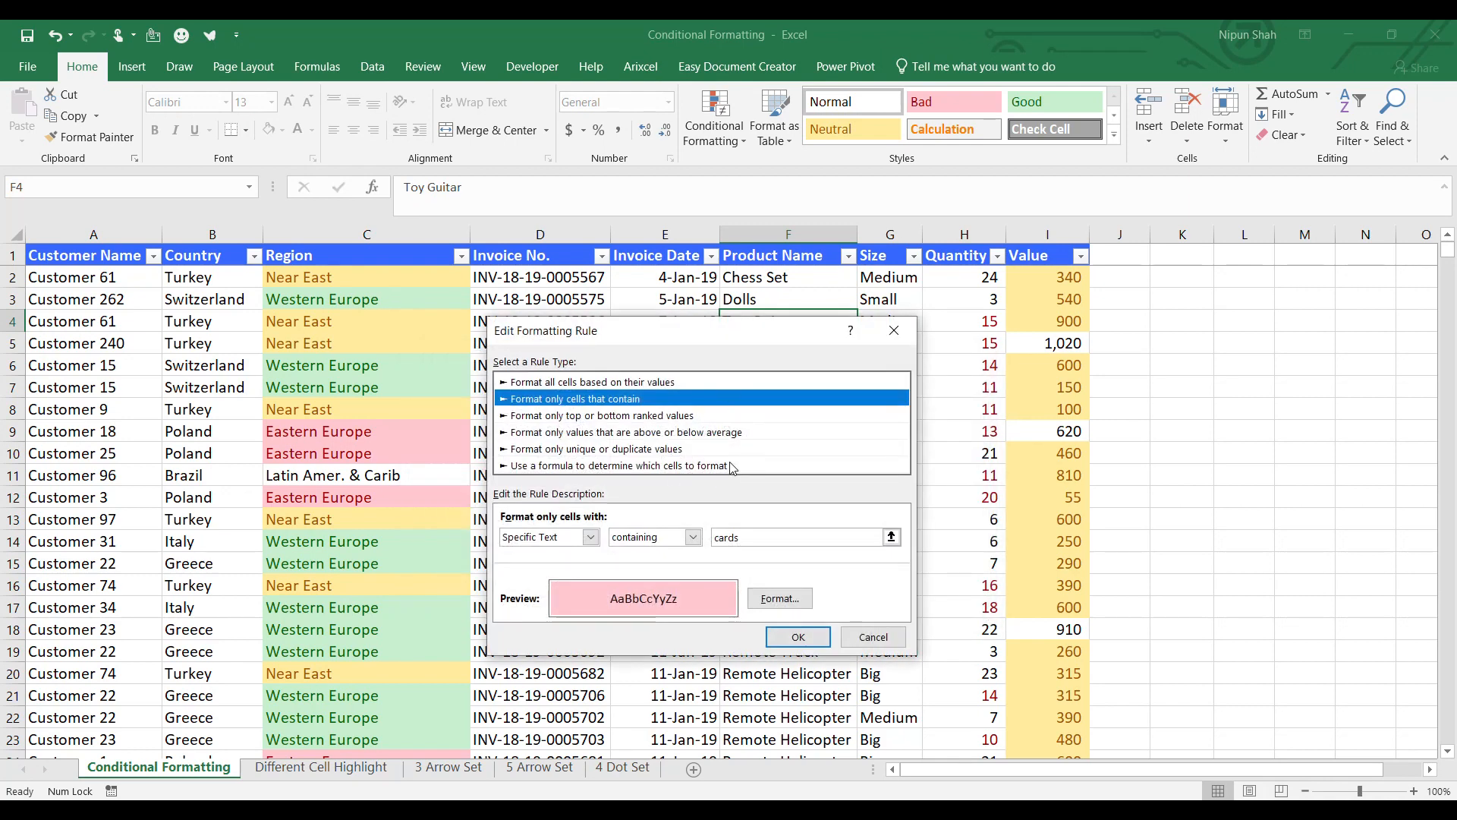
key(Return)
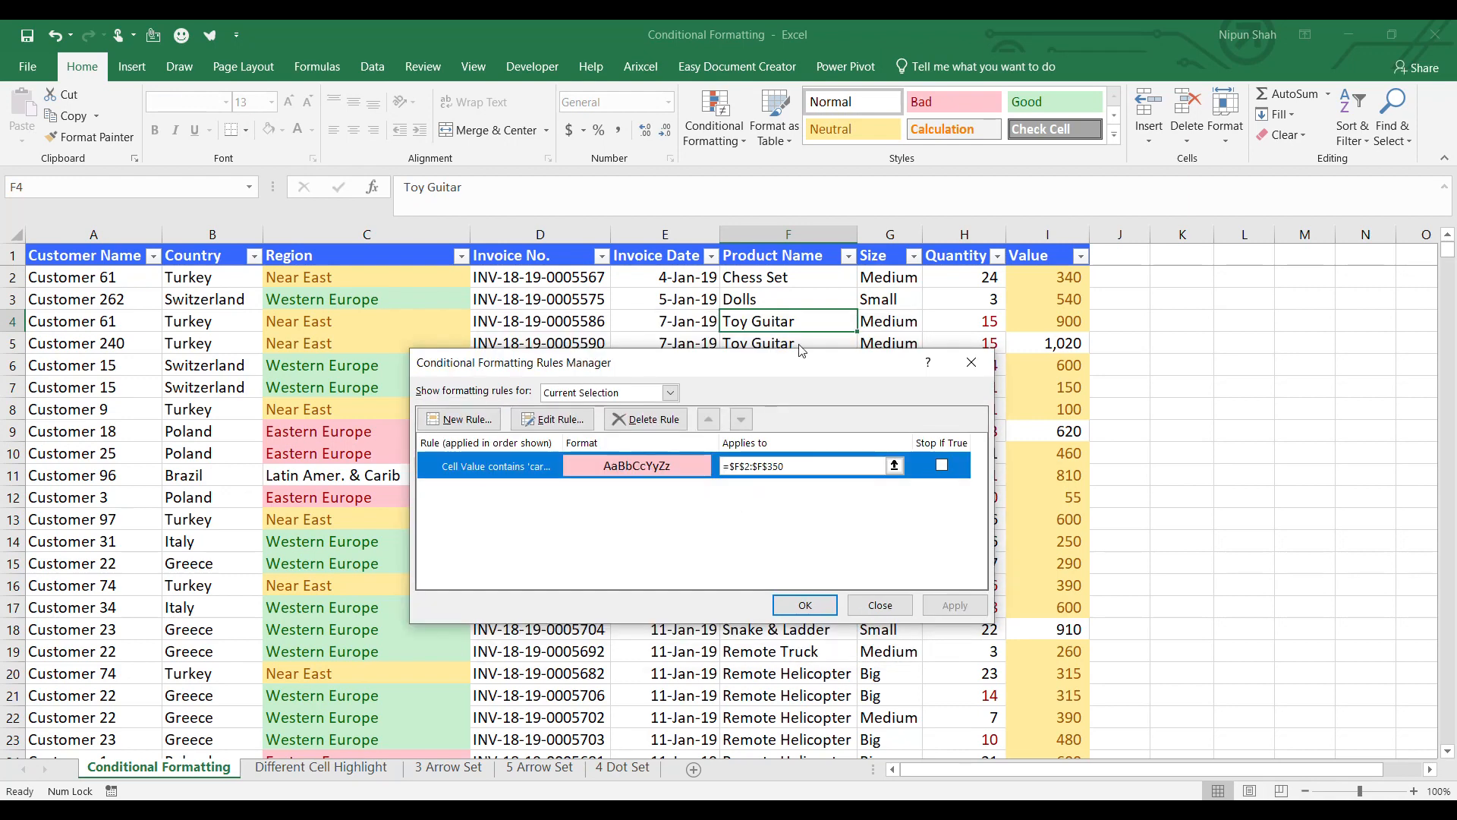
Step: List the rules of This Worksheet and delete the yellow Region rule for cells equal to $C$337
click(670, 392)
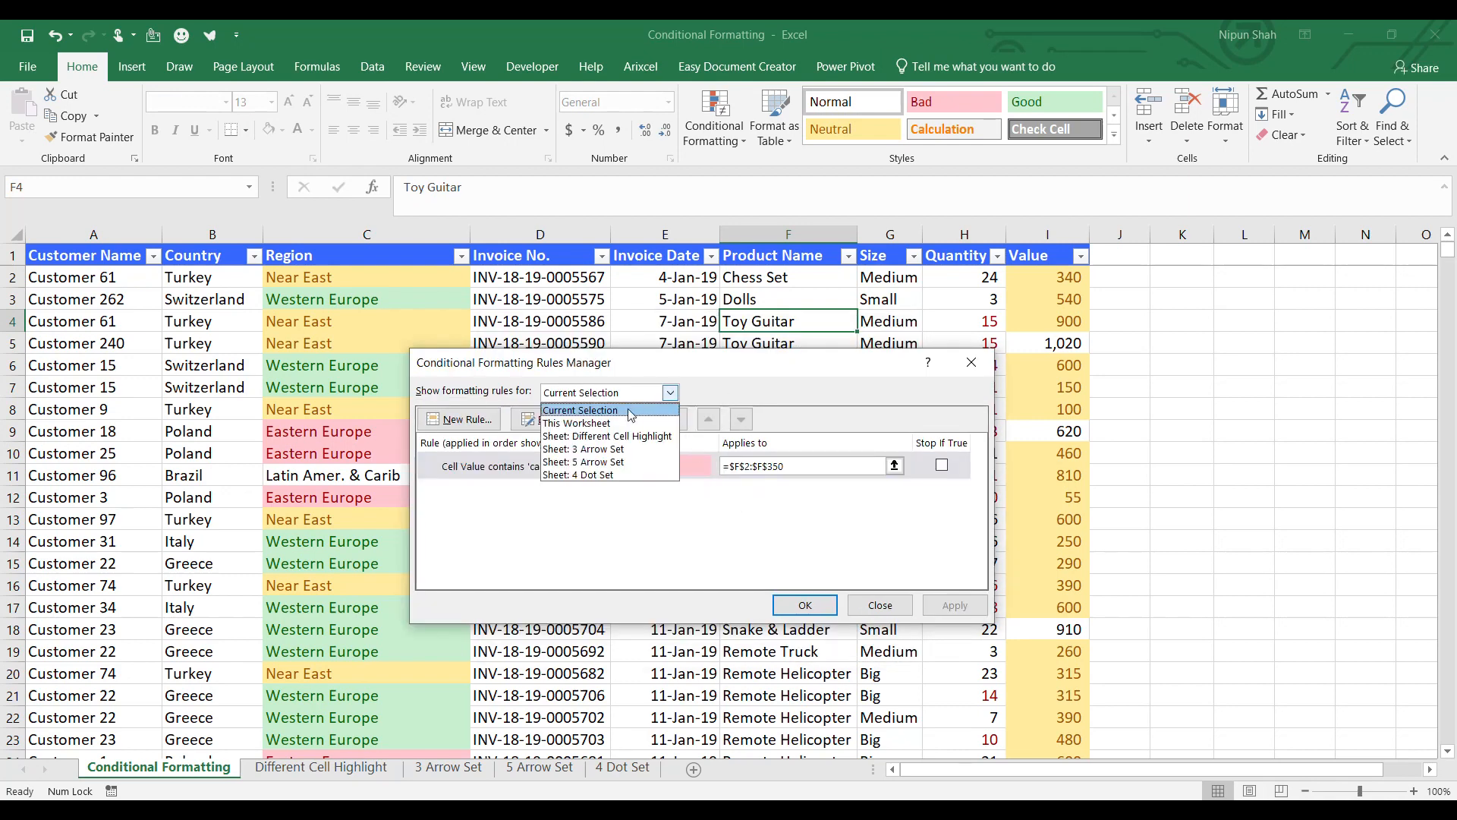
click(629, 417)
click(632, 466)
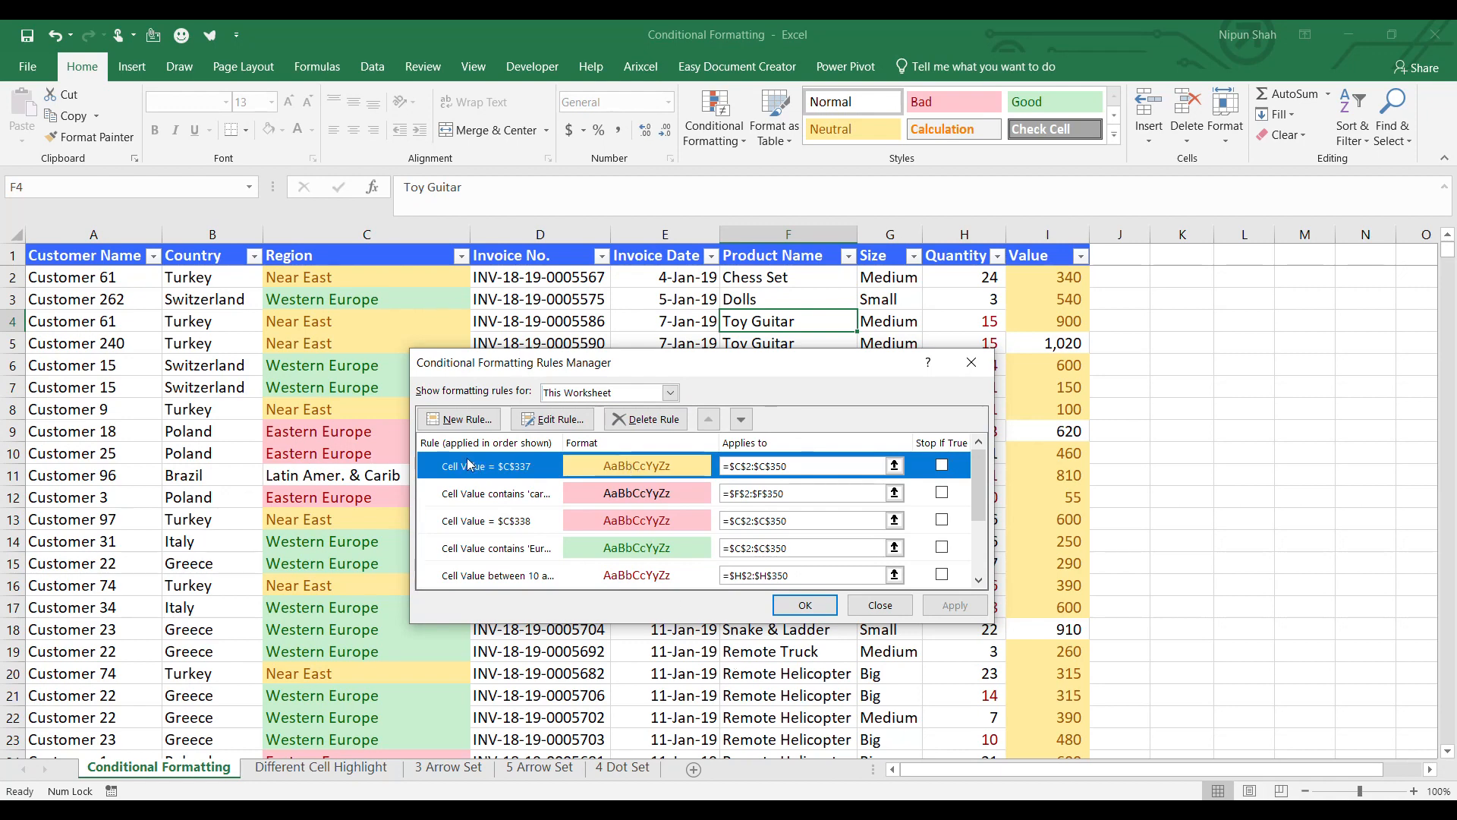
click(646, 419)
click(806, 605)
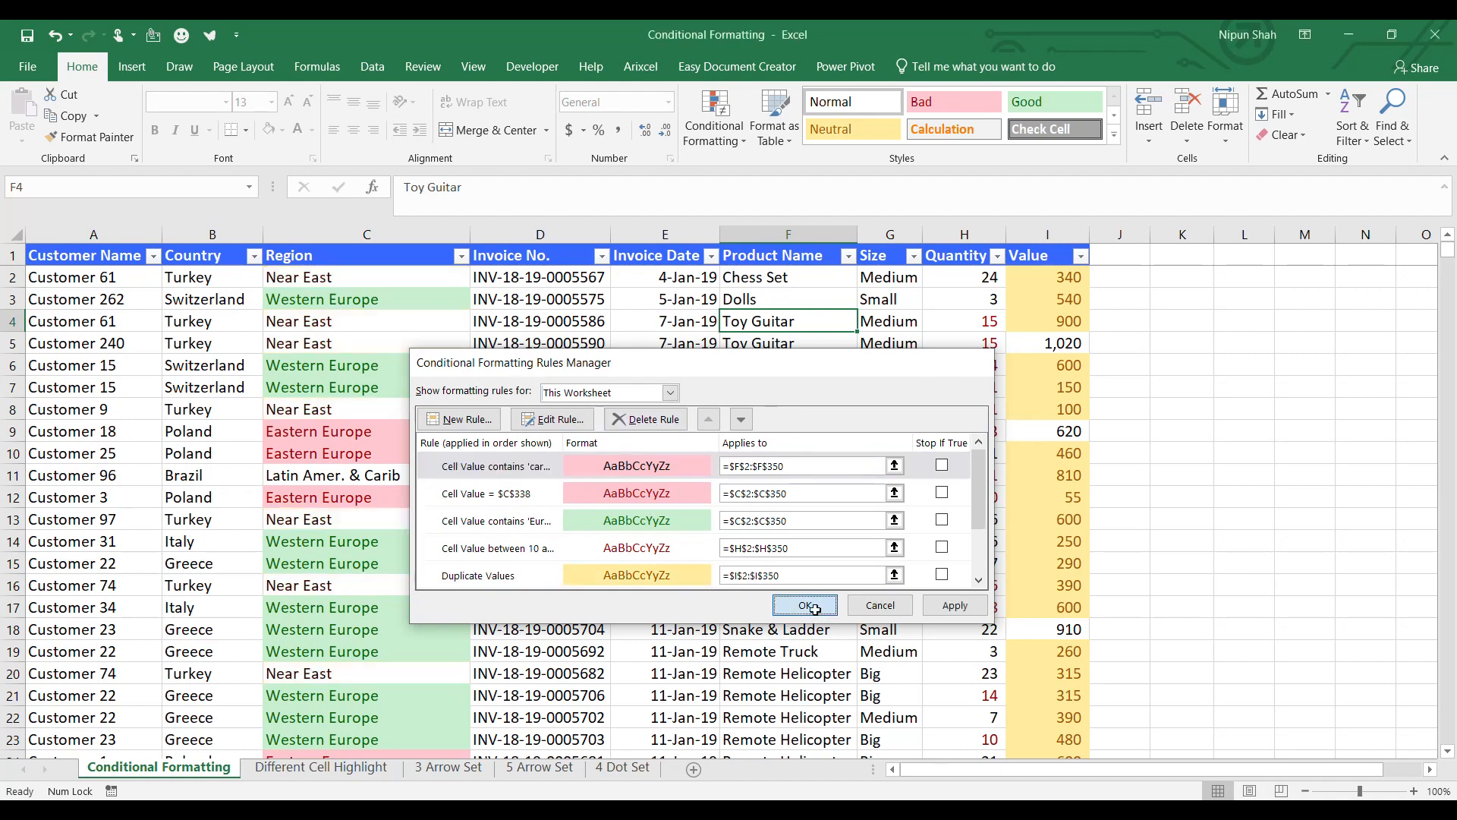
drag(419, 317, 416, 718)
click(416, 541)
click(810, 341)
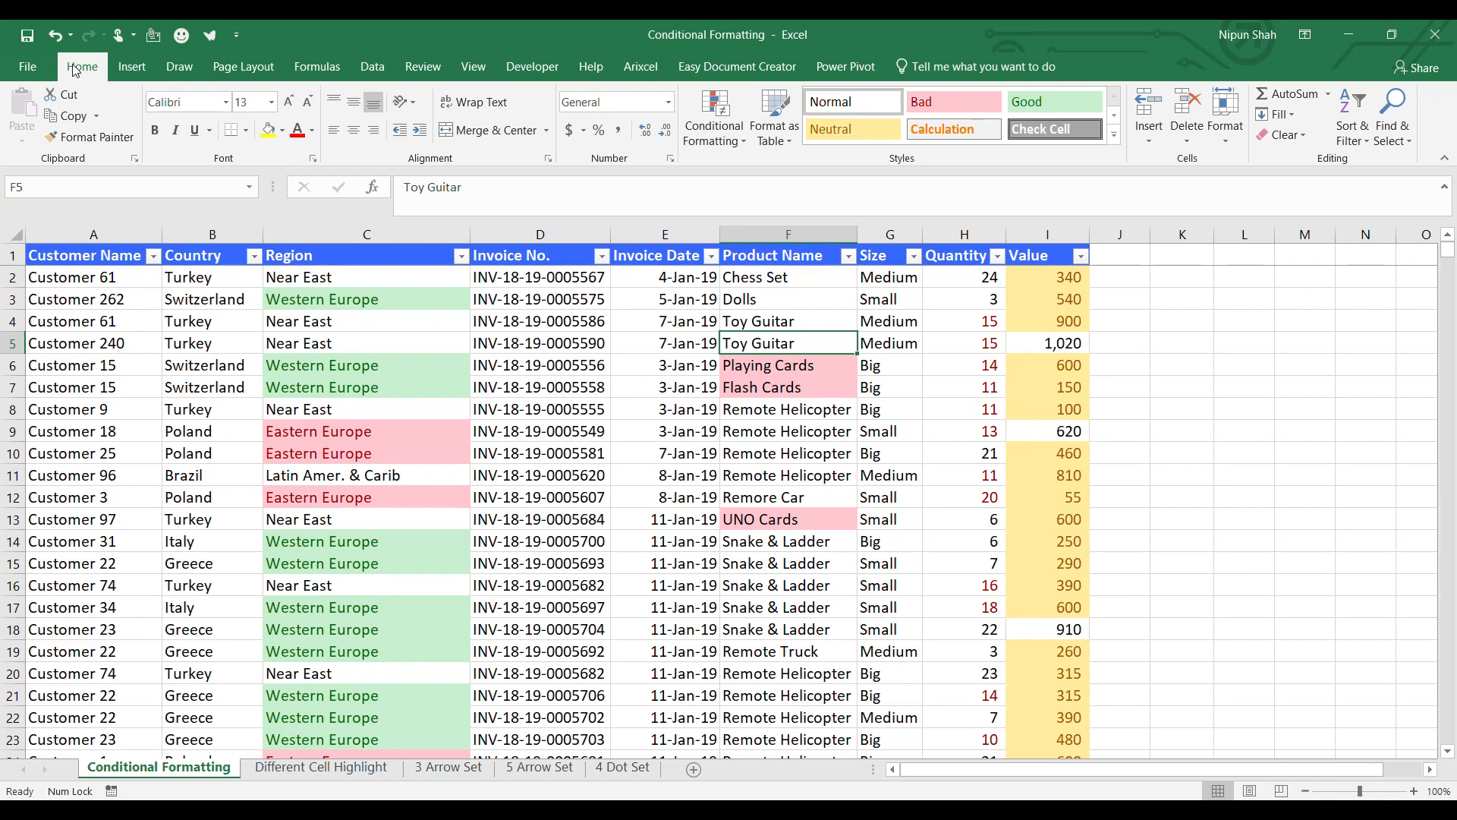
Step: Look over the Clear Formats option, and examine the rules of This Worksheet in the Rules Manager
click(1280, 135)
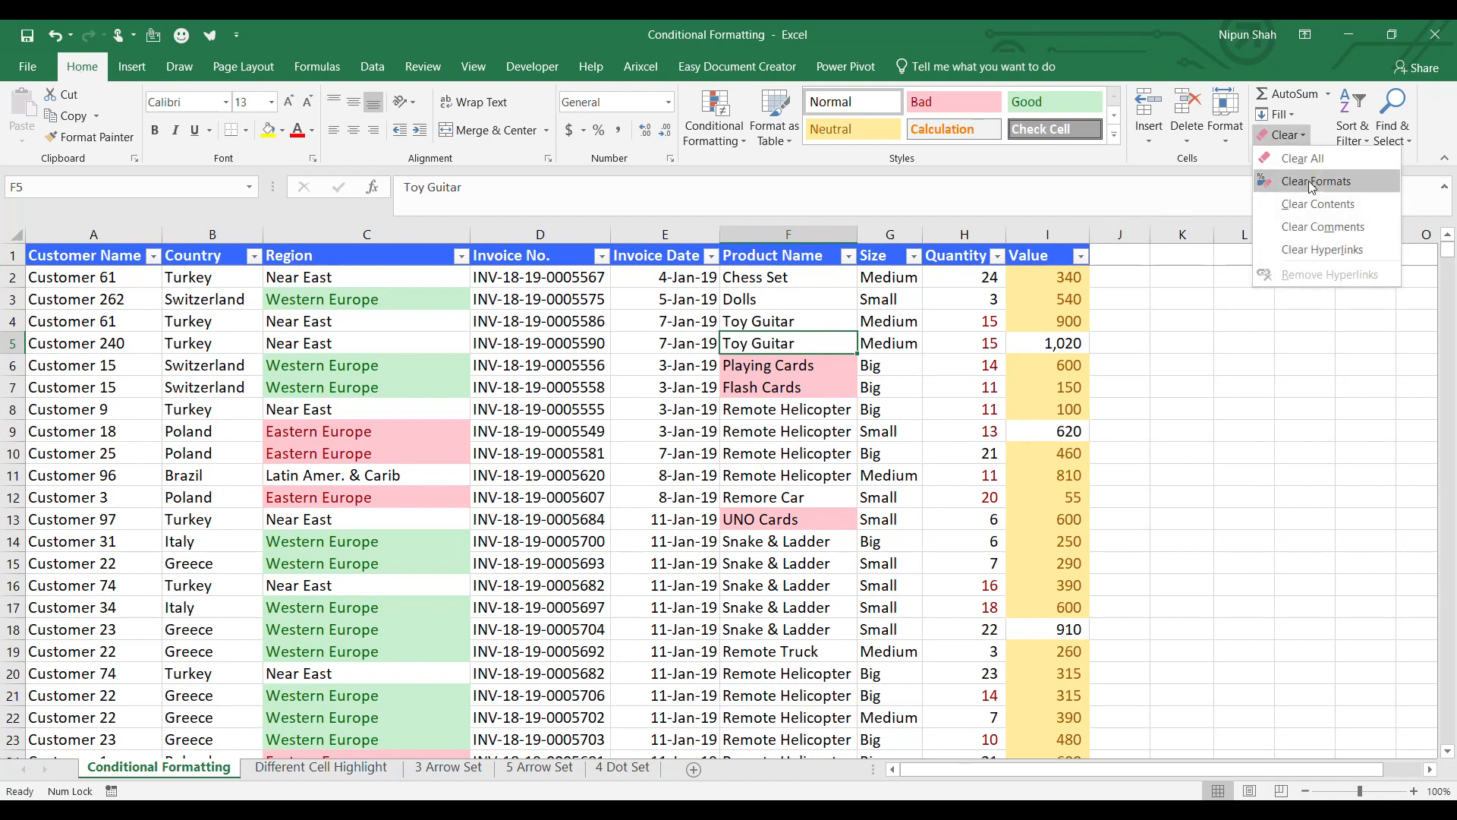
click(1332, 182)
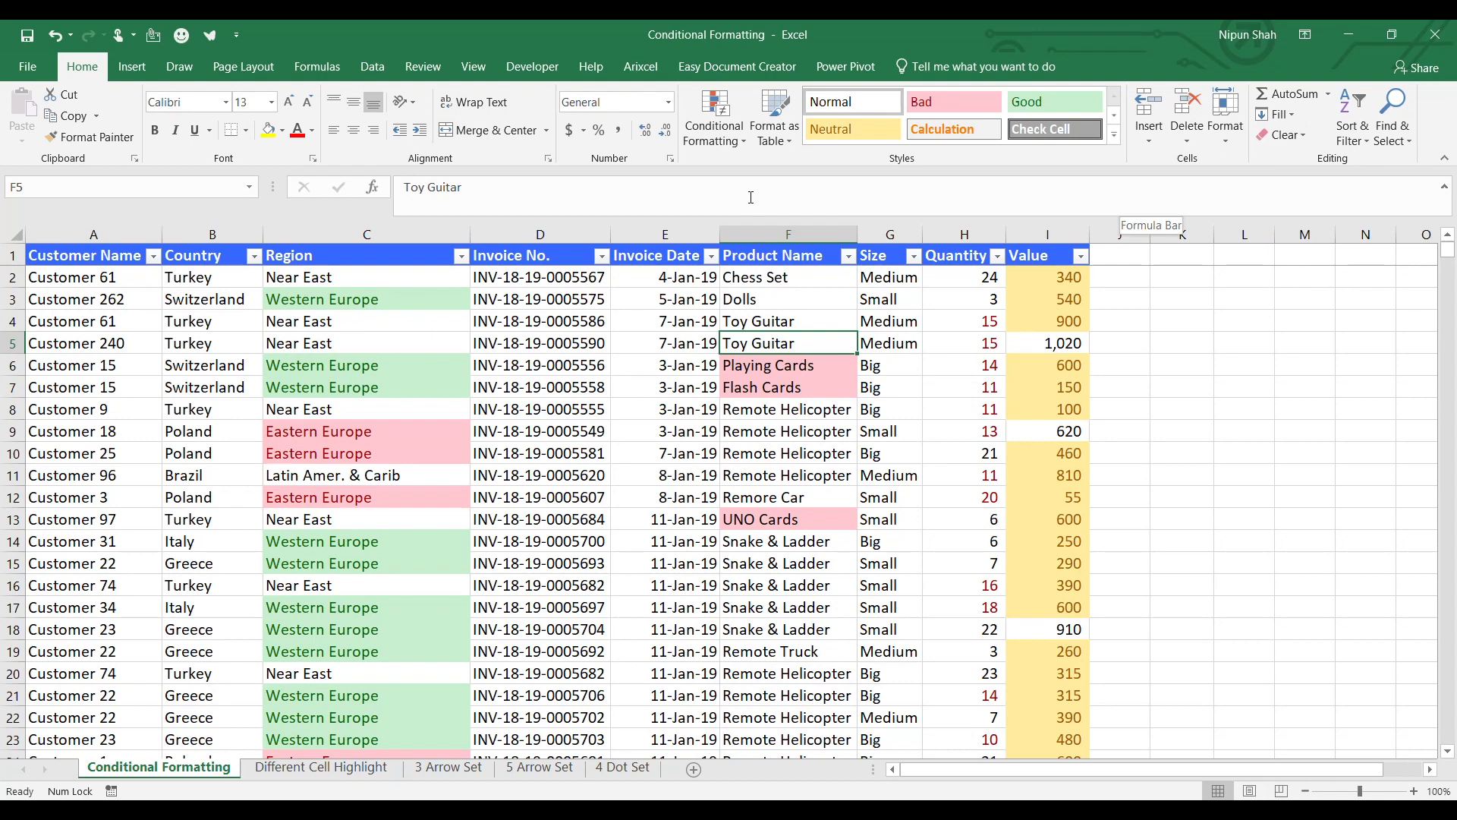
click(714, 121)
click(770, 412)
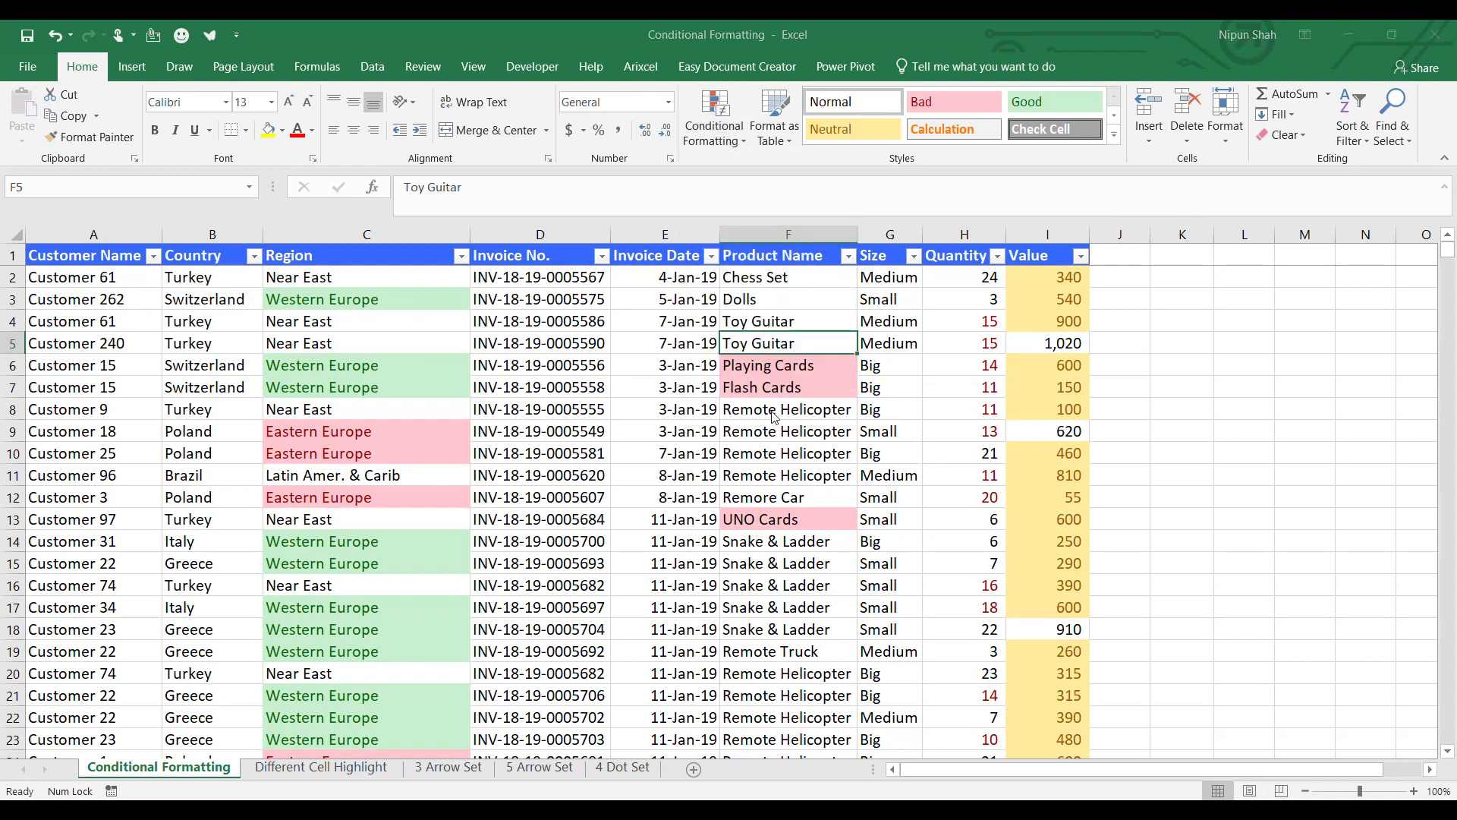
click(669, 393)
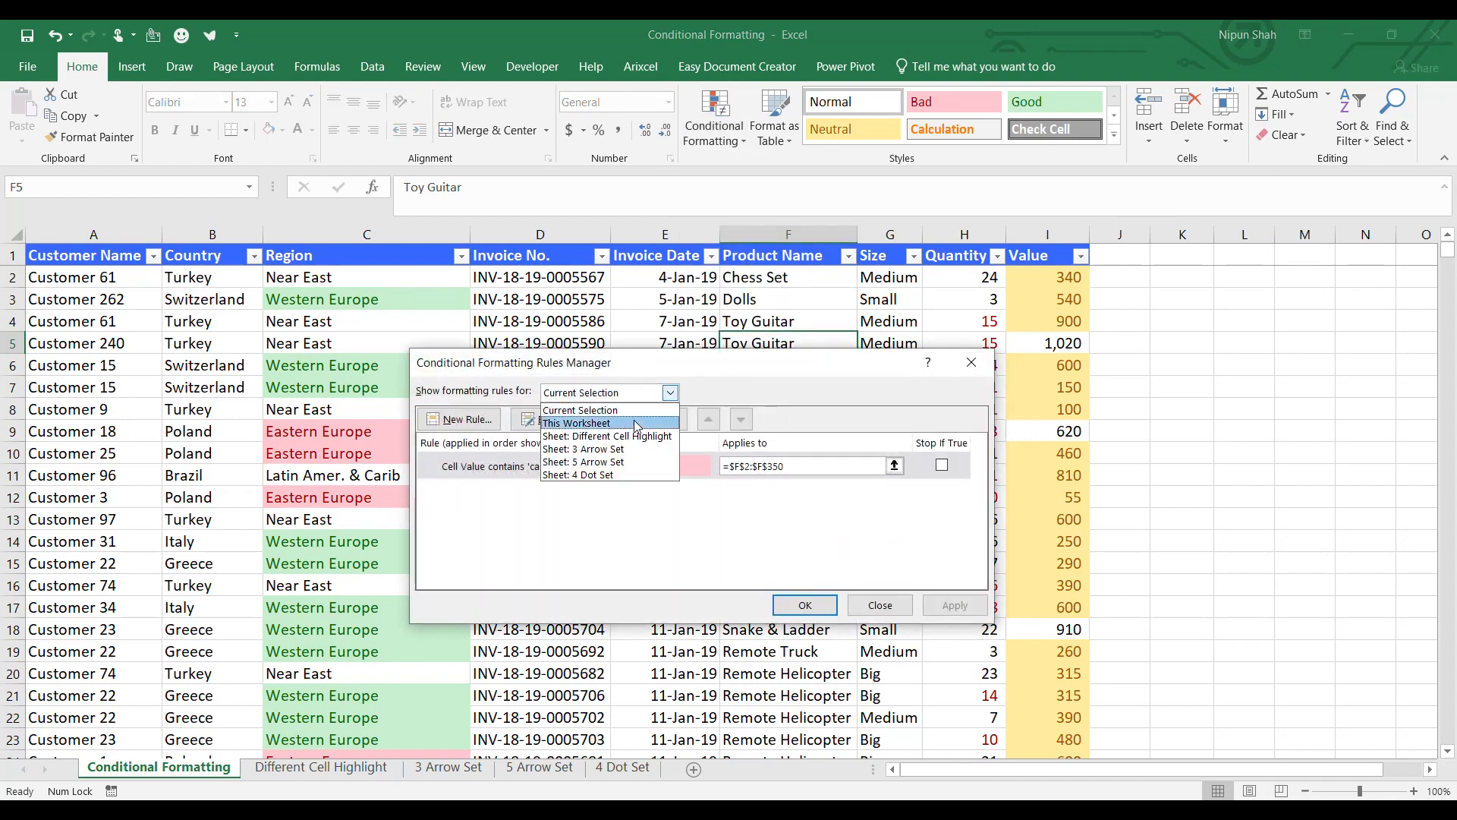
click(636, 423)
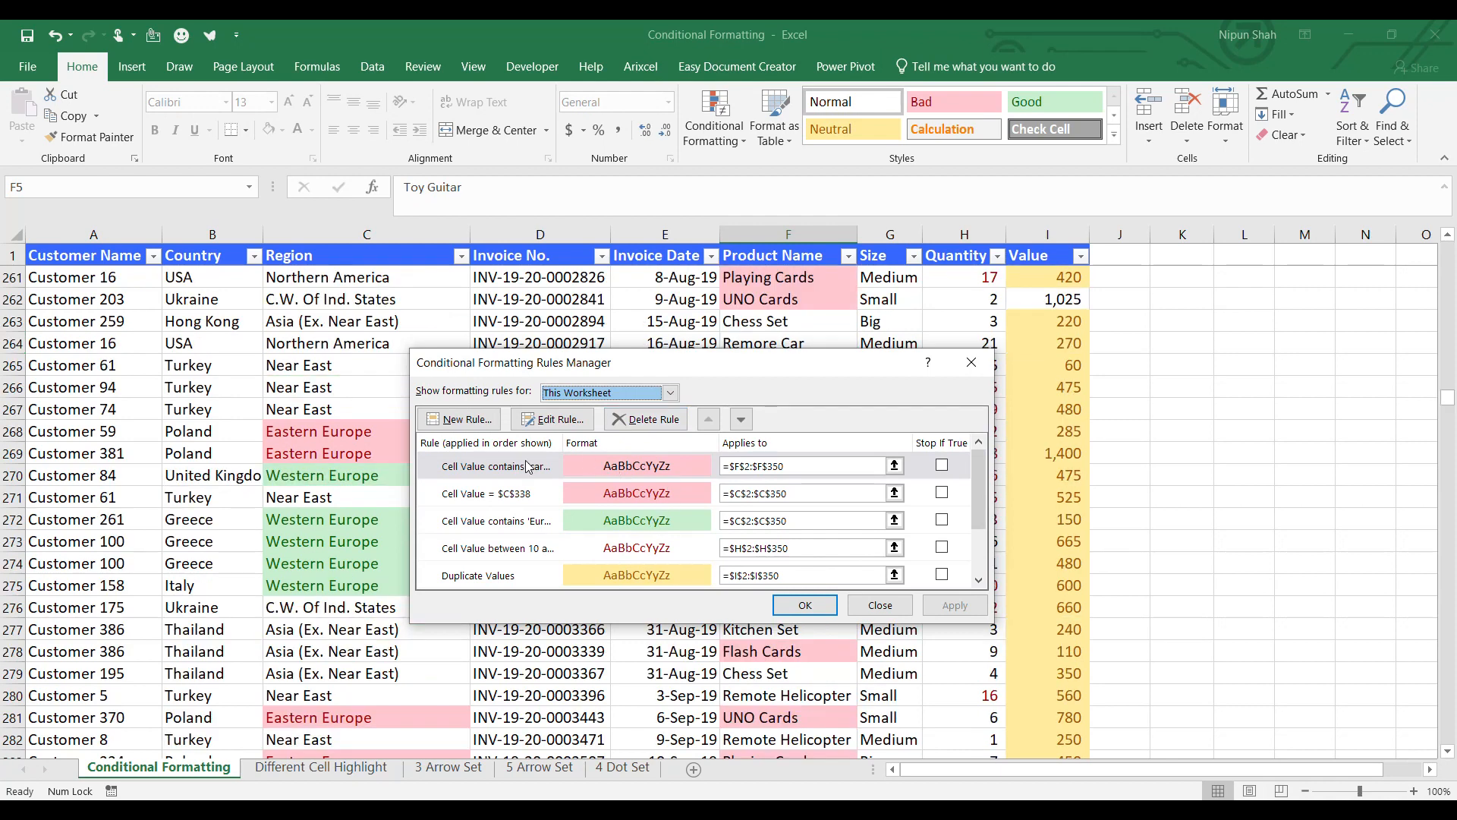
click(529, 466)
click(535, 492)
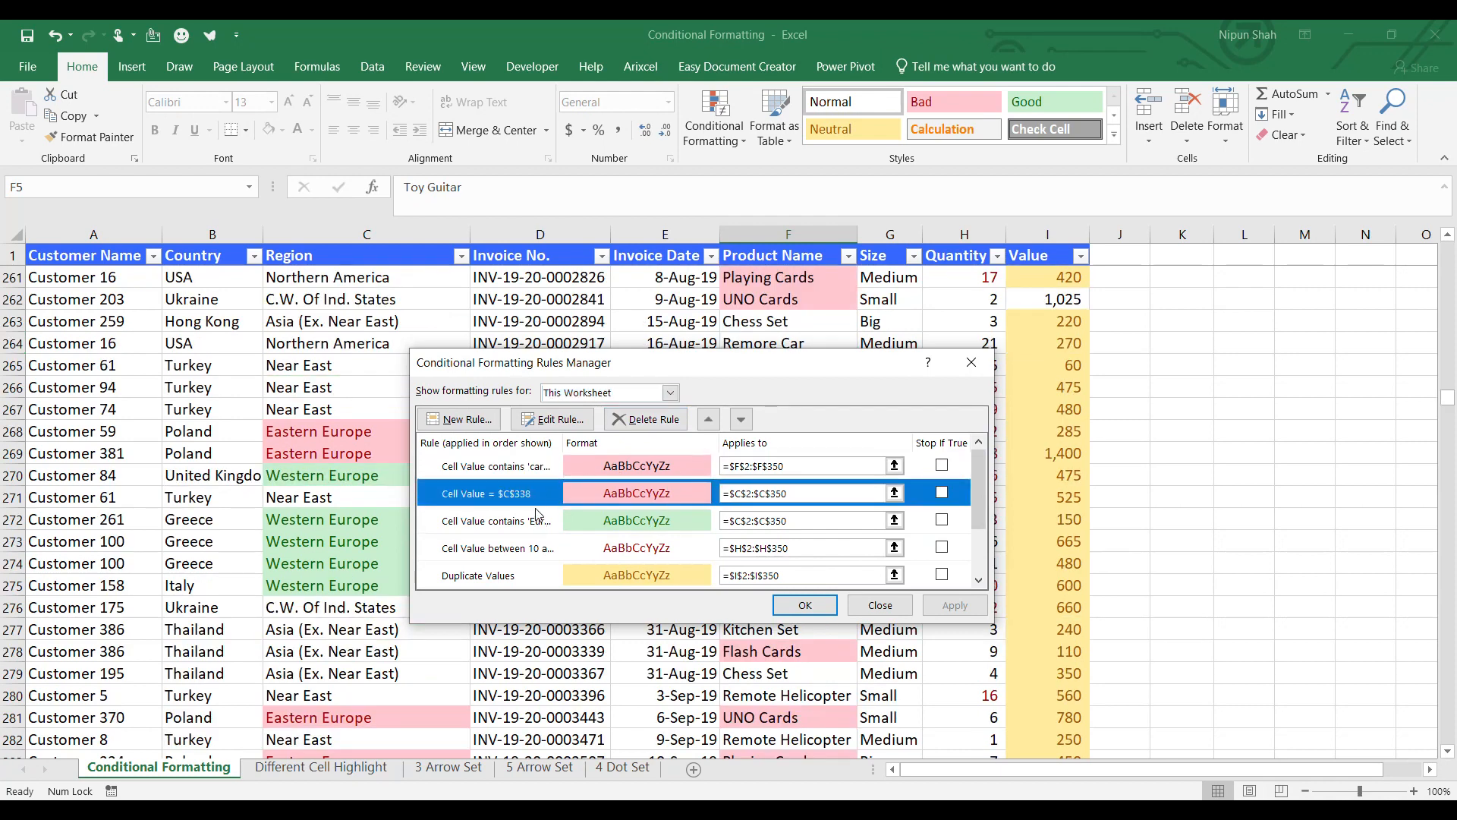
key(Escape)
Step: Clear the conditional formatting rules from the entire sheet, and undo the clearing
click(740, 137)
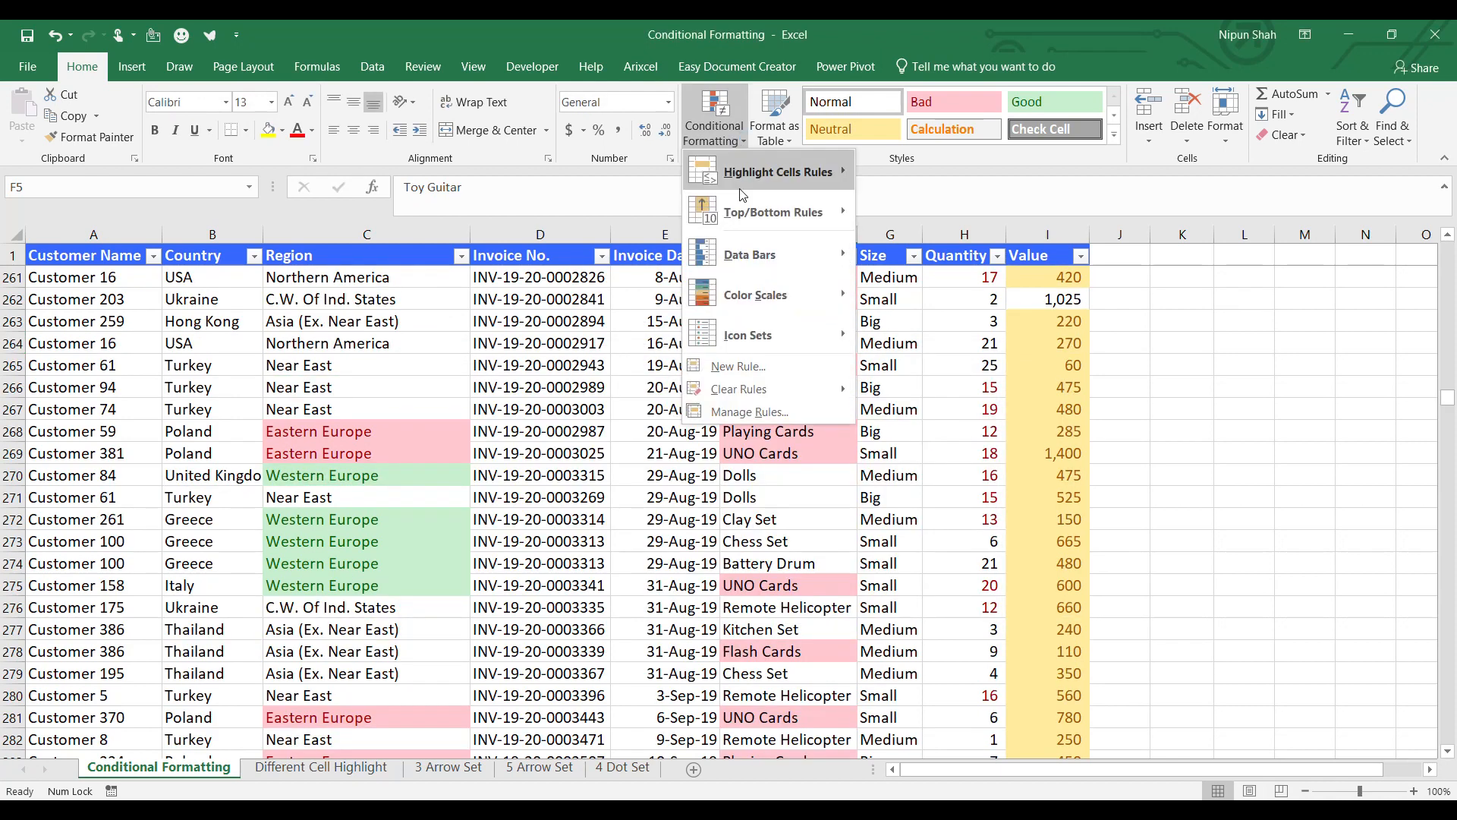
mouse_move(778, 393)
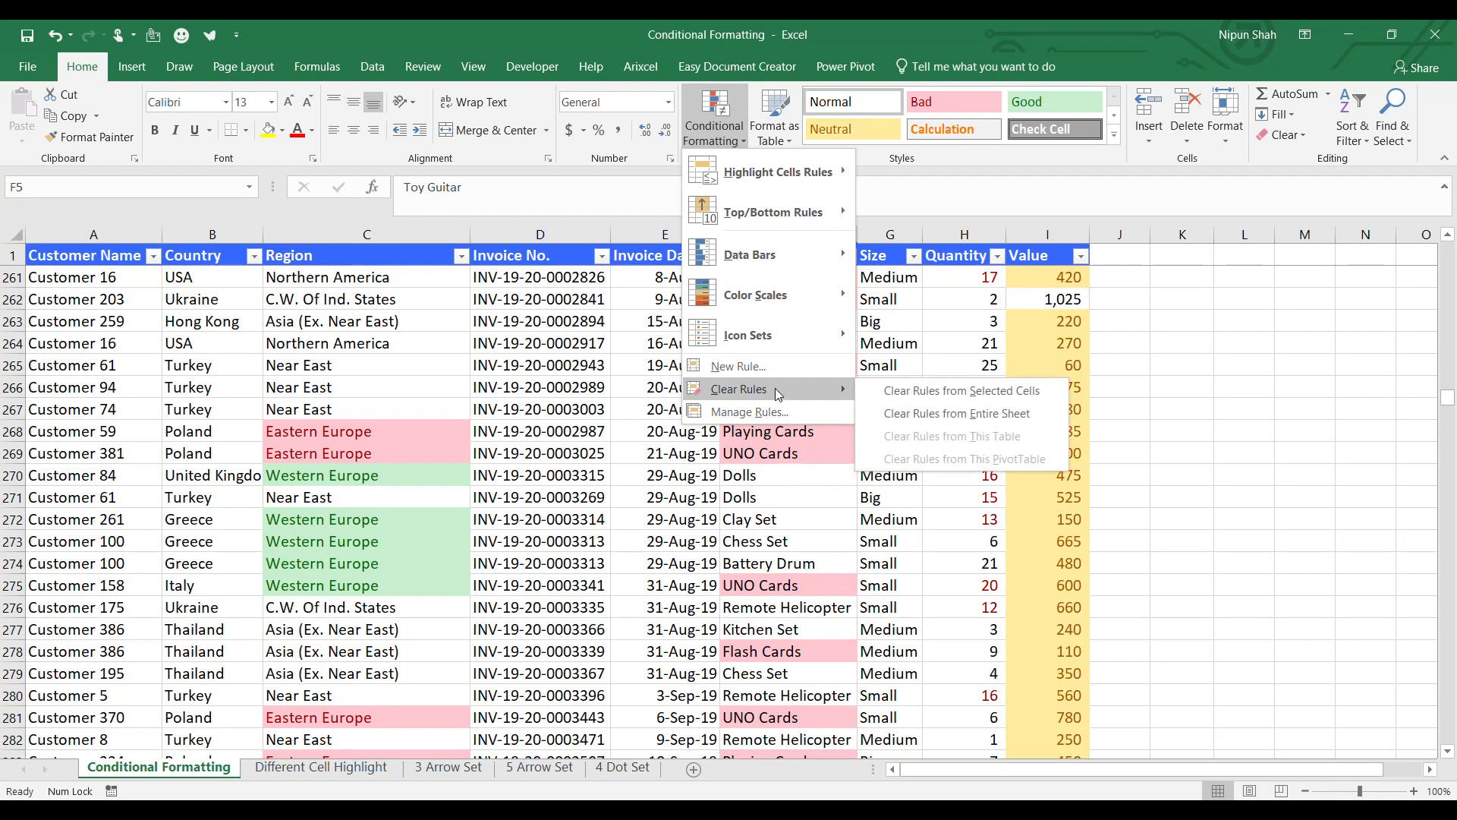
click(987, 420)
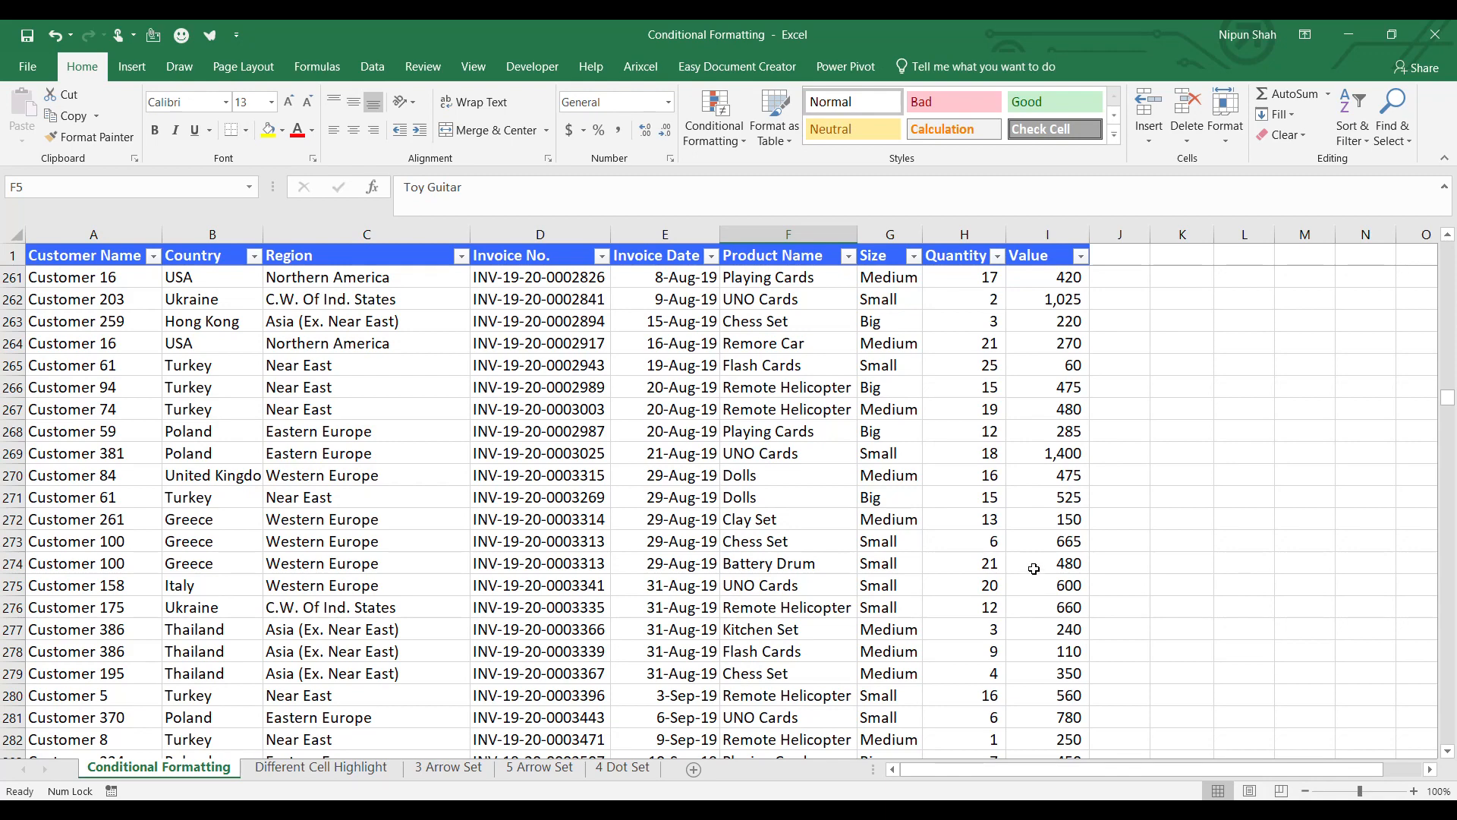
key(ctrl+z)
Step: Clear the conditional formatting rules from all entries in the Value column only
key(Down)
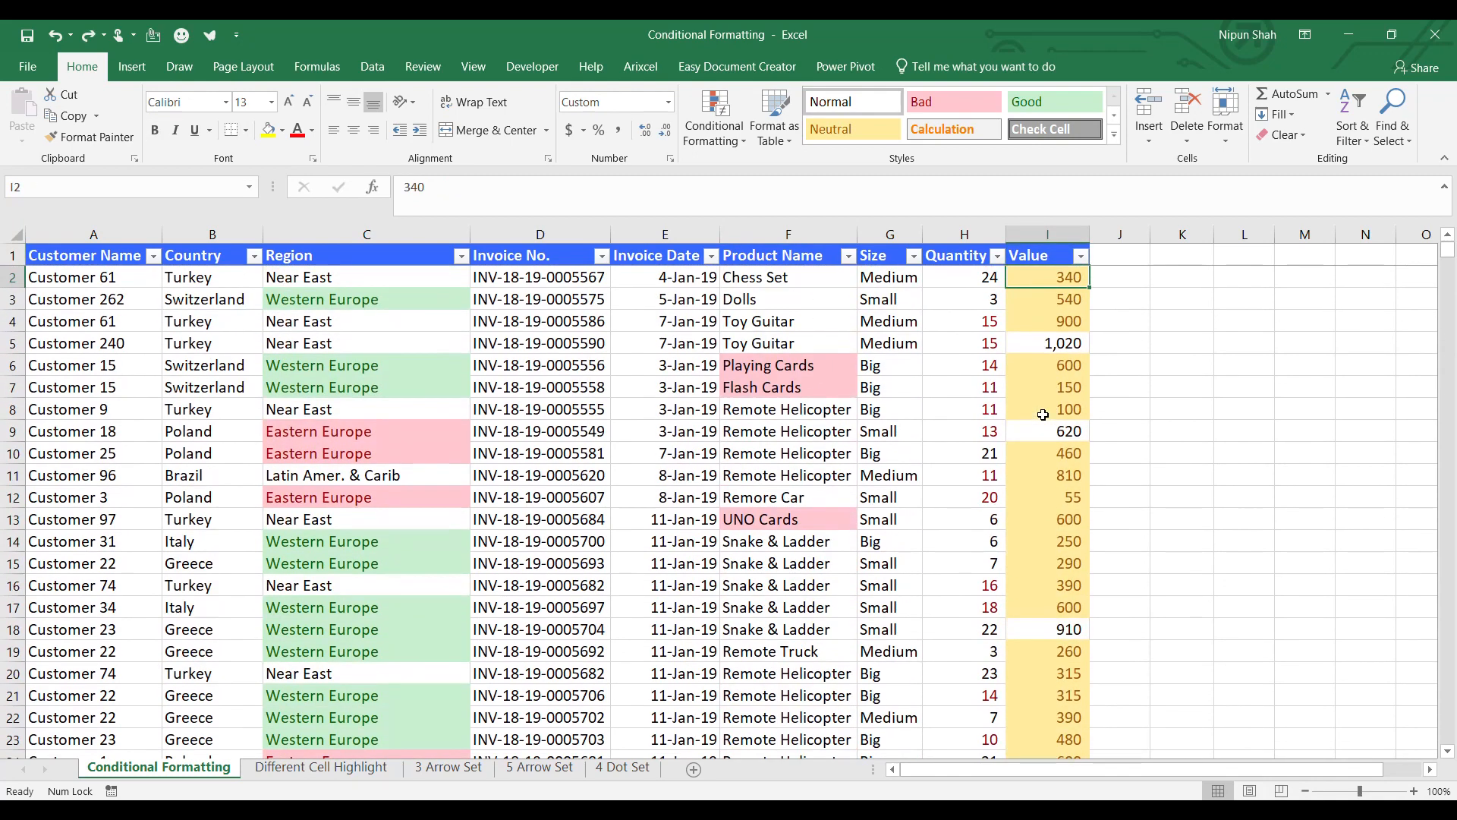
key(ctrl+shift+Down)
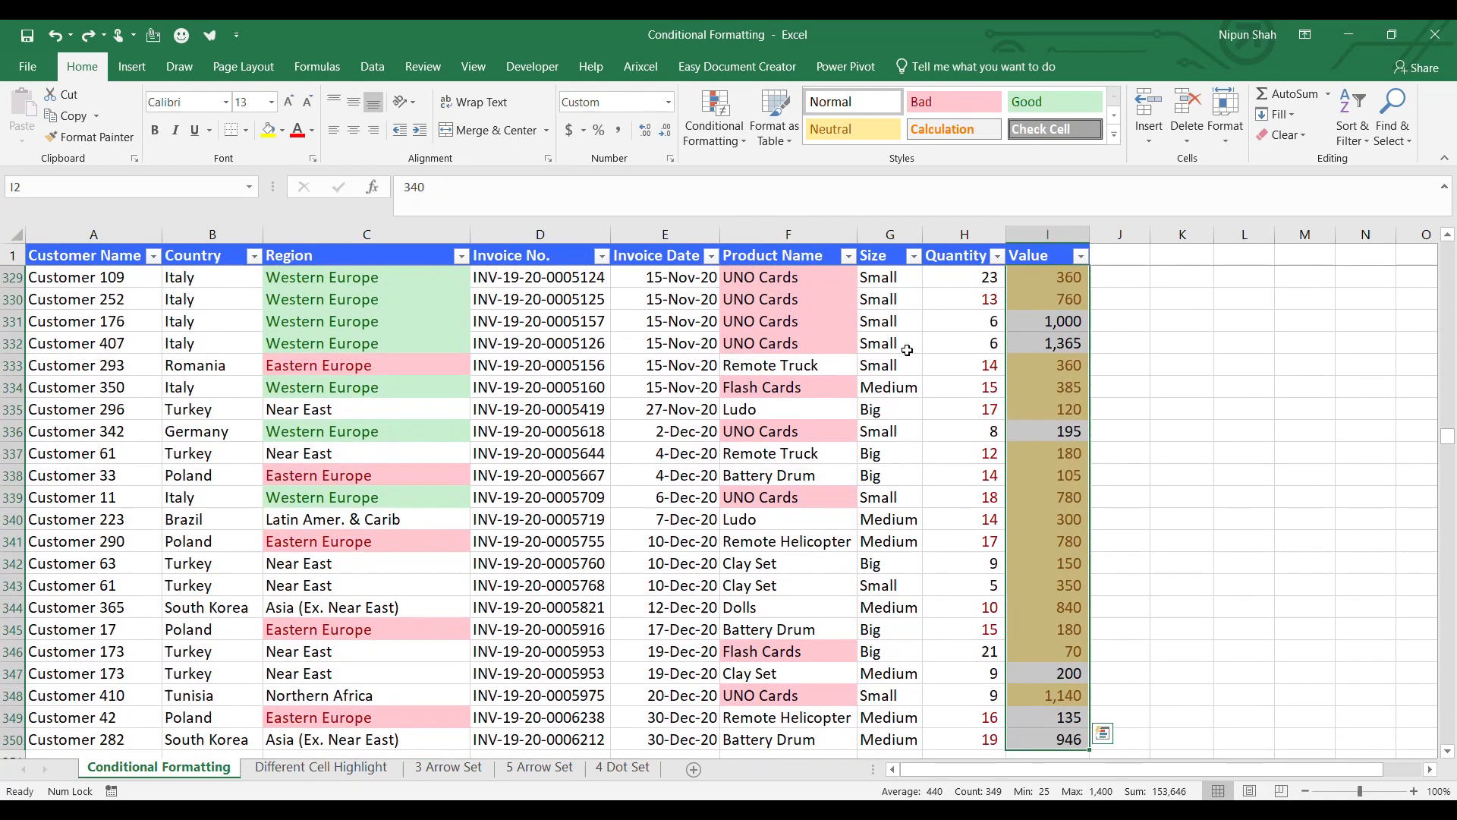
click(723, 140)
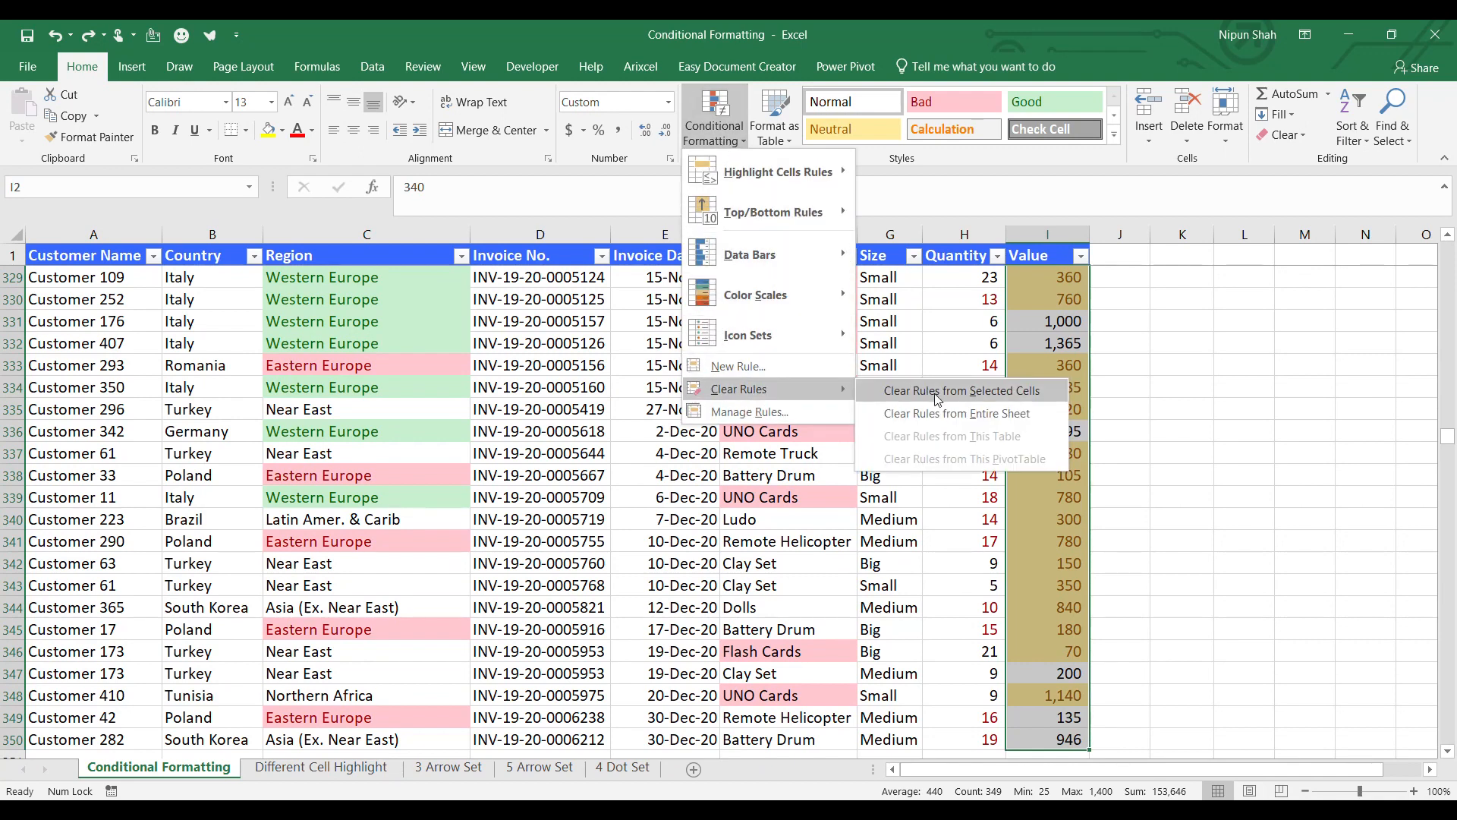
click(937, 399)
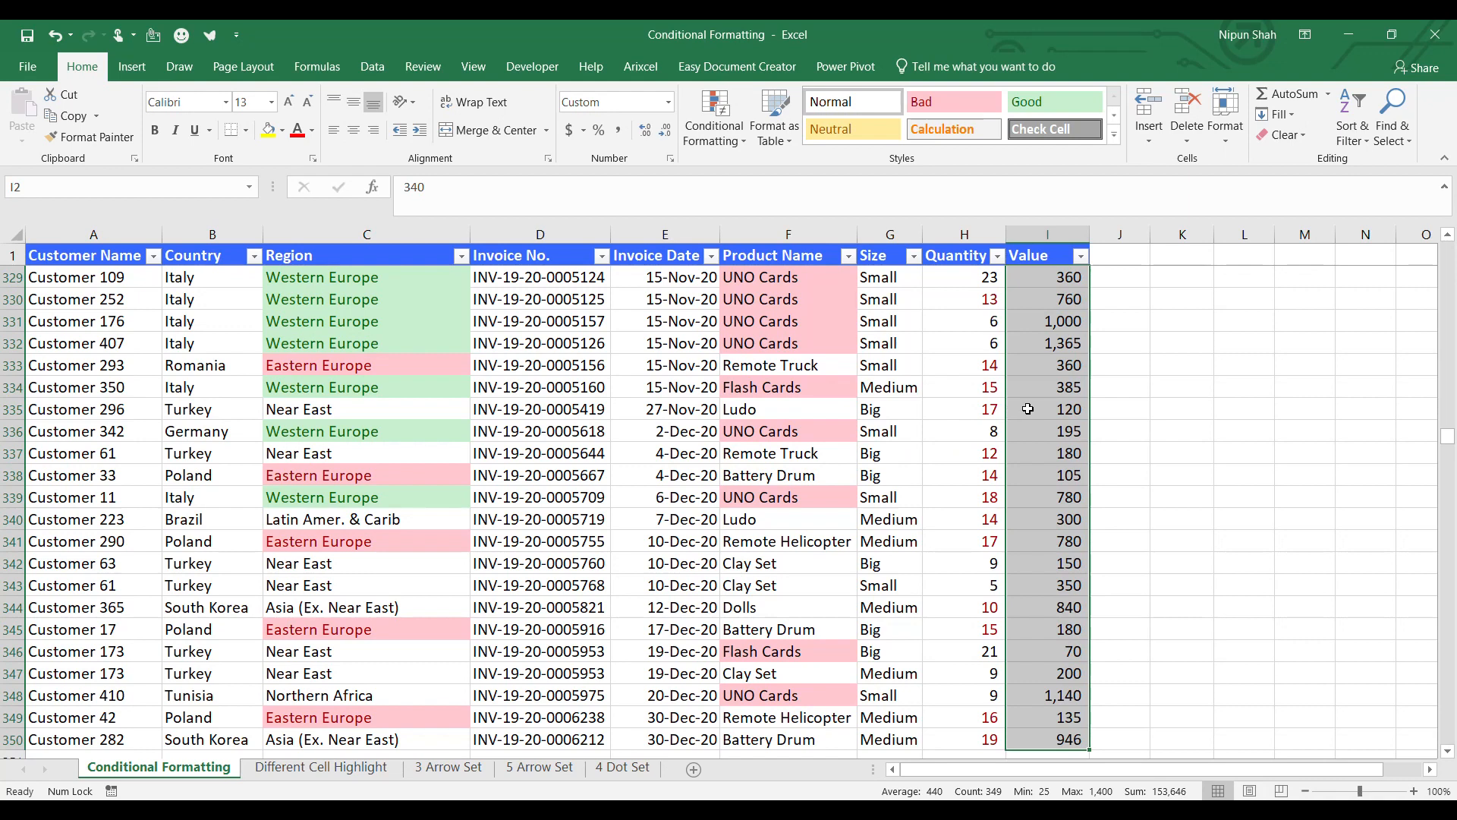
click(1009, 394)
key(ctrl+Up)
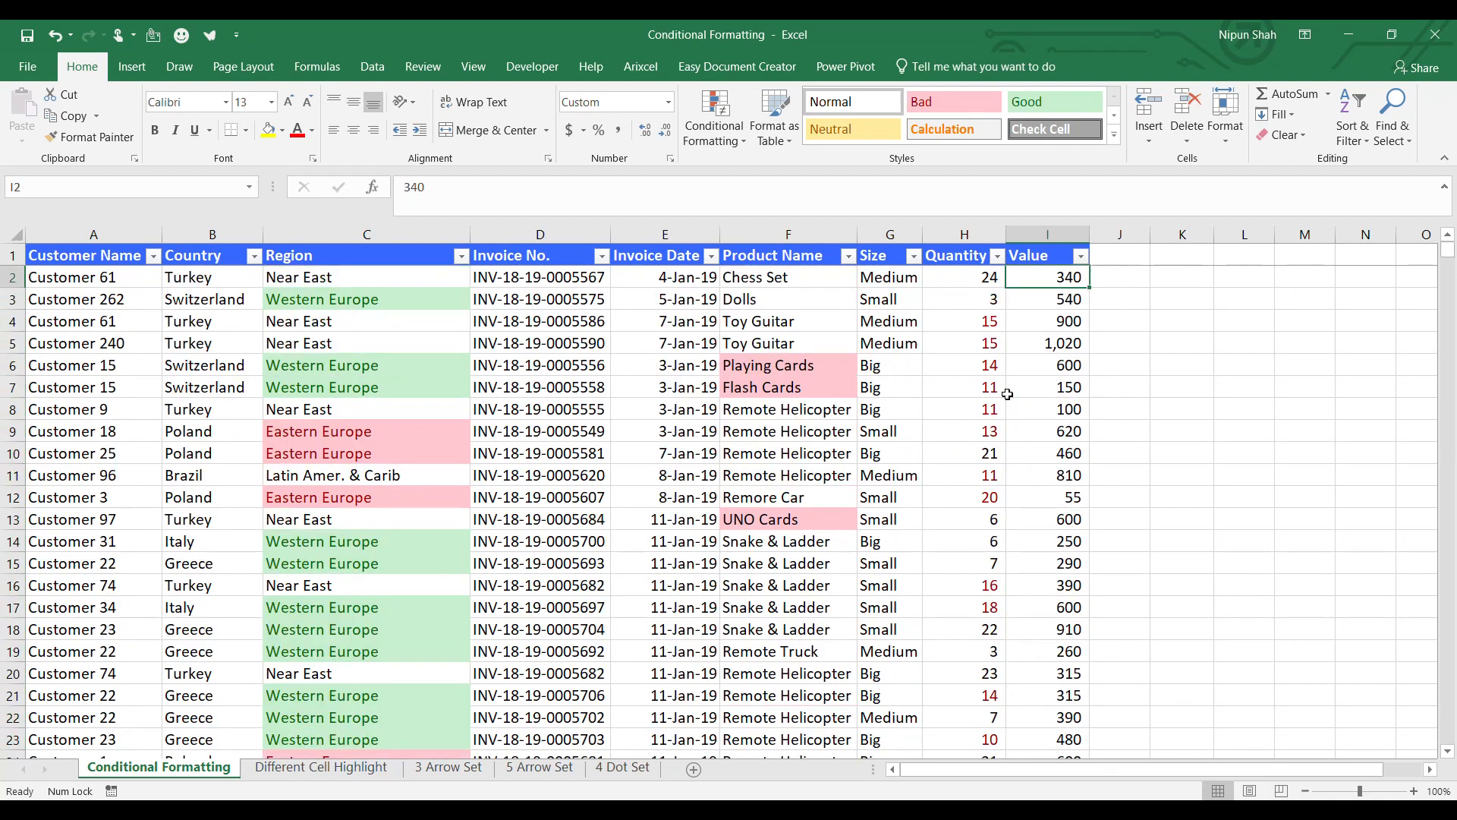
Step: Highlight the top 10 items among all entries in the Value column with Light Red Fill with Dark Red Text
click(719, 131)
mouse_move(740, 219)
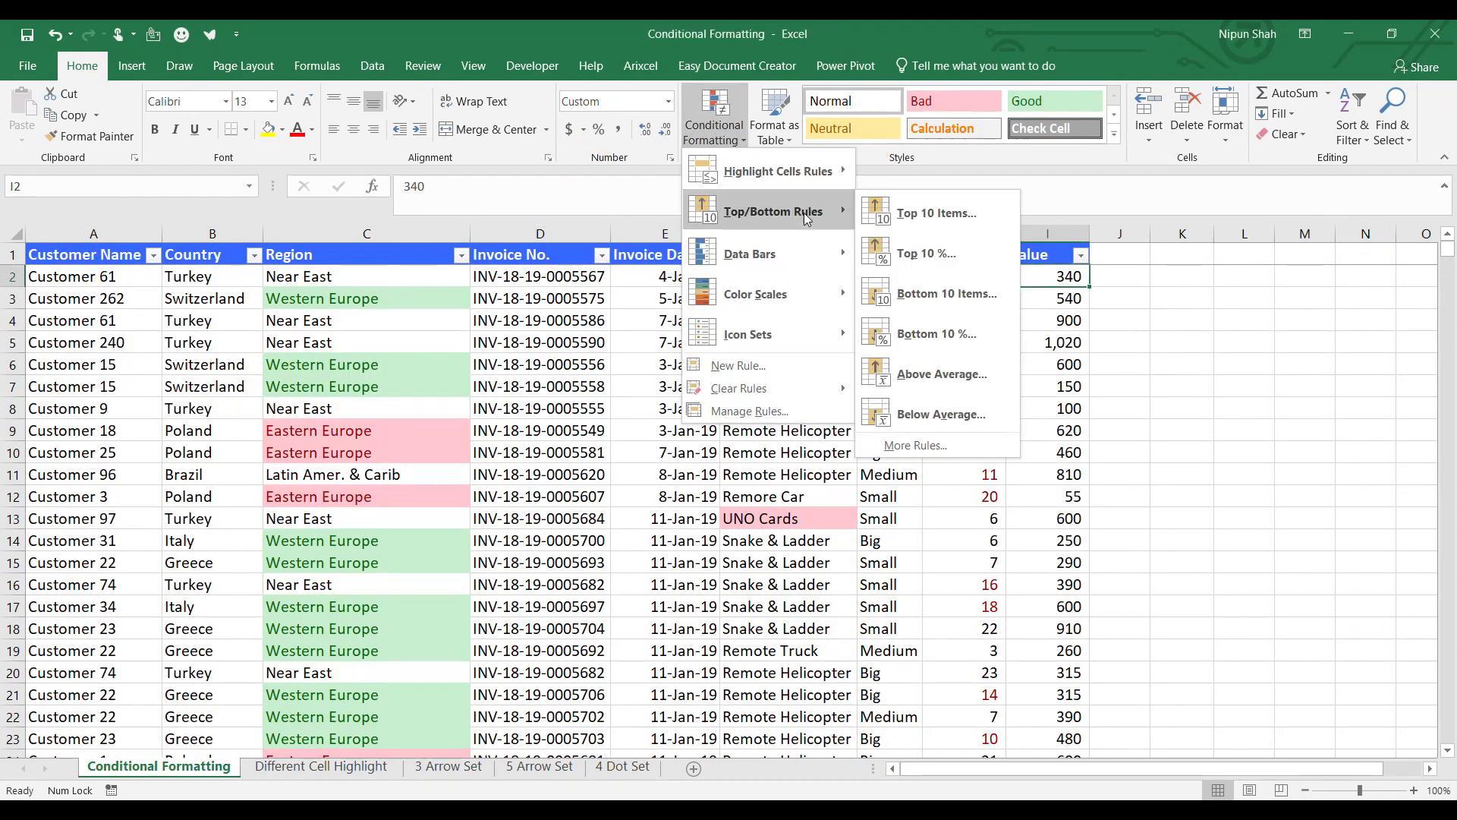
click(1056, 260)
click(1055, 259)
key(Down)
key(ctrl+shift+Down)
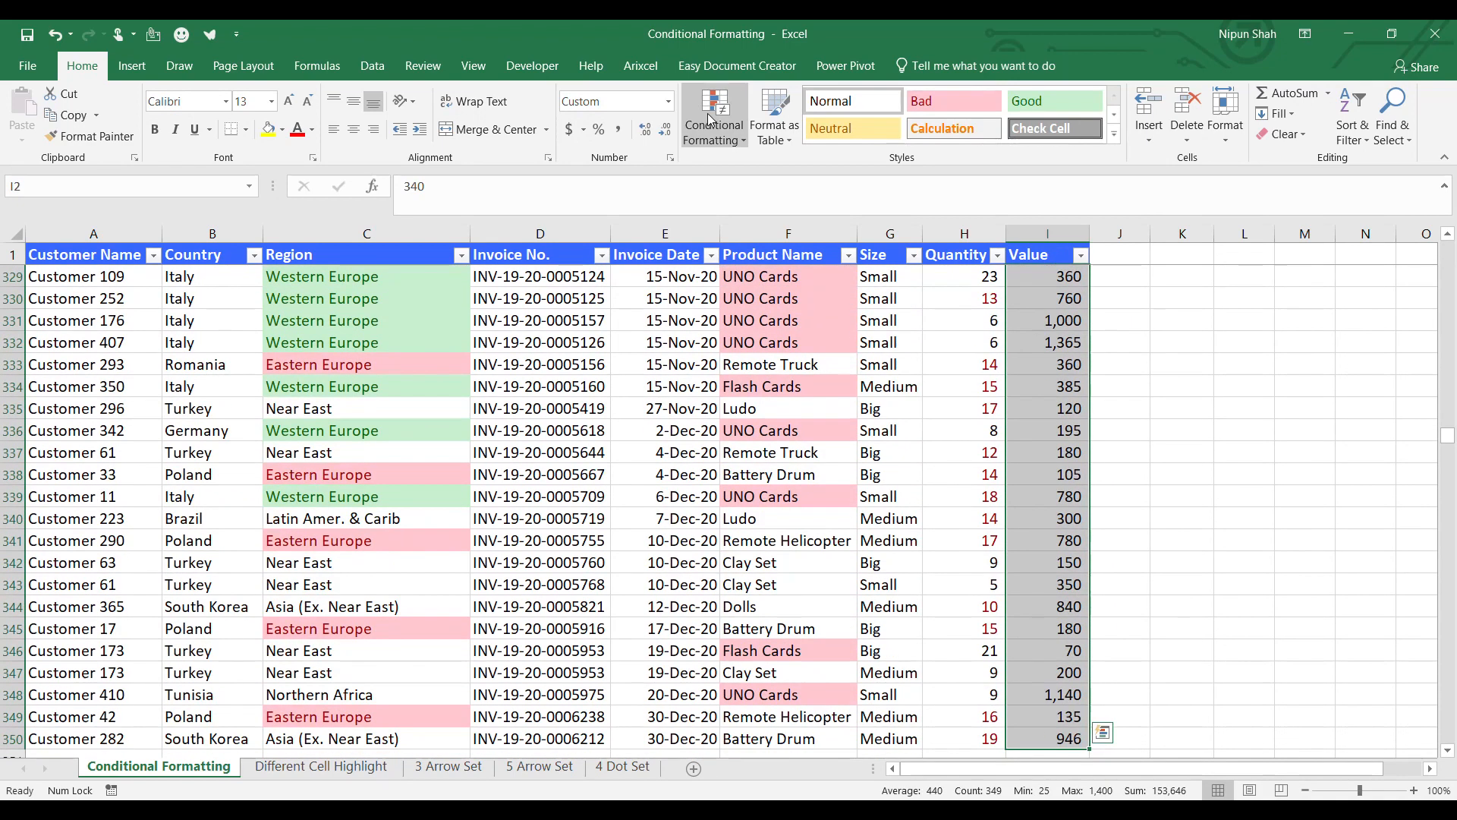
click(707, 112)
mouse_move(799, 214)
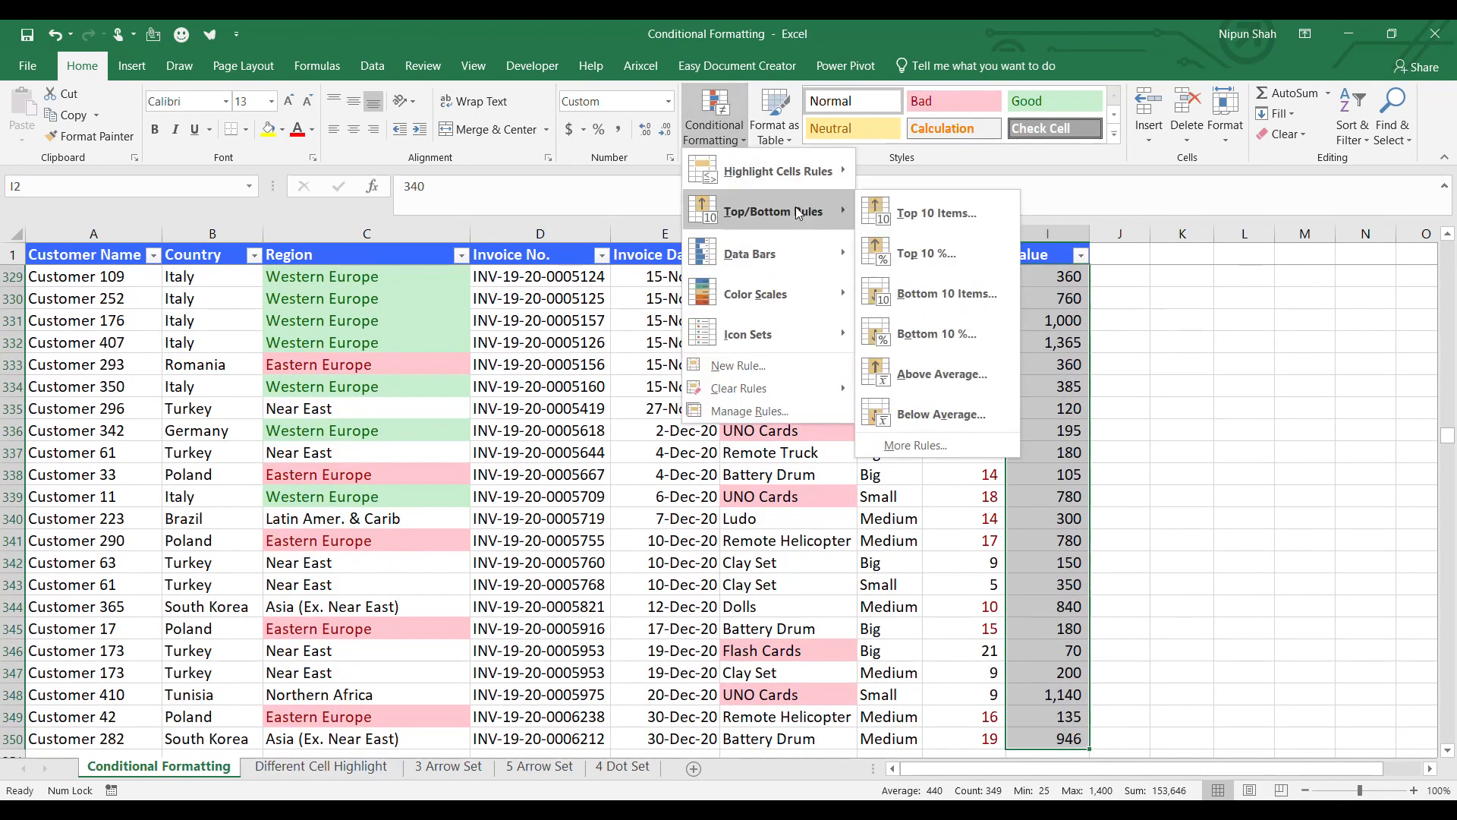
click(930, 214)
click(755, 504)
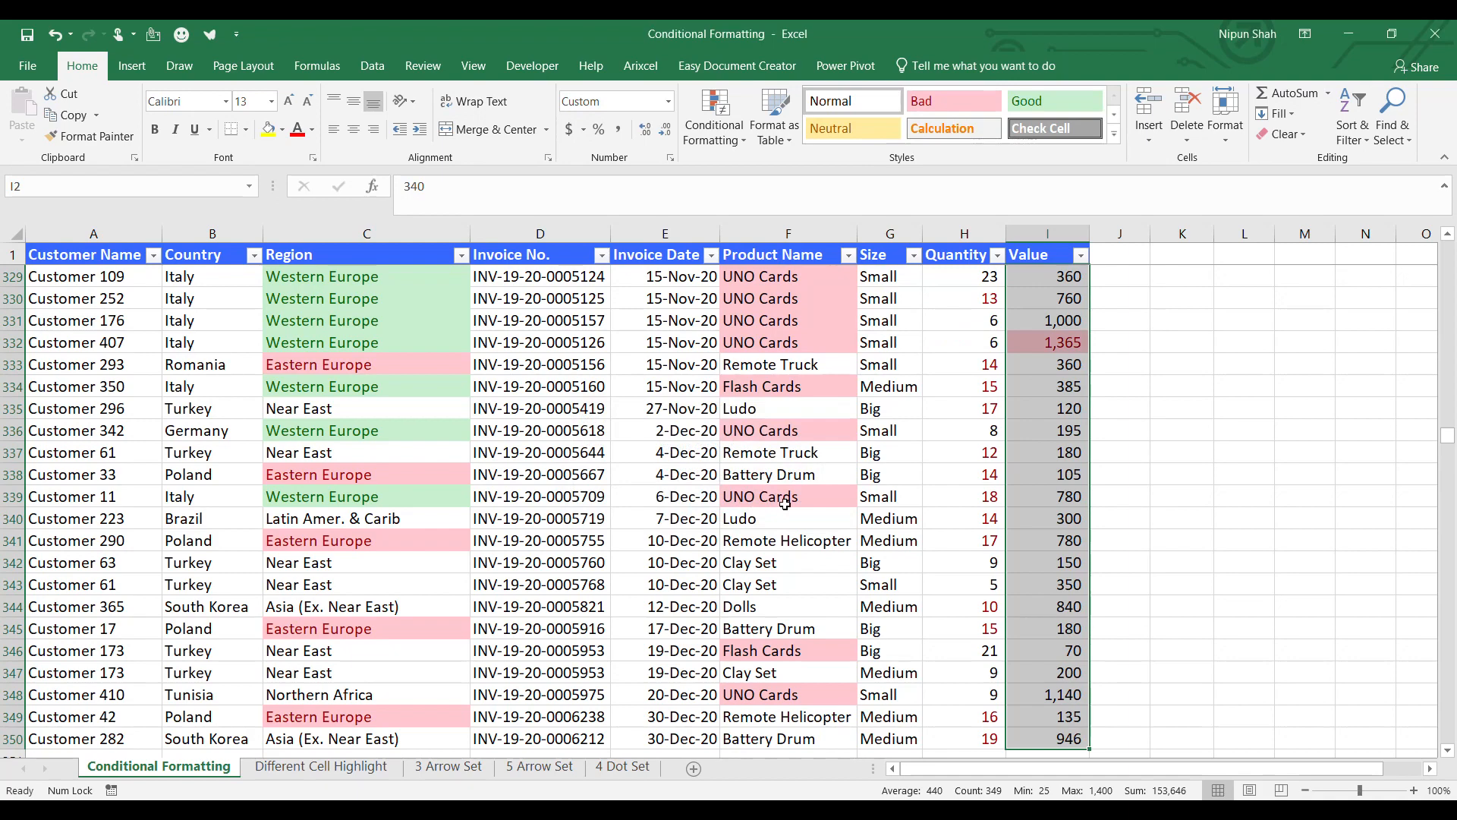
Step: Filter the Value column by the light red cell color, and undo the filter and the top 10 rule
click(1028, 394)
scroll(1061, 428, down, 3)
scroll(1062, 428, up, 20)
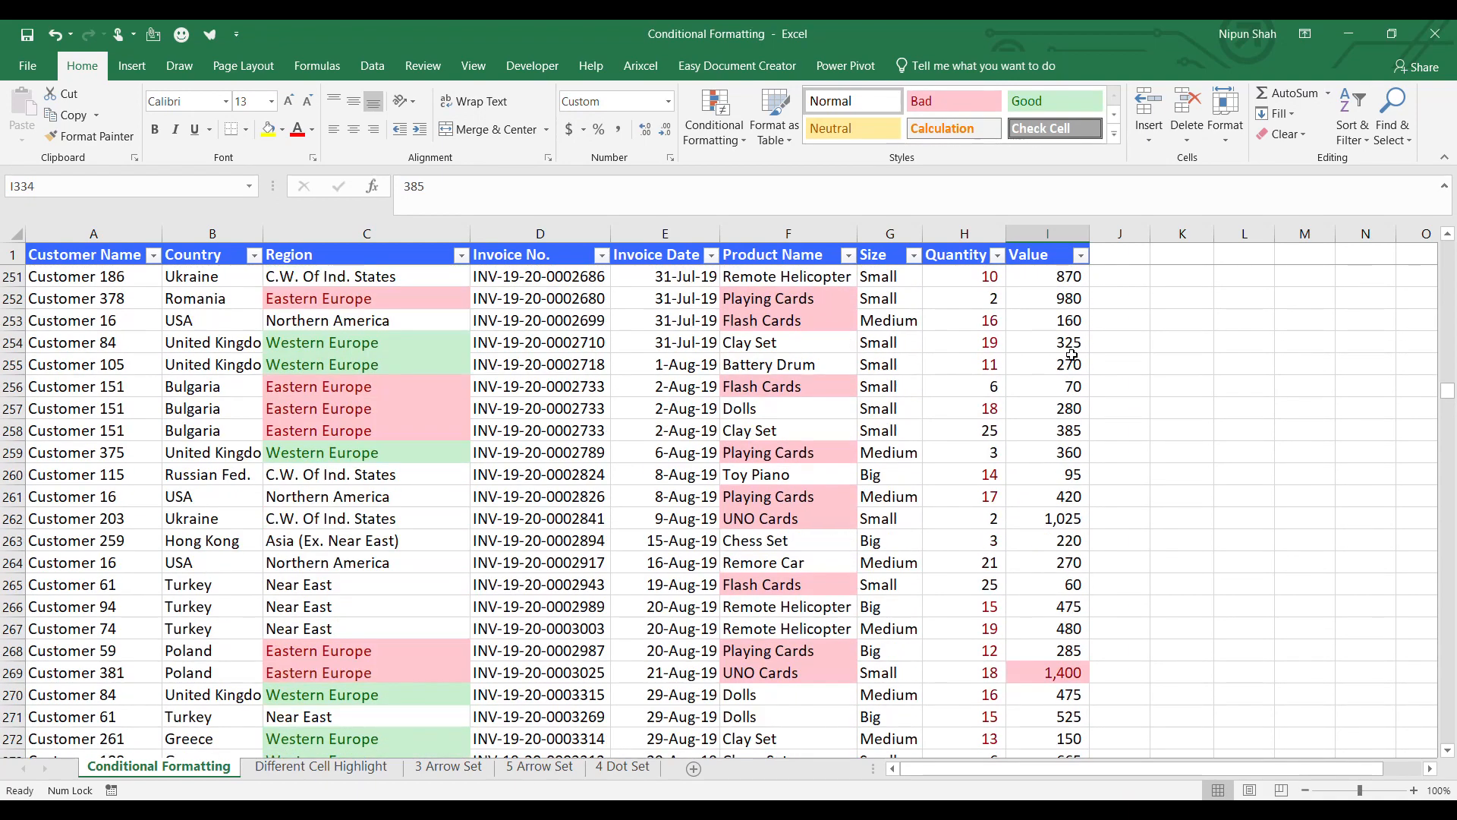
click(1080, 255)
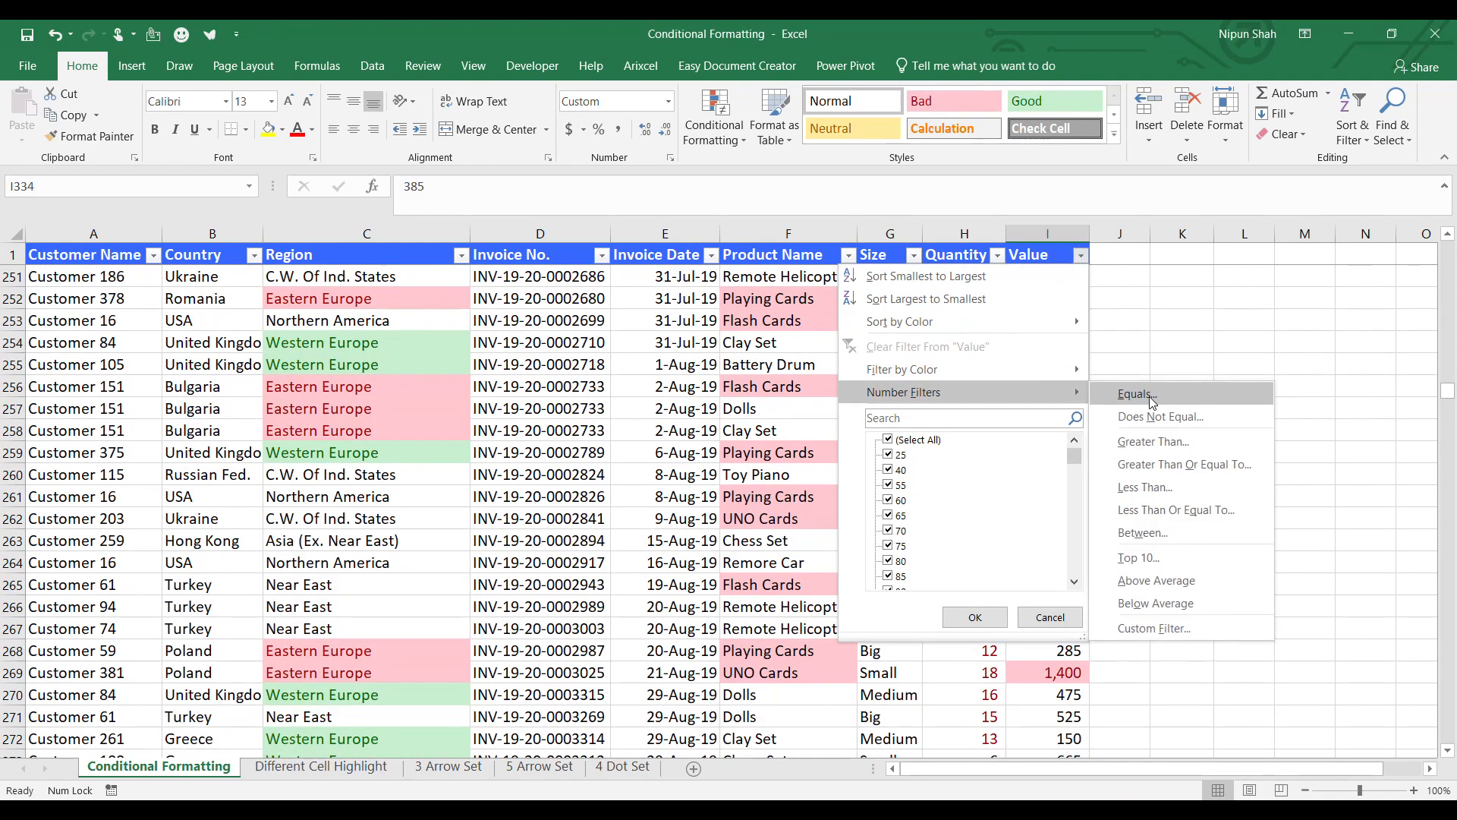
mouse_move(991, 366)
click(1156, 393)
key(ctrl+z)
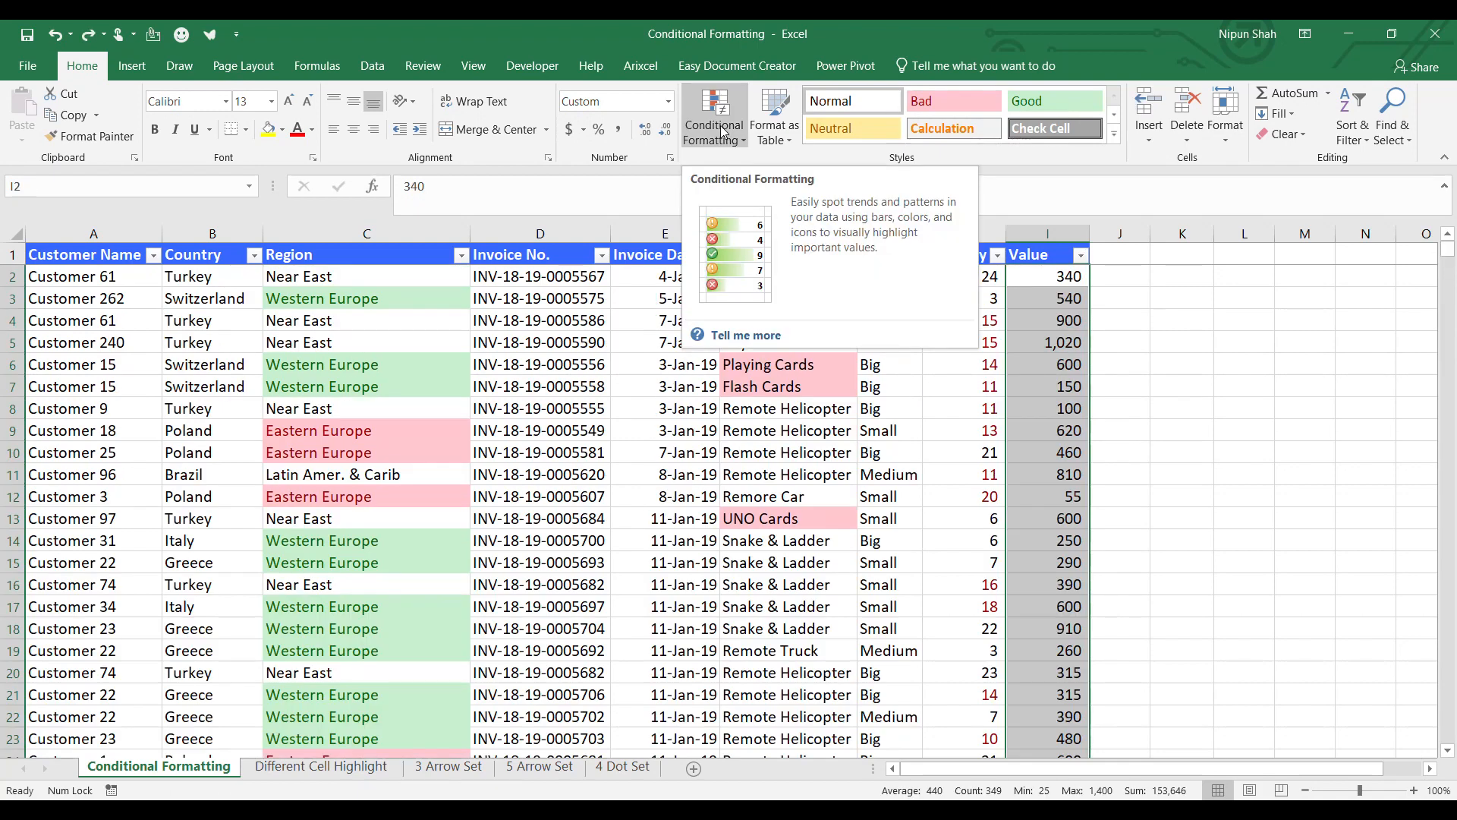
Step: Apply a top items rule with a changed item count and Light Red Fill with Dark Red Text to the Value column, and undo it
click(722, 132)
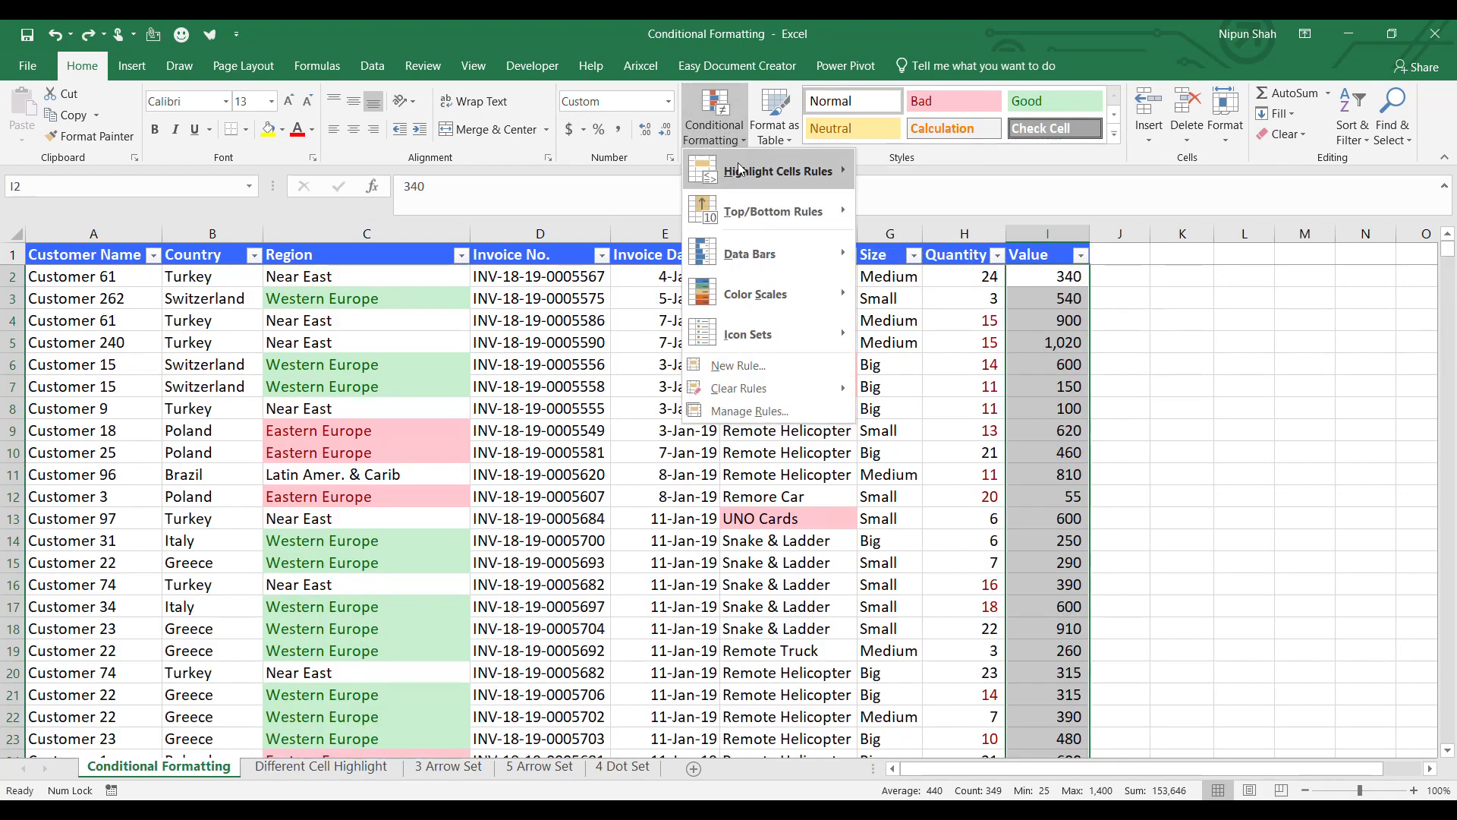
mouse_move(768, 210)
click(935, 213)
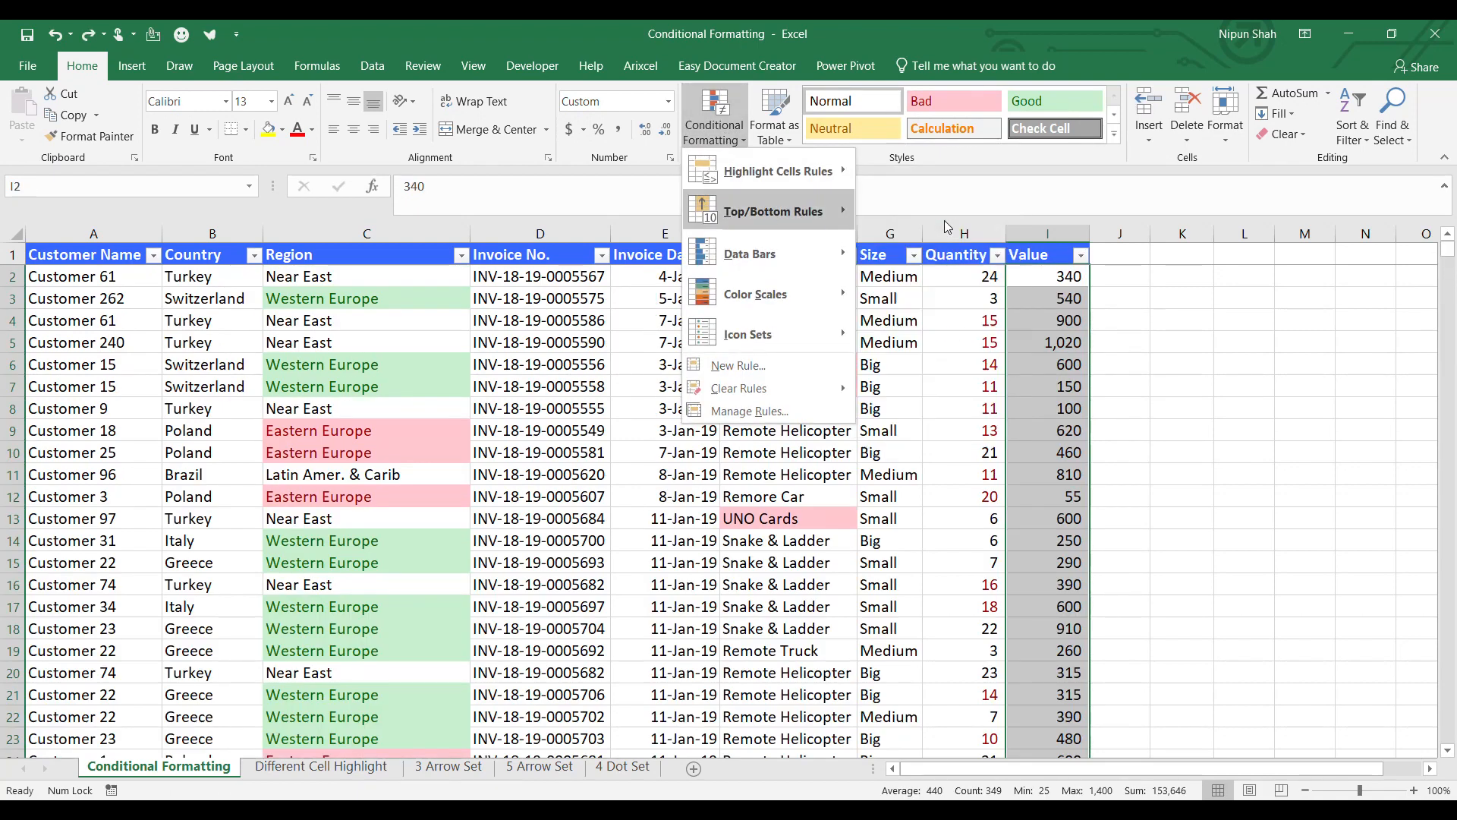
text(1)
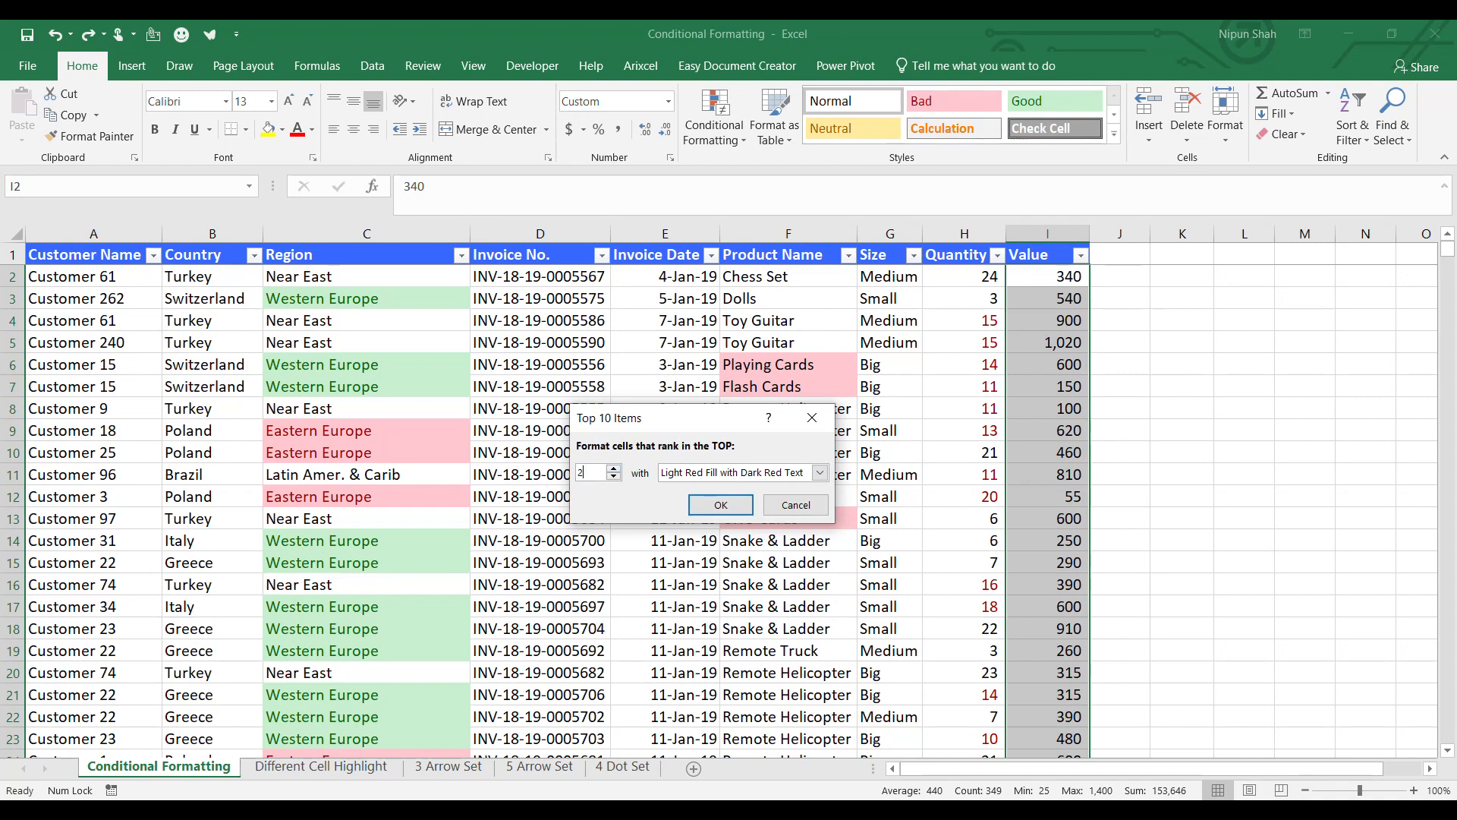
click(720, 505)
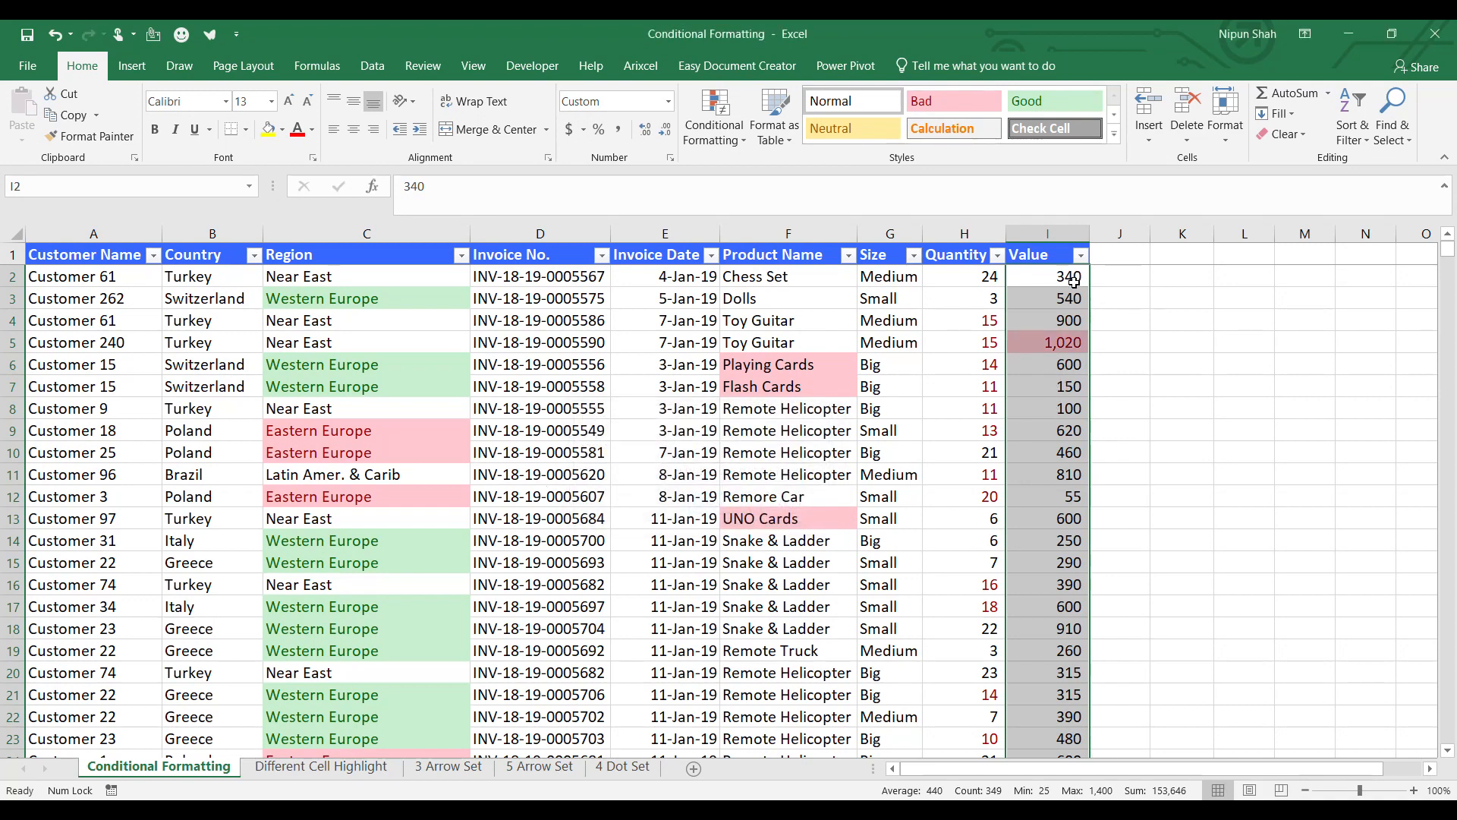
key(ctrl+z)
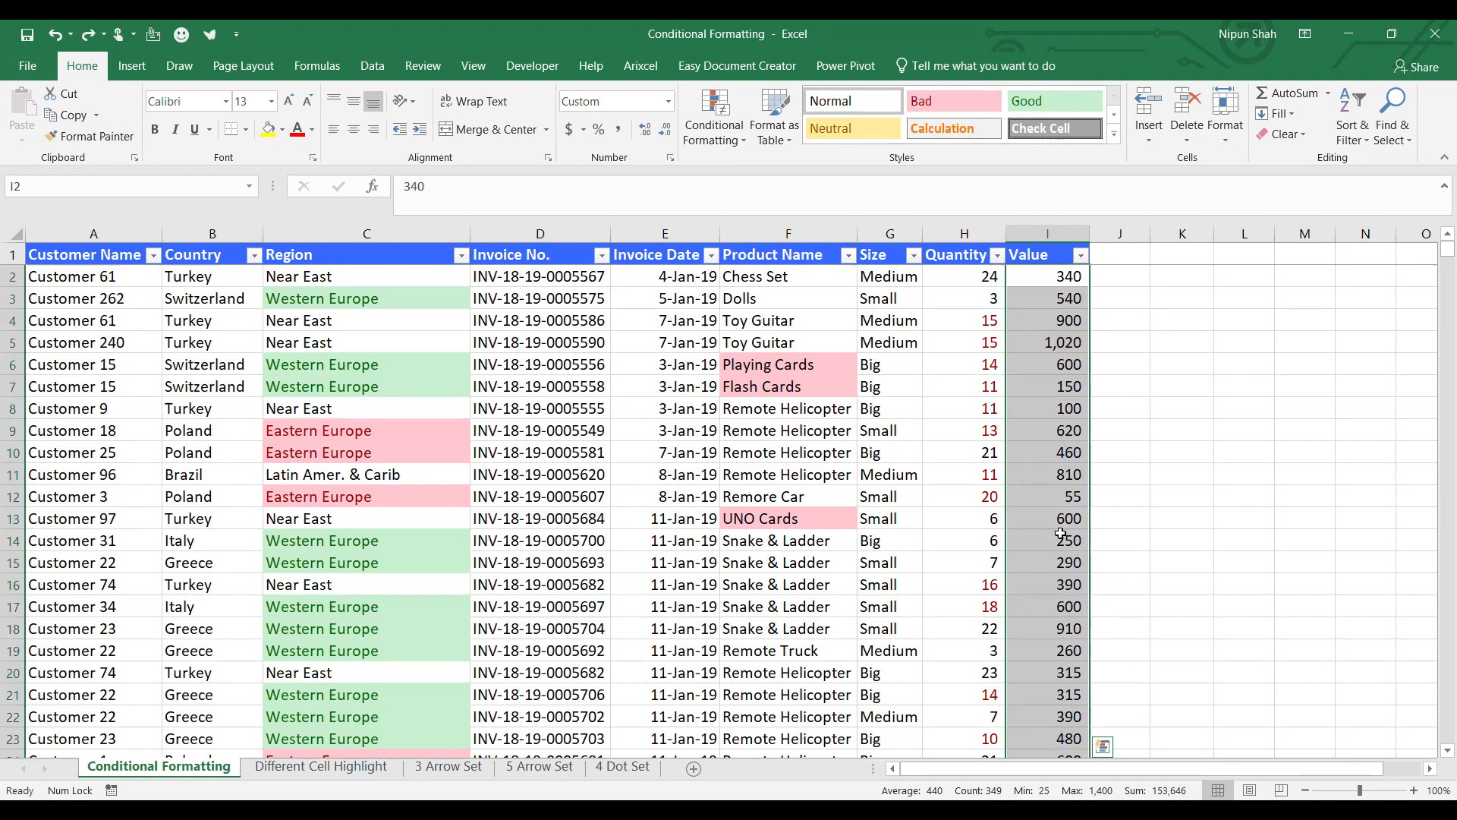
Step: Highlight the bottom 15 items in the Value column with Light Red Fill with Dark Red Text
click(715, 125)
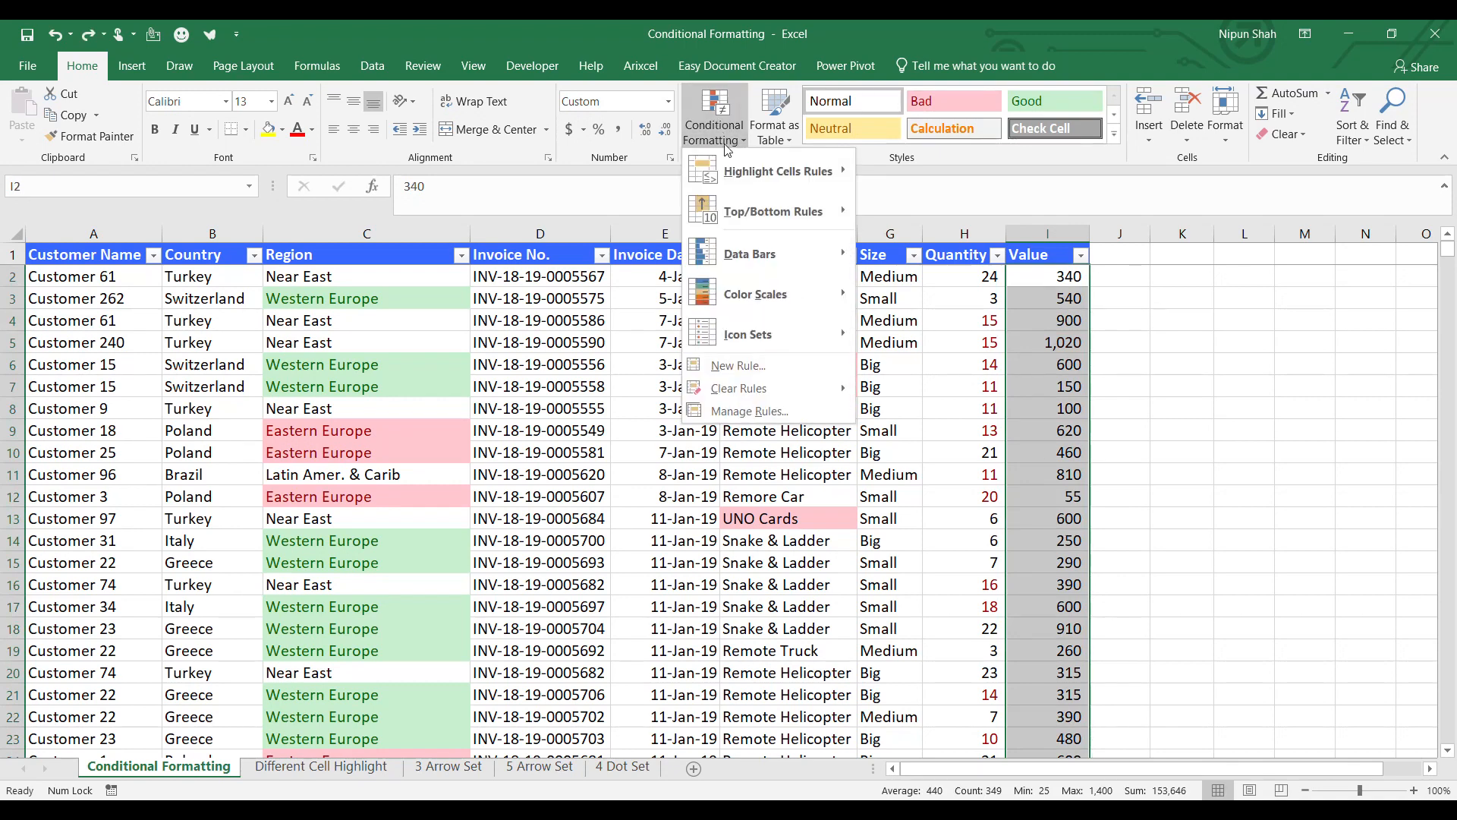
mouse_move(766, 208)
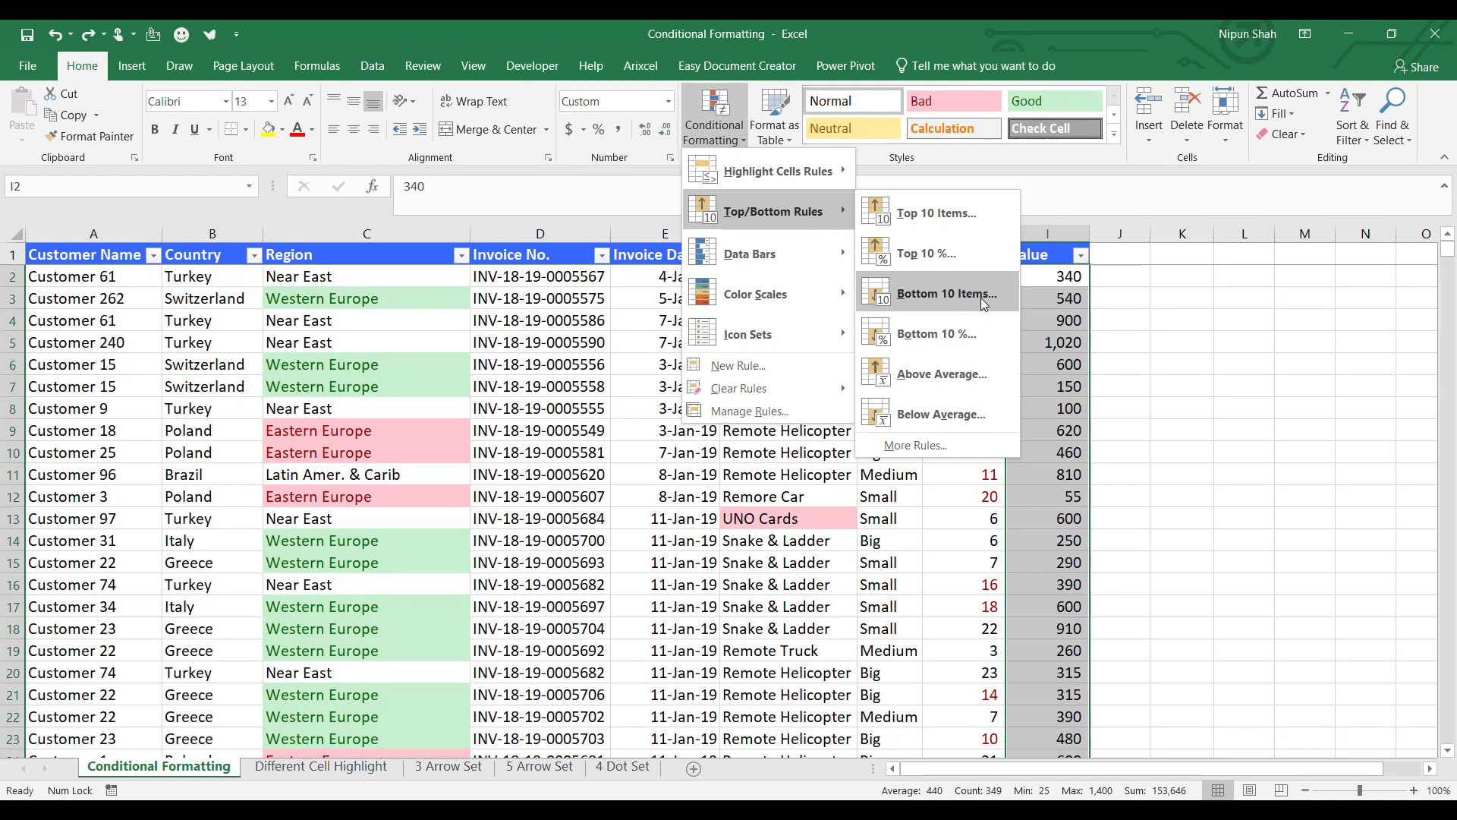
click(947, 294)
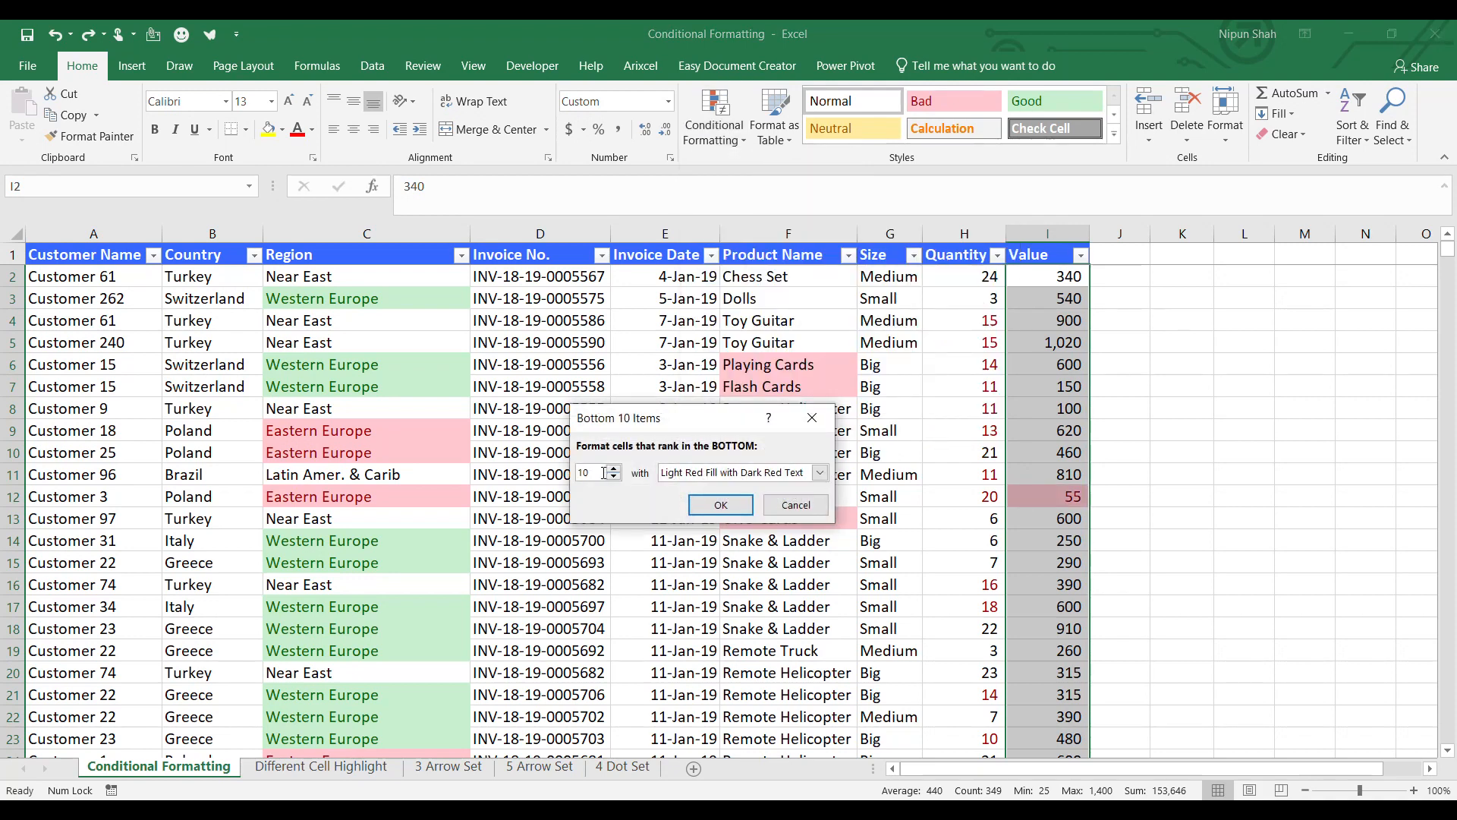
text(15)
click(721, 505)
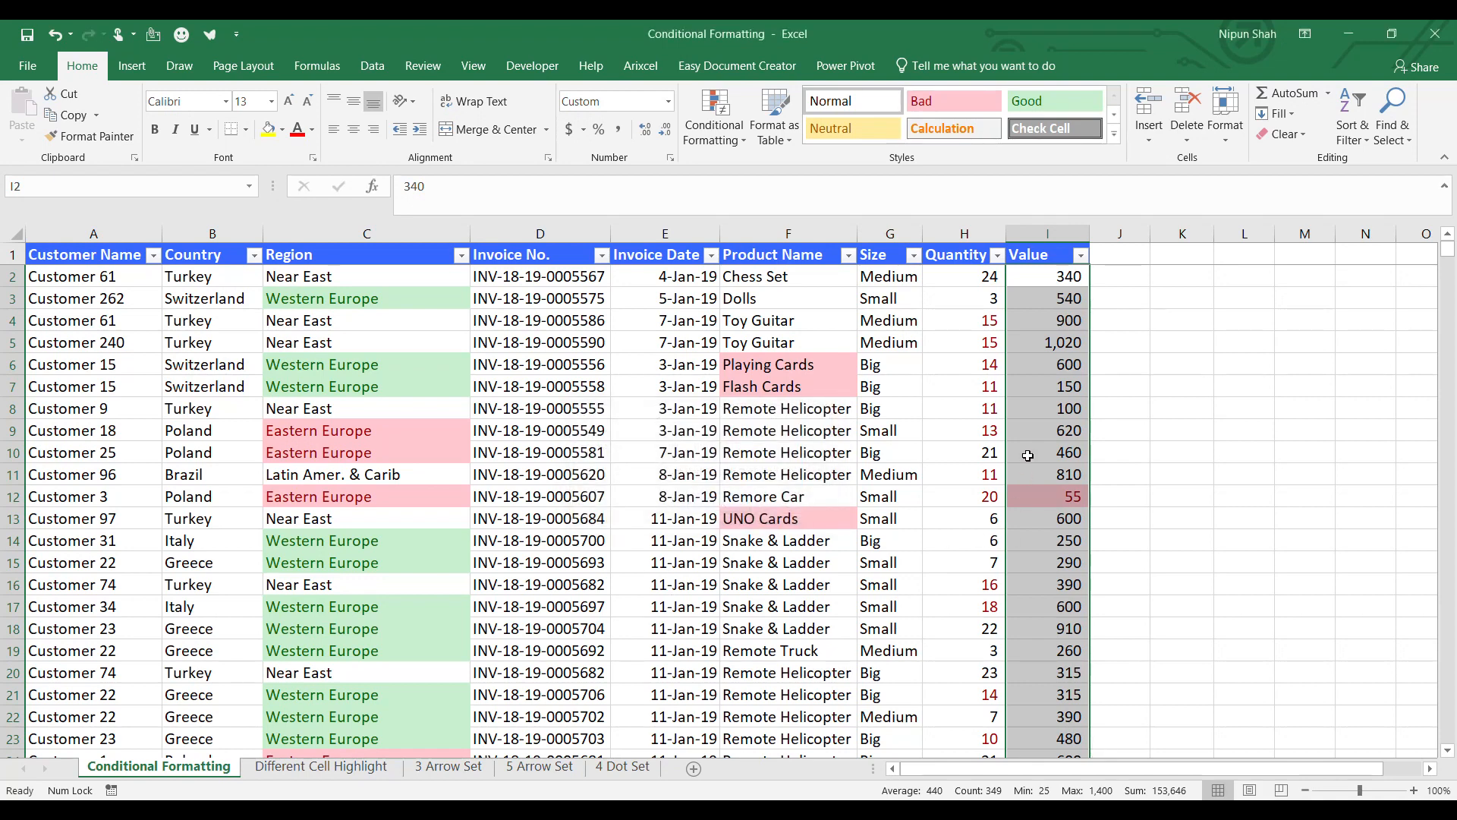
Step: Filter the Value column by the light red cell color, and undo the filter and the bottom items rule
click(1081, 256)
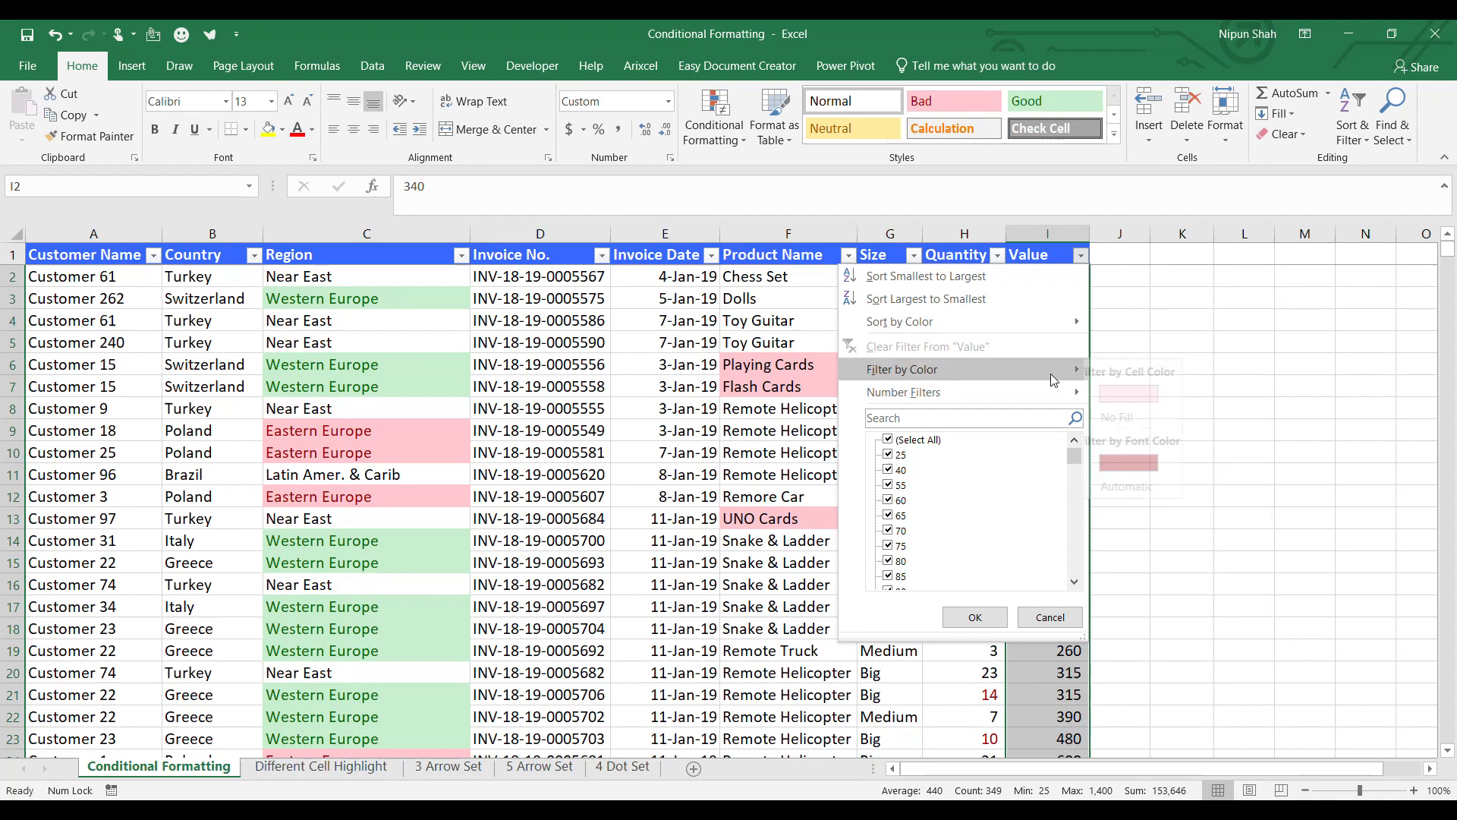
click(1131, 393)
key(ctrl+z)
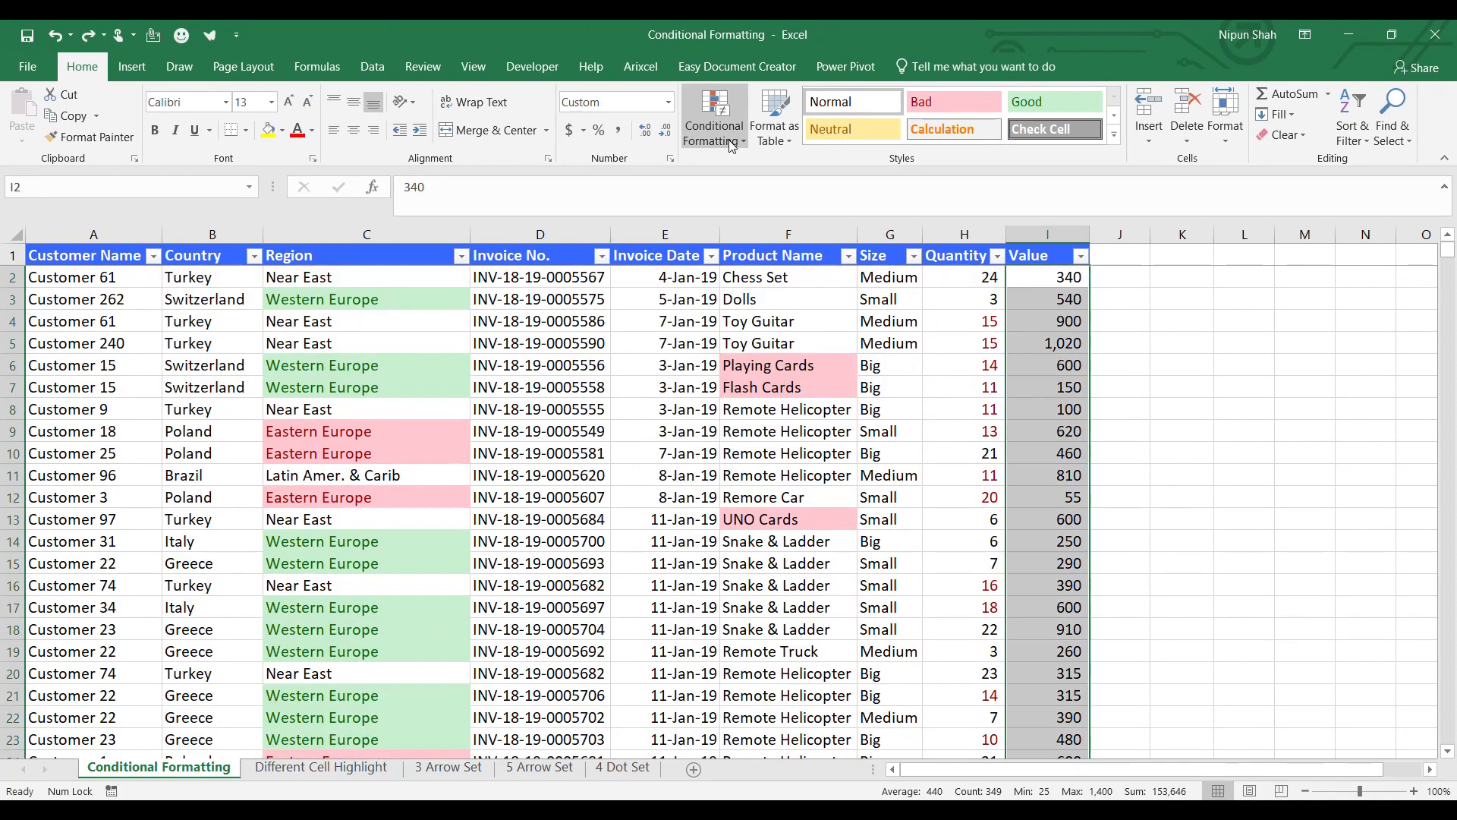
Step: Highlight the above-average entries in the Value column with Light Red Fill with Dark Red Text
click(730, 143)
mouse_move(781, 219)
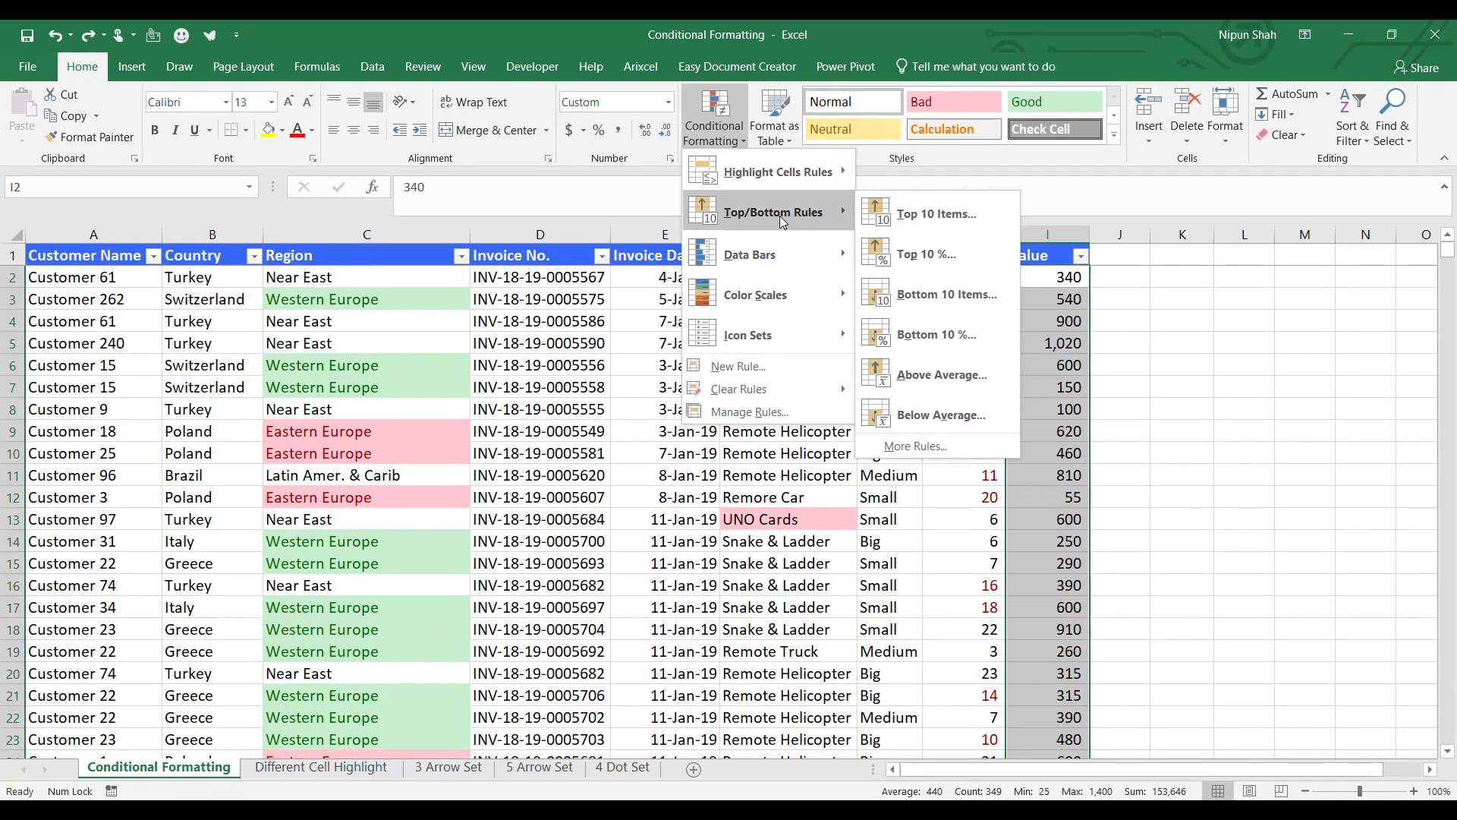
click(966, 372)
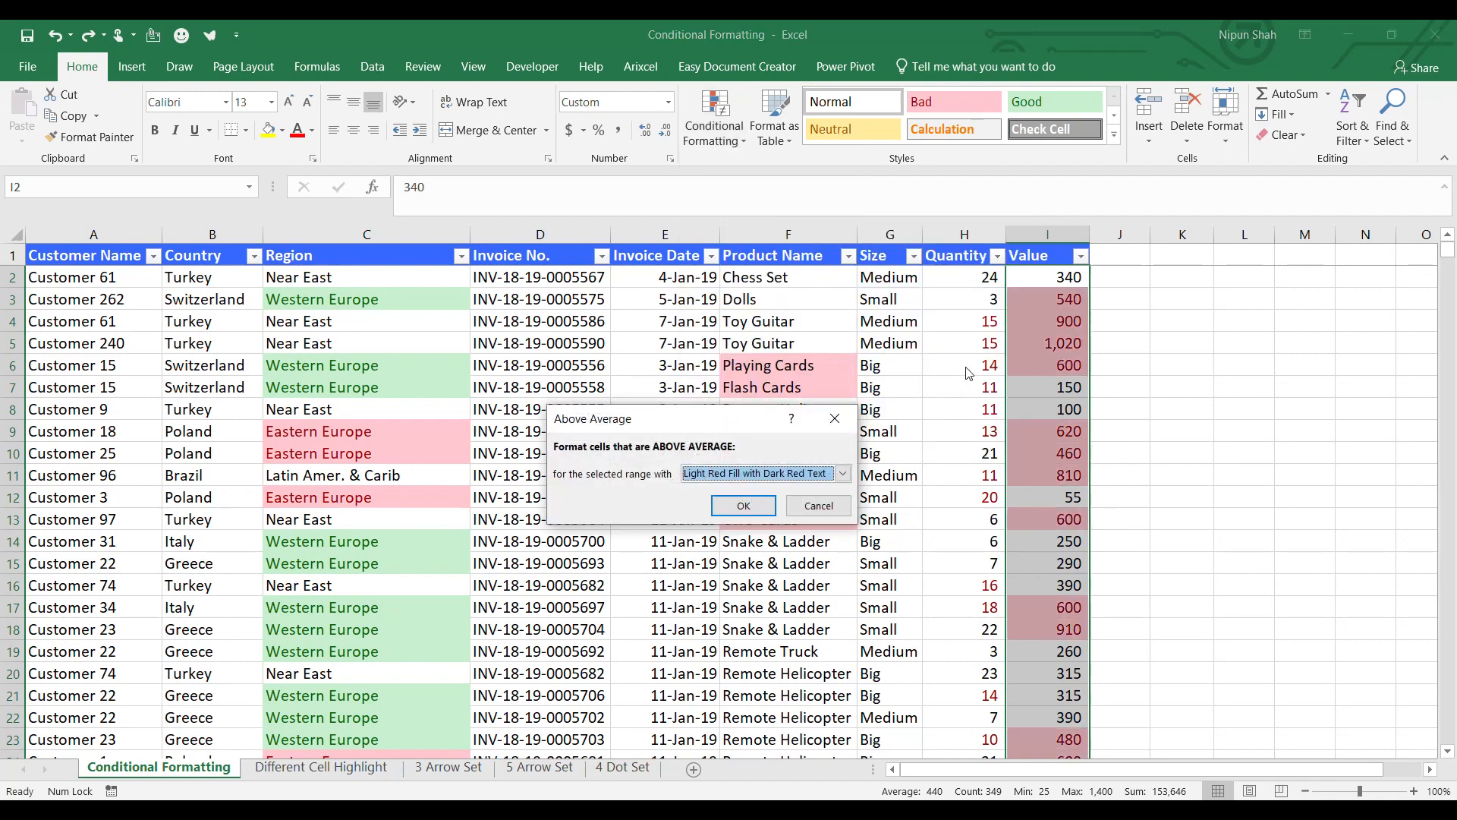
click(750, 512)
click(1044, 349)
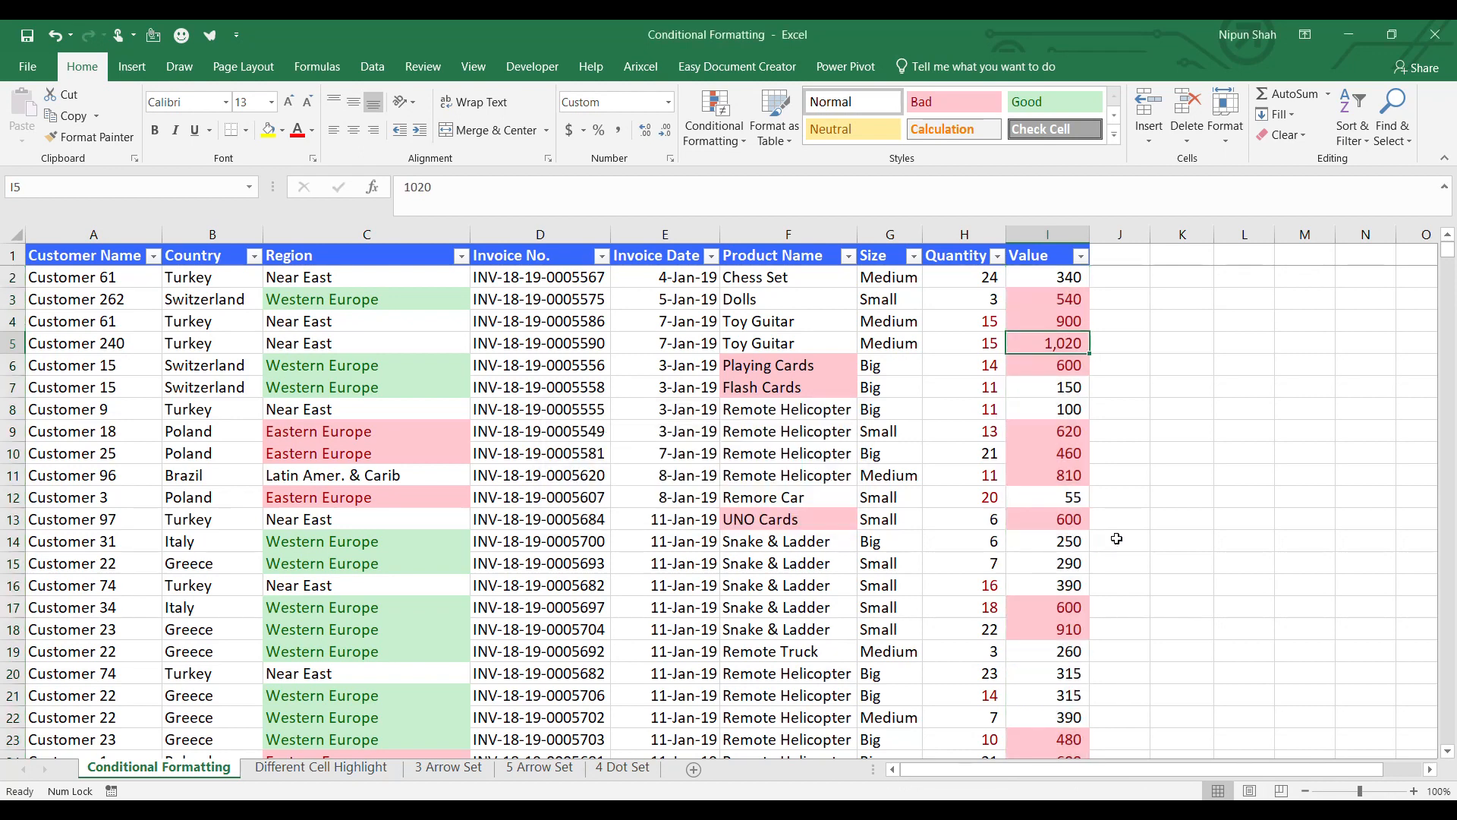
Step: Highlight the below-average entries in the Value column with Green Fill with Dark Green Text, and check some of the formatted cells
click(1066, 275)
key(ctrl+shift+Down)
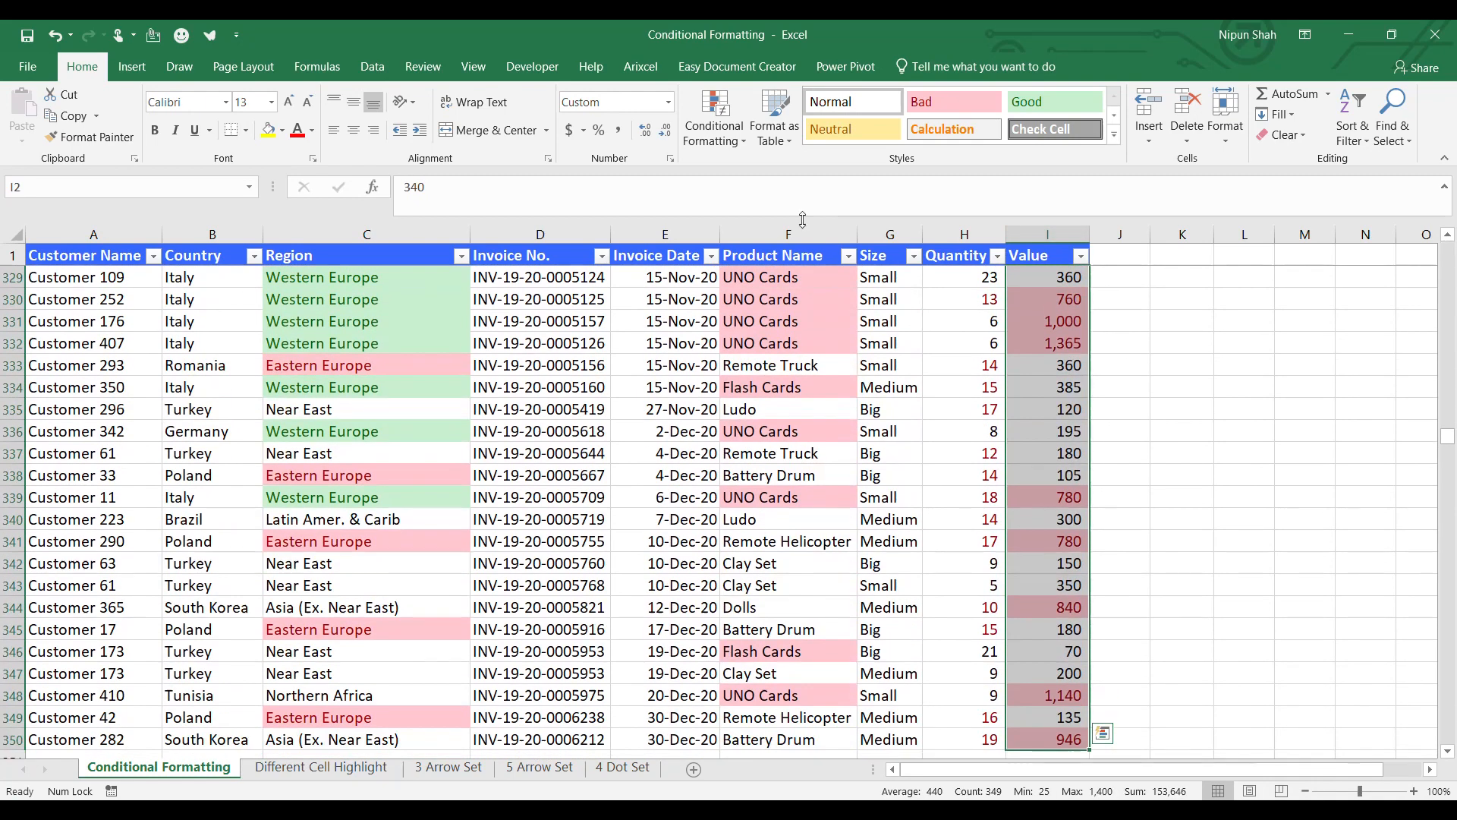
click(712, 140)
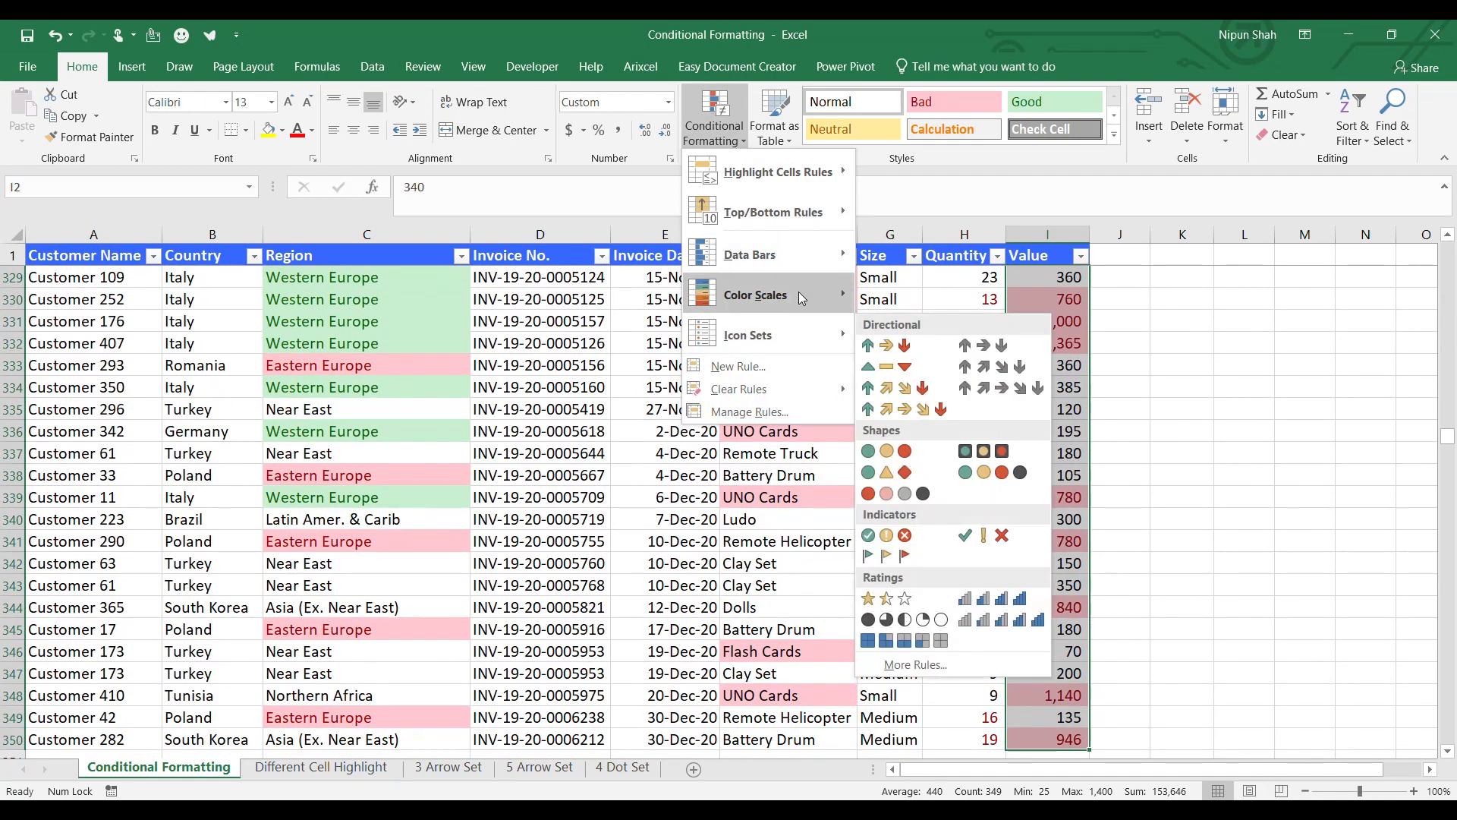
mouse_move(816, 220)
click(941, 414)
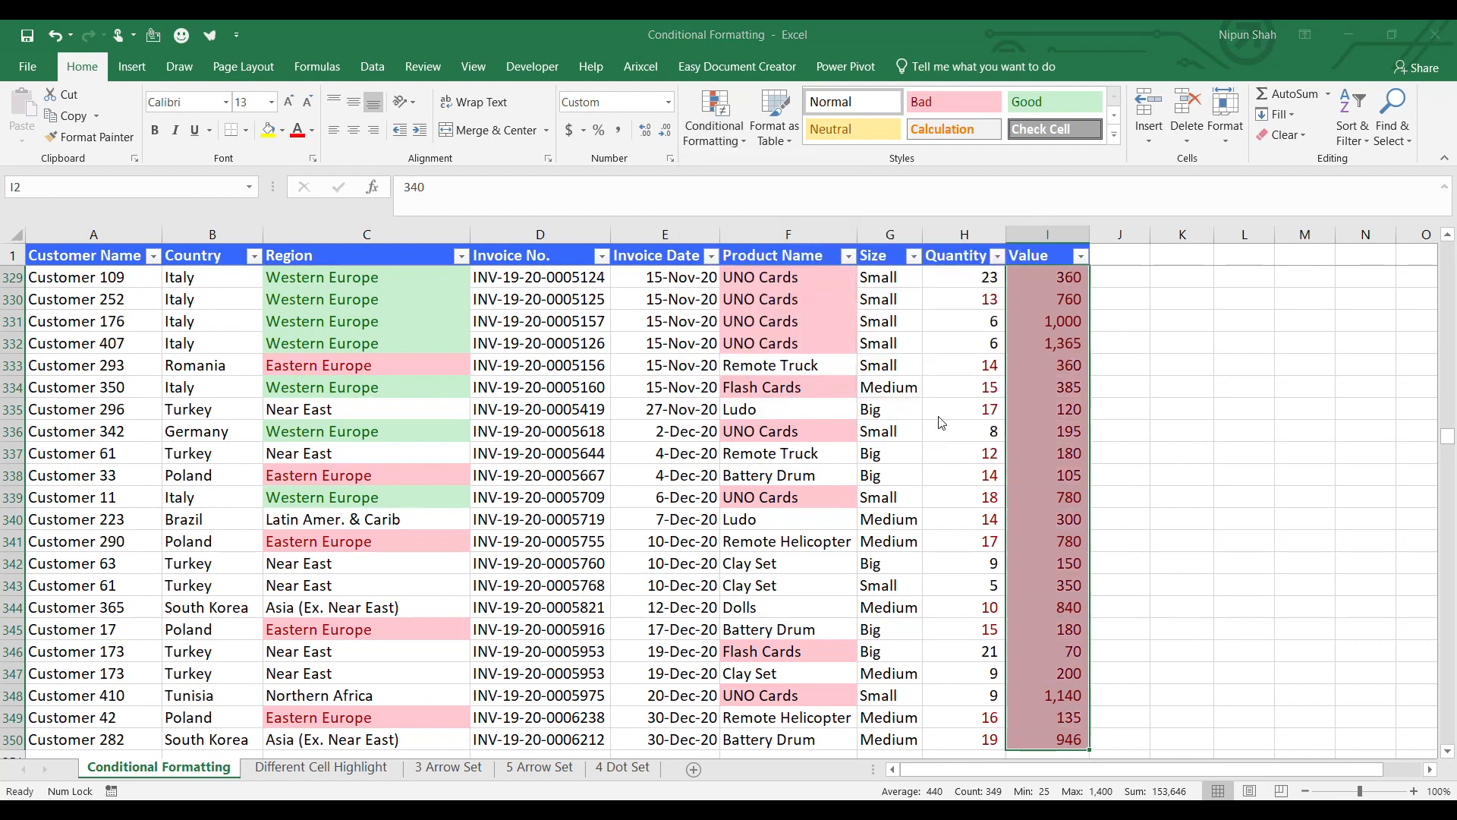
click(843, 473)
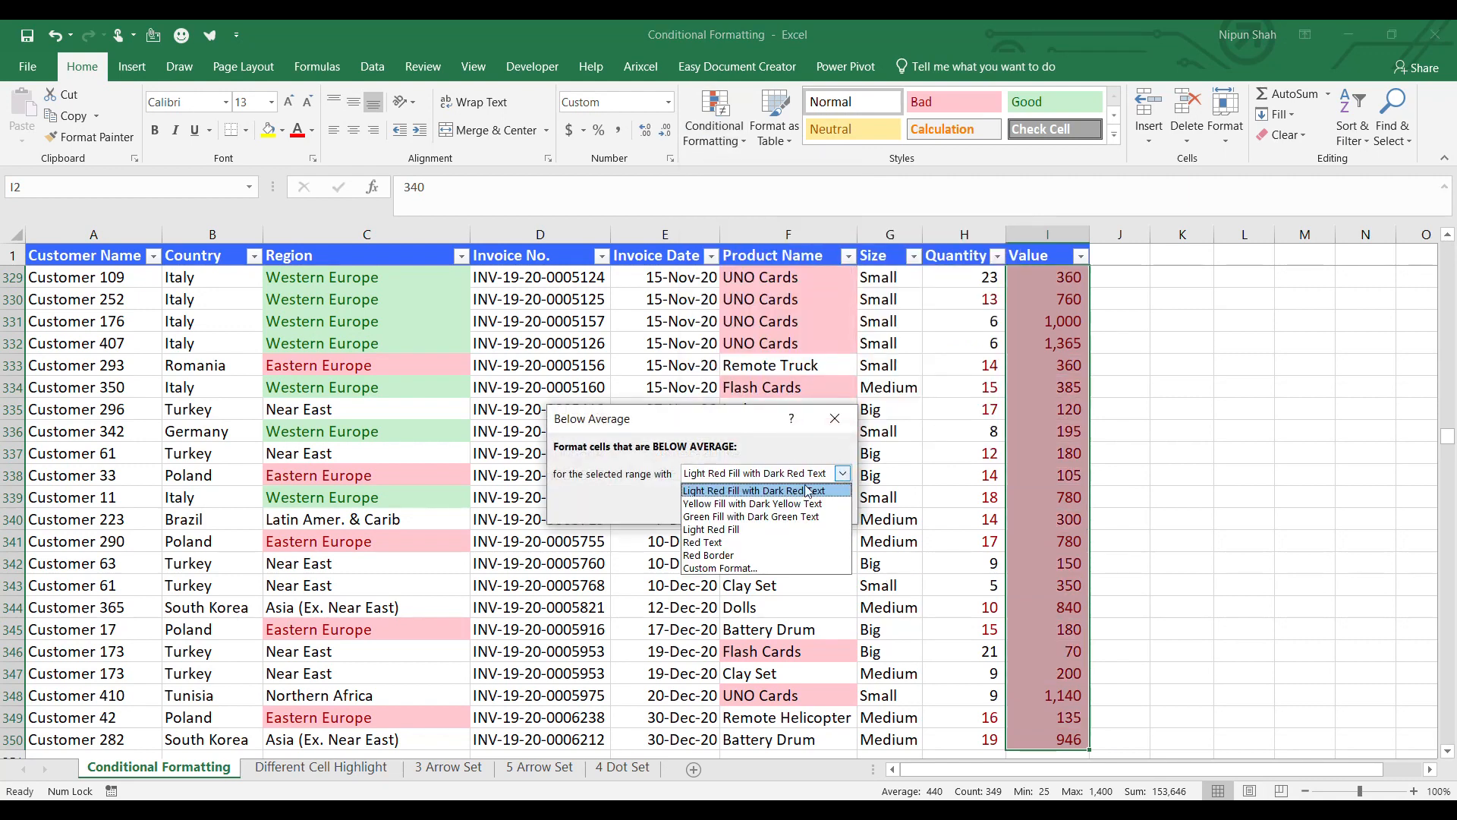
click(782, 516)
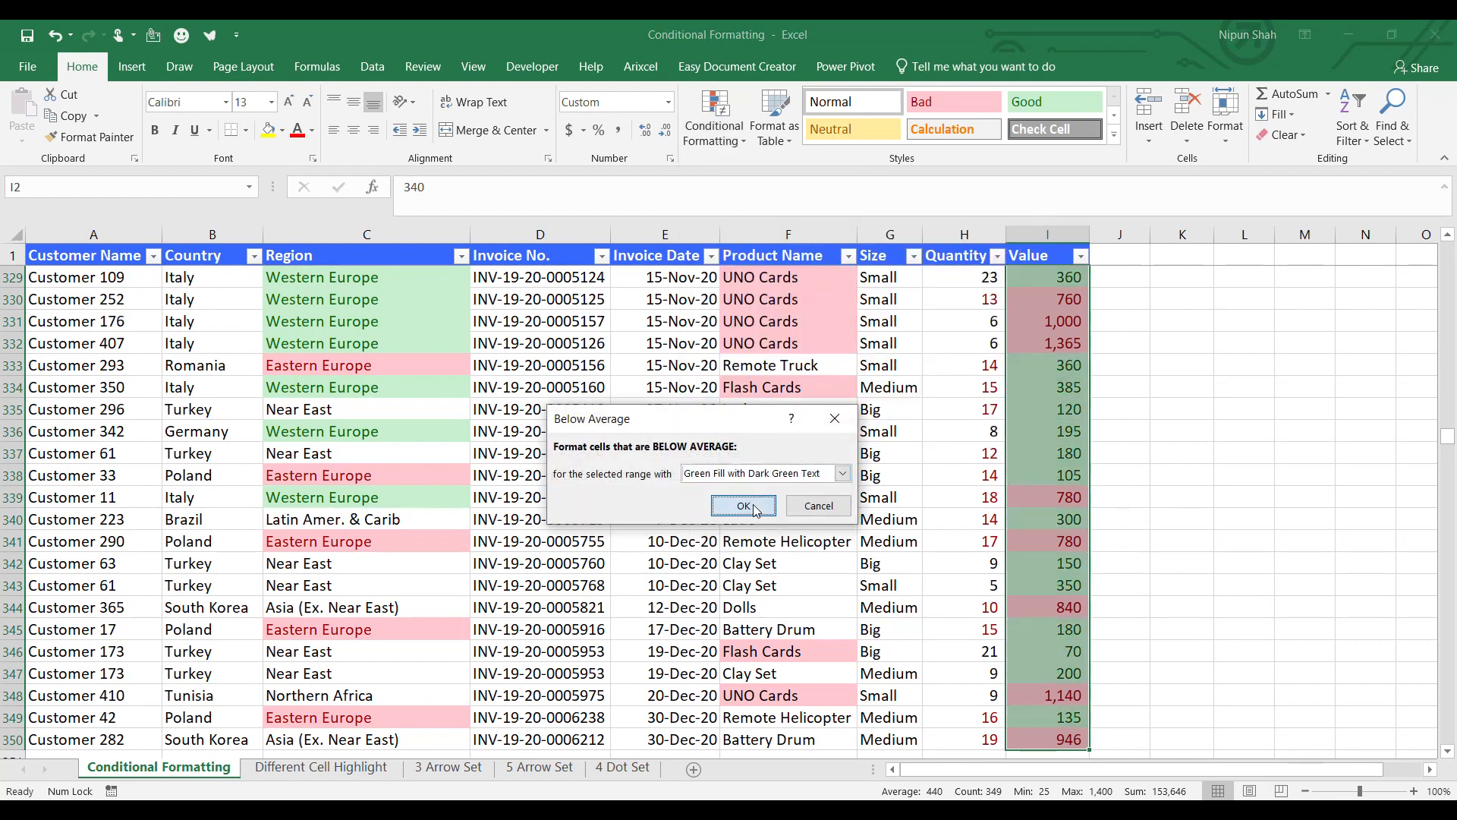
click(763, 504)
drag(1063, 365, 1063, 476)
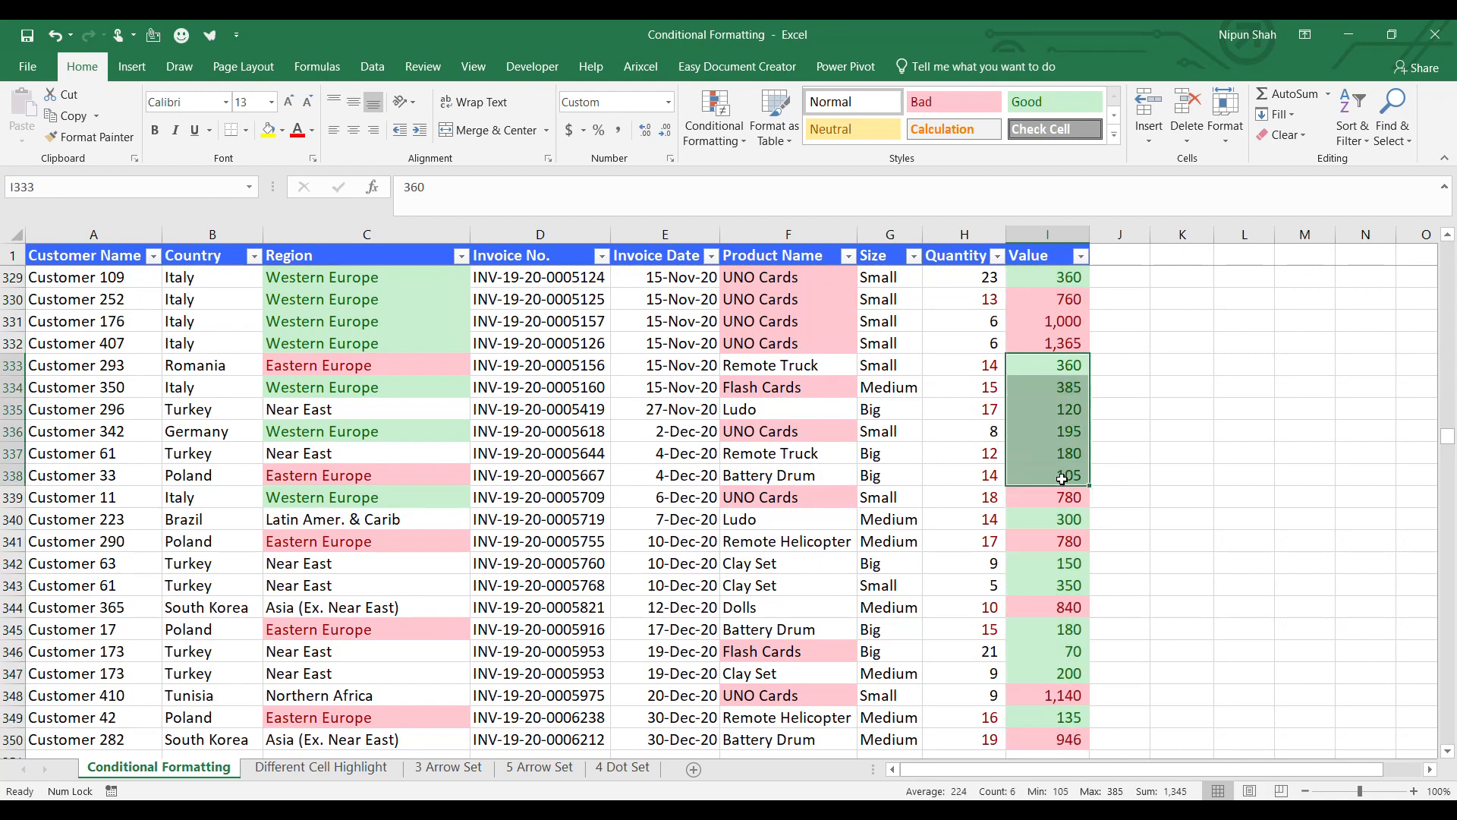
drag(1063, 300, 1063, 343)
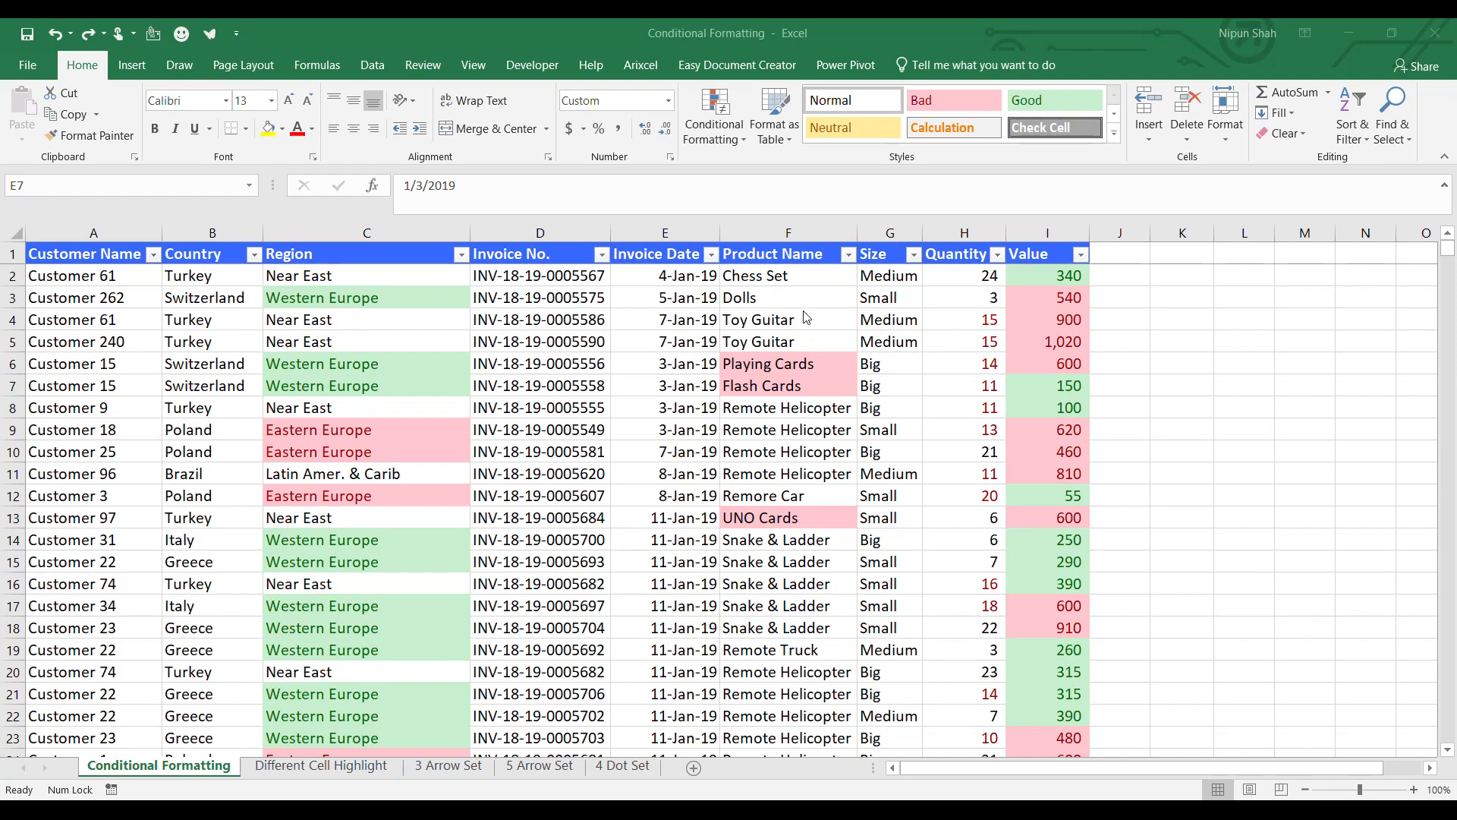
Step: Start an A Date Occurring highlight rule for all entries in the Invoice Date column
click(703, 278)
key(ctrl+Up)
key(Down)
key(ctrl+shift+Down)
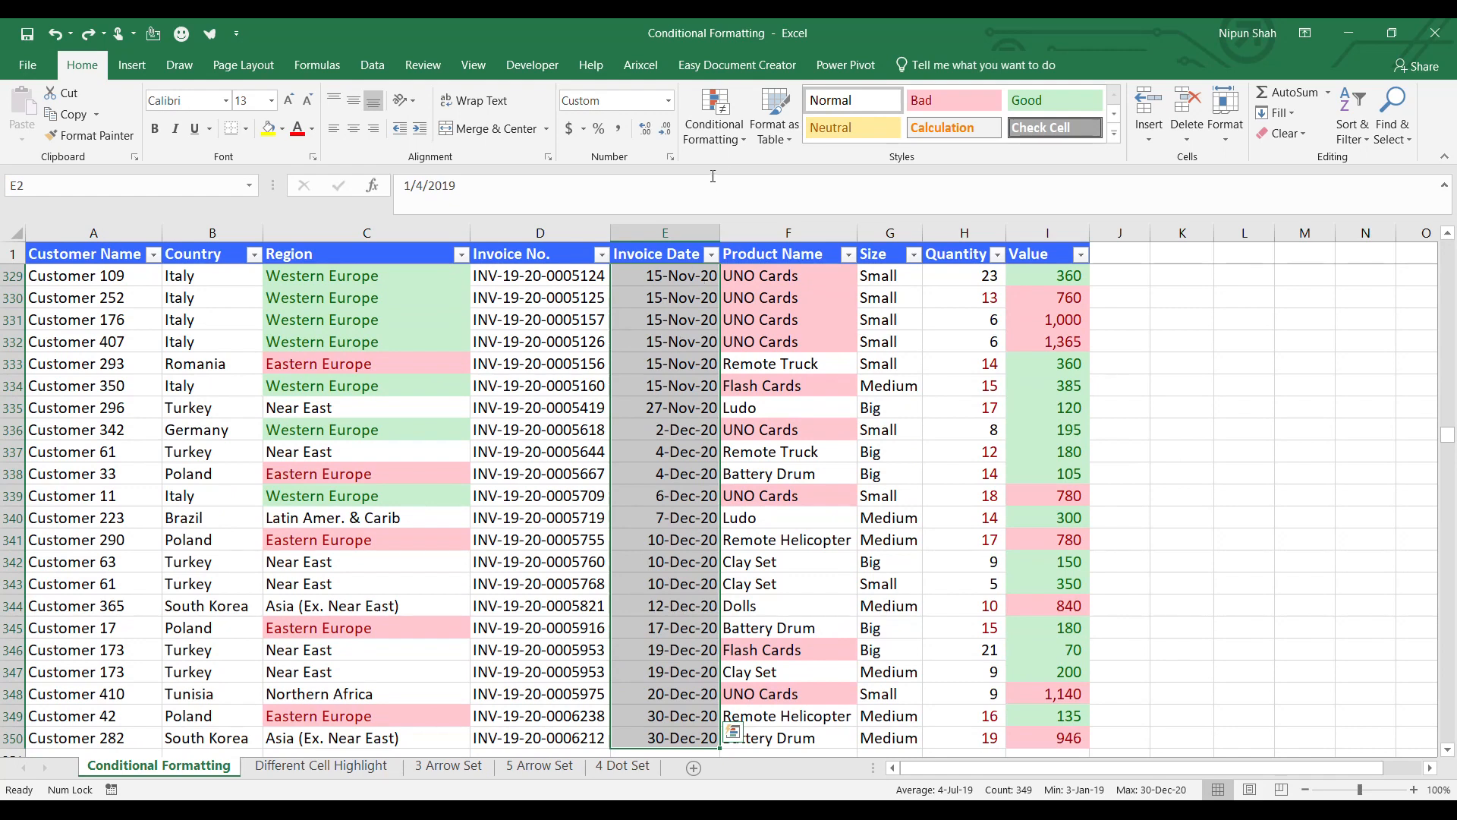
click(713, 125)
mouse_move(761, 182)
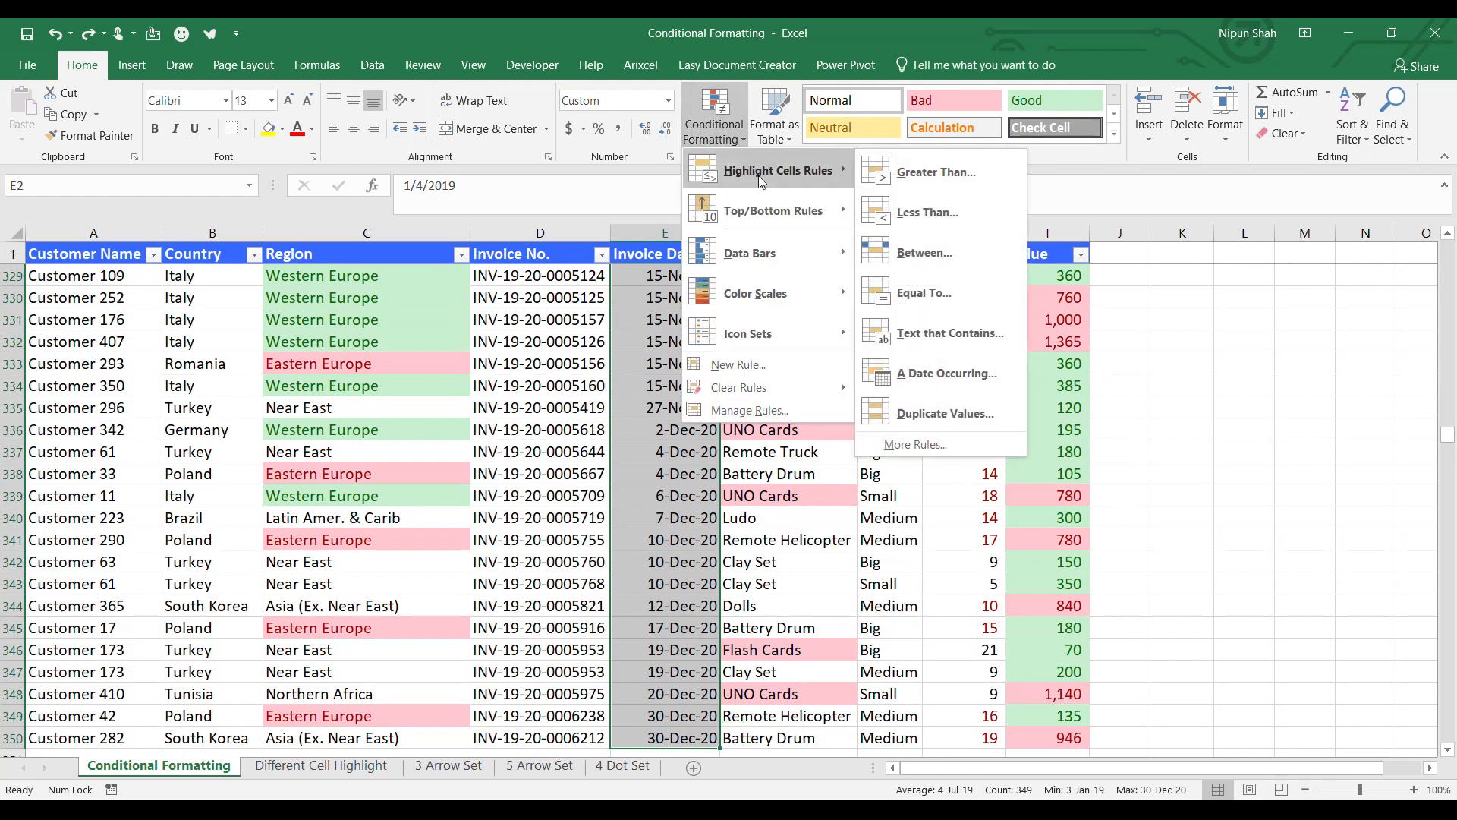
click(977, 375)
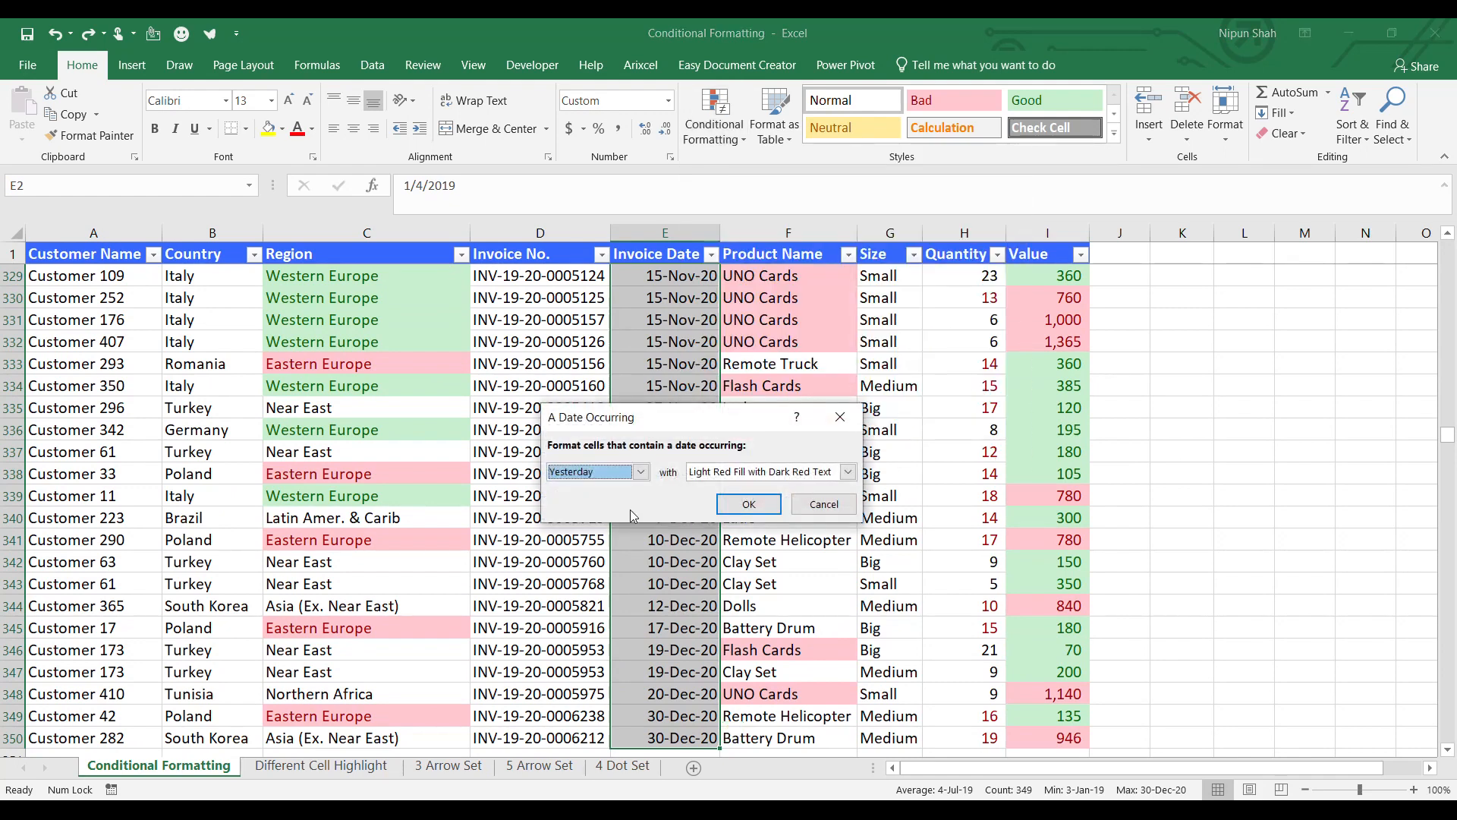
Step: Check the current date in the system calendar and highlight invoice dates occurring This Month with Light Red Fill with Dark Red Text
click(640, 472)
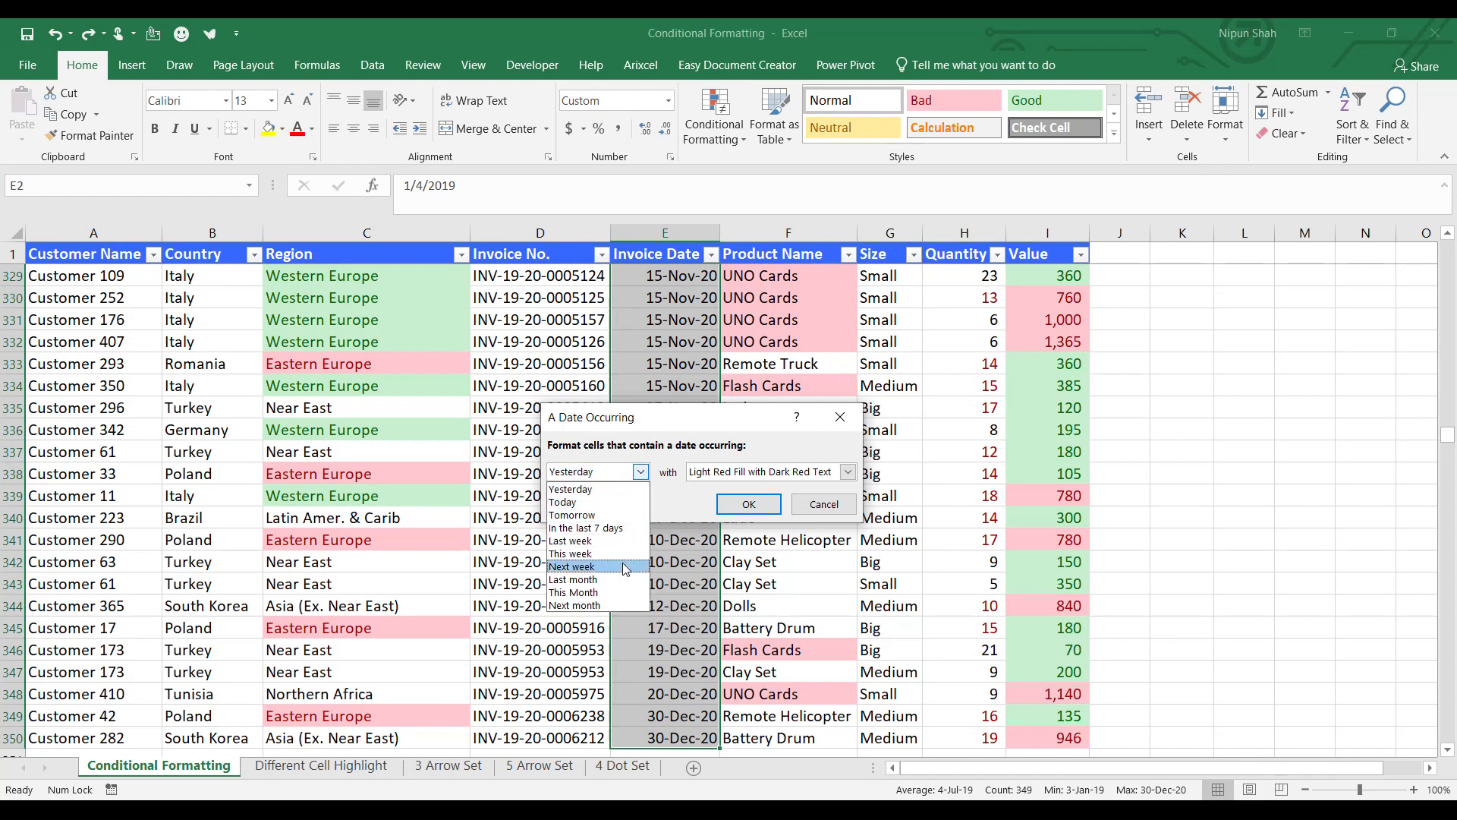
click(1382, 813)
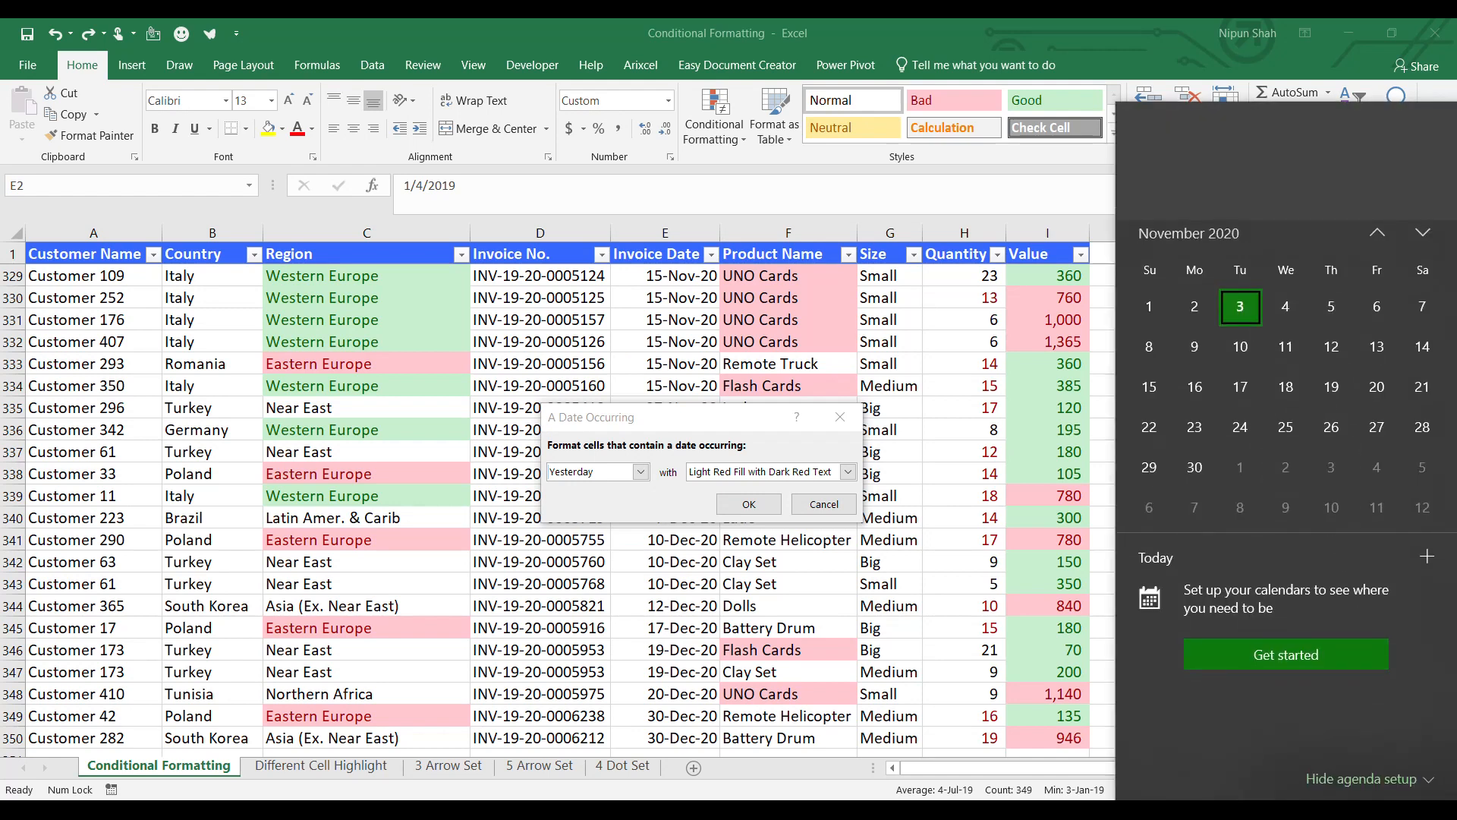
click(641, 473)
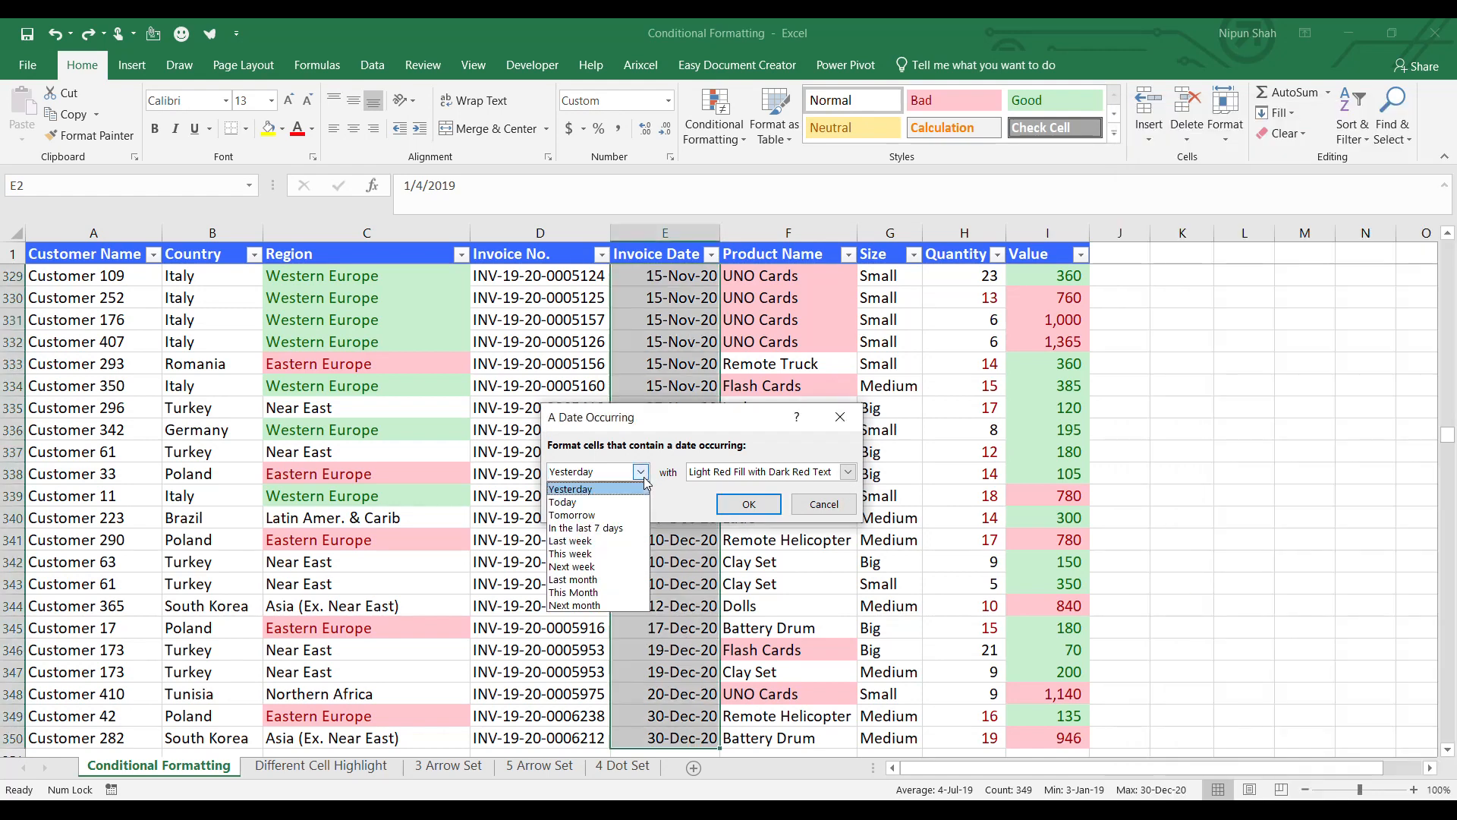
click(635, 593)
click(751, 507)
drag(665, 298, 664, 670)
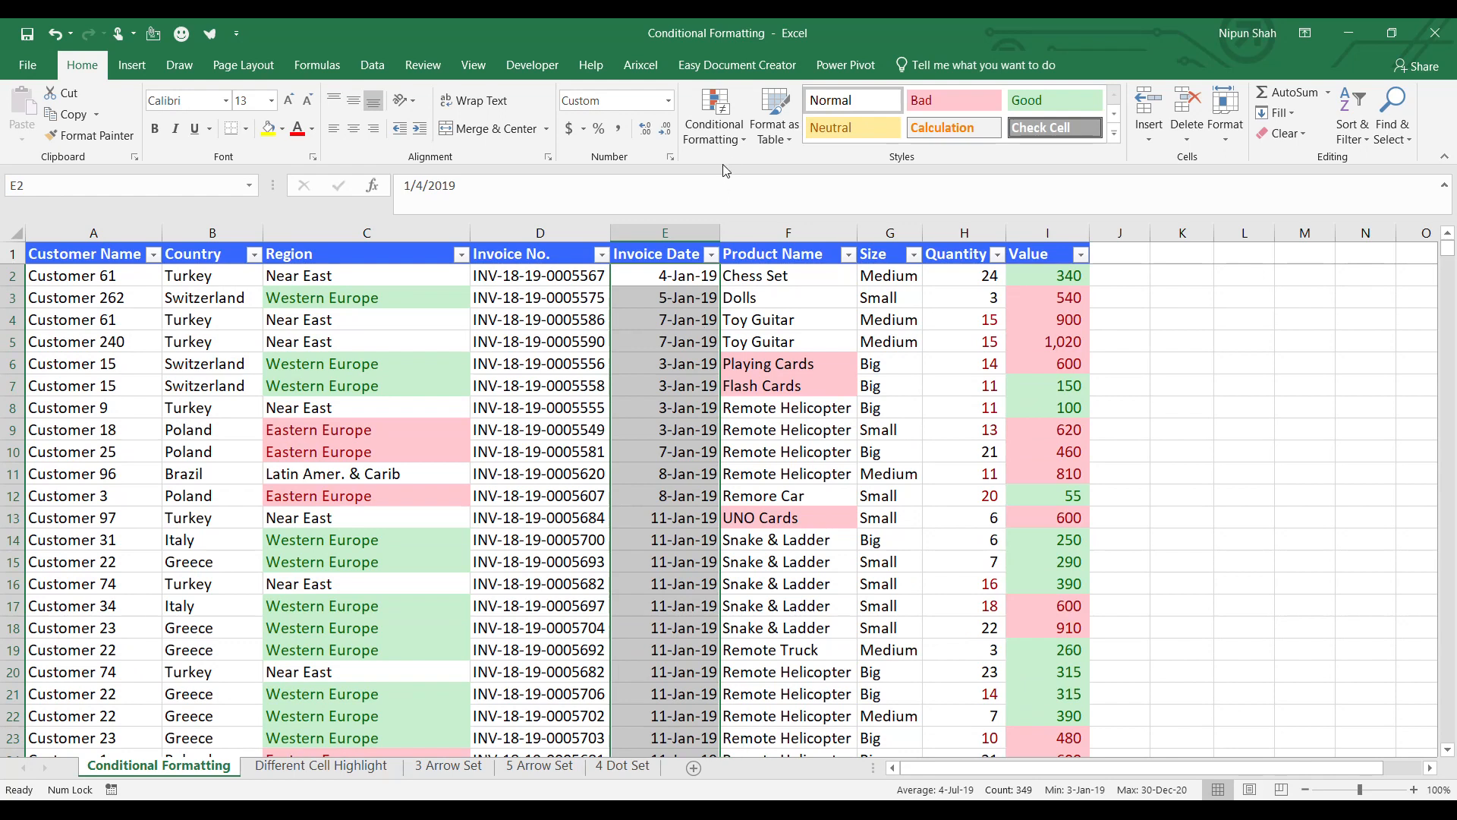
Step: Highlight the invoice dates occurring Next month with Light Red Fill with Dark Red Text
click(725, 136)
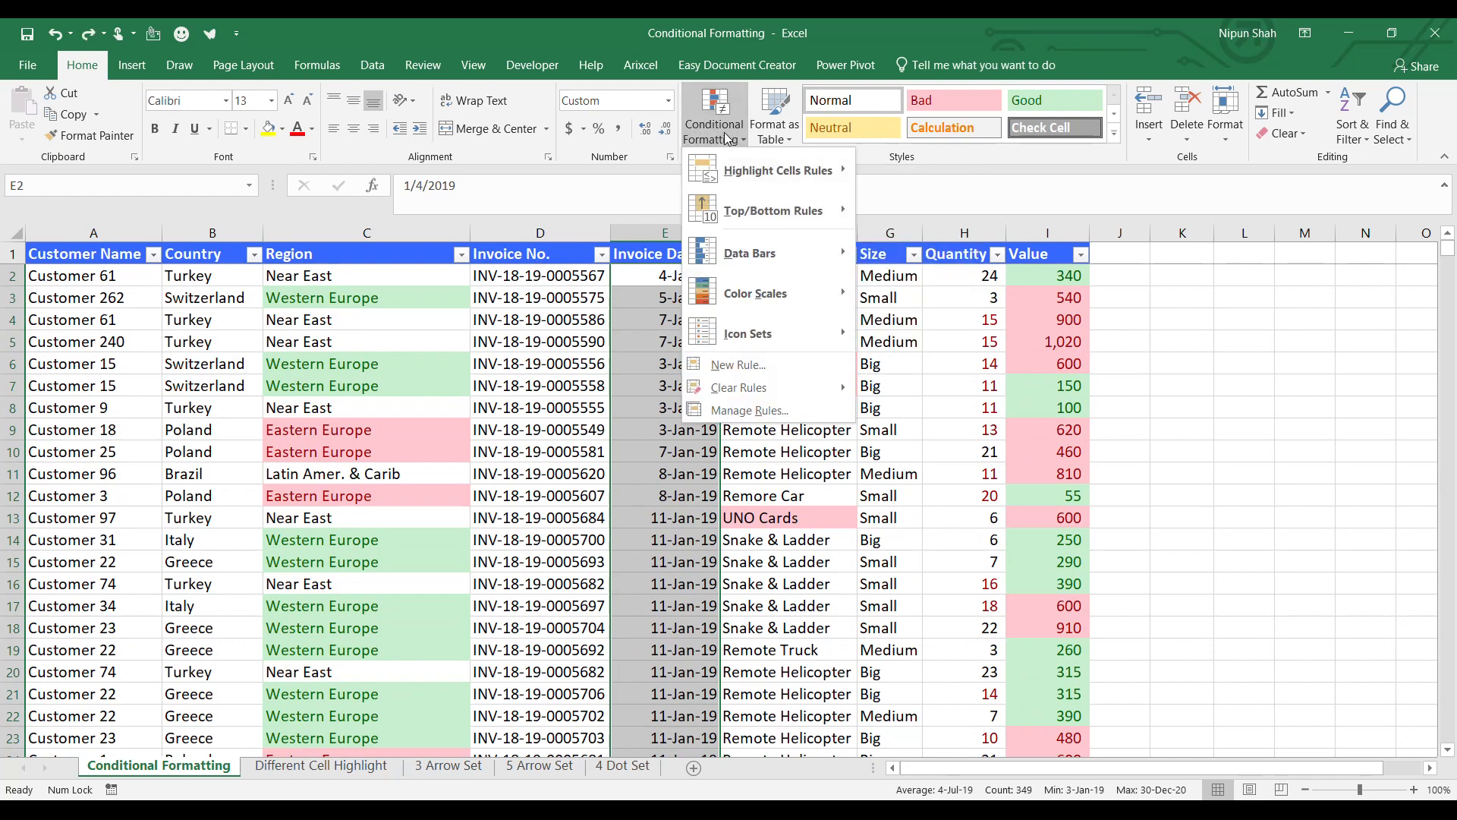
mouse_move(808, 169)
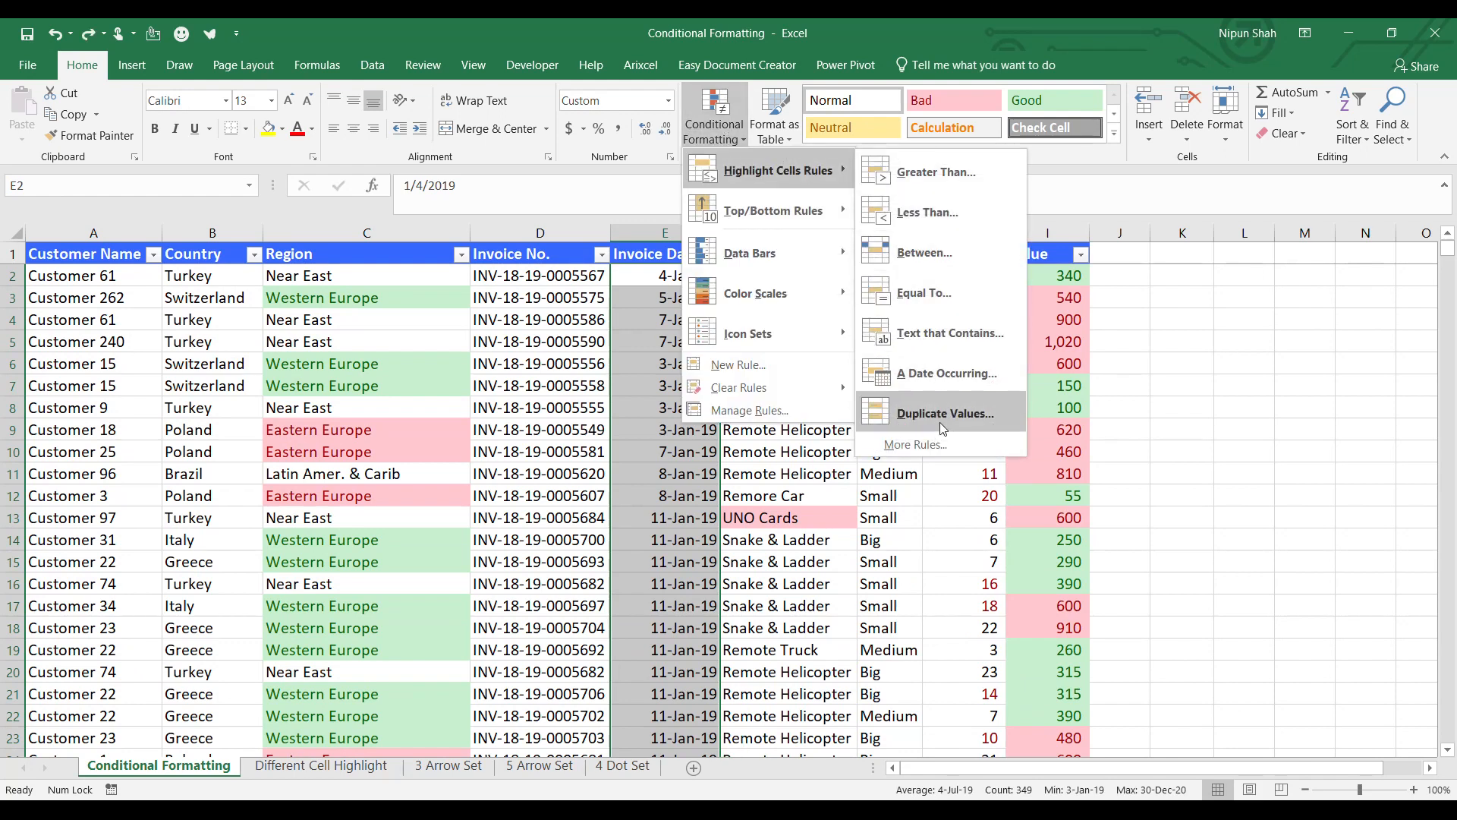
click(966, 370)
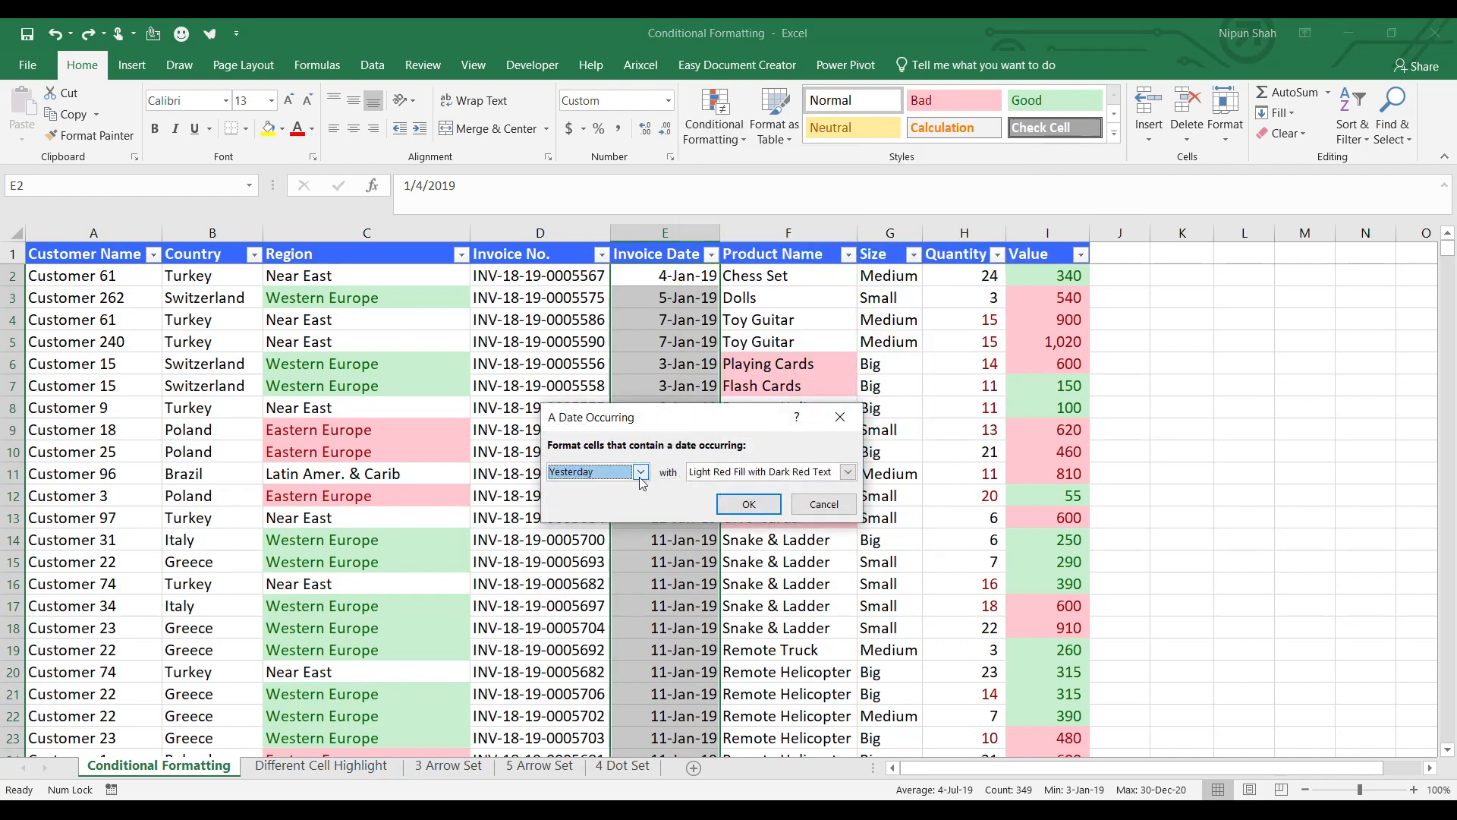
click(642, 473)
click(591, 605)
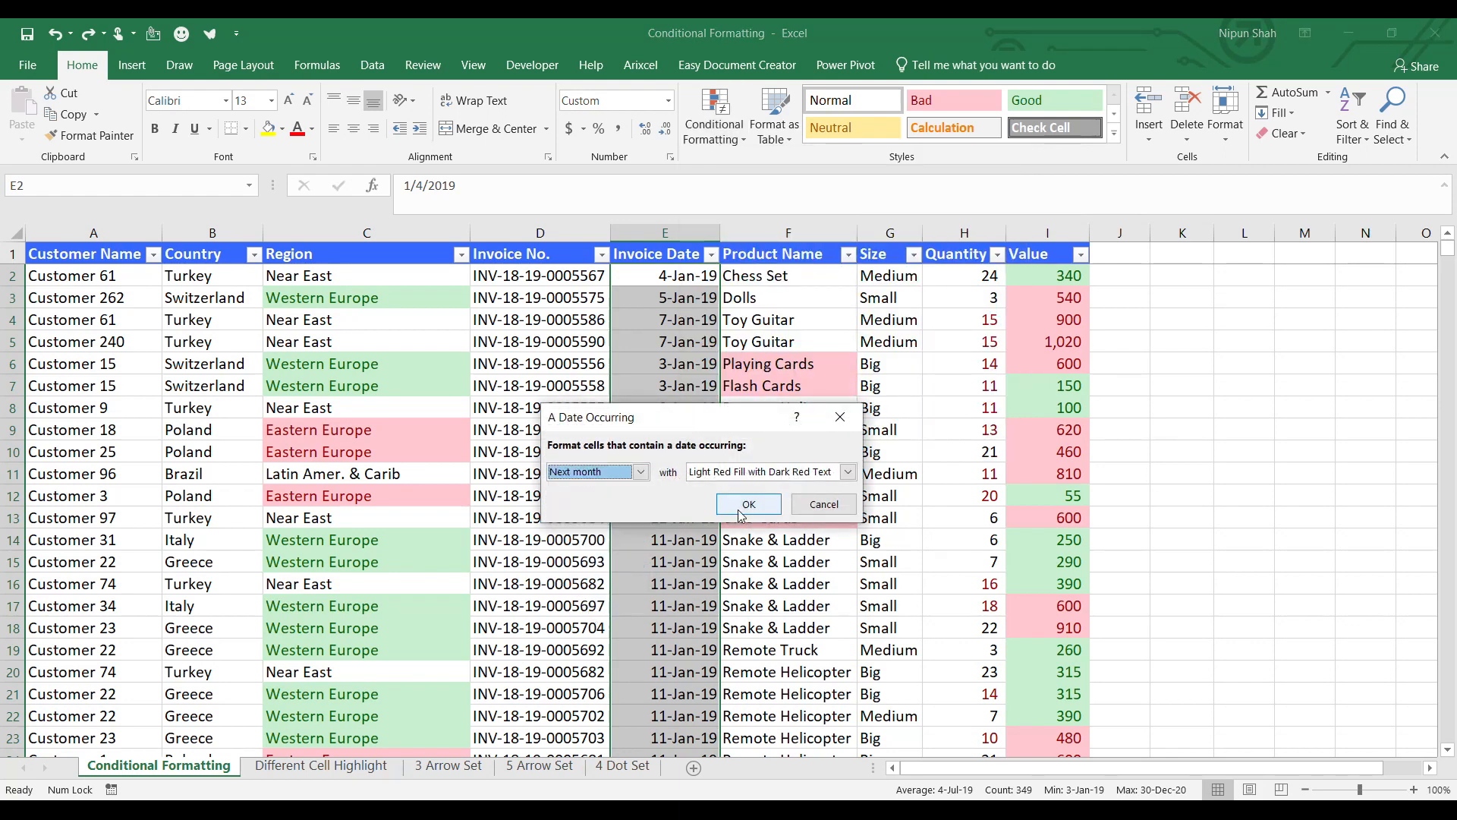
click(748, 504)
Step: Filter the Invoice Date column by its light red cell color to check the matching dates, and undo the filter and the highlight rule
click(668, 253)
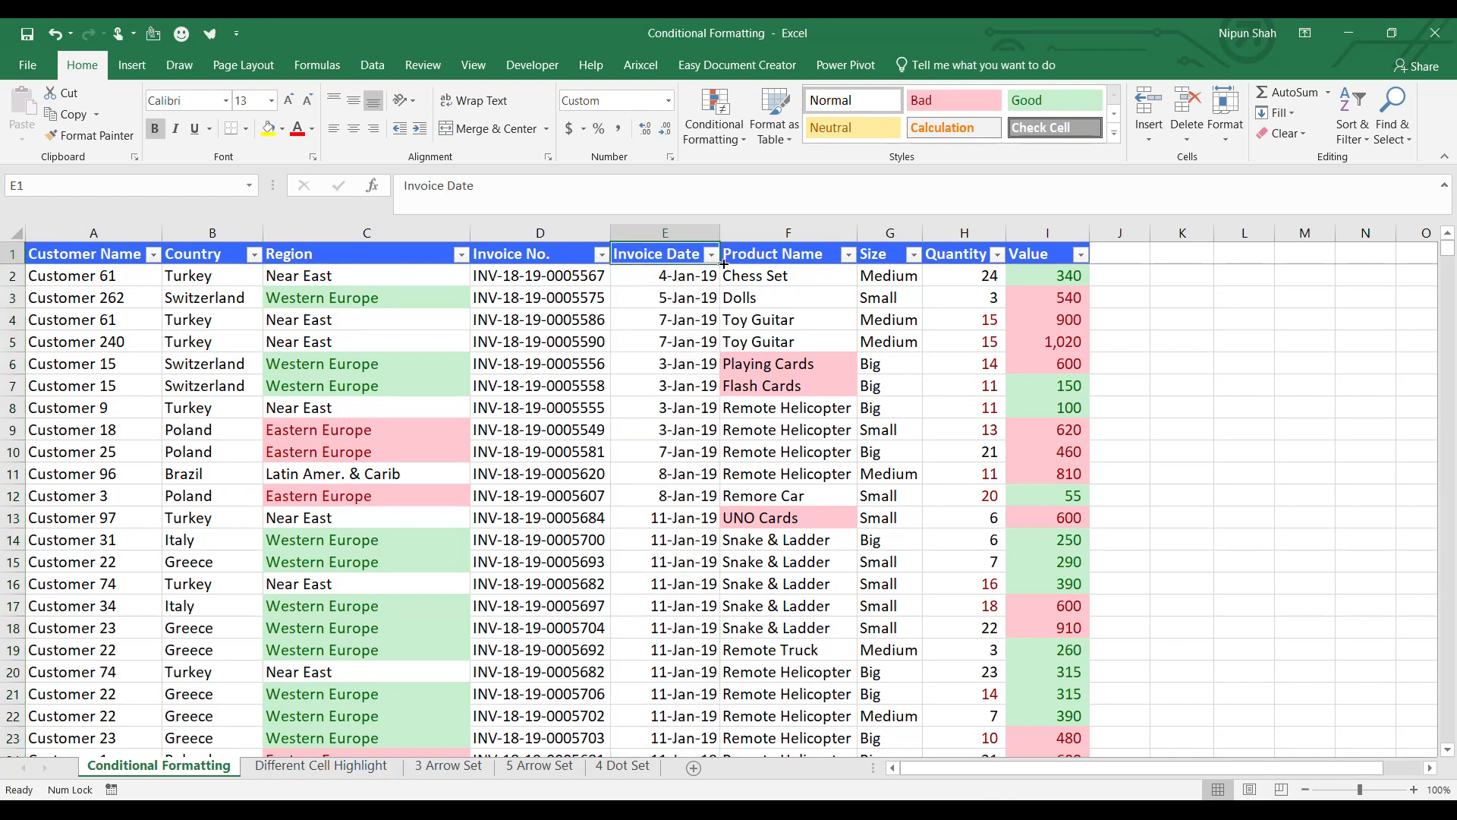
click(710, 254)
mouse_move(653, 380)
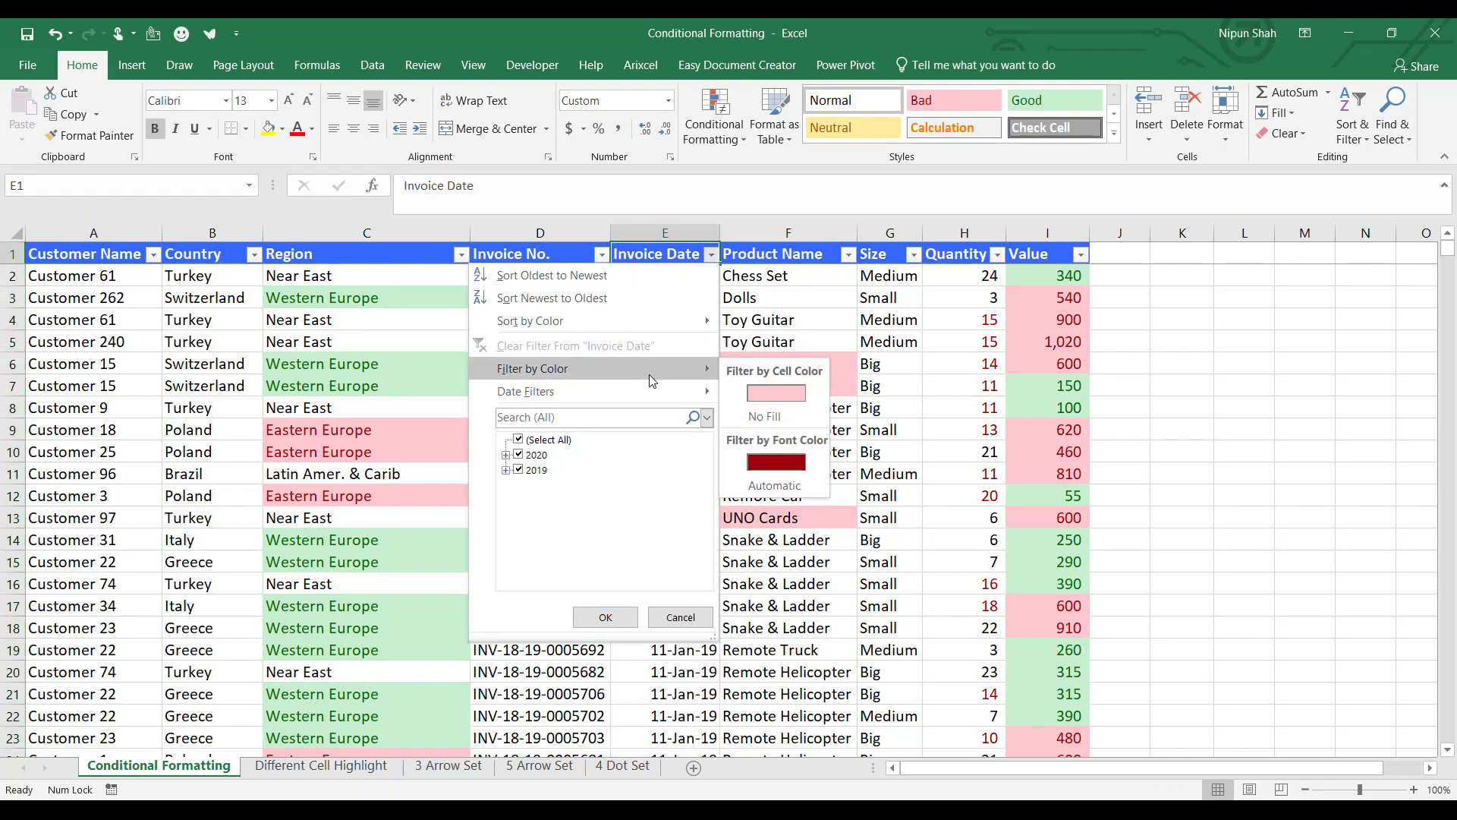
click(740, 395)
drag(688, 275, 686, 581)
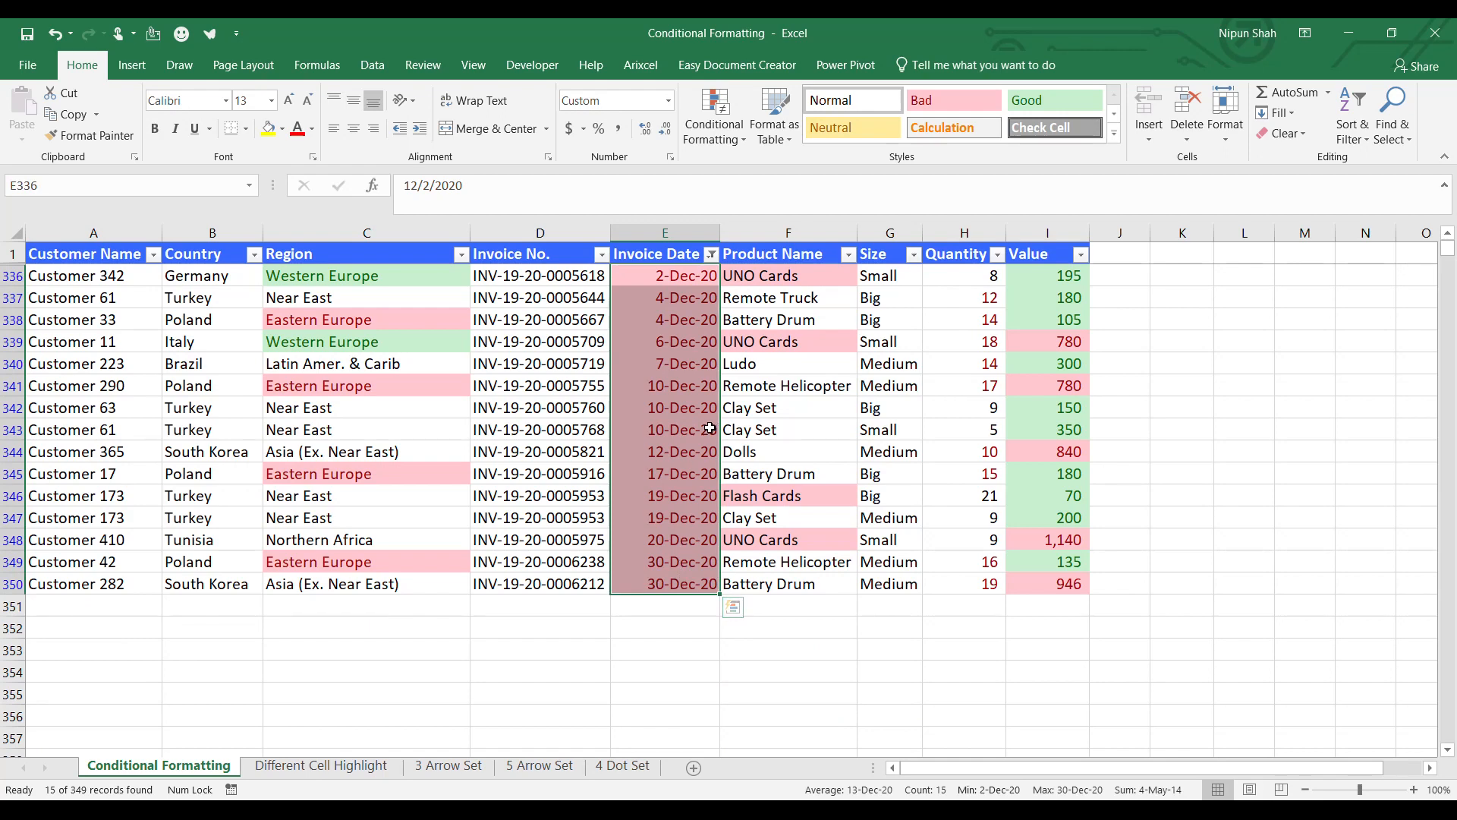
key(ctrl+z)
key(ctrl+z)
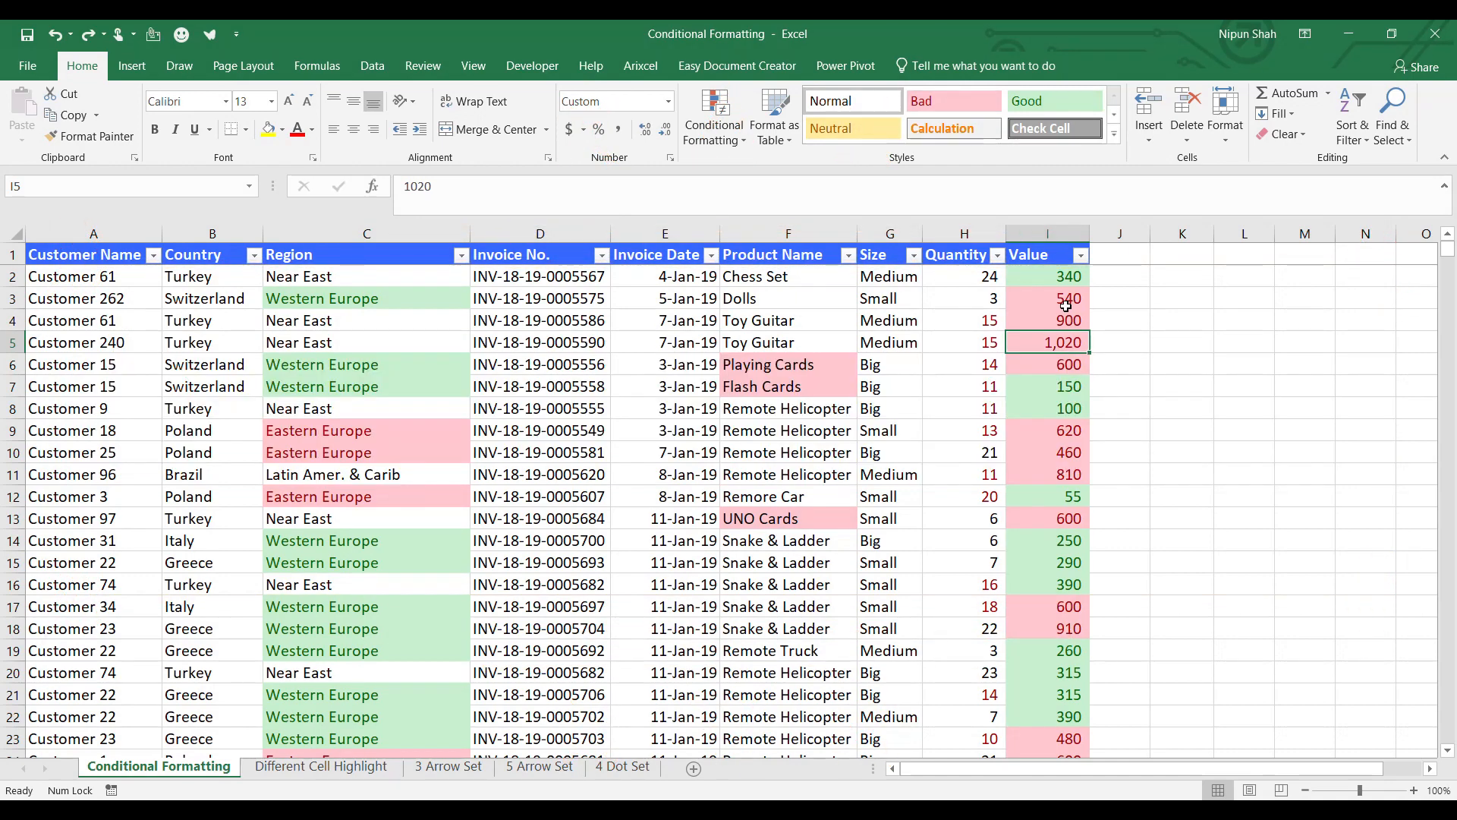
click(714, 121)
mouse_move(815, 259)
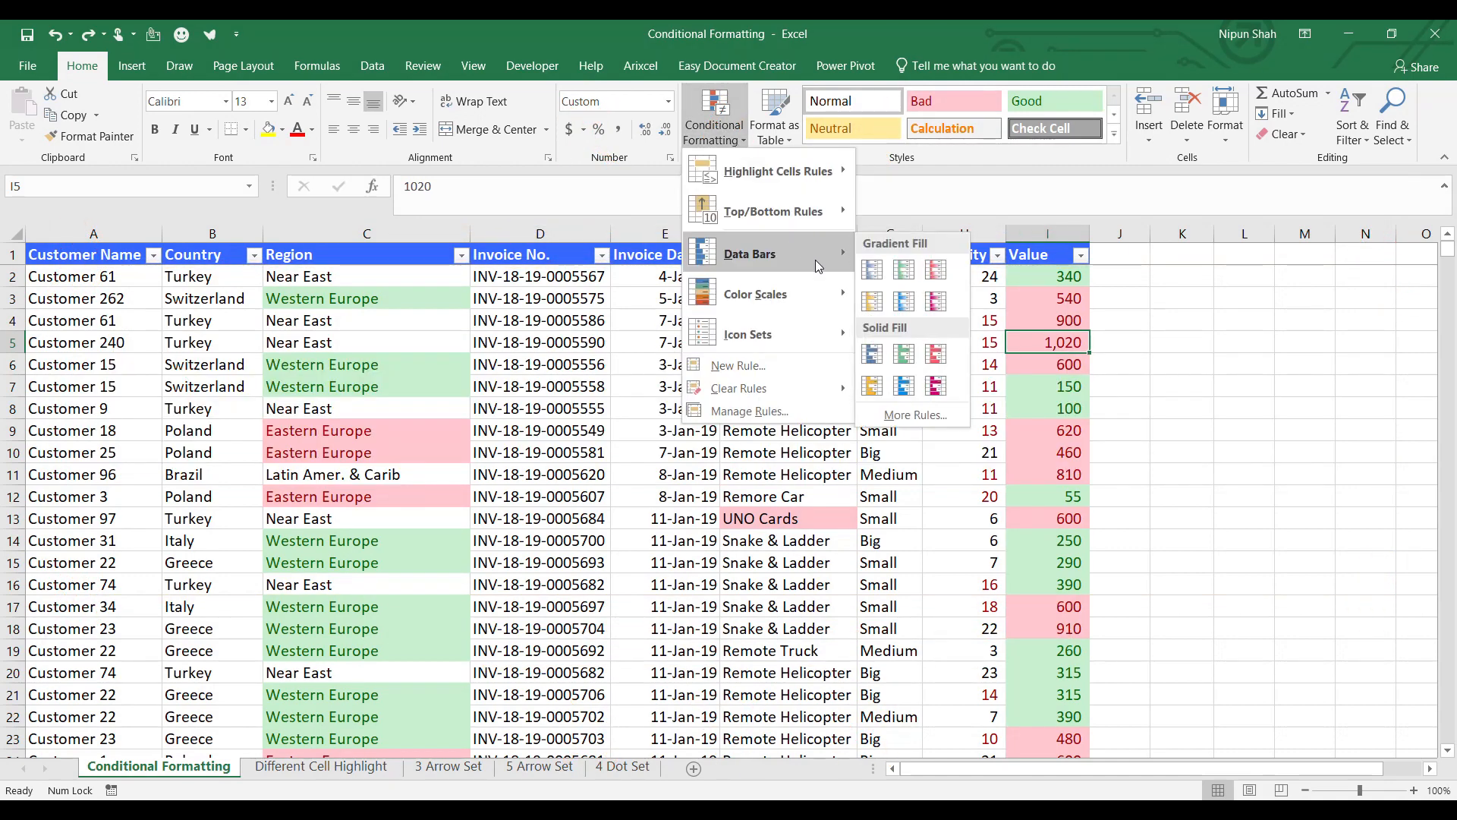
click(1057, 308)
Step: Clear the conditional formatting rules from all entries in the Value column only
key(ctrl+Up)
key(Down)
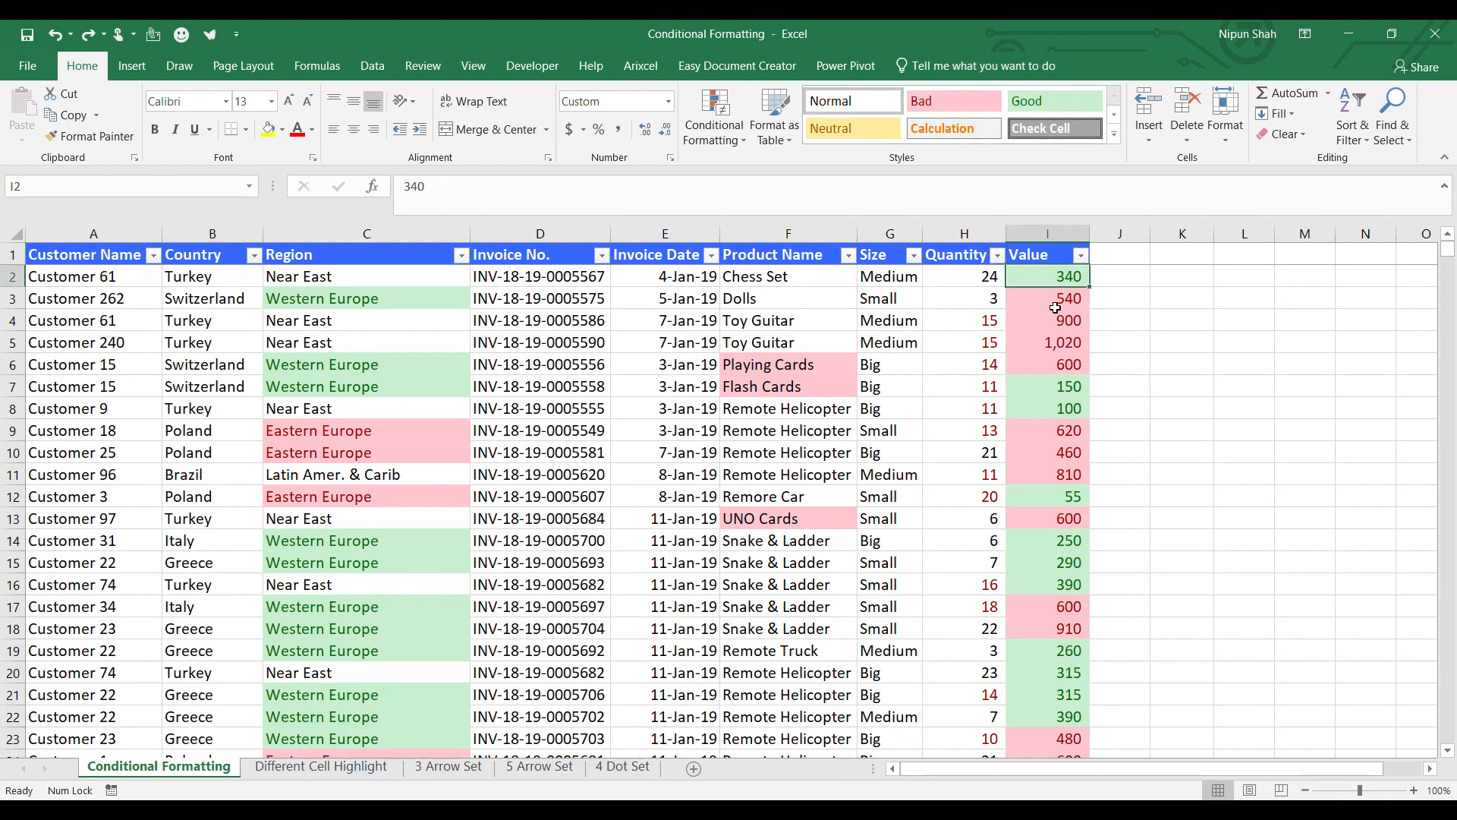
key(ctrl+shift+Down)
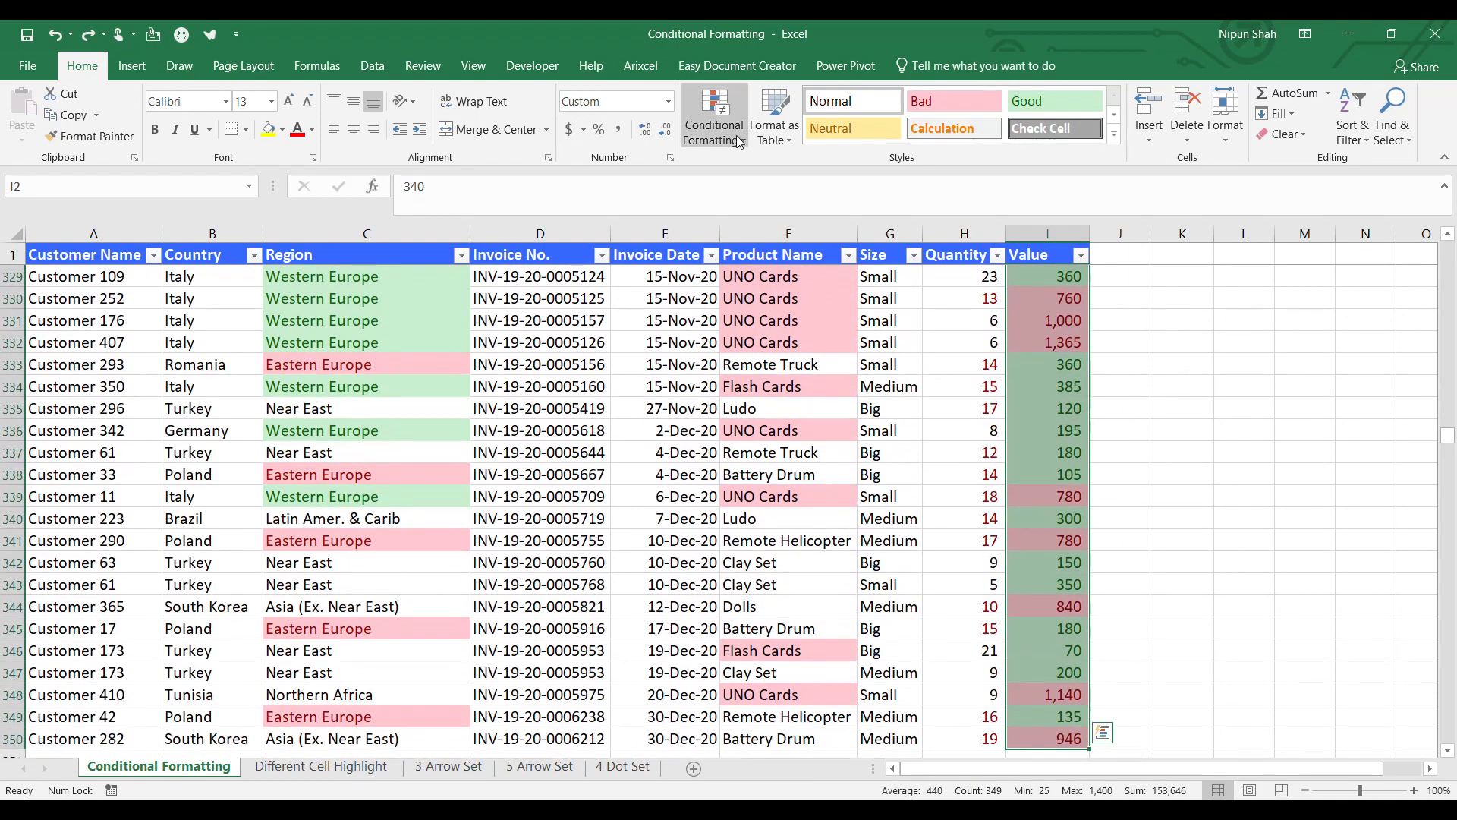
click(714, 120)
mouse_move(821, 399)
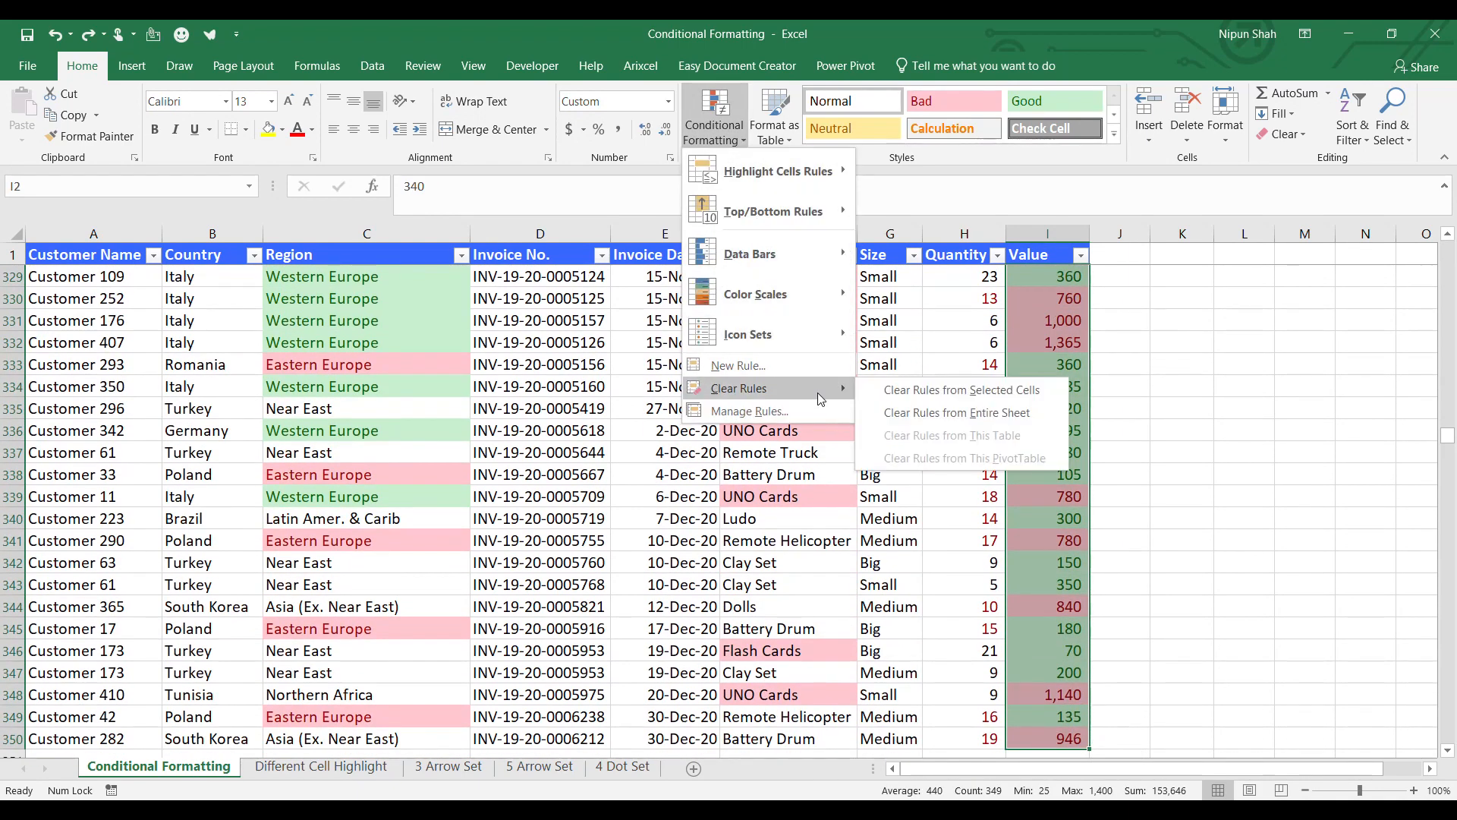
click(953, 389)
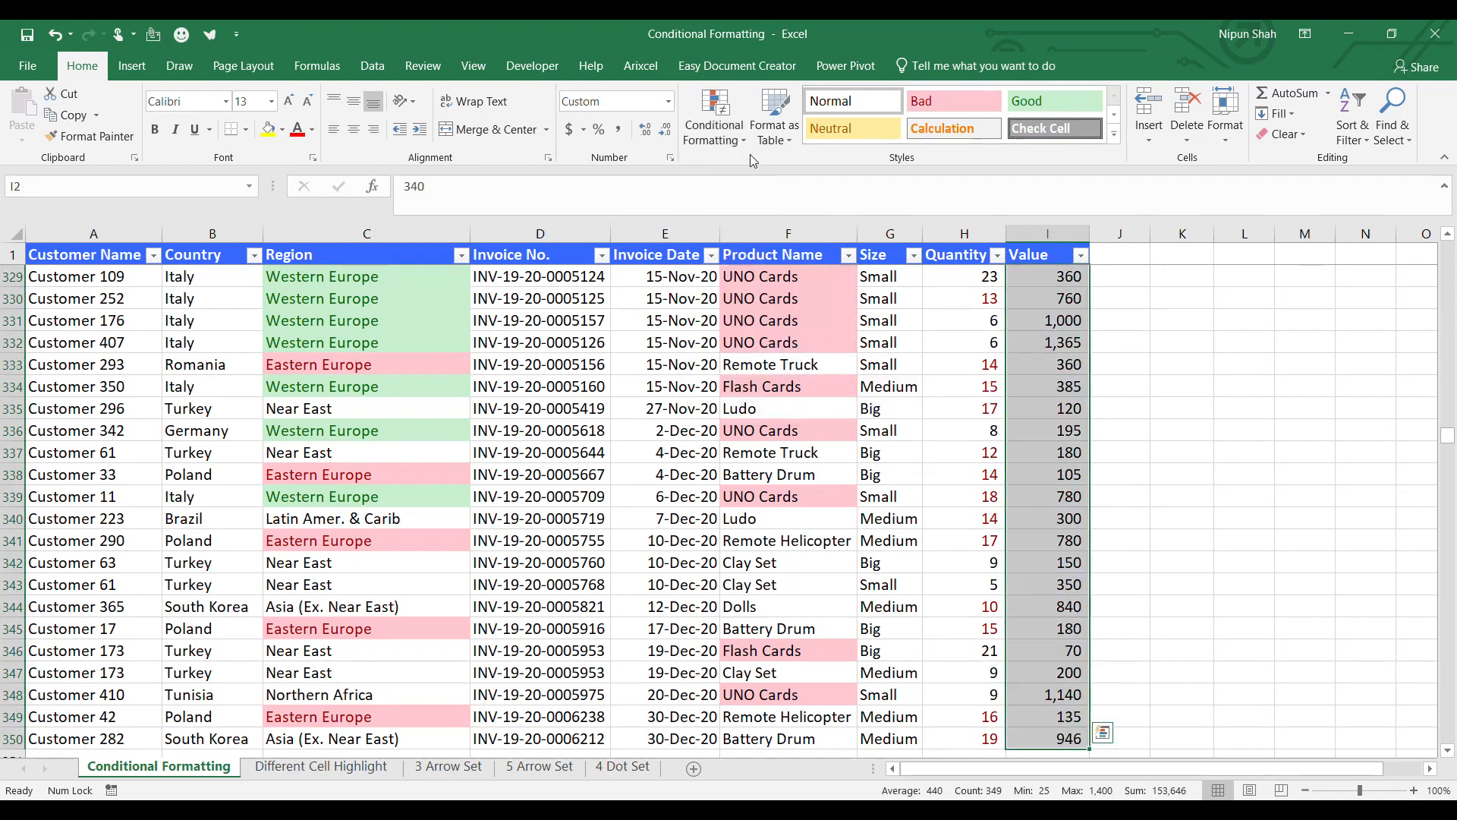
Step: Apply red gradient-fill data bars to all entries in the Value column
click(734, 127)
mouse_move(764, 259)
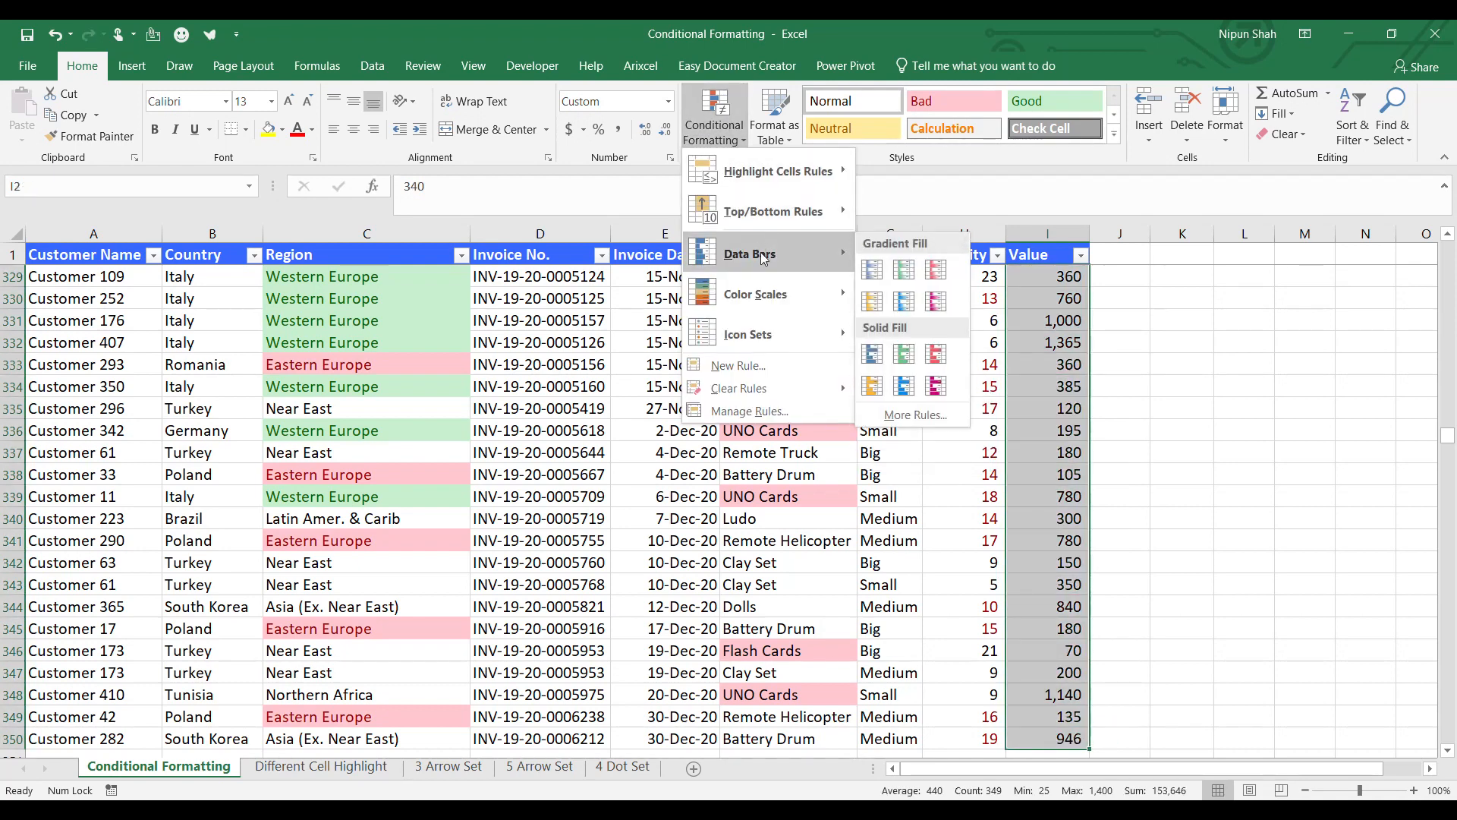
click(941, 271)
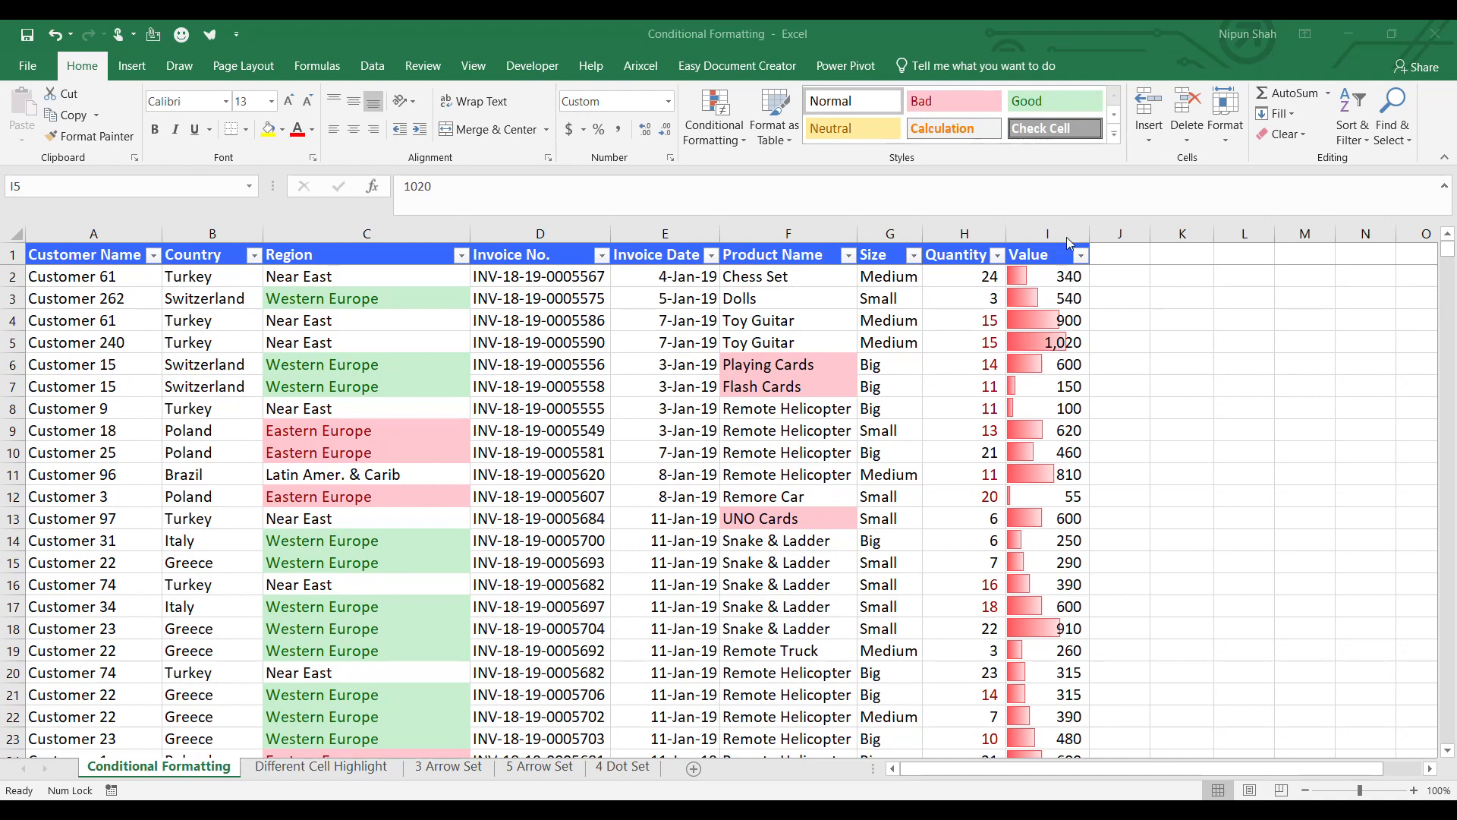
Step: Filter the Value column to its smallest and largest amounts, 25 and 1,400, and compare their data bars
click(1054, 256)
click(1081, 256)
click(932, 440)
click(888, 454)
scroll(899, 524, down, 15)
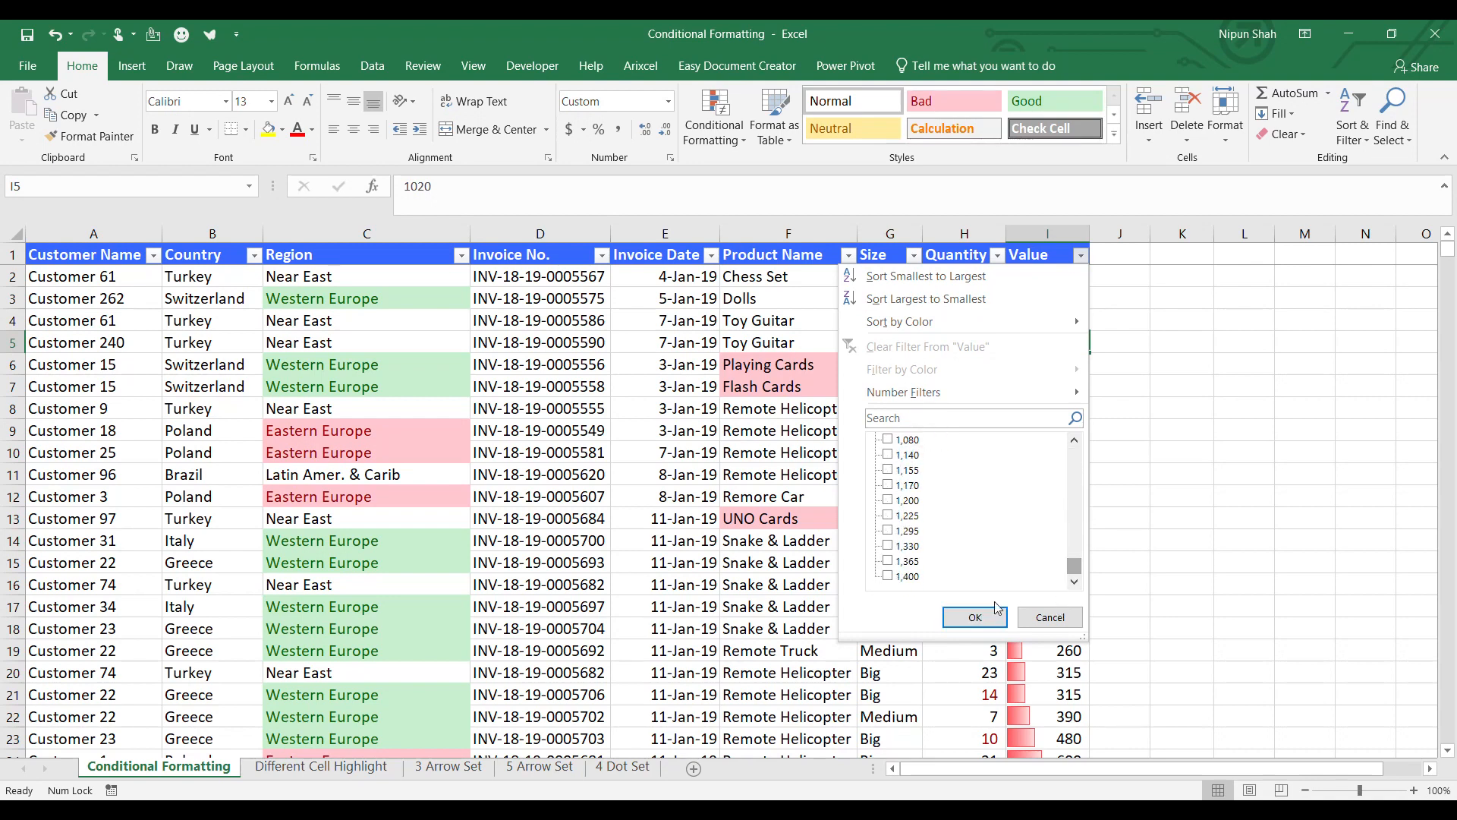
click(905, 577)
click(986, 617)
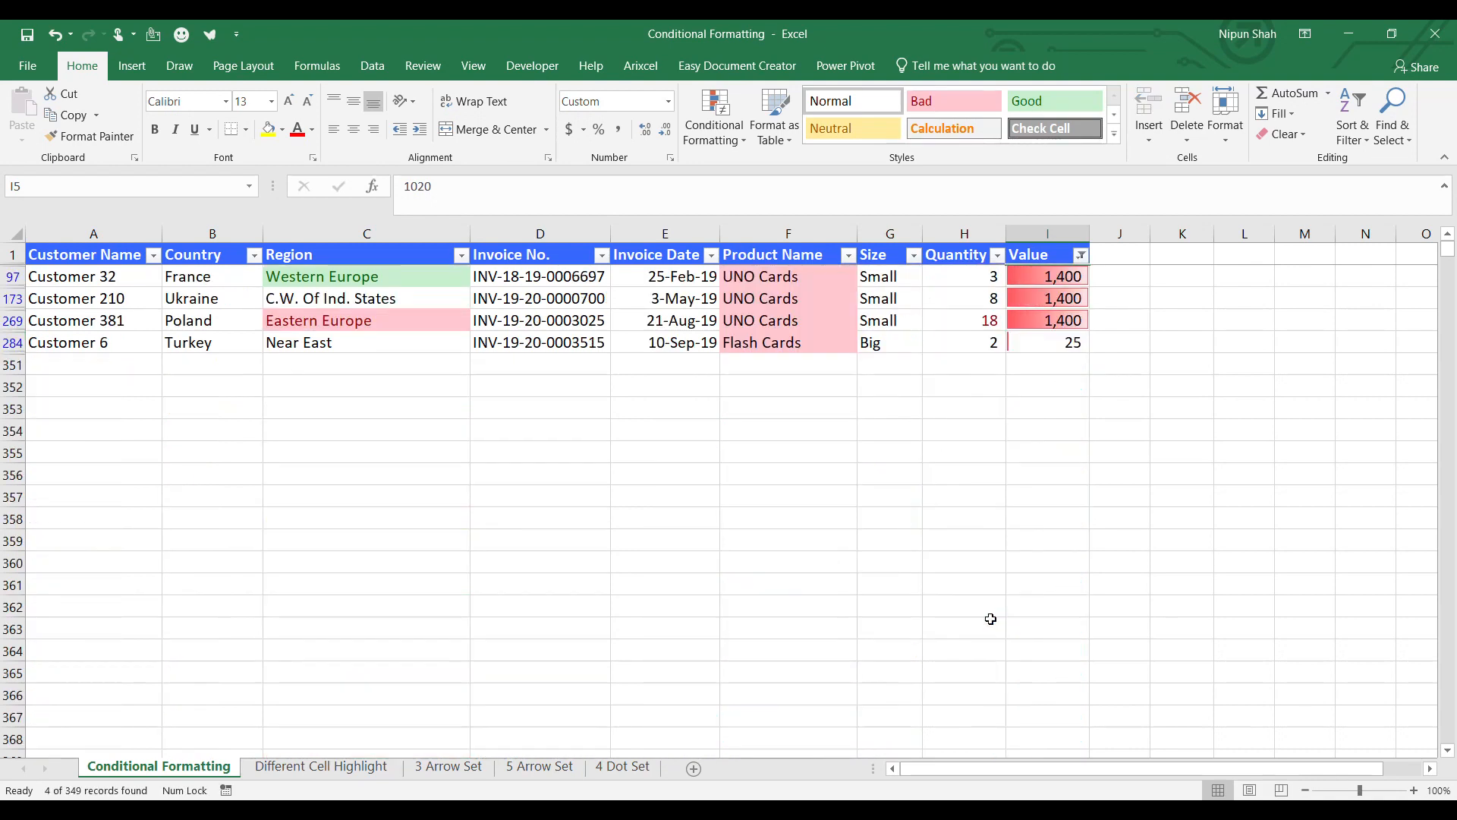
click(1048, 344)
click(1063, 320)
click(1068, 296)
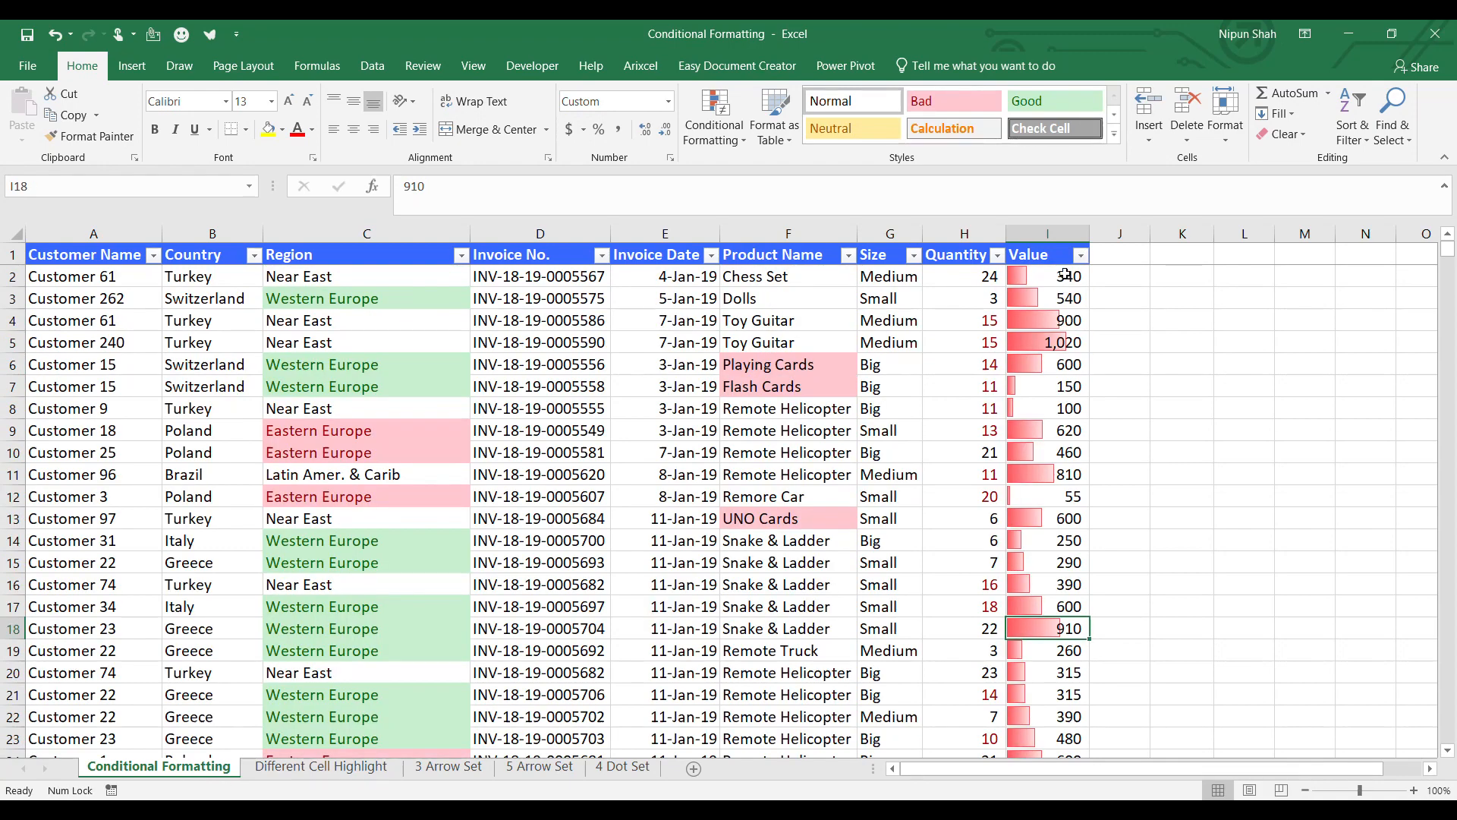
Step: Change the data bars on all entries in the Value column to the orange gradient fill
drag(1066, 277, 1072, 693)
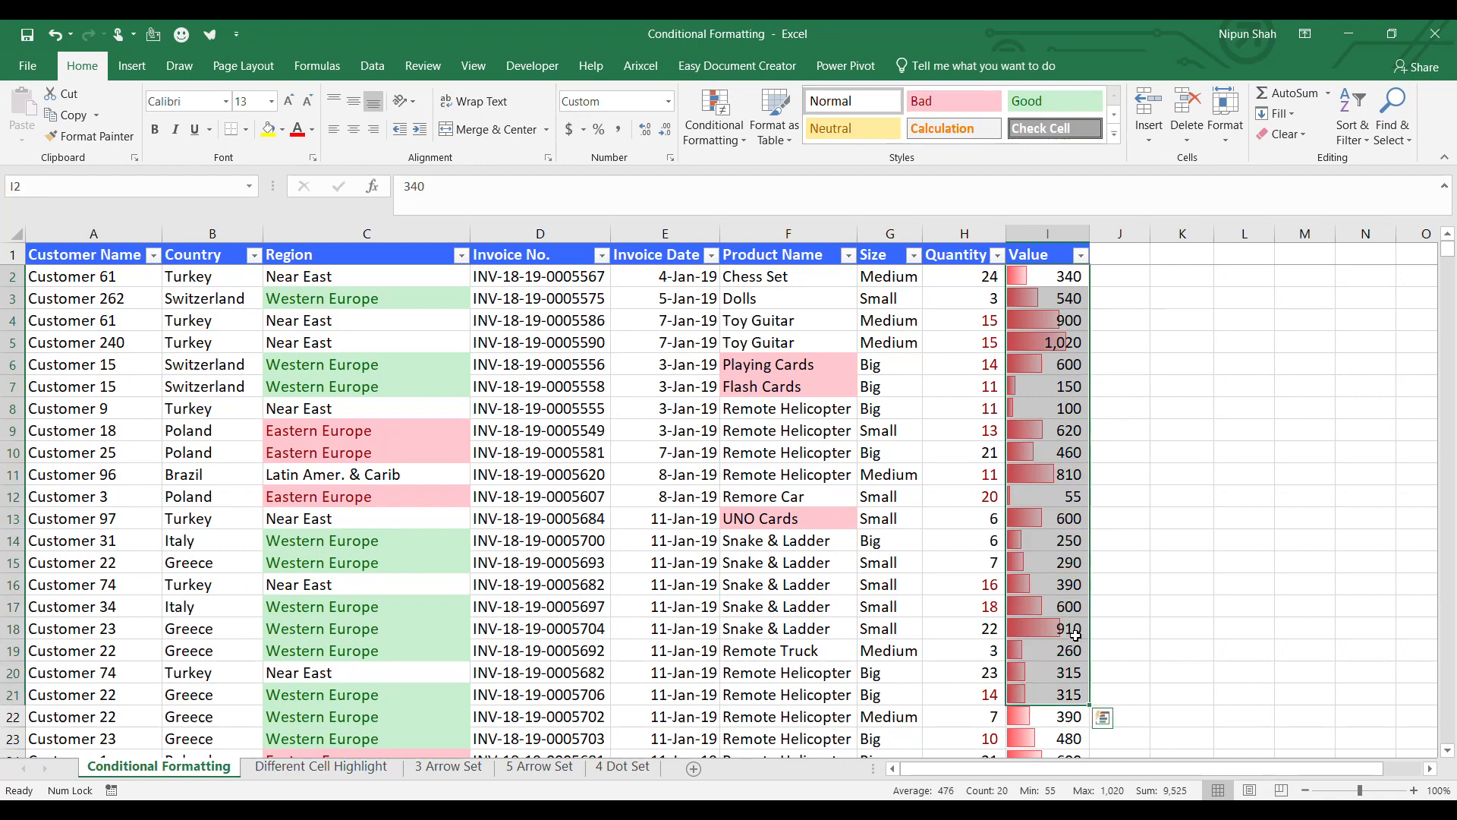
key(ctrl+shift+Down)
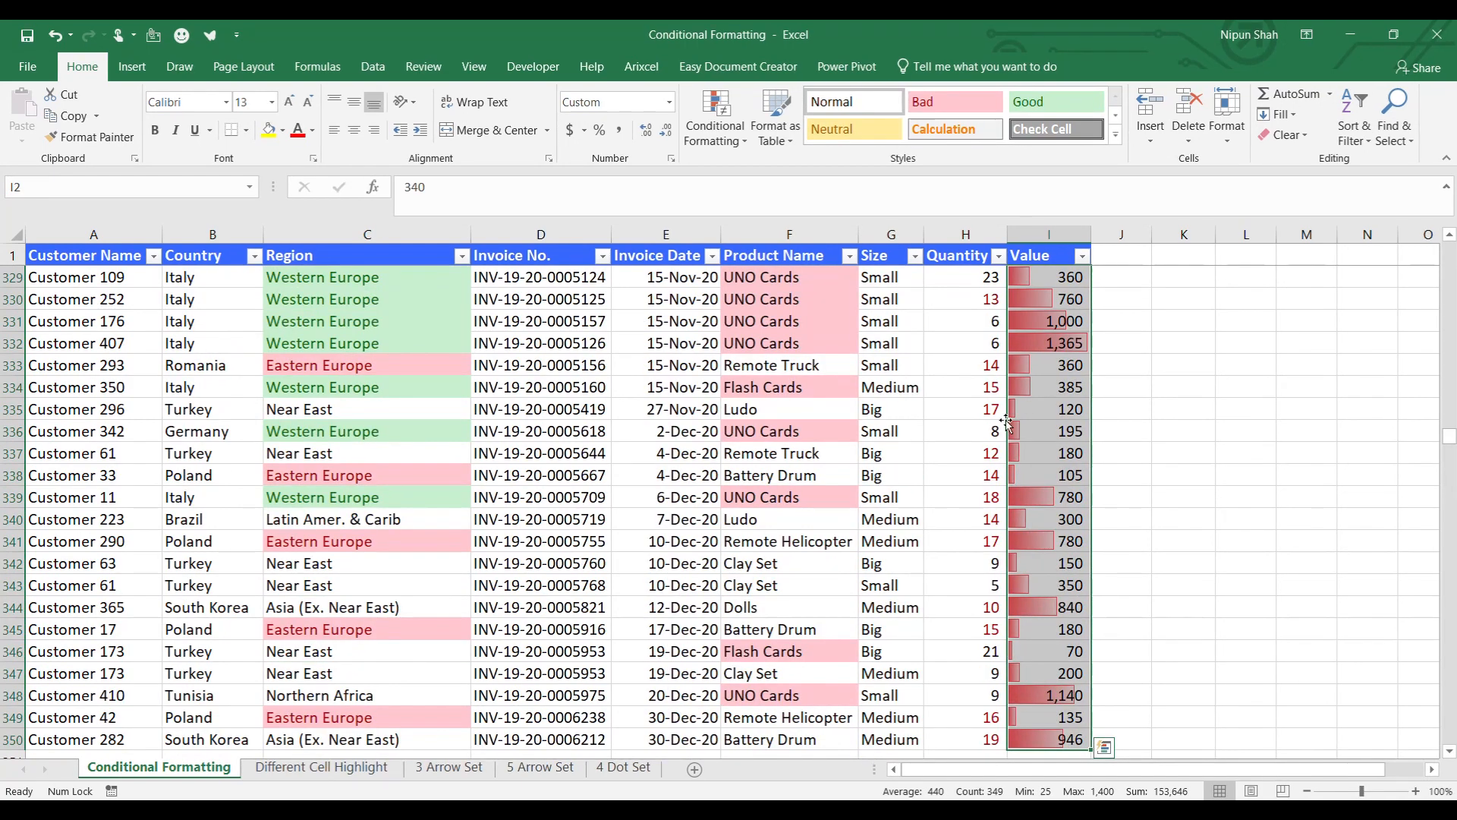
click(713, 121)
mouse_move(805, 254)
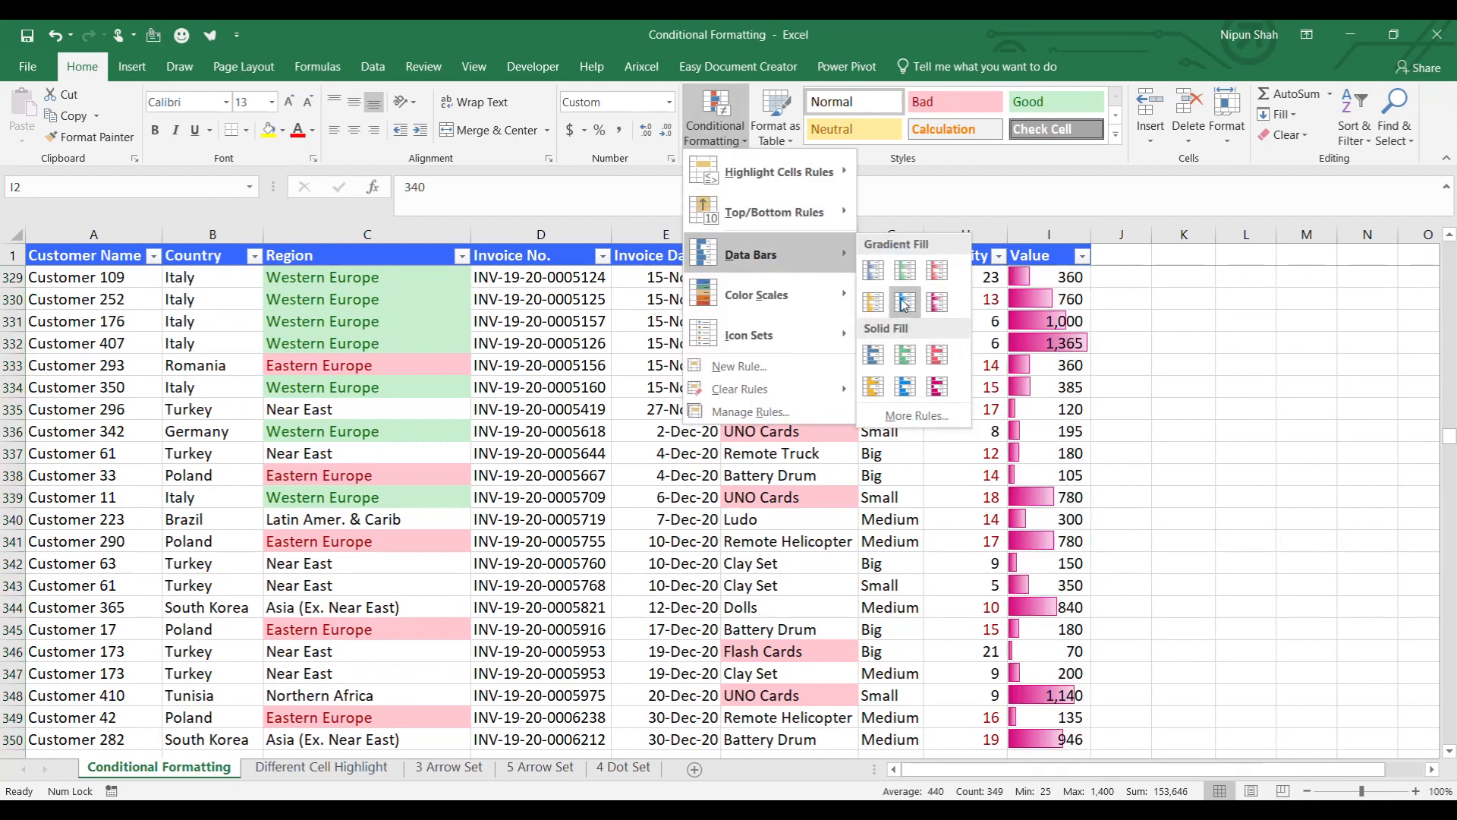
click(873, 303)
click(1029, 319)
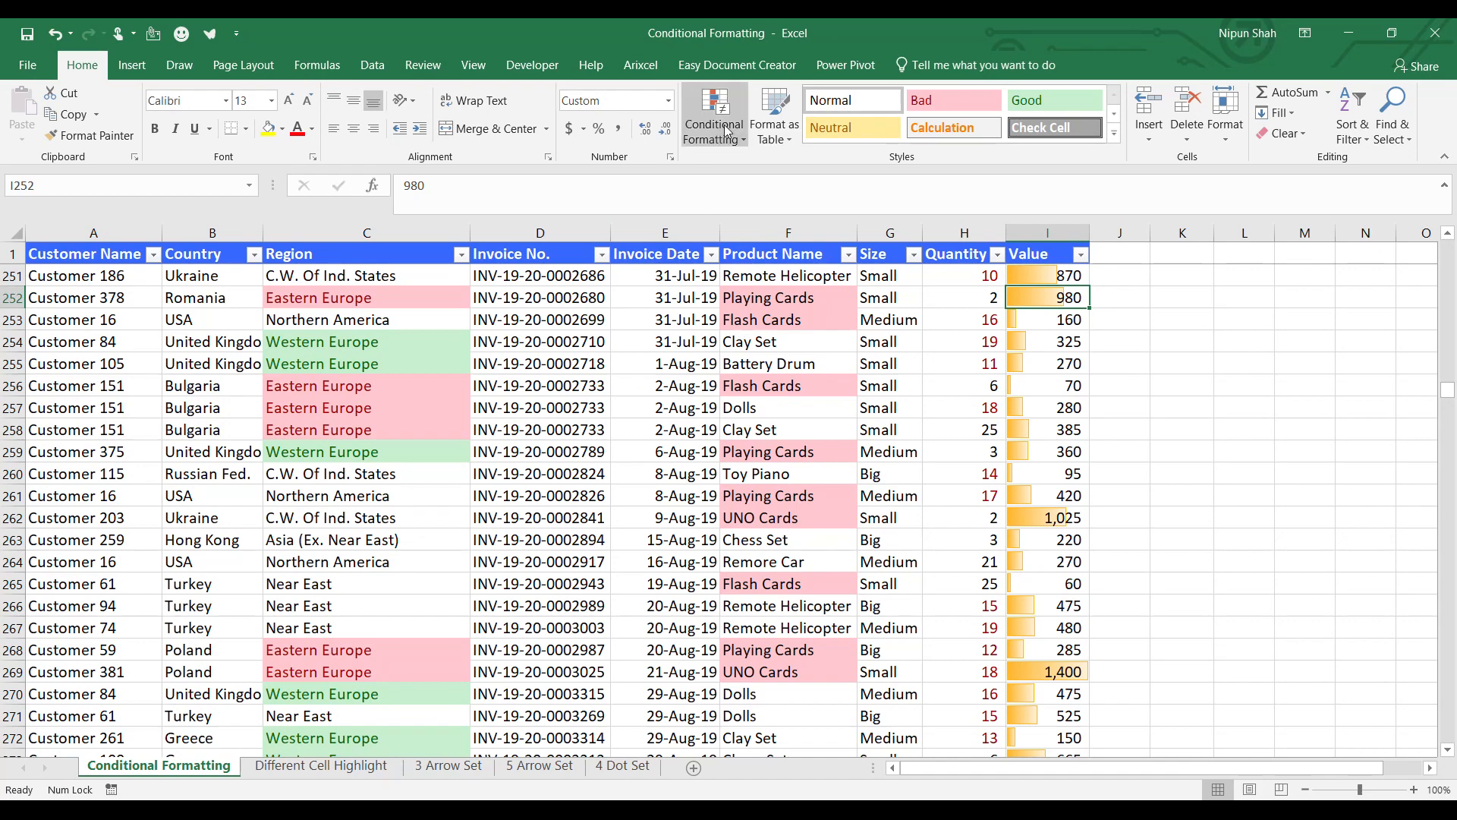
Step: Clear the data bar rules from all entries in the Value column
click(717, 125)
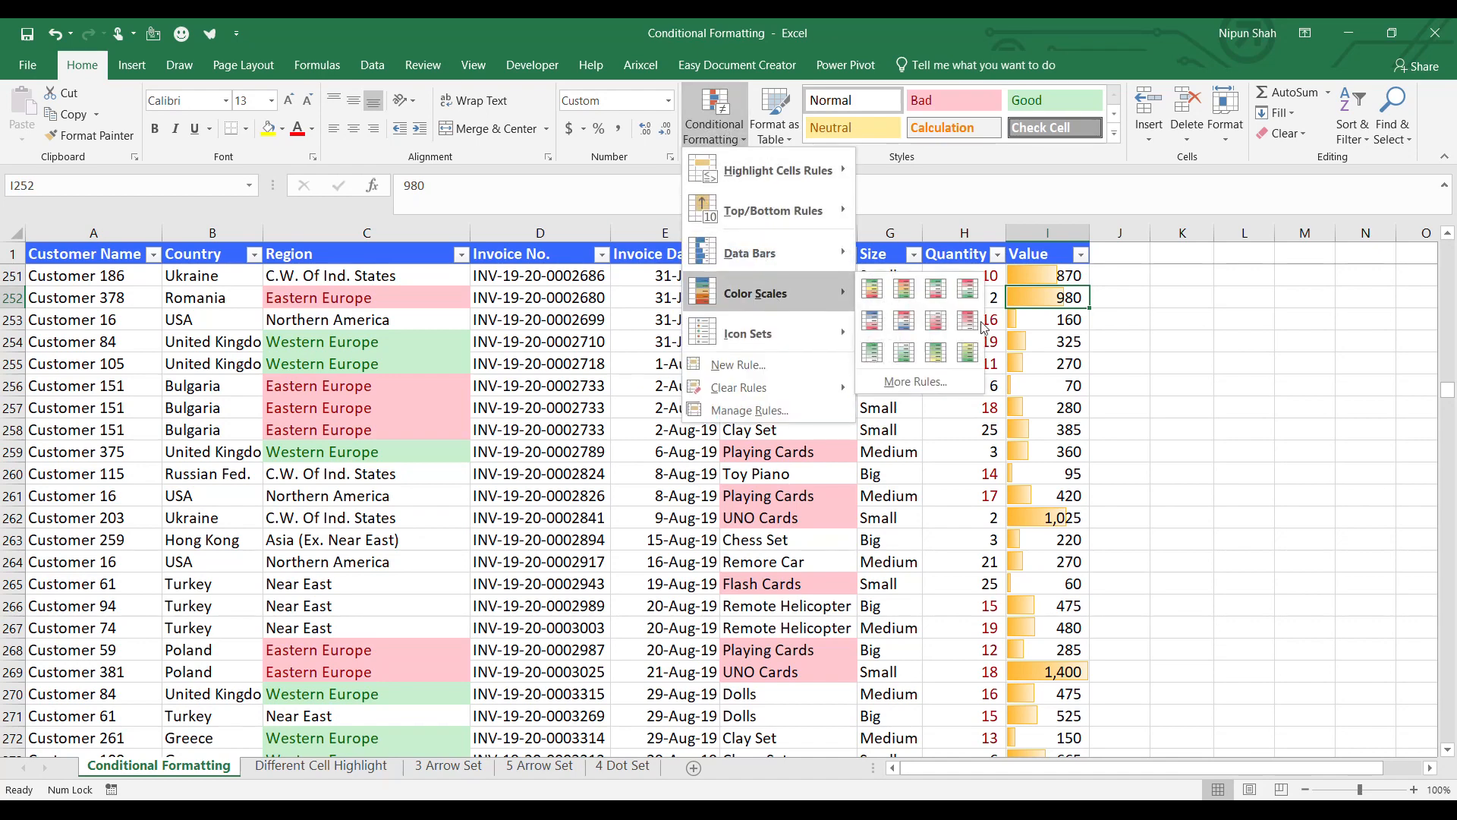
click(1067, 327)
key(Up)
key(ctrl+shift+Down)
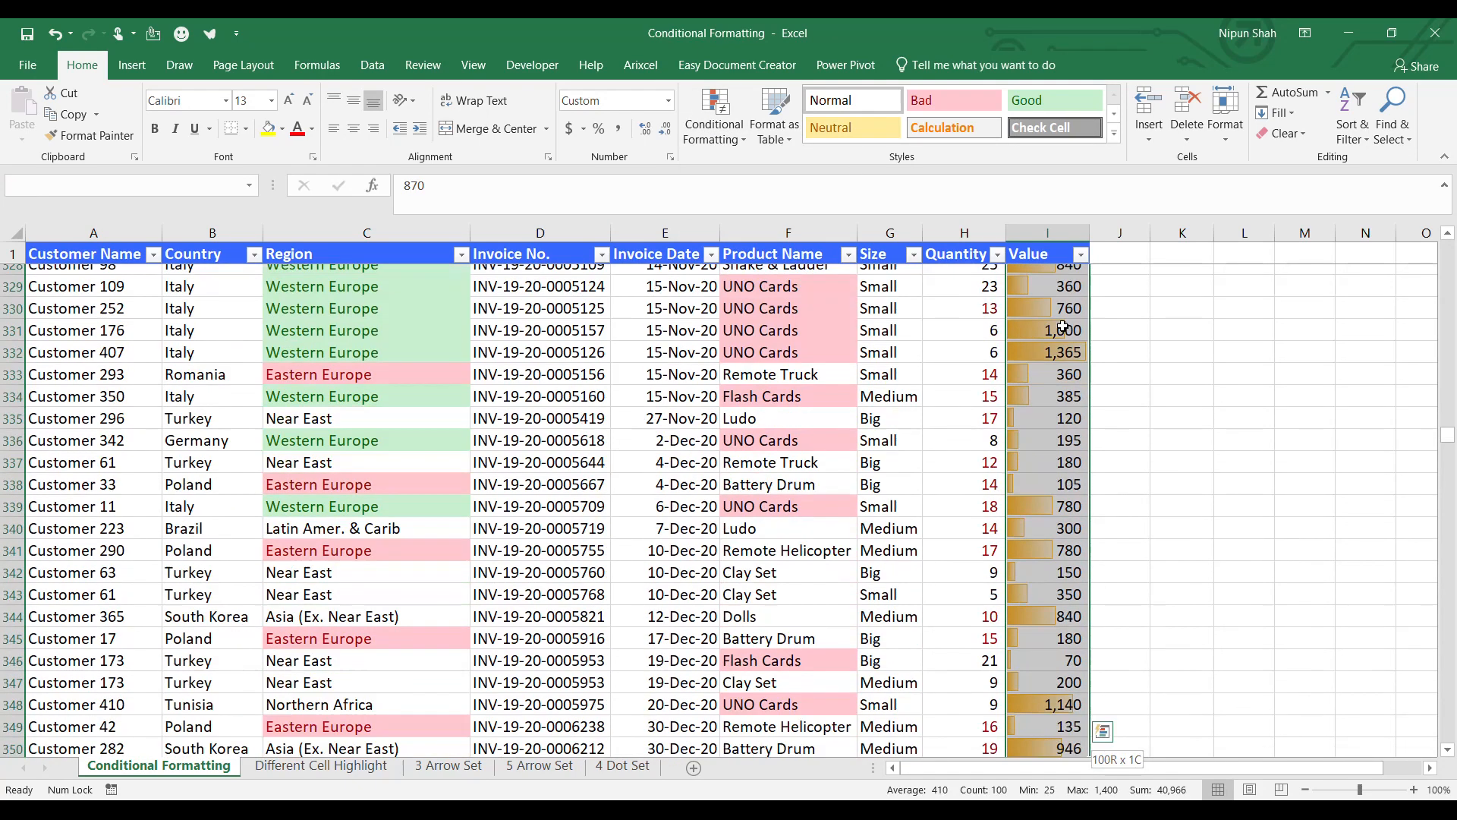
click(680, 138)
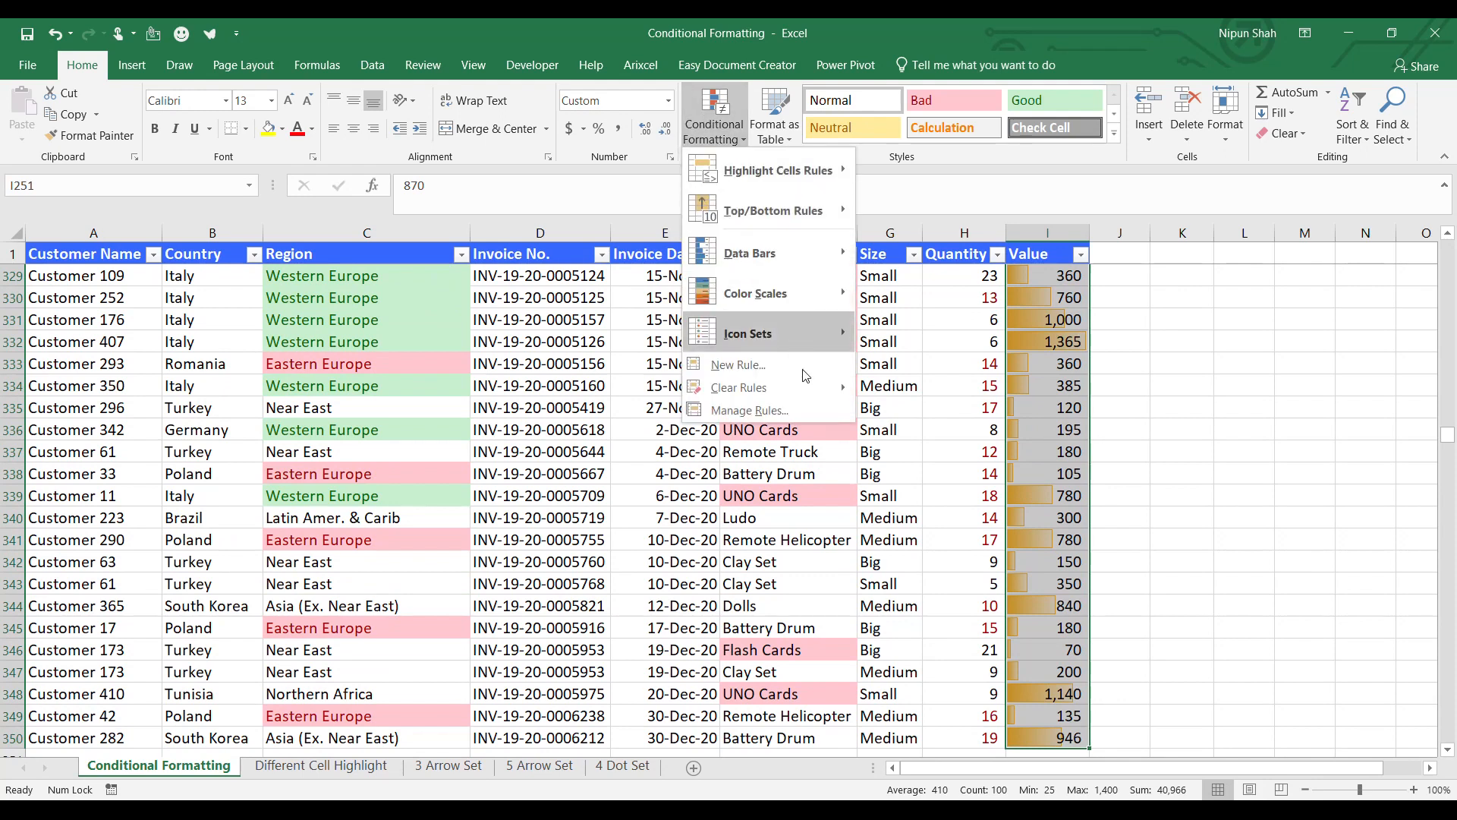
mouse_move(813, 400)
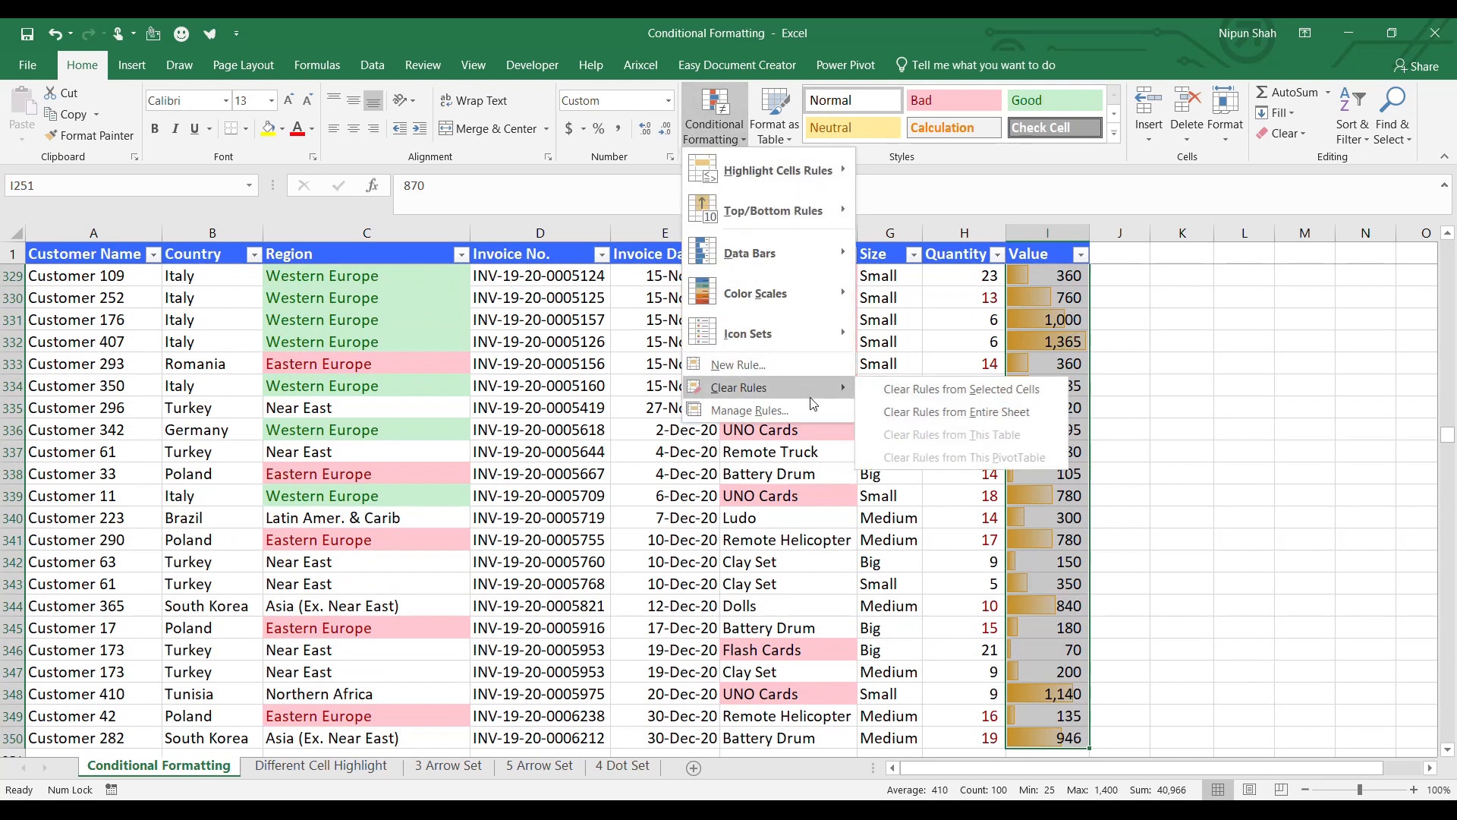
click(917, 401)
key(ctrl+space)
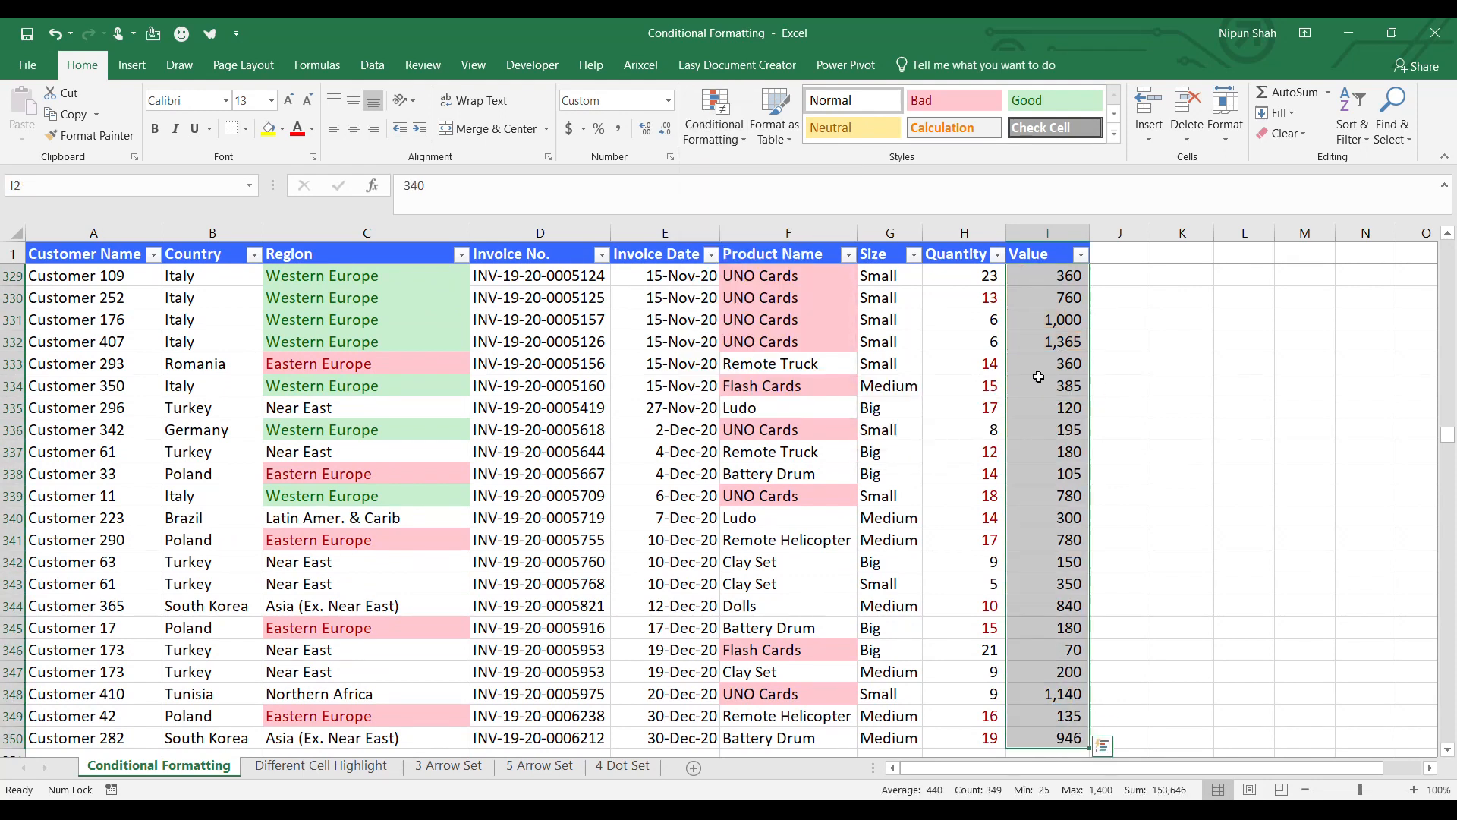
Step: Apply the Green-Yellow-Red color scale to all entries in the Value column, and check some of the colored cells
click(722, 124)
mouse_move(778, 293)
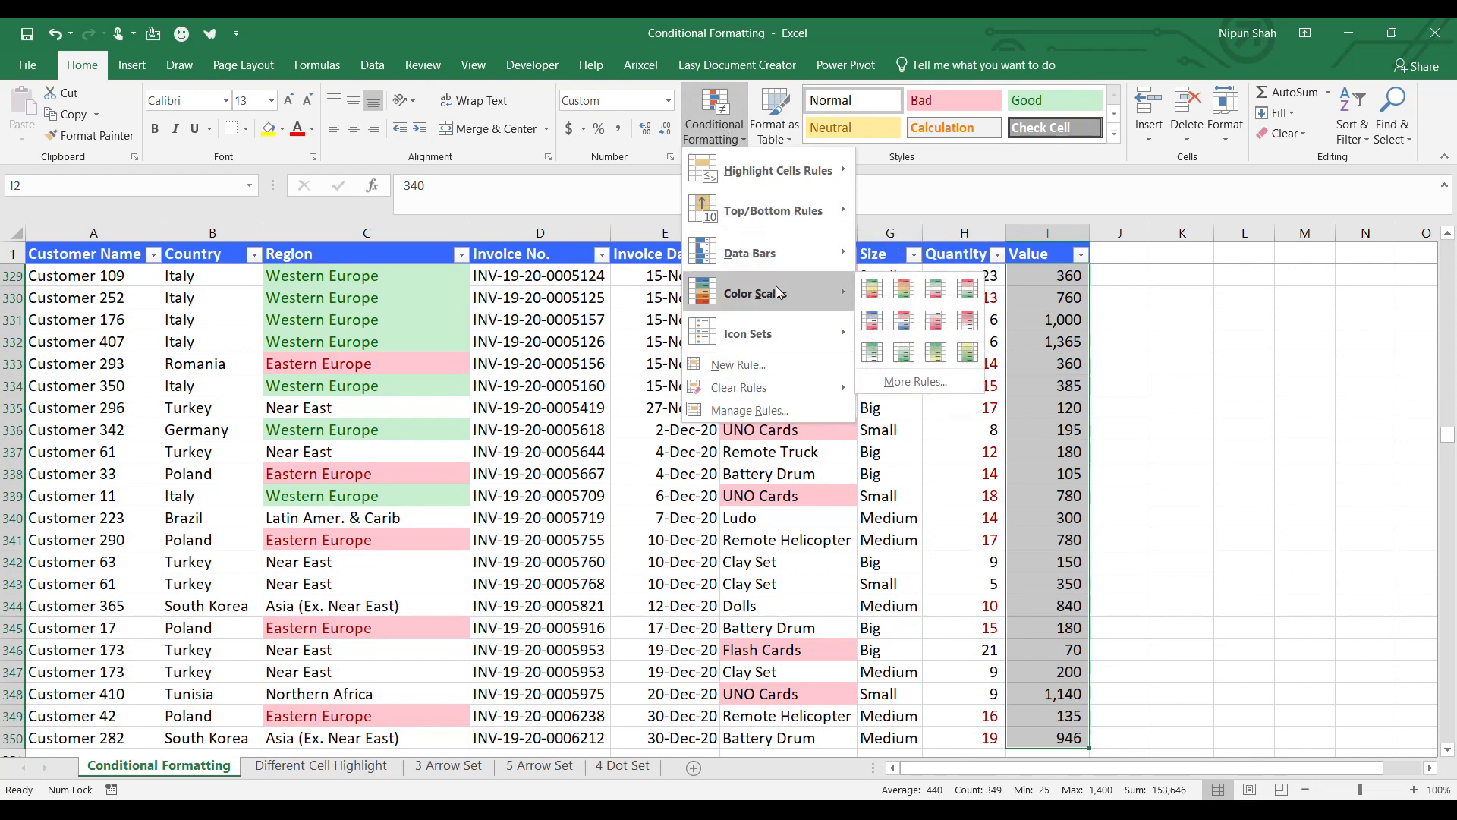
click(873, 295)
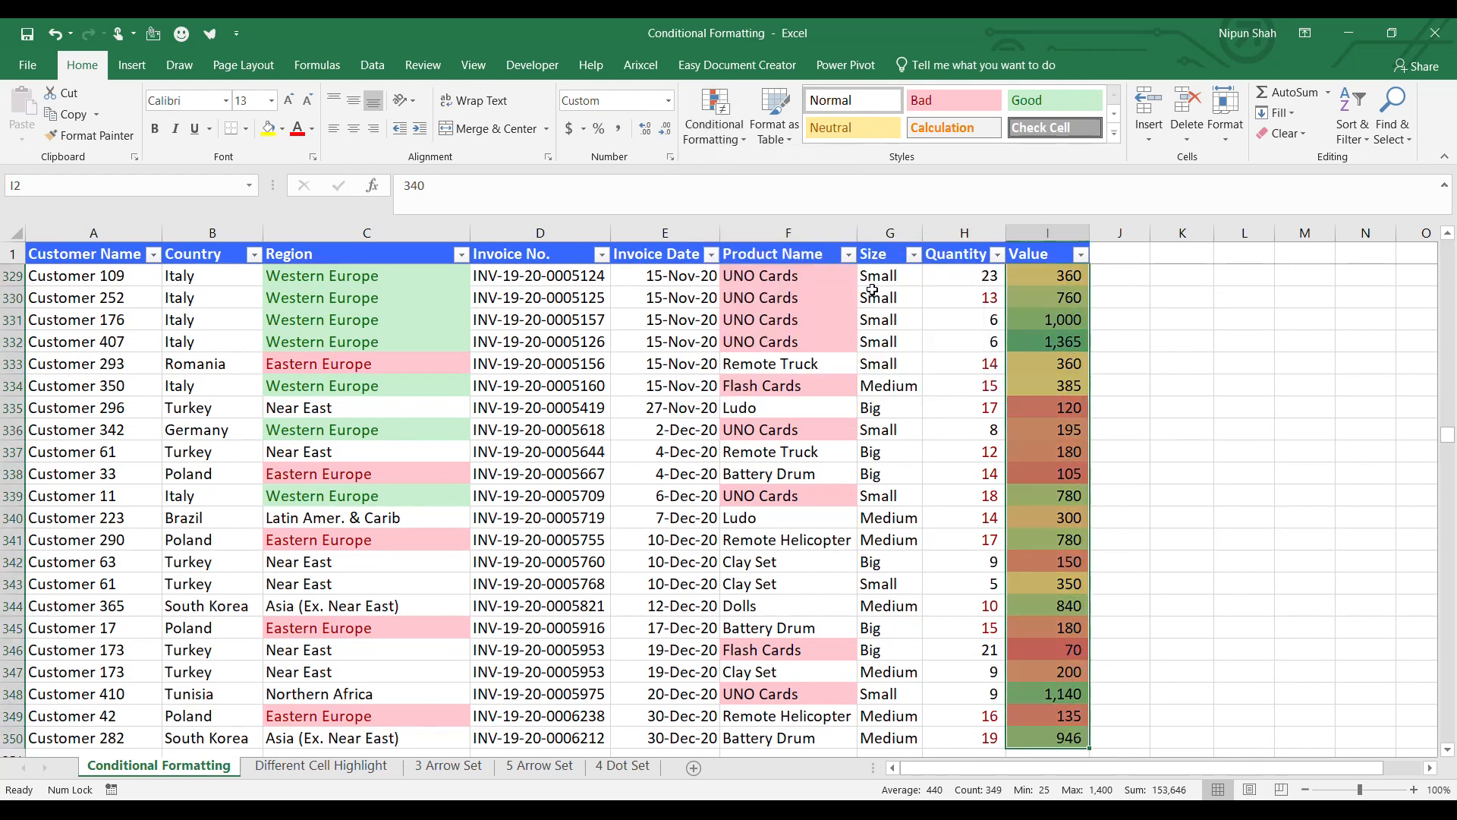
click(1059, 386)
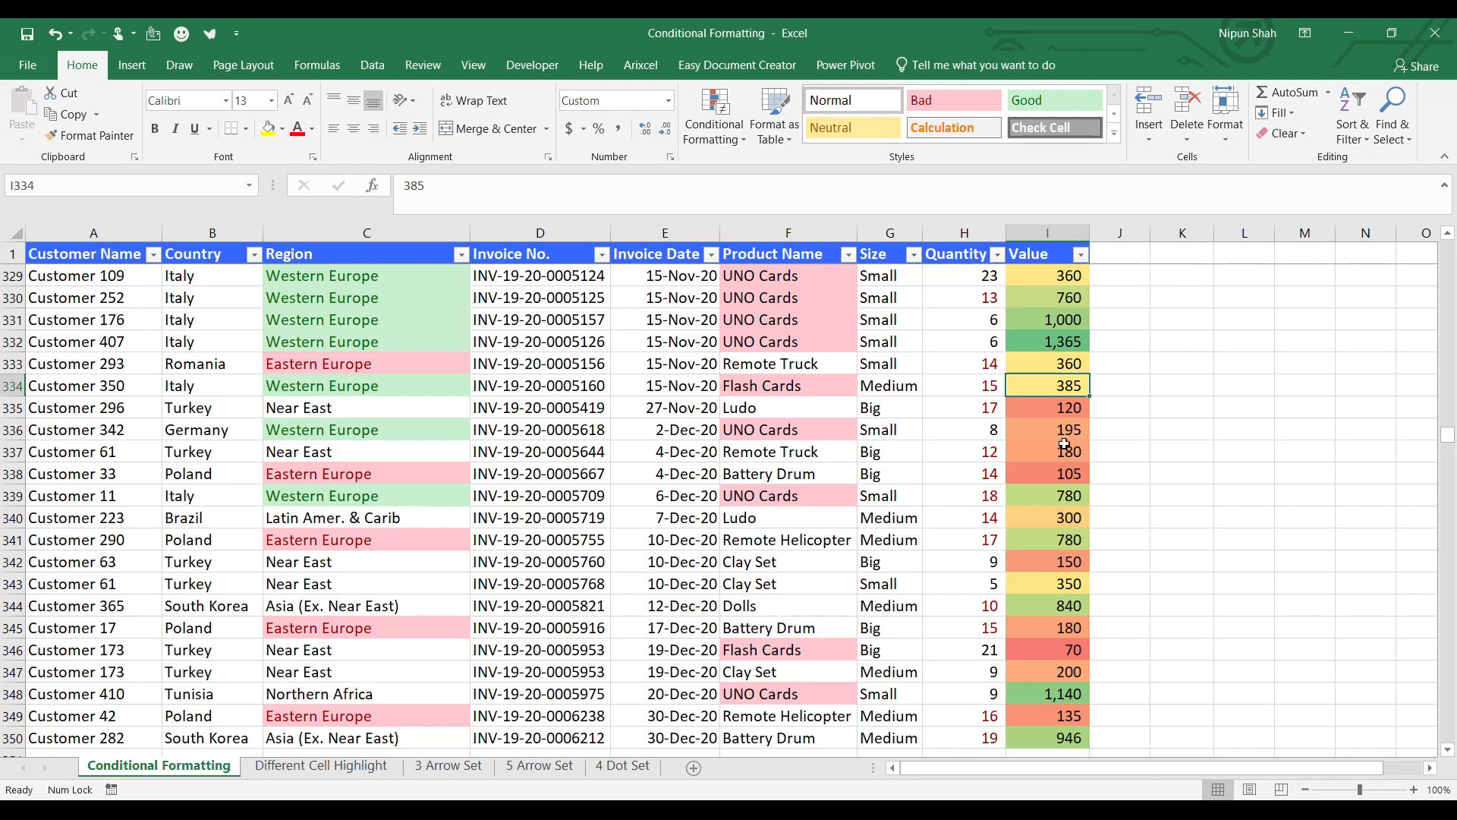
click(1073, 405)
click(1078, 342)
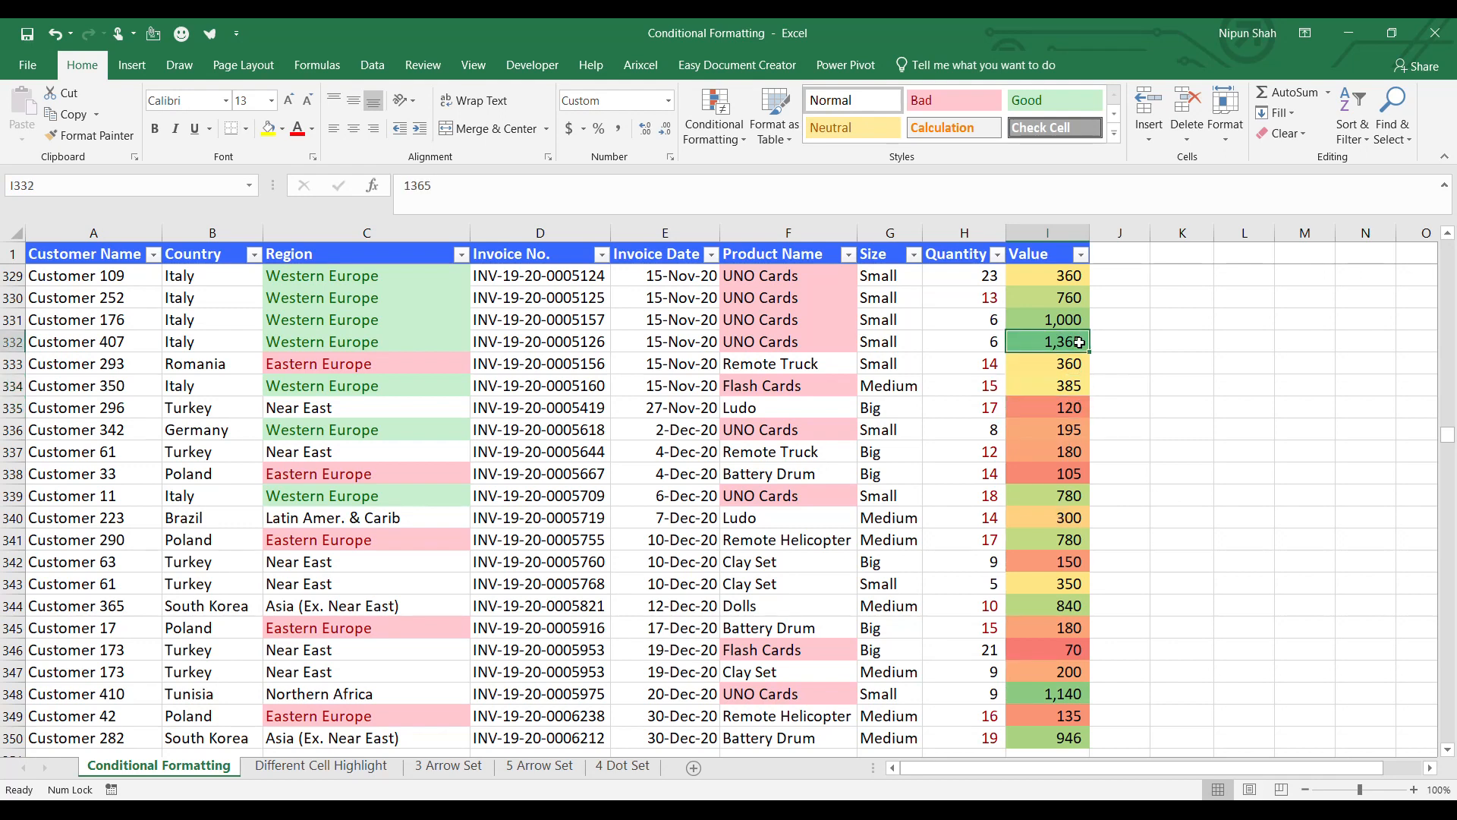
Step: Apply the reversed Red-Yellow-Green color scale to all entries in the Value column instead, and check a high and a low amount
scroll(1062, 508, up, 20)
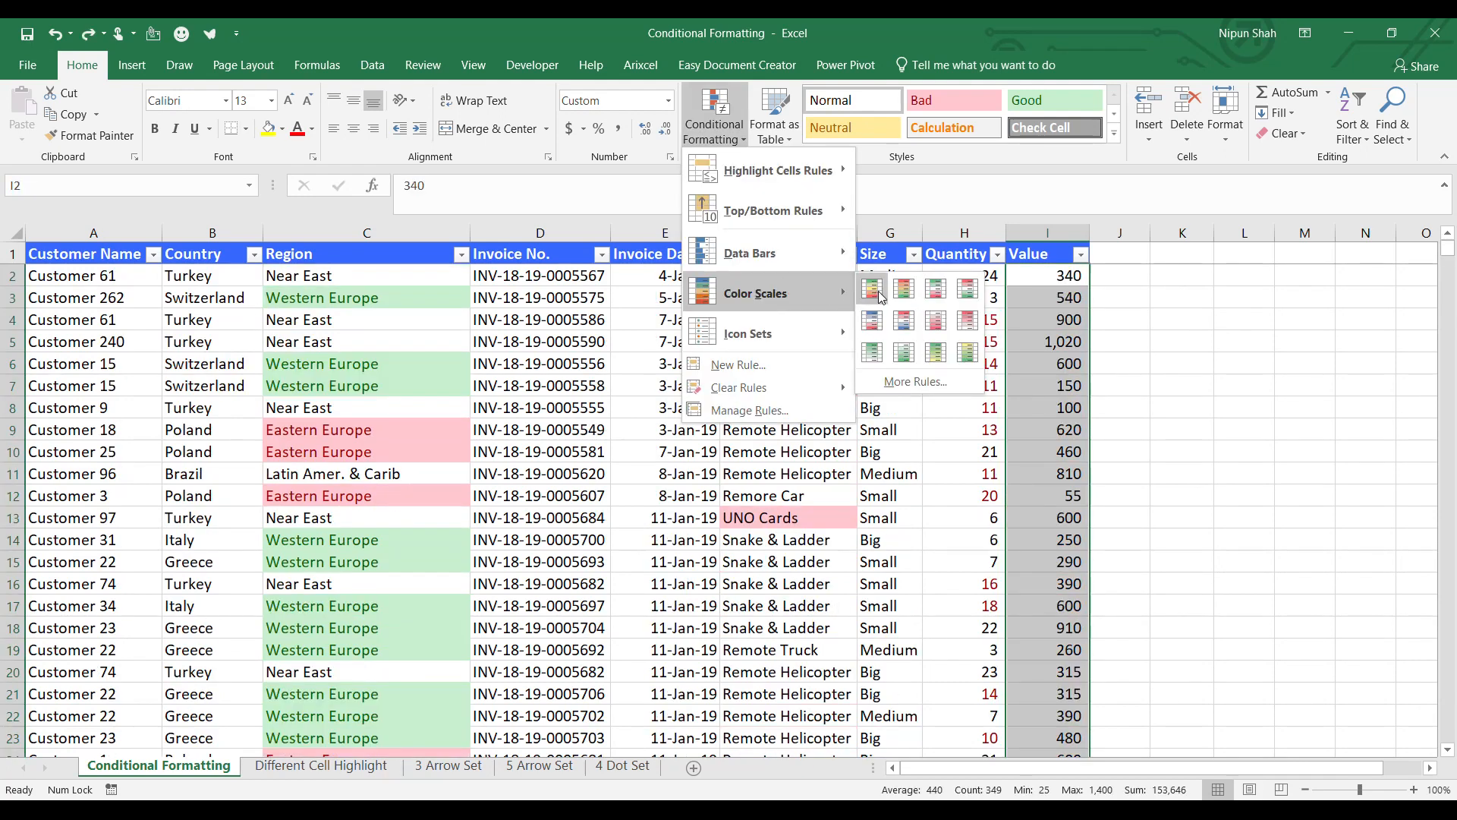
click(905, 290)
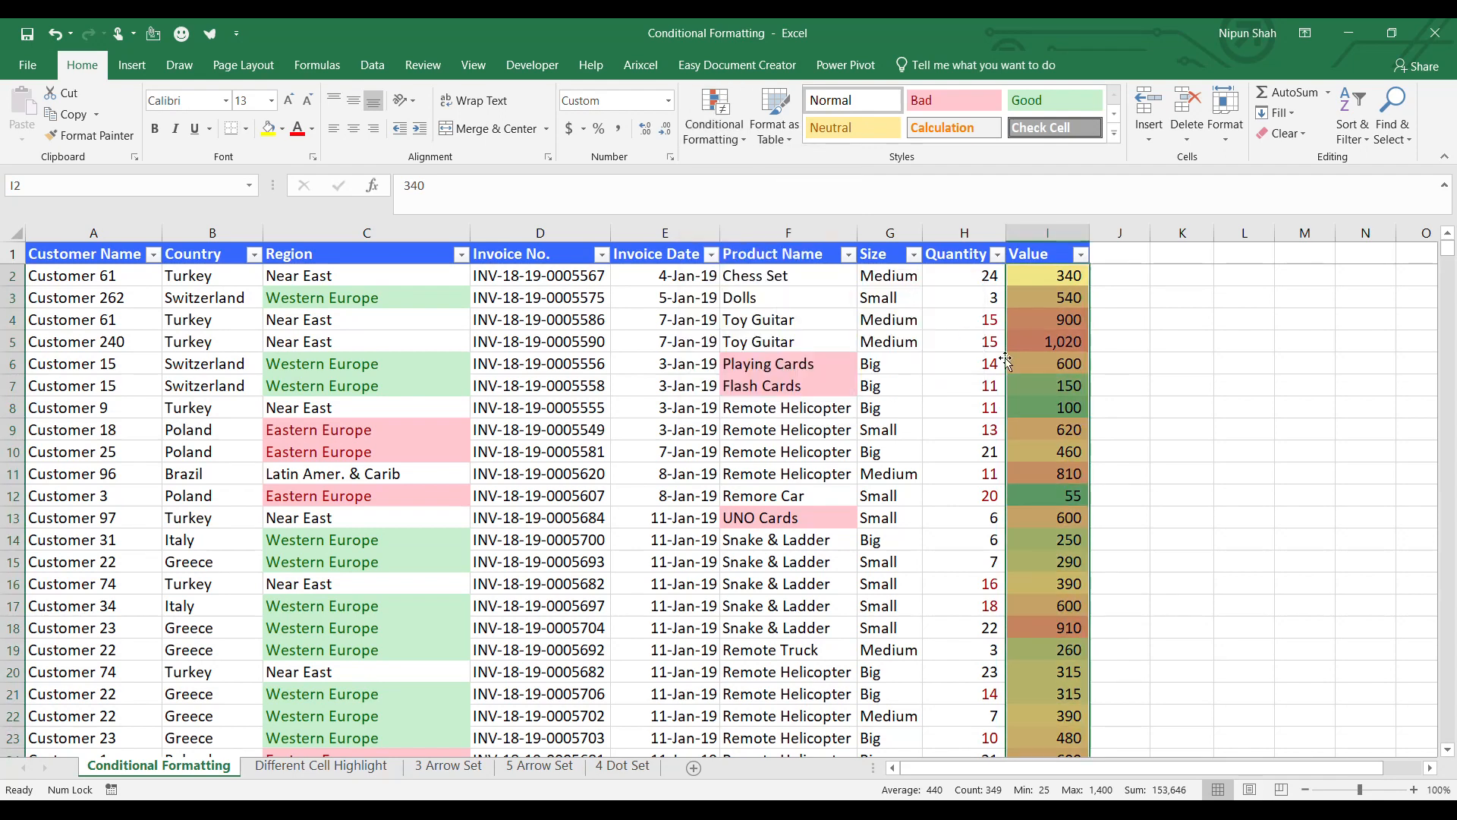
click(1060, 342)
click(1060, 342)
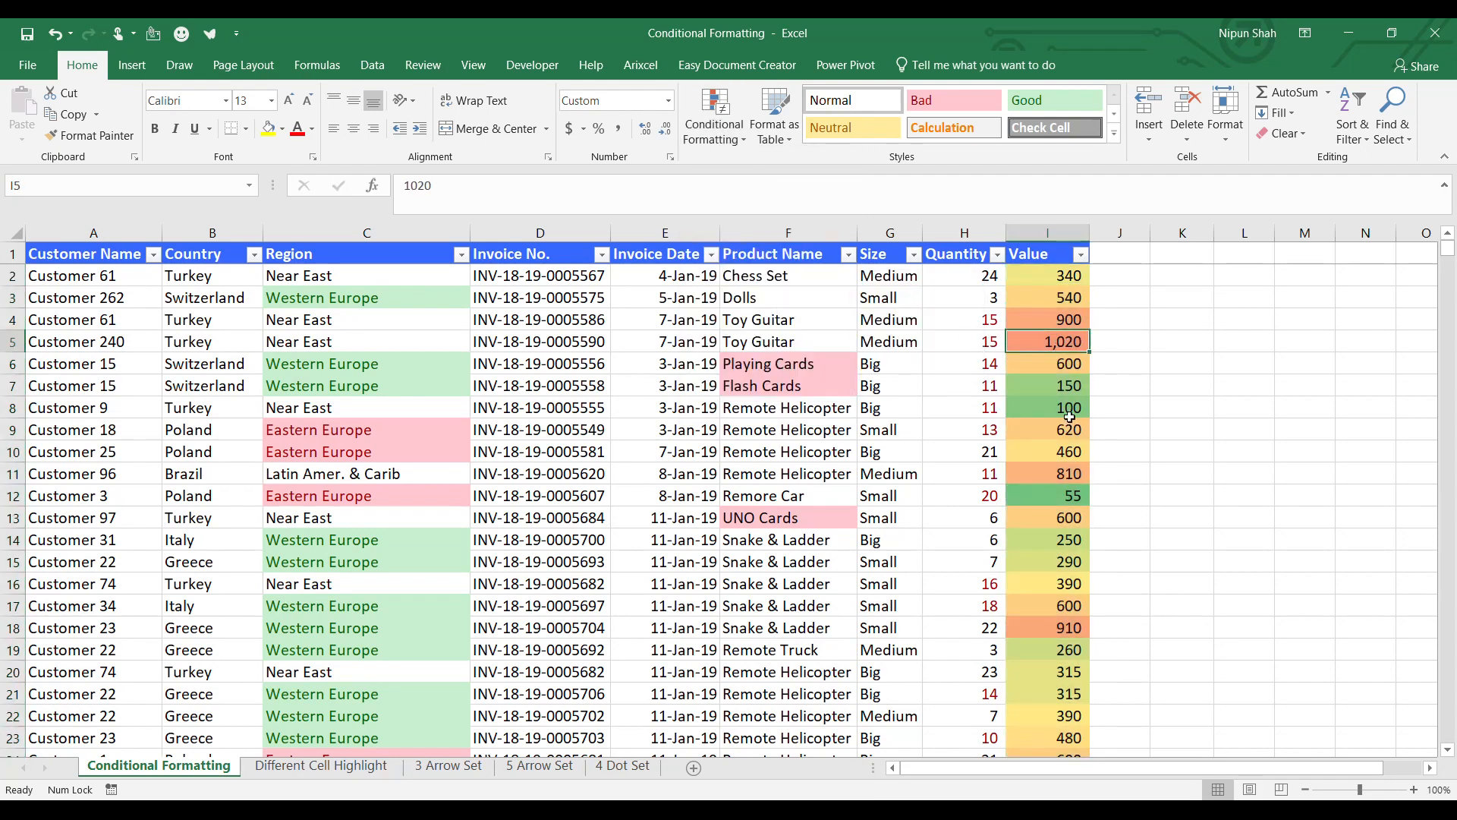
click(1072, 409)
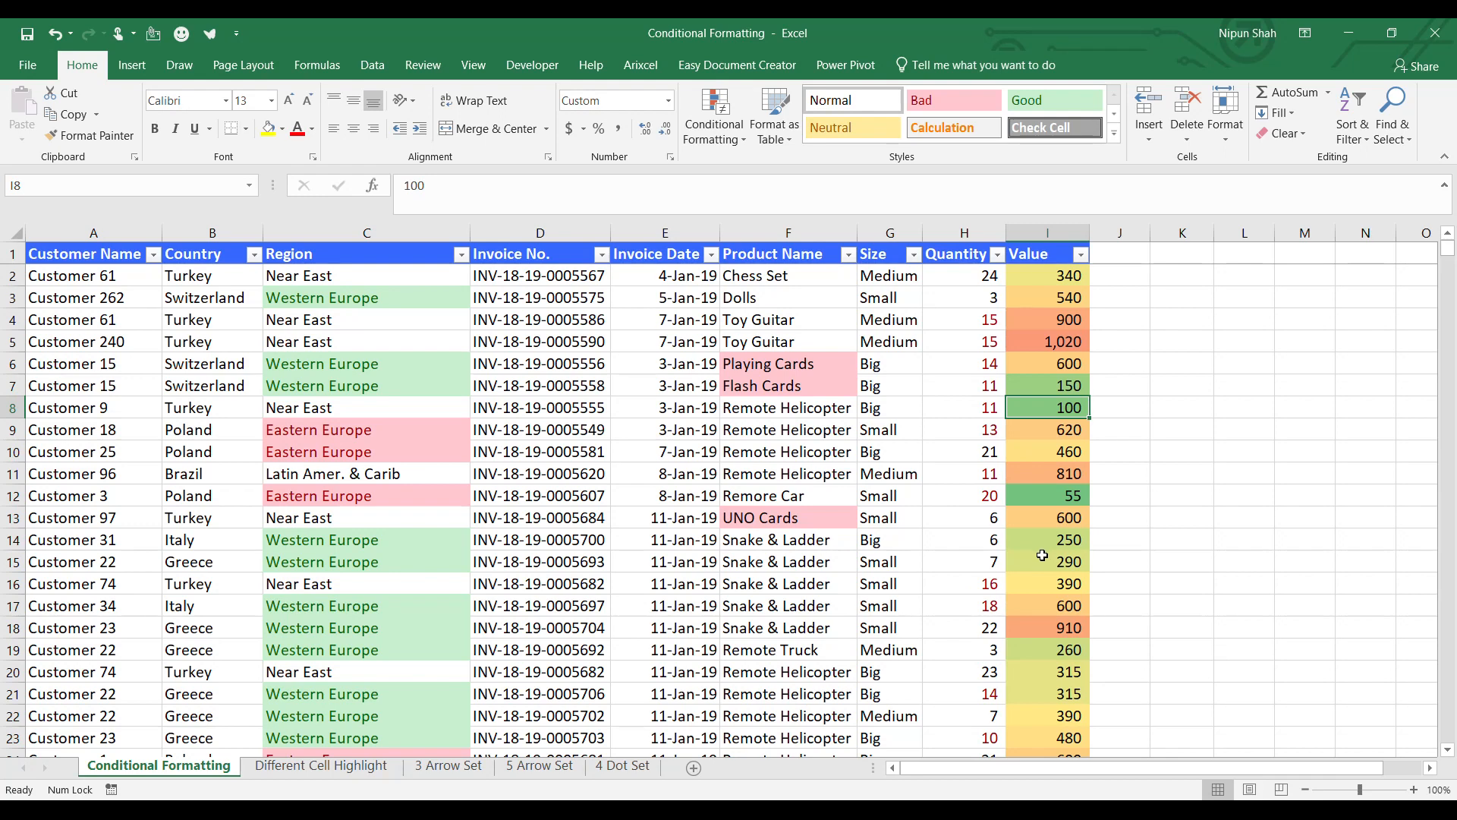
Step: Apply the two-color white and red scale, with red for the highest amounts, to all entries in the Value column
key(ctrl+Up)
key(ctrl+shift+Down)
click(704, 118)
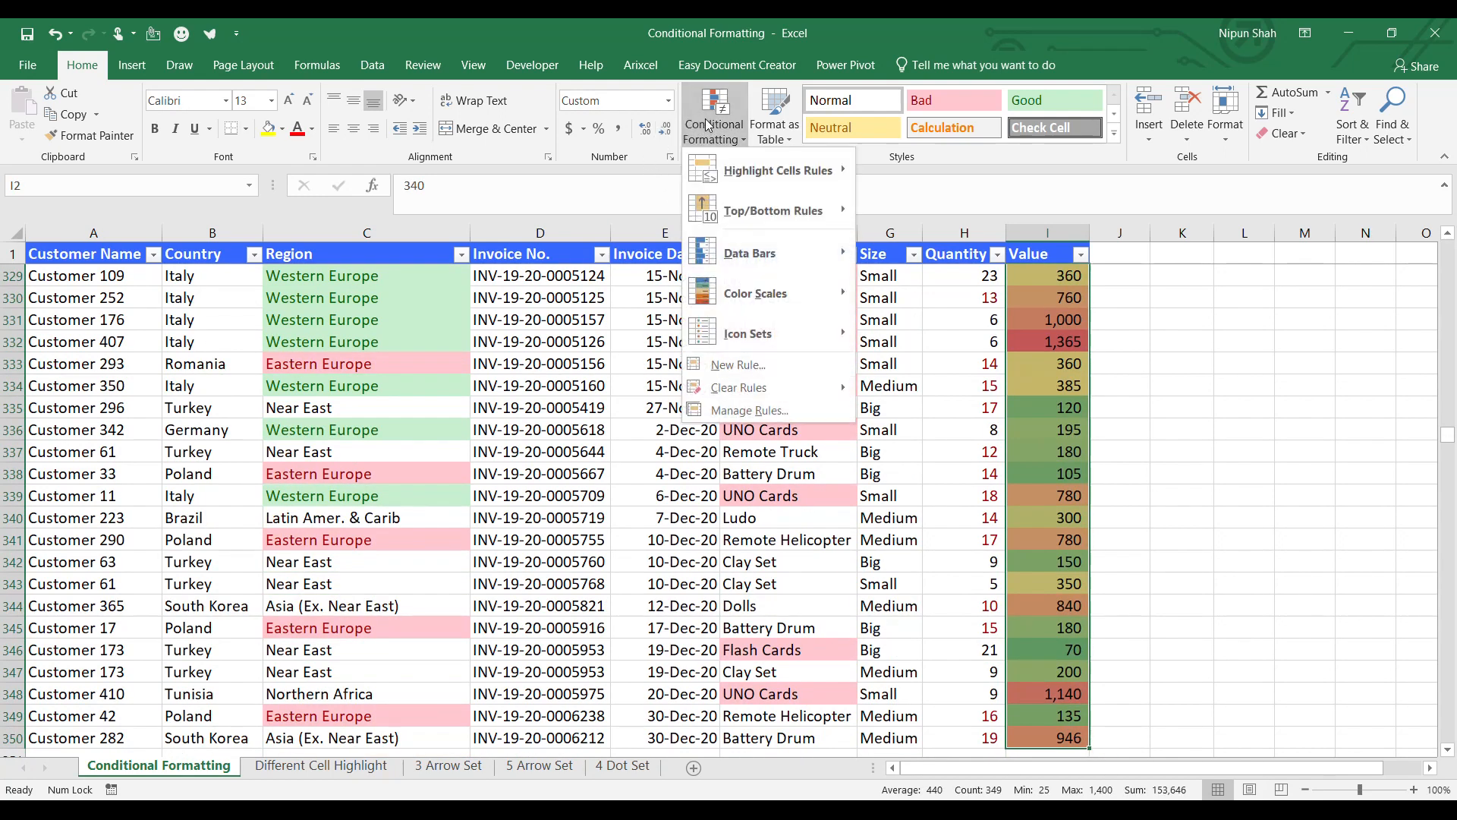
mouse_move(814, 301)
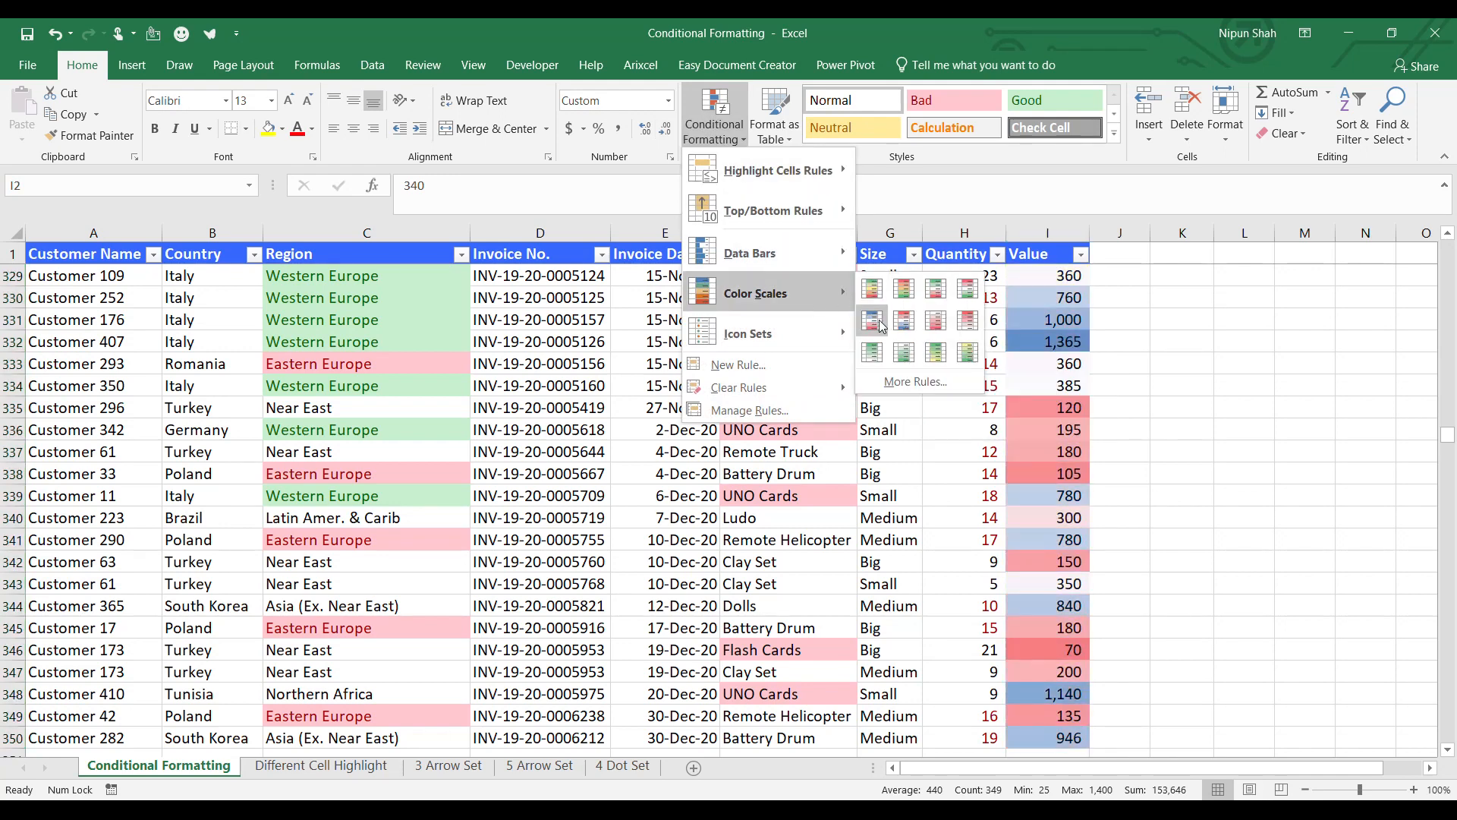
click(943, 322)
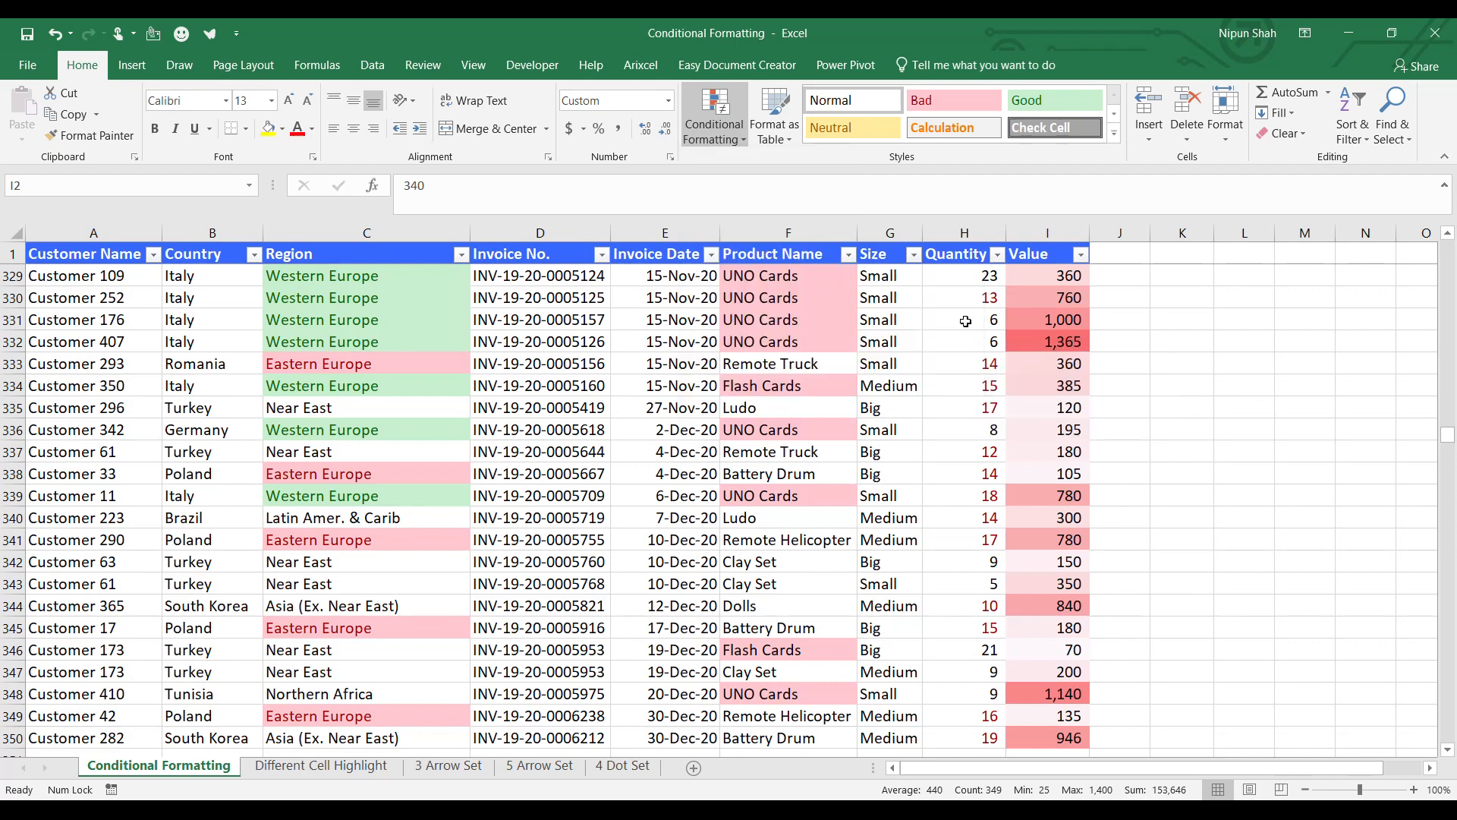
click(1022, 362)
scroll(1064, 455, up, 20)
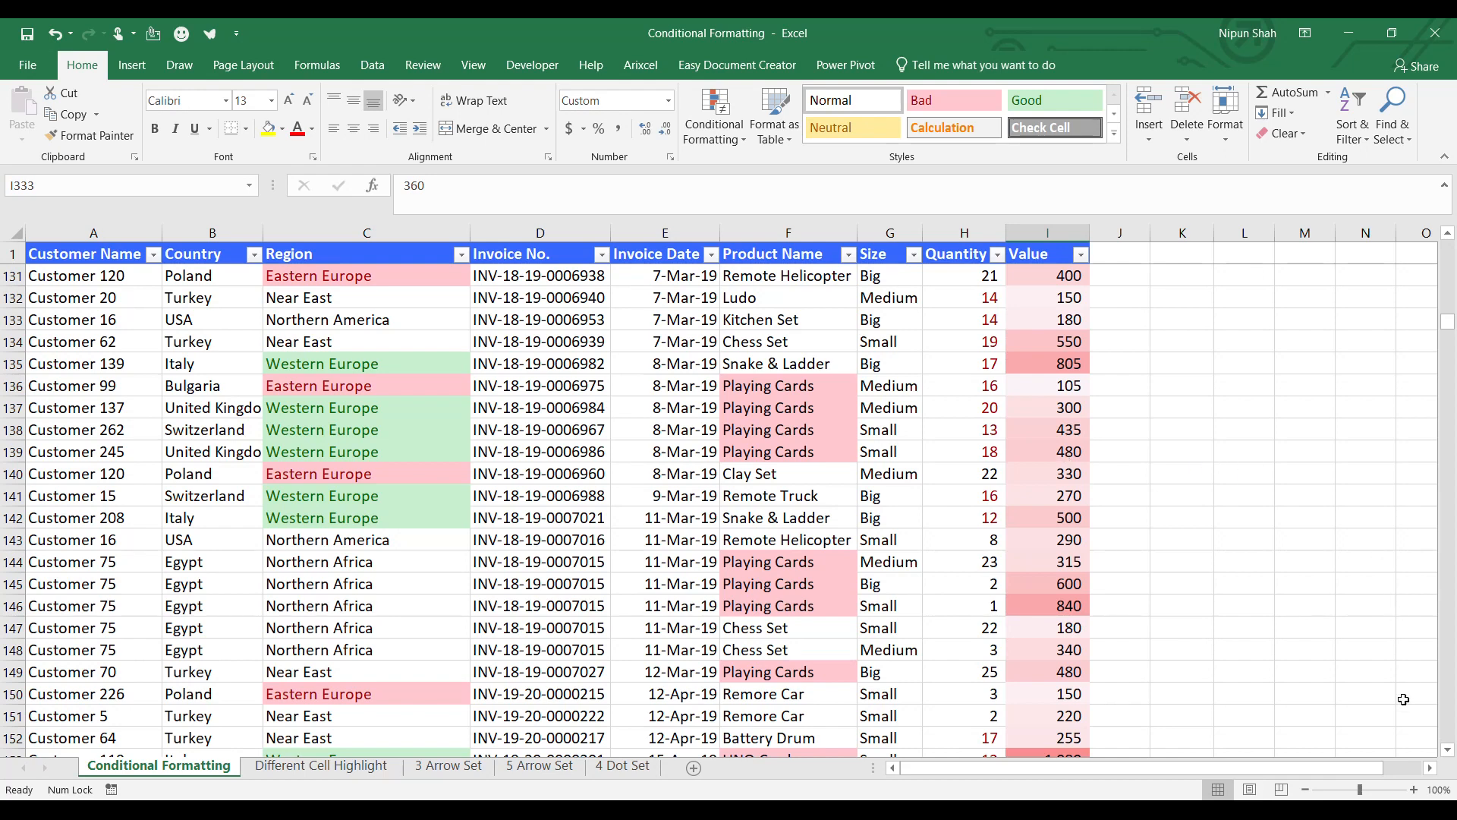
click(1051, 341)
click(706, 138)
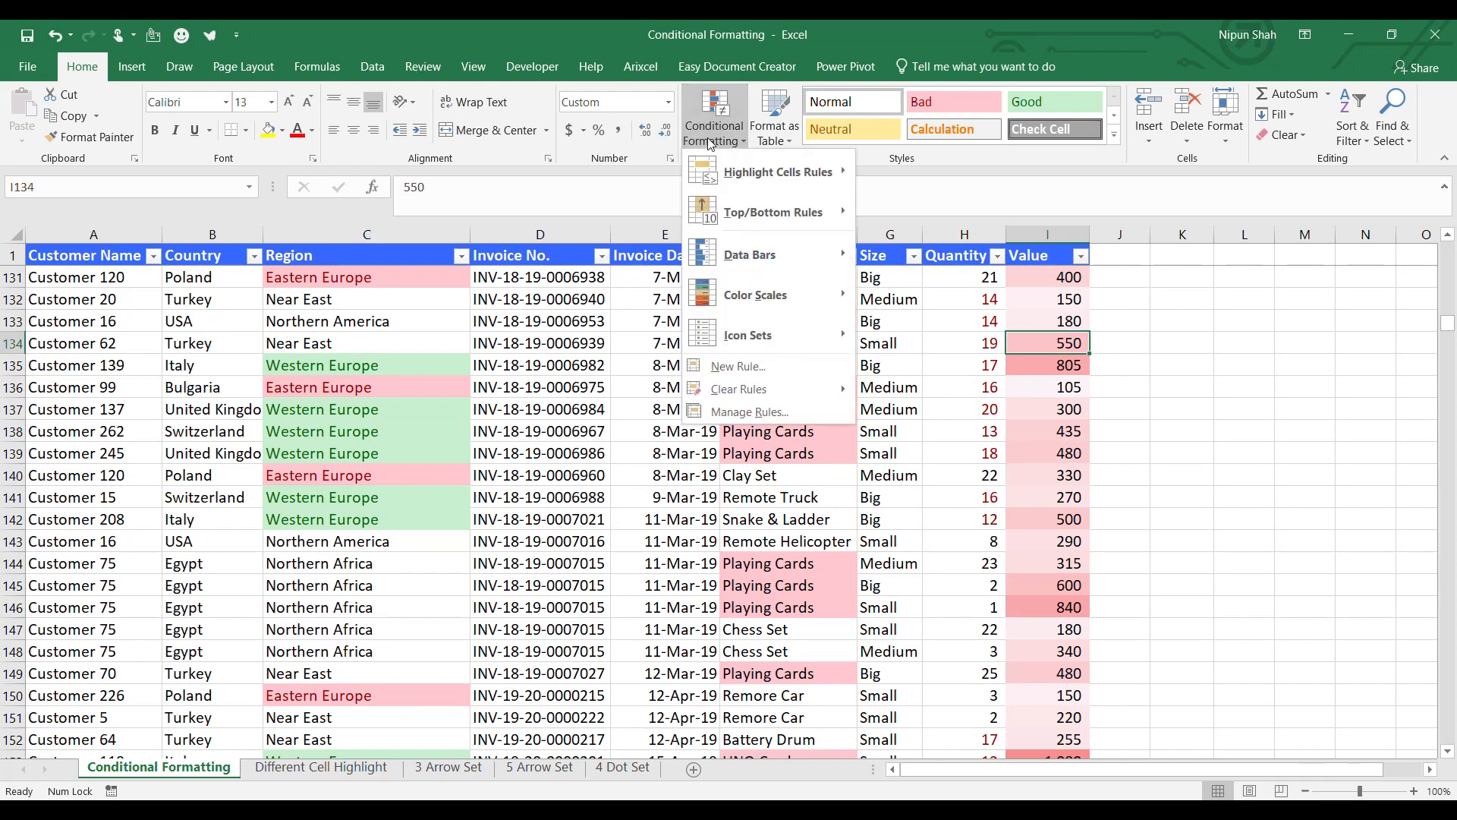
mouse_move(772, 277)
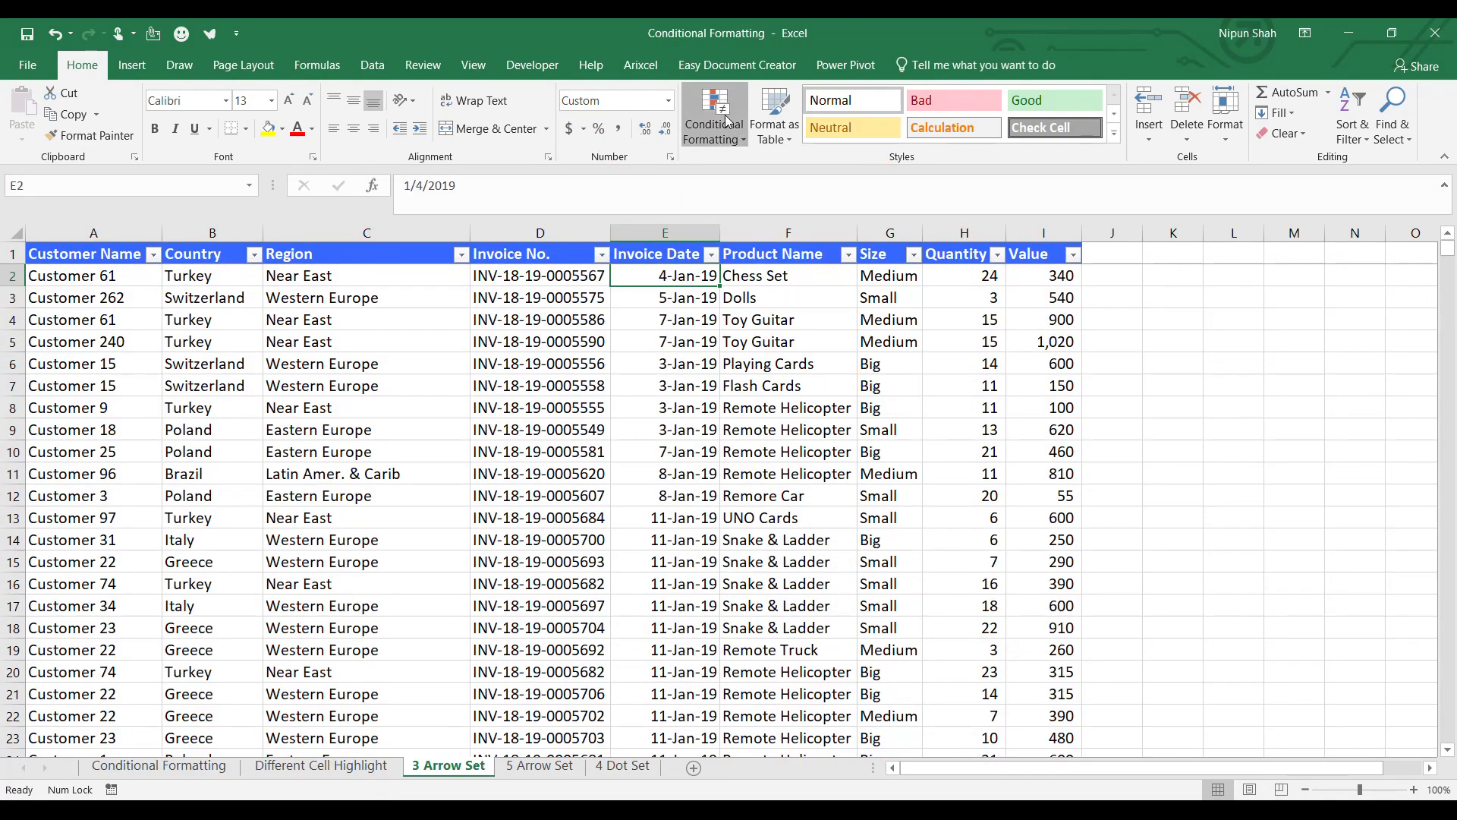
click(731, 125)
mouse_move(776, 334)
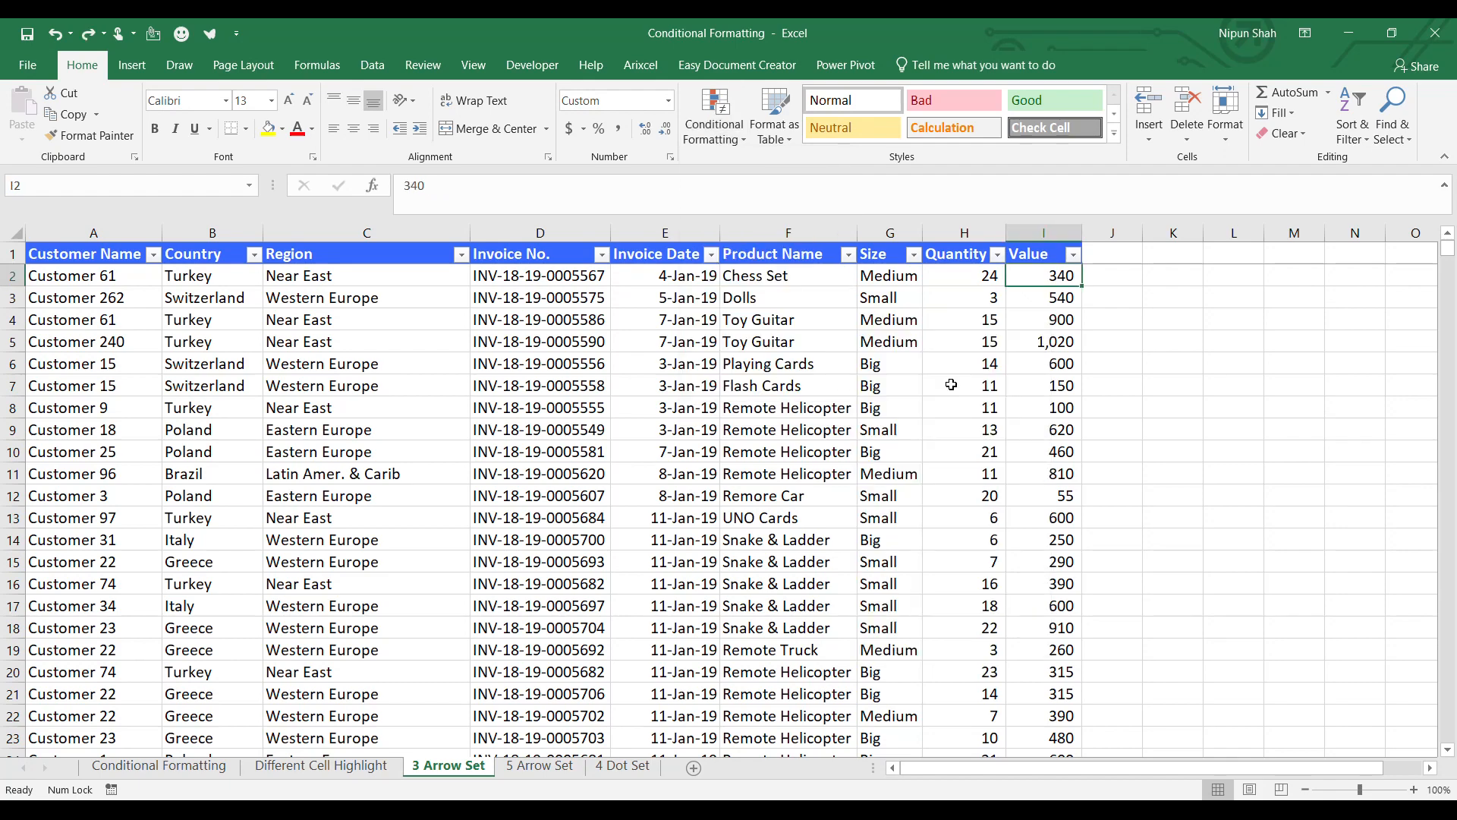
Step: Apply the colored 3 Arrows icon set to all entries in the Value column of the 3 Arrow Set sheet
key(ctrl+shift+Down)
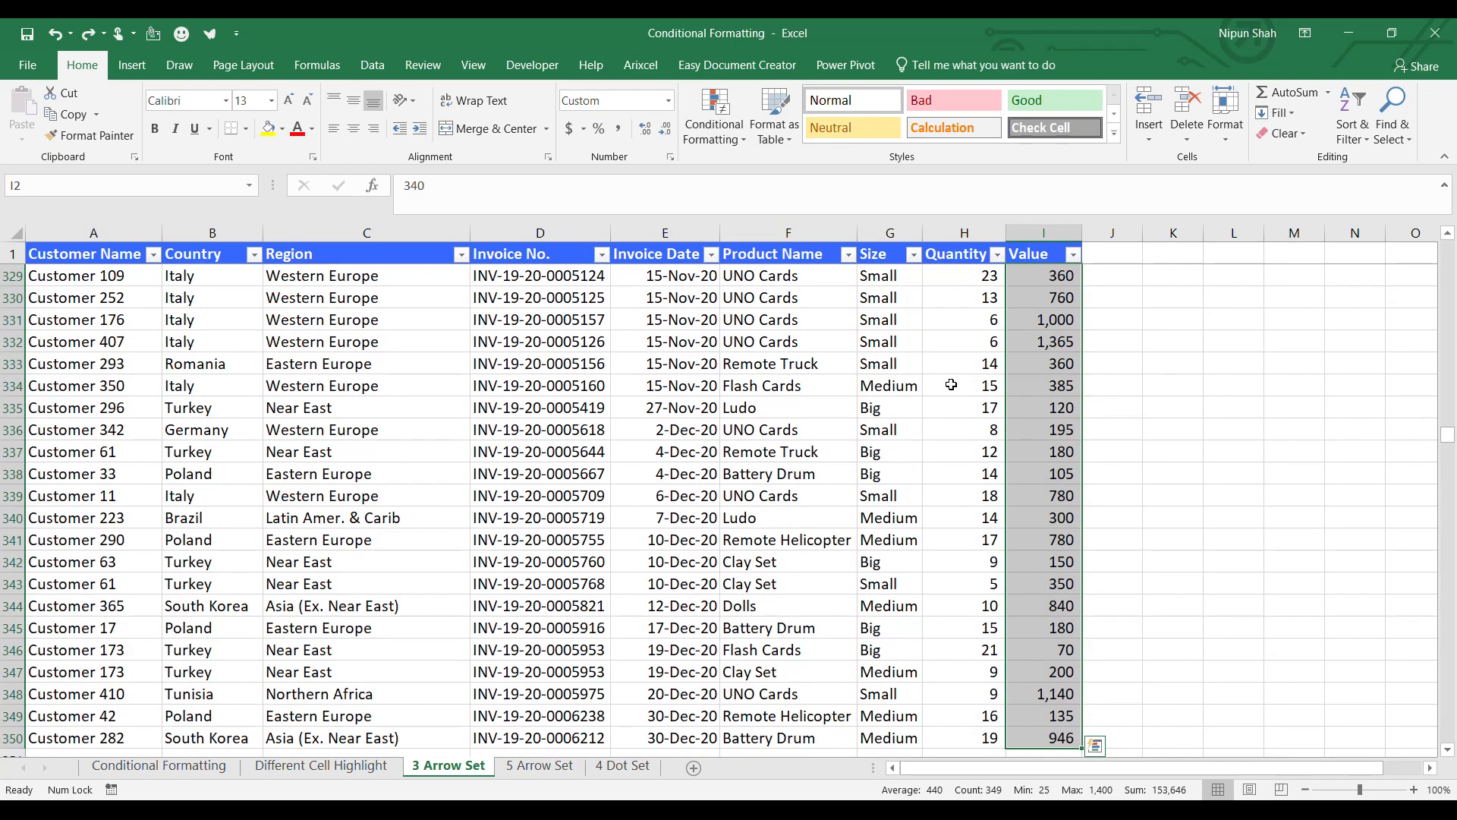
click(716, 126)
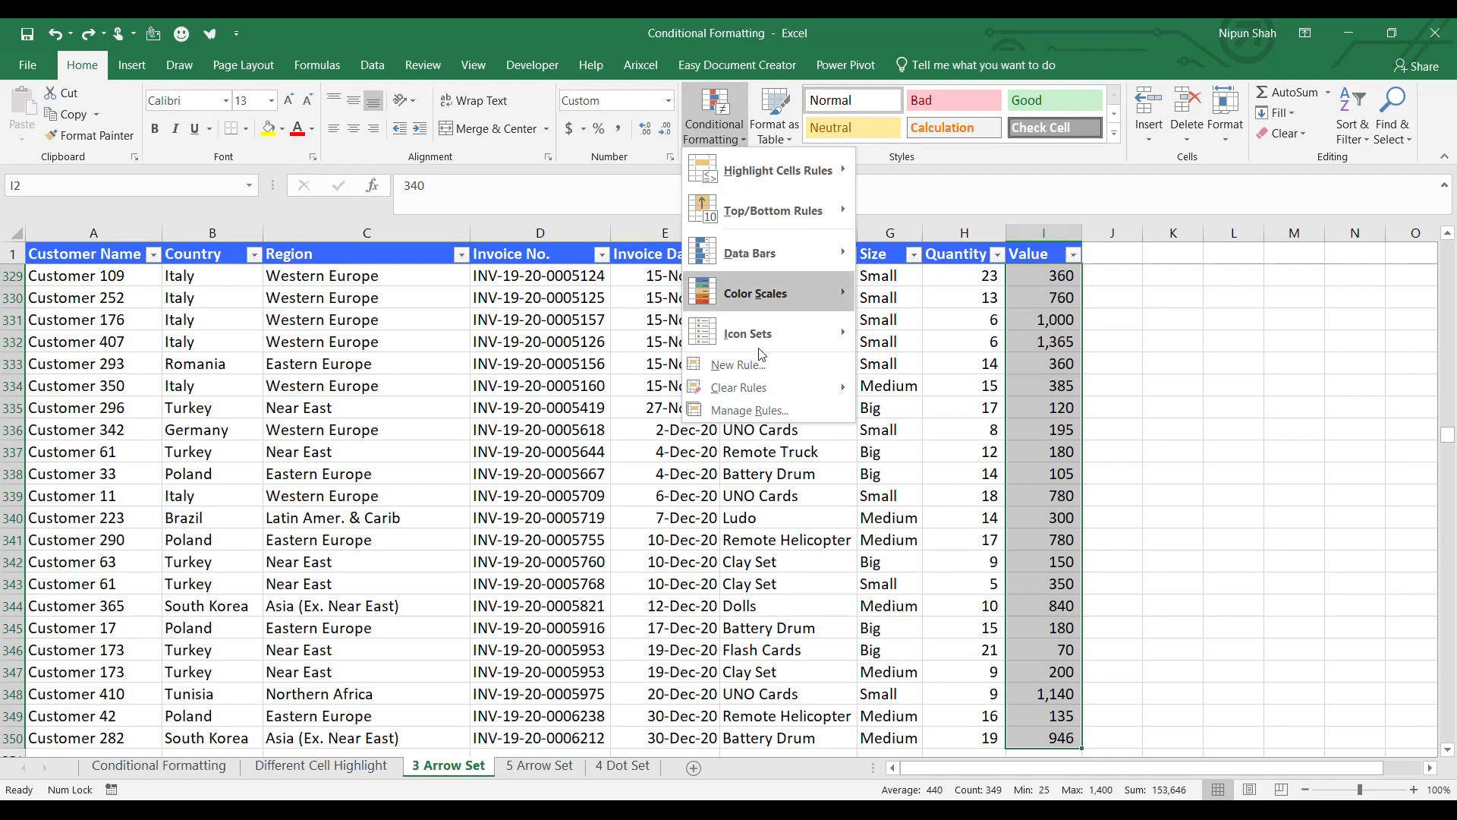
mouse_move(761, 341)
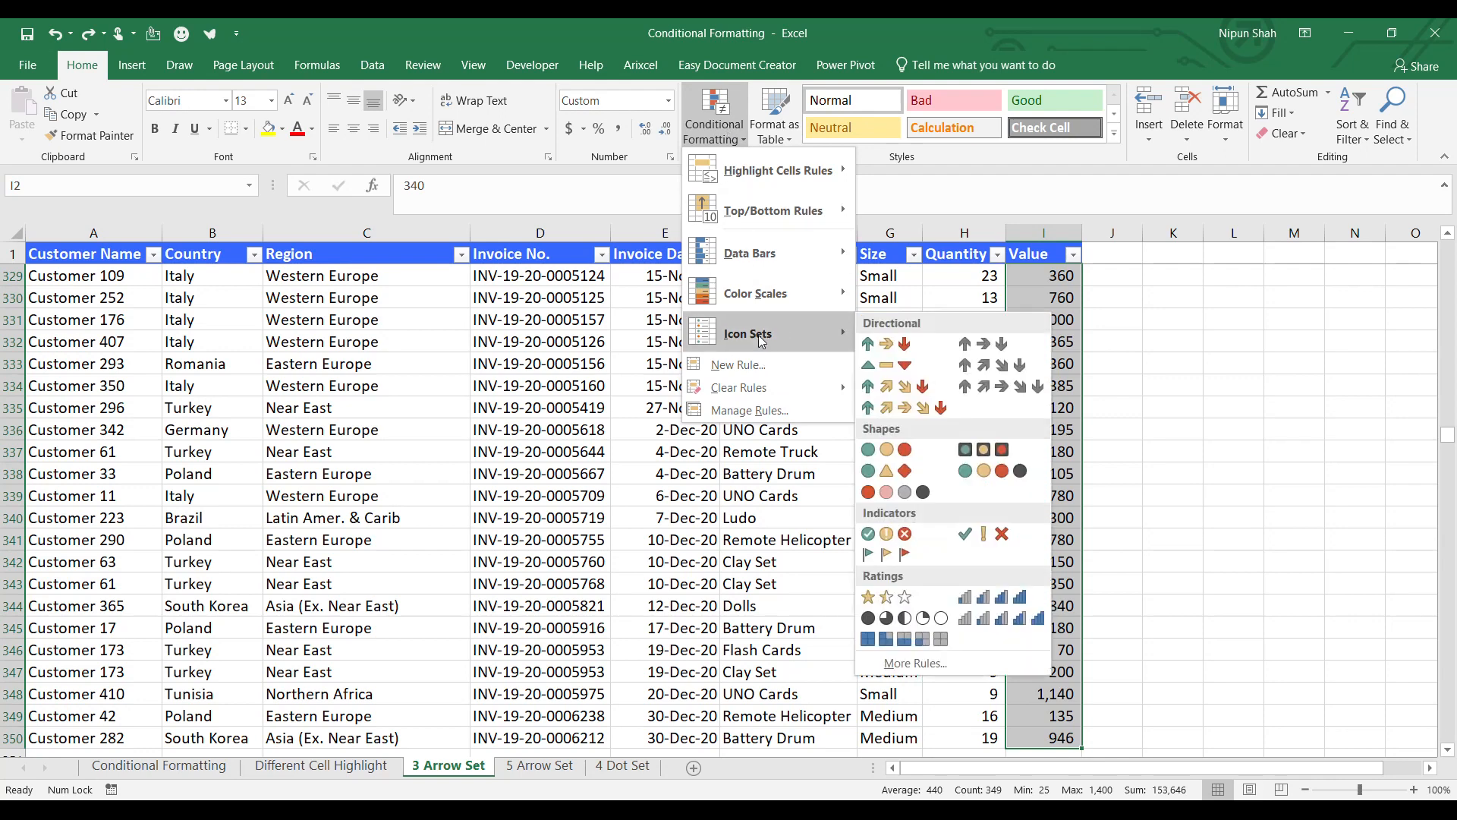
click(905, 345)
Step: Examine which arrow icon the low, middle and high amounts in rows 329 to 332 of the Value column received
click(1055, 298)
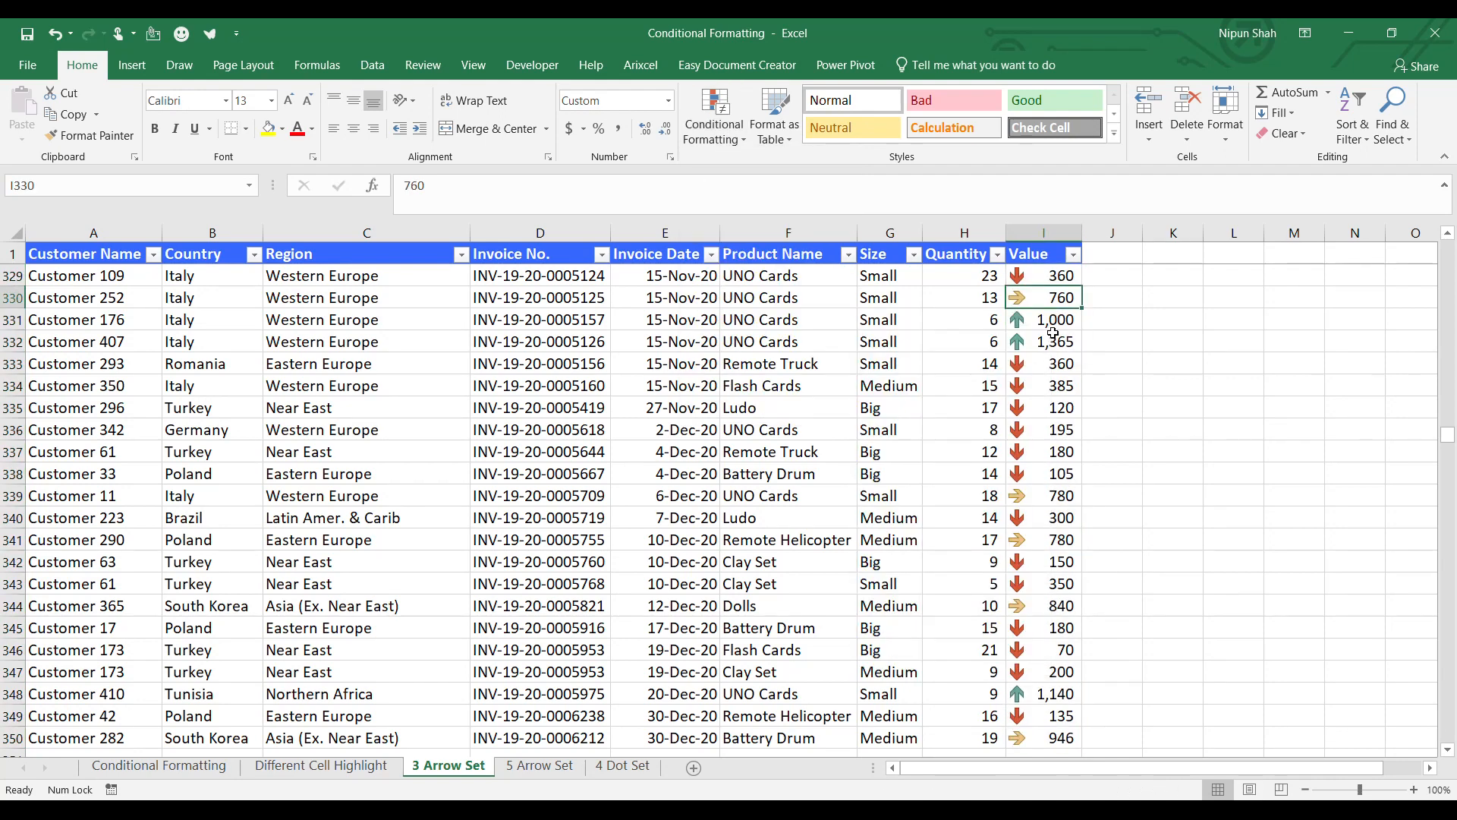
click(1057, 274)
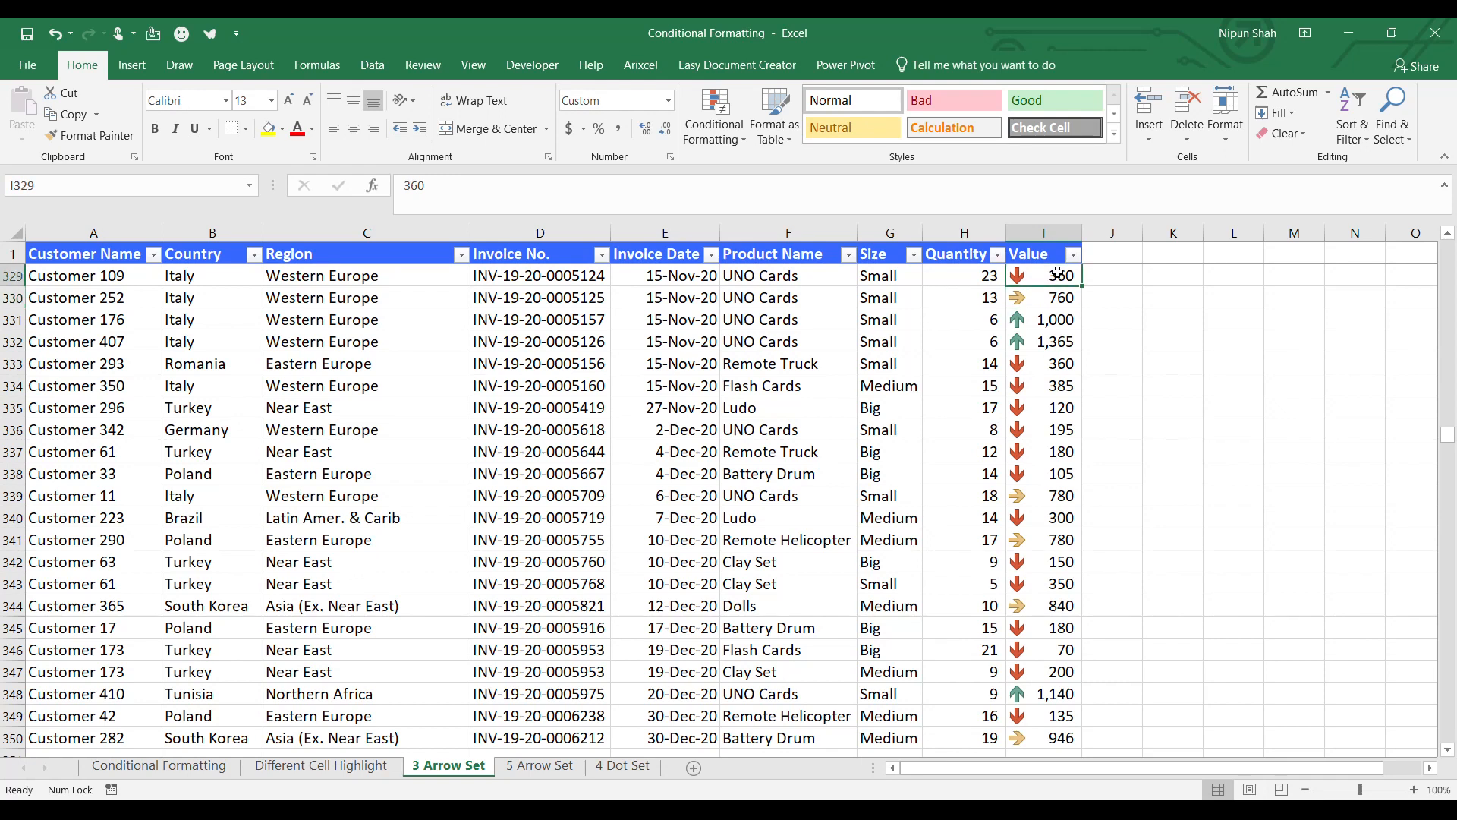
click(1055, 319)
click(1054, 300)
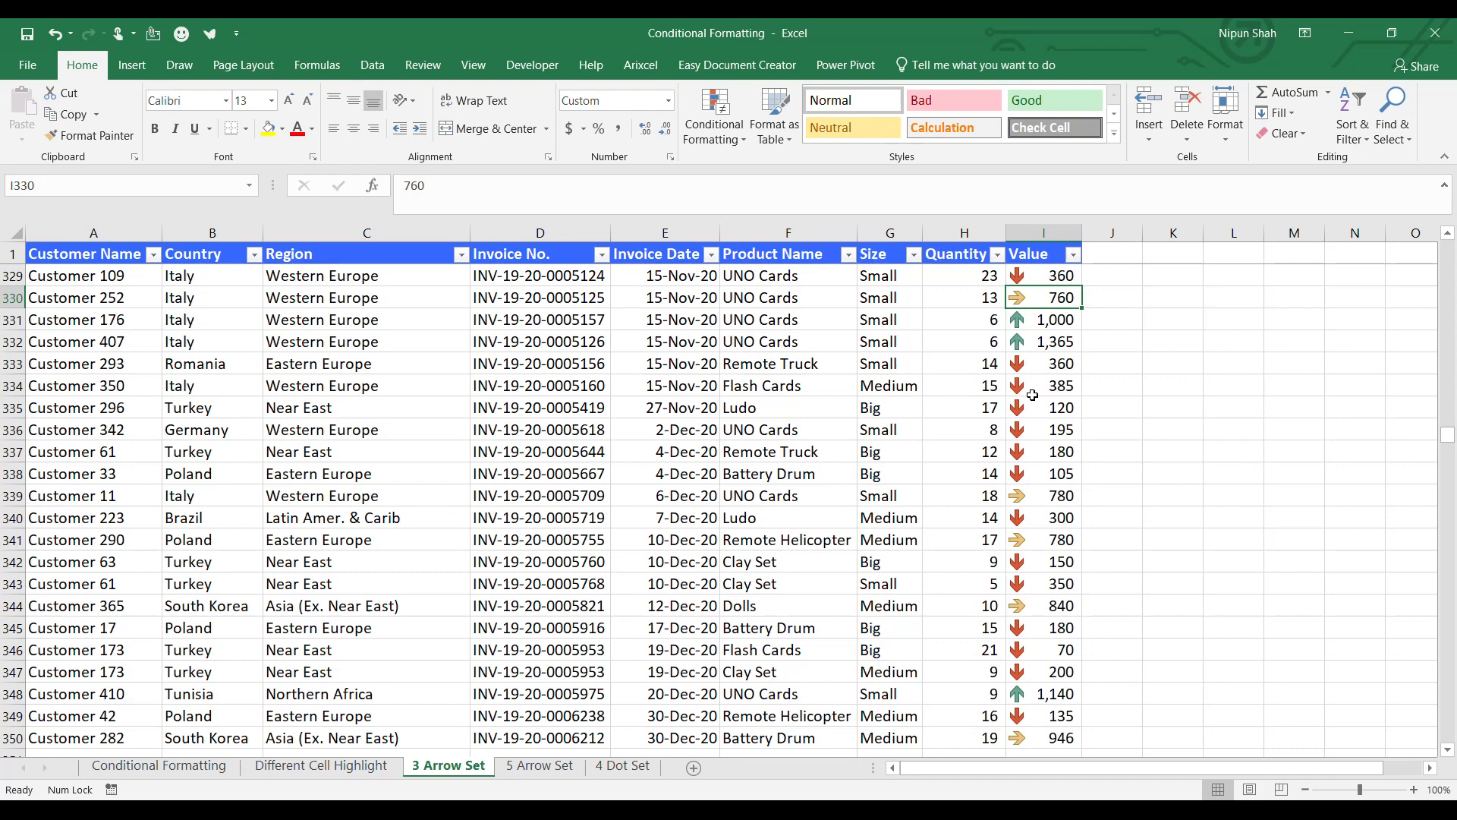
click(1055, 342)
key(Up)
key(Up)
key(Up)
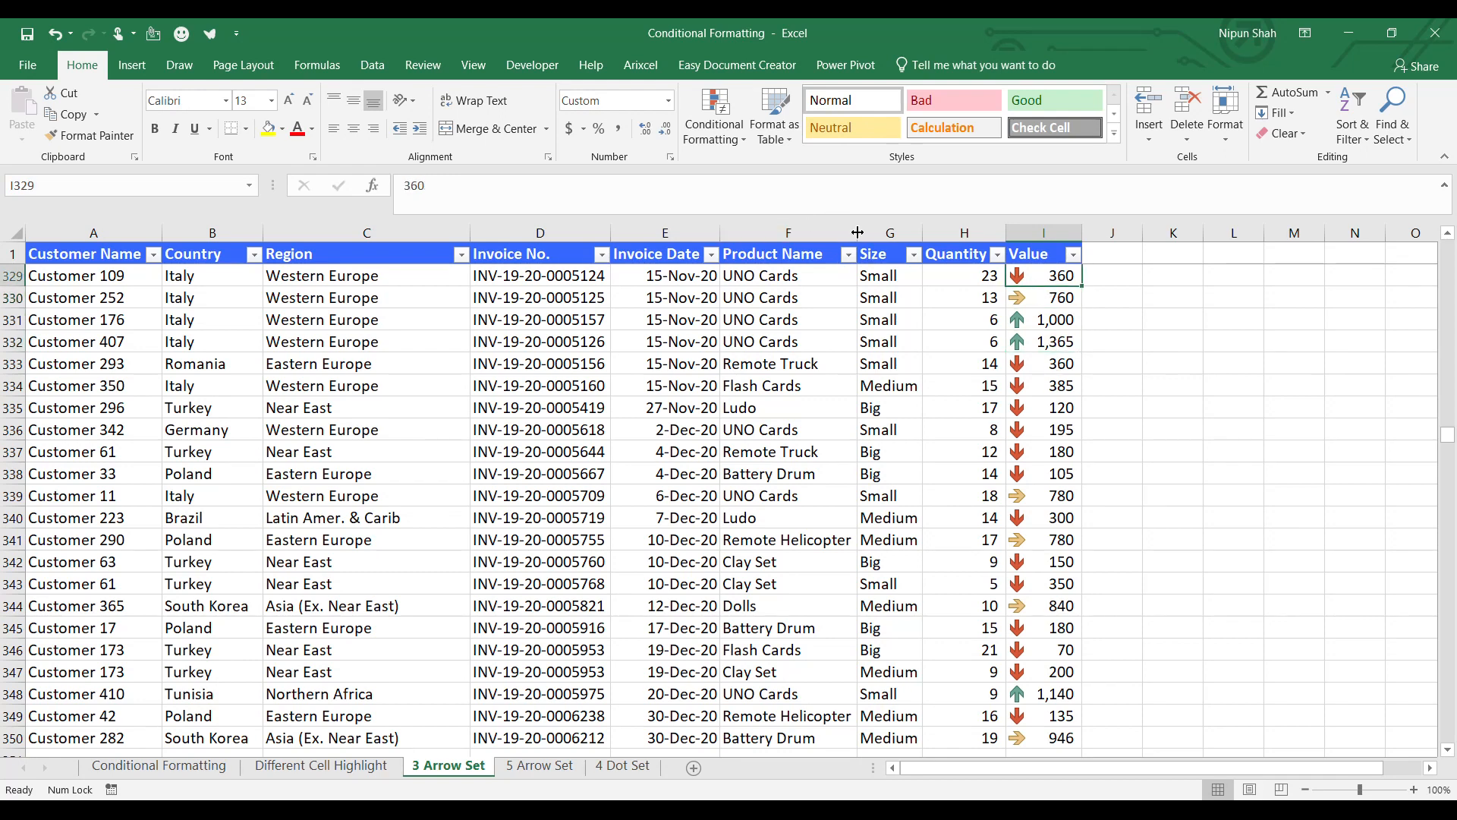
Step: Open the Value column's icon set rule for editing and examine the percent thresholds behind each arrow
click(713, 122)
click(750, 410)
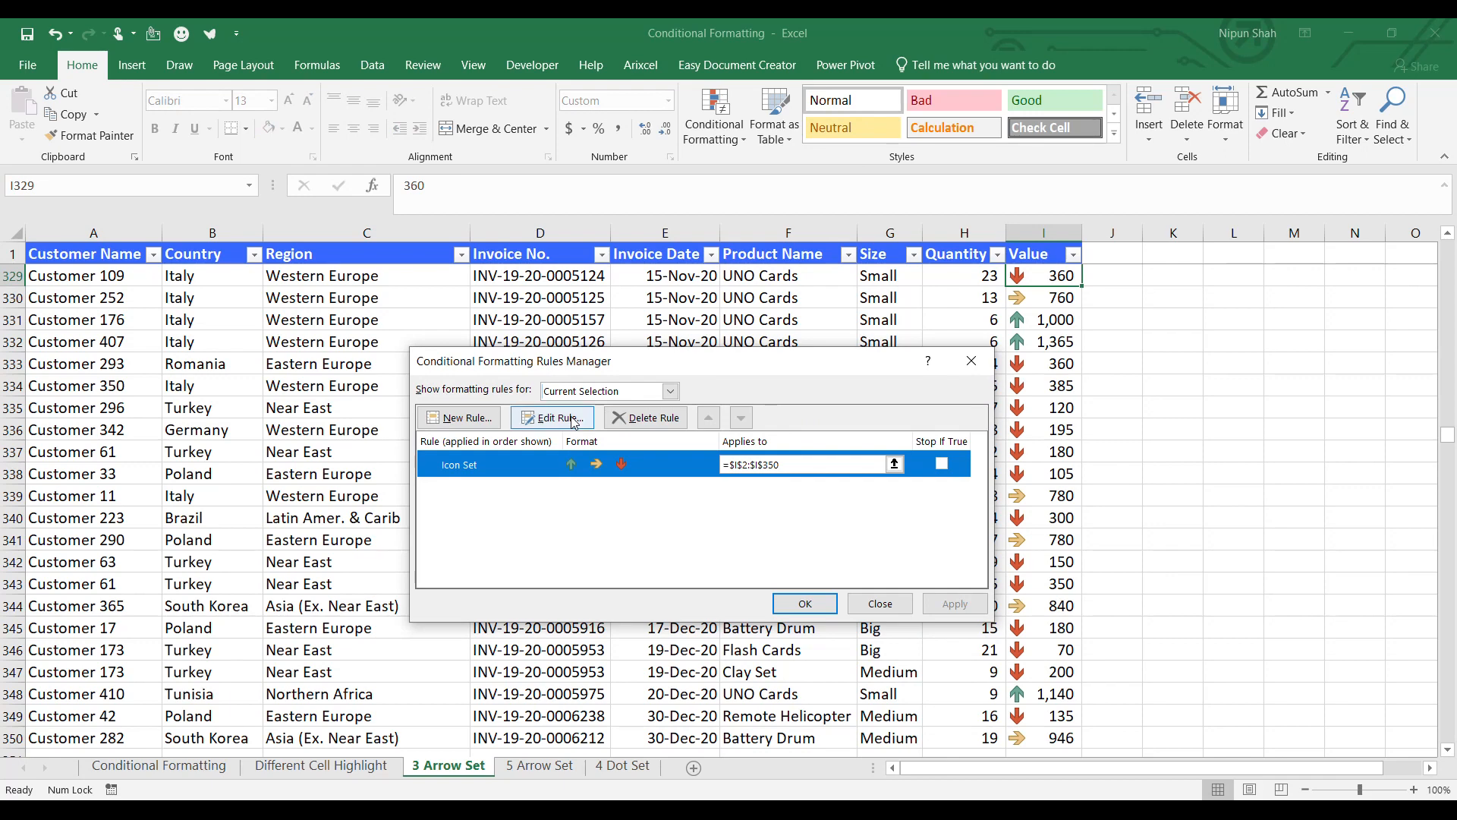
click(574, 419)
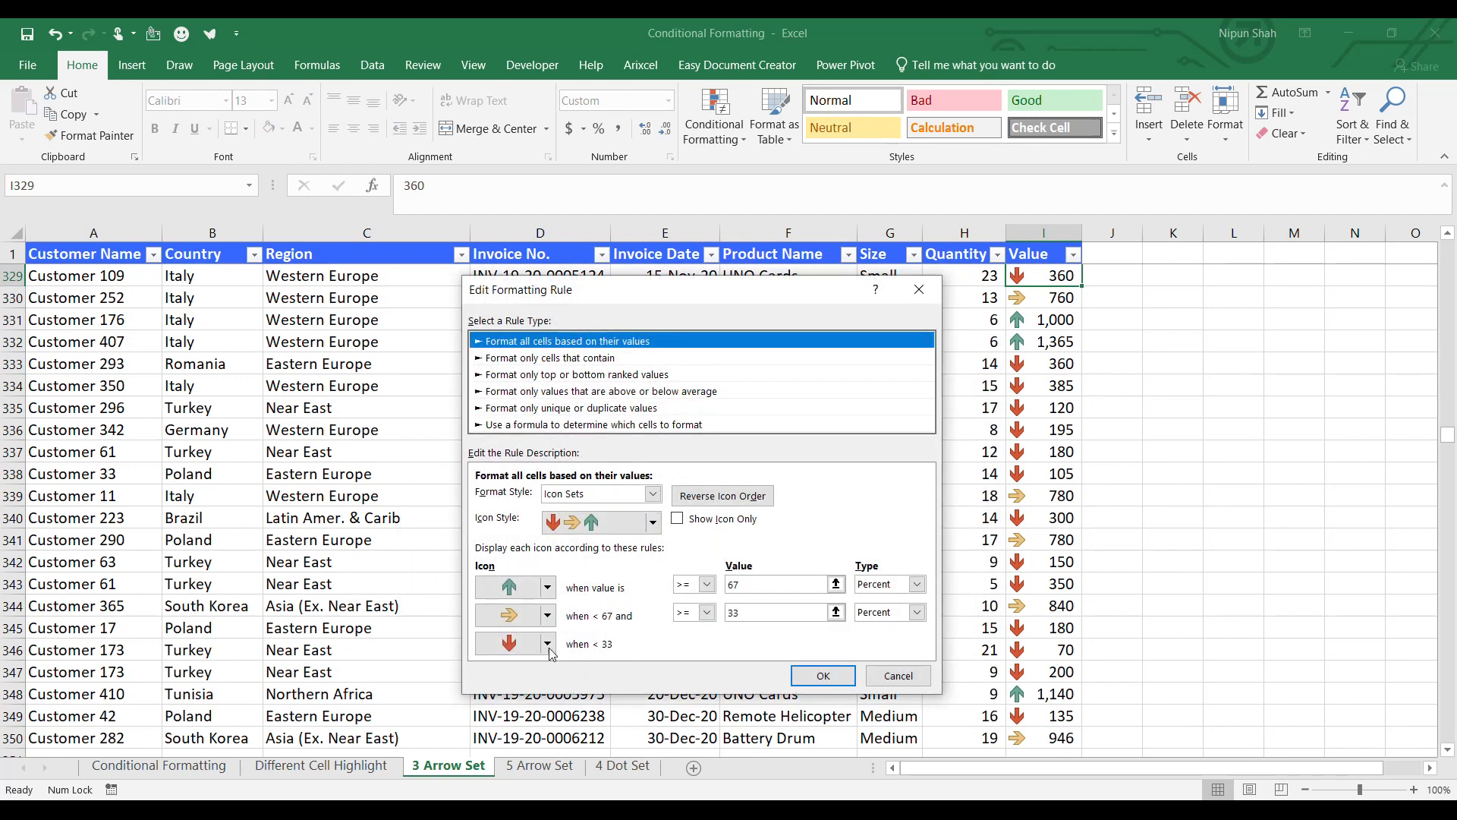
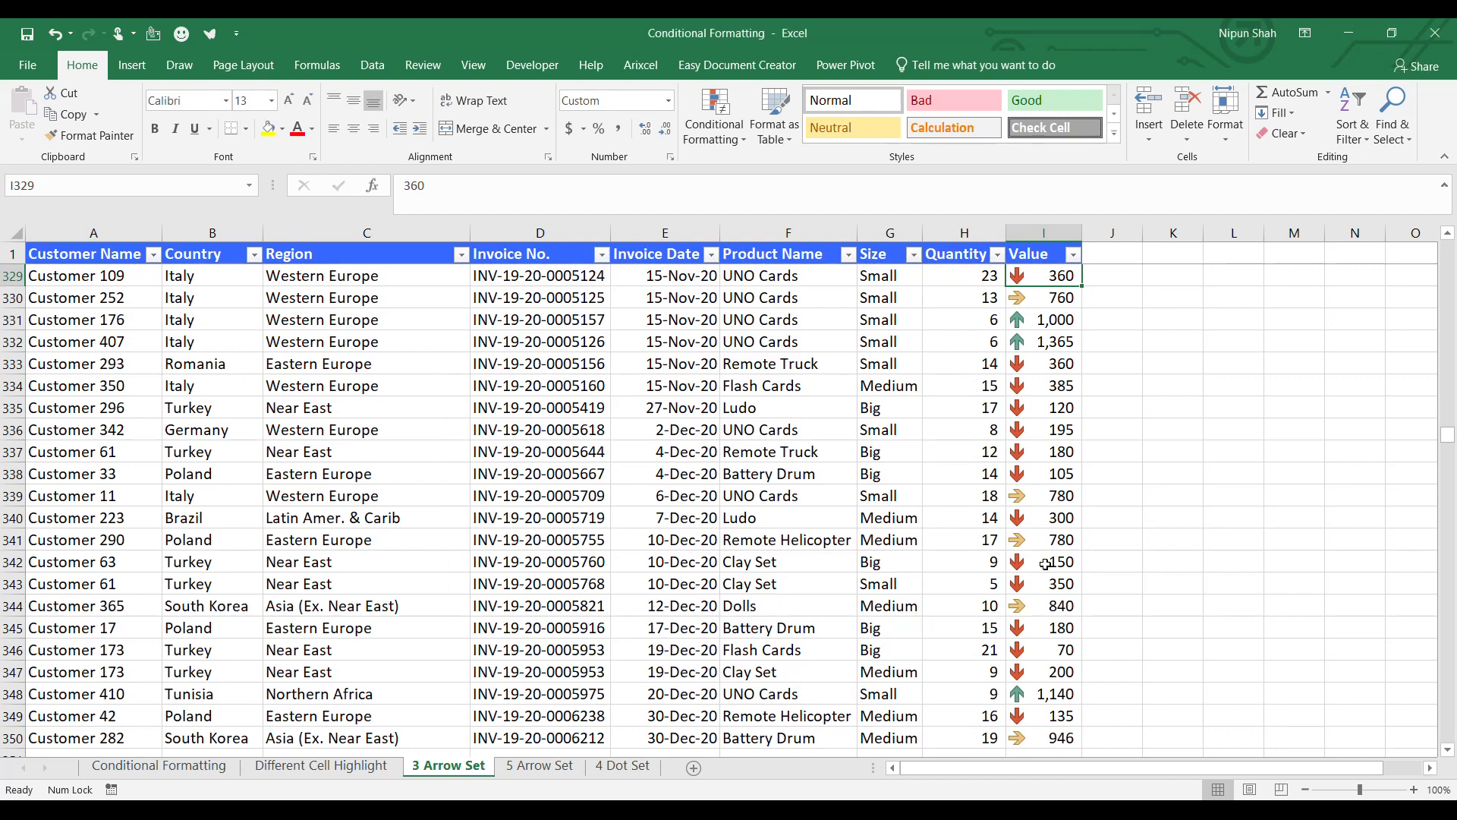
Step: Enter a MIN formula over the Value column in cell I352, beside the Min label below the table
click(1045, 564)
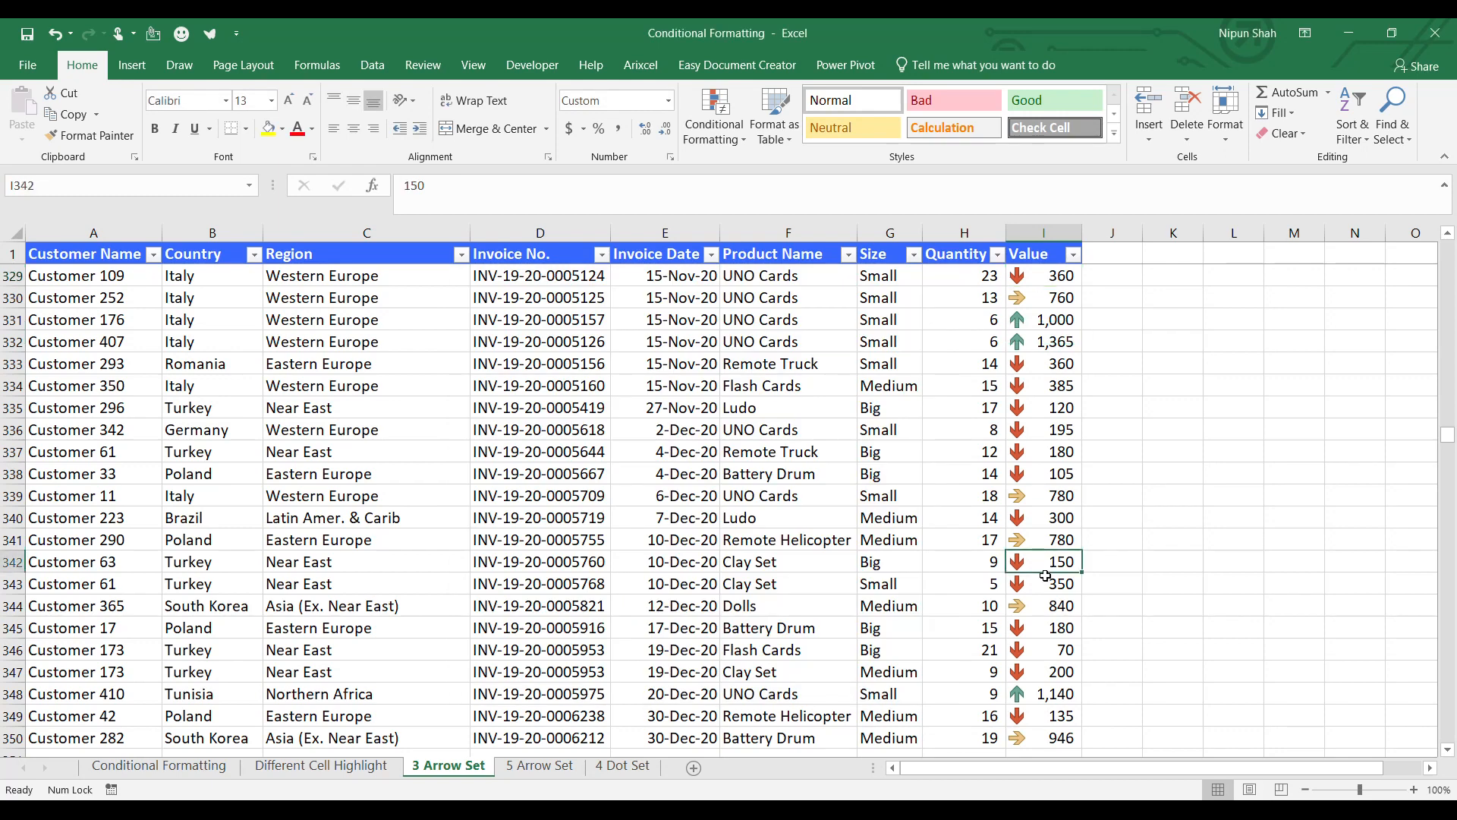
scroll(1027, 622, down, 4)
click(1068, 524)
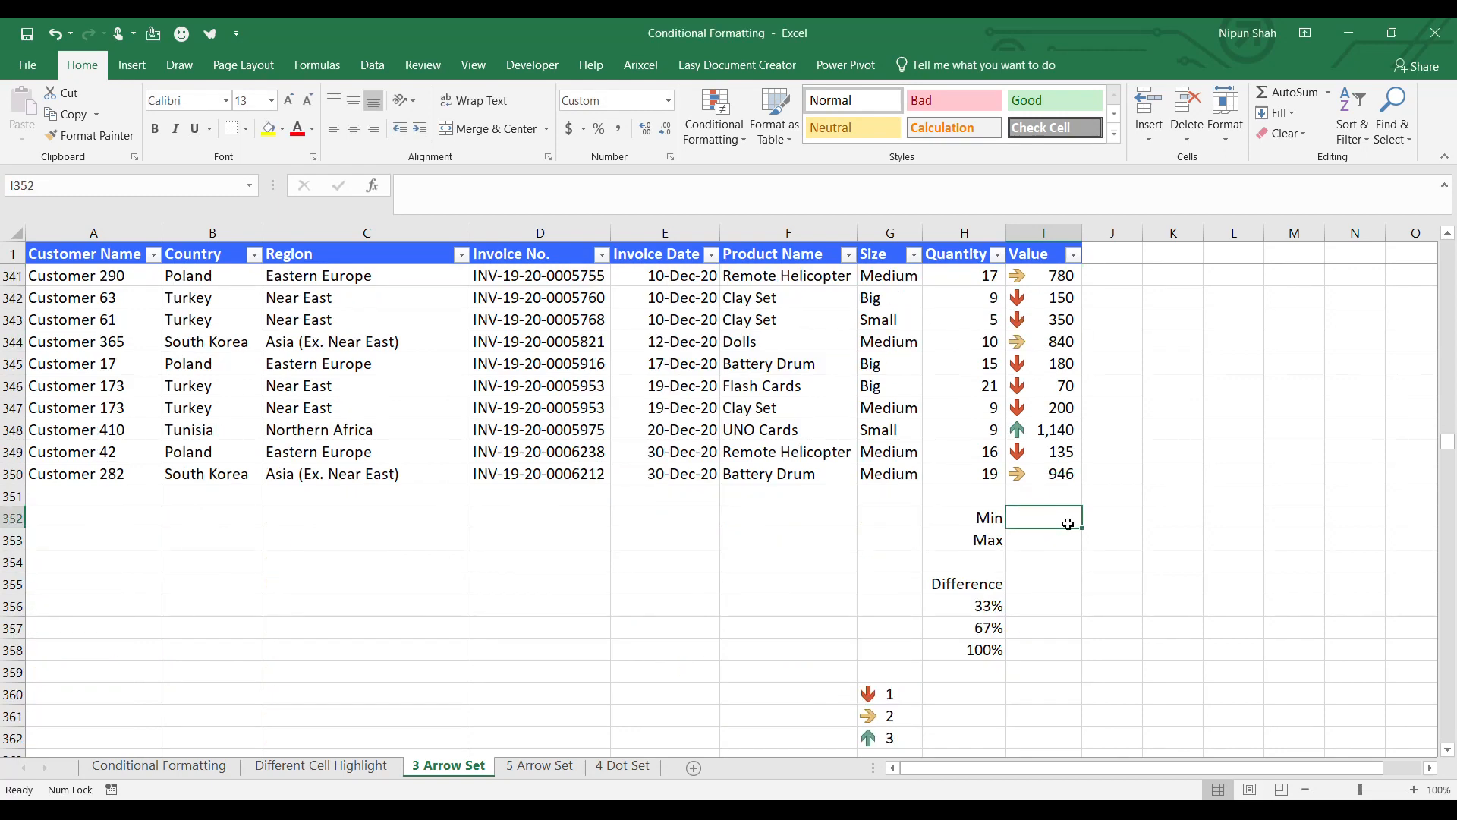
text(=MIN()
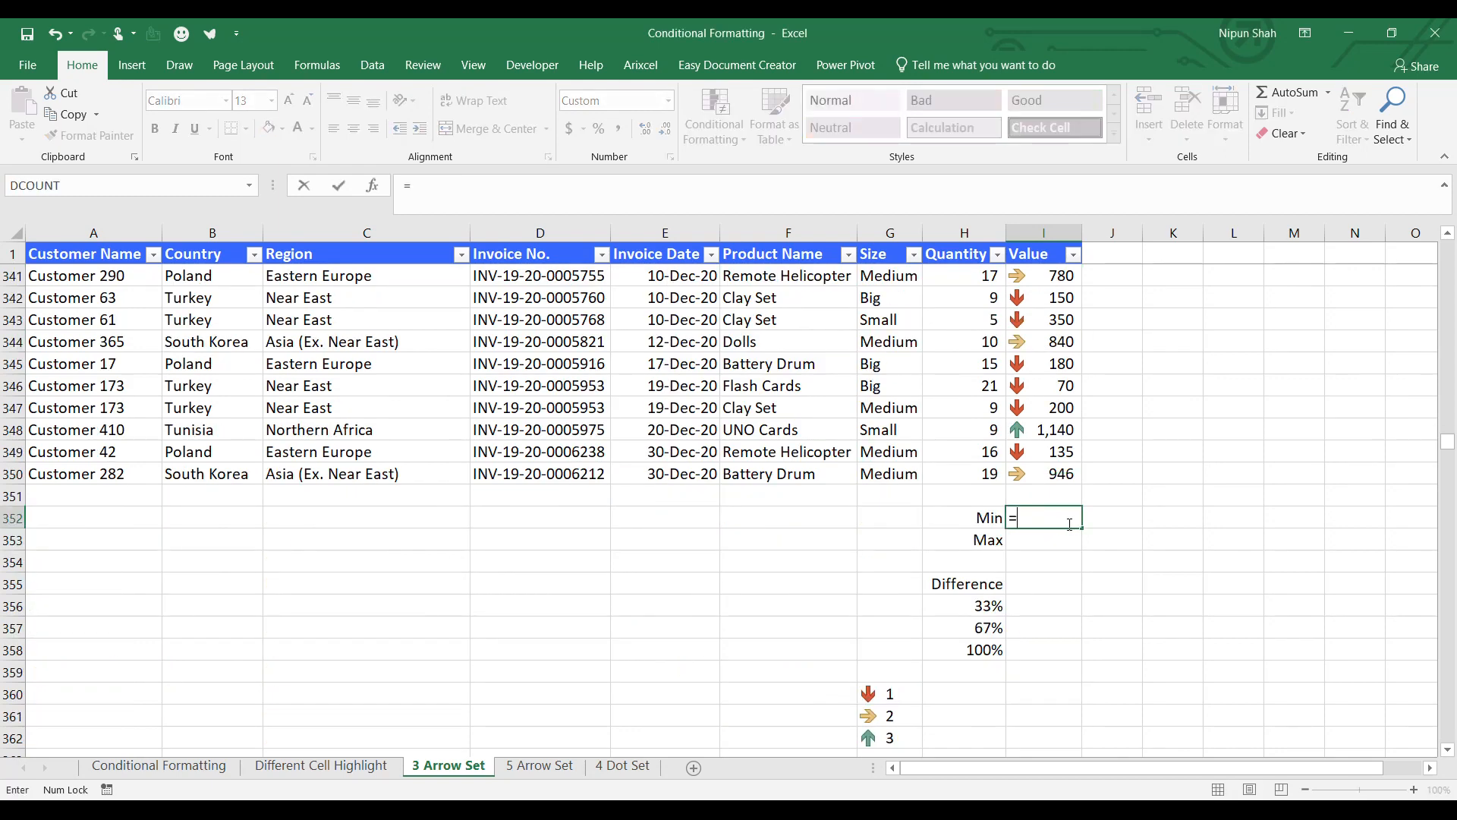
key(Up)
key(Up)
key(ctrl+shift+Up)
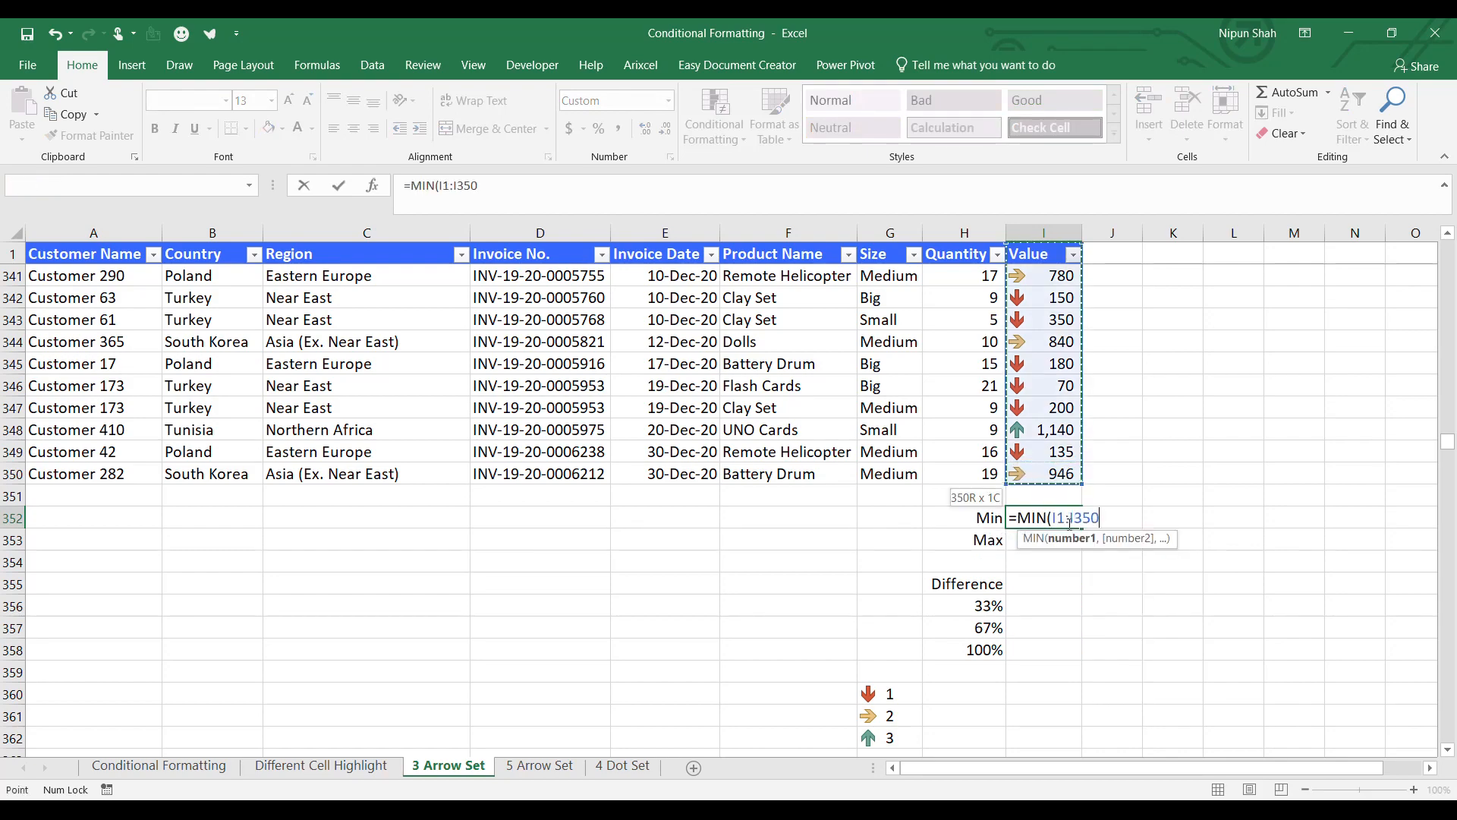
key(Return)
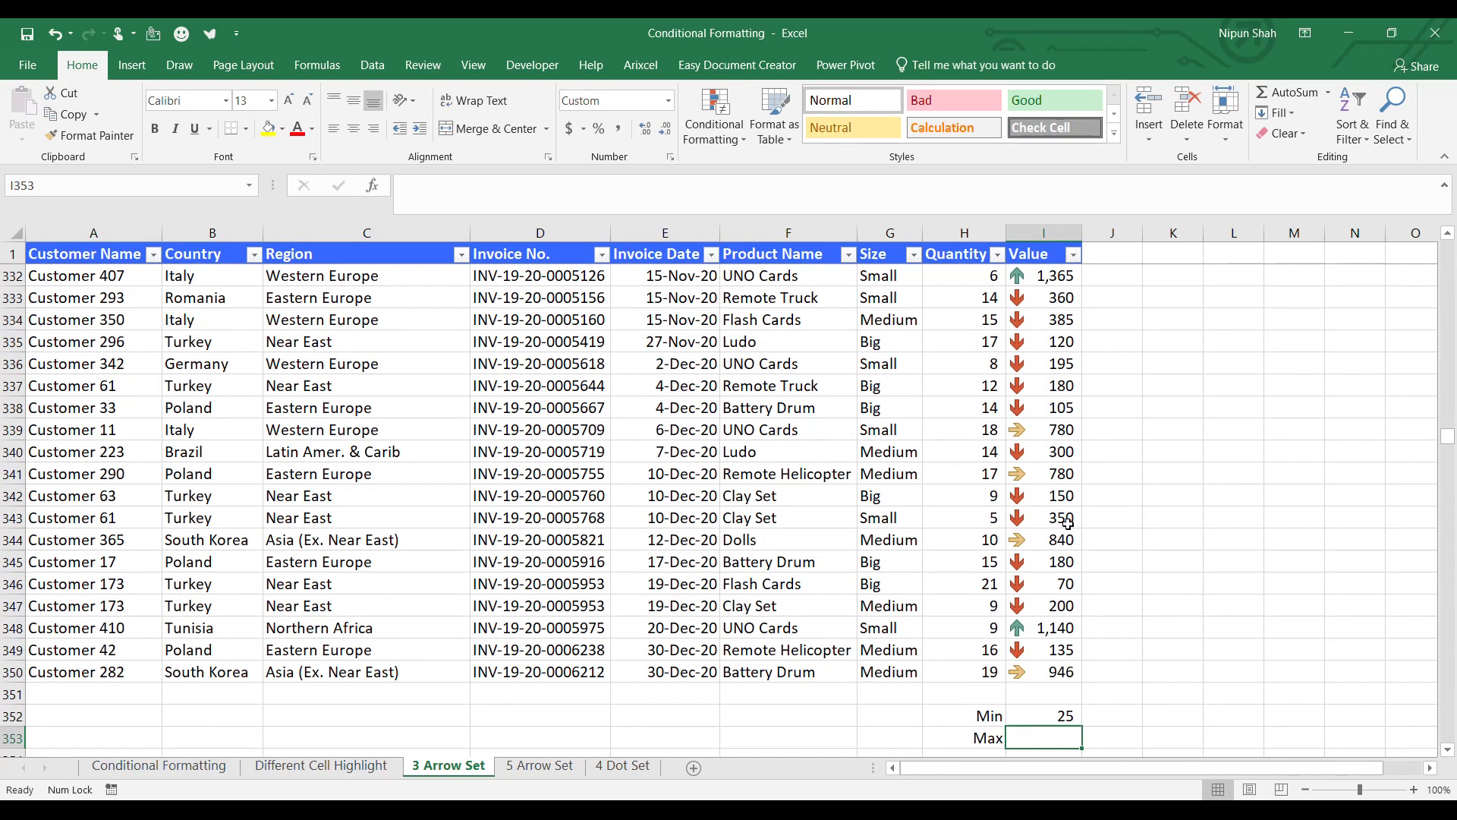
Step: Enter a MAX formula over I2:I350 in cell I353, beside the Max label
text(=MAX()
key(Up)
key(Up)
key(Up)
key(ctrl+shift+Up)
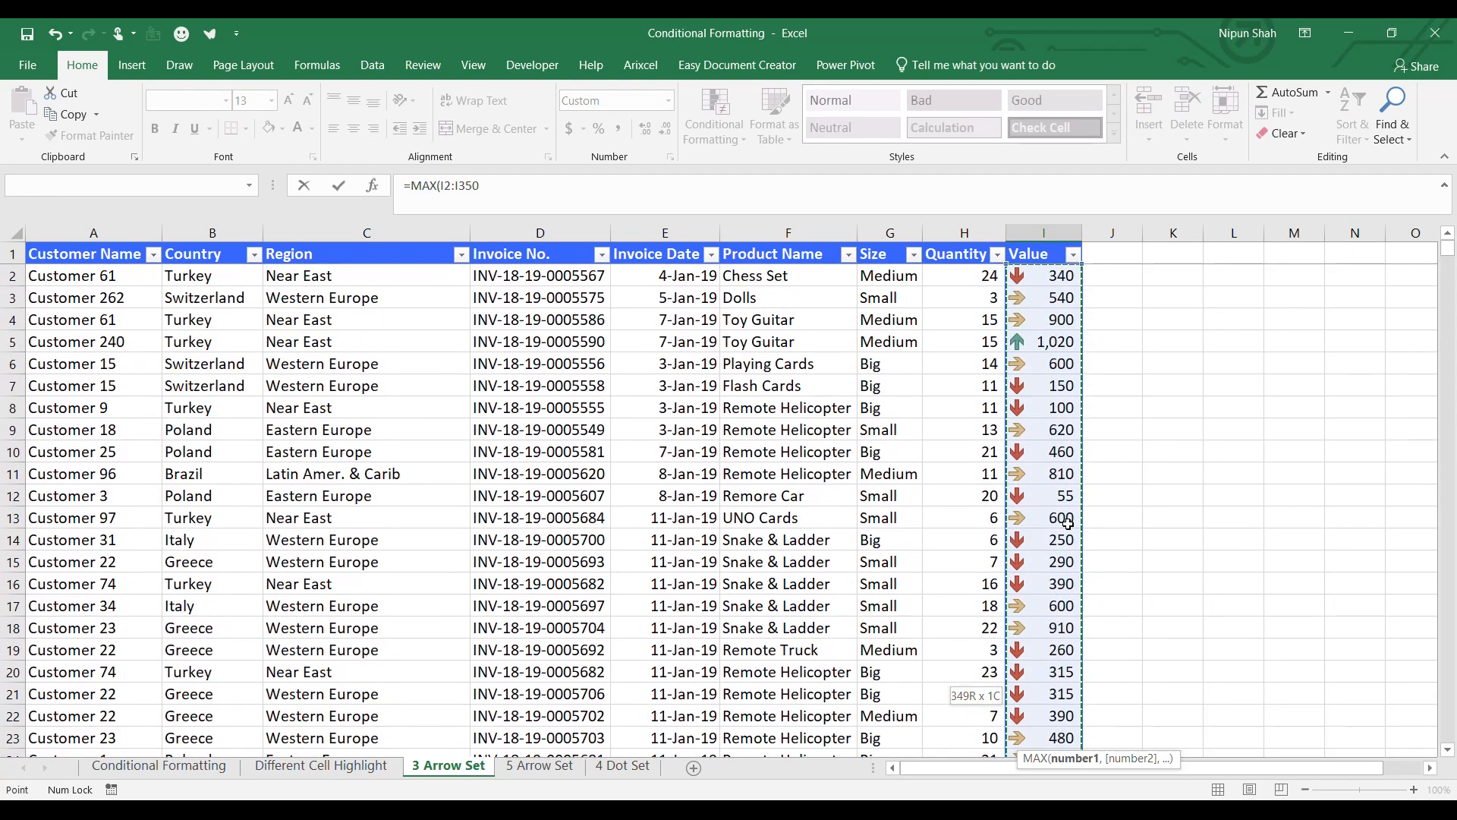
key(Return)
Step: Calculate the difference between the maximum and minimum in cell I355 with =I353-I352
key(Down)
text(=)
click(1043, 583)
text(-)
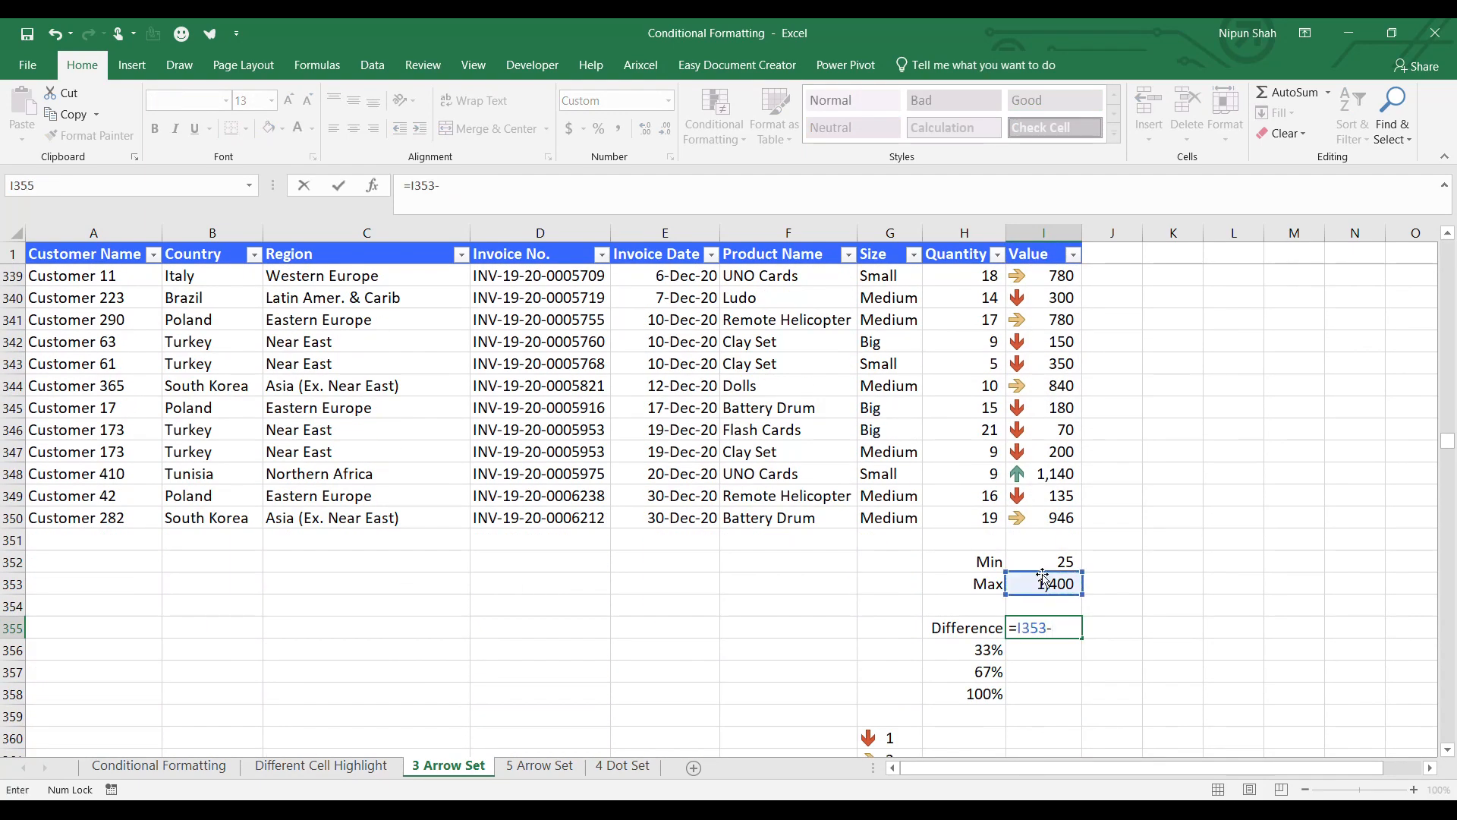
click(1041, 563)
key(Return)
key(Left)
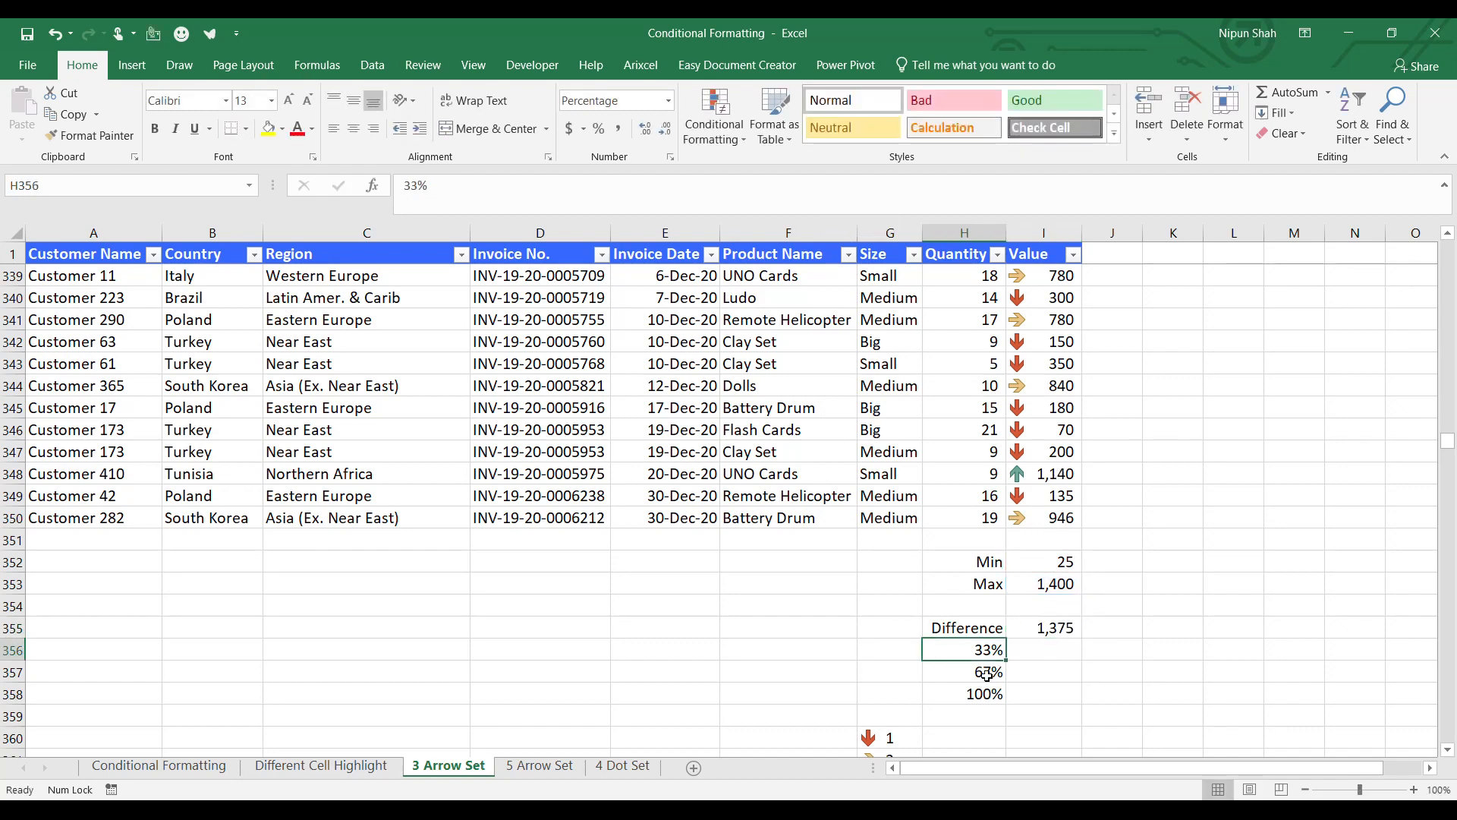
Step: Calculate 33% of the difference in cell I356 with =$I$355*H356, keeping the difference reference absolute
click(1046, 650)
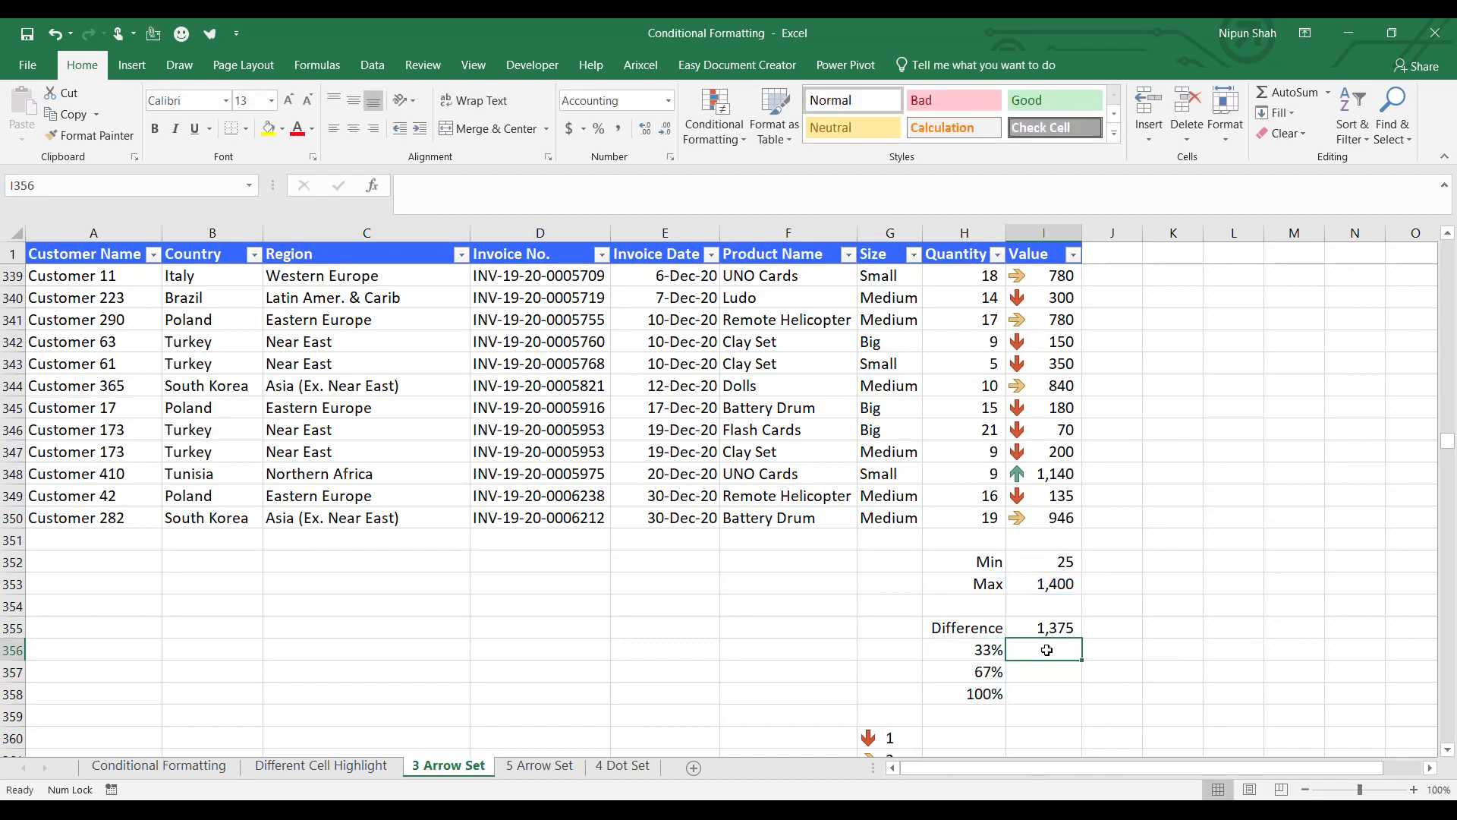
text(=)
click(1049, 627)
key(F4)
text(*)
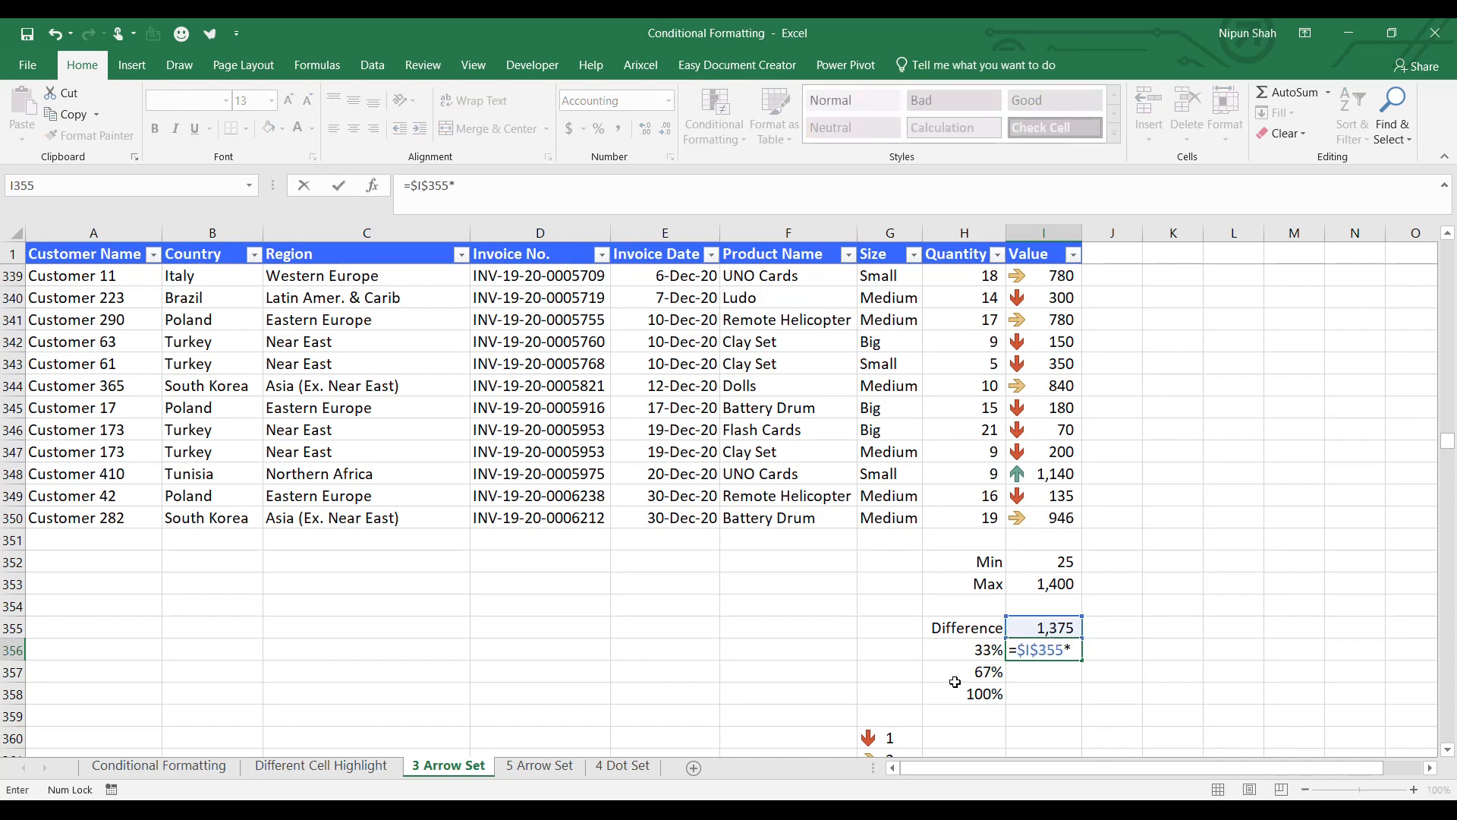
click(962, 651)
key(Return)
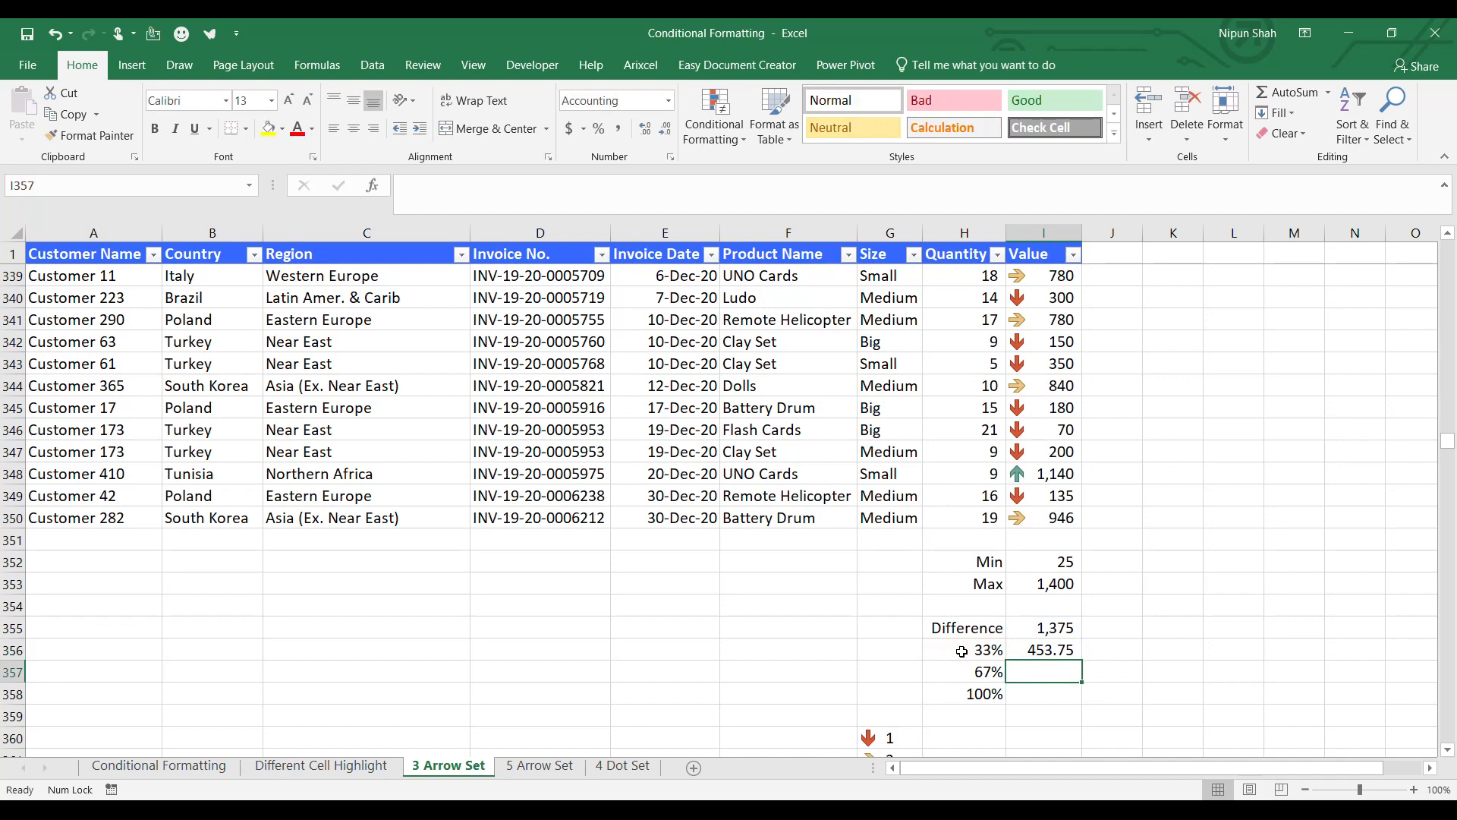
Step: Fill the percentage formula from I356 down to I358 for the 67% and 100% rows
key(Up)
key(shift+Down)
key(shift+Down)
key(ctrl+d)
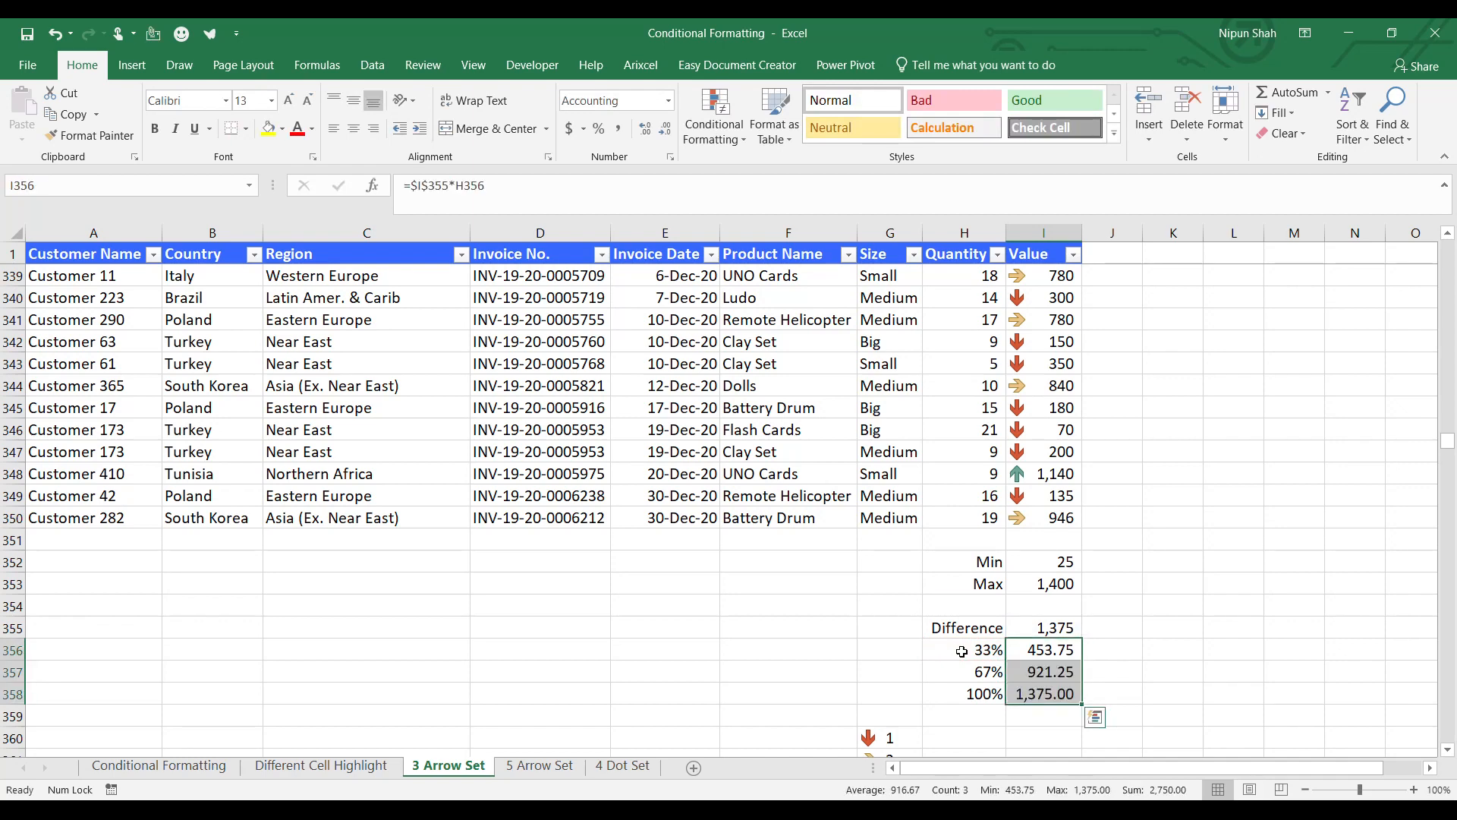
Step: Set the outer limits of the arrow ranges by linking H360 to the minimum in I352 and I362 to the maximum in I353
scroll(962, 651, down, 2)
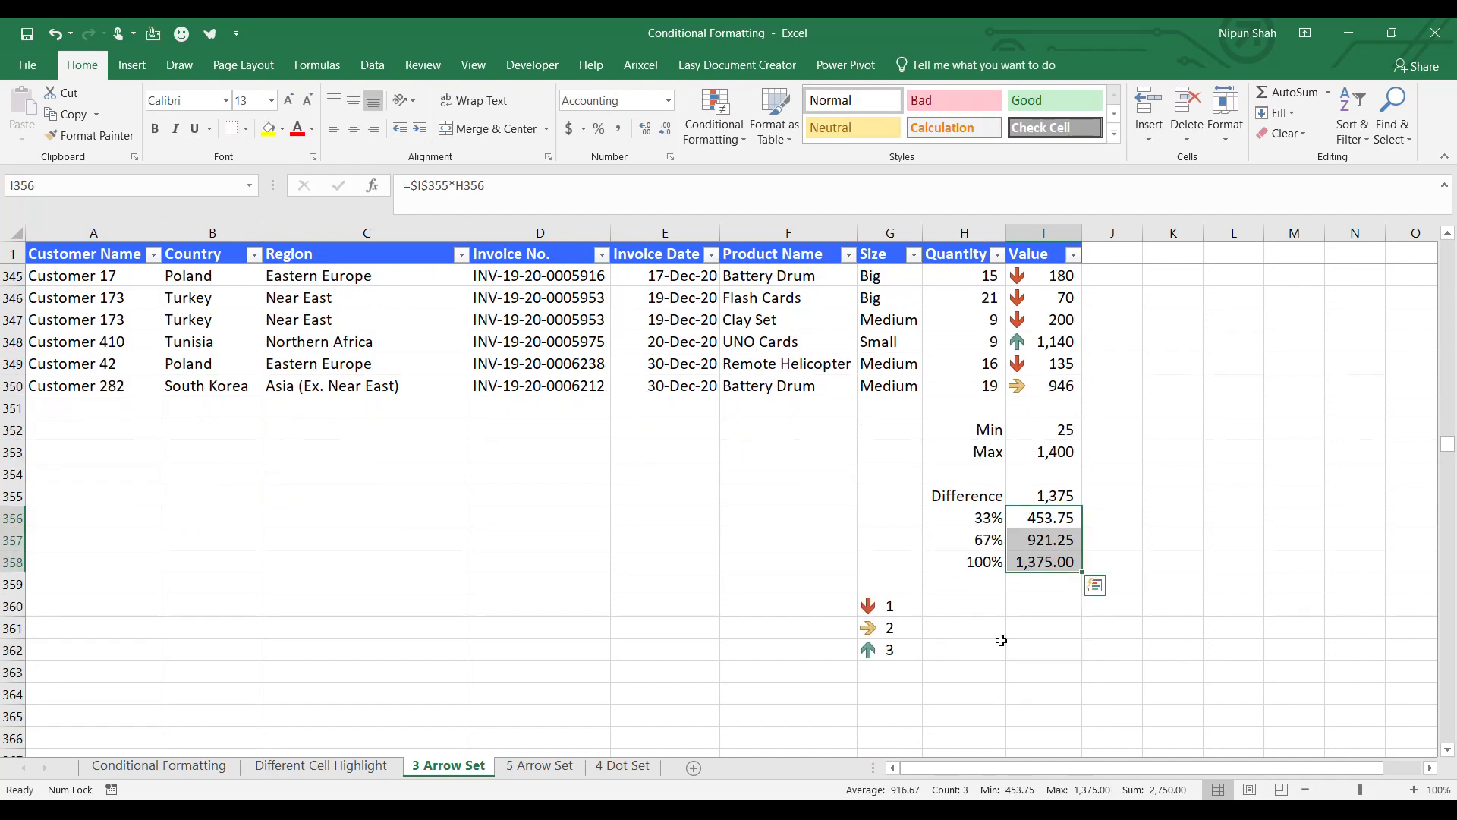
click(970, 606)
text(=)
click(1062, 430)
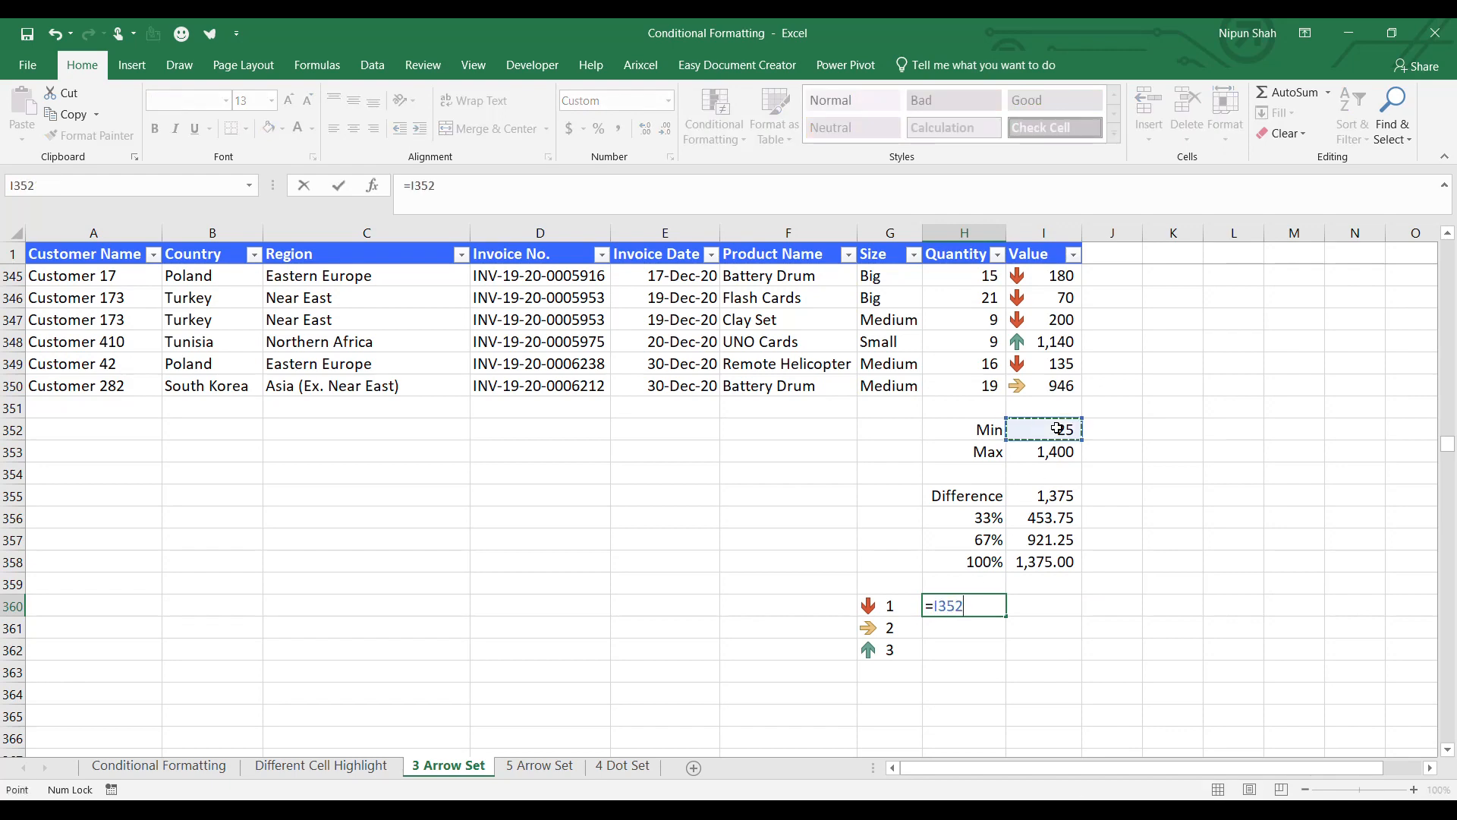
key(Return)
click(1034, 650)
text(=)
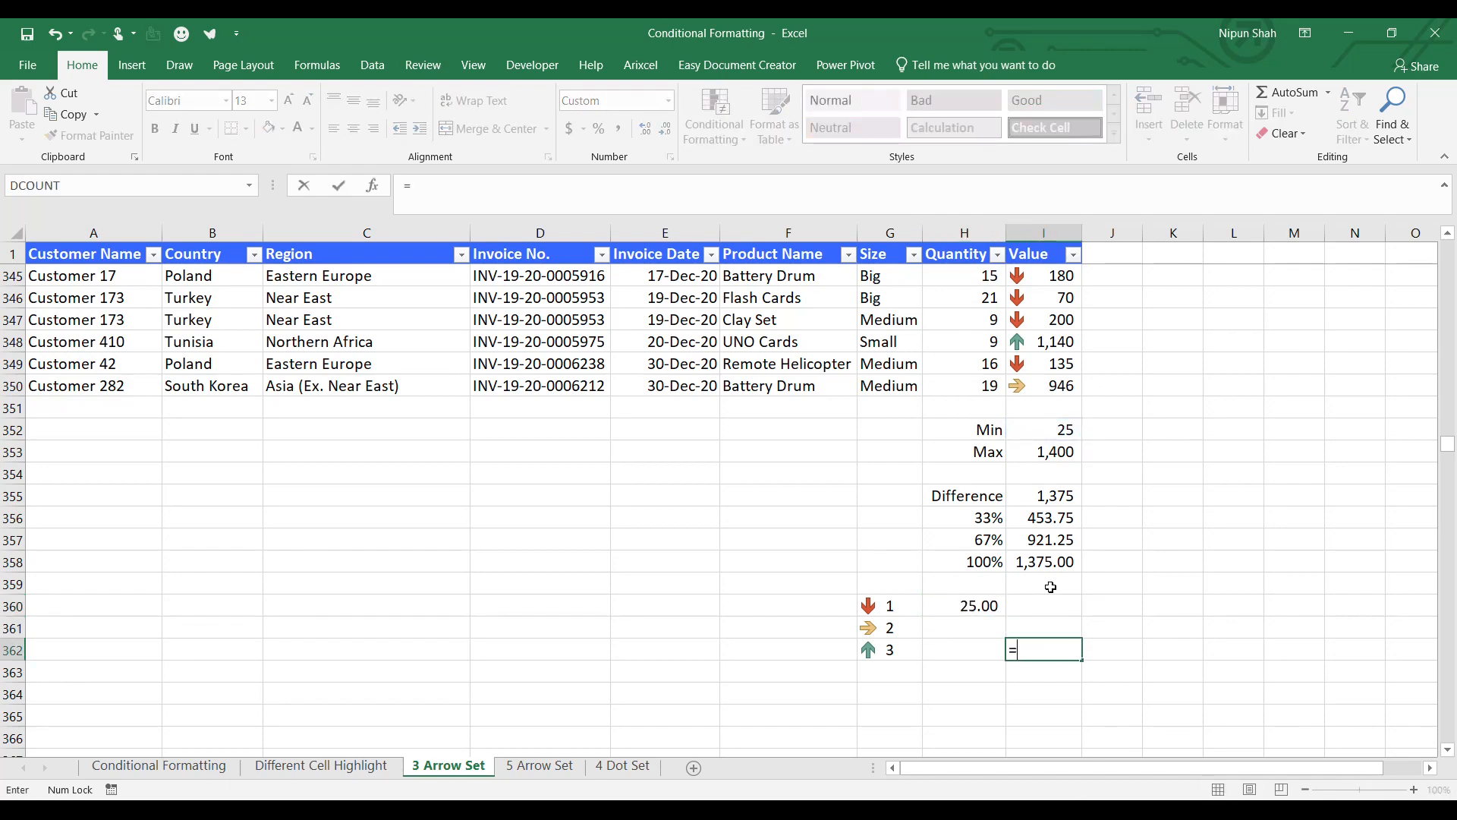
click(1063, 453)
key(Return)
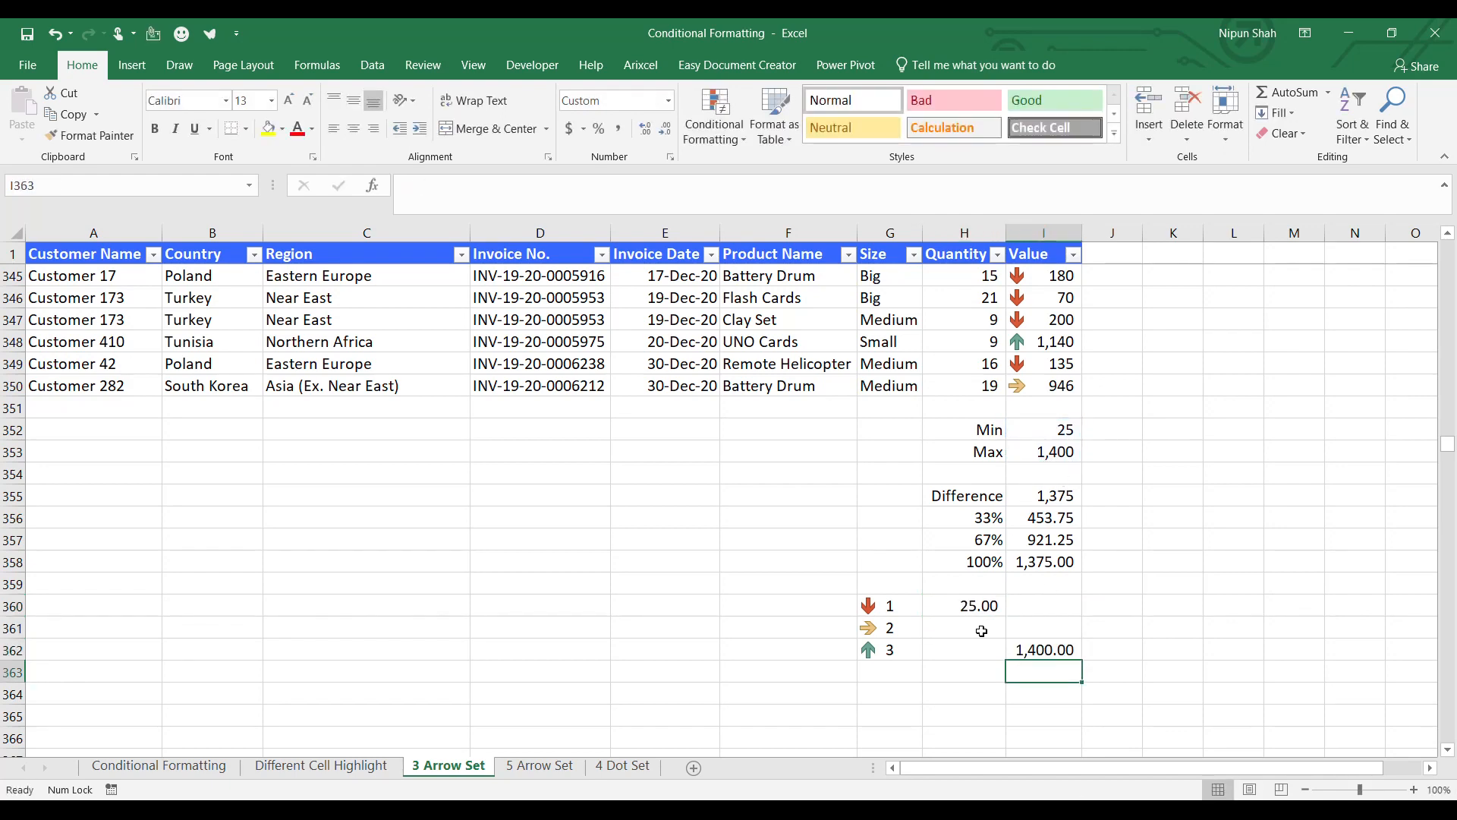
Step: Calculate the lower limit of the yellow arrow range in H361 with =H360+I356
click(982, 628)
text(=)
click(980, 606)
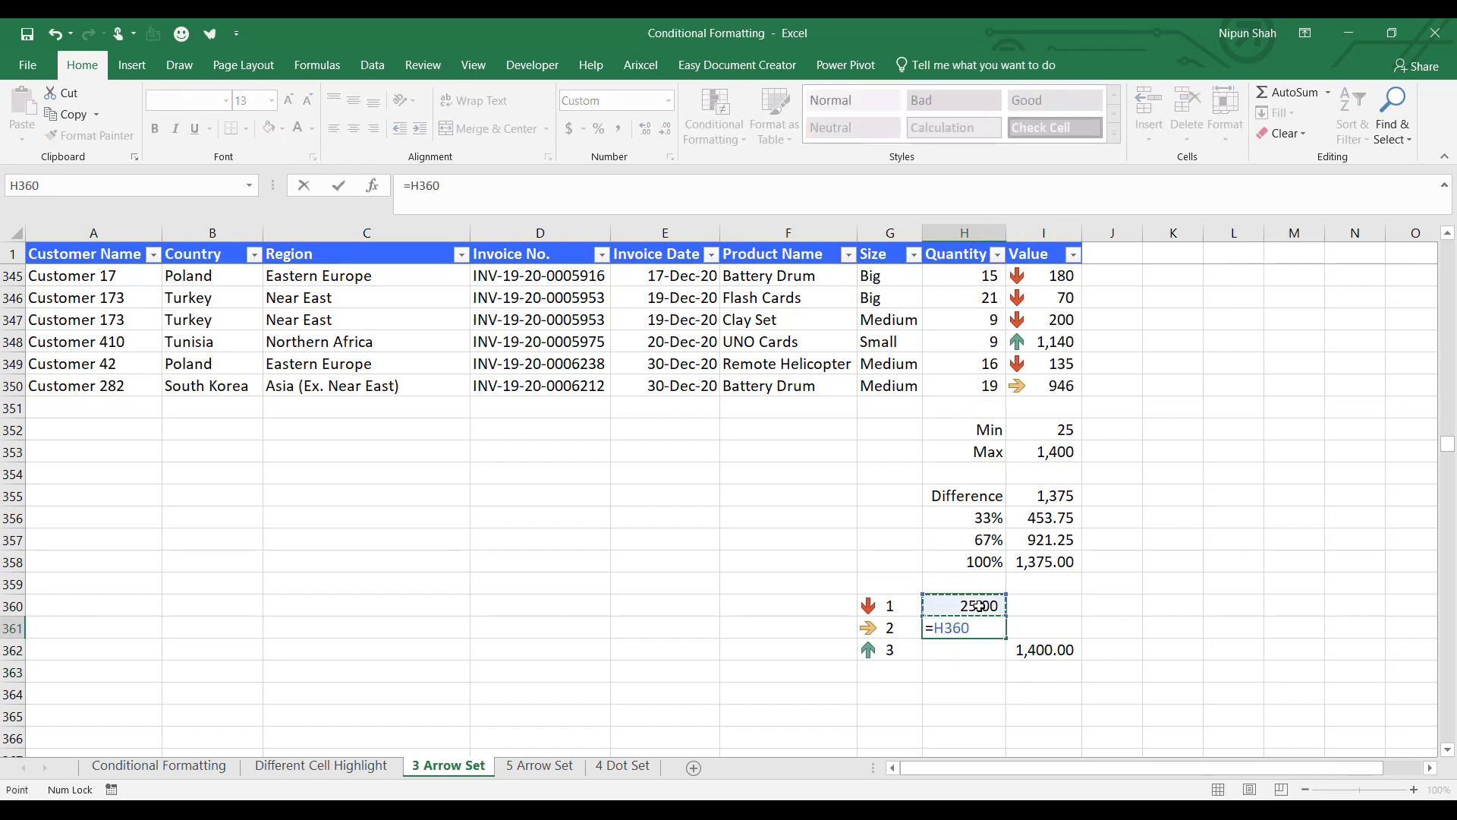
text(+)
click(1057, 518)
key(Return)
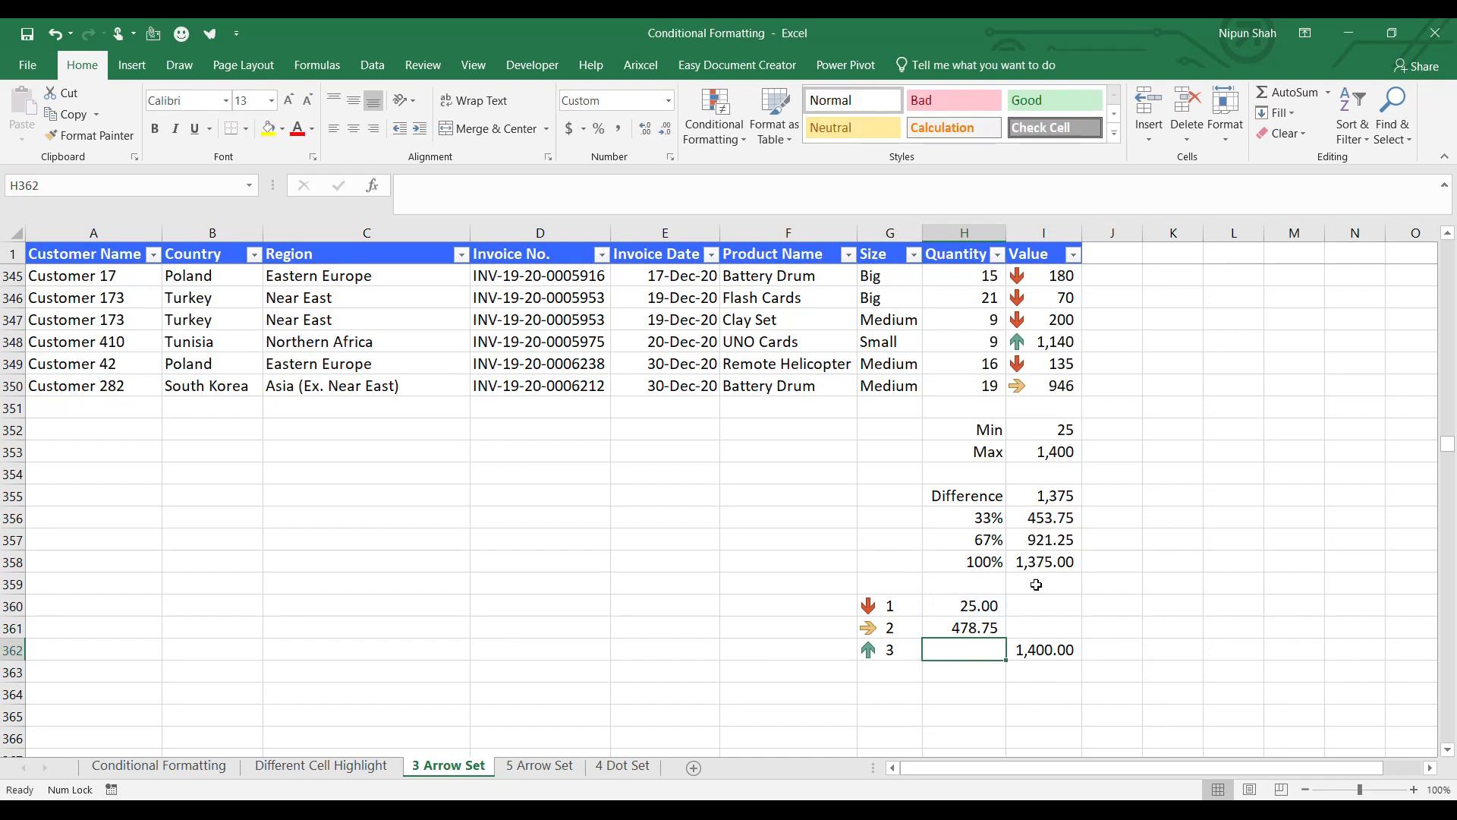
Step: Calculate the lower limit of the green arrow range in H362 with =H360+I357
text(=)
click(979, 606)
text(+)
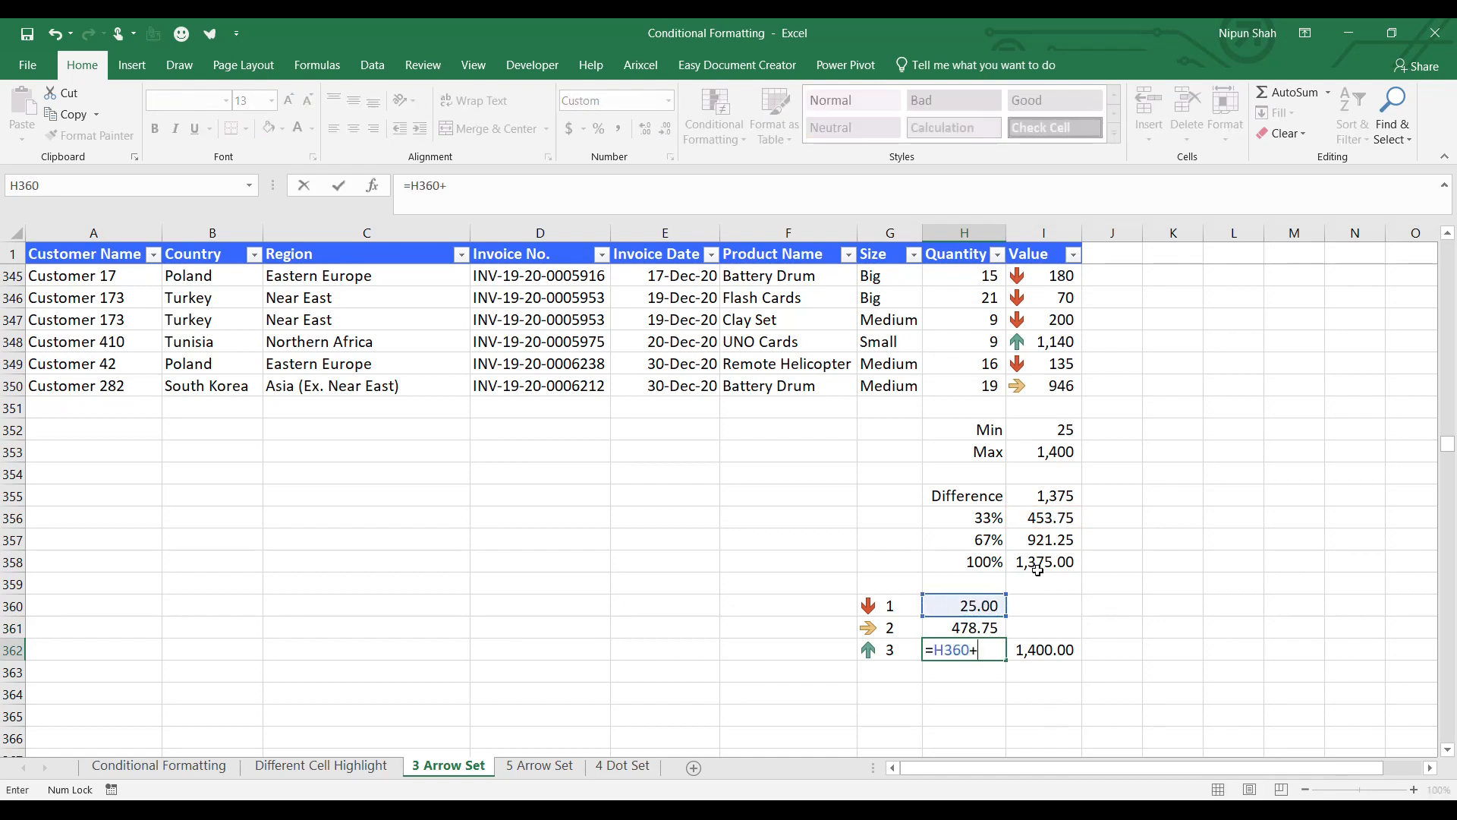
click(1049, 540)
key(Return)
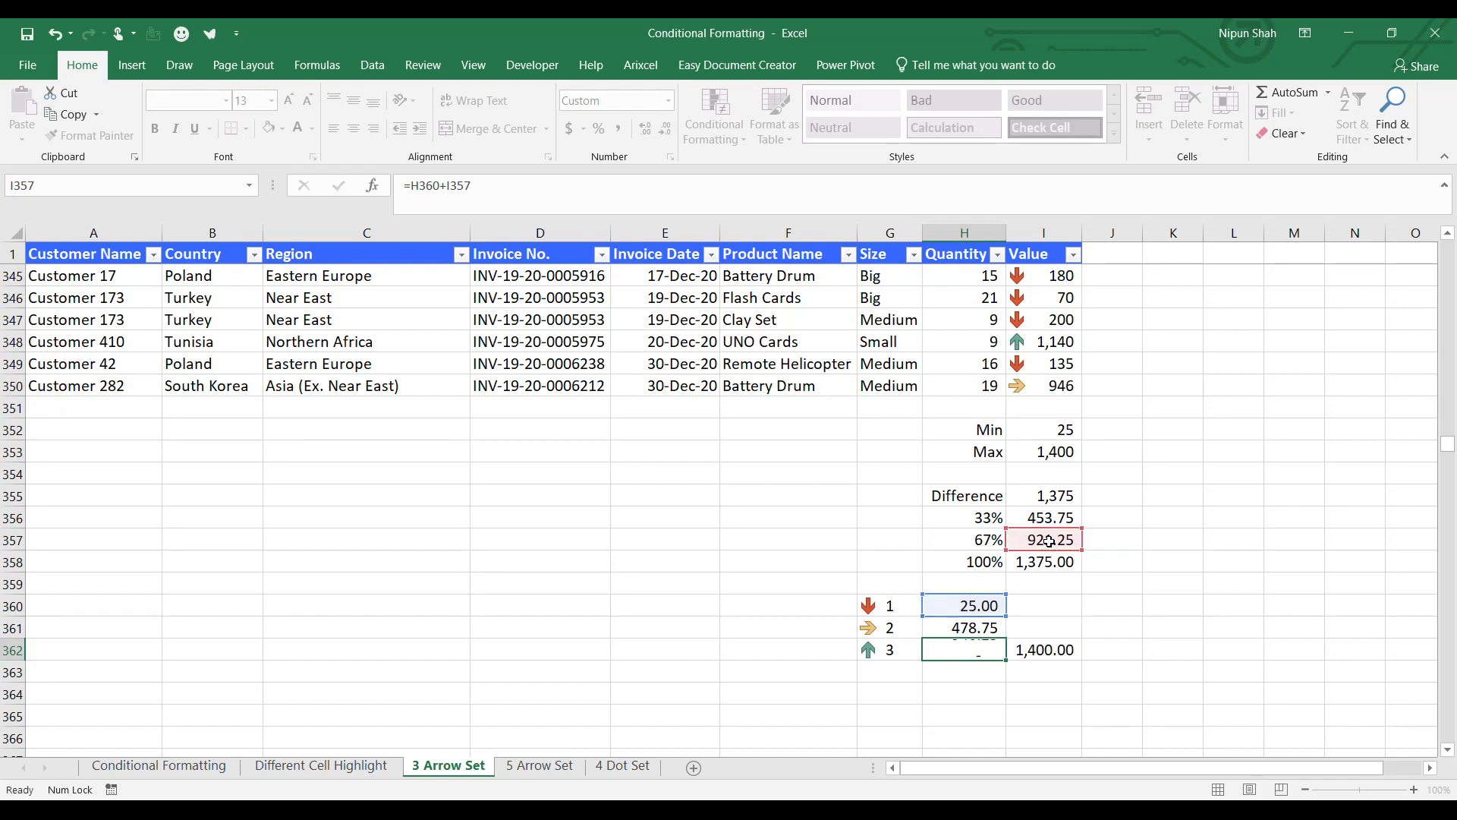
Step: Calculate the upper limit of the red arrow range in I360 with =H361-0.01 and copy the formula down to I361
click(1038, 607)
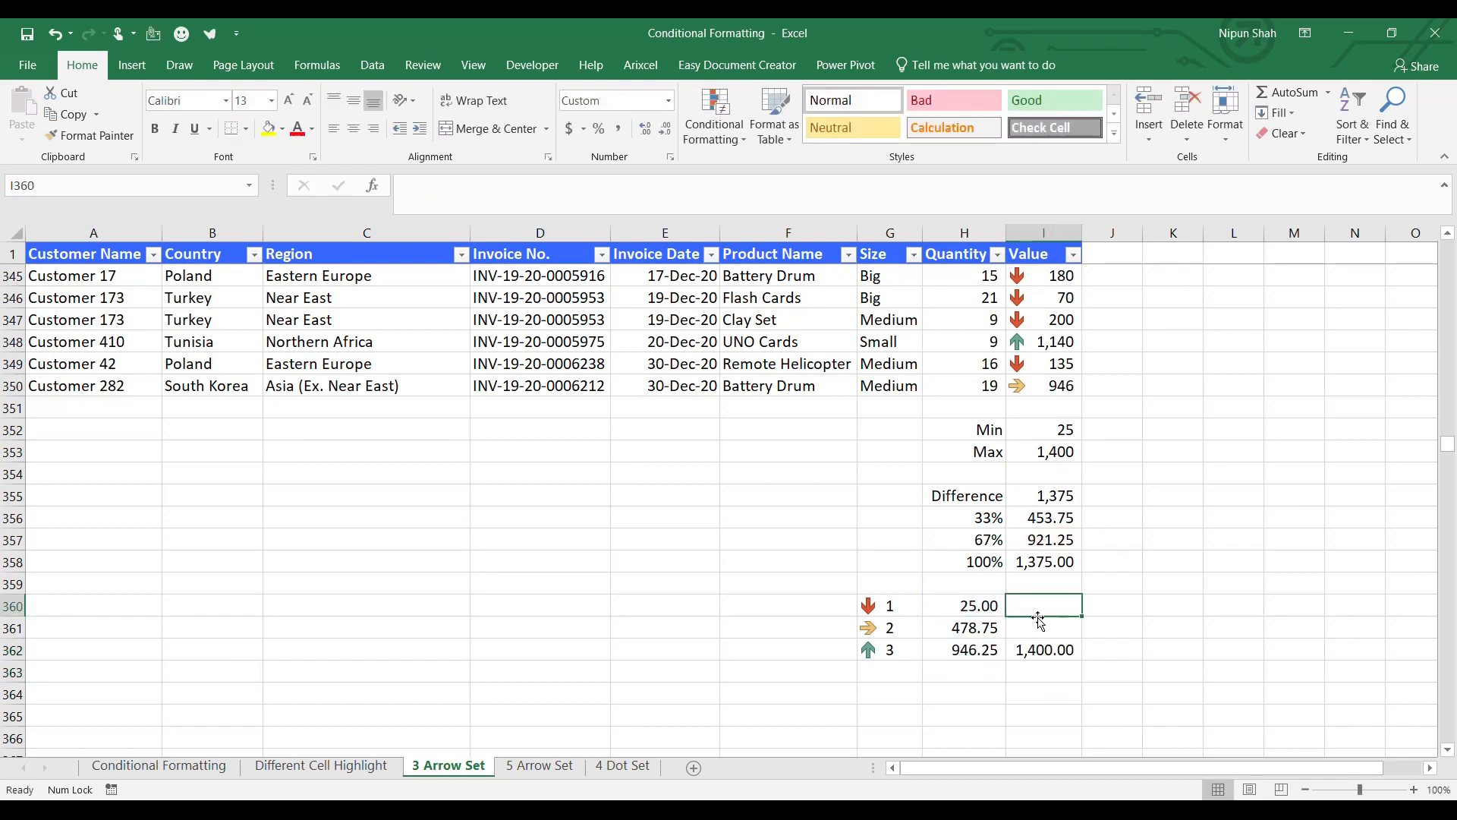
text(=)
click(986, 629)
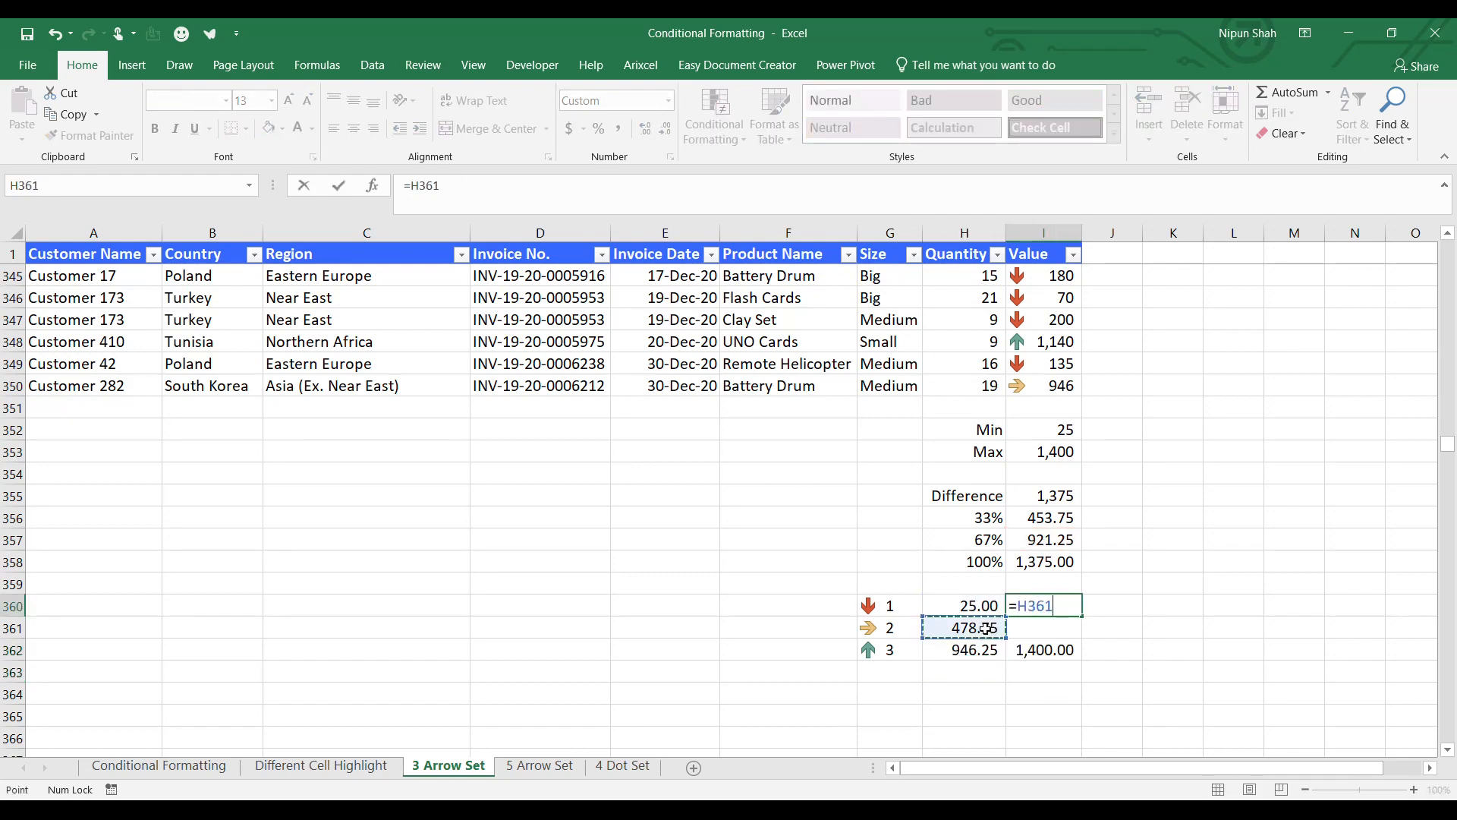
text(-0.01)
key(Return)
key(ctrl+d)
key(F2)
Step: Review the lower and upper limits of each arrow's range in rows 360 to 362 against its icon
click(965, 692)
click(971, 601)
drag(972, 600, 1039, 606)
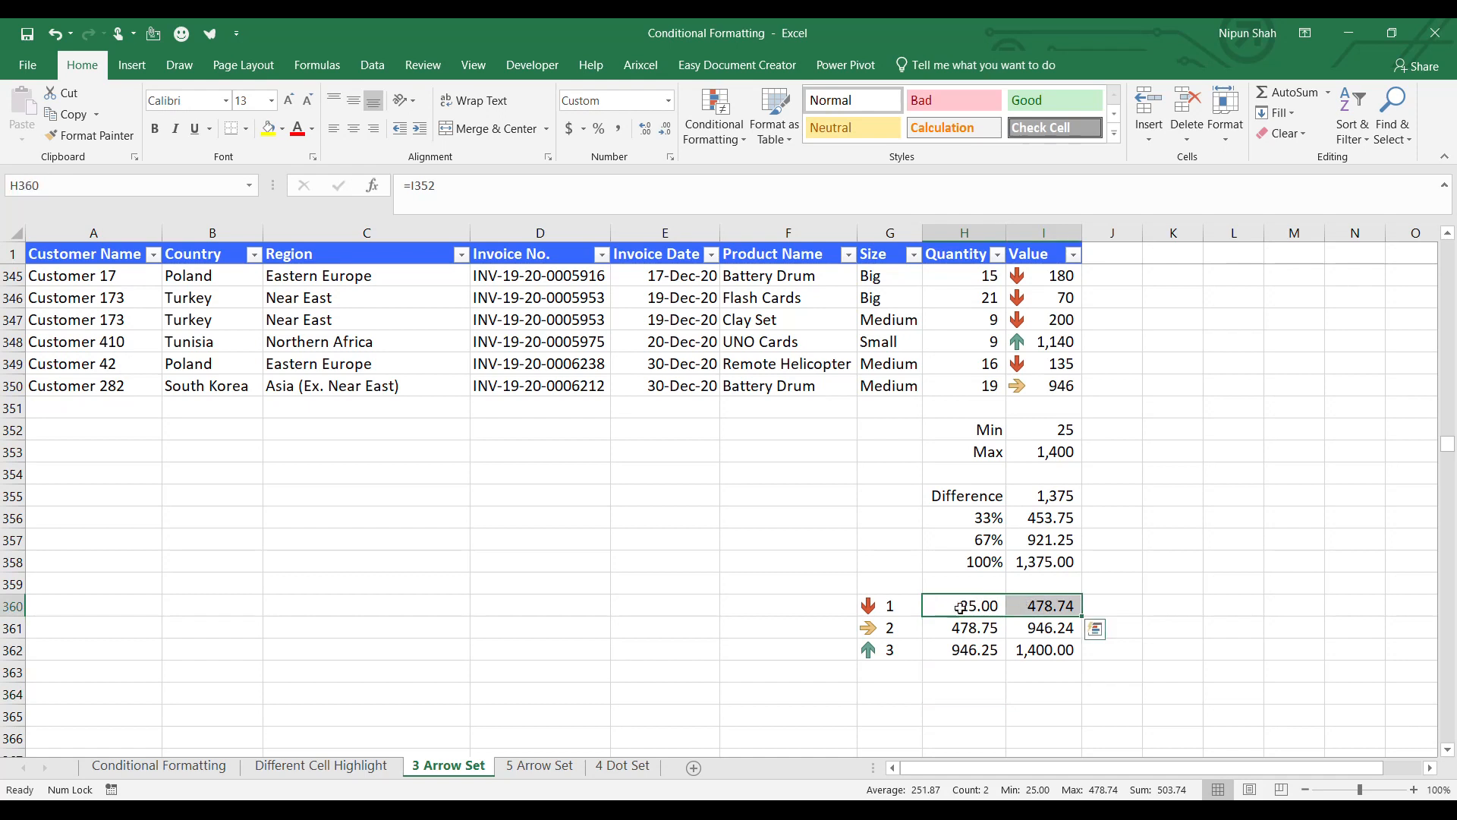
click(895, 603)
click(960, 629)
drag(959, 628, 1034, 629)
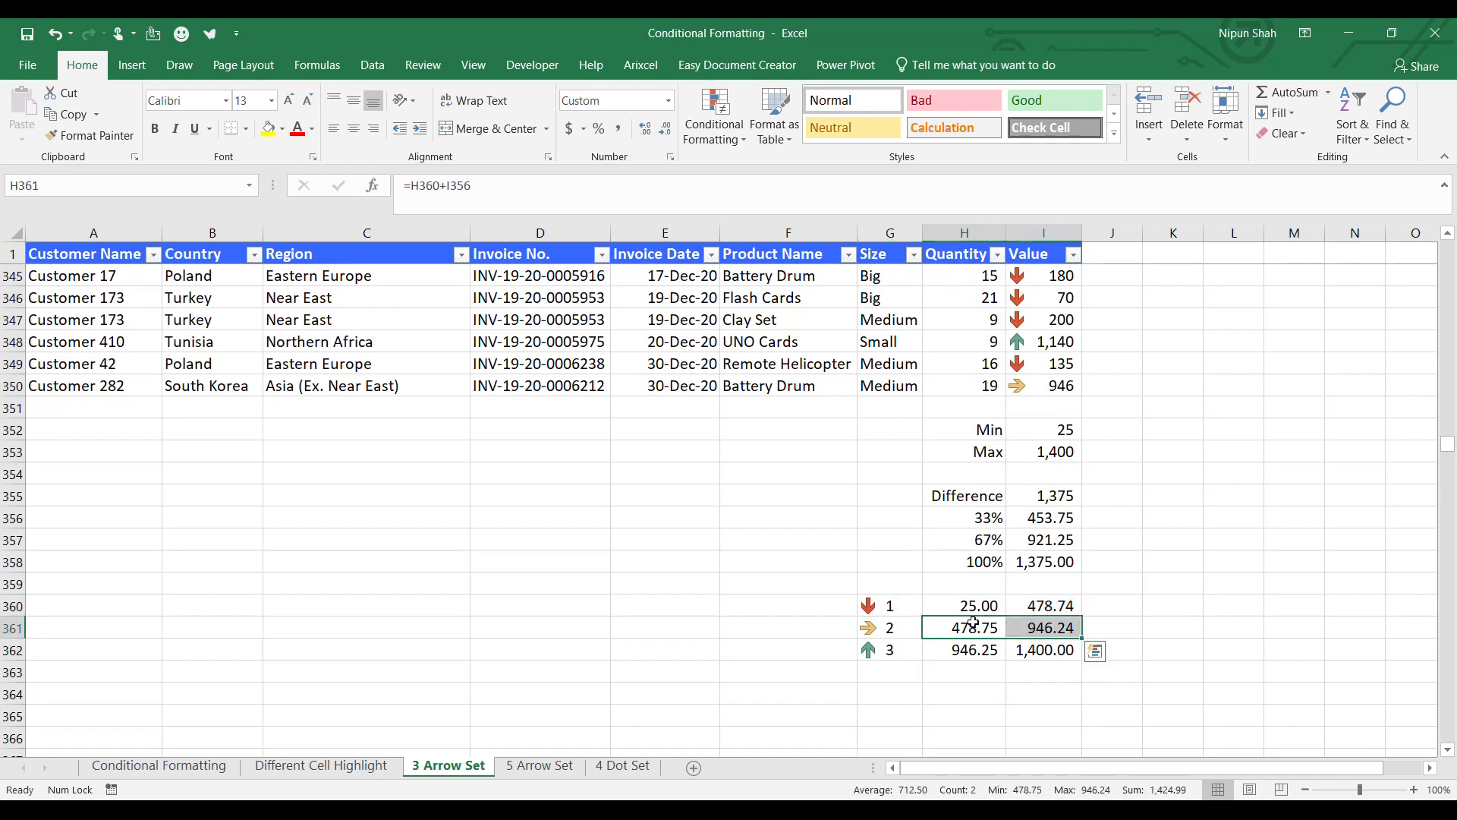
click(889, 626)
click(942, 649)
drag(942, 649, 1039, 651)
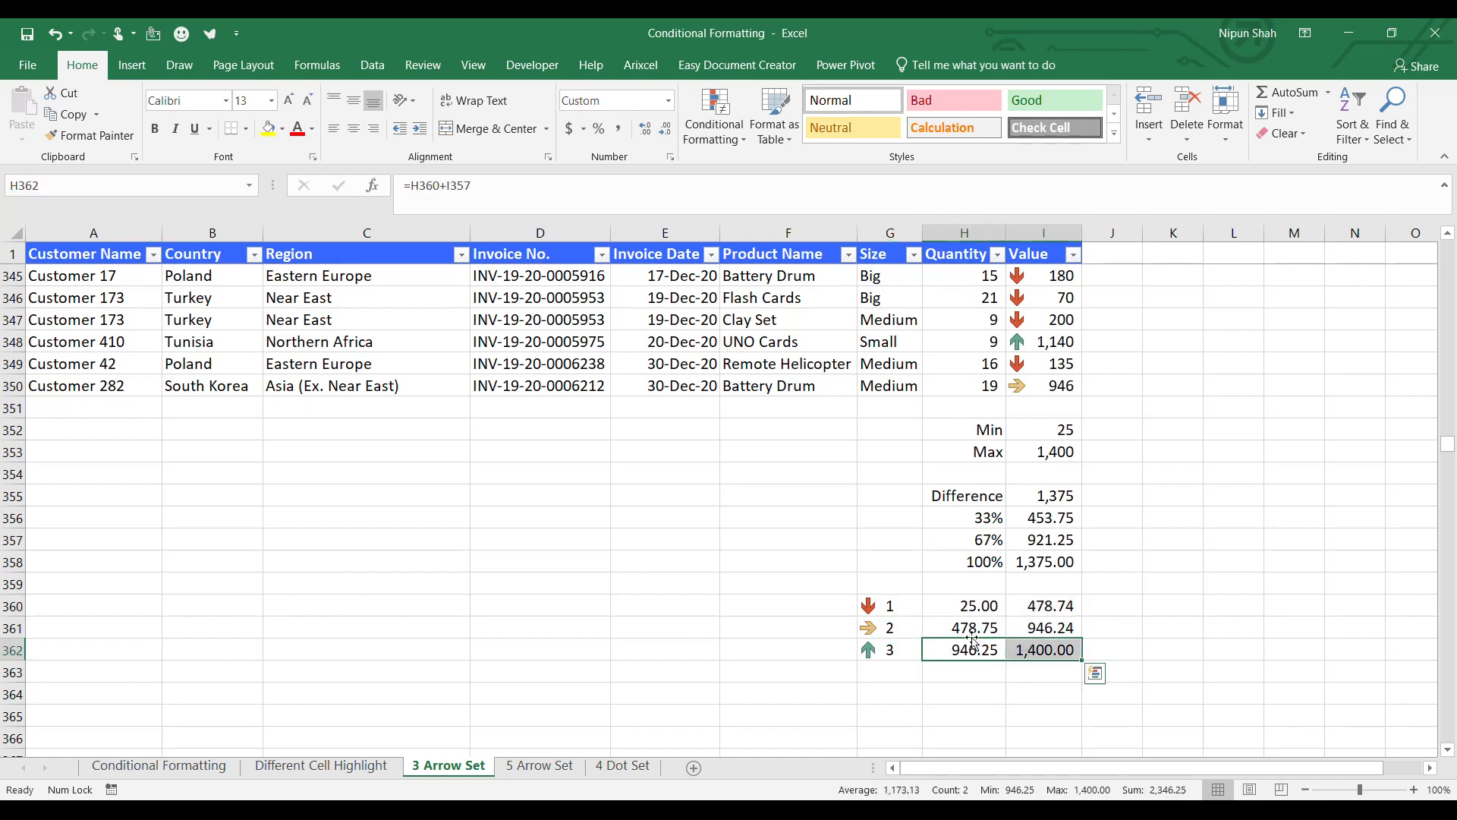
click(885, 648)
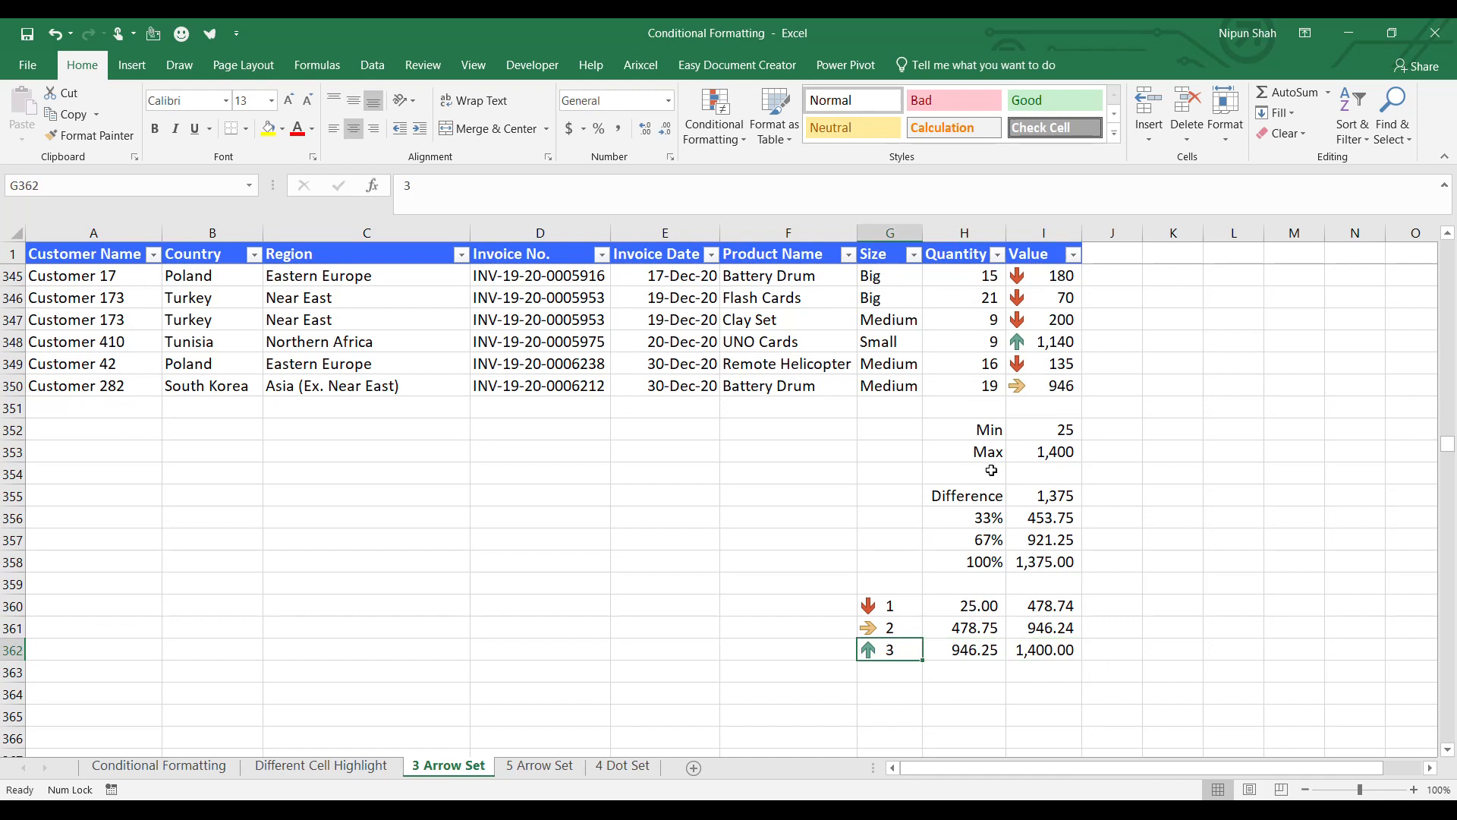
Step: Test the boundary between the red and yellow arrows by entering 478.75 and 478.74 in I350
click(1049, 388)
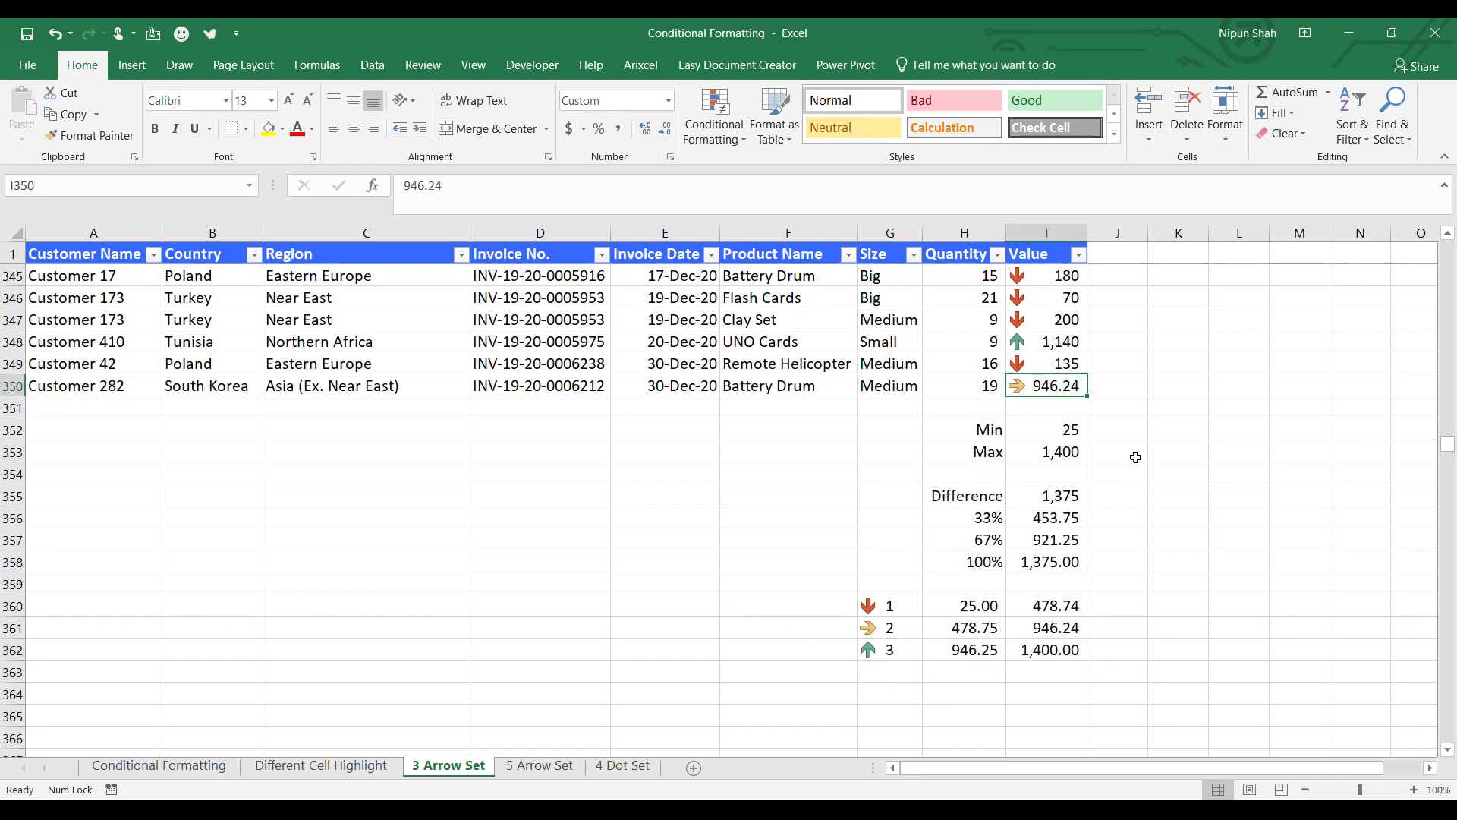
text(478)
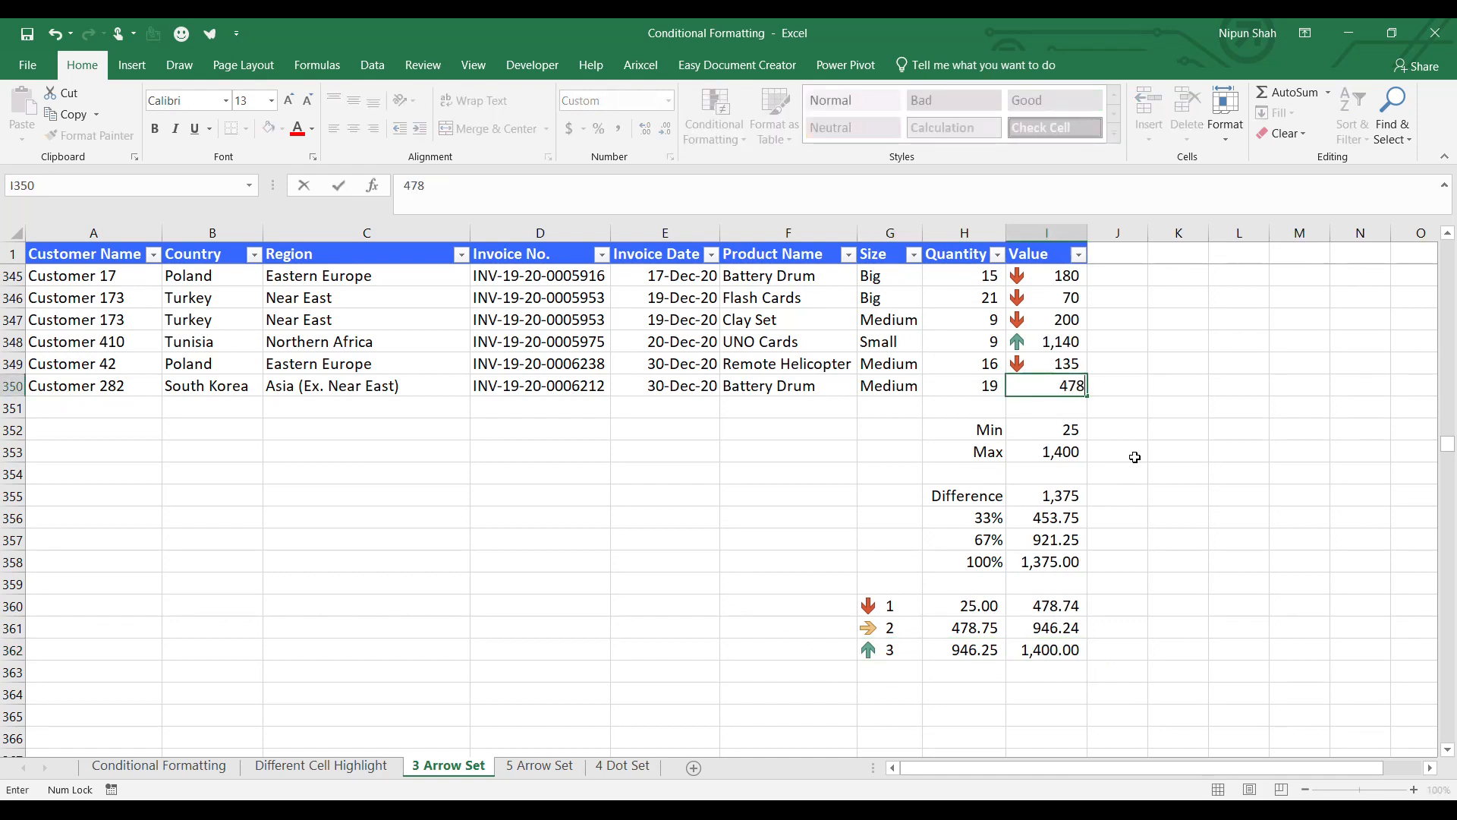
text(.75)
key(Return)
click(1068, 388)
click(536, 192)
key(BackSpace)
key(Return)
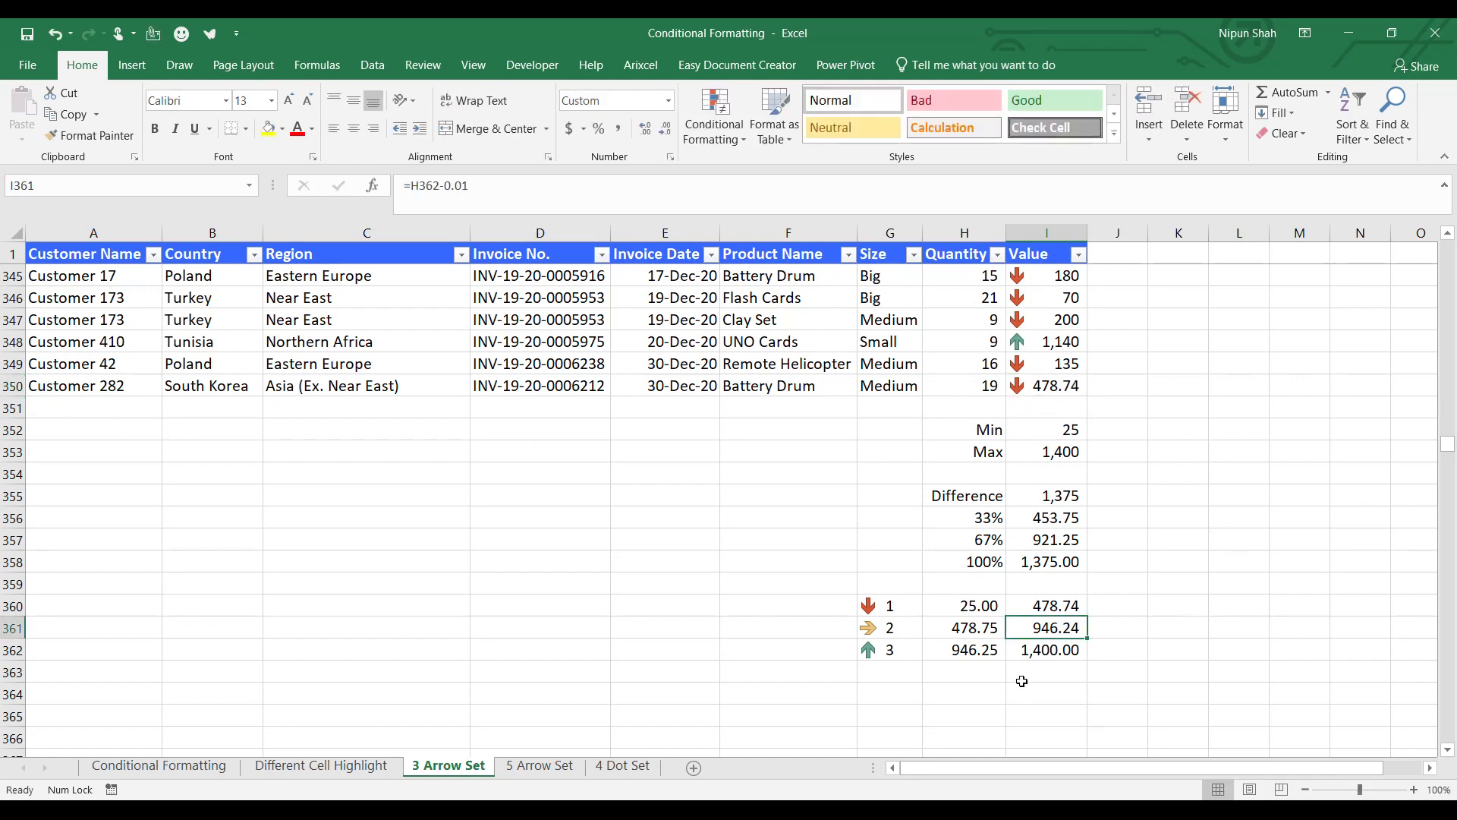
Step: Test the boundary between the yellow and green arrows by entering 946.24 in I350 and changing it to 946.25
click(1063, 384)
text(946.24)
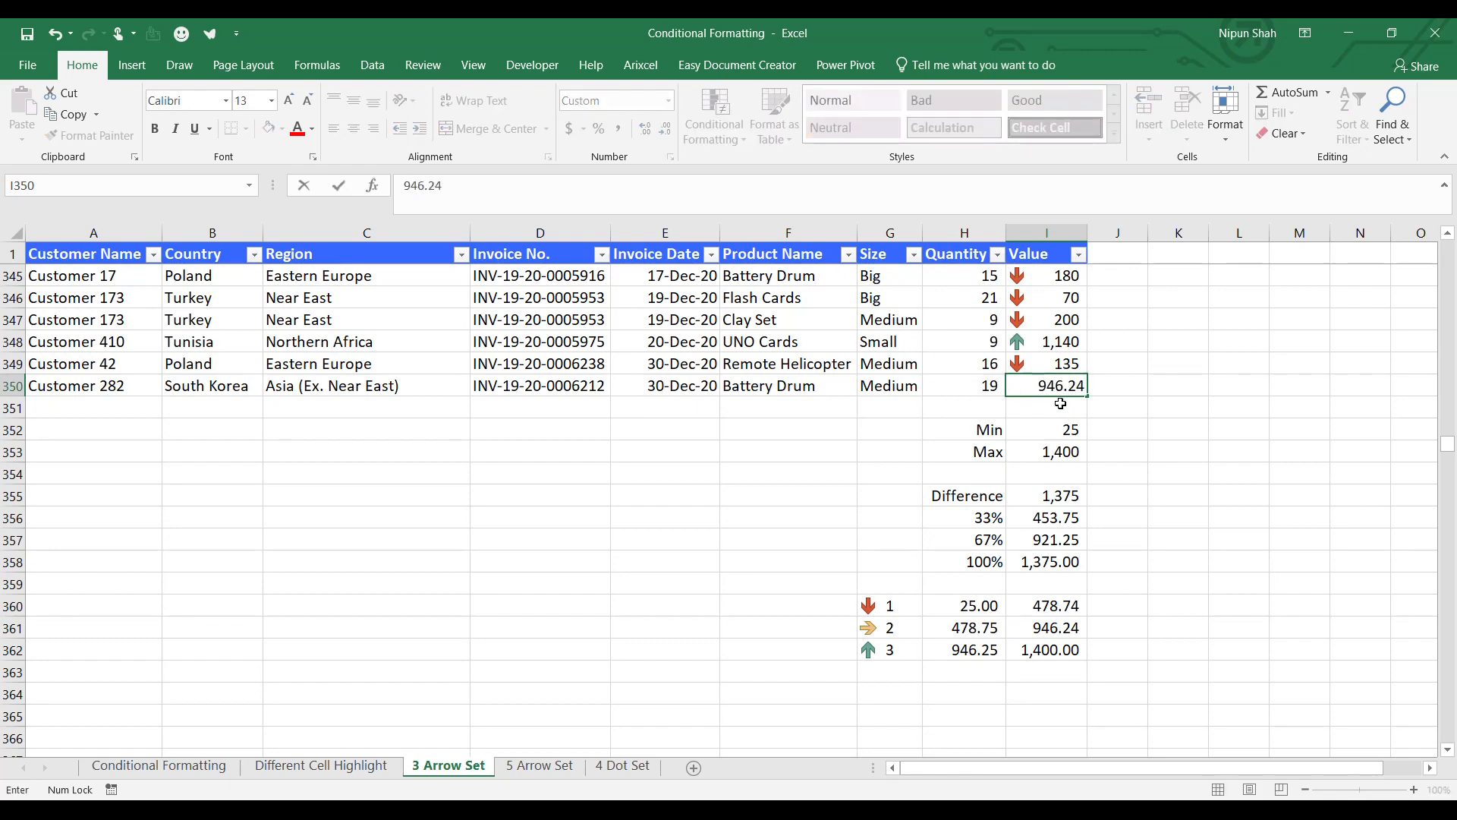
key(Return)
click(1063, 386)
double_click(1062, 386)
key(BackSpace)
key(Return)
click(1062, 386)
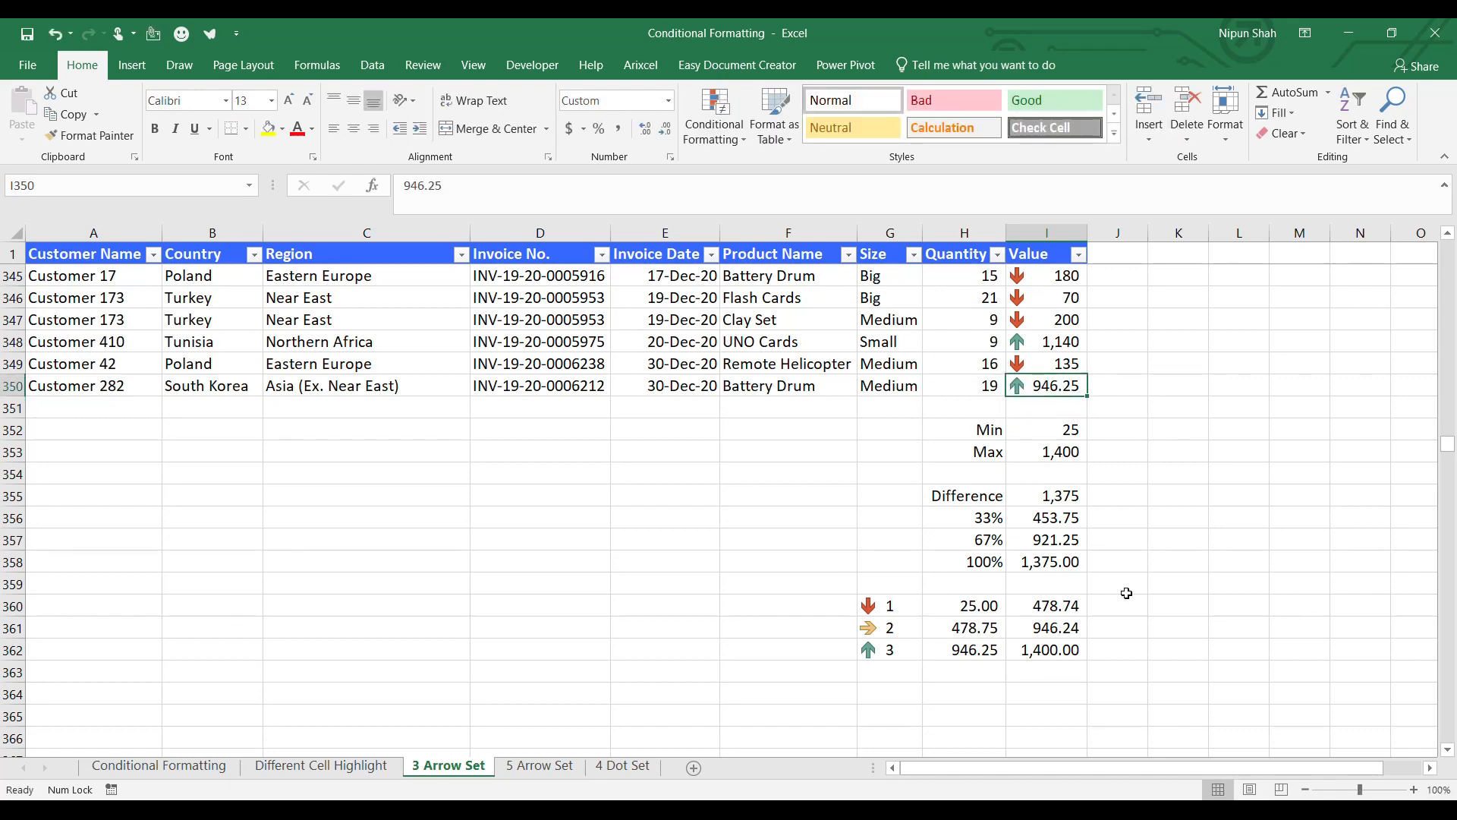
drag(873, 603, 1047, 661)
click(1048, 657)
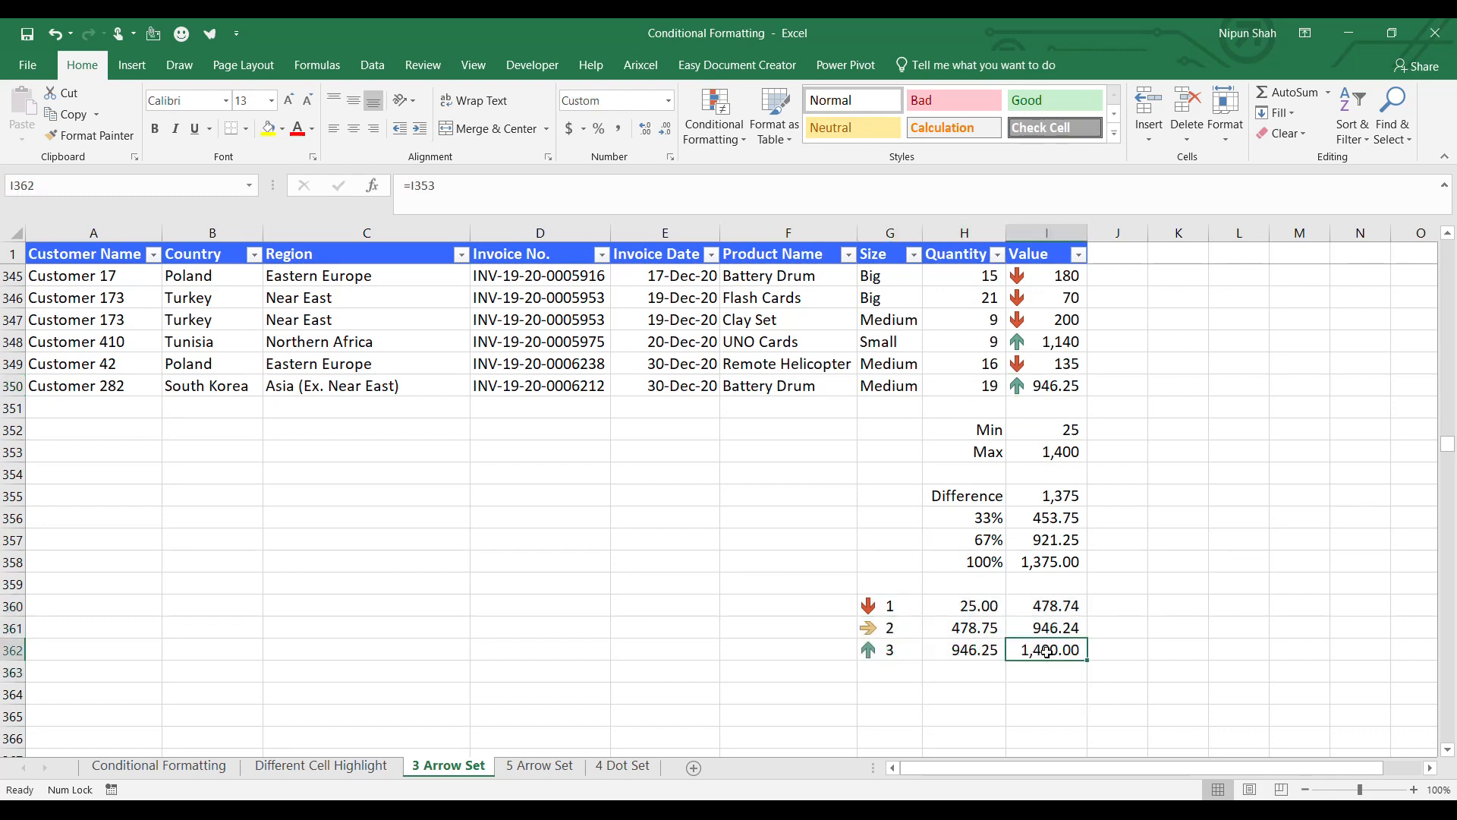
Step: Apply the colored five-arrow icon set to the values in I2:I350 on the 5 Arrow Set sheet
key(ctrl+Page_Down)
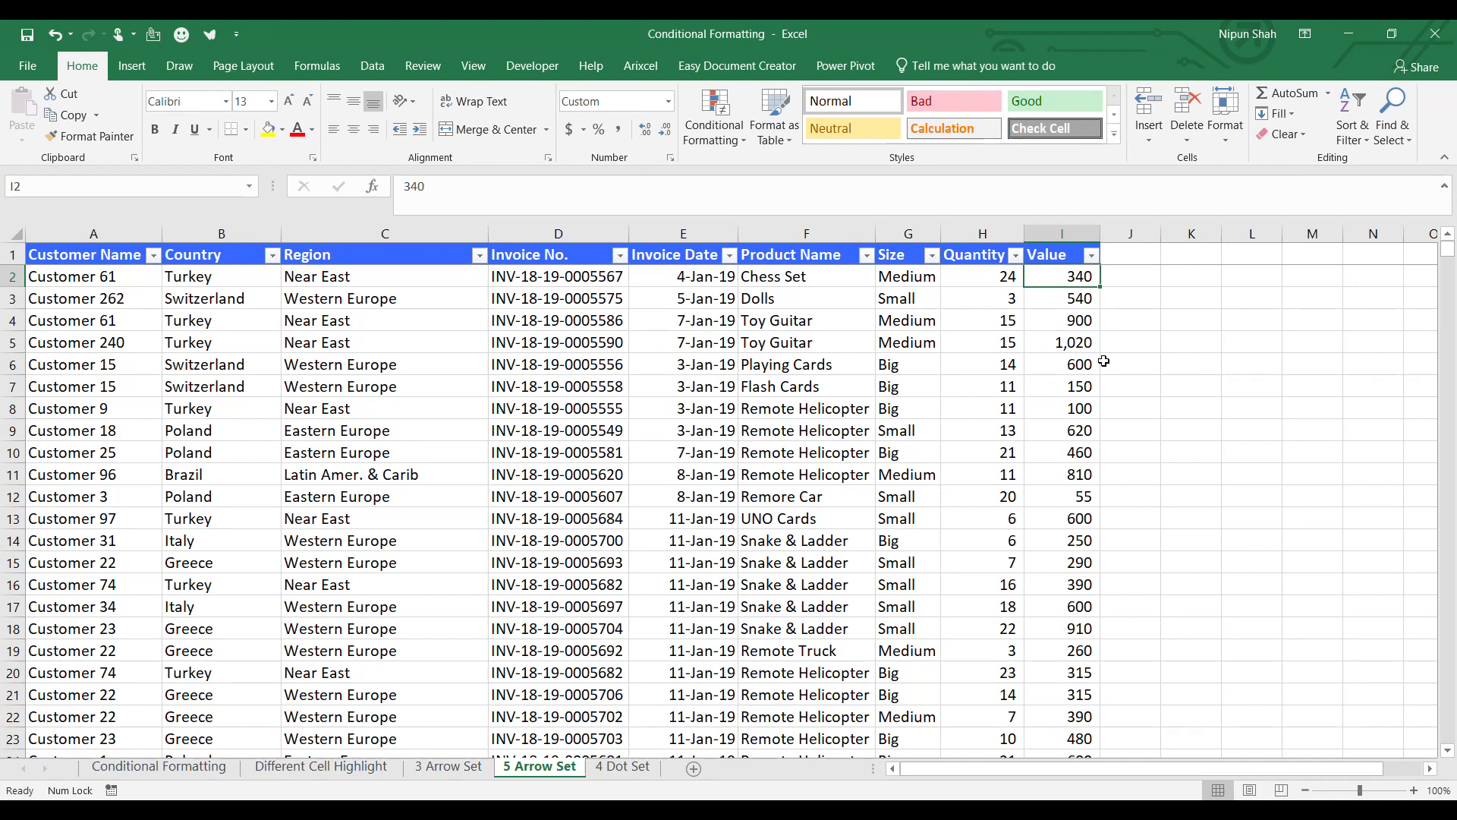
key(ctrl+shift+Down)
click(715, 126)
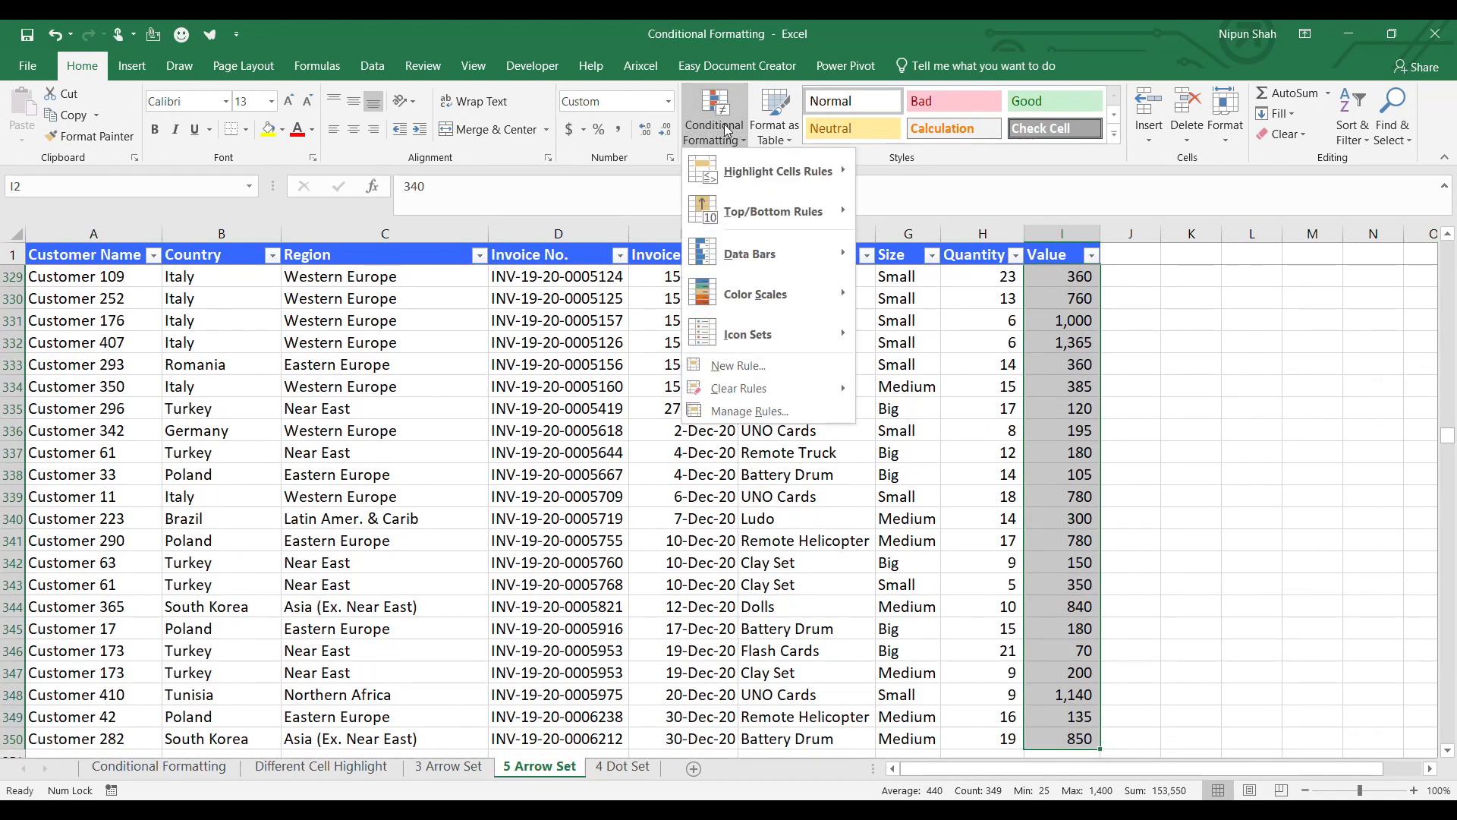
mouse_move(745, 341)
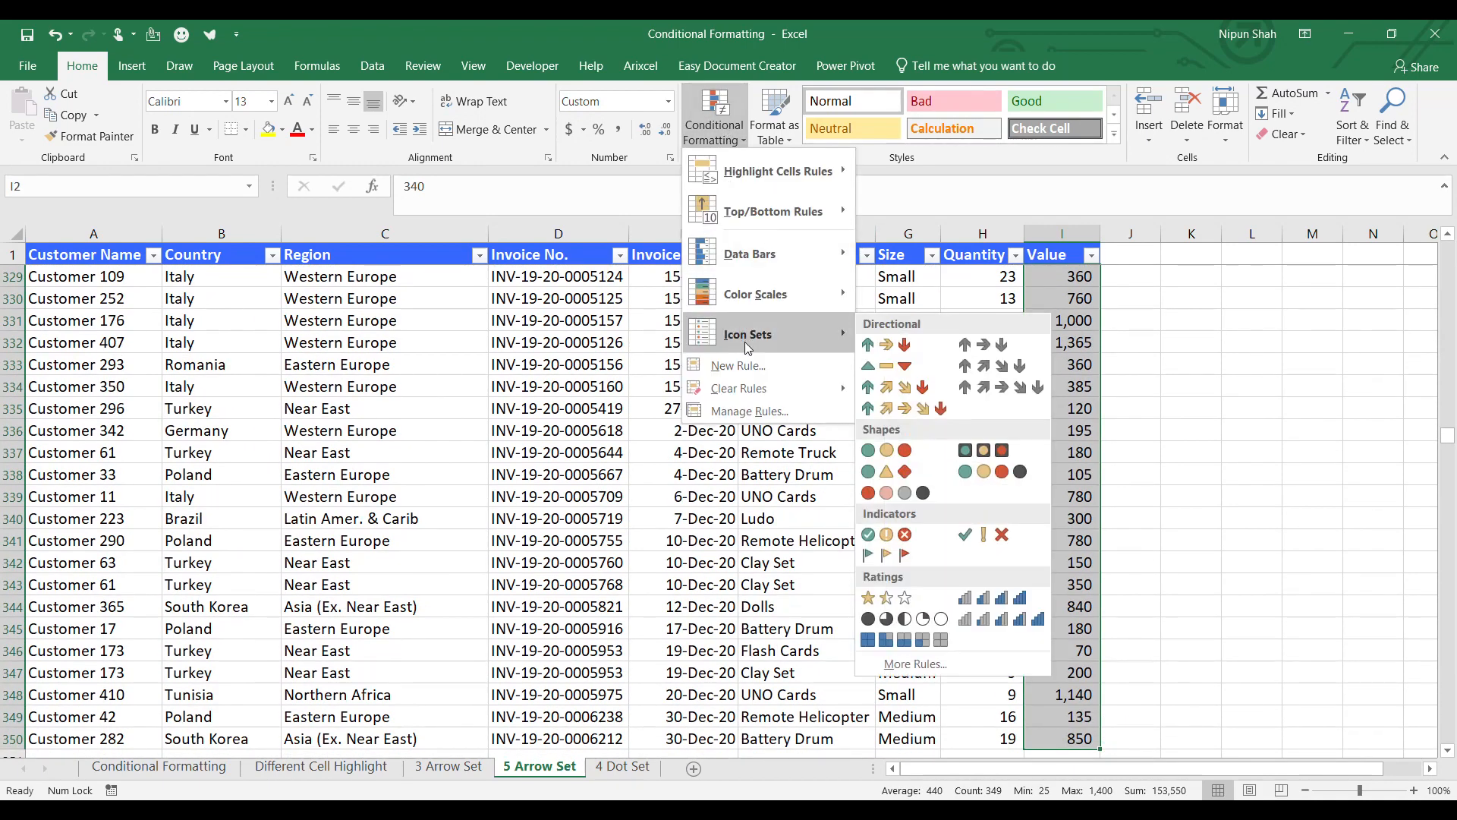
click(900, 410)
Step: Inspect which arrow icons are assigned to high, middle and low amounts in the Value column
click(1047, 448)
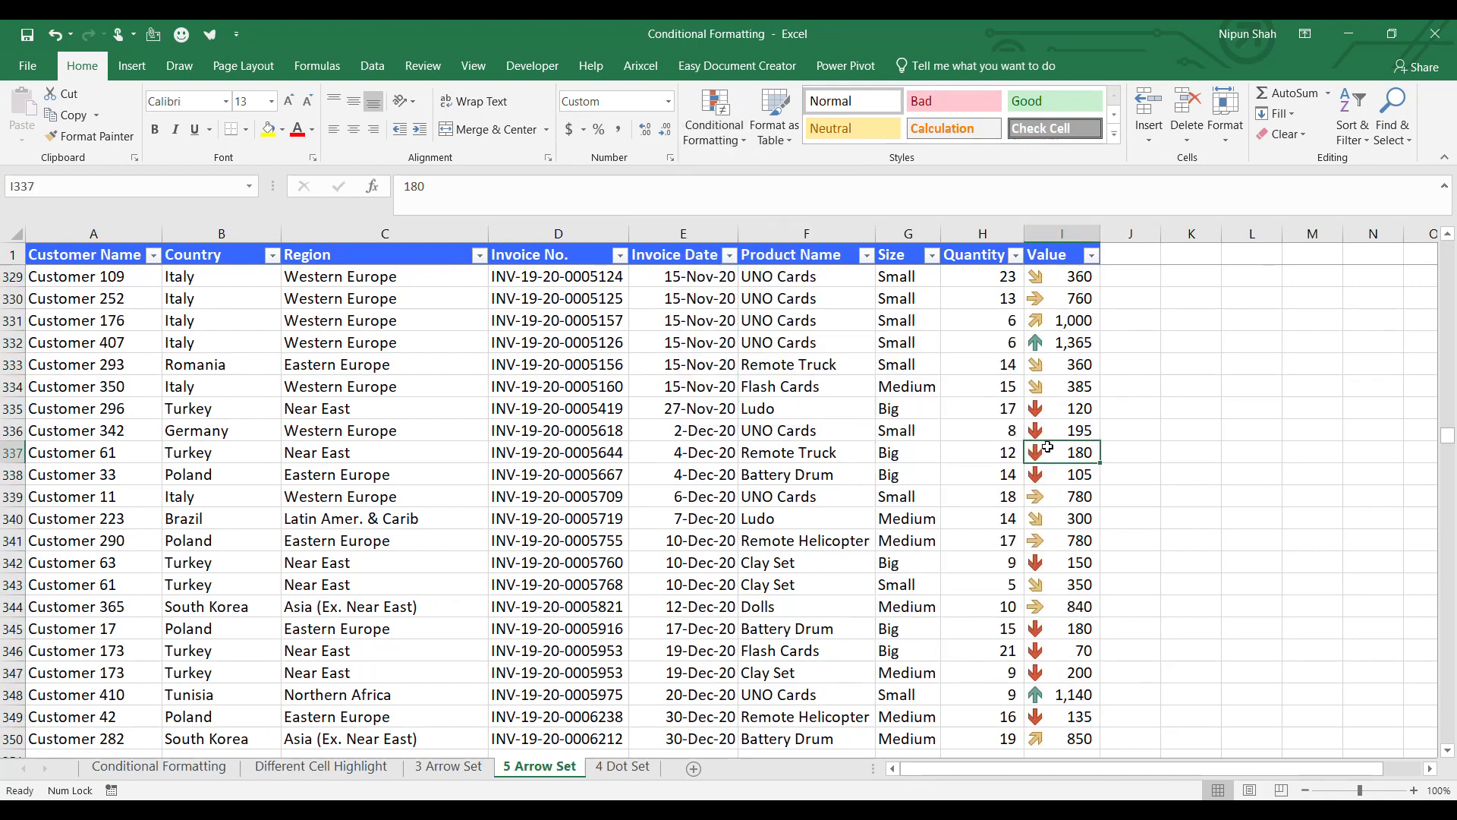
click(1066, 342)
click(1066, 429)
click(1061, 390)
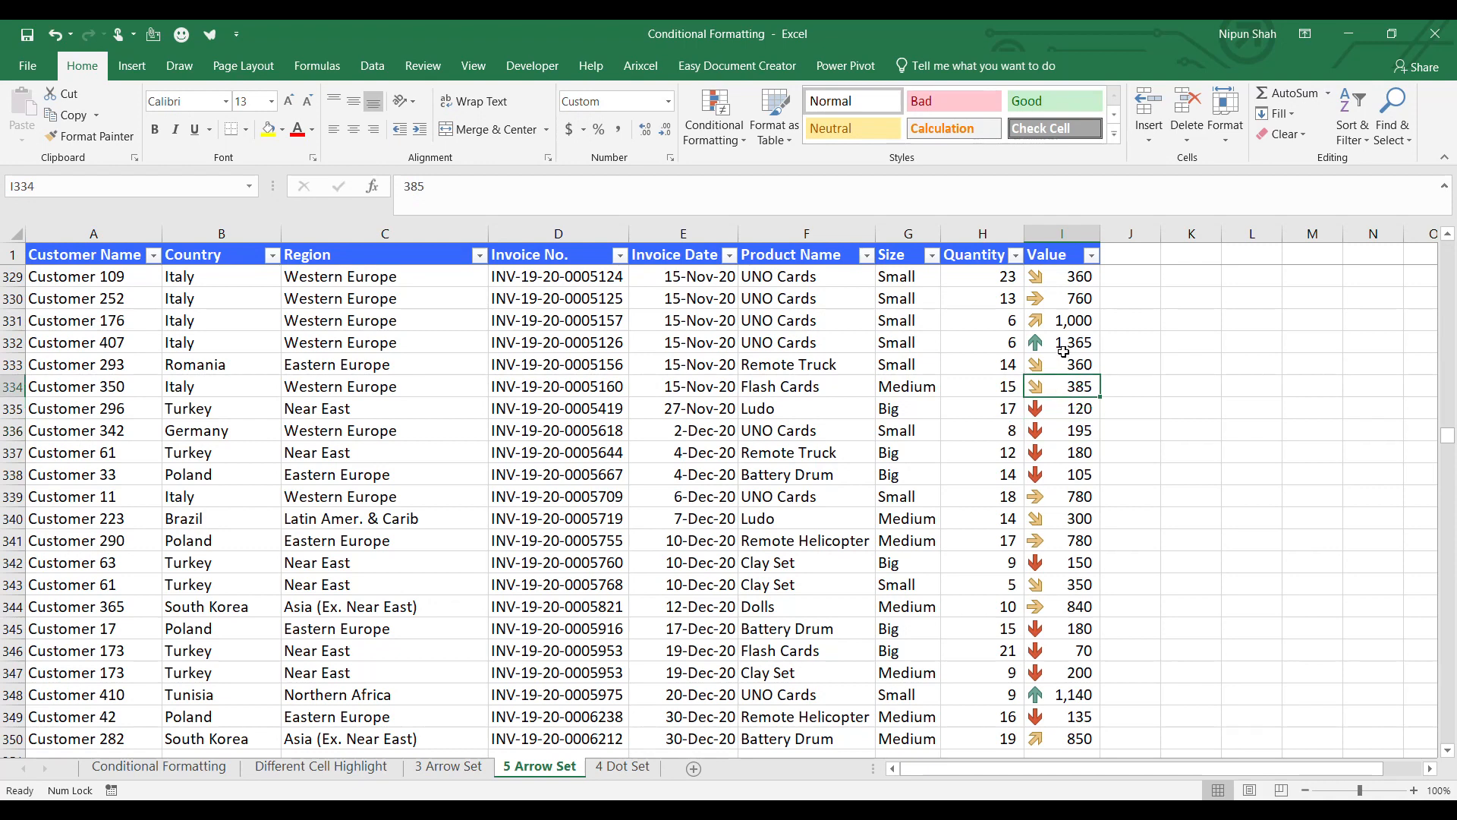
click(1067, 323)
click(1063, 409)
click(1057, 436)
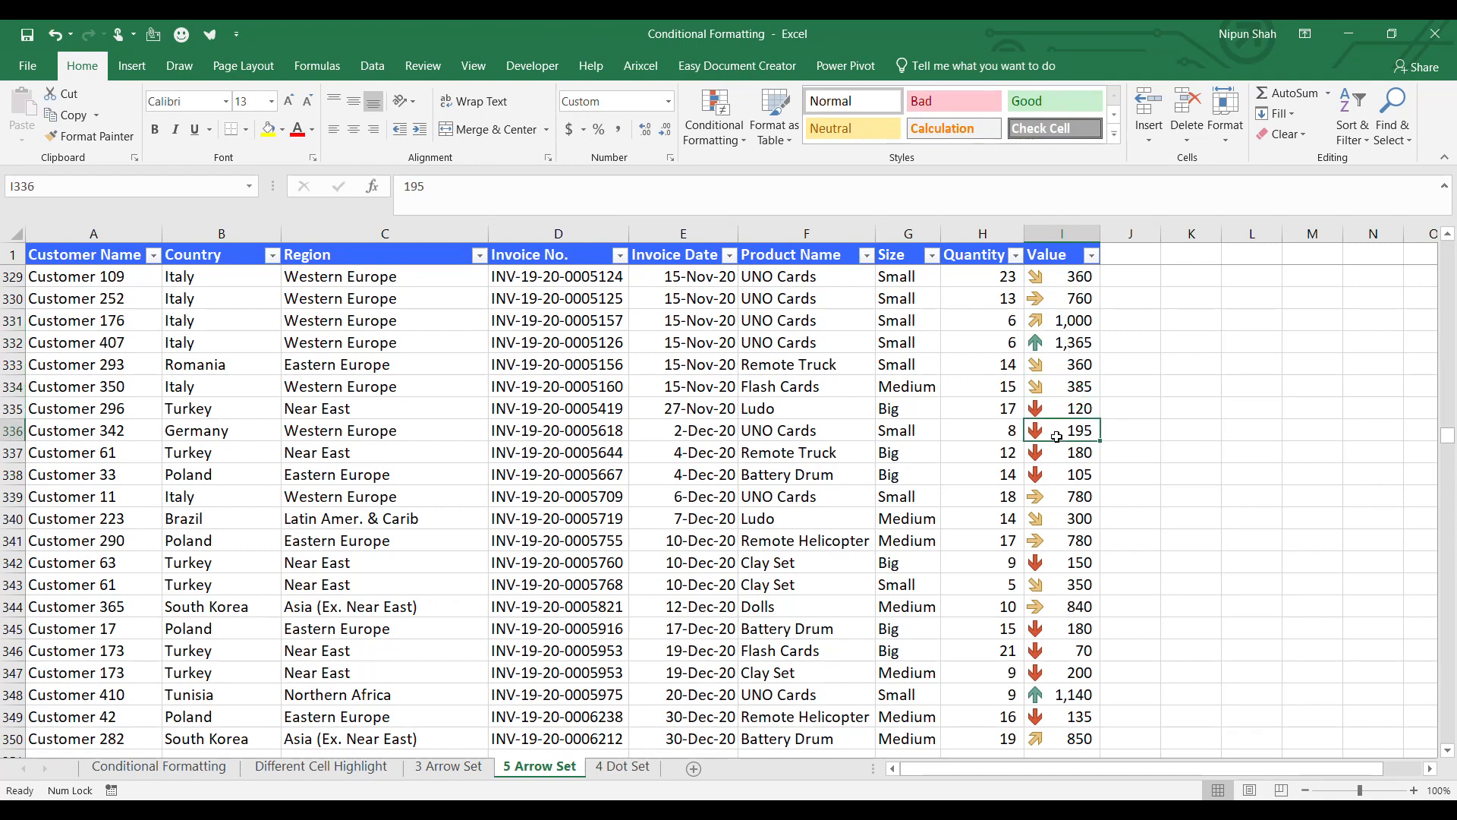
Step: Calculate the minimum of the Value column in I352 with =MIN(I2:I350)
key(ctrl+Down)
scroll(1062, 493, down, 4)
click(1083, 516)
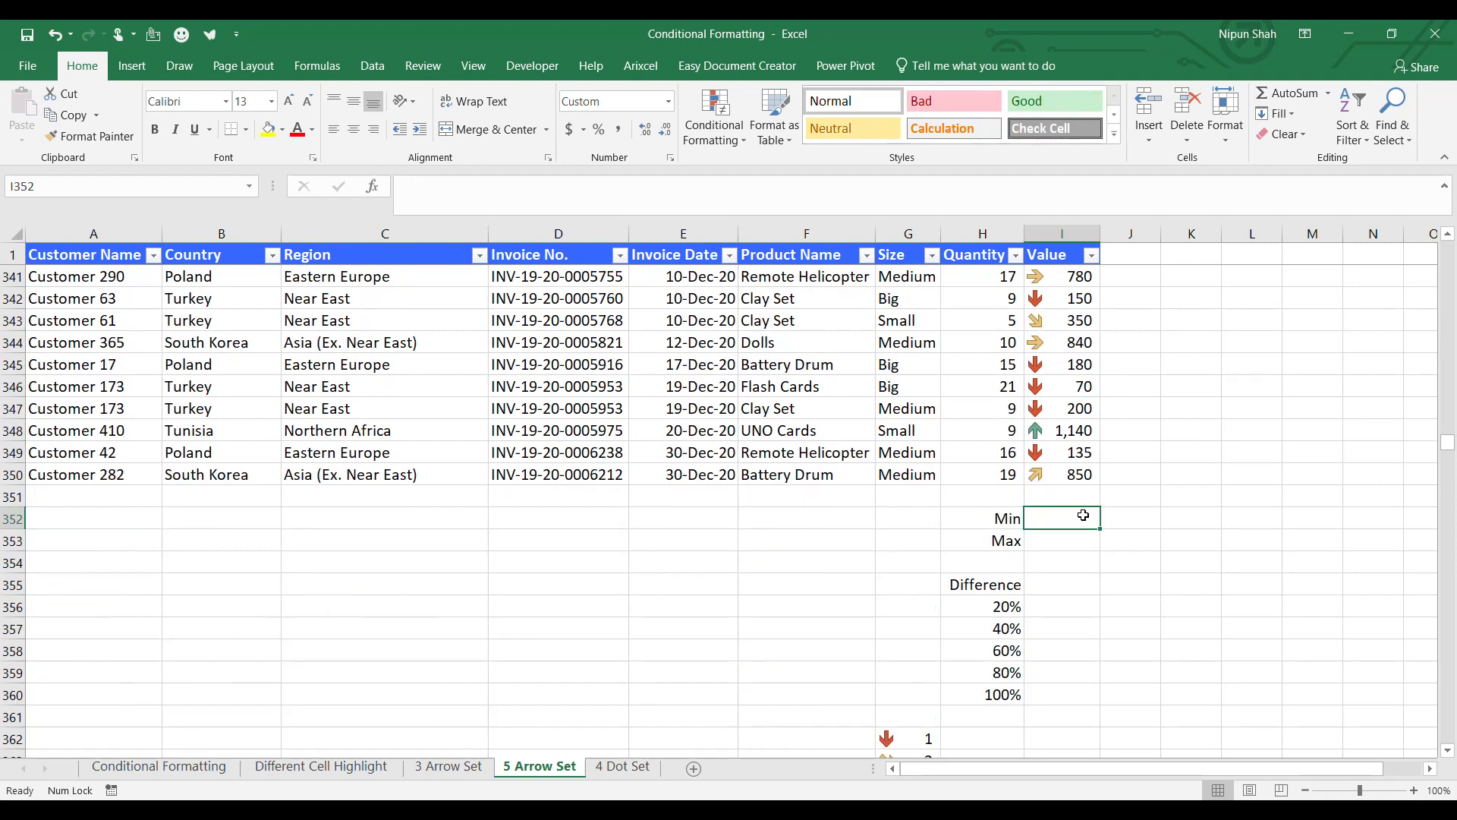
text(=min()
key(Up)
key(Up)
key(ctrl+shift+Up)
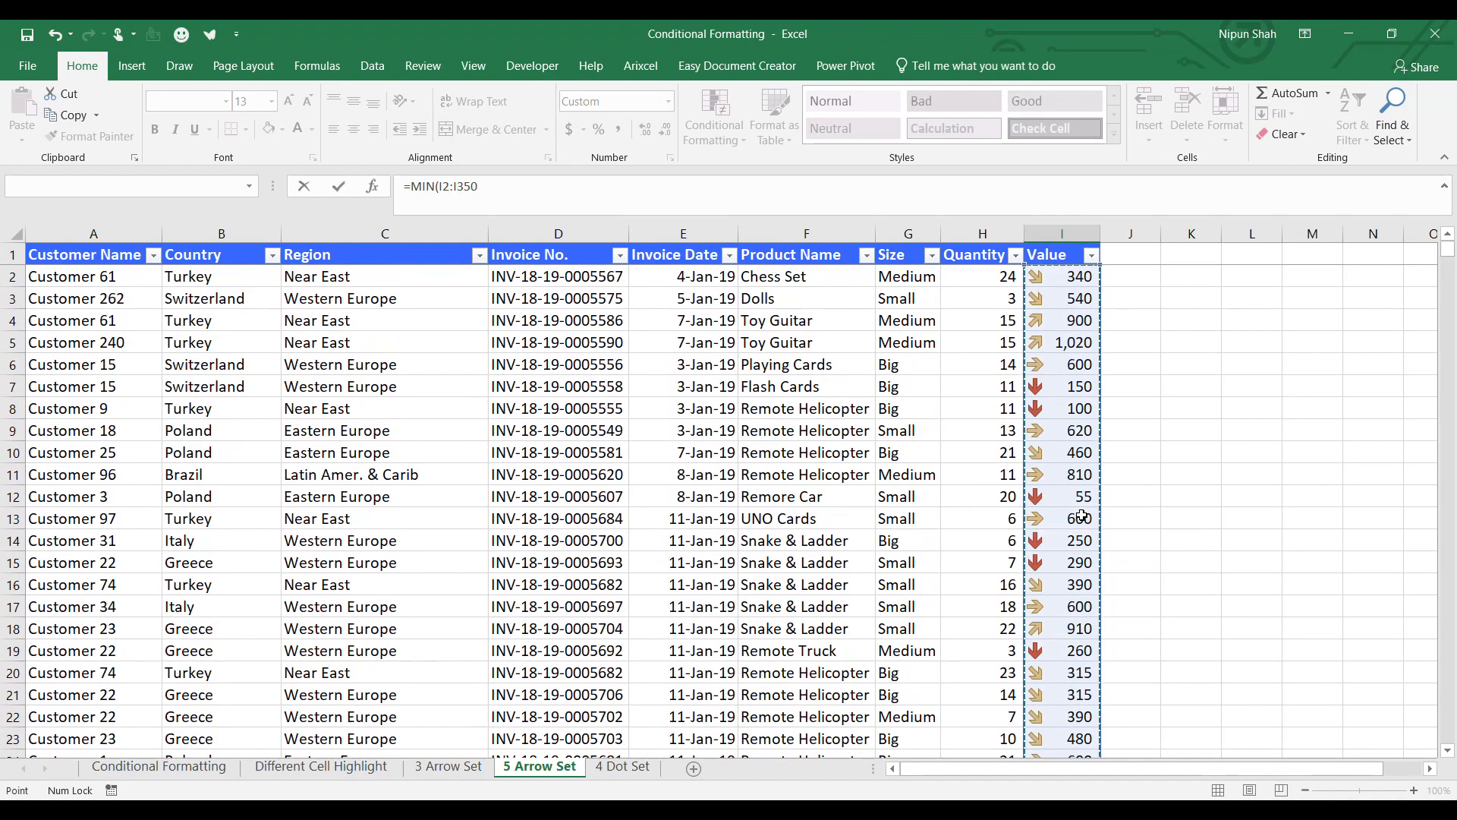
key(Return)
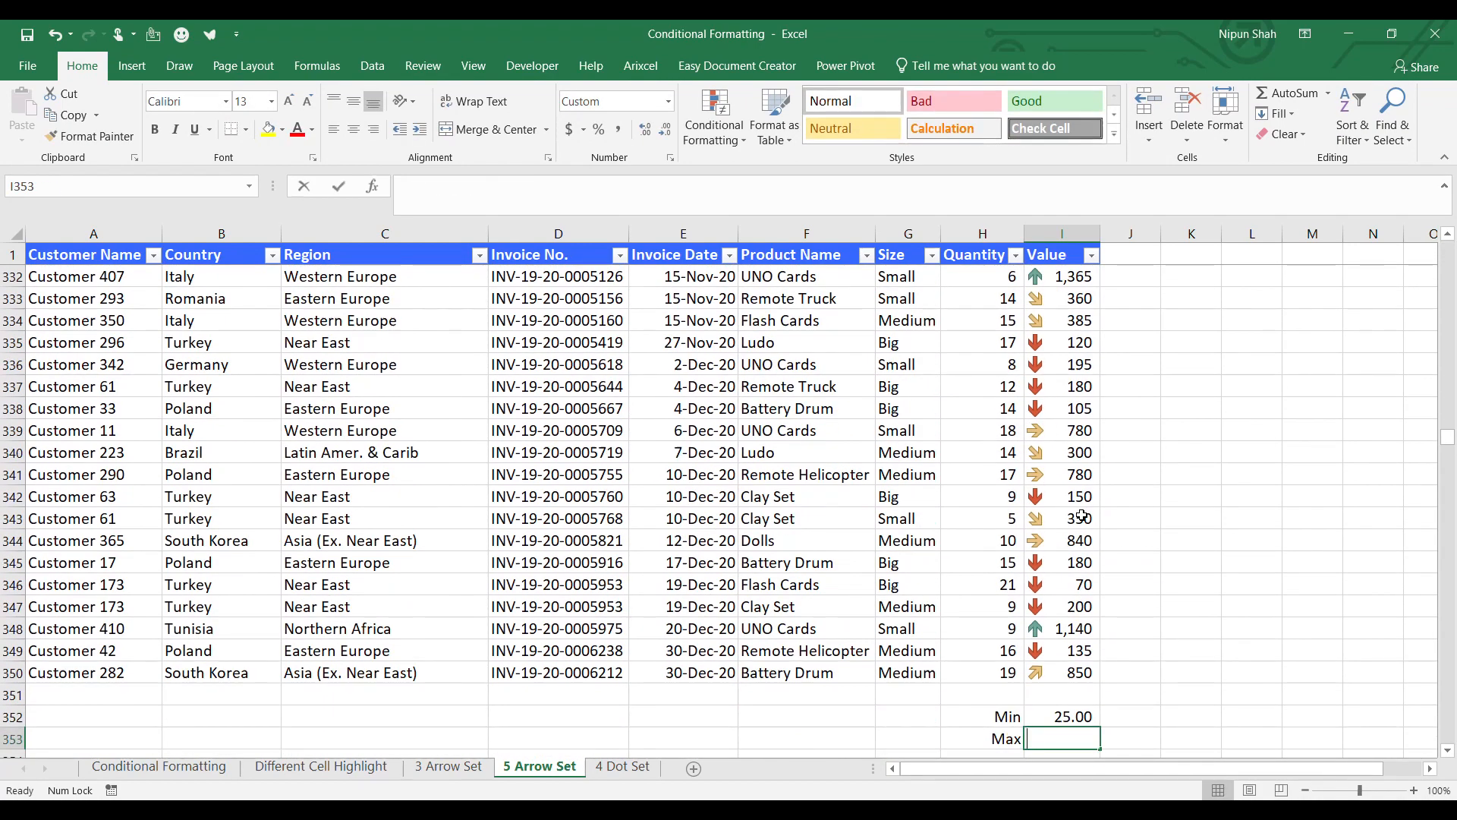
Step: Calculate the maximum of the Value column in I353 with the MAX function
text(=max)
key(Tab)
key(Up)
key(Up)
key(Up)
key(shift+Up)
key(ctrl+shift+Up)
key(Return)
Step: Calculate the difference between maximum and minimum in I355 with =I353-I352
key(Down)
text(=)
click(1075, 518)
text(-)
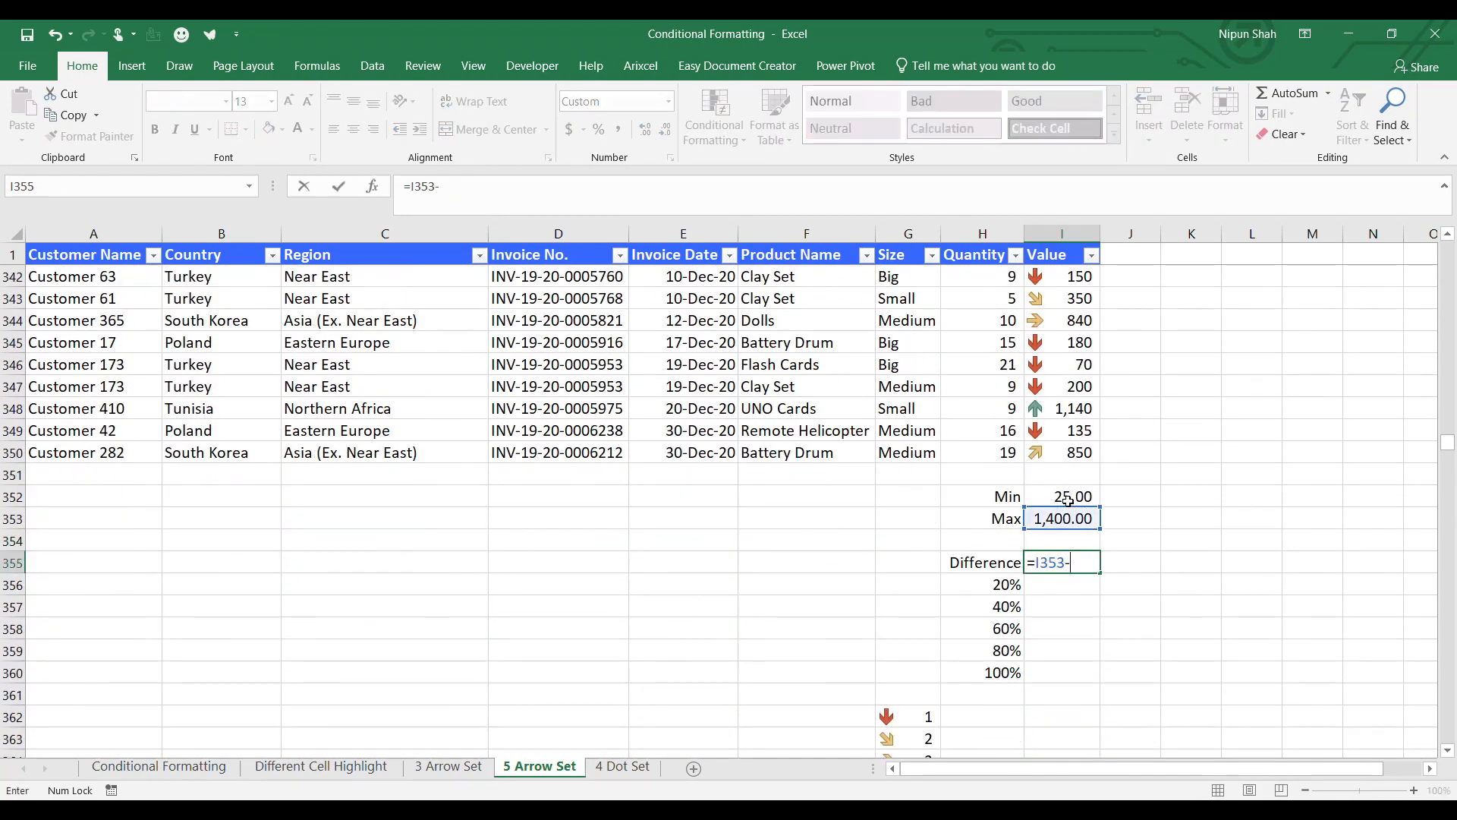
click(1068, 499)
key(Return)
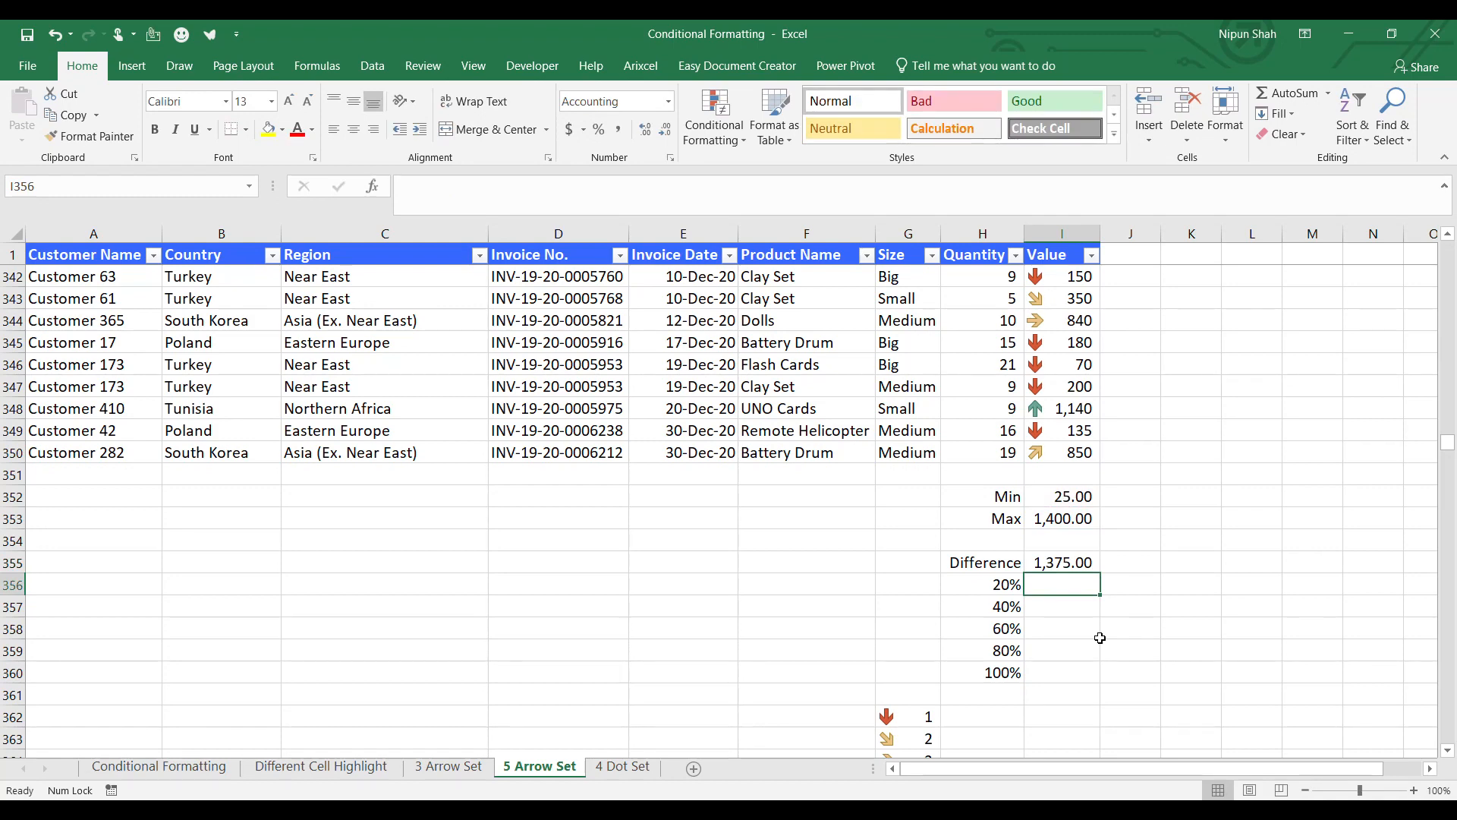
Step: Calculate 20% of the difference in I356 with =$I$355*H356, keeping the difference reference absolute
text(=)
click(1081, 560)
key(F4)
text(*)
click(992, 584)
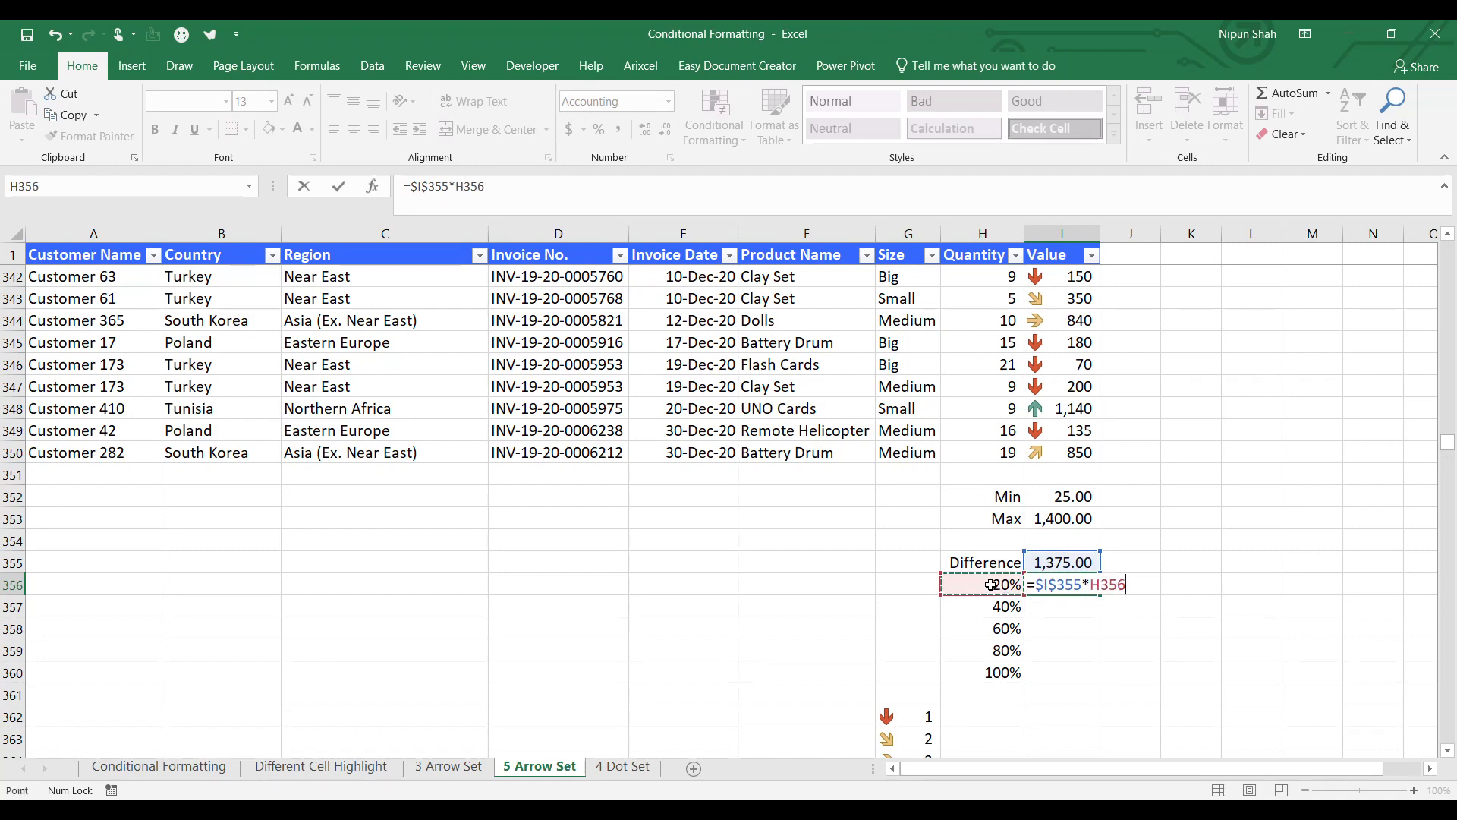
key(Return)
Step: Fill the percentage formula from I356 down to I360 for the 40%, 60%, 80% and 100% rows
key(Up)
key(shift+Down)
key(shift+Down)
key(shift+Down)
key(shift+Down)
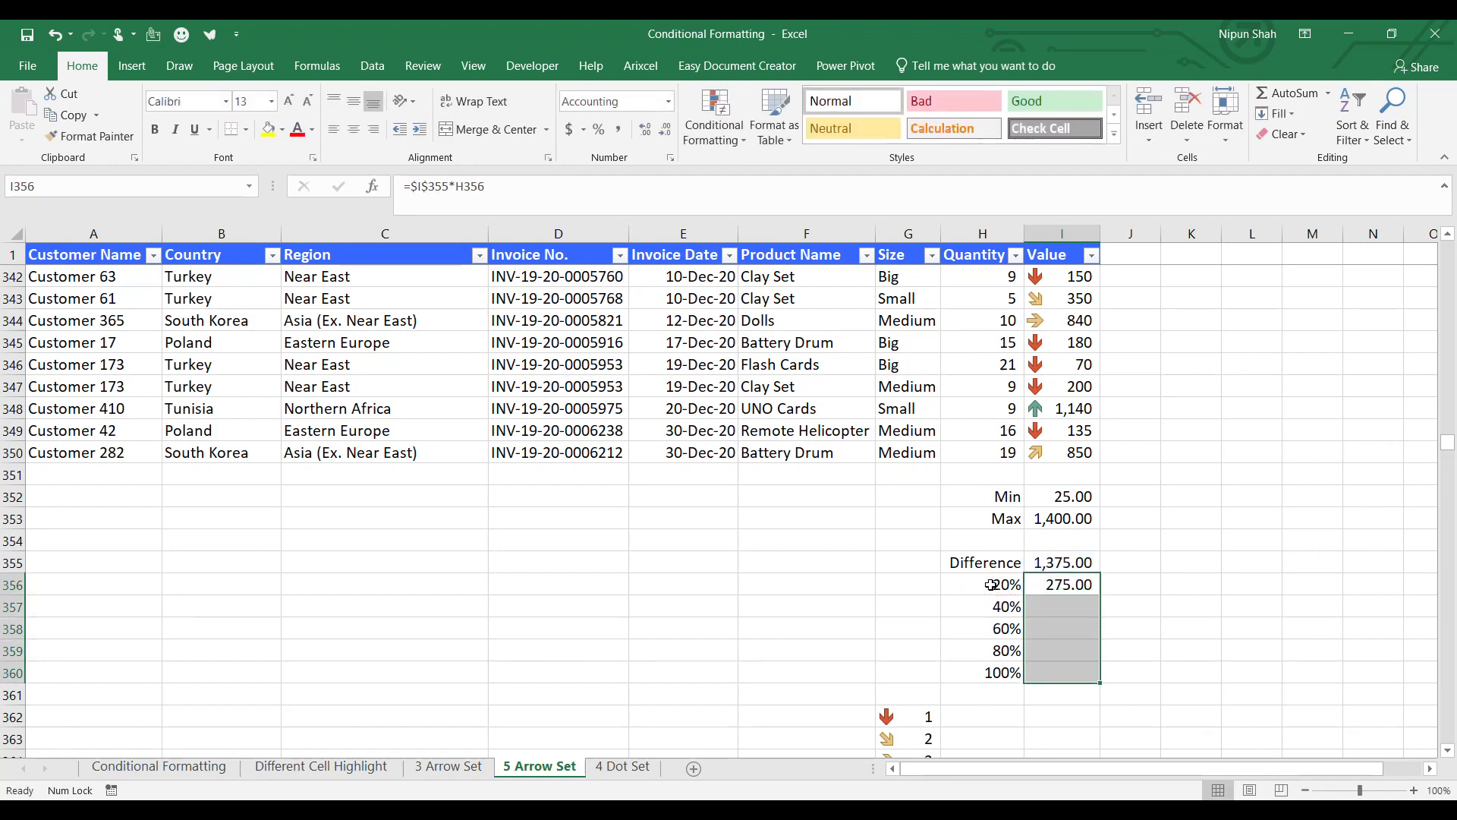
key(ctrl+d)
Step: Set the outer limits of the five arrow ranges by linking H362 to the minimum in I352 and I366 to the maximum in I353
scroll(1033, 584, down, 3)
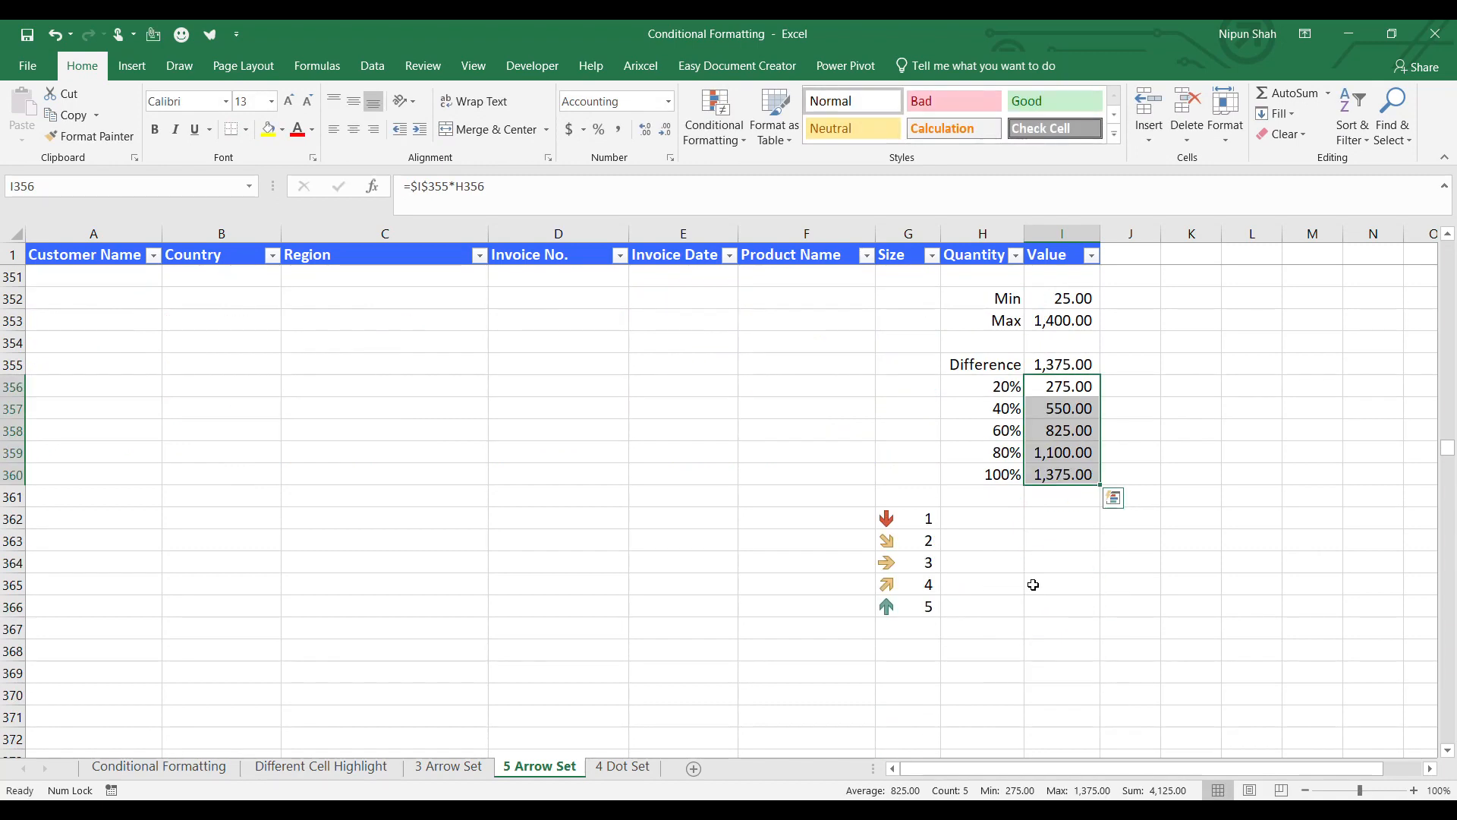
click(1002, 524)
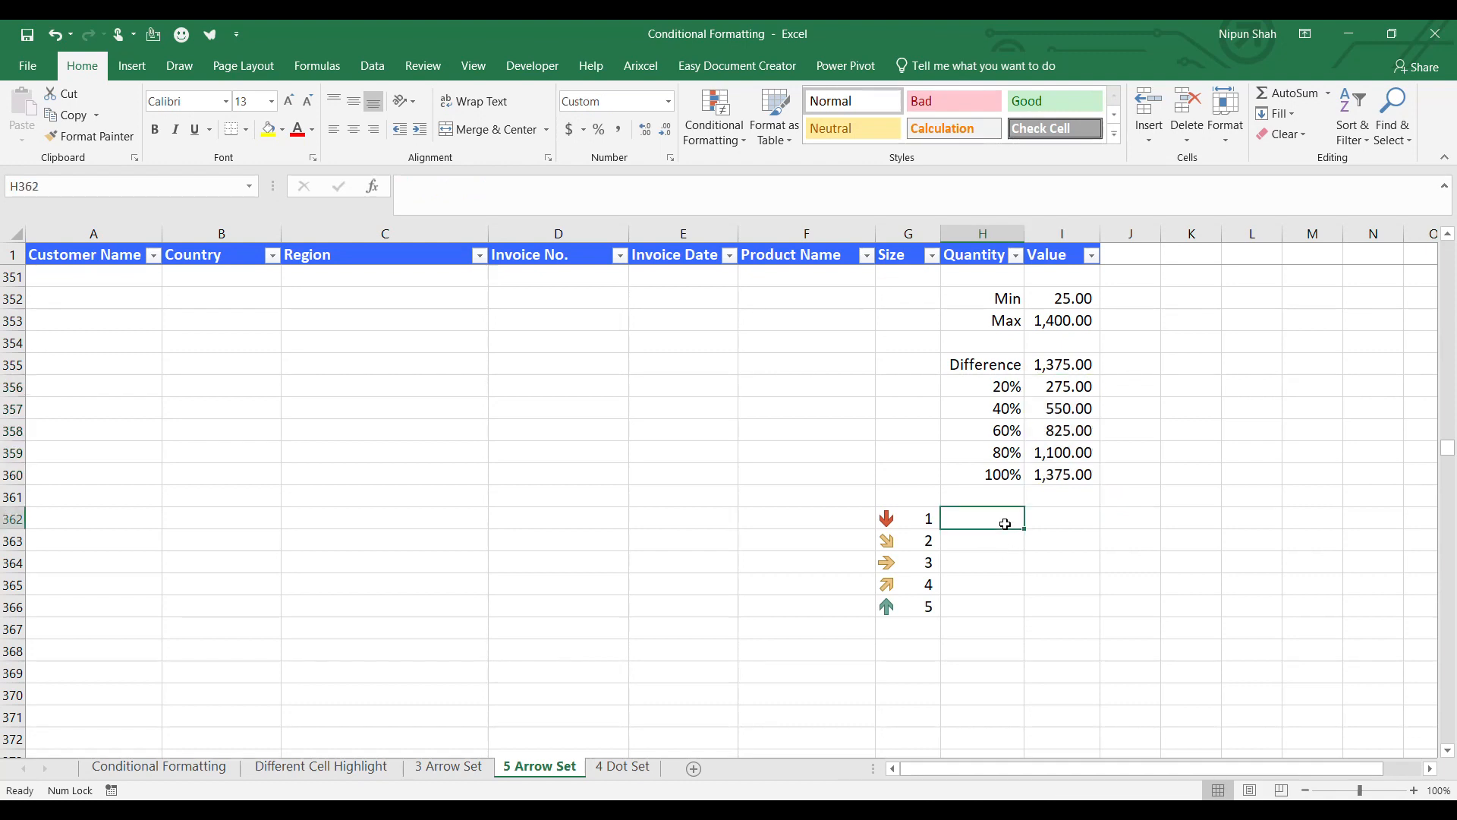
text(=)
click(1060, 298)
key(Return)
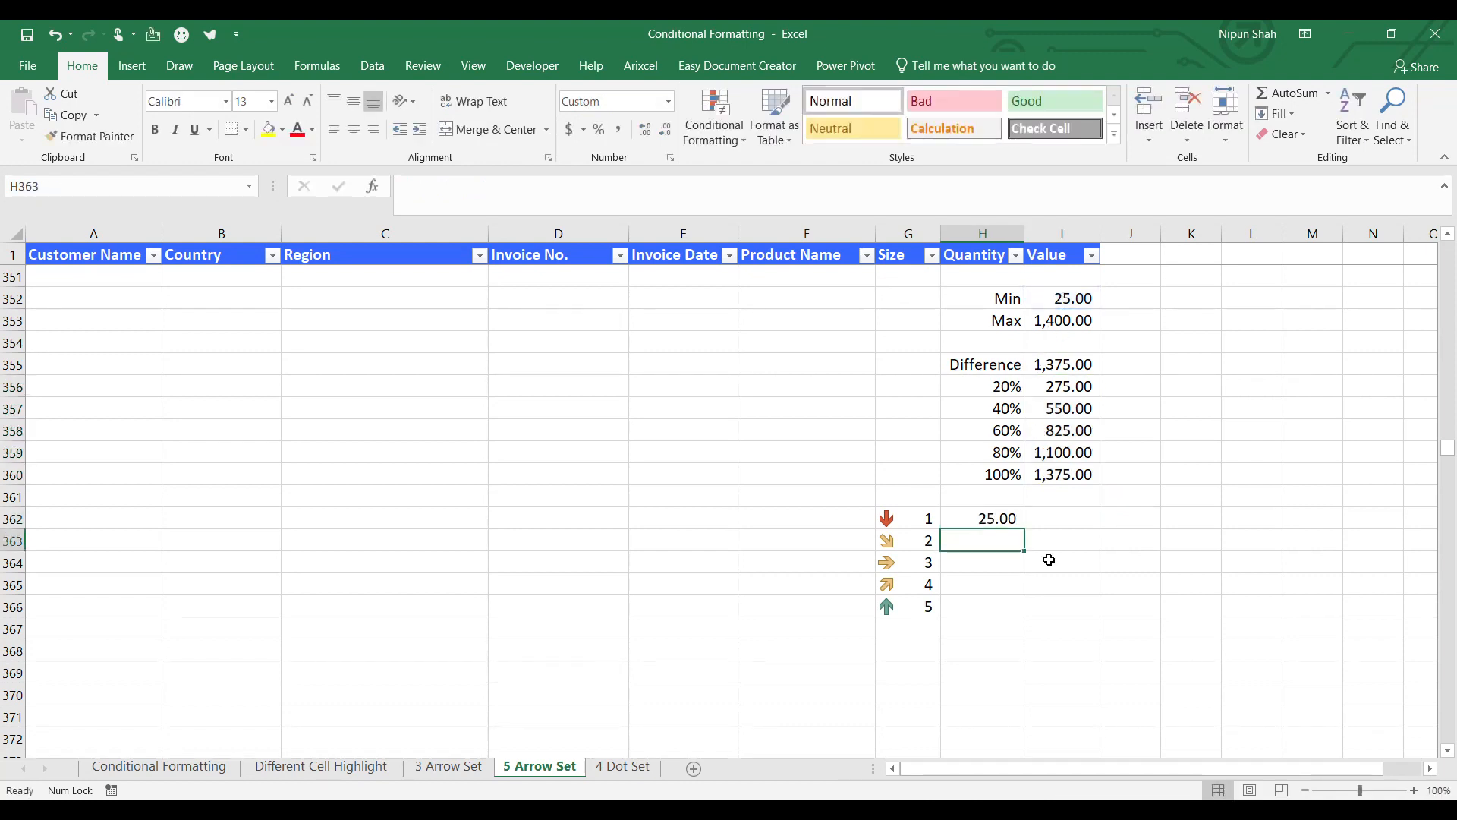
click(1047, 608)
text(=)
click(1063, 320)
key(Return)
Step: Calculate the second arrow's lower limit in H363 with =$H$362+I356 and fill the formula down to H366
click(993, 544)
text(=)
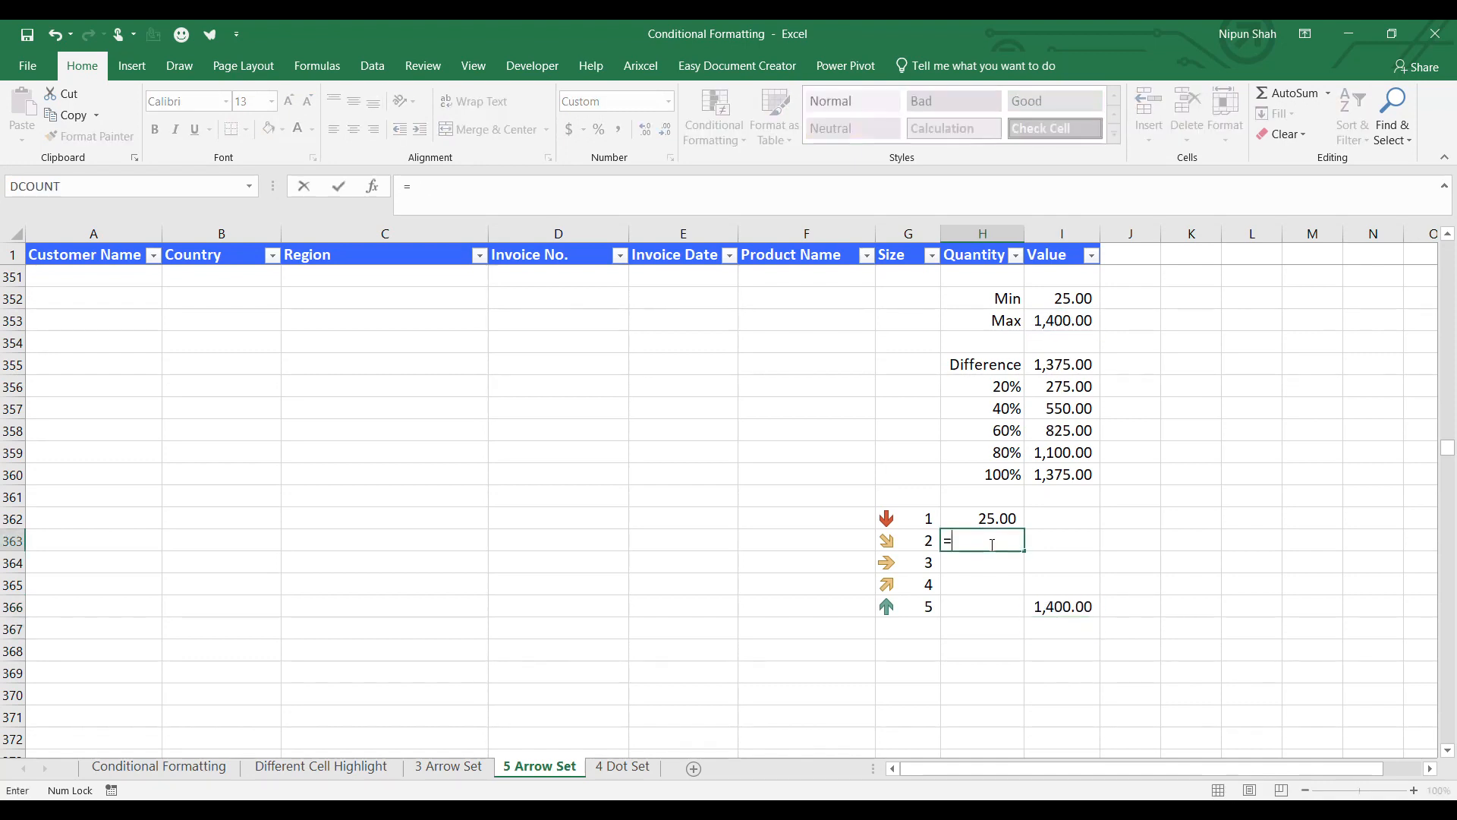
click(1000, 519)
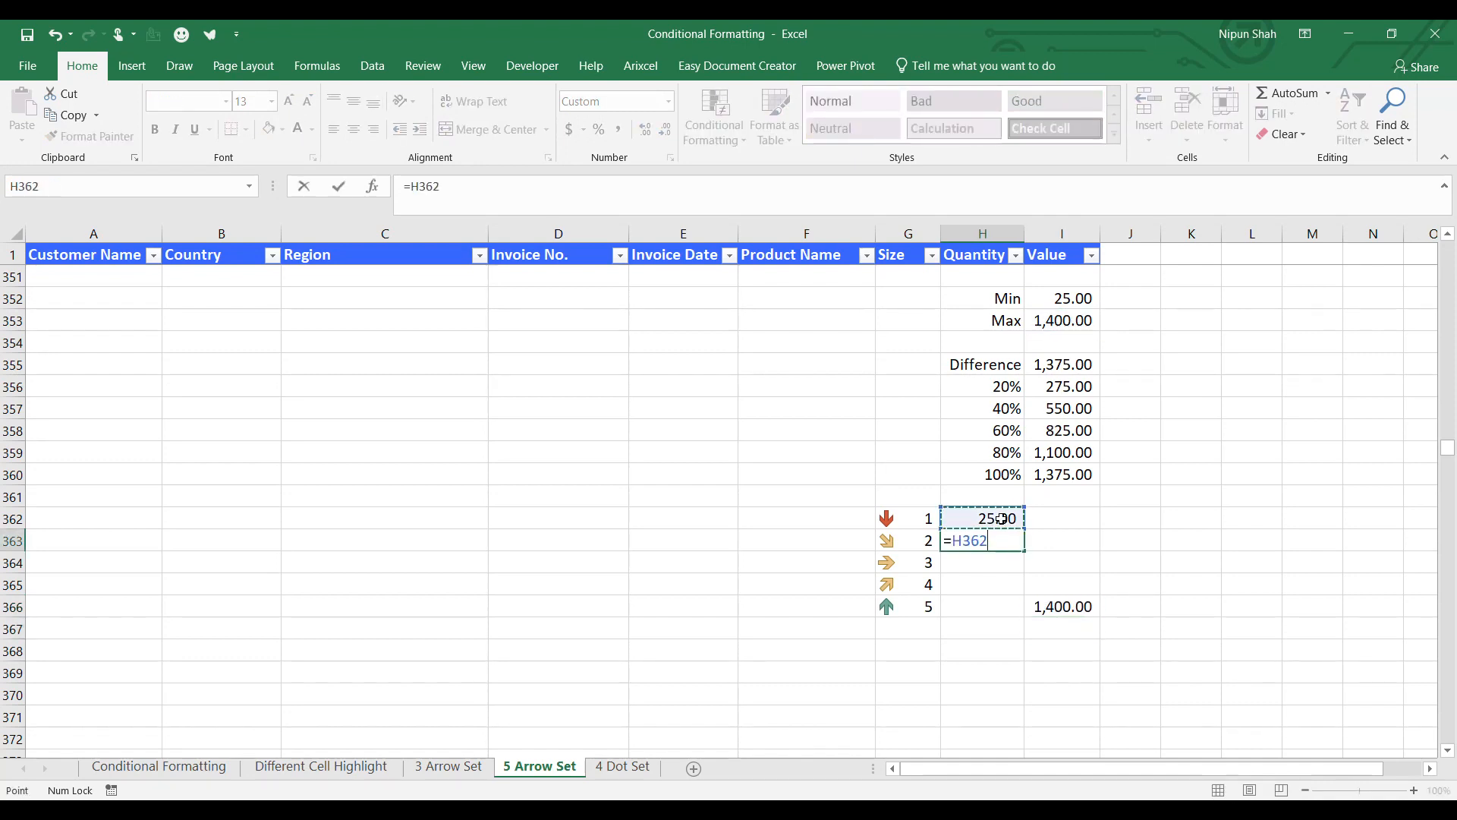
key(F4)
text(+)
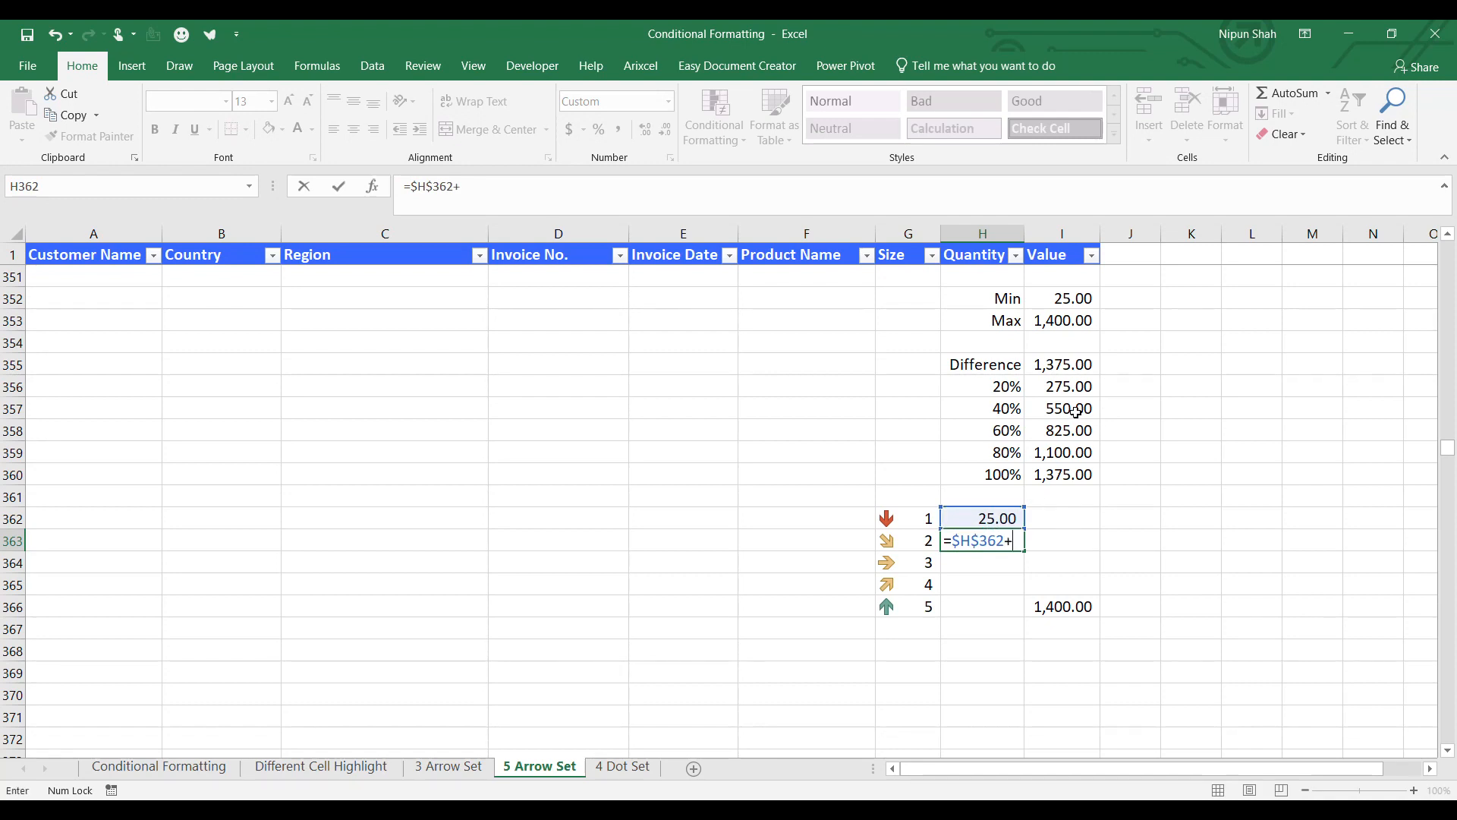
click(1066, 387)
key(Return)
click(987, 541)
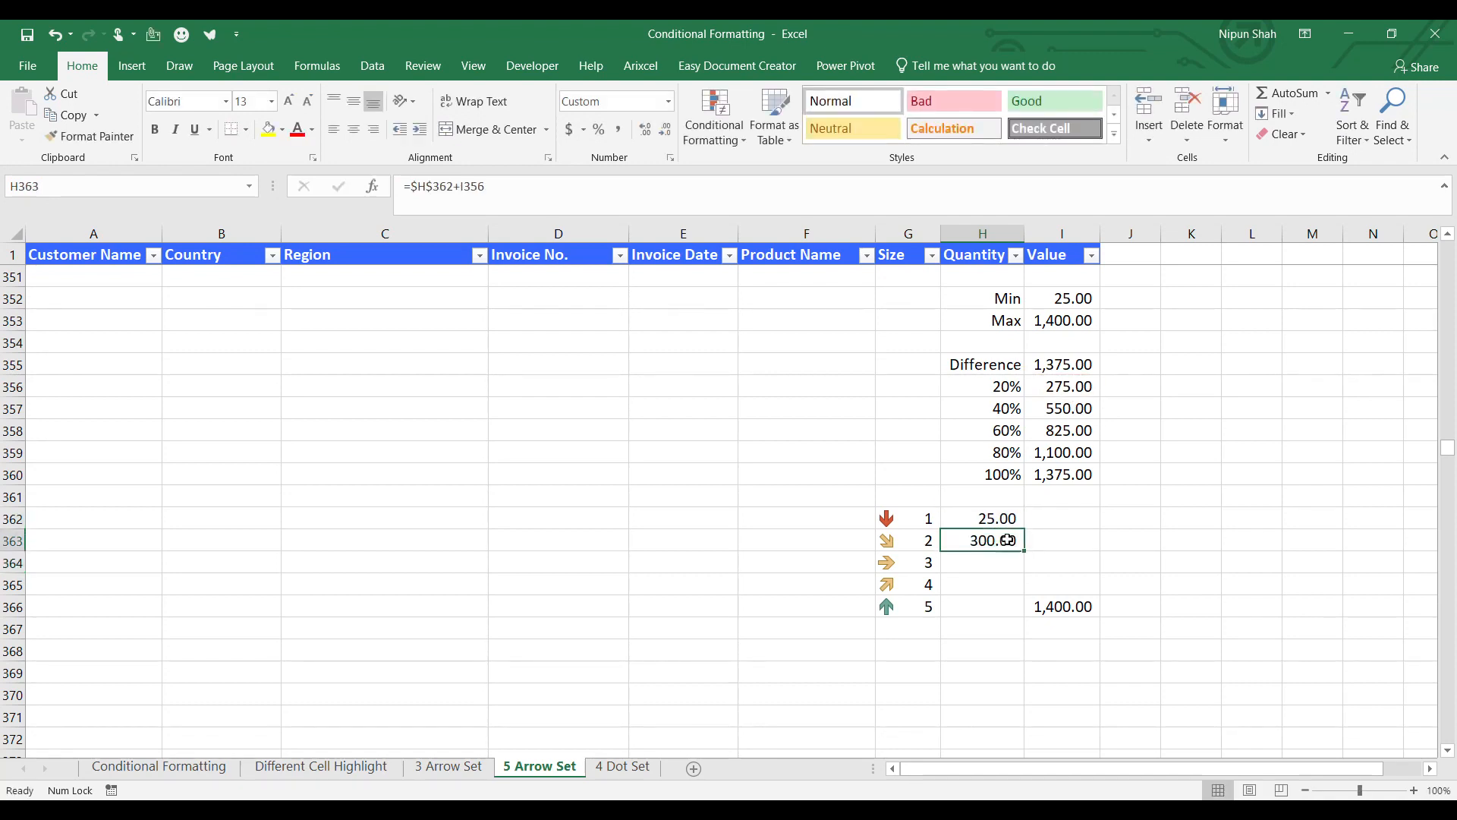
drag(1024, 553, 1023, 615)
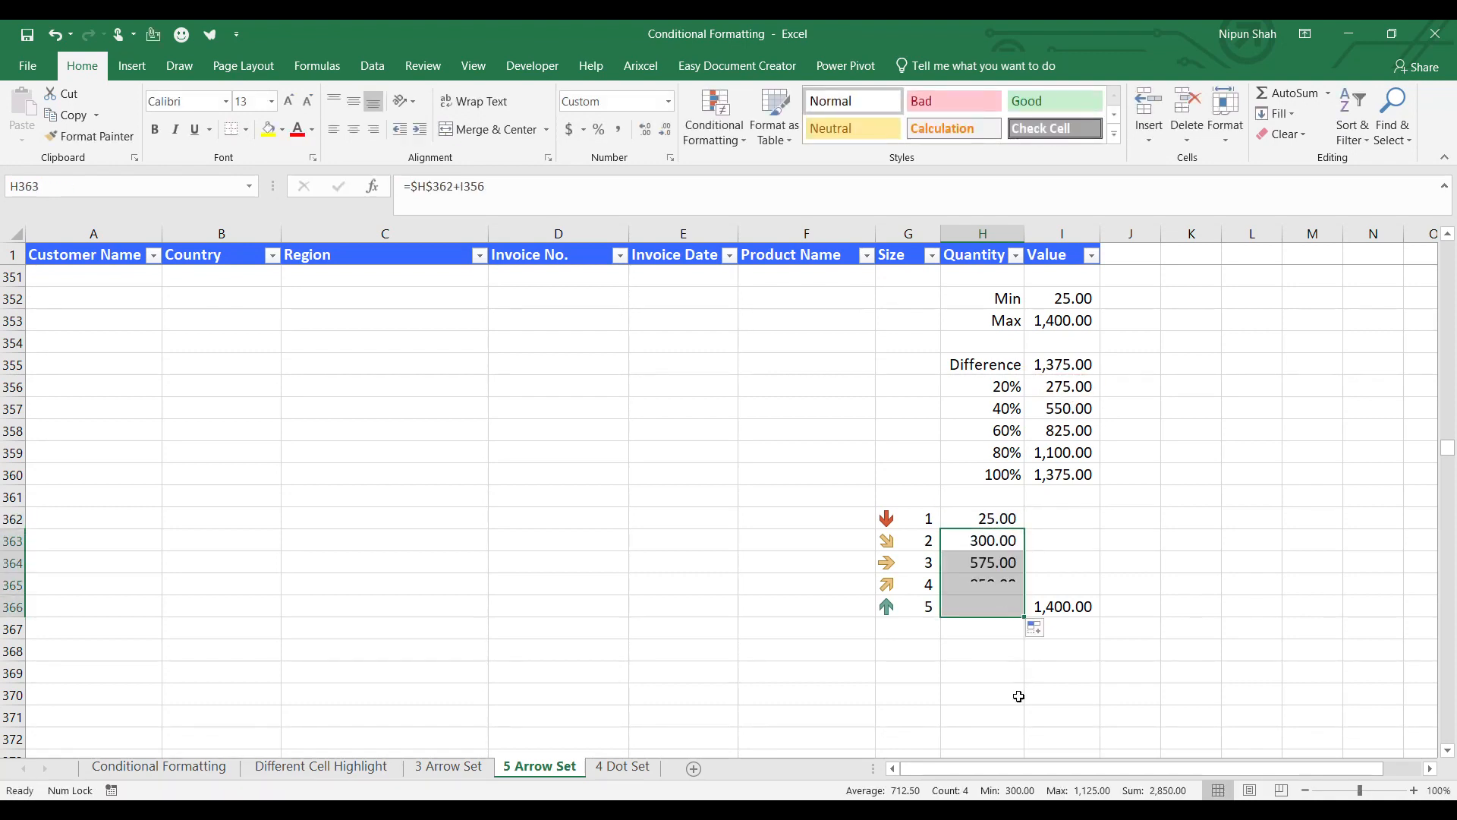
Step: Calculate the first arrow's upper limit in I362 with =H363-0.01 and fill the formula down to I365
click(1076, 517)
text(=)
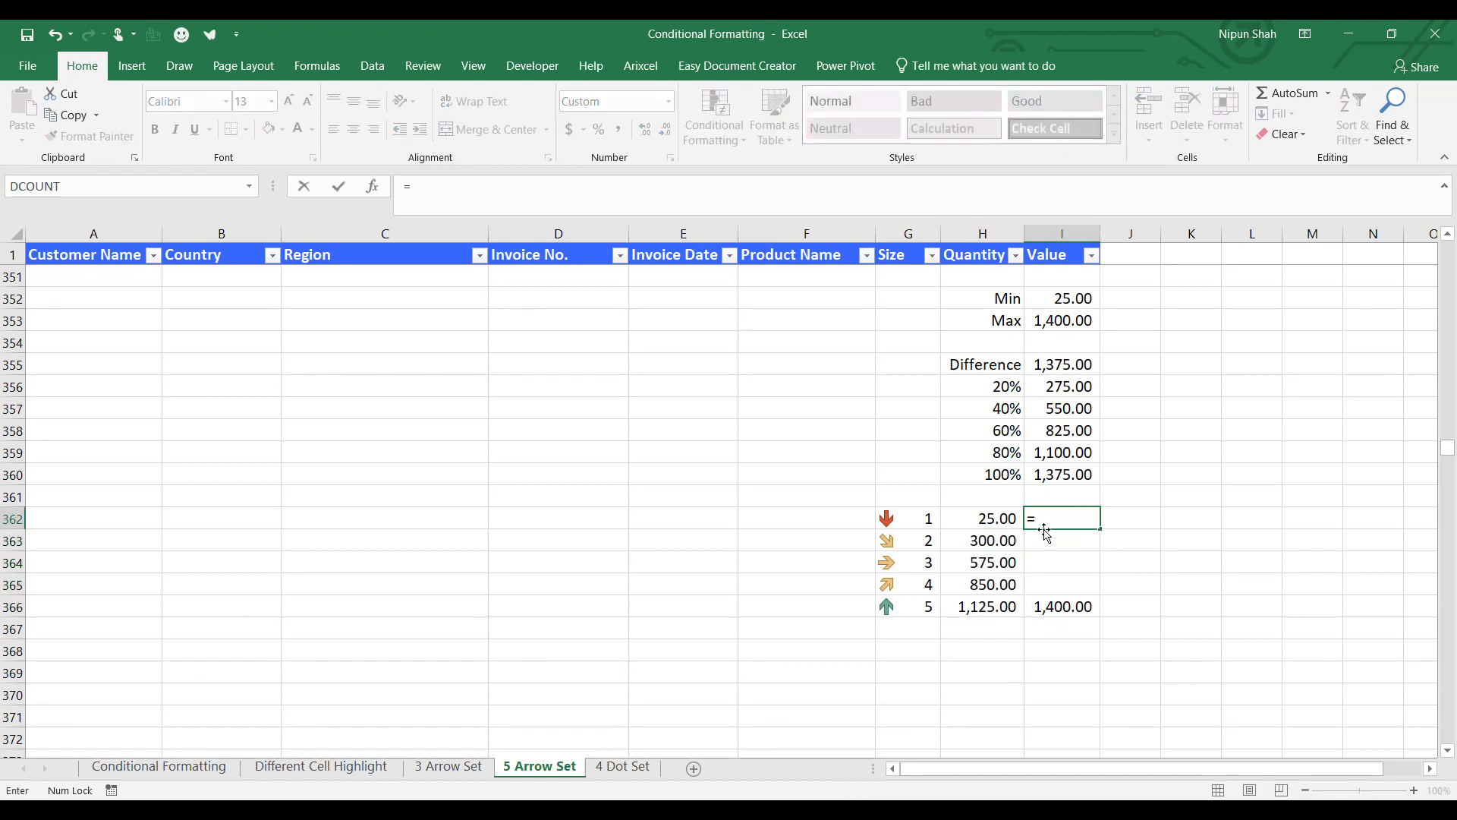
click(1002, 542)
text(-0.01)
key(Return)
key(Up)
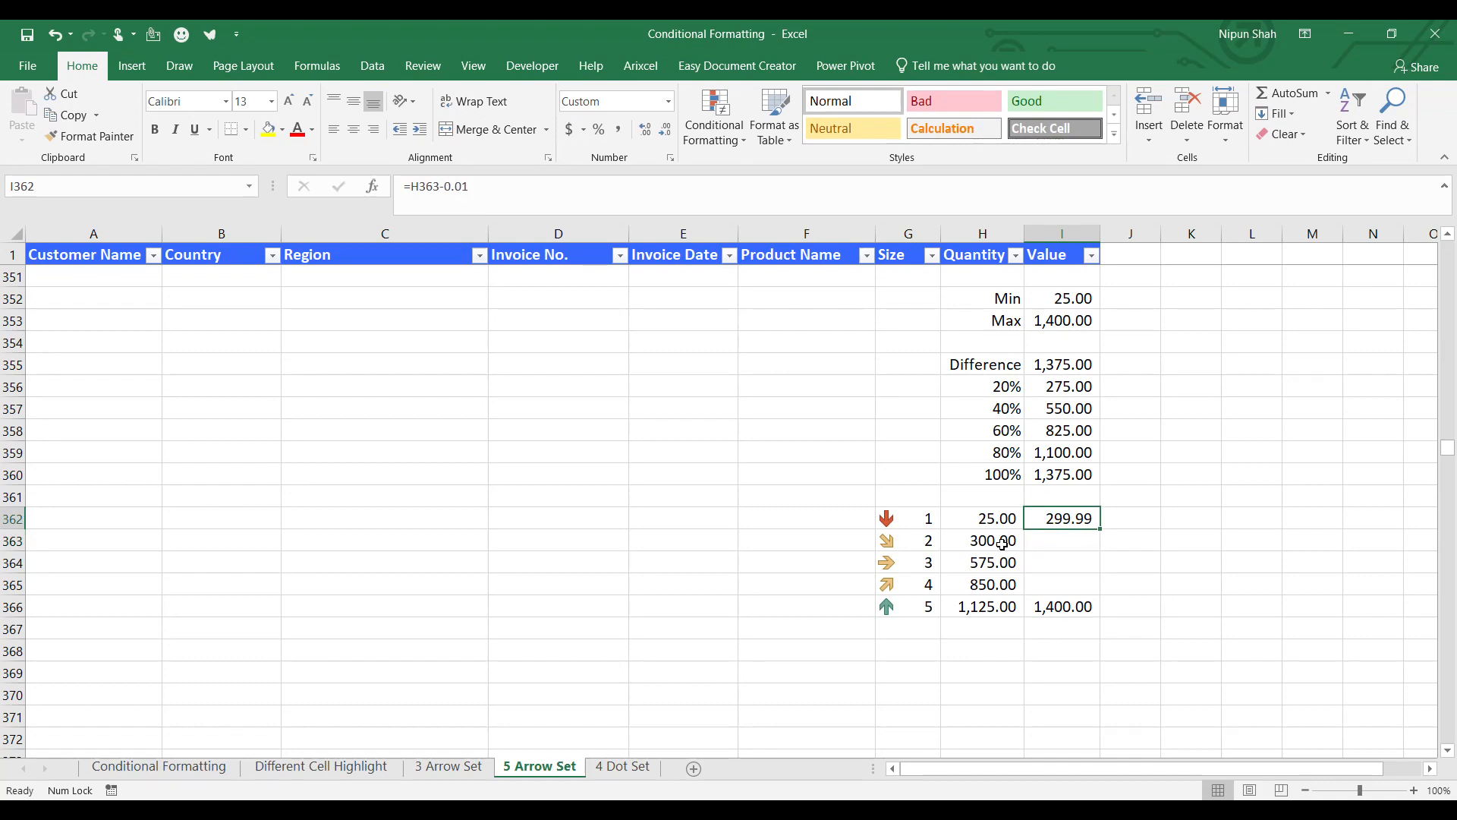
key(shift+Down)
key(shift+Down)
key(shift+Down)
key(ctrl+d)
click(1057, 586)
scroll(1057, 639, up, 2)
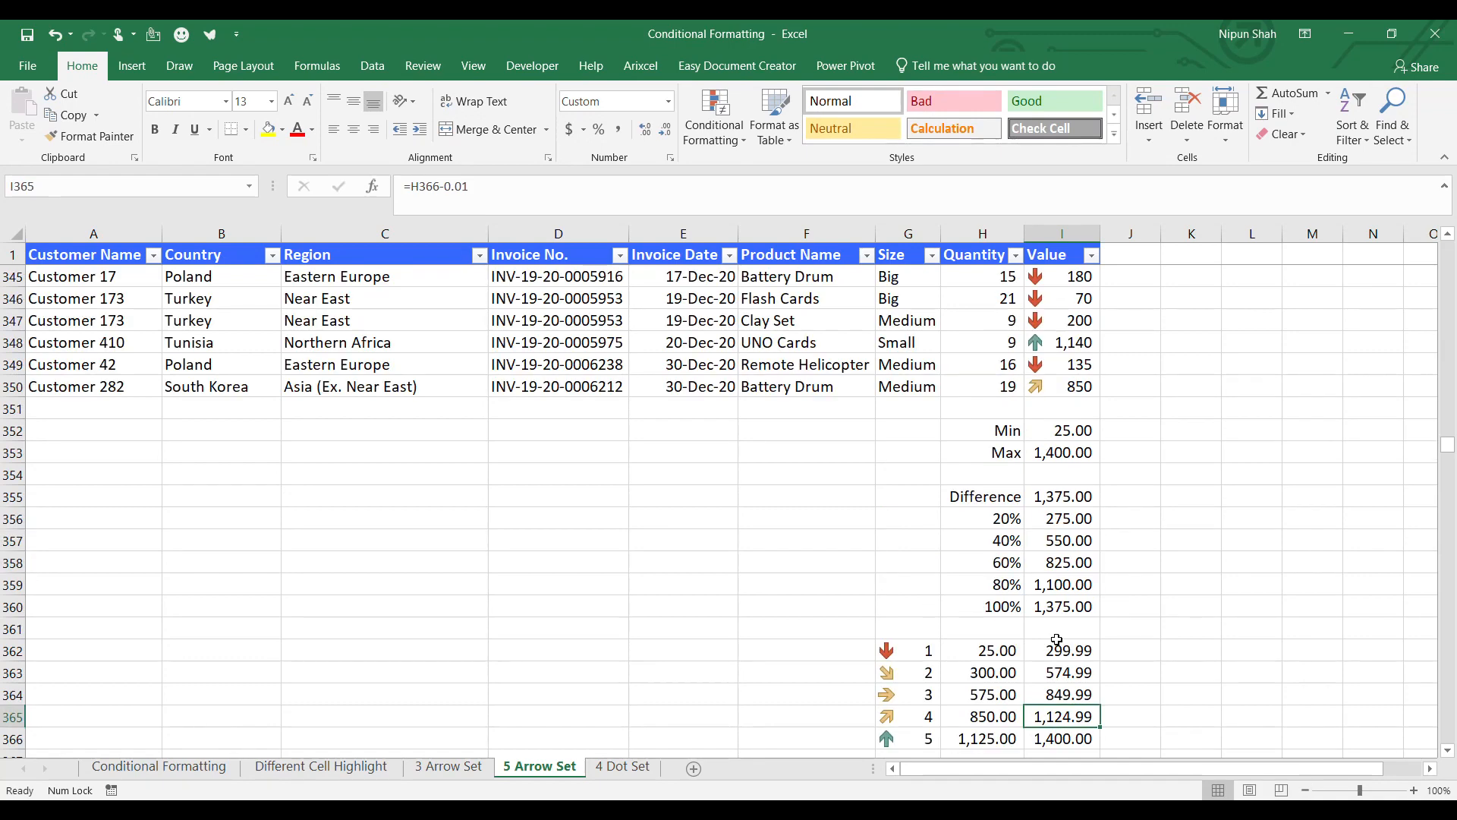
scroll(1057, 639, down, 1)
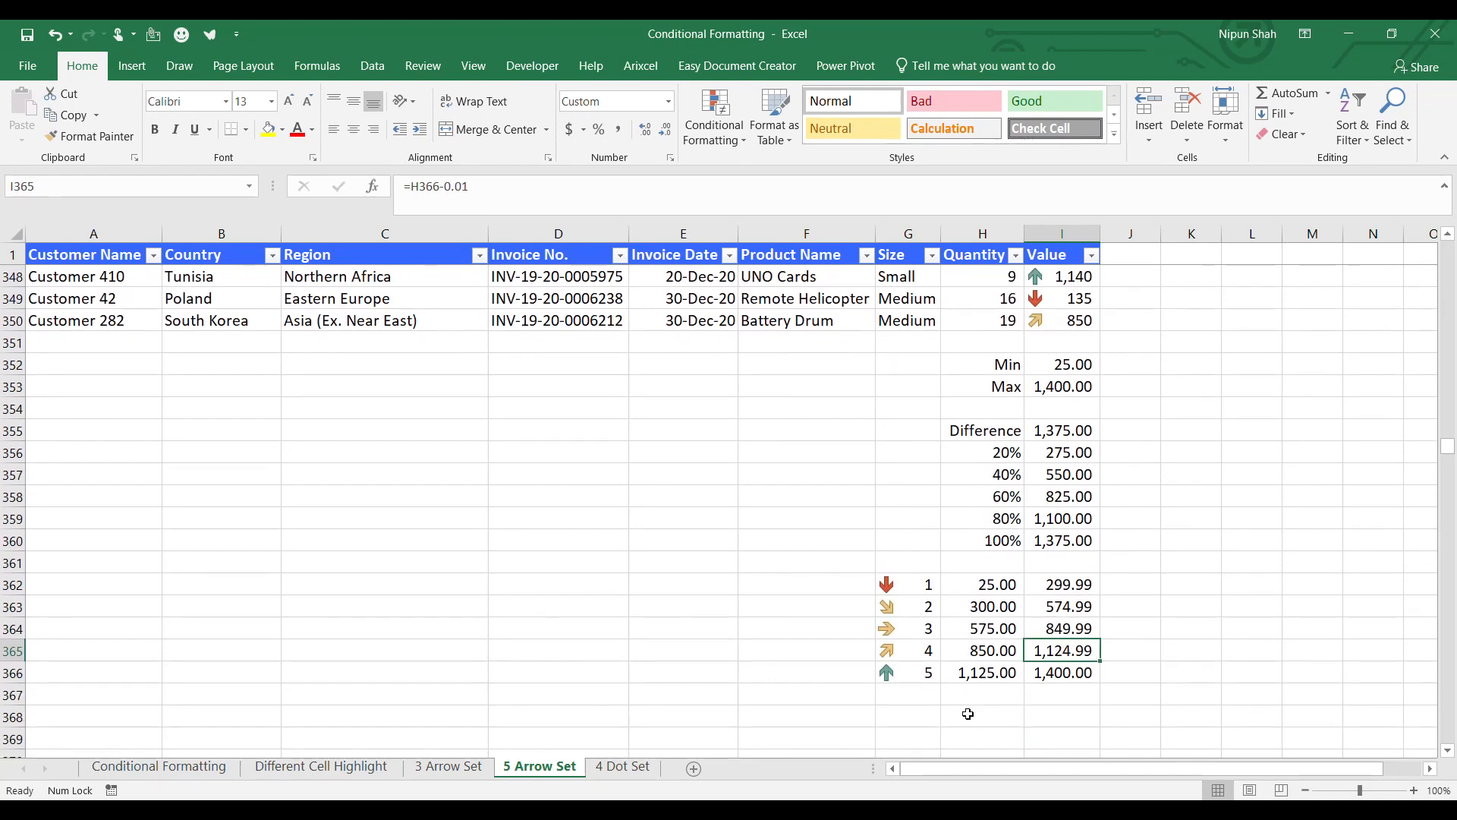
Step: Test the fifth arrow's lower threshold by entering 1125 and then 1124.99 in I350
click(980, 673)
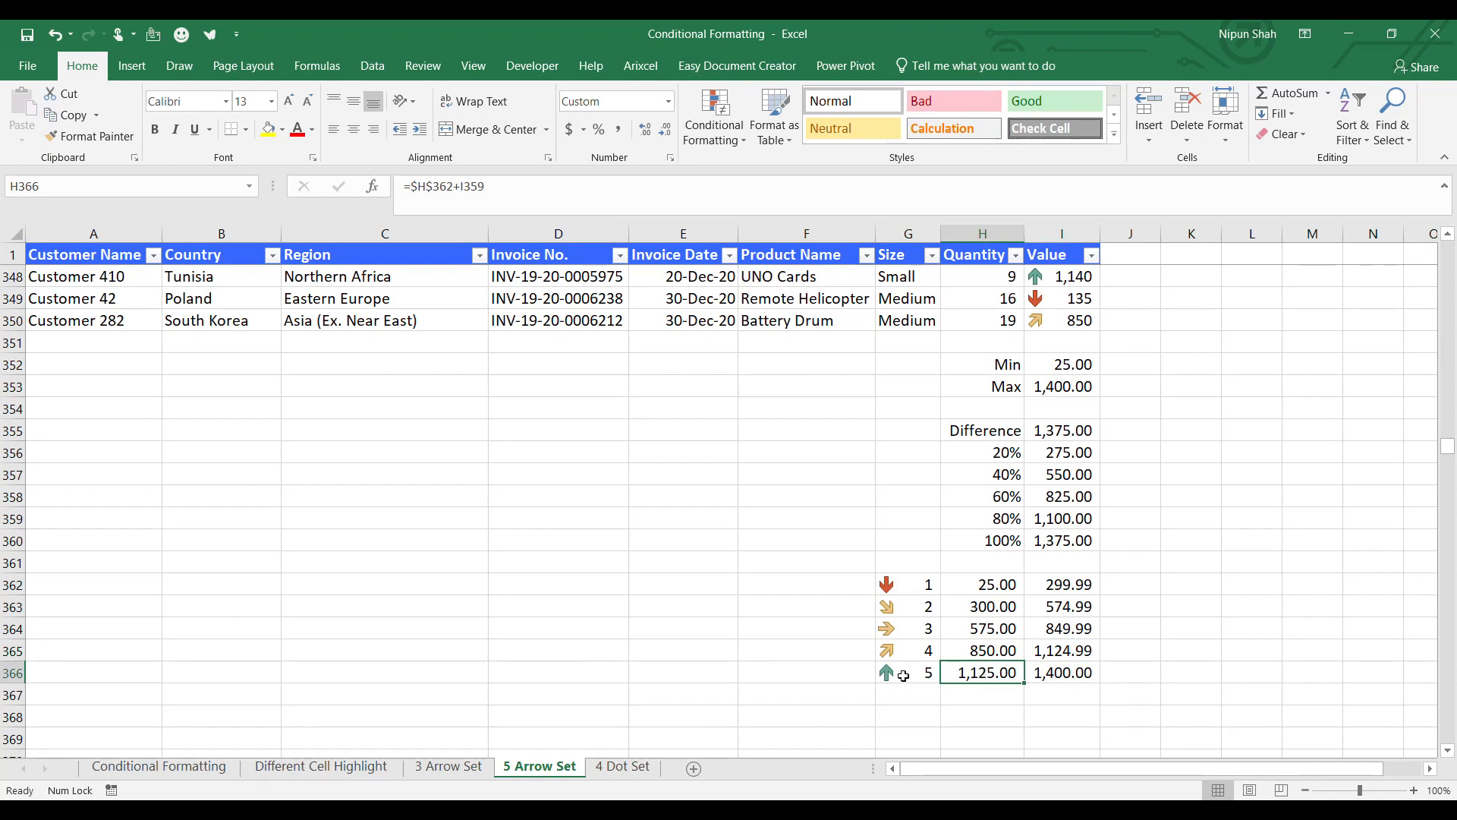
click(1080, 320)
text(1125)
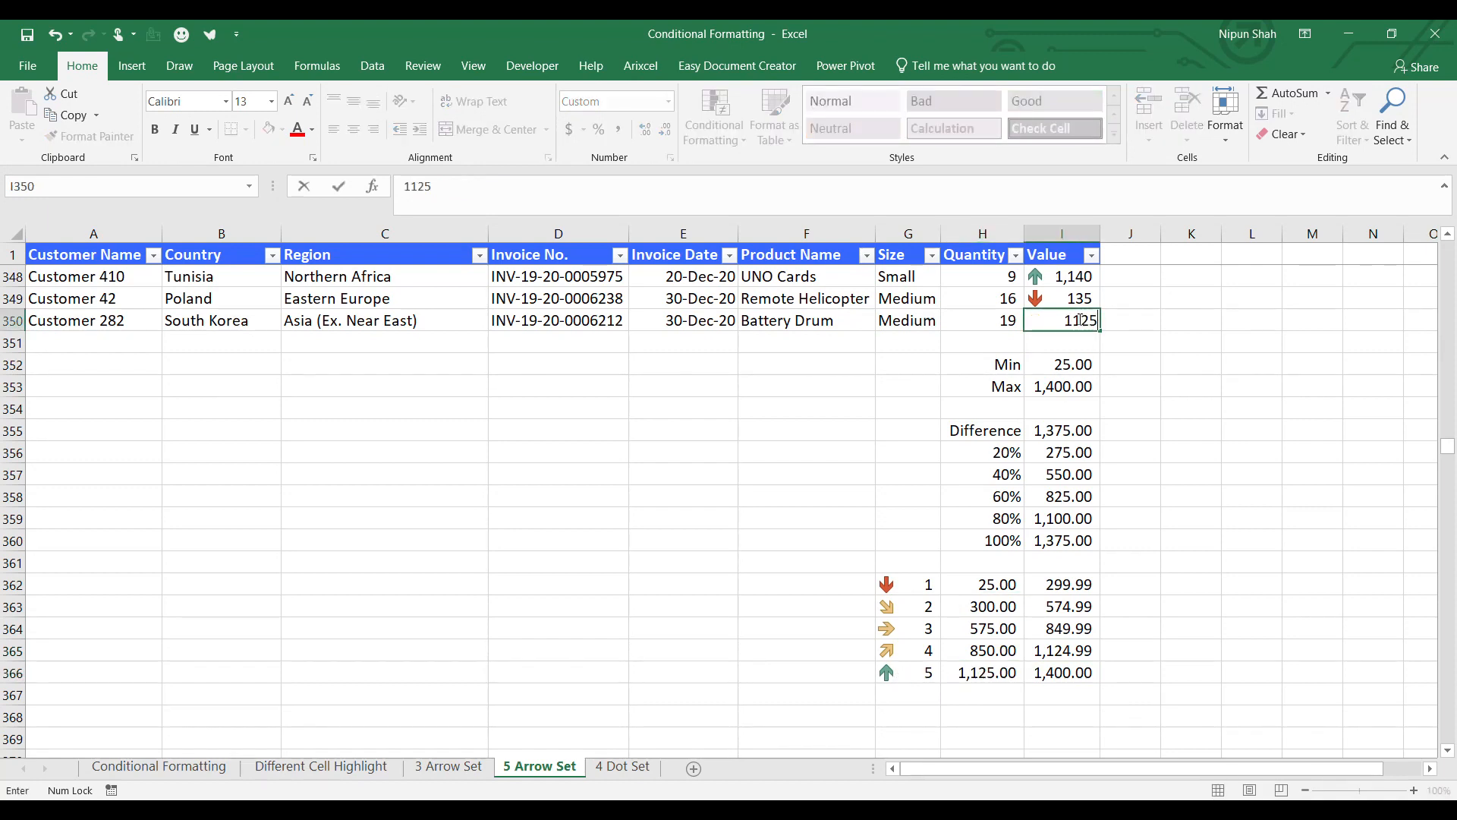
key(Return)
click(1079, 319)
text(1124.99)
key(Return)
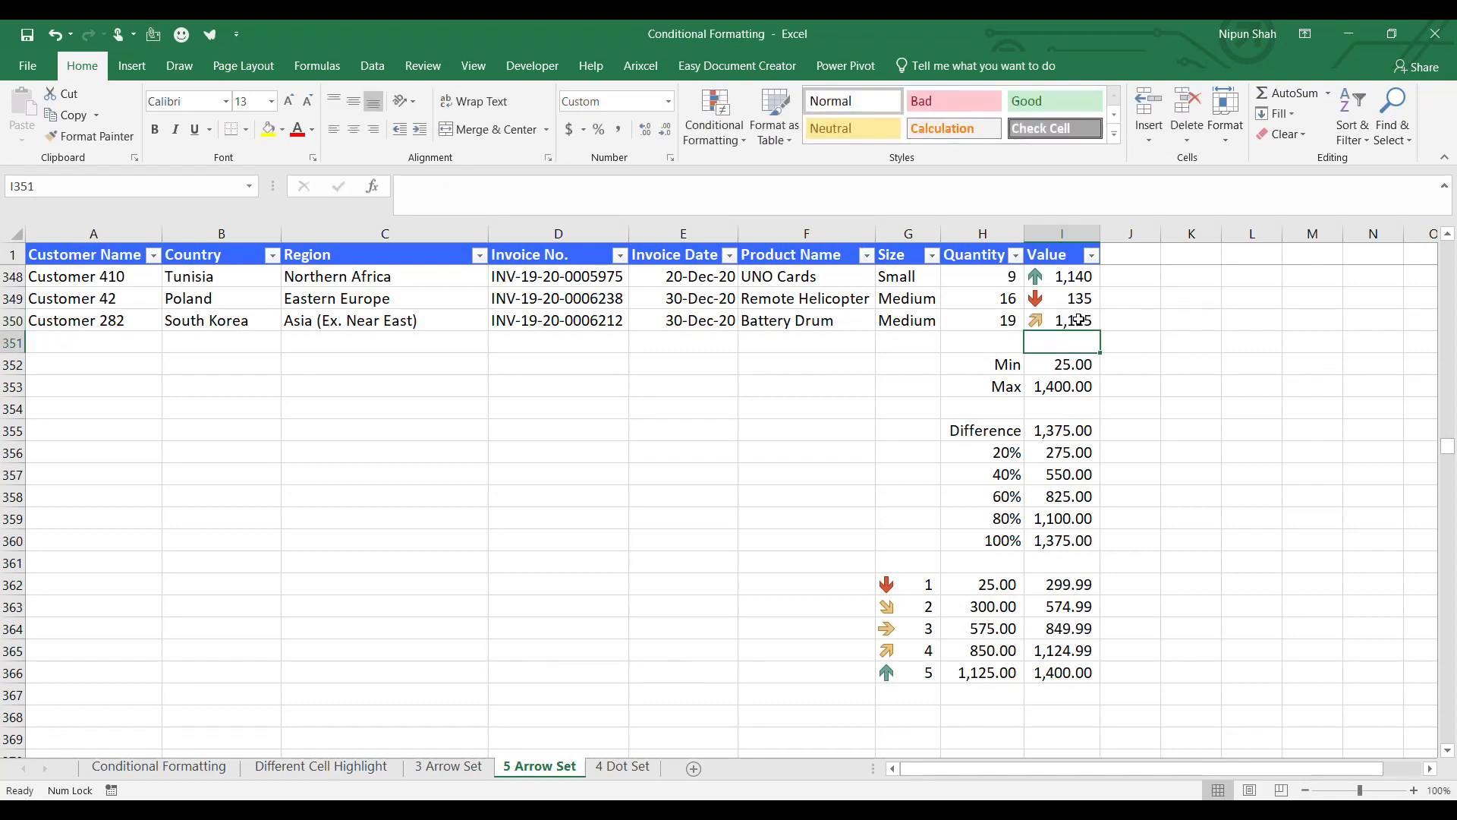
Step: Test the boundary between the second and third arrows by entering 575 and then 574 in I350
click(1012, 627)
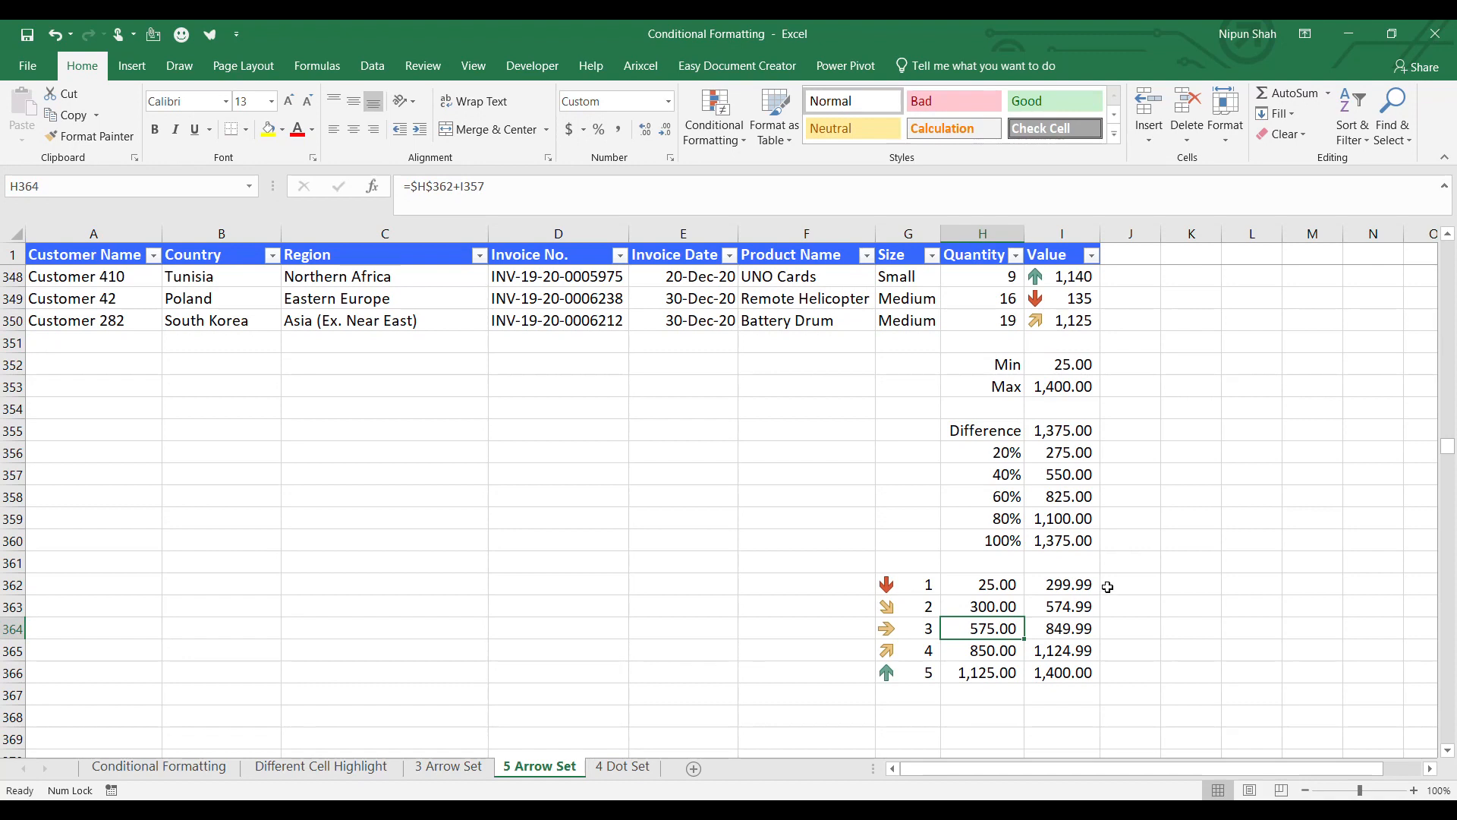
click(1079, 321)
text(575)
key(Return)
click(1070, 606)
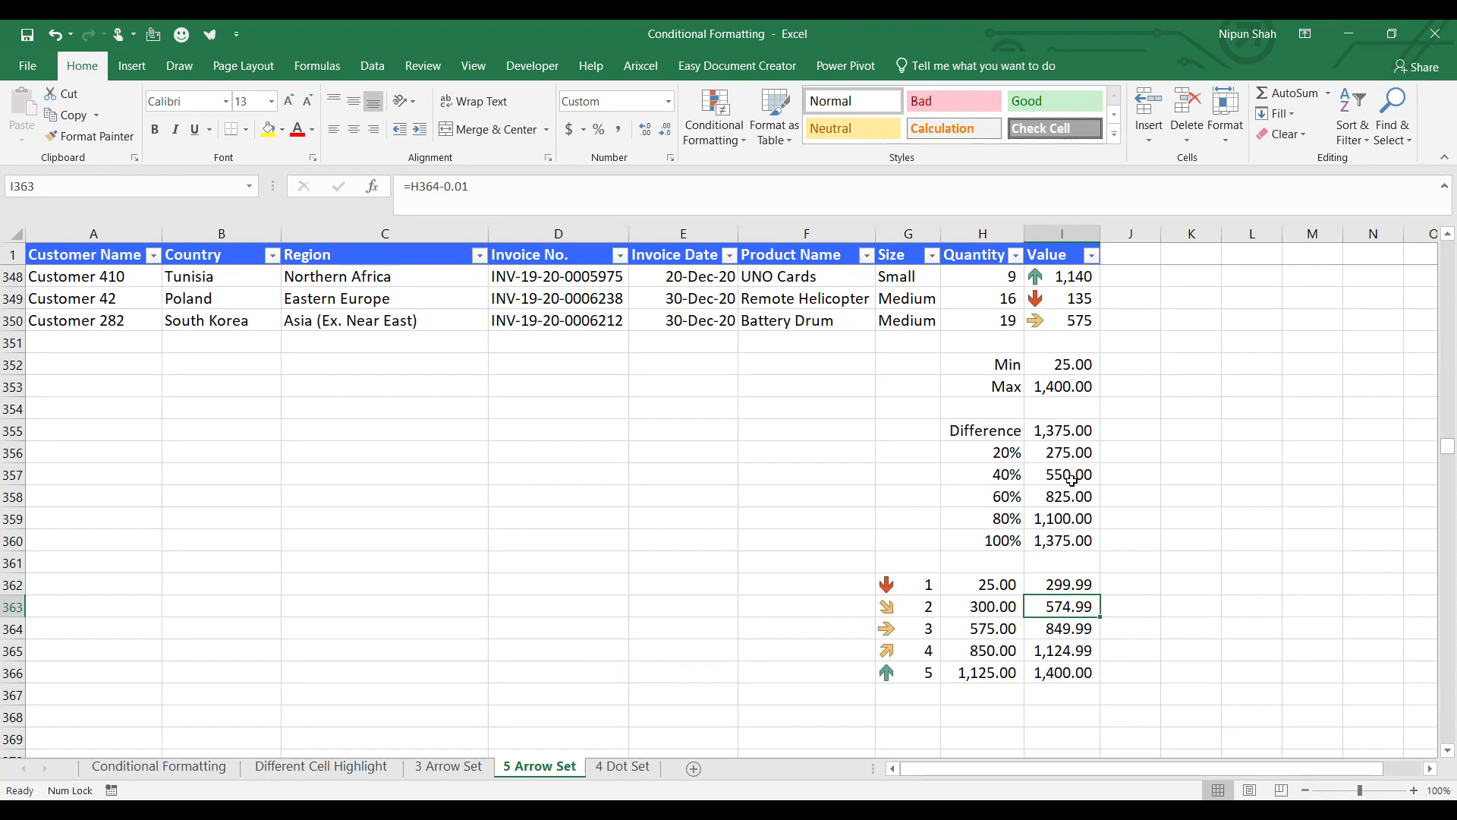
click(1070, 323)
key(BackSpace)
text(574)
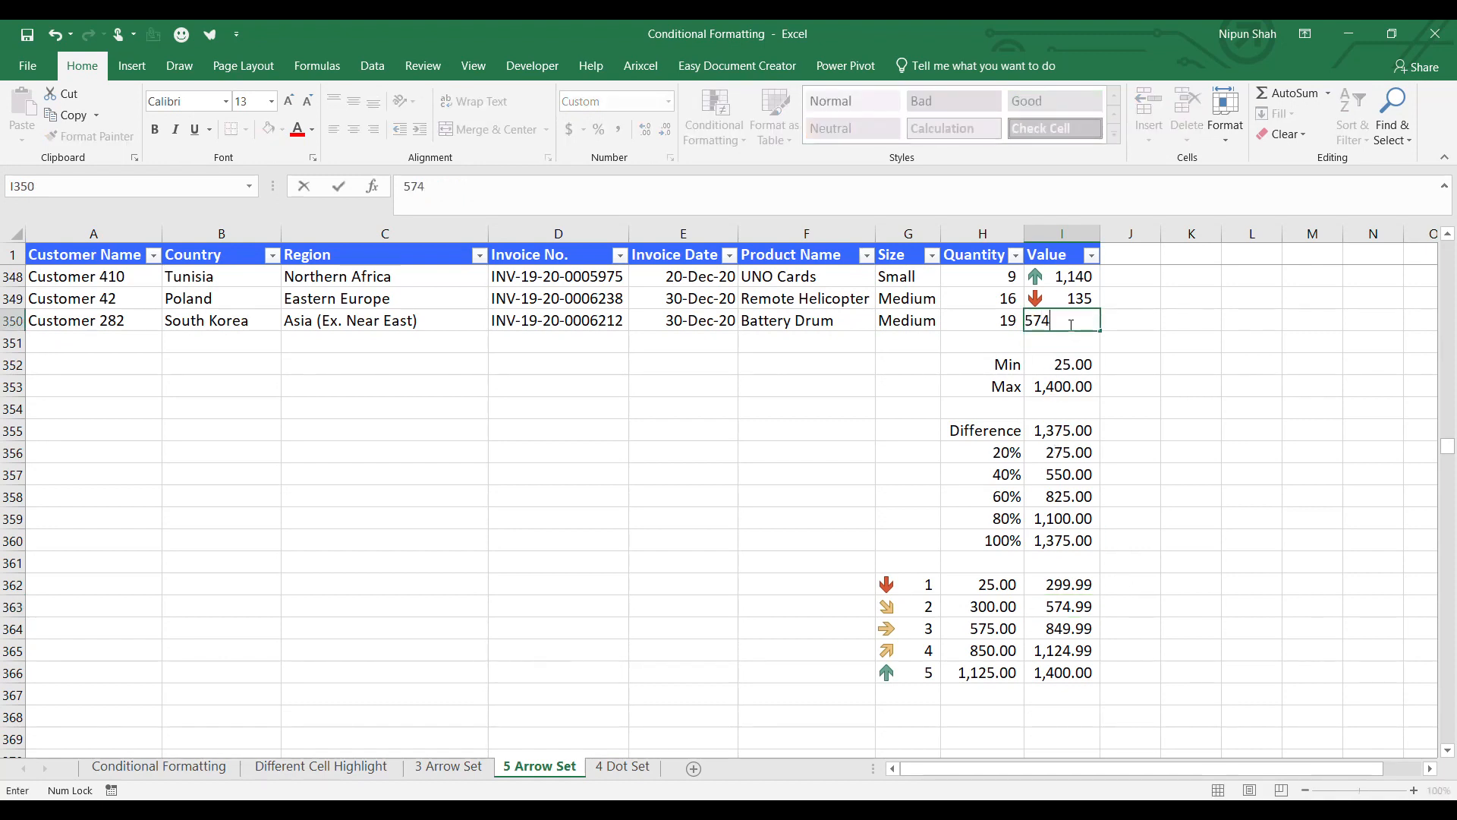
key(Return)
Step: Test the first arrow's upper limit by entering 299 in I350
click(1066, 585)
click(1067, 319)
text(299)
key(Return)
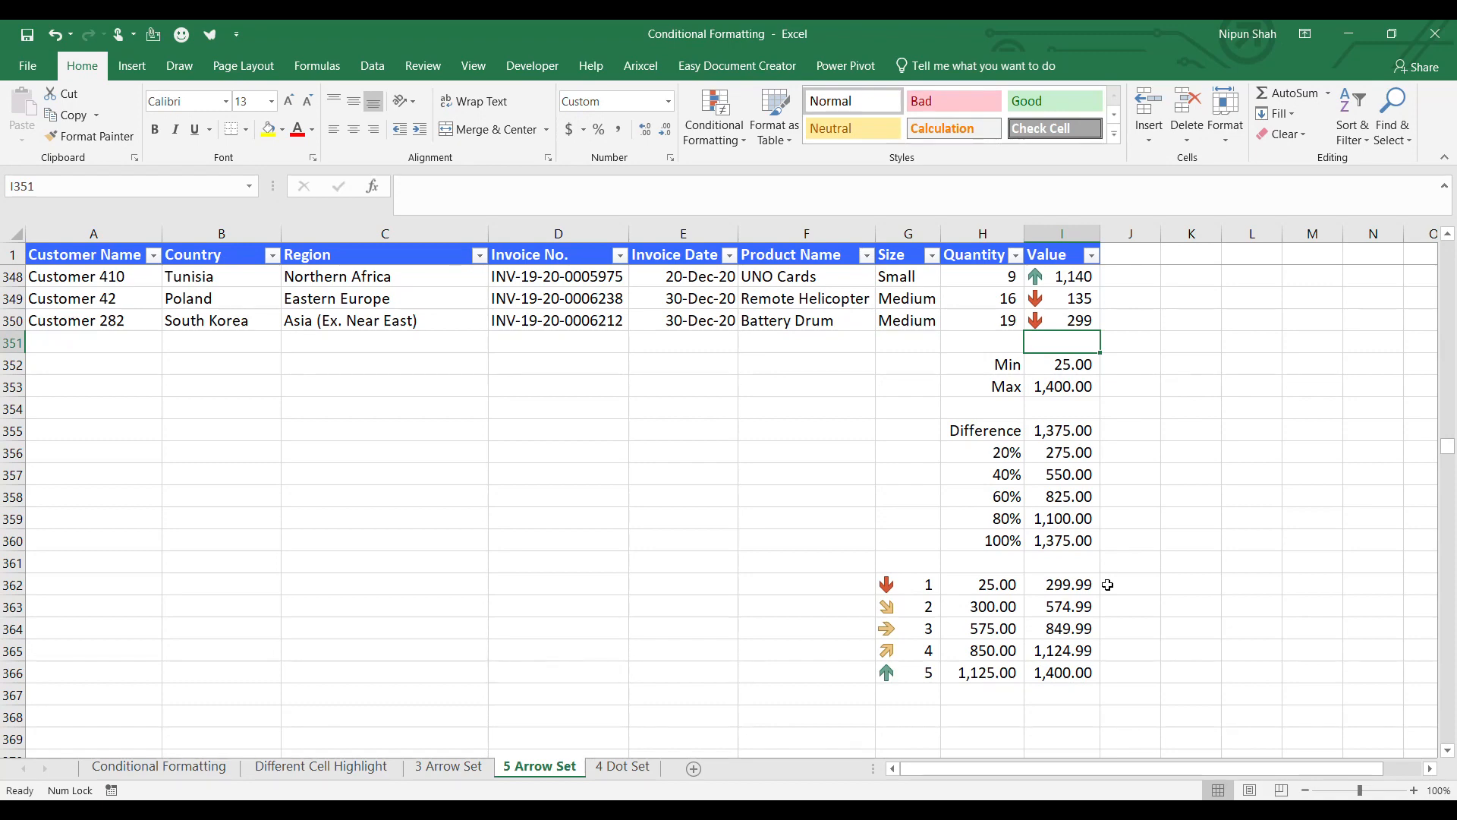
click(516, 575)
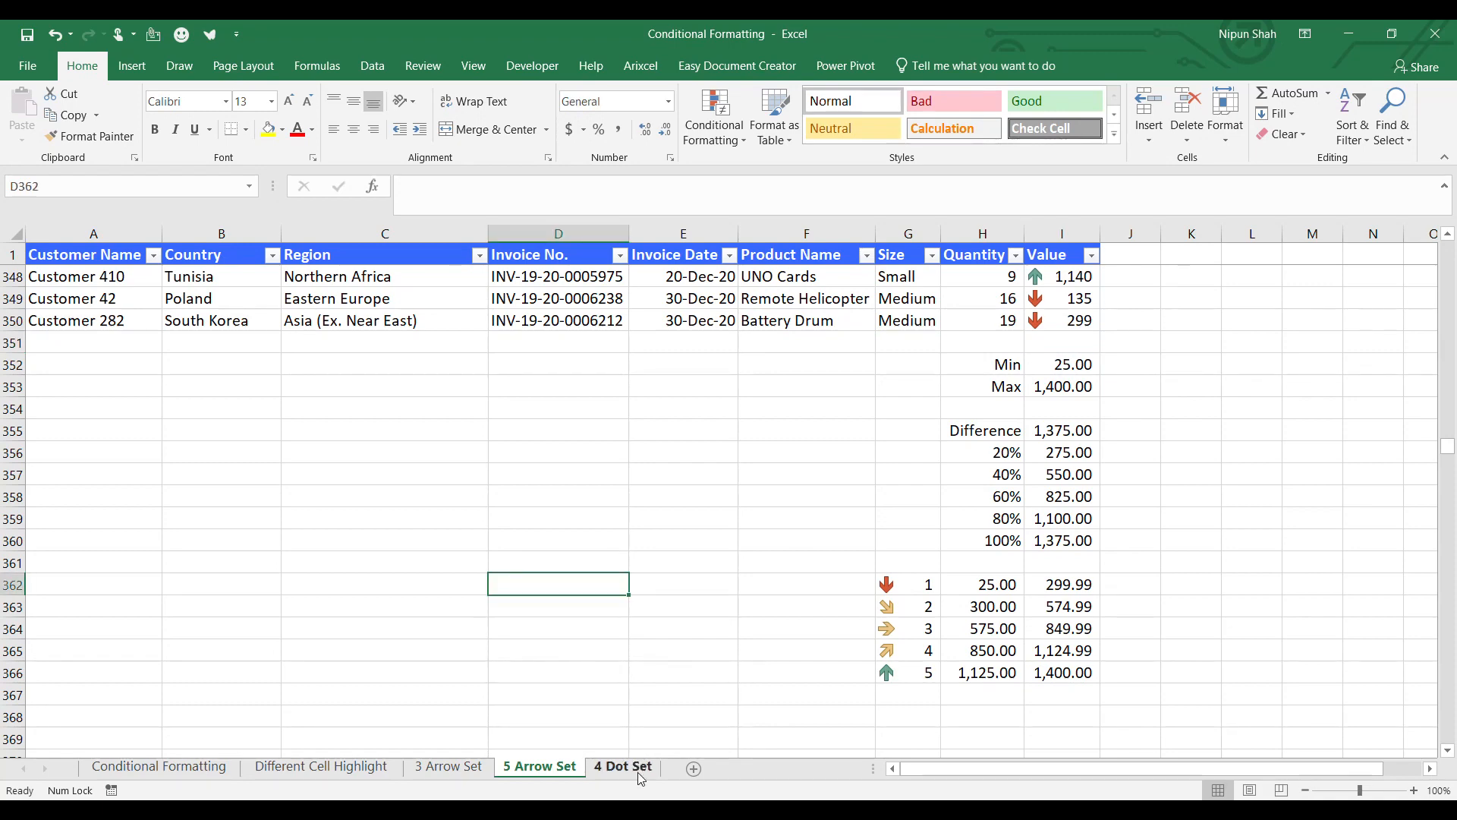
Step: Switch to the 4 Dot Set sheet and view the available conditional formatting icon sets
click(624, 767)
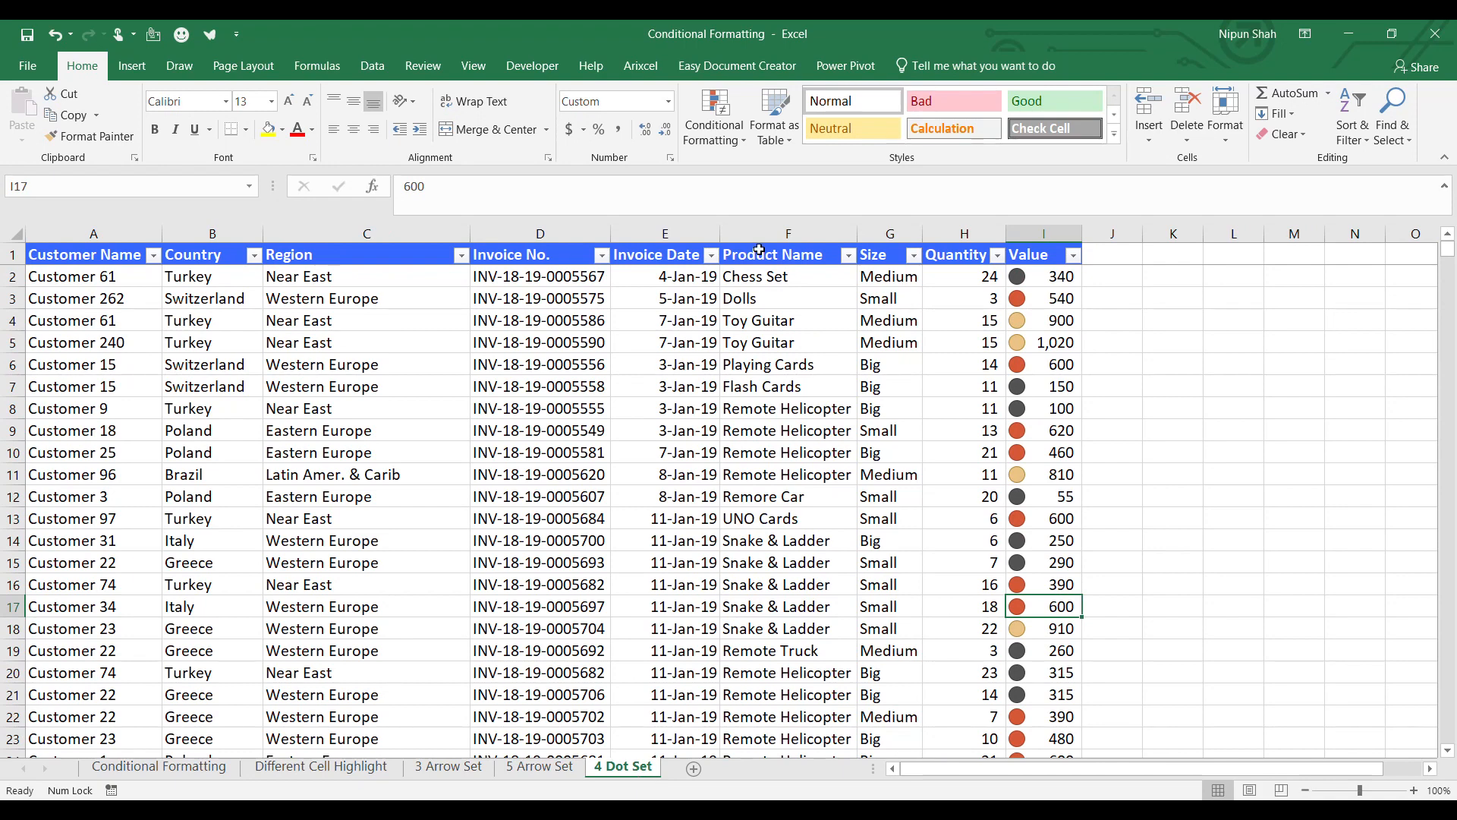
click(714, 125)
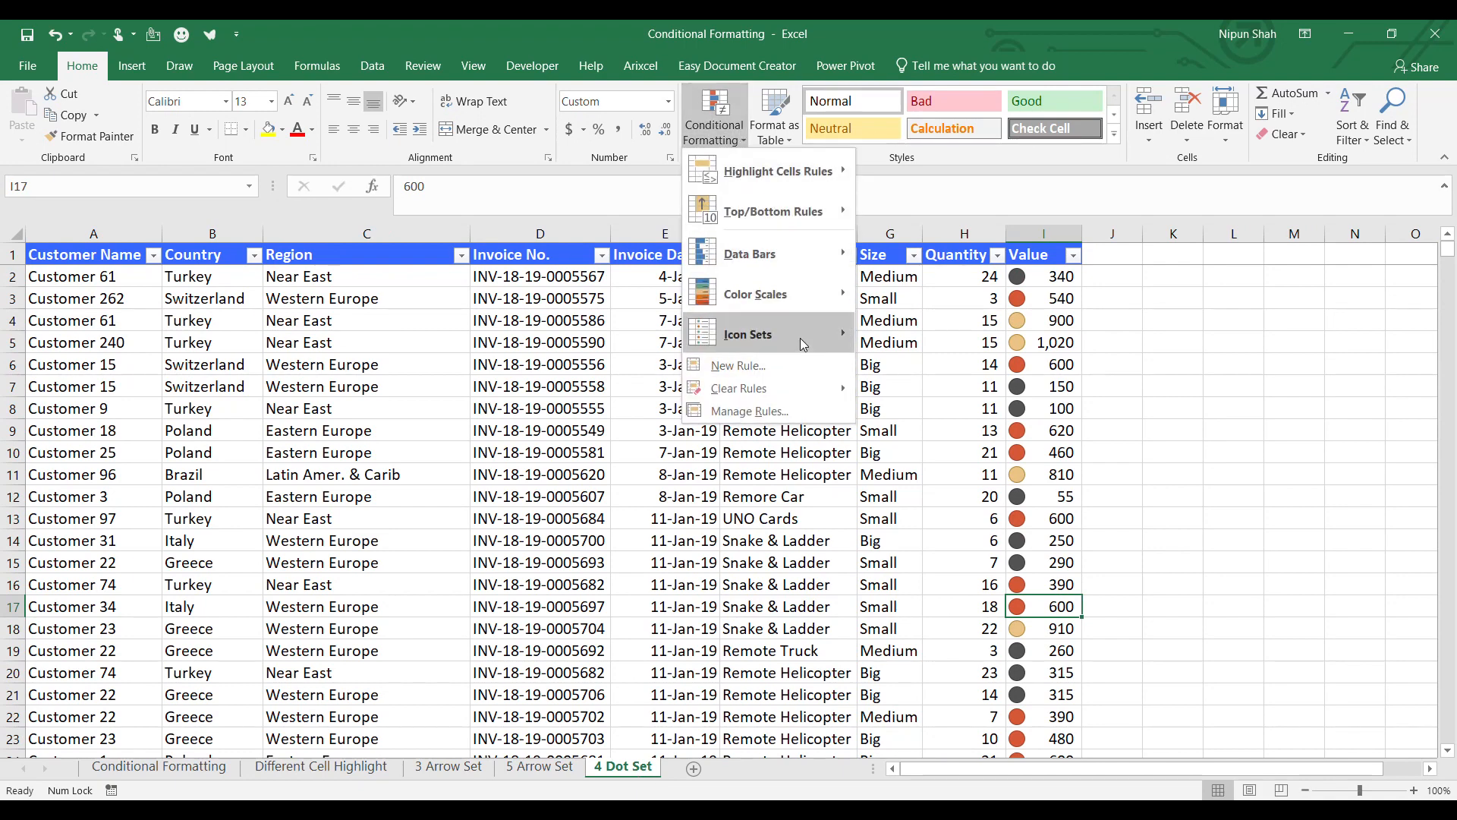
click(983, 717)
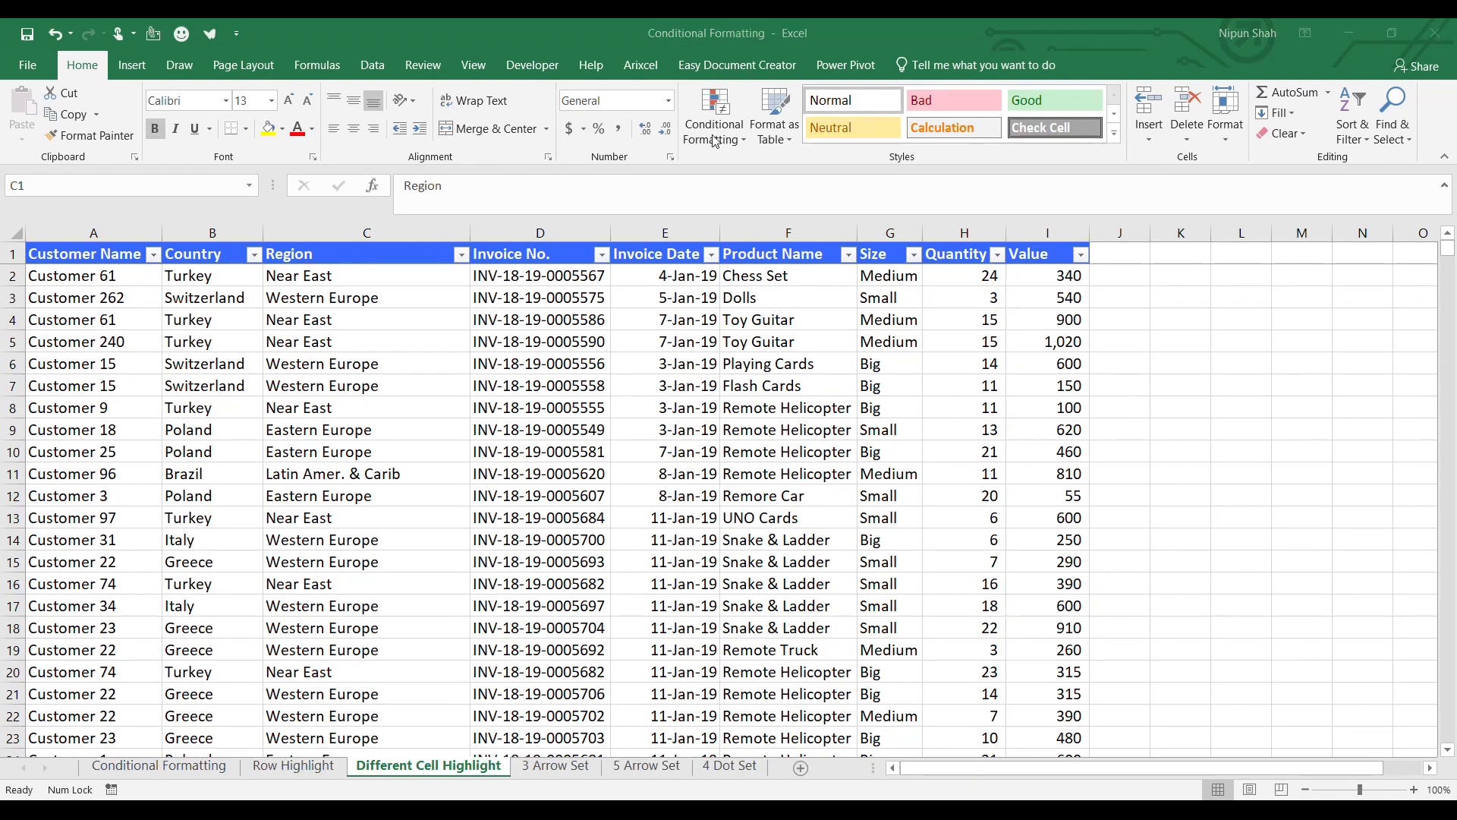
click(722, 133)
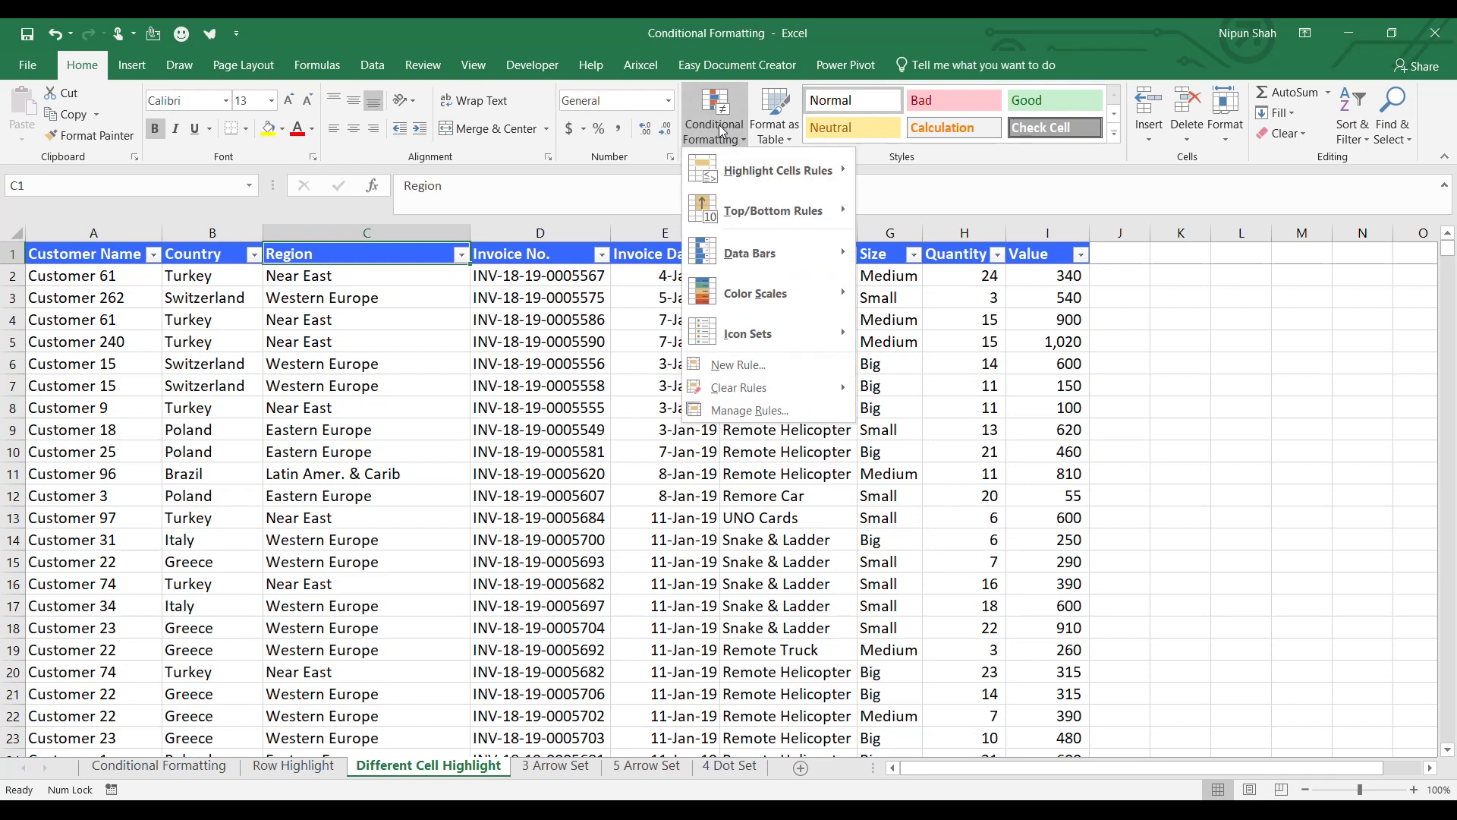
click(736, 366)
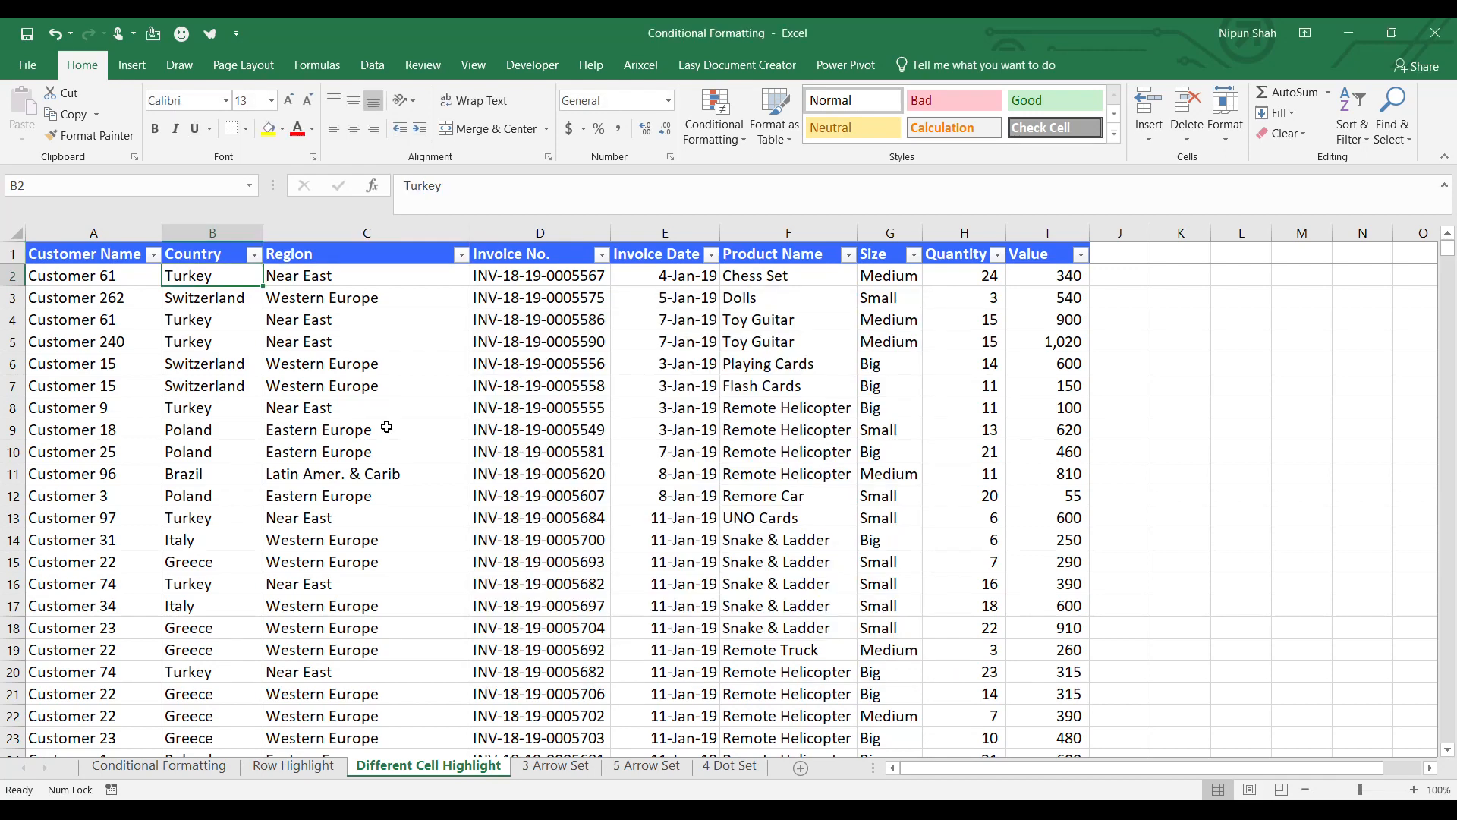
drag(224, 320, 227, 545)
click(220, 622)
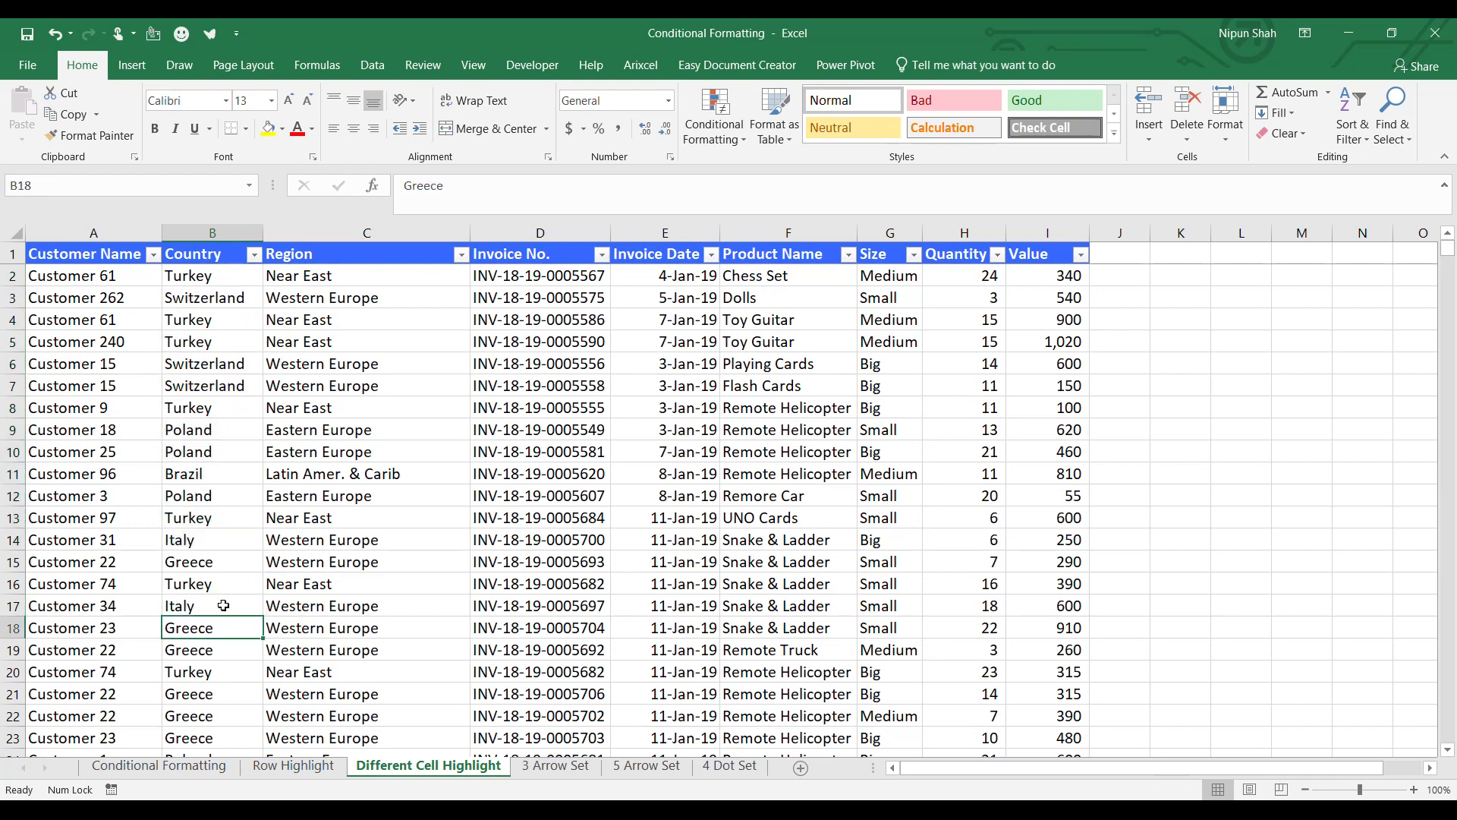
click(383, 438)
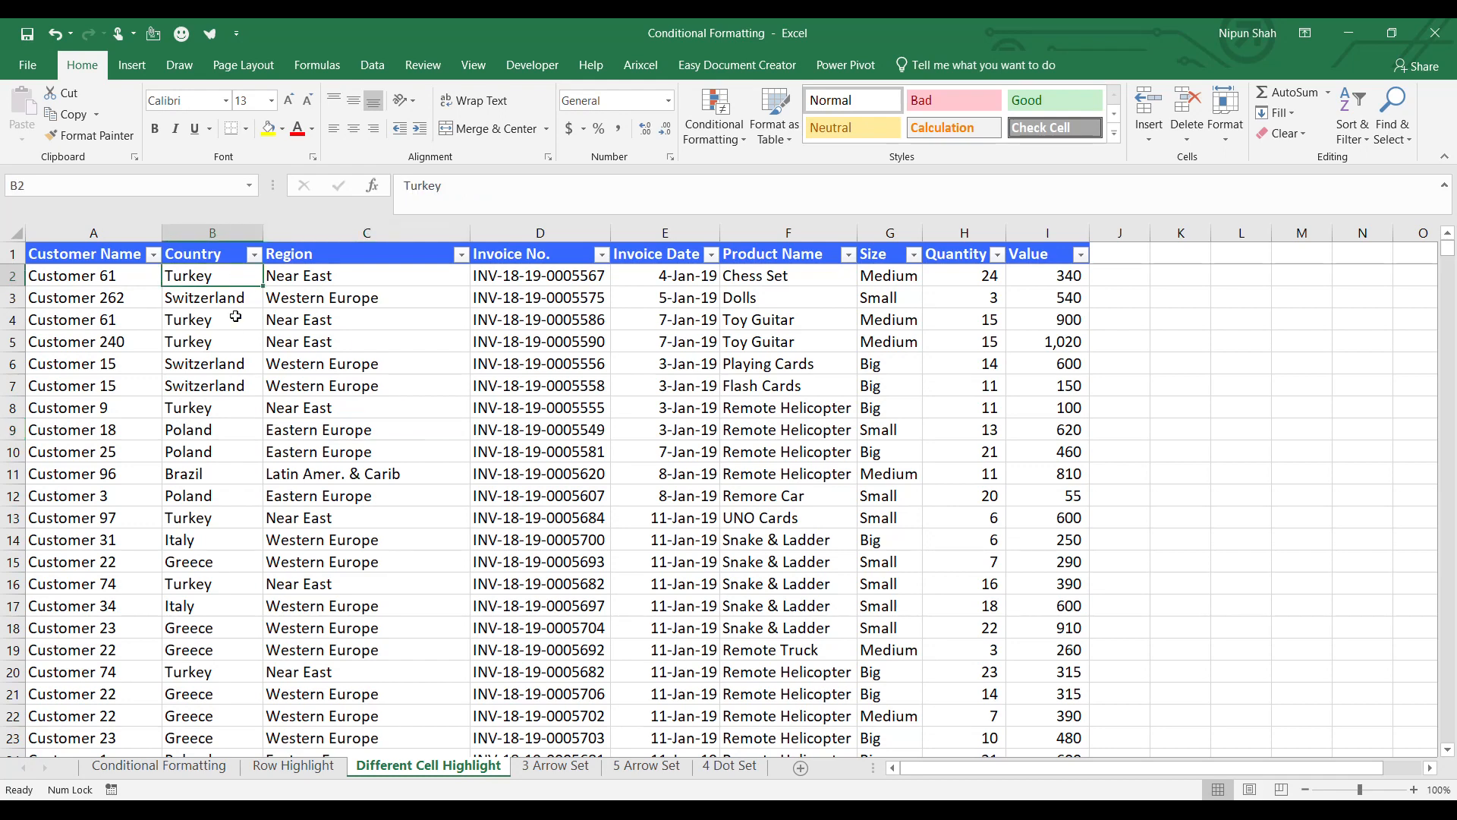
Step: Start a formula-based conditional formatting rule for Country cell B2 with the condition =$C$2="Eastern Europe"
click(732, 129)
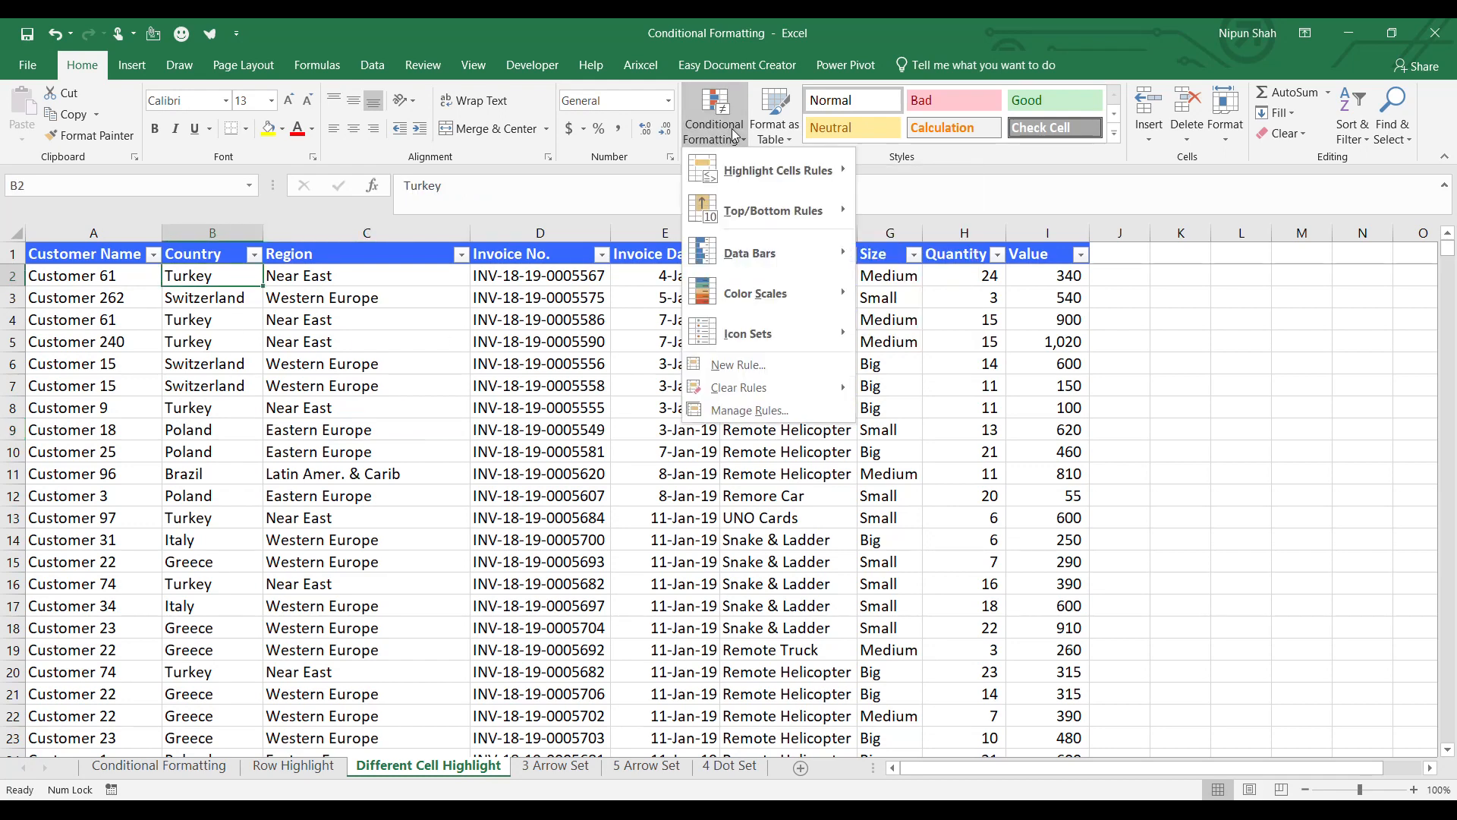
click(756, 370)
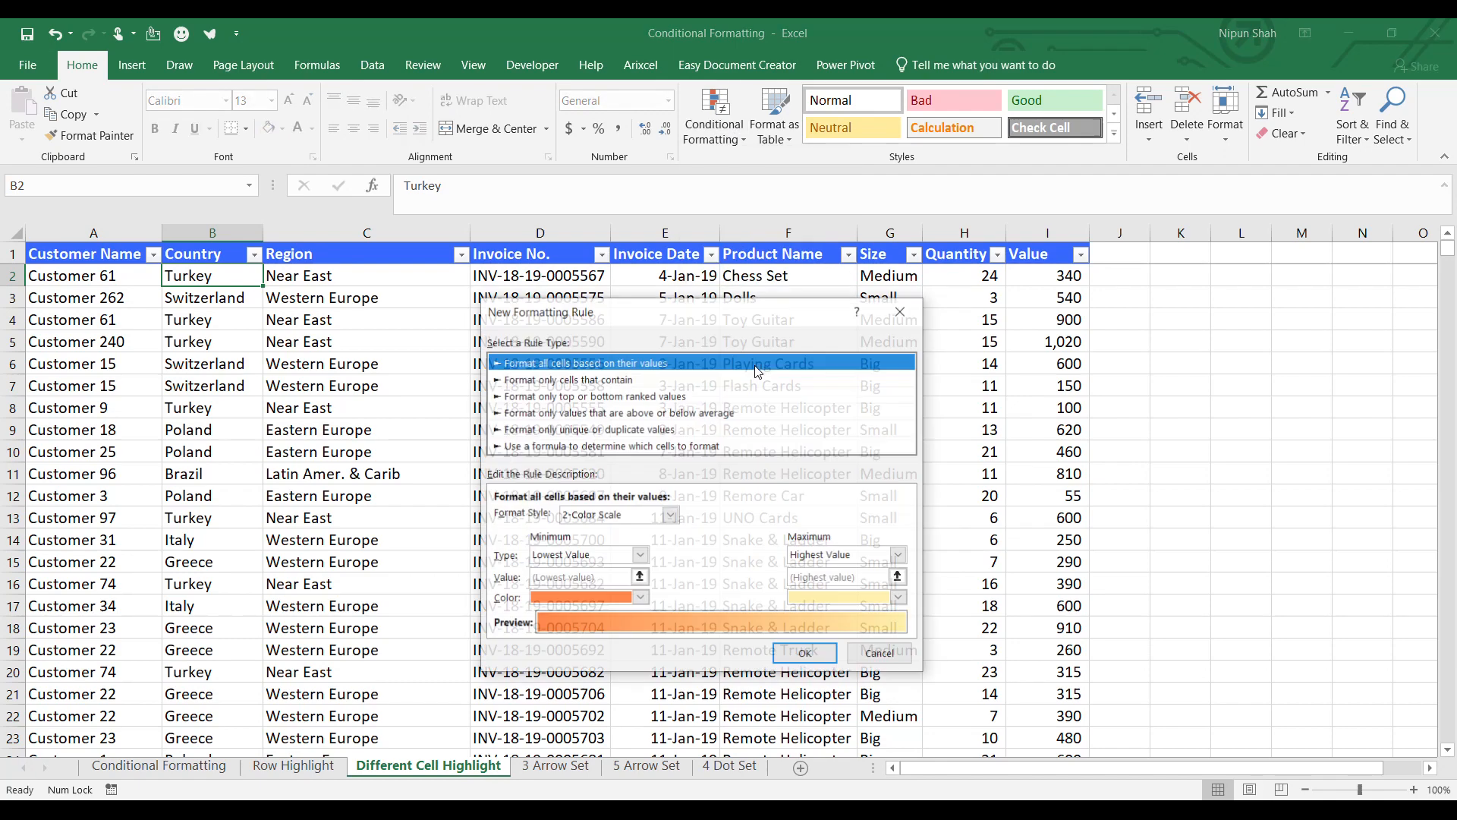
click(593, 447)
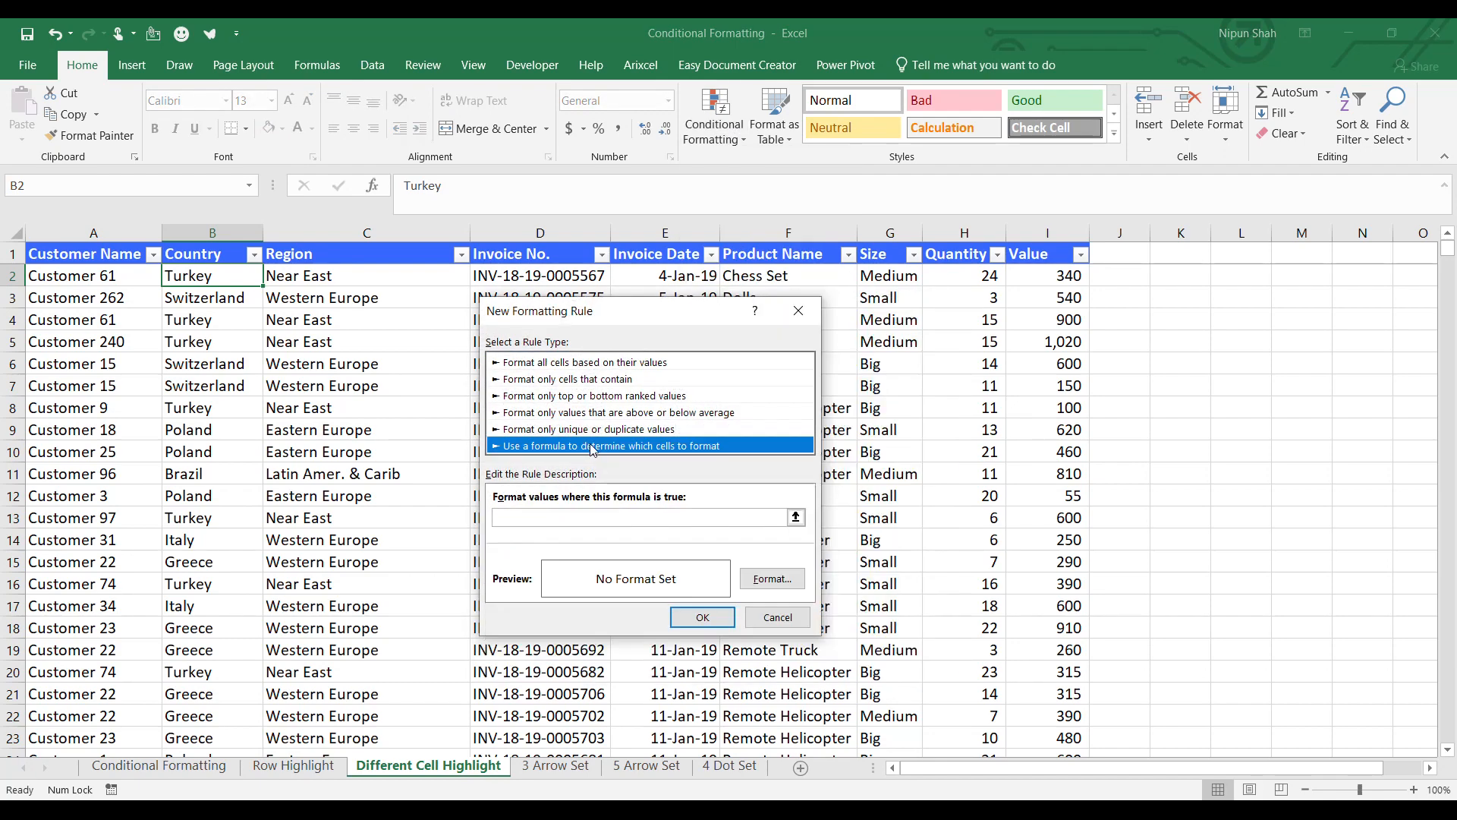
click(597, 522)
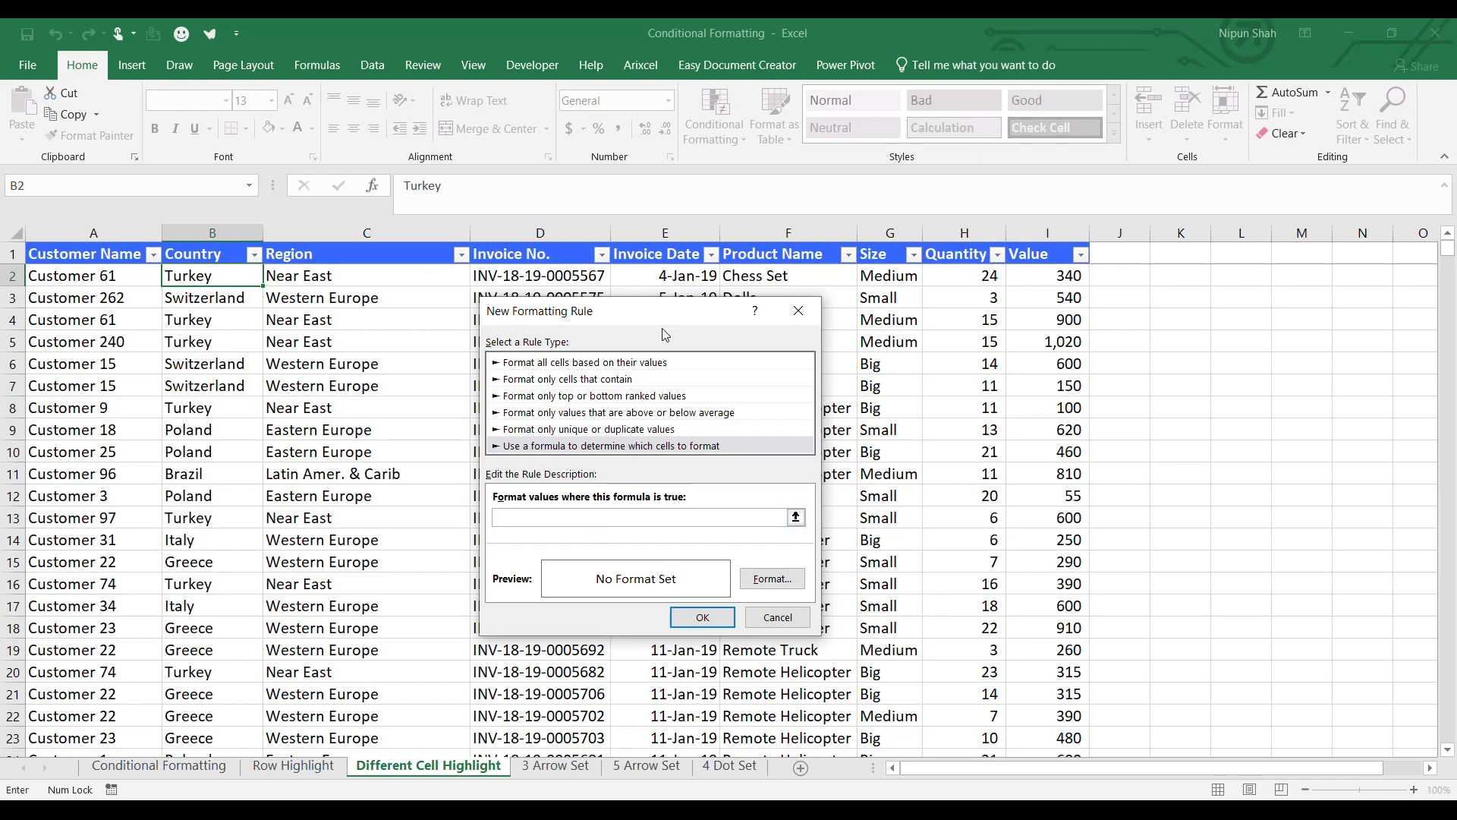
drag(667, 311, 907, 320)
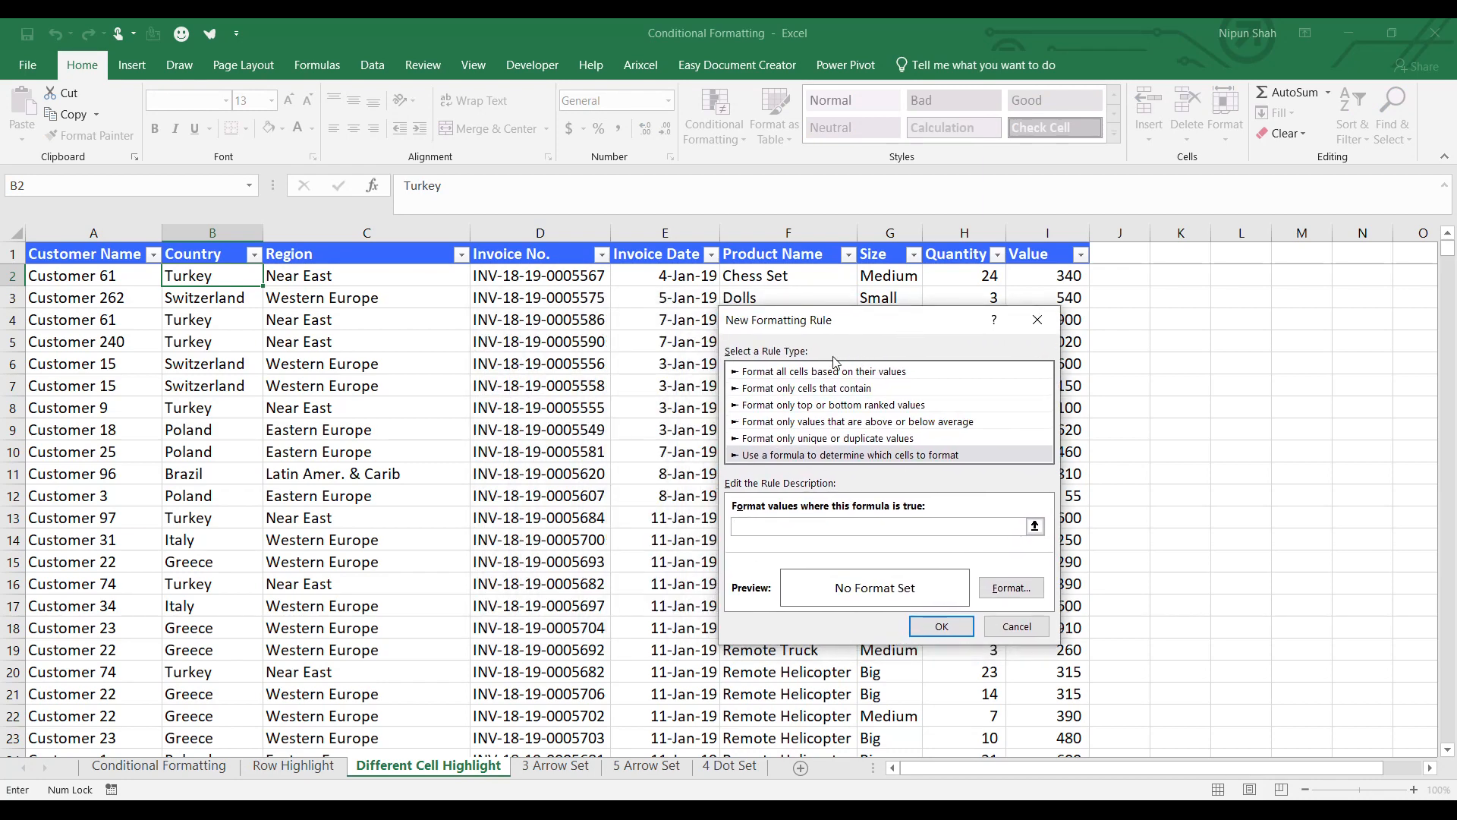
text(=)
click(383, 279)
text(="Eastern Europe")
Step: Give the Eastern Europe rule a light green fill as its format
click(1011, 588)
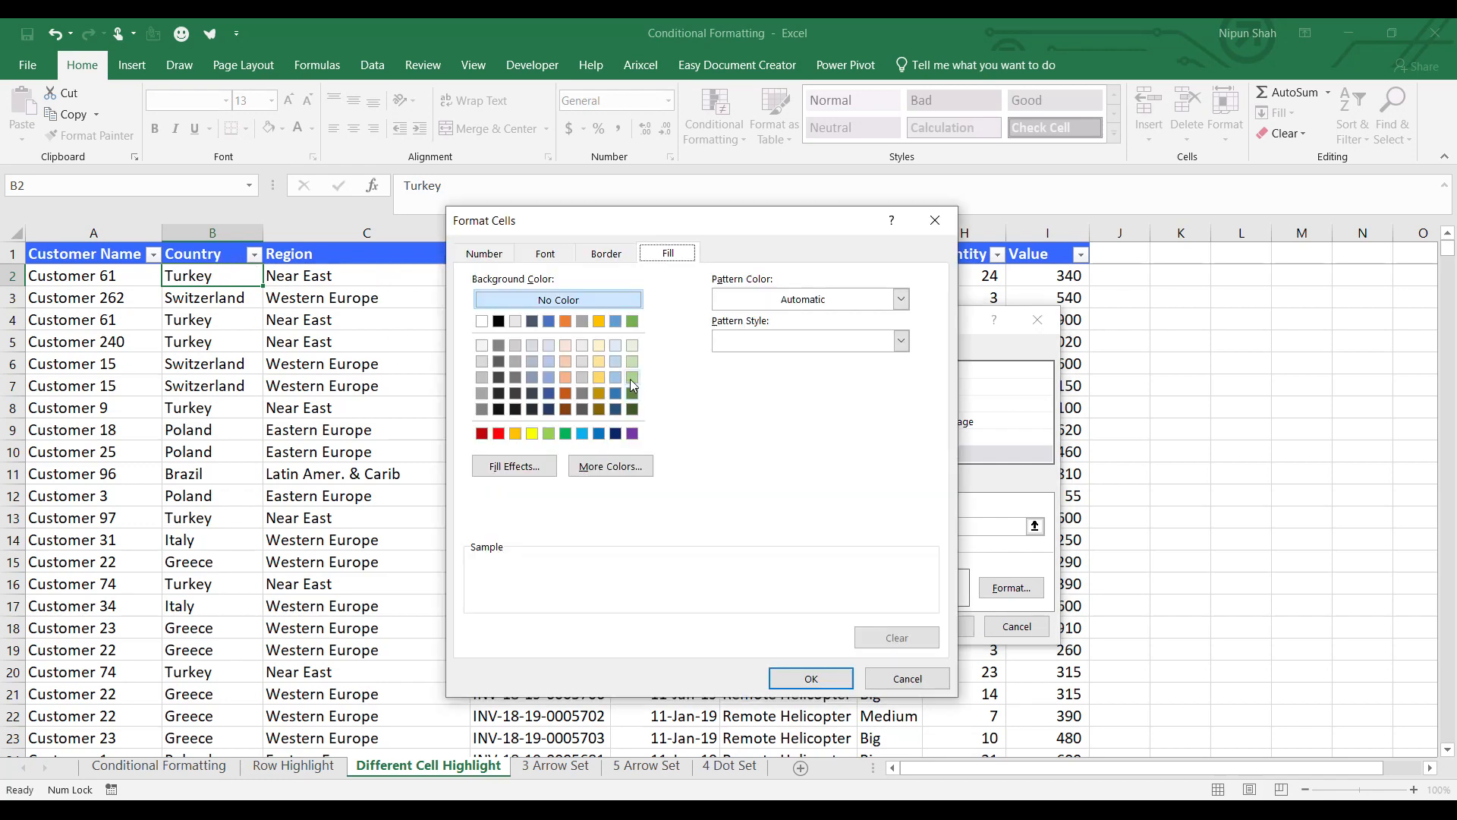
click(630, 380)
click(797, 678)
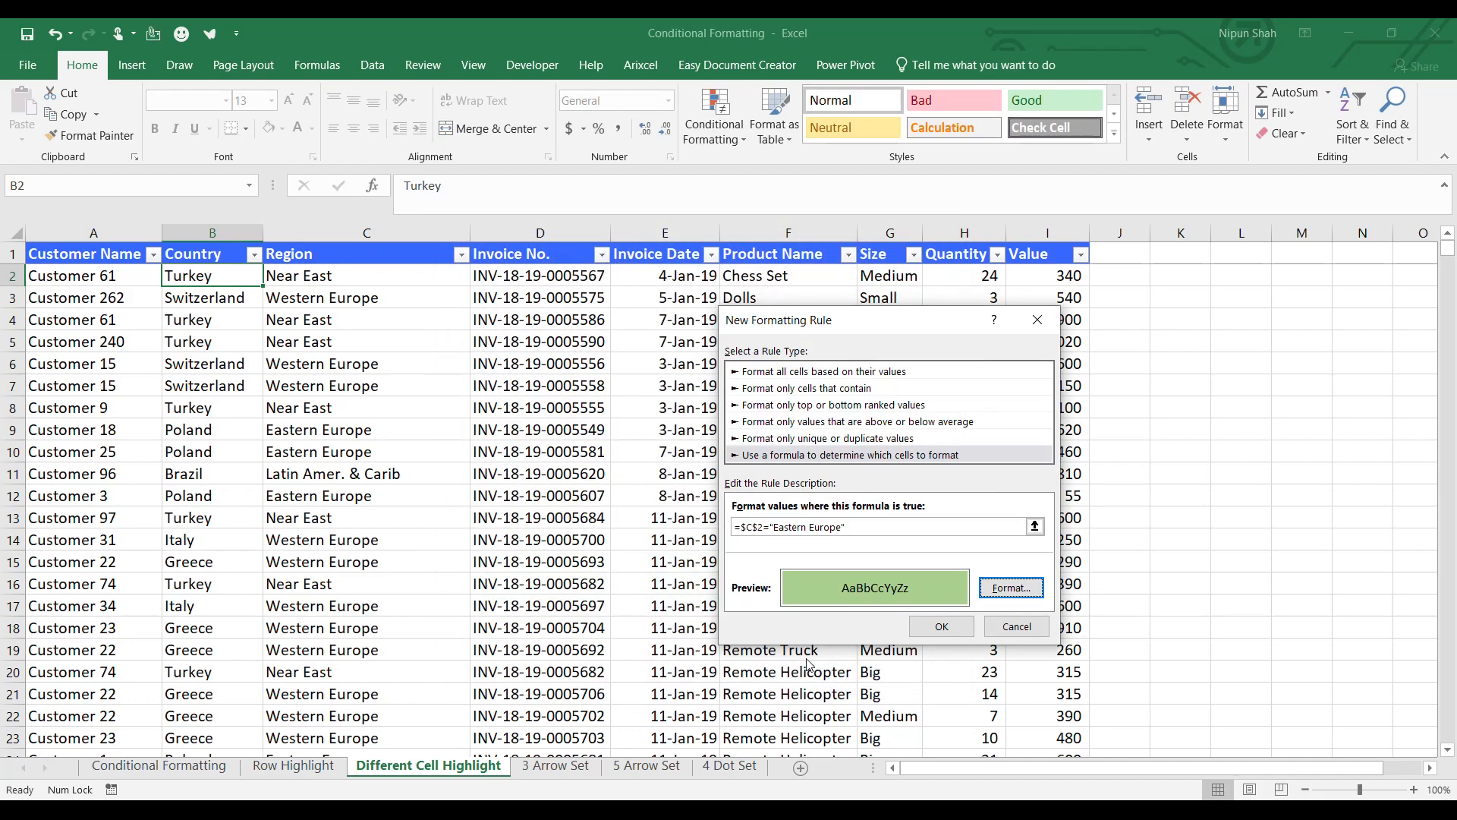
Step: Change the rule's cell reference to $C2 so only the column stays absolute, and apply the rule
click(752, 527)
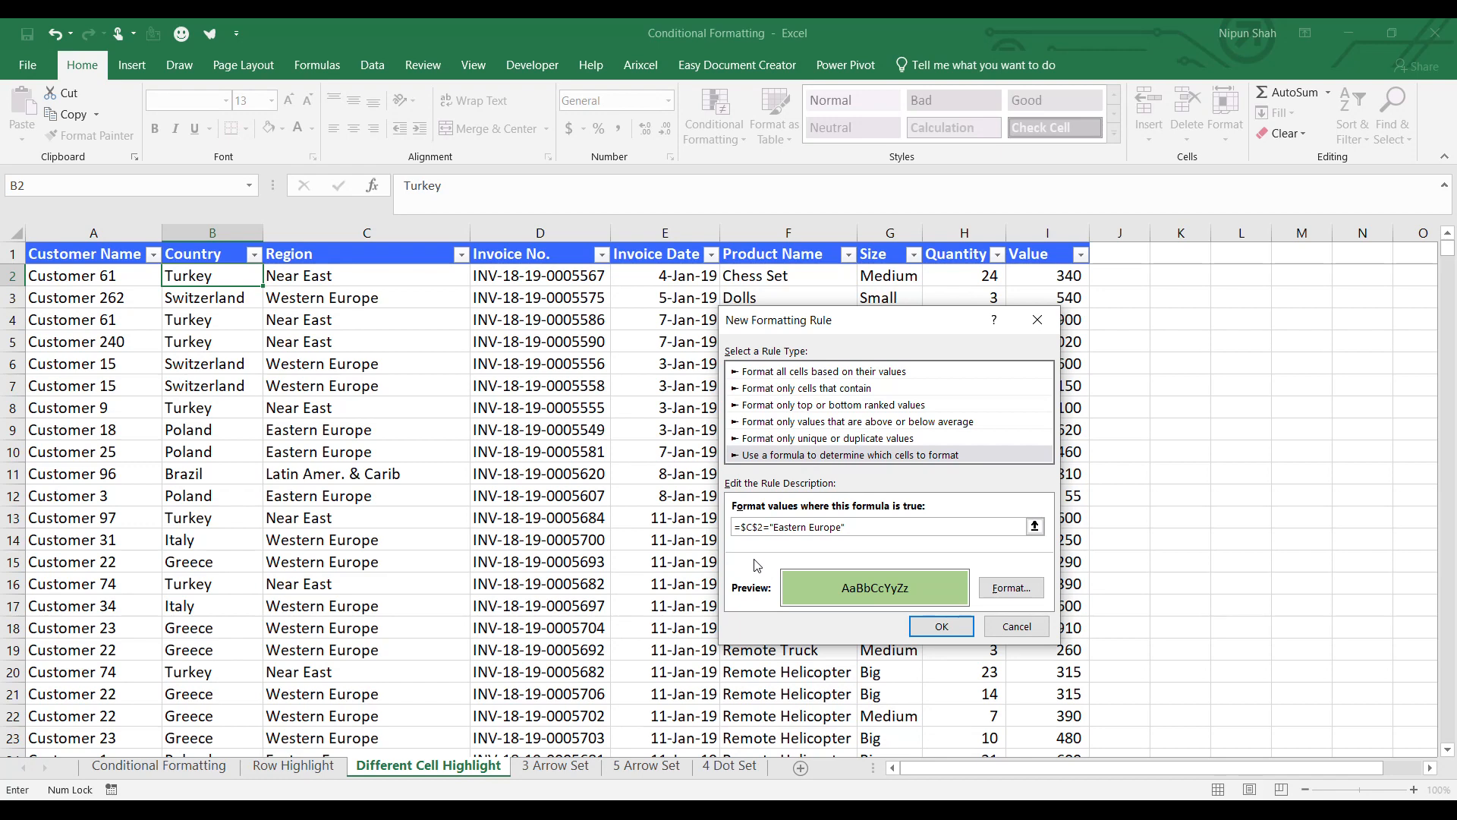
key(F4)
key(F4)
click(940, 625)
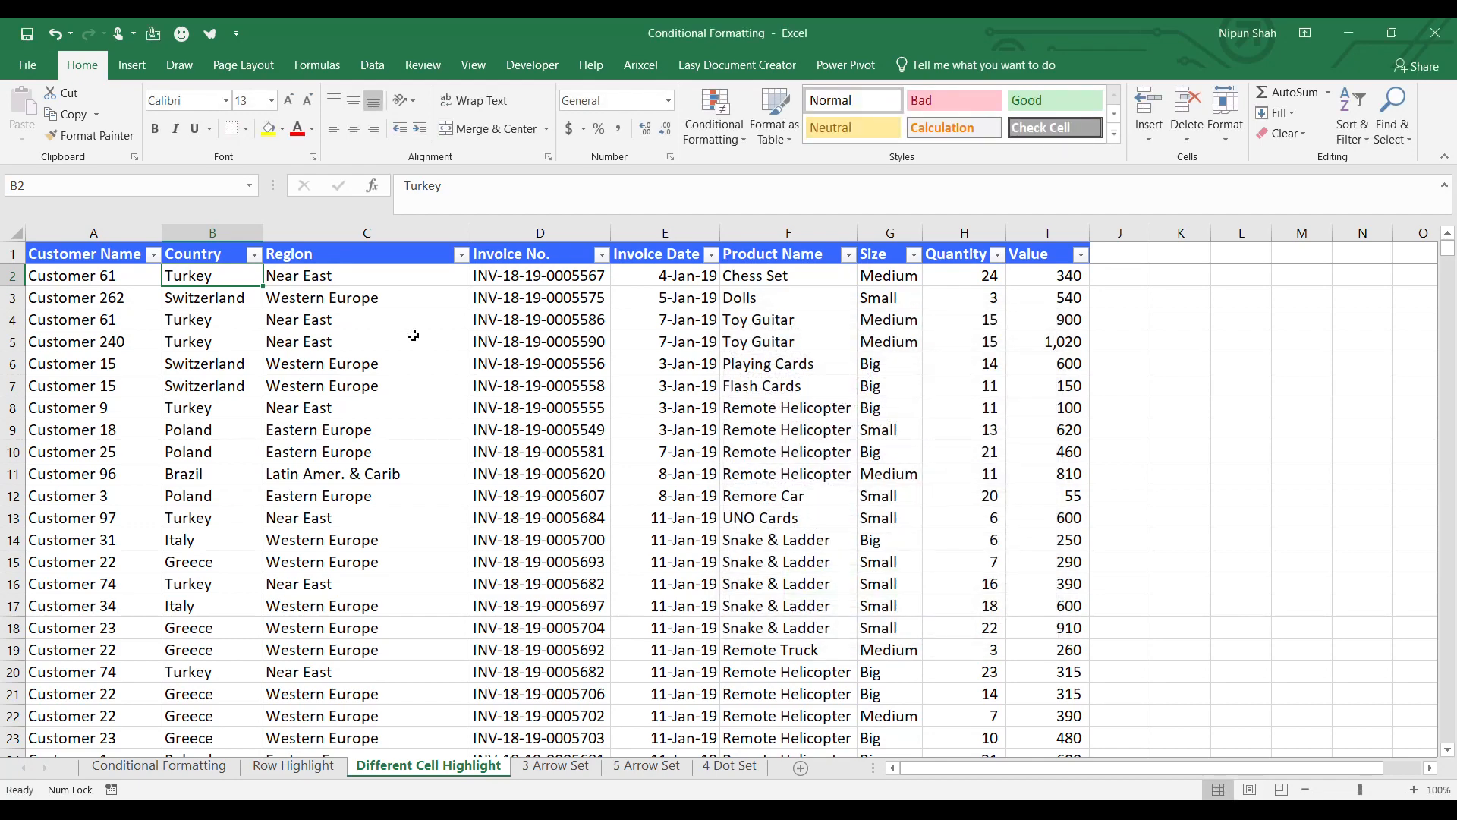
Step: Copy B2 and paste only its formats onto the remaining Country cells, B3 to B350
key(ctrl+c)
key(Down)
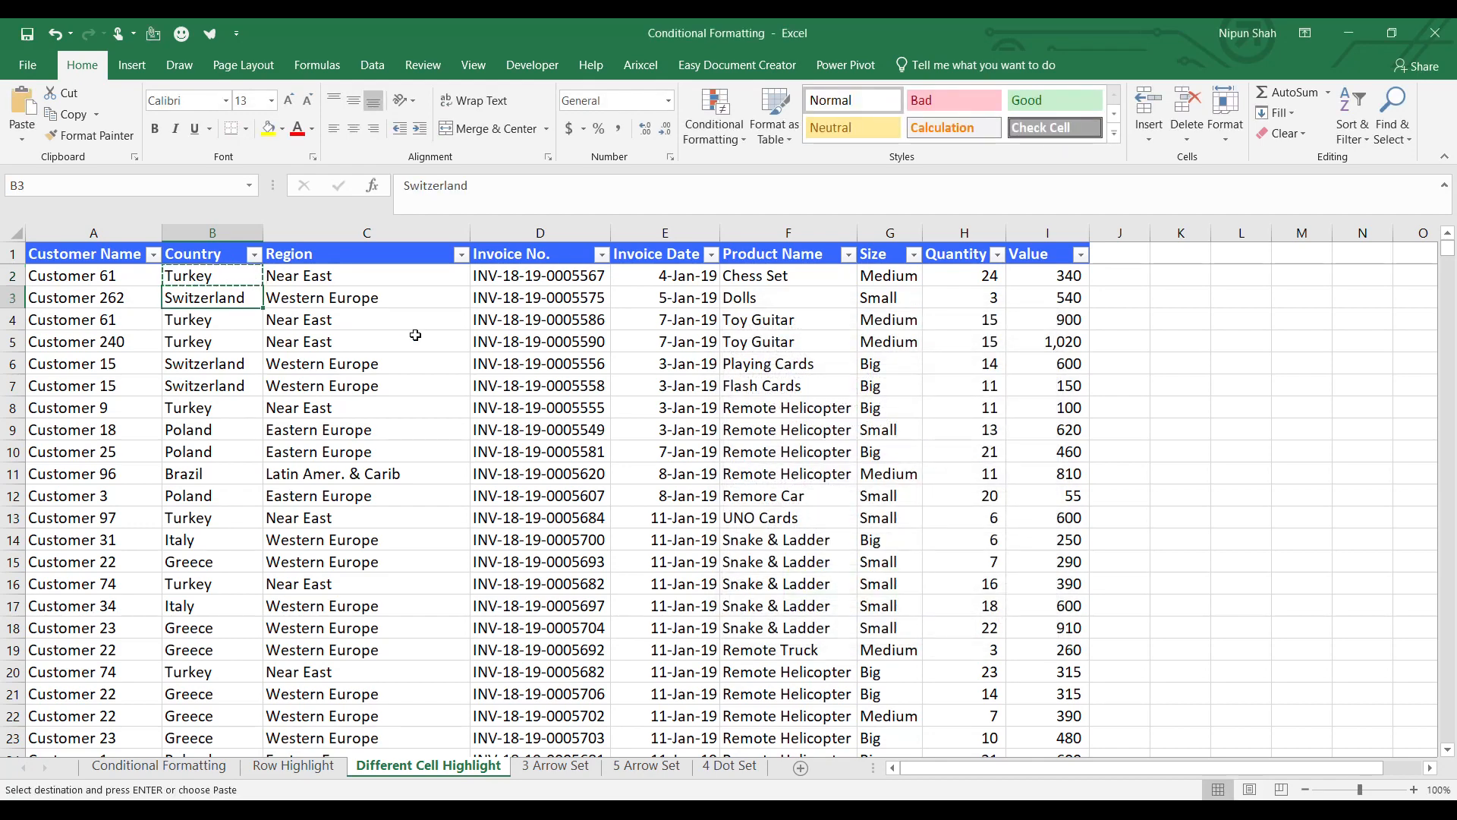
key(ctrl+shift+Down)
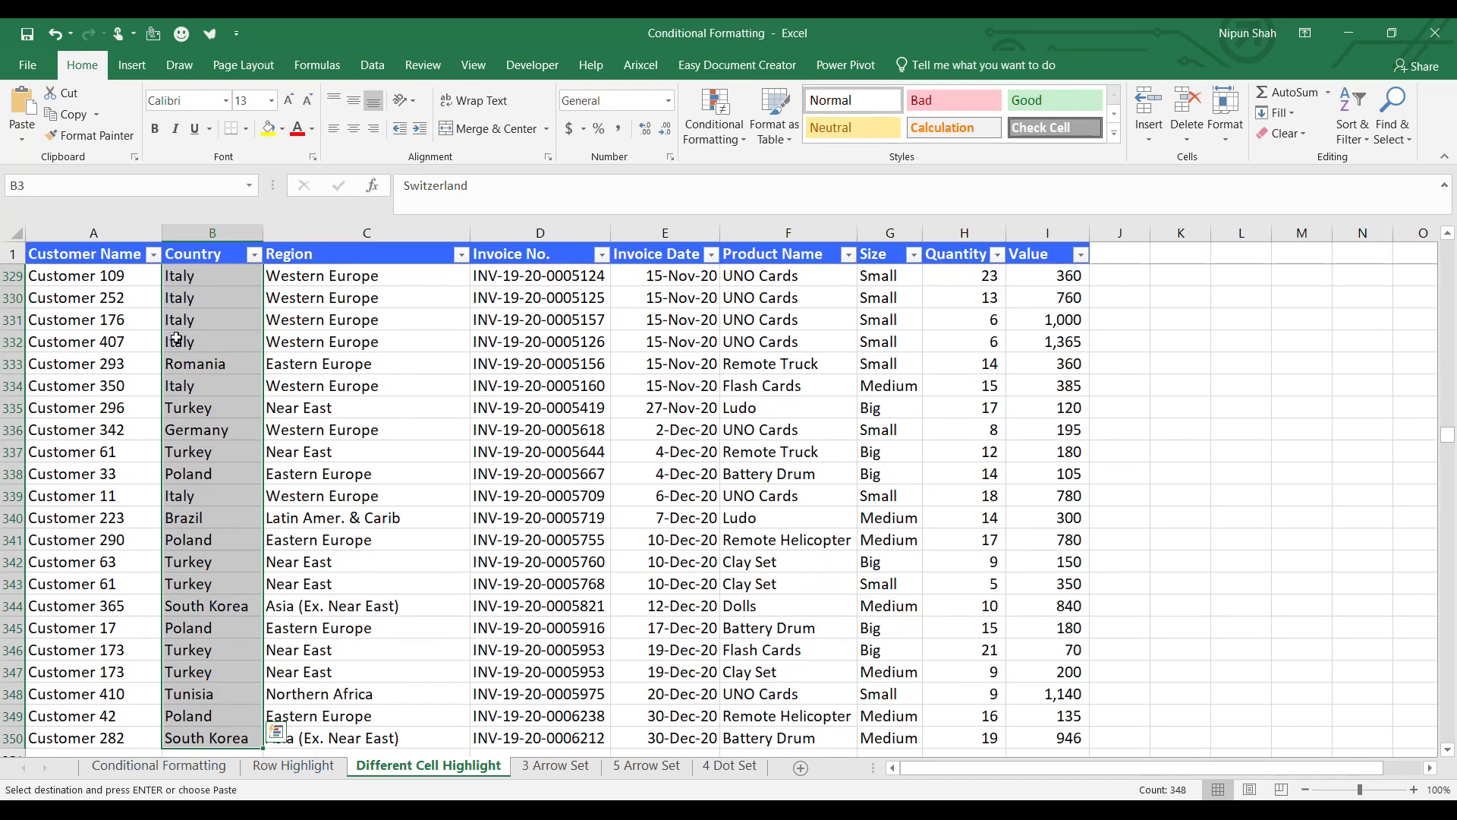
right_click(177, 339)
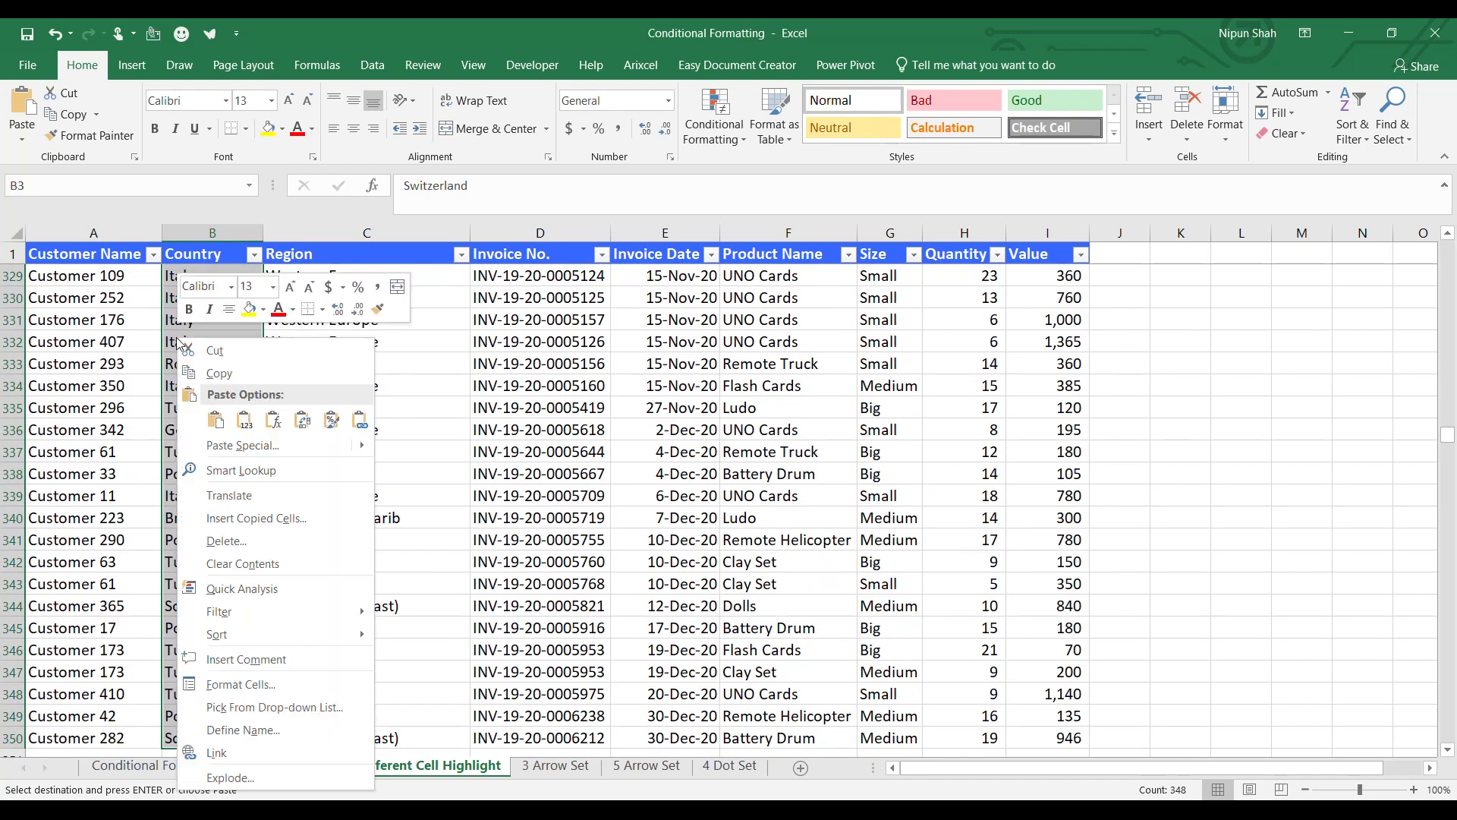
click(267, 448)
click(112, 397)
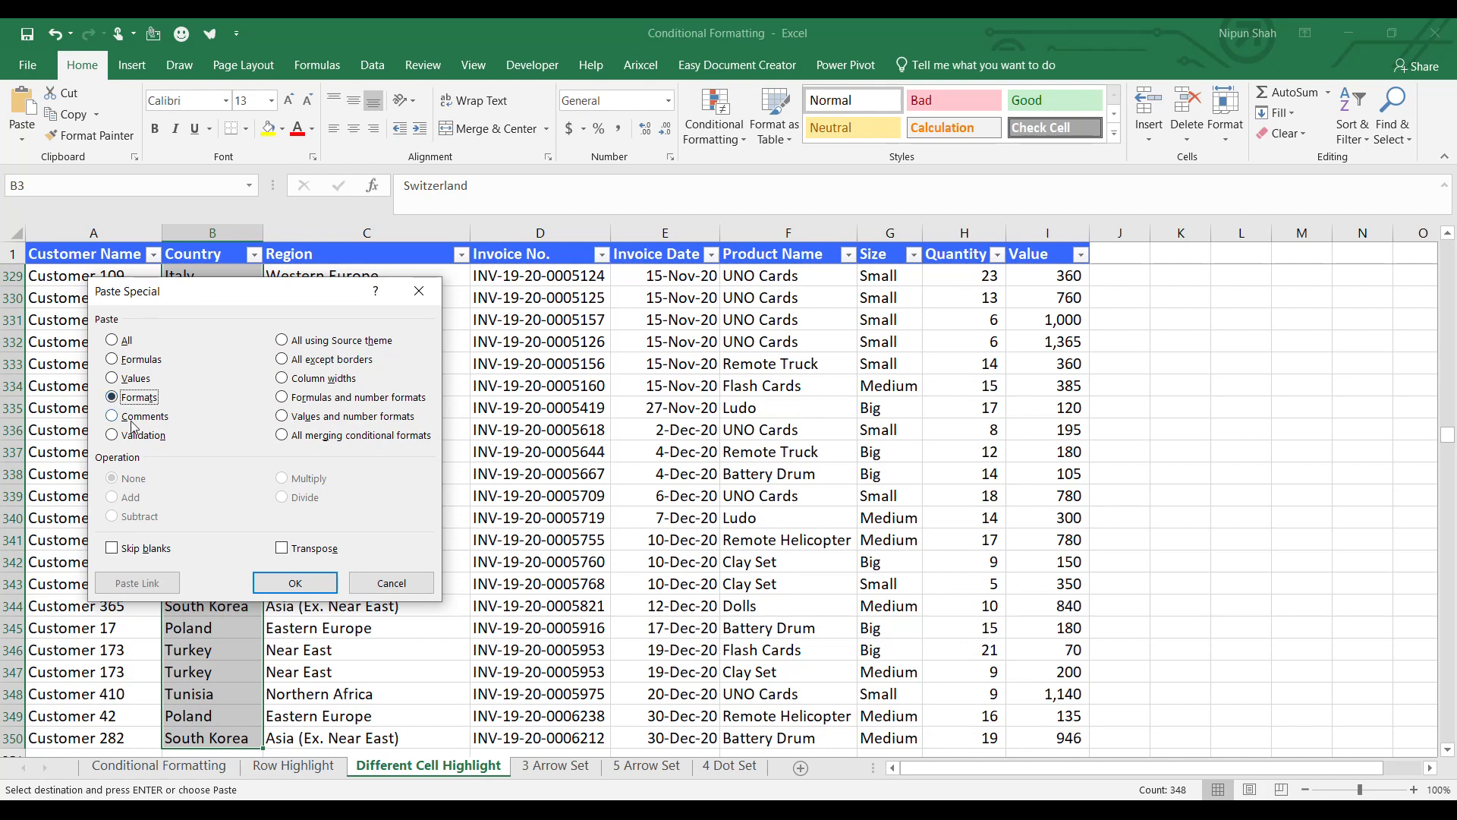
click(294, 583)
key(ctrl+Up)
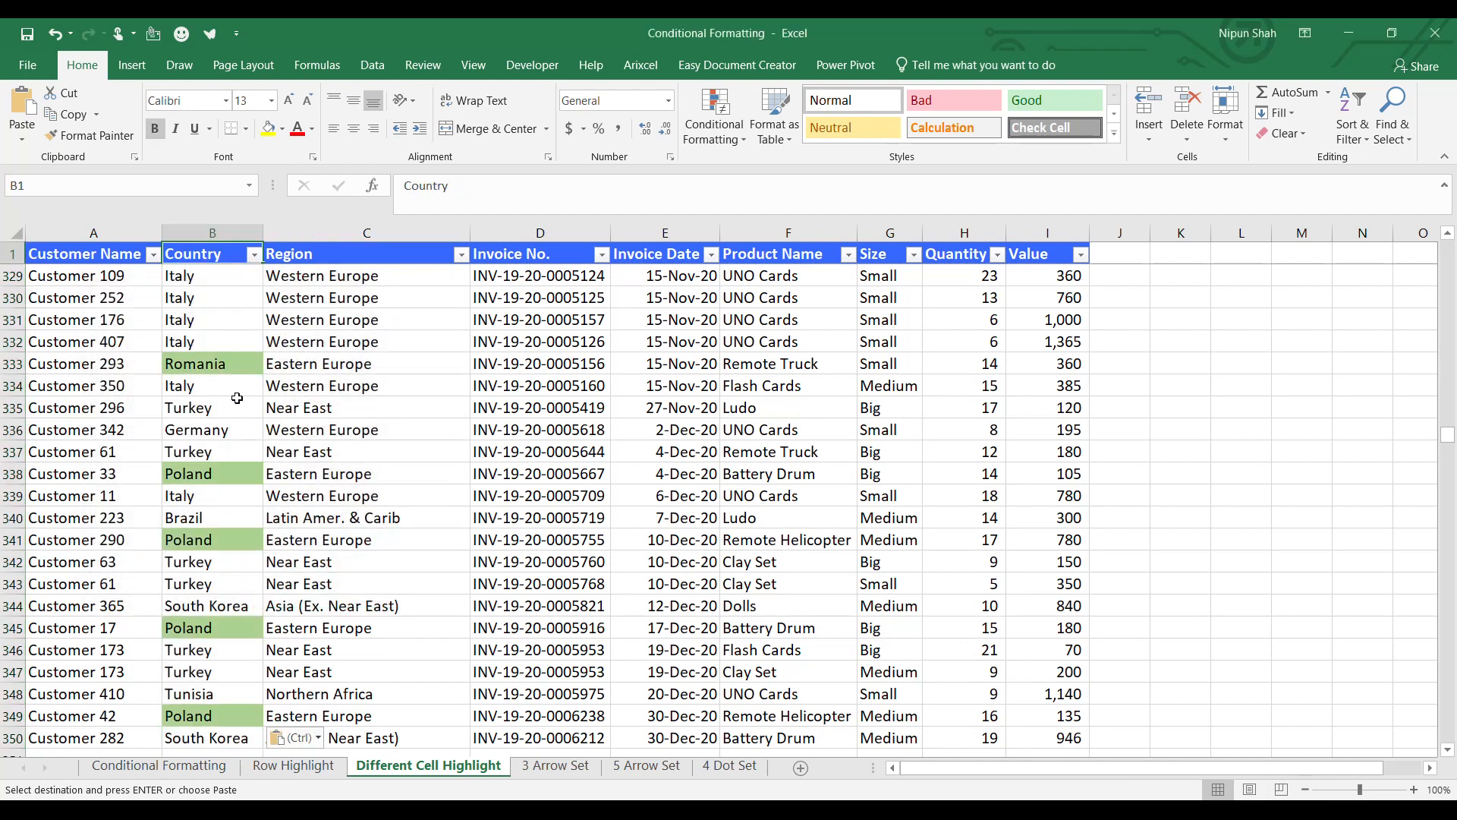
Step: Filter the Country column by the green highlight colour and look through the matching rows
click(215, 369)
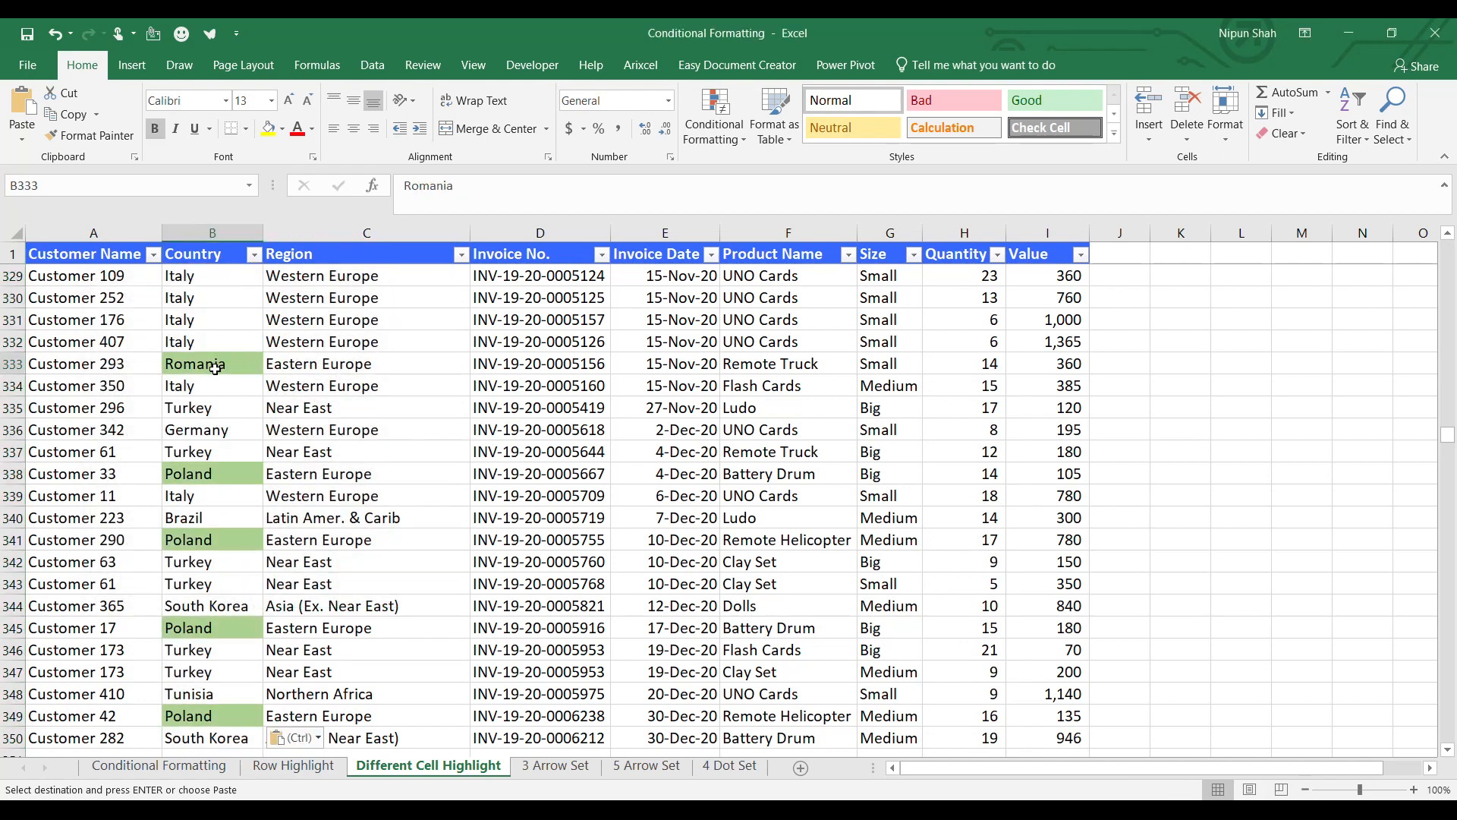
click(255, 254)
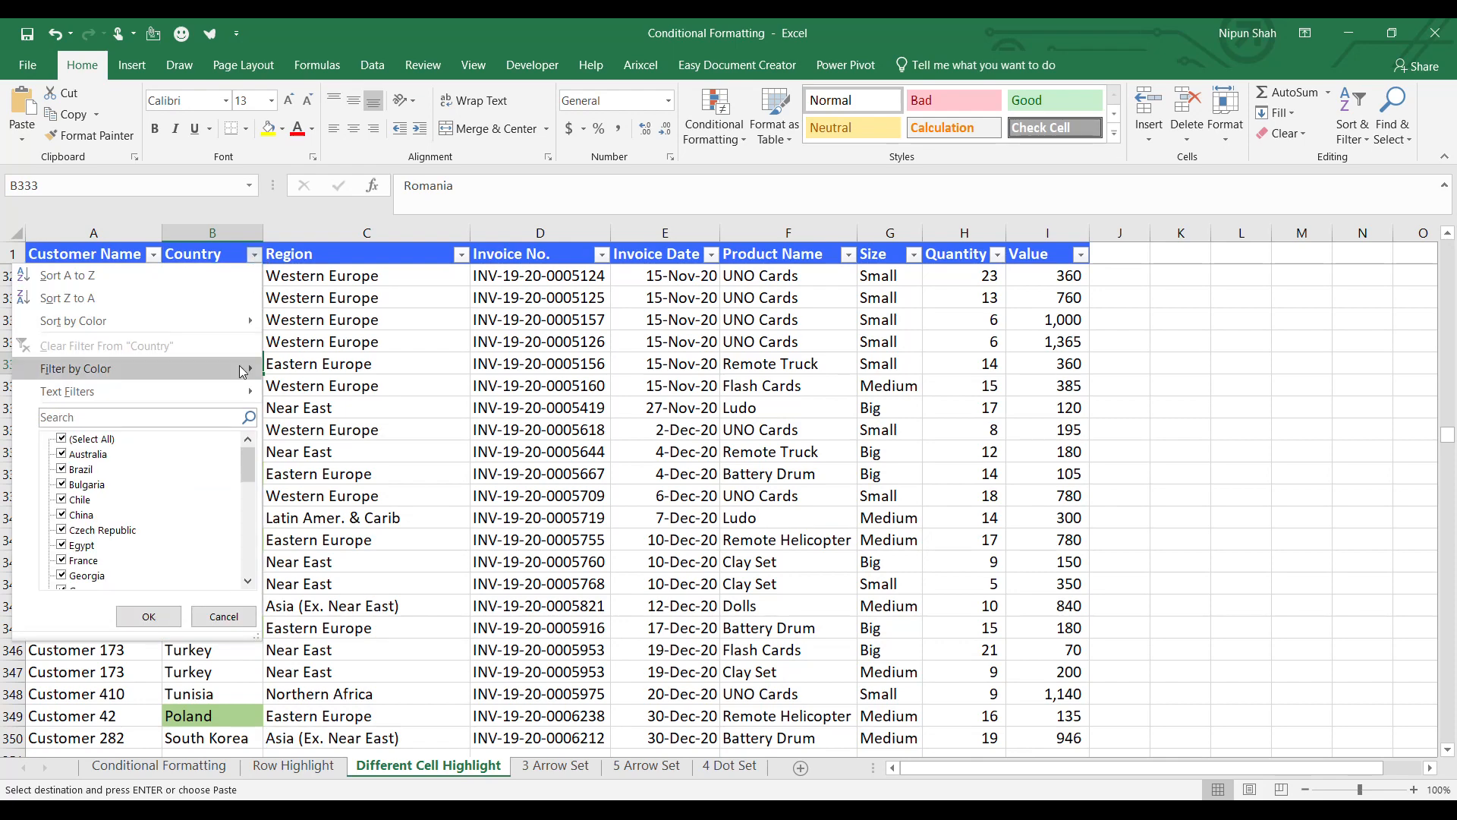
mouse_move(239, 366)
click(320, 393)
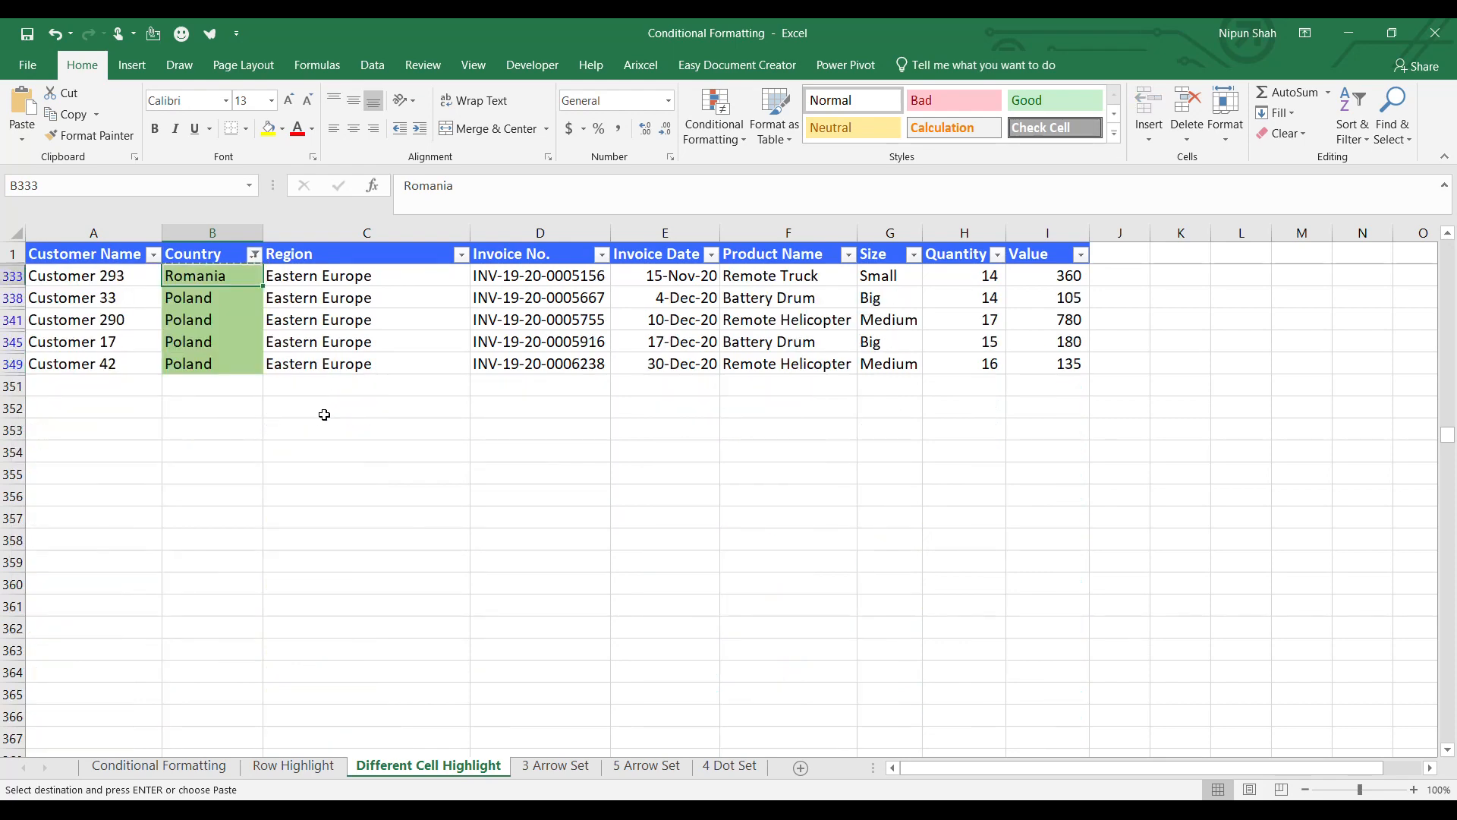
scroll(329, 415, up, 14)
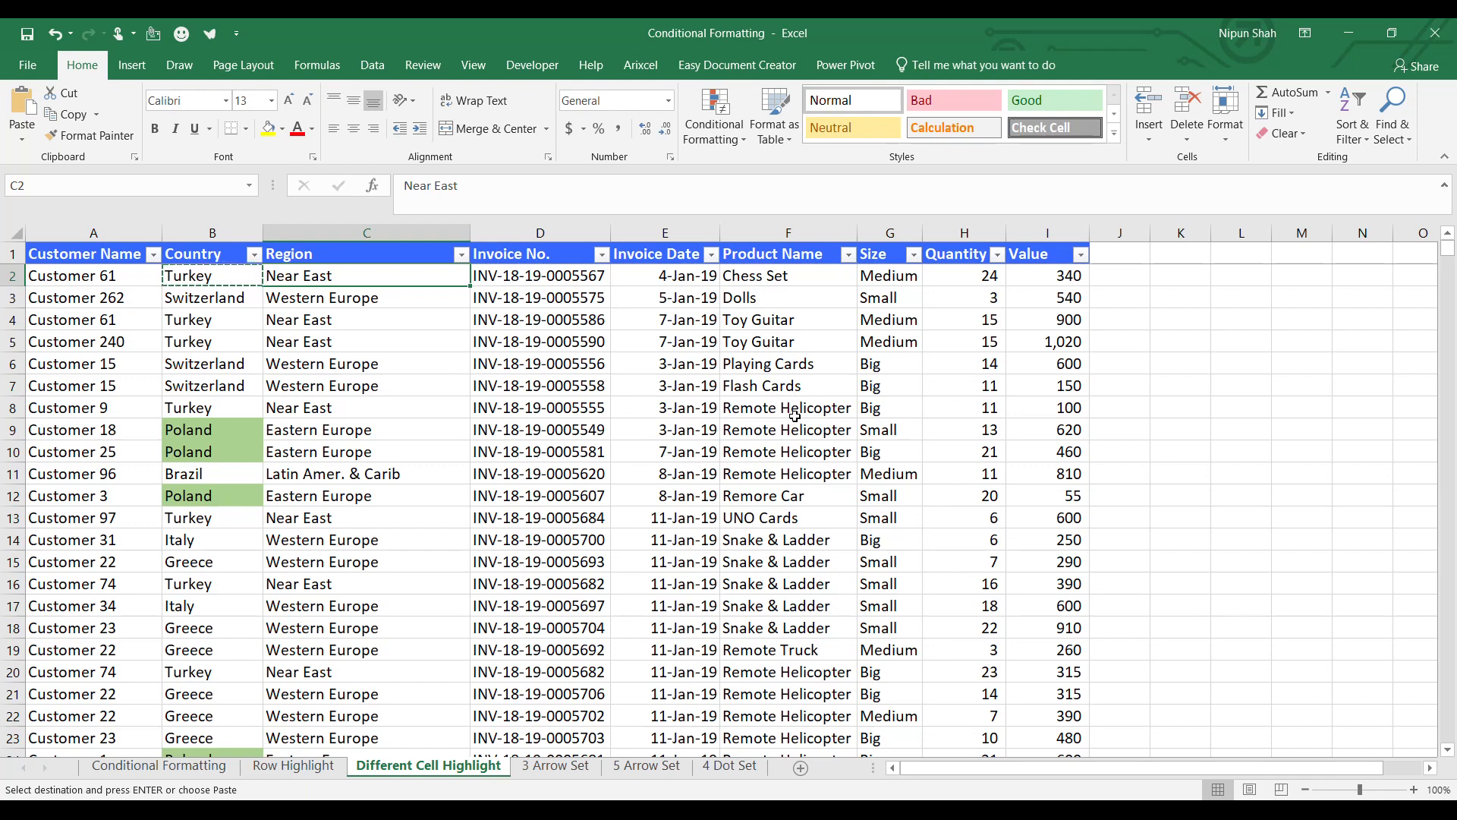
Step: Start a formula-based conditional formatting rule for Product Name cell F2
click(815, 364)
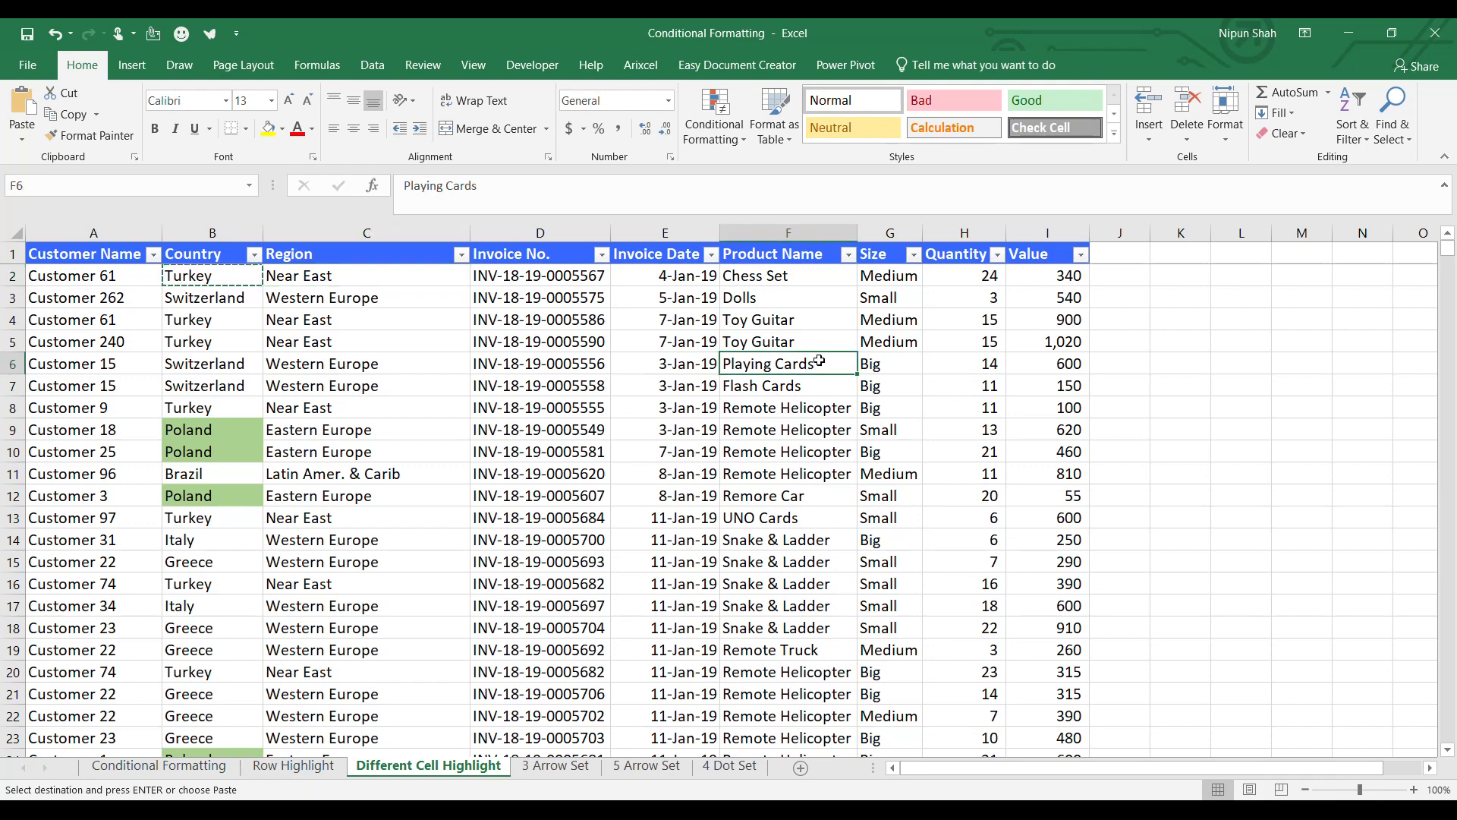
click(882, 368)
click(800, 279)
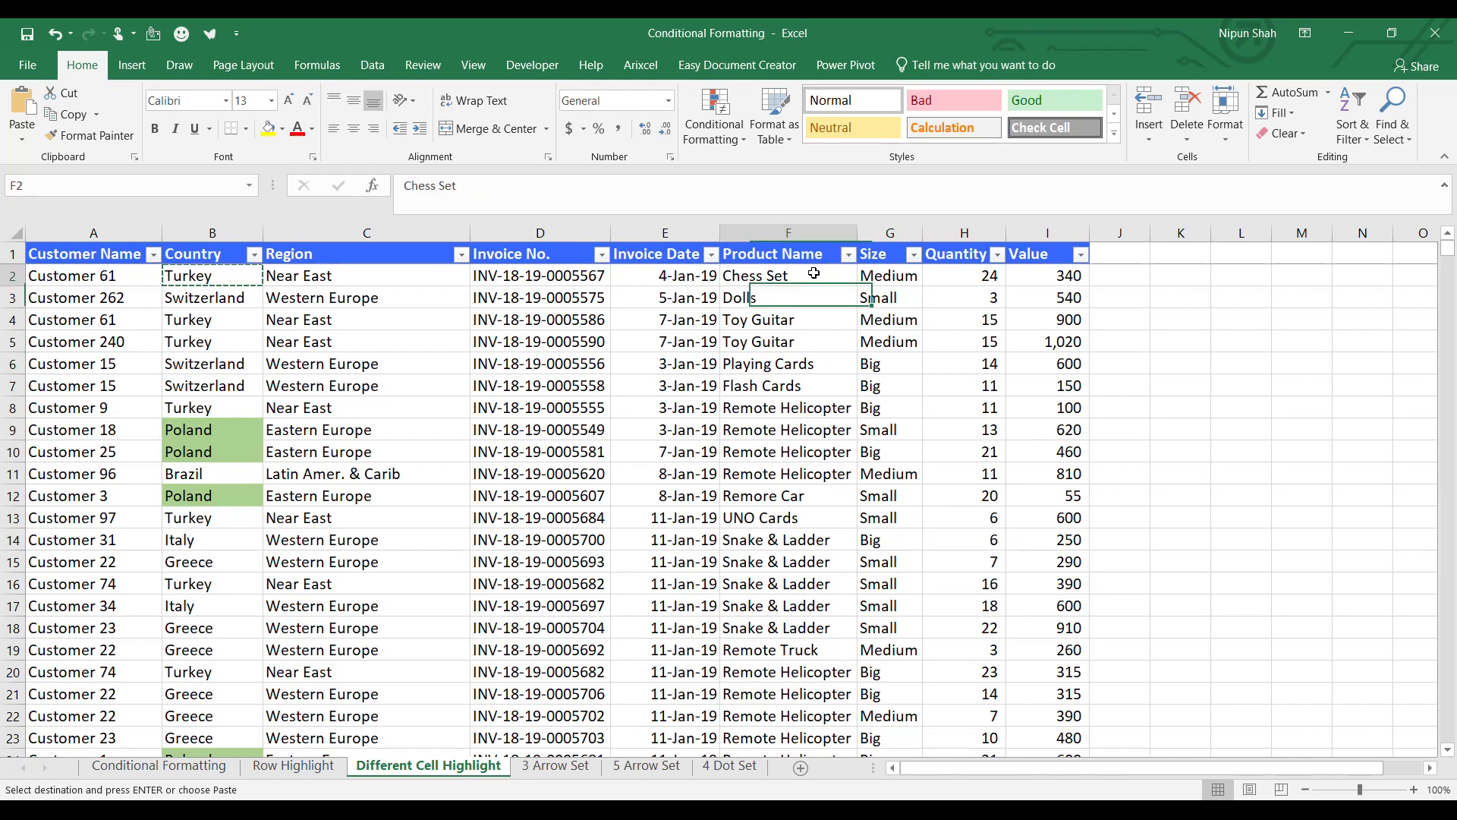
click(741, 121)
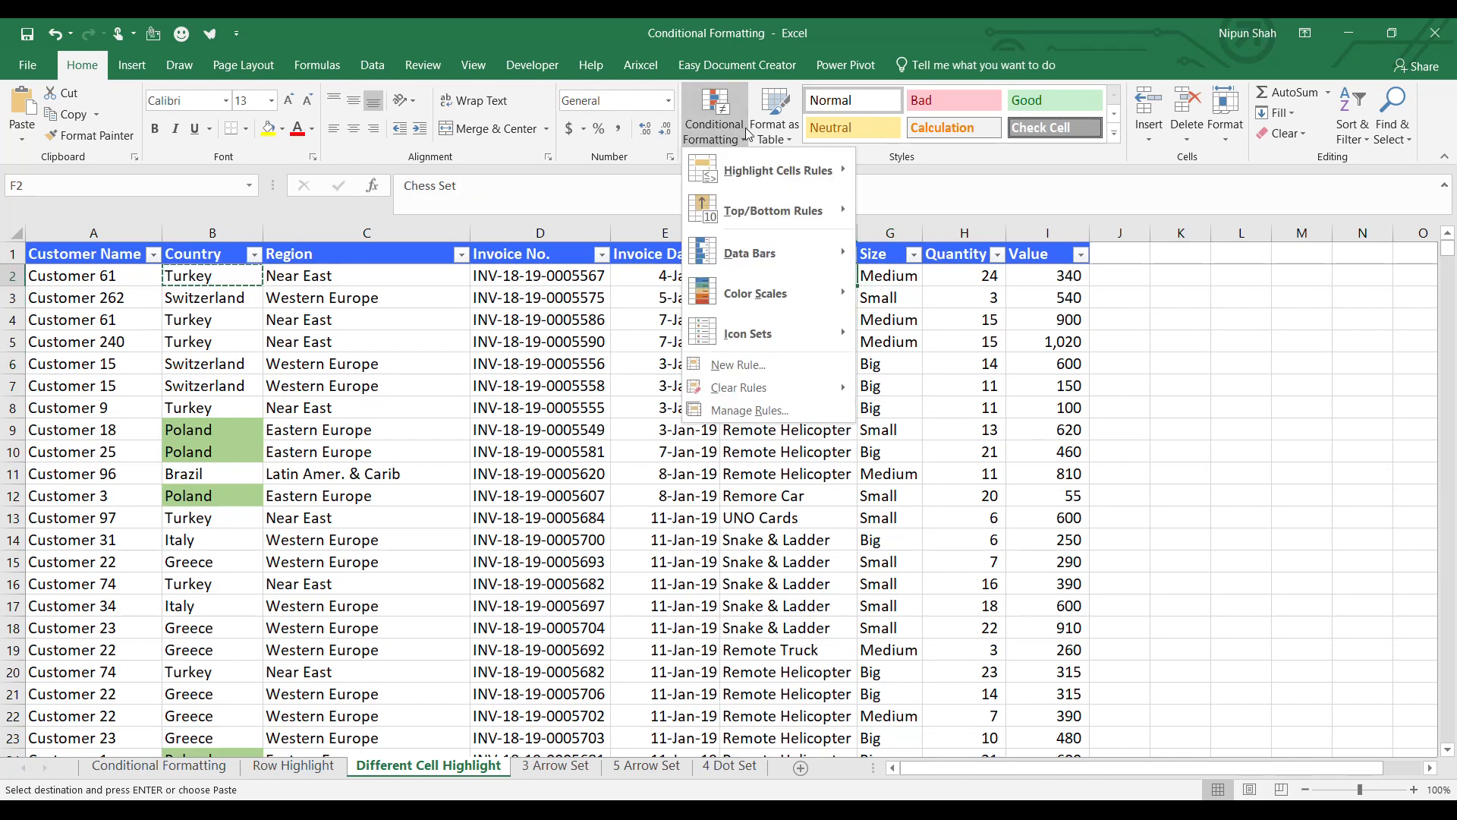
click(800, 360)
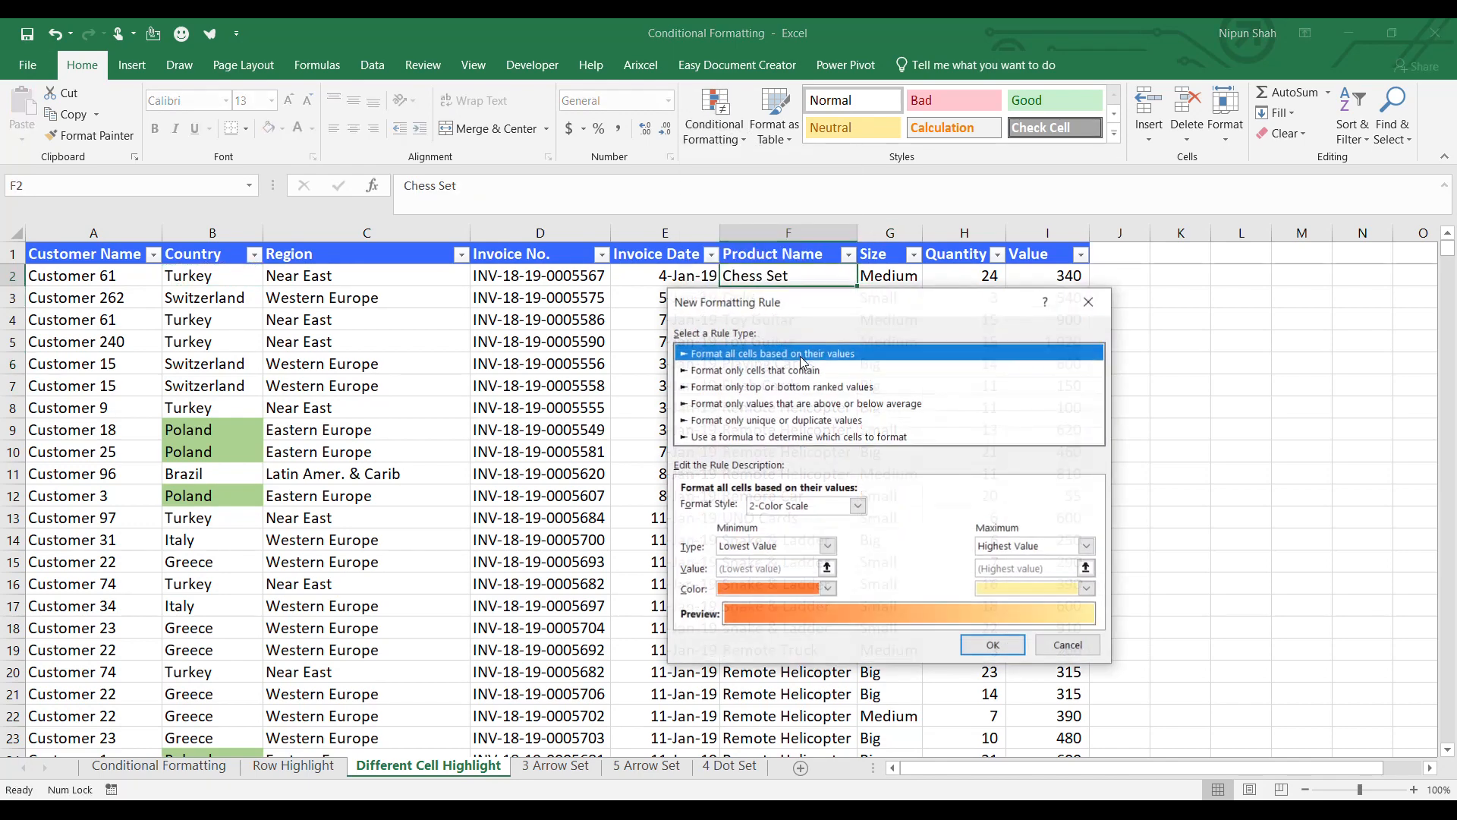
click(772, 438)
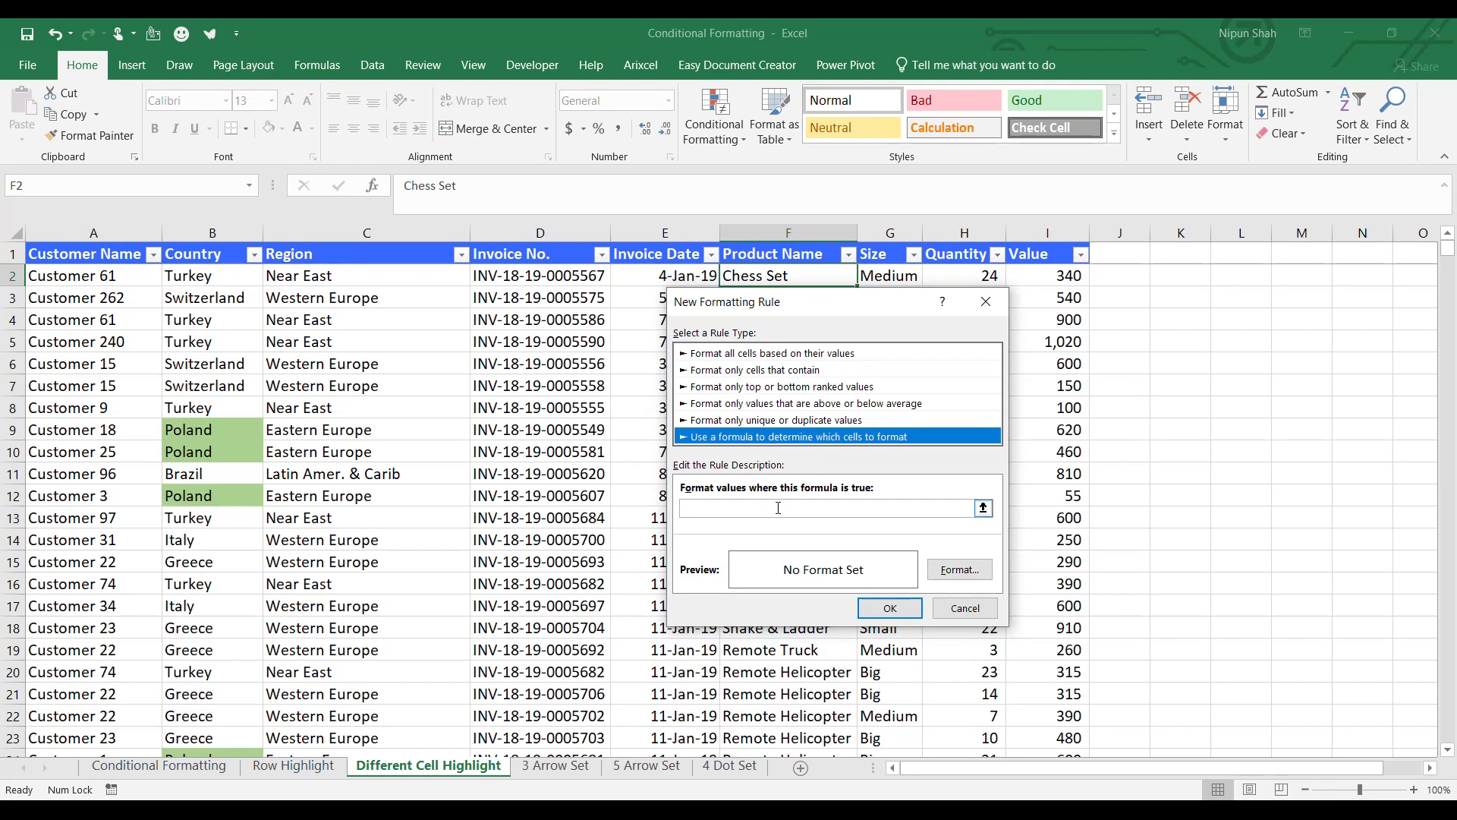
drag(783, 316, 1108, 391)
Step: Set the rule's condition to =G2="Big", using a fully relative reference to the Size cell
click(890, 278)
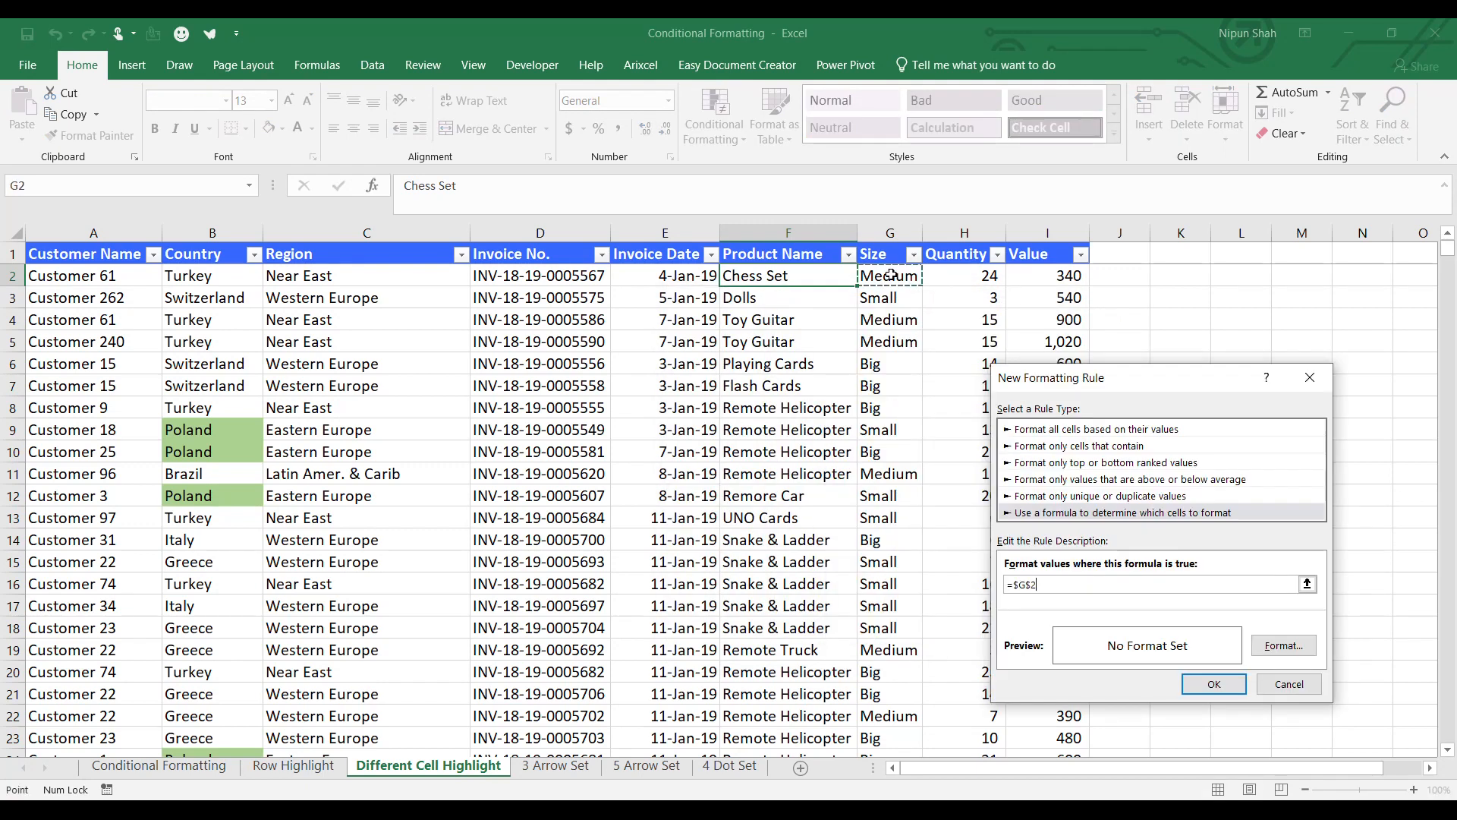
key(F4)
key(F4)
key(F4)
text(="Big)
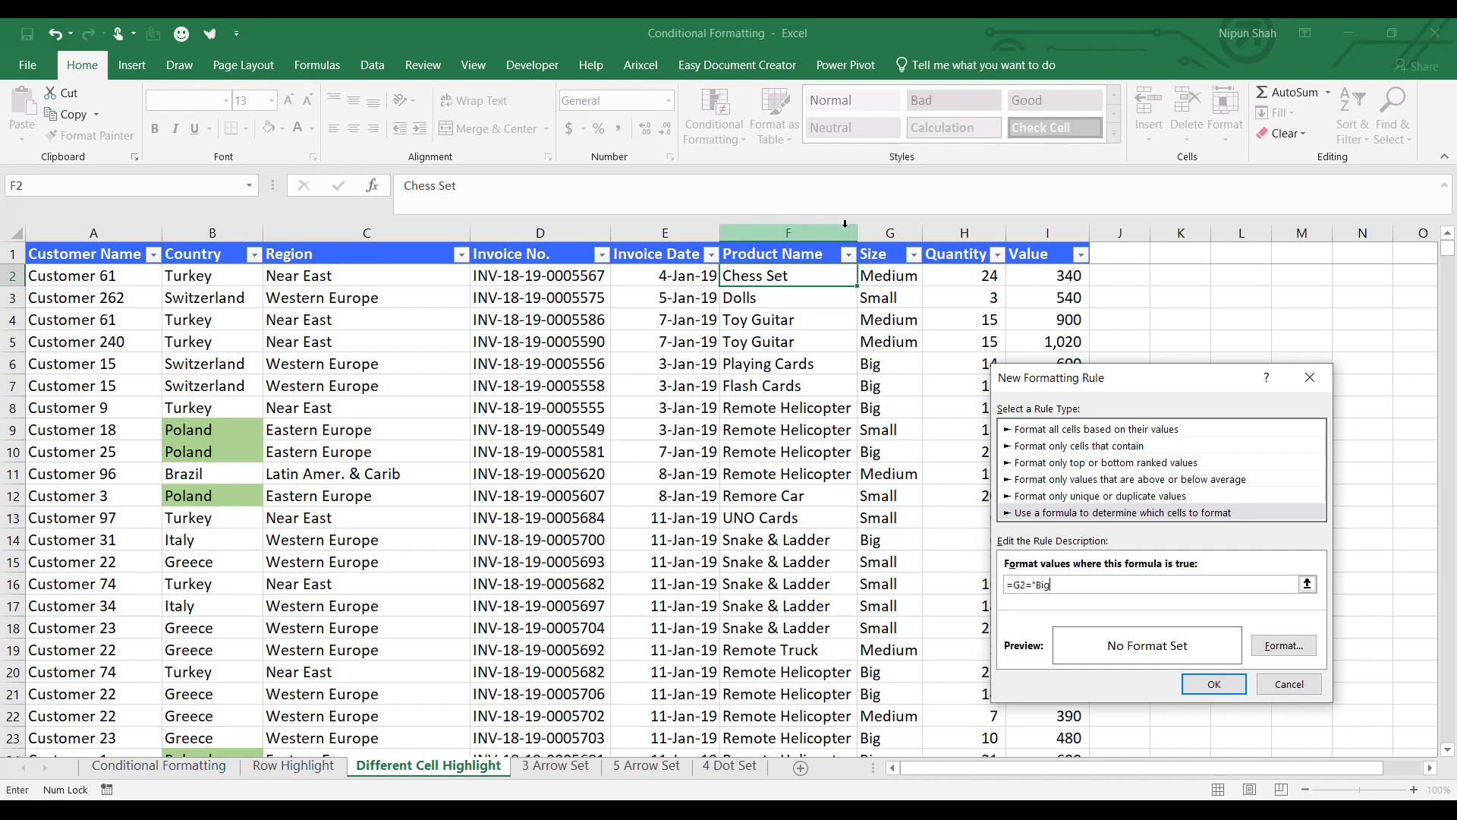
text(")
Step: Give the Big-size rule a light orange fill and apply it to F2
click(1283, 646)
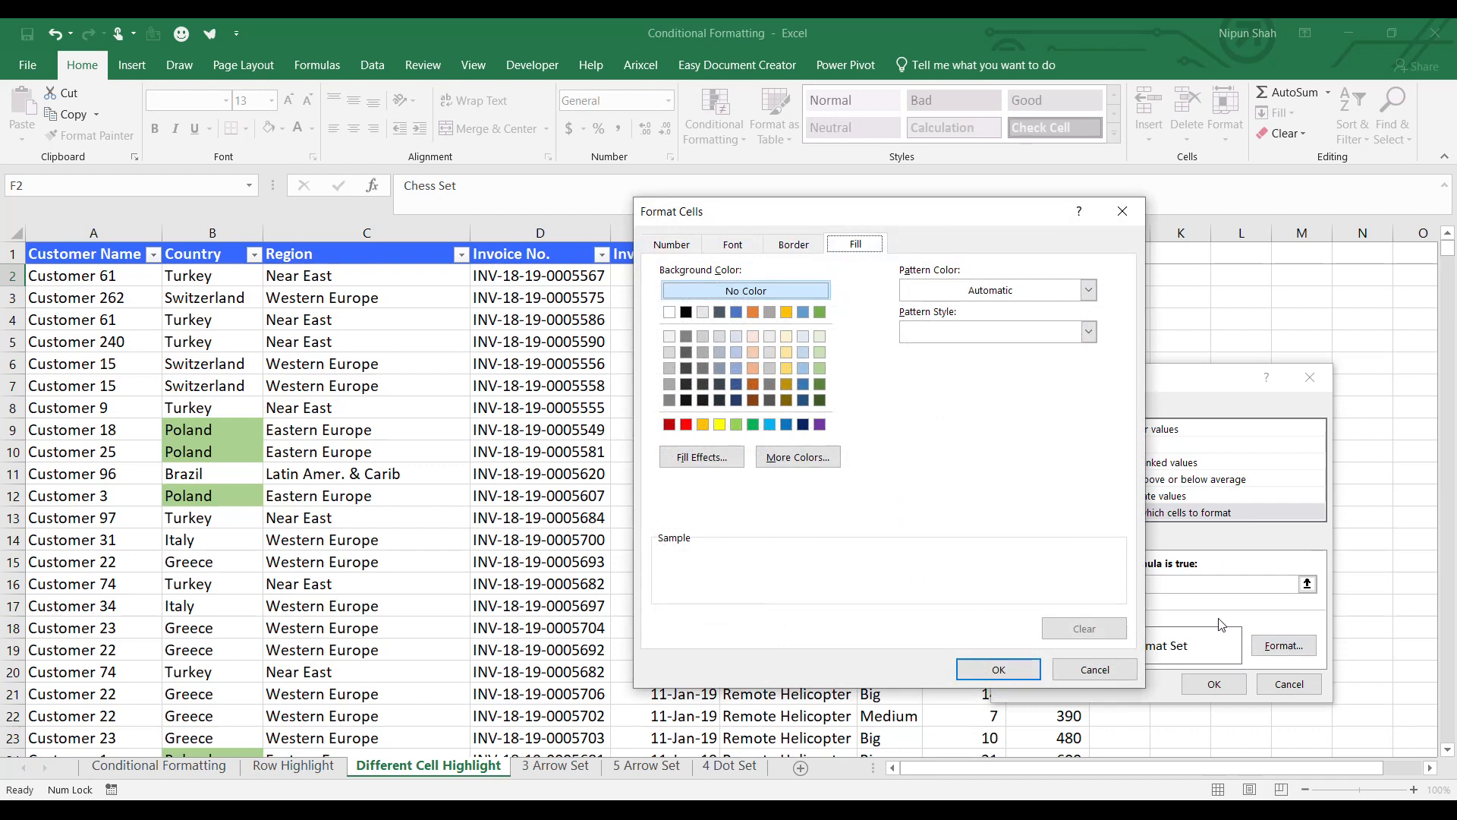
click(752, 352)
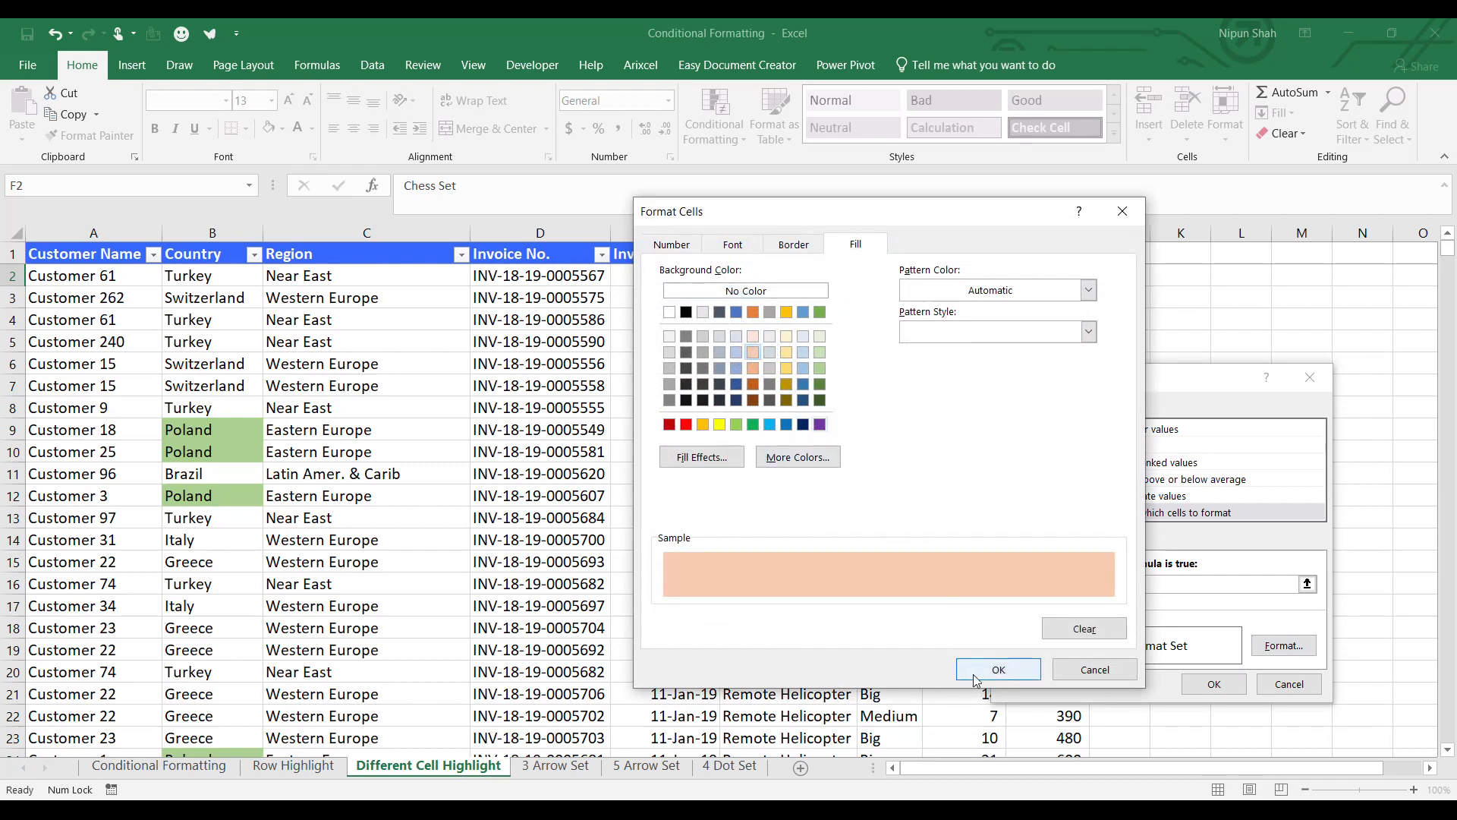
click(999, 670)
click(1199, 685)
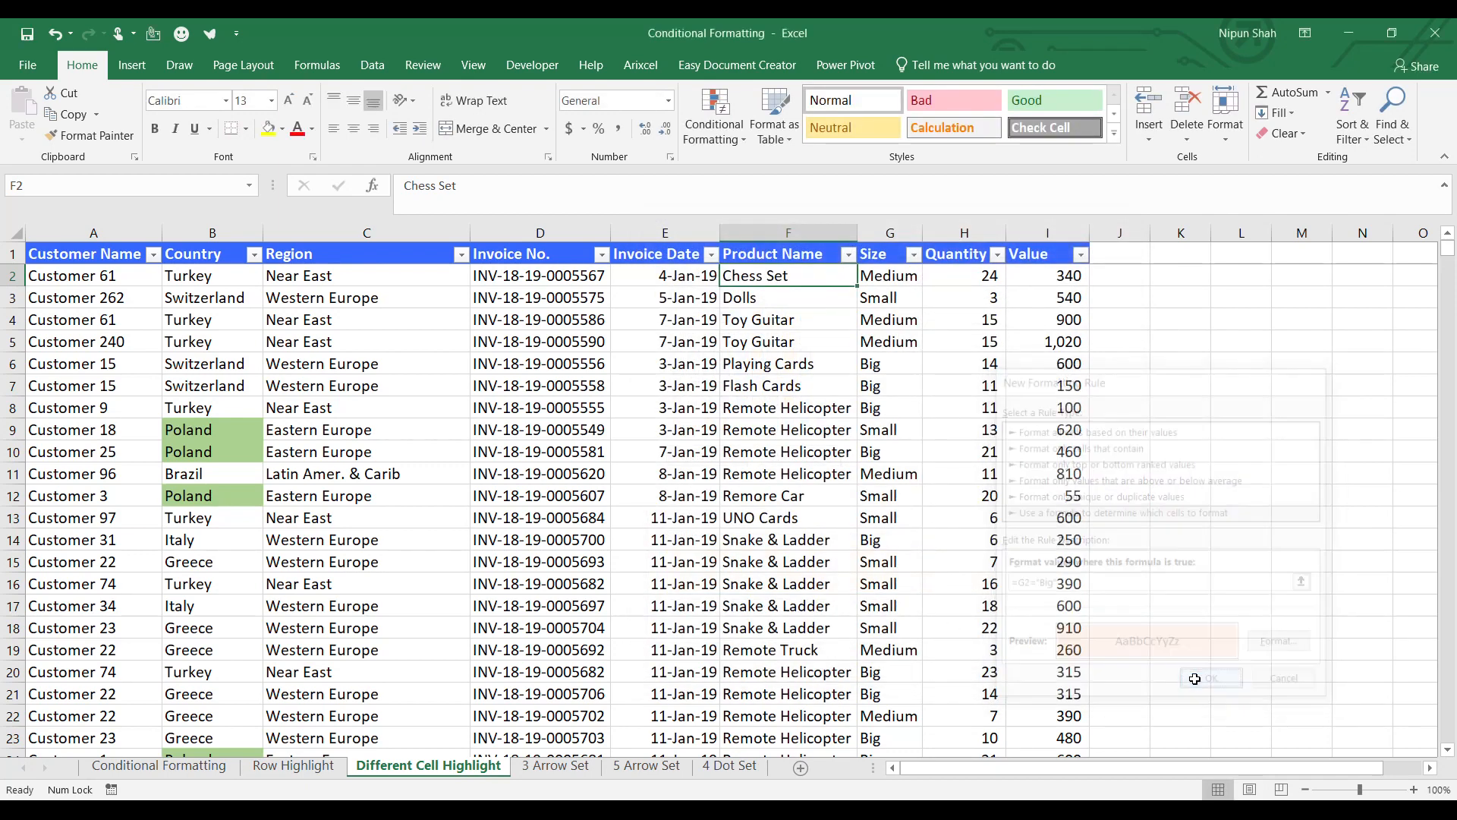
Step: Copy F2 and paste only its formats onto the remaining Product Name cells, F3 to F350
key(ctrl+c)
click(822, 299)
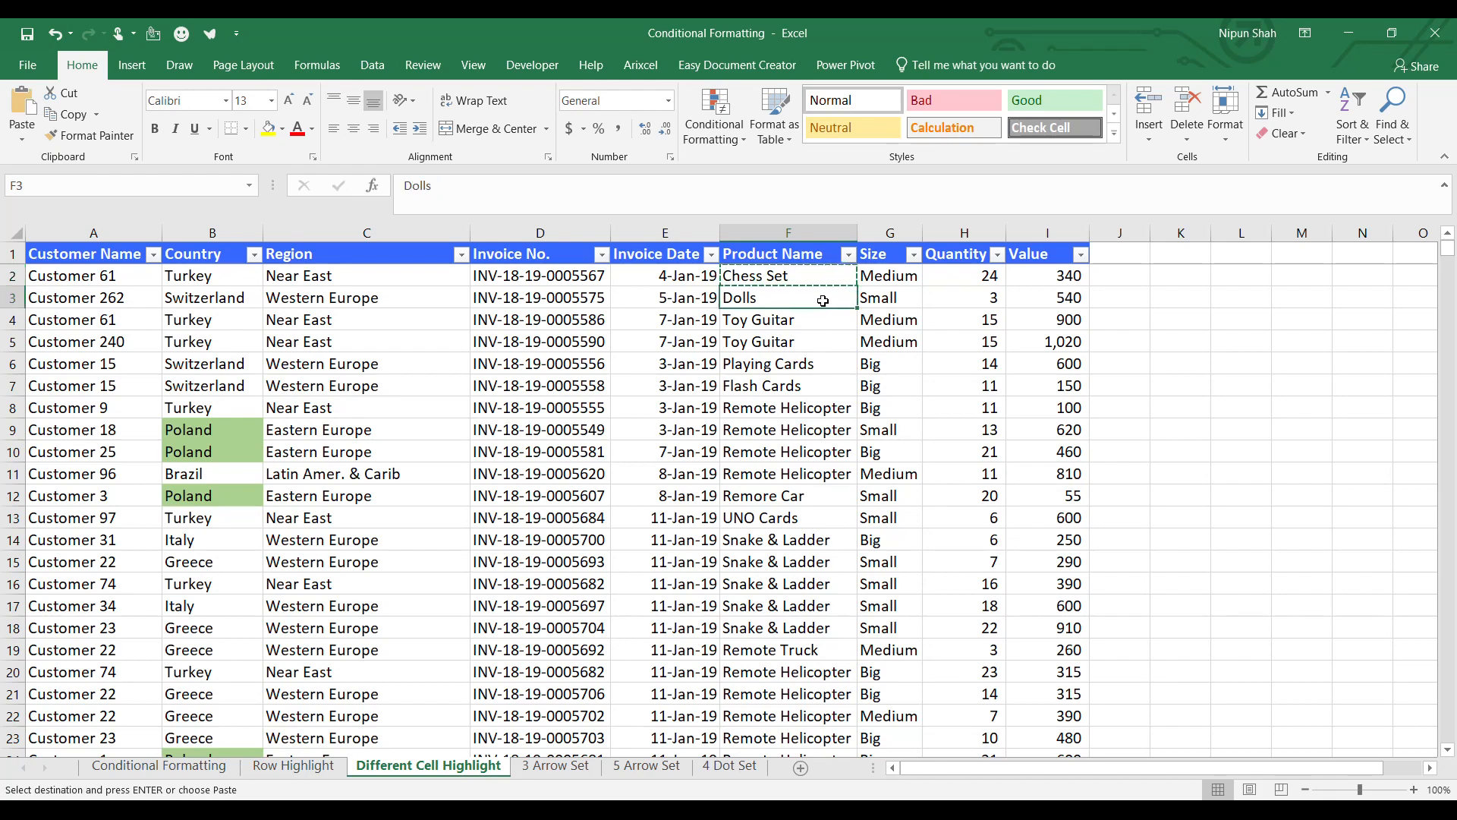
key(ctrl+shift+Down)
right_click(782, 342)
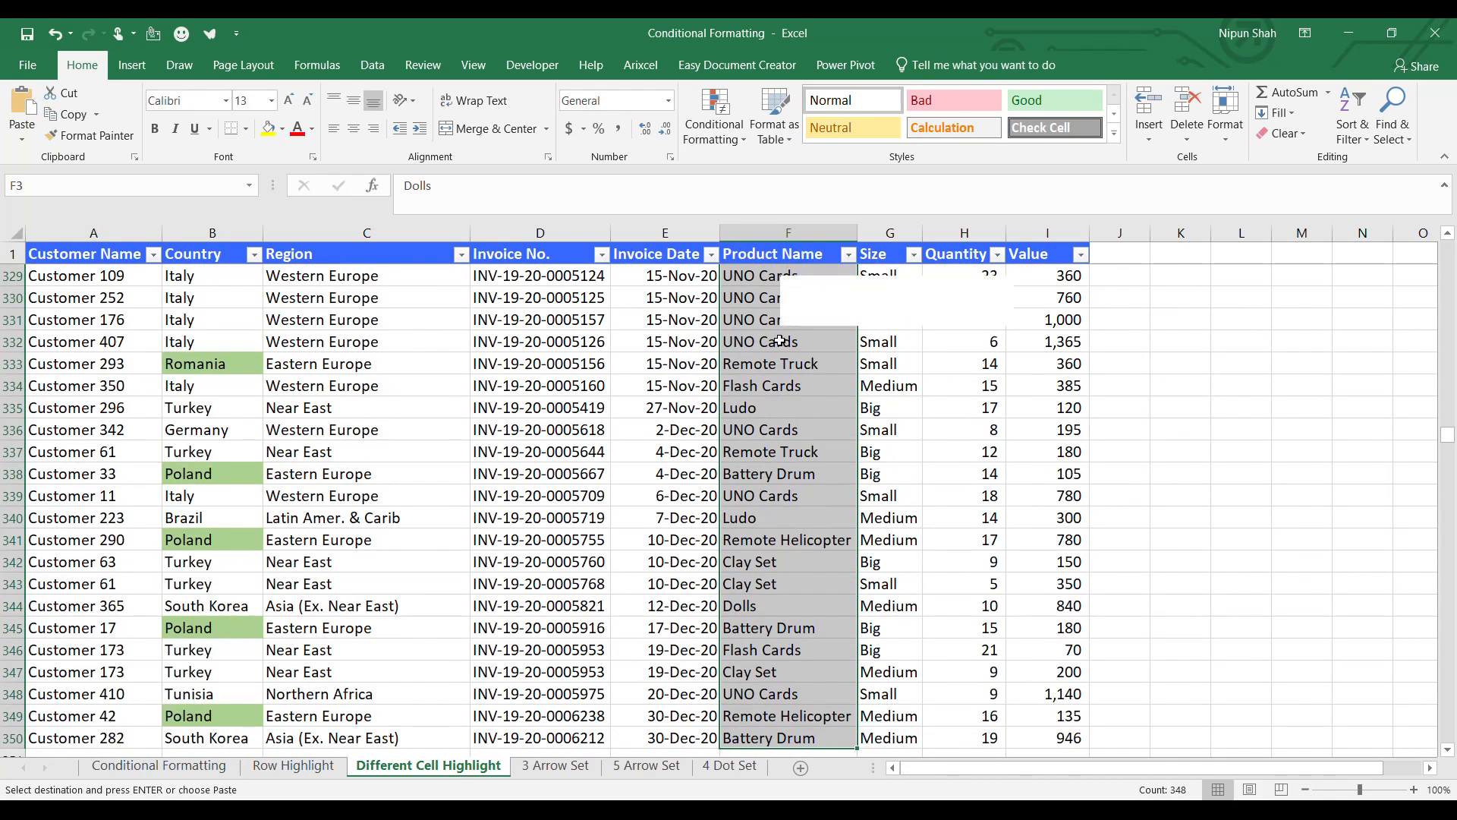
click(845, 447)
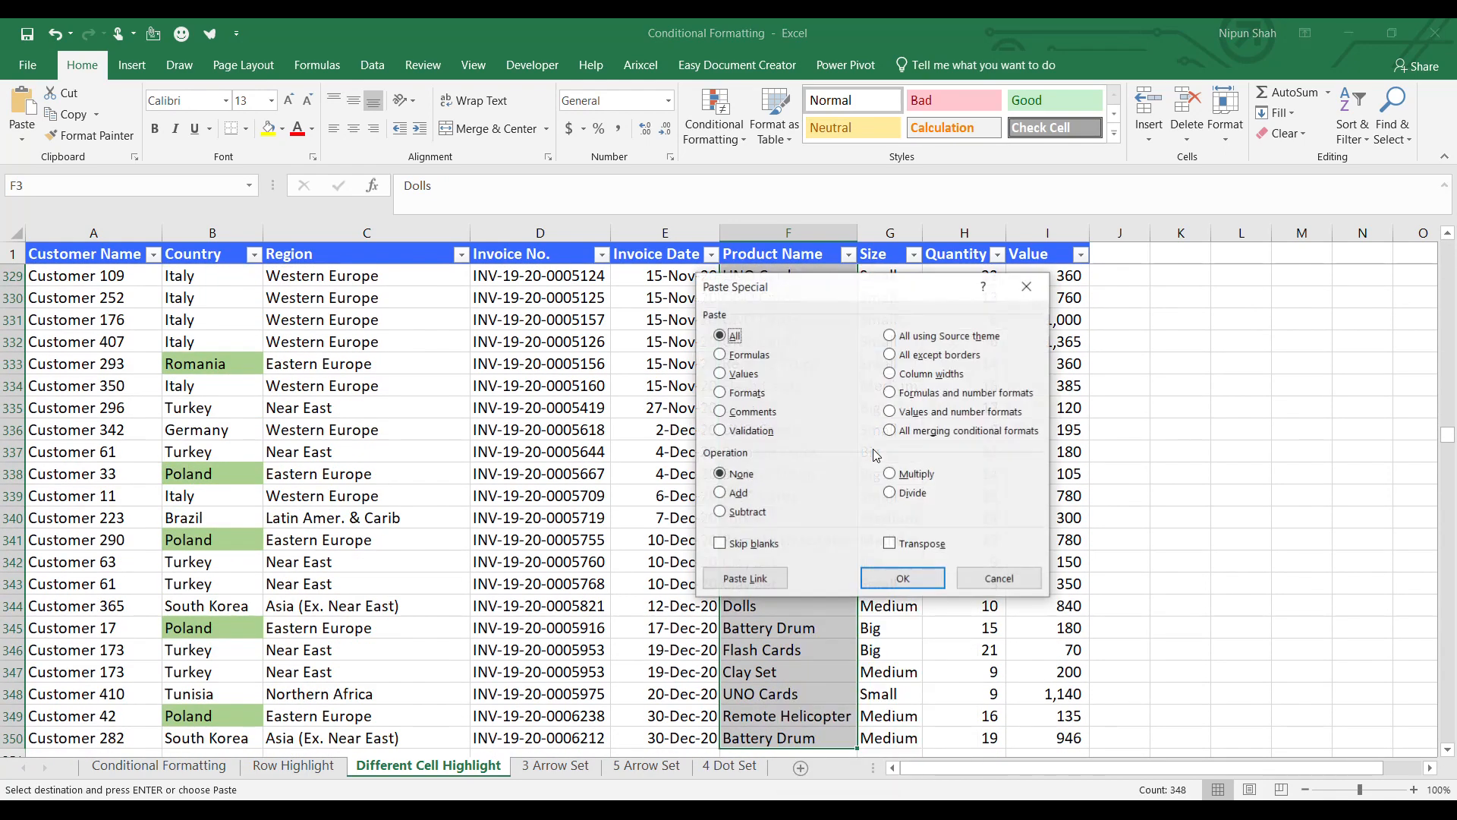
click(721, 392)
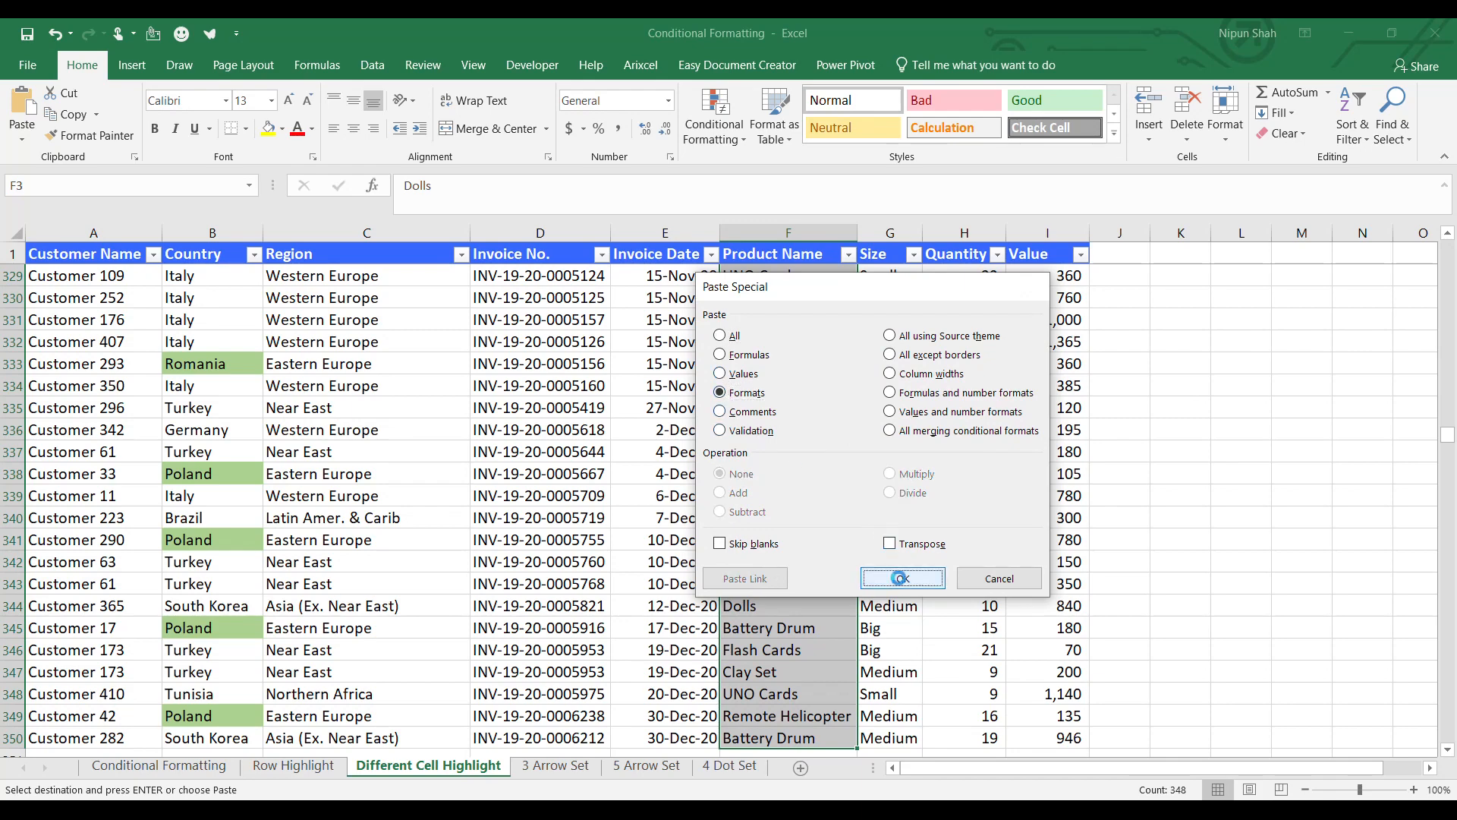
click(902, 579)
key(Down)
key(Down)
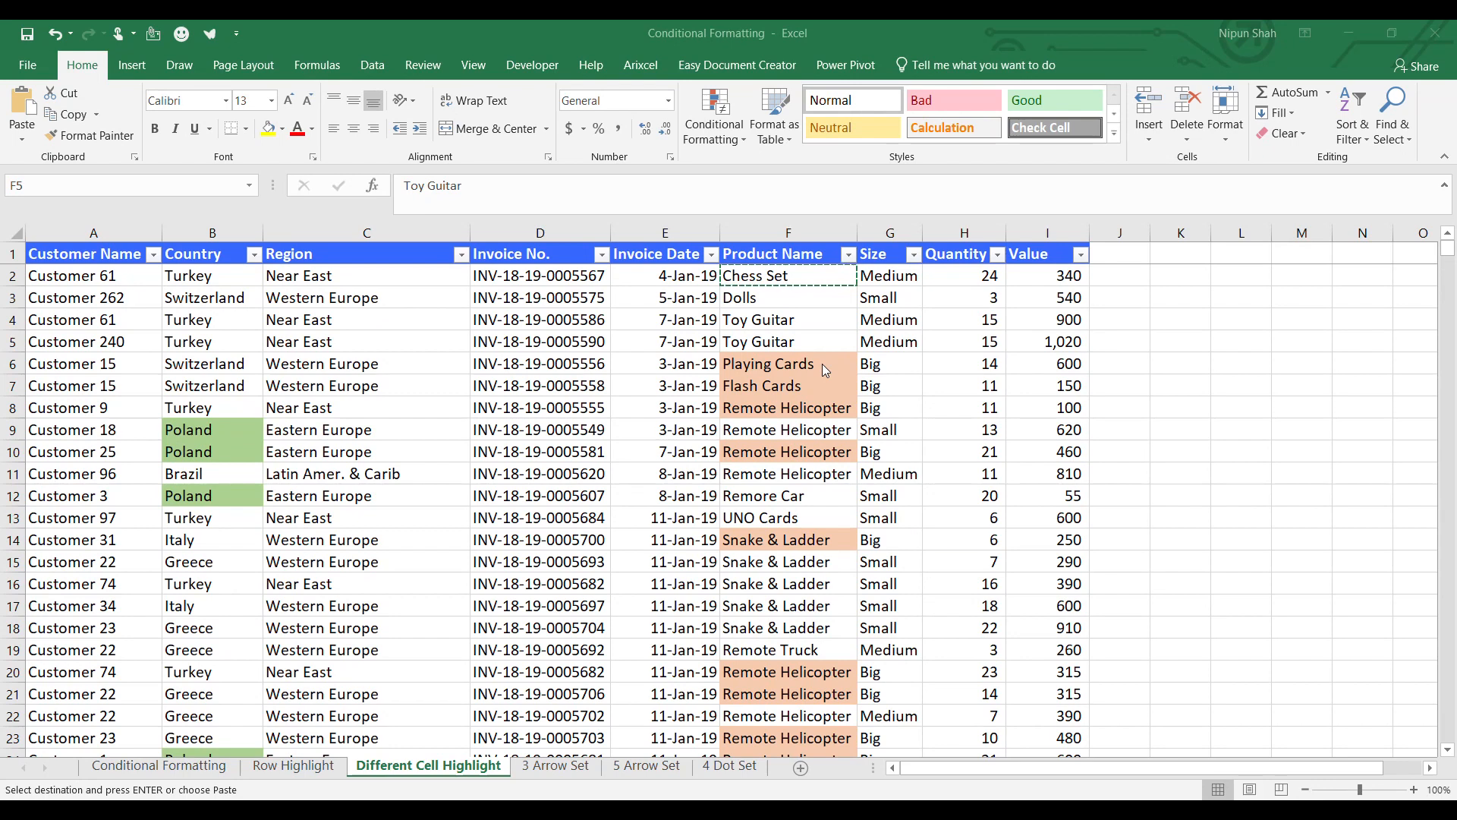
Step: Change the Size of the Toy Guitar record in G4 to Big
click(883, 314)
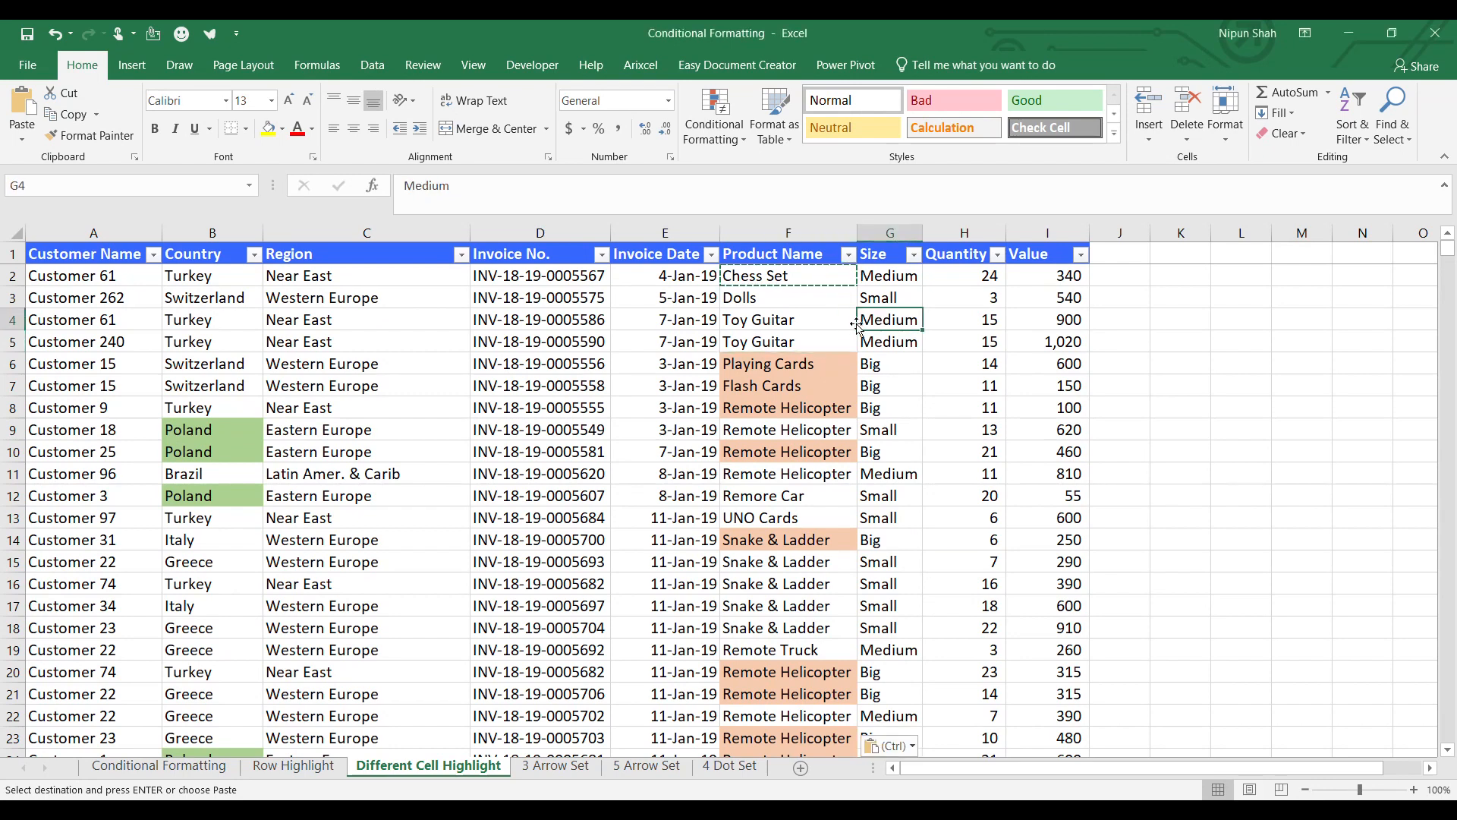
key(alt+Down)
key(Return)
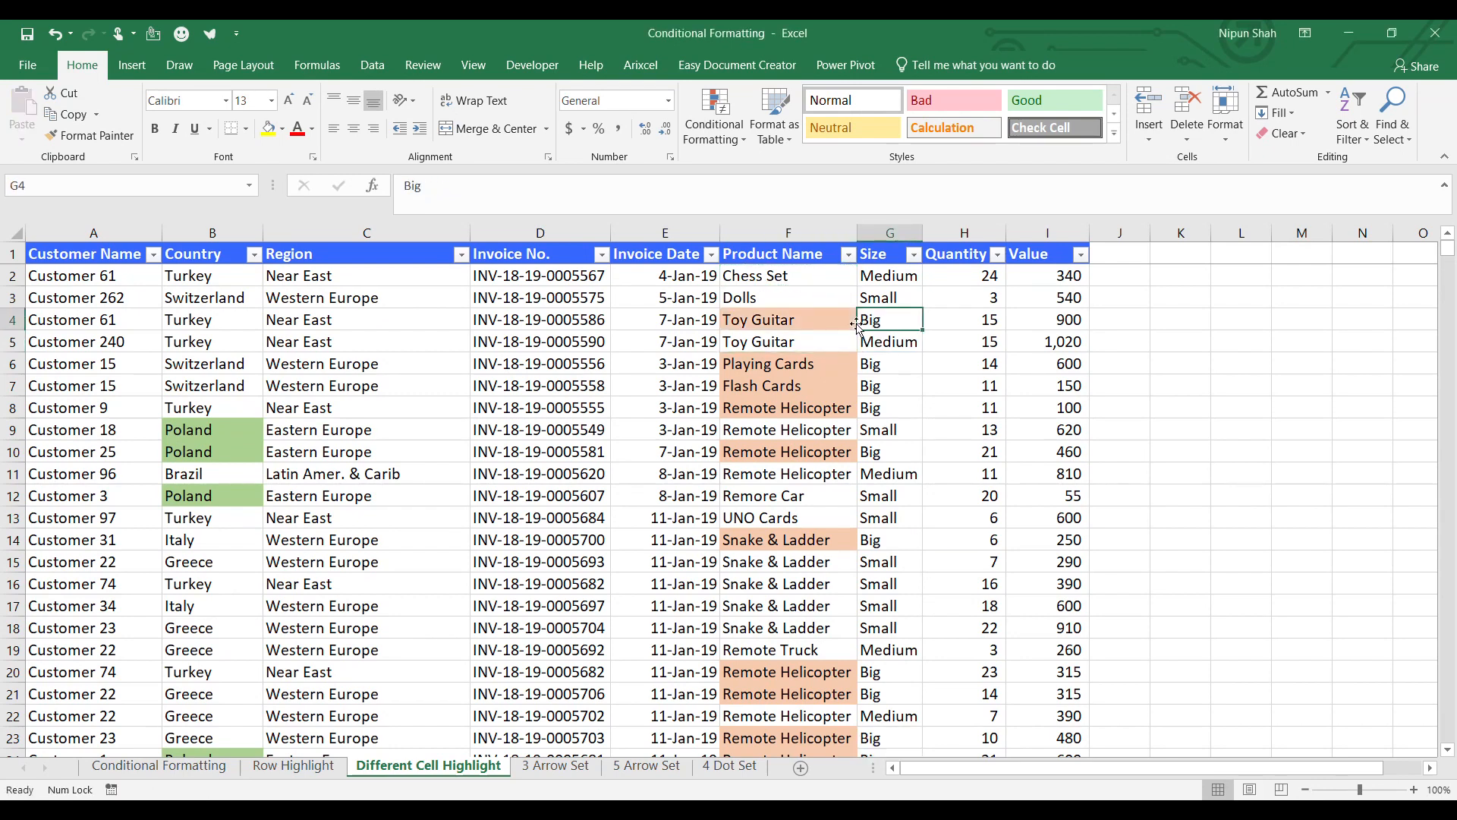
Step: Change the Size of the Flash Cards record in G7 to Medium
click(873, 387)
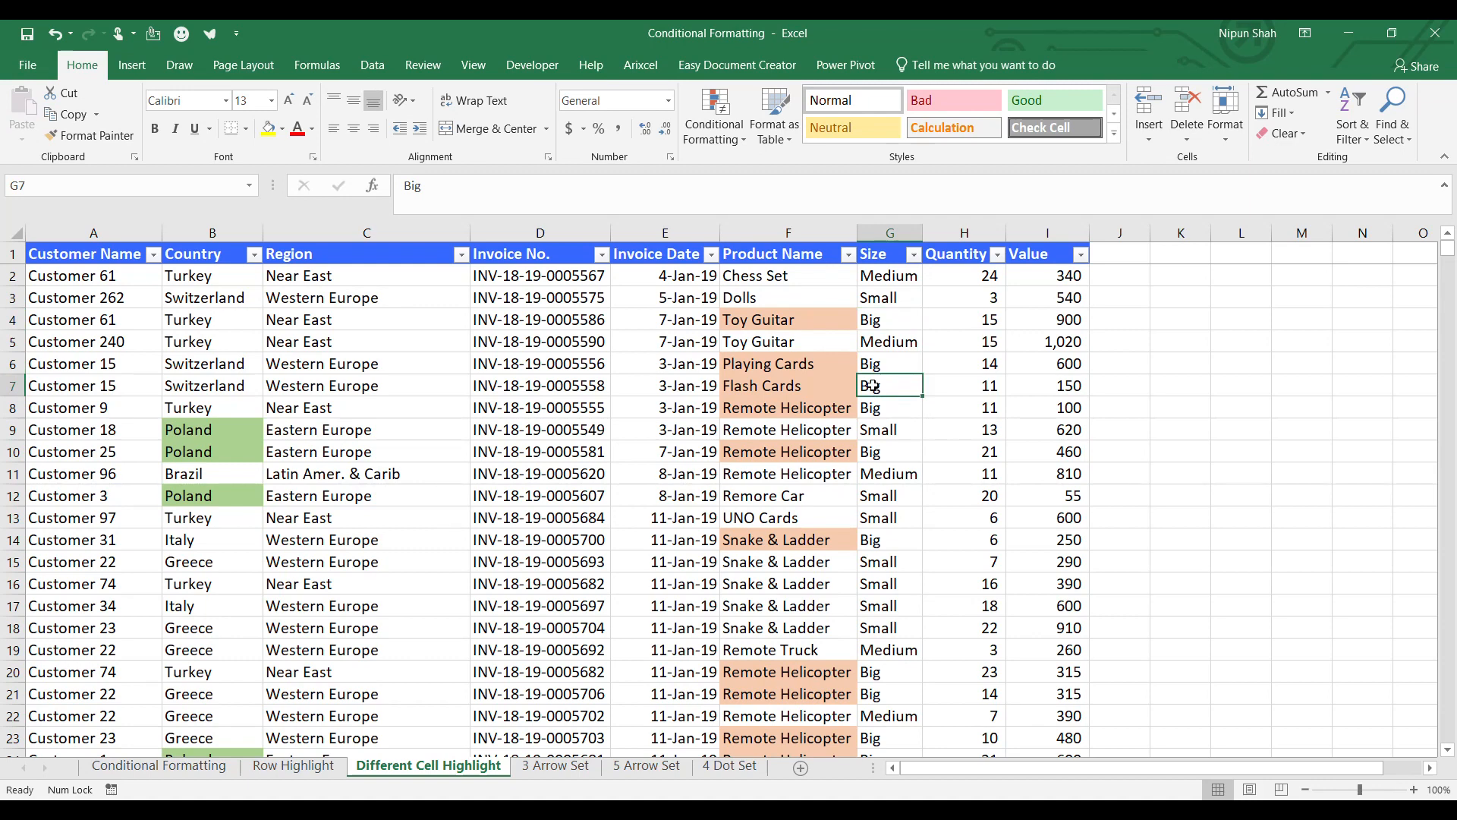
key(alt+Down)
key(Down)
key(Down)
key(Return)
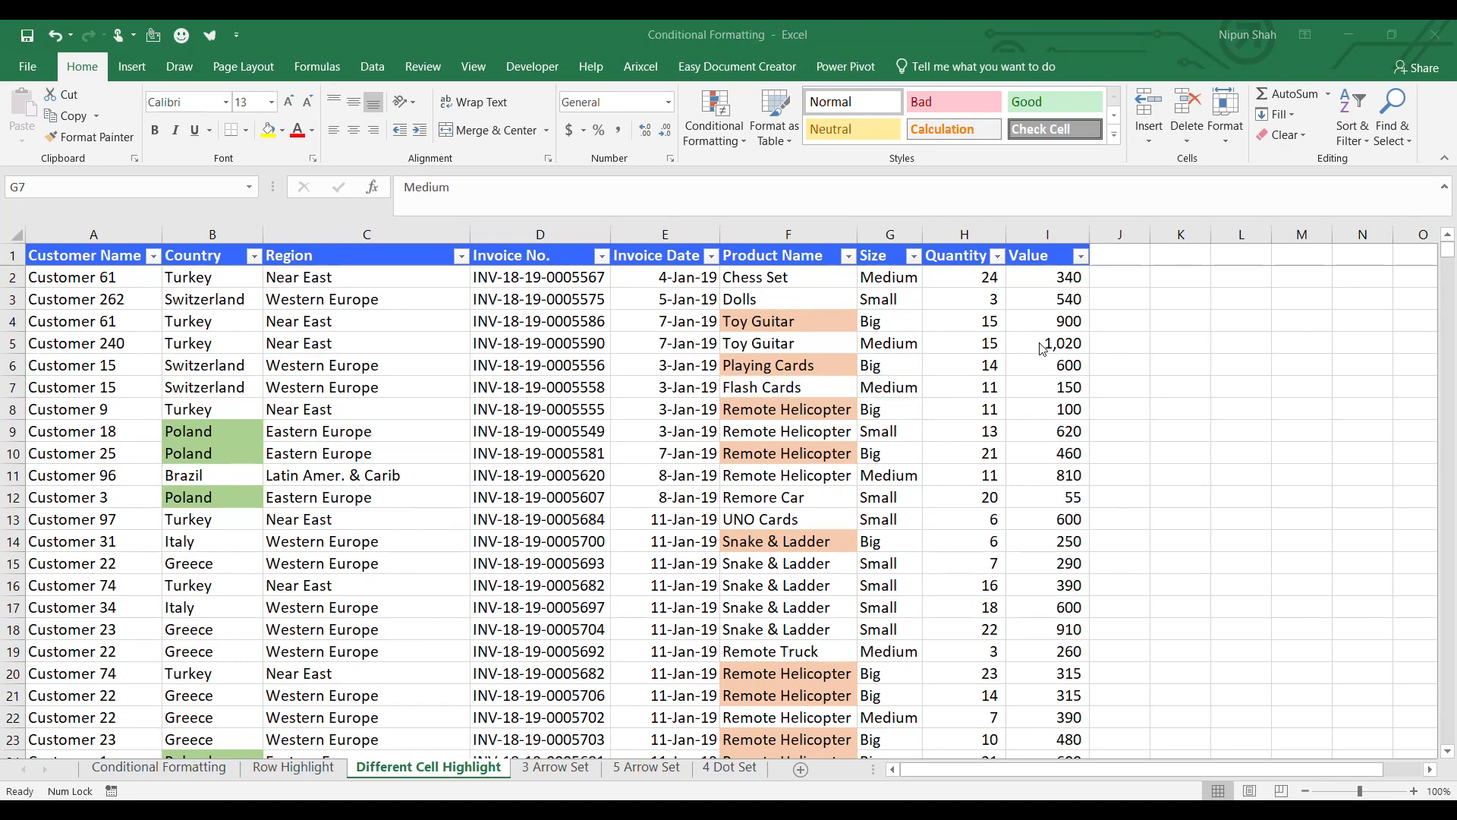
Step: Examine the full record rows and the Value column of the sales table on the Row Highlight sheet
click(1051, 283)
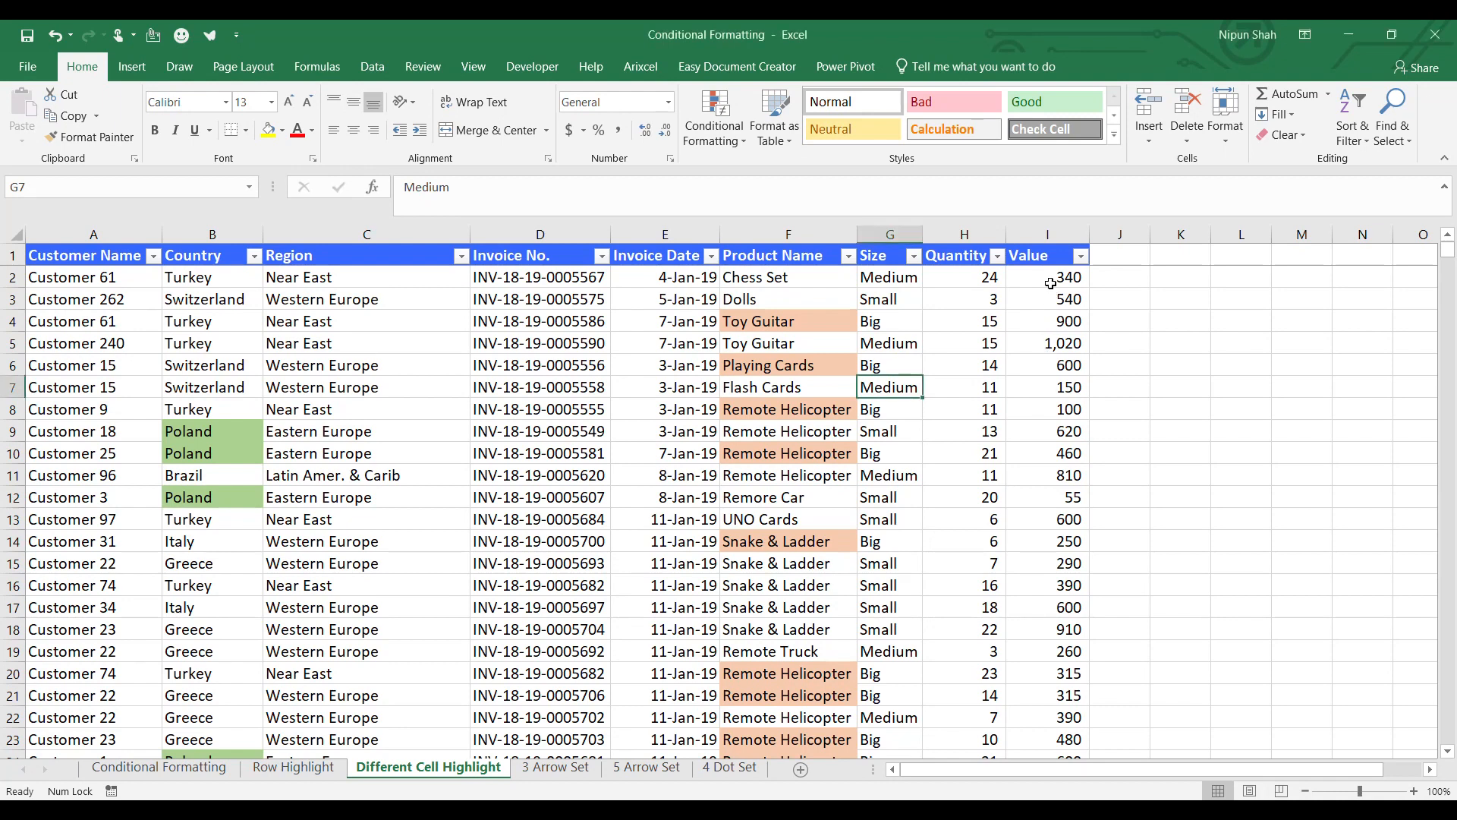
click(1065, 504)
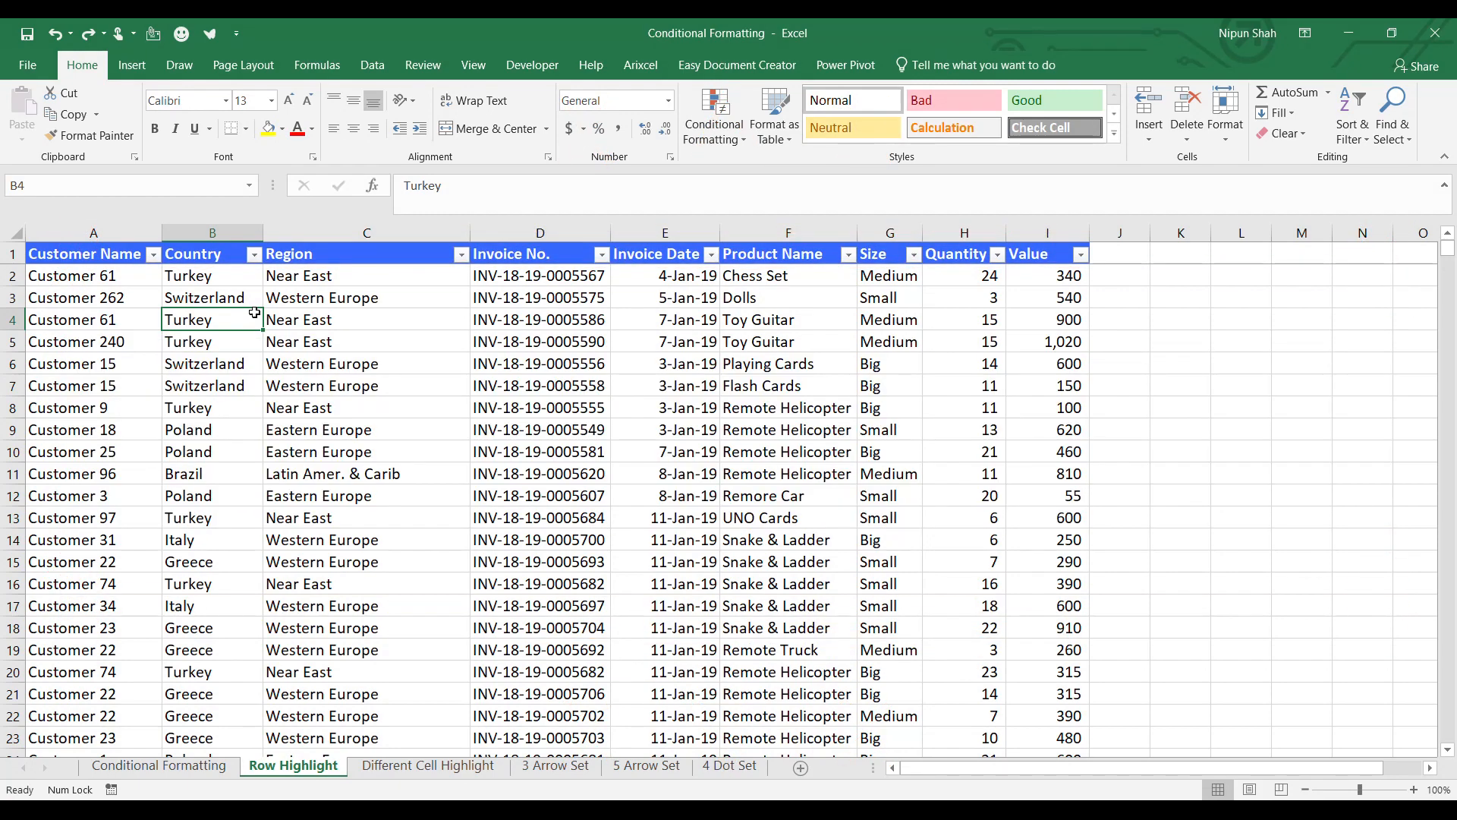
drag(114, 319, 1023, 321)
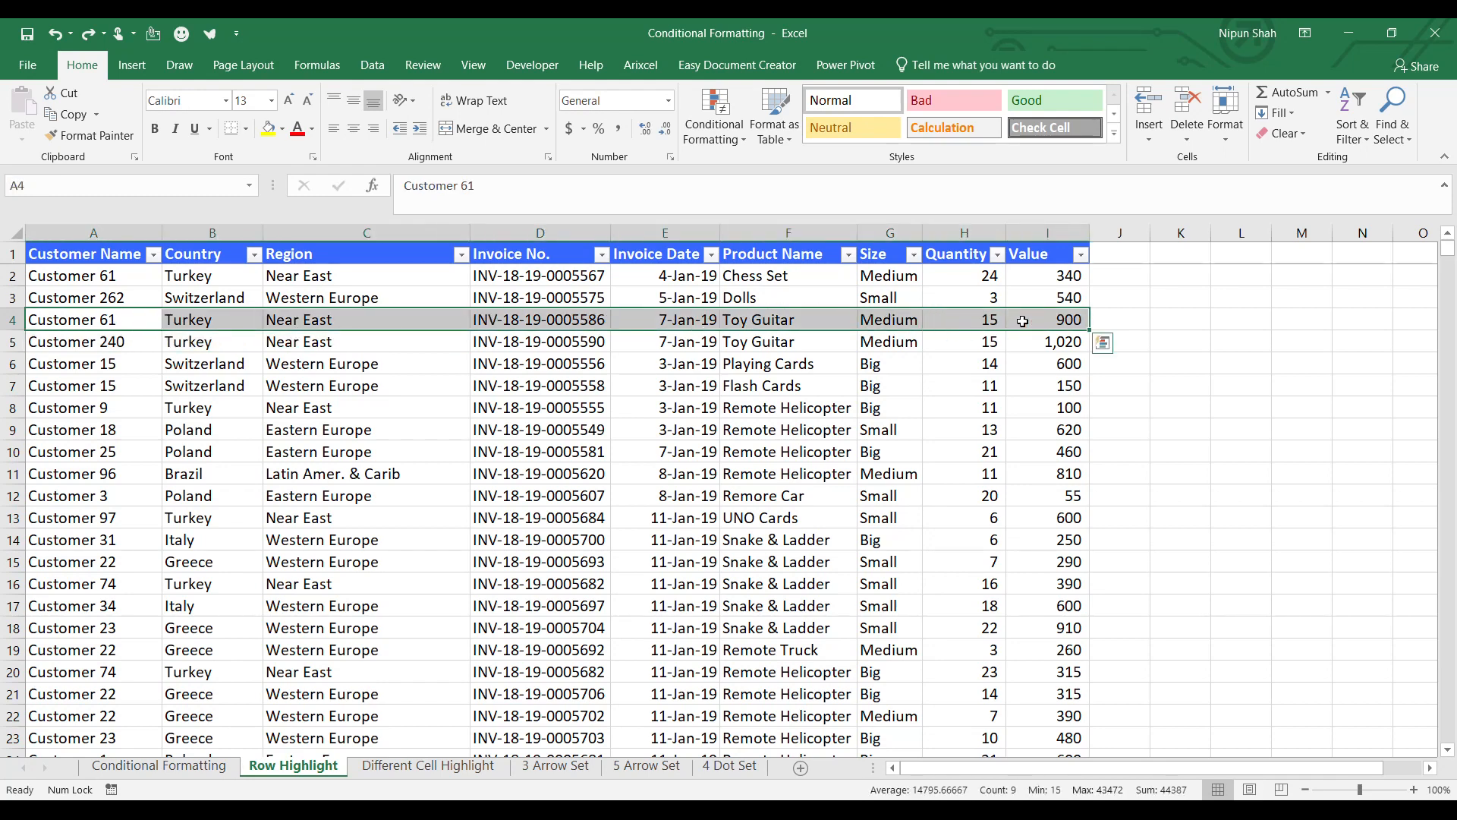
click(979, 298)
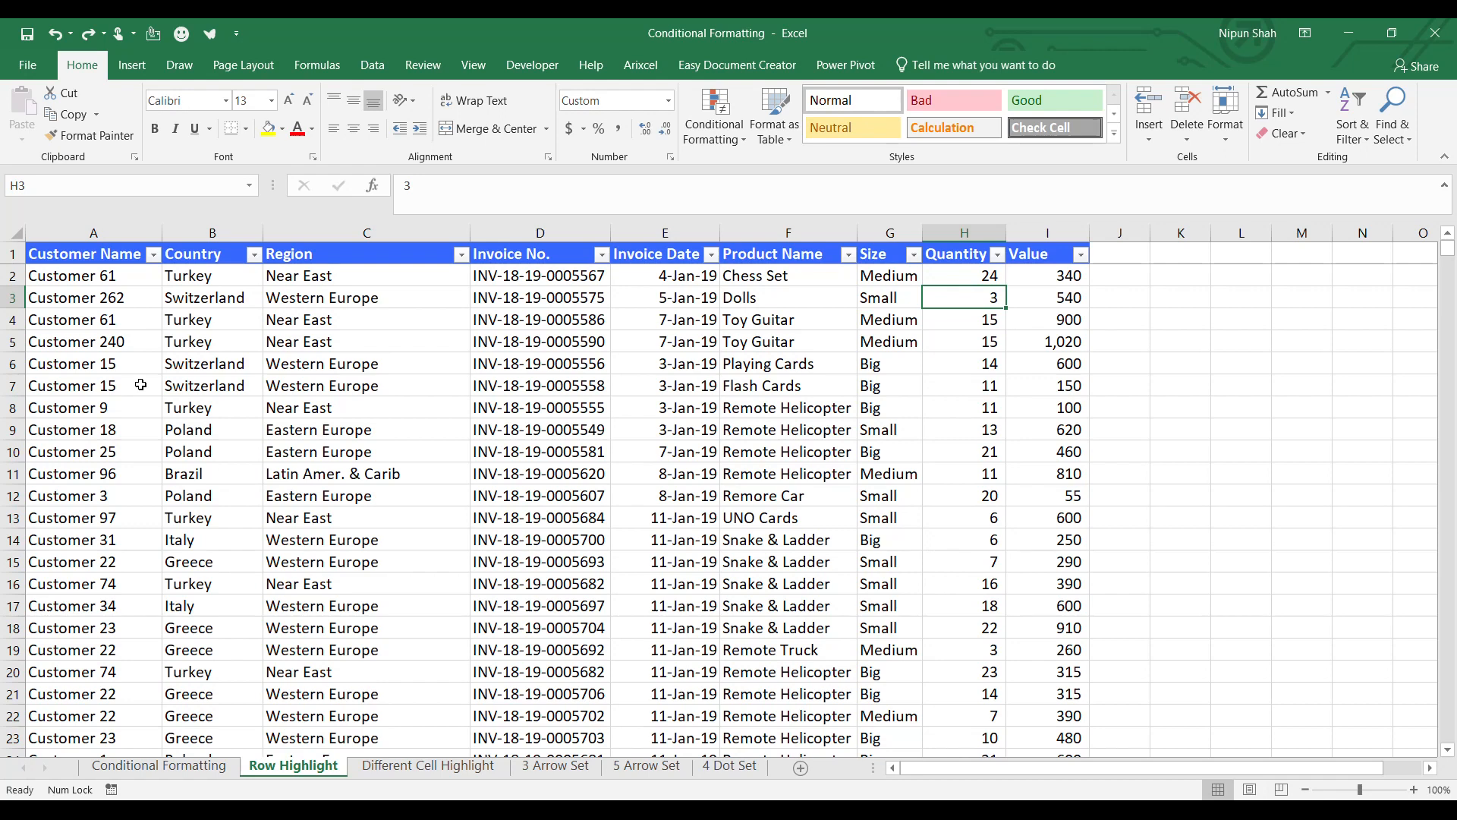
click(110, 279)
drag(1053, 280, 1045, 384)
click(1058, 336)
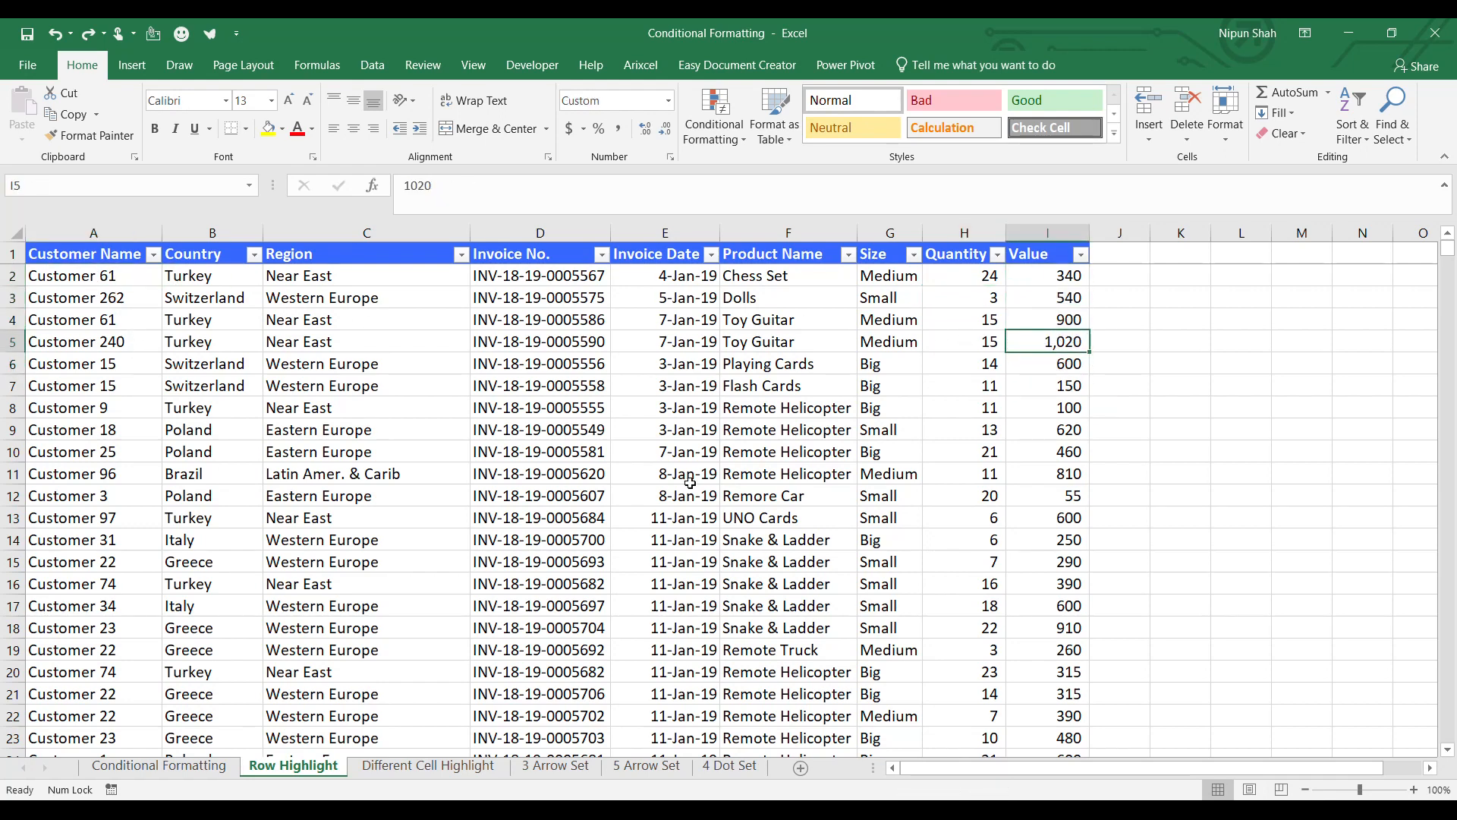
Step: Start a formula-based conditional formatting rule for the first record, A2 to I2, with the condition =$I2>500
drag(107, 278, 1059, 278)
click(727, 144)
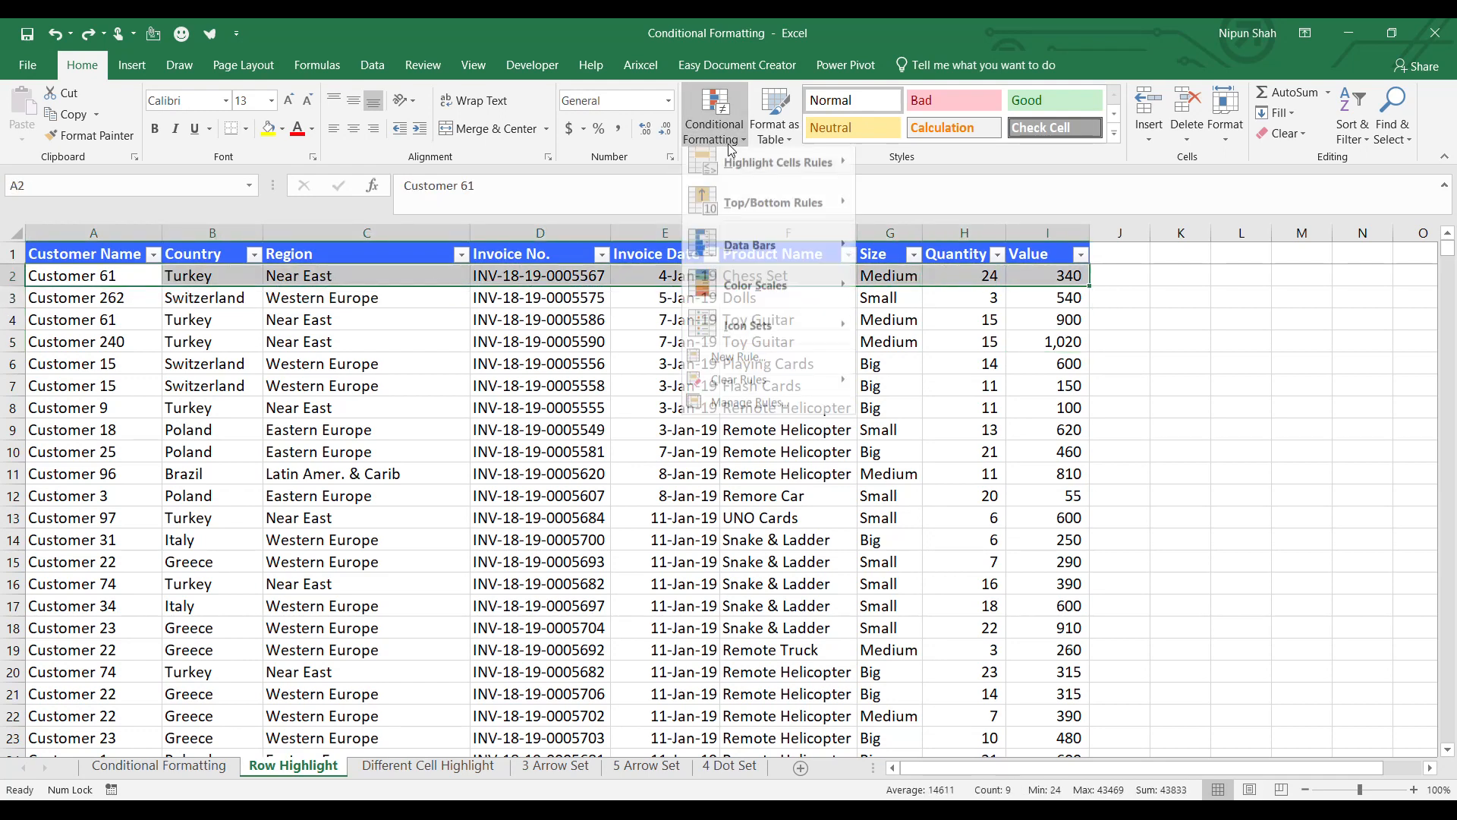
click(766, 363)
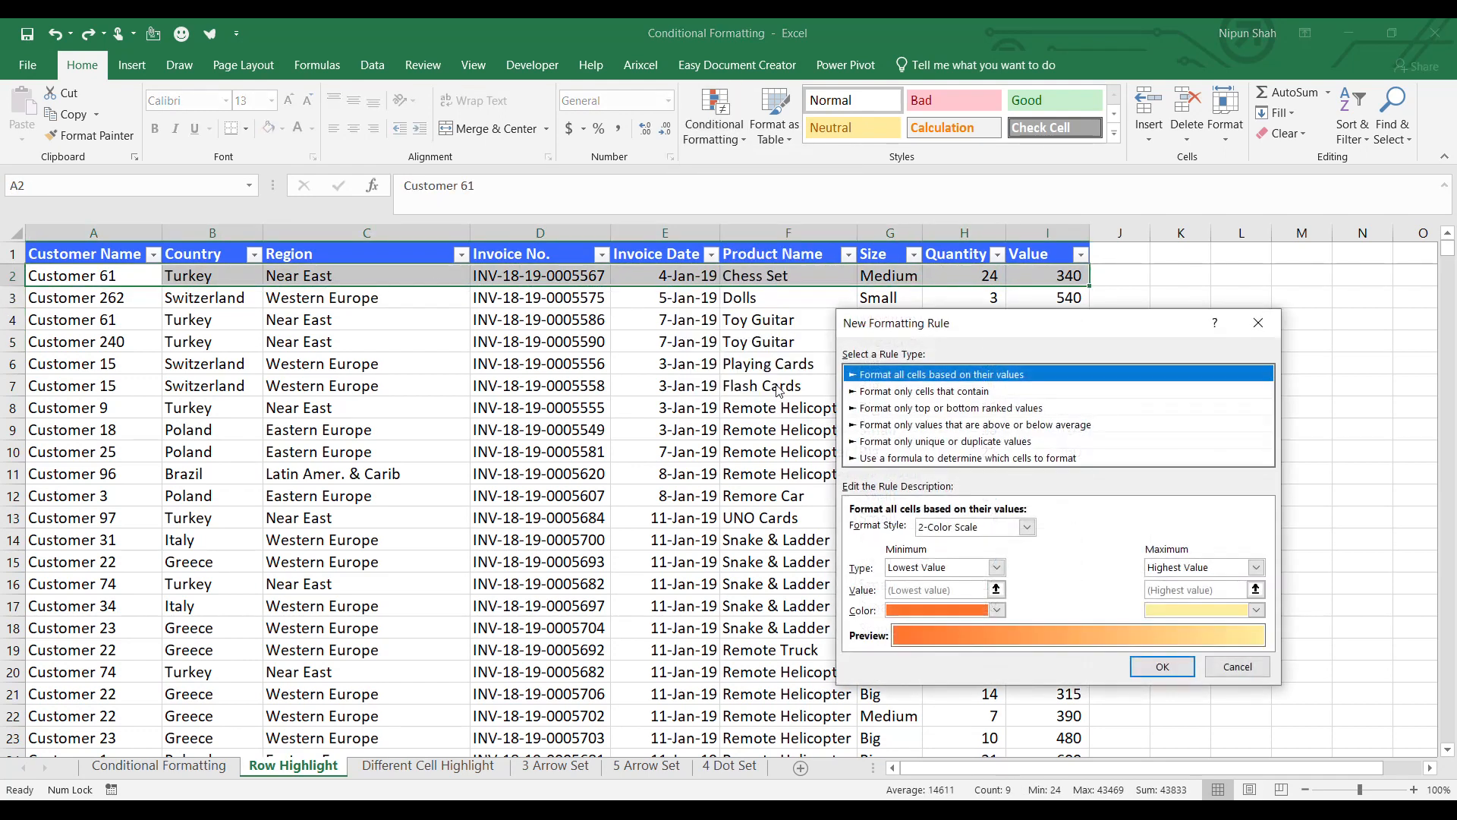
click(922, 458)
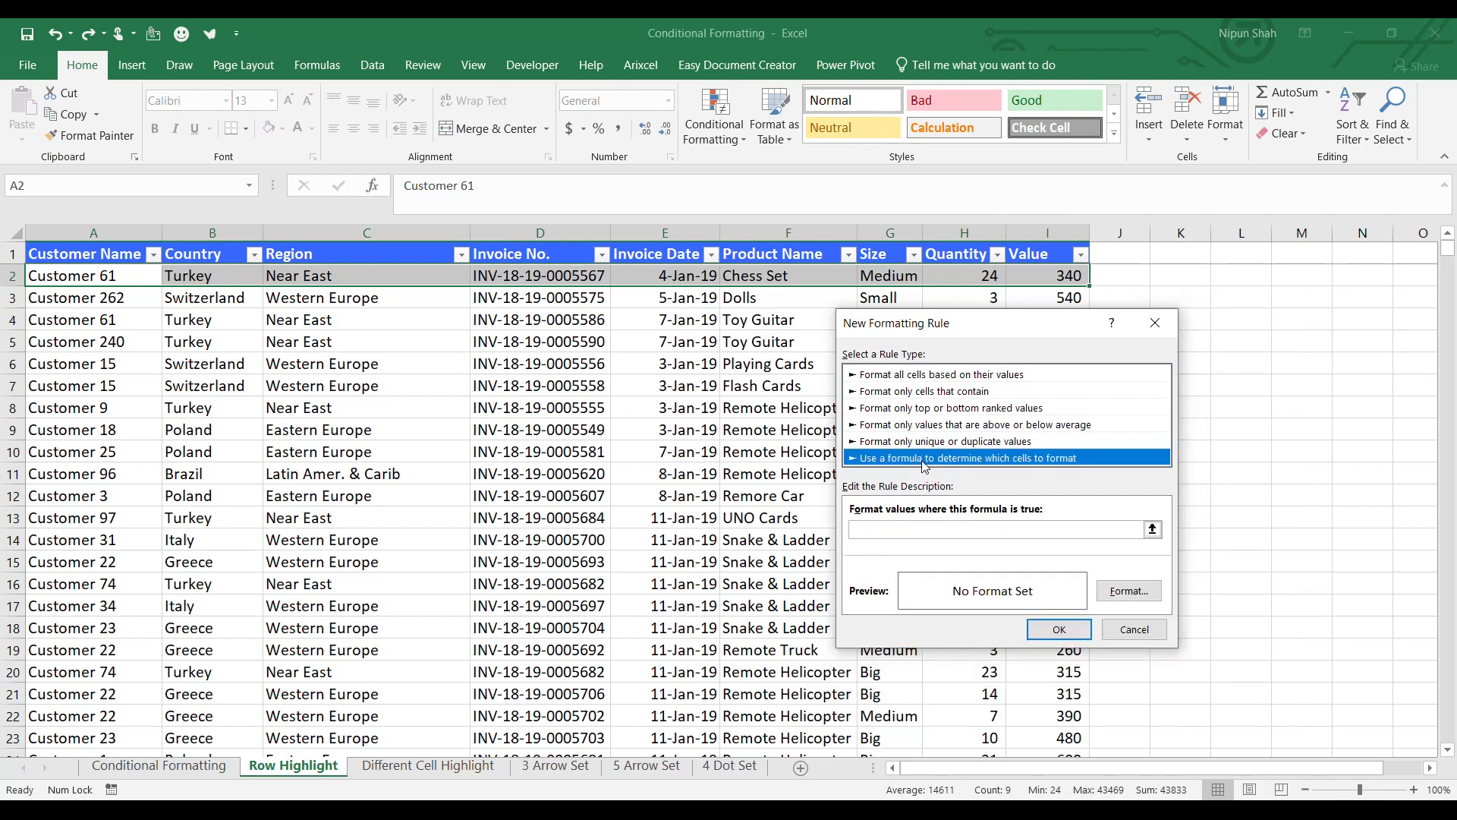
click(920, 527)
click(1027, 276)
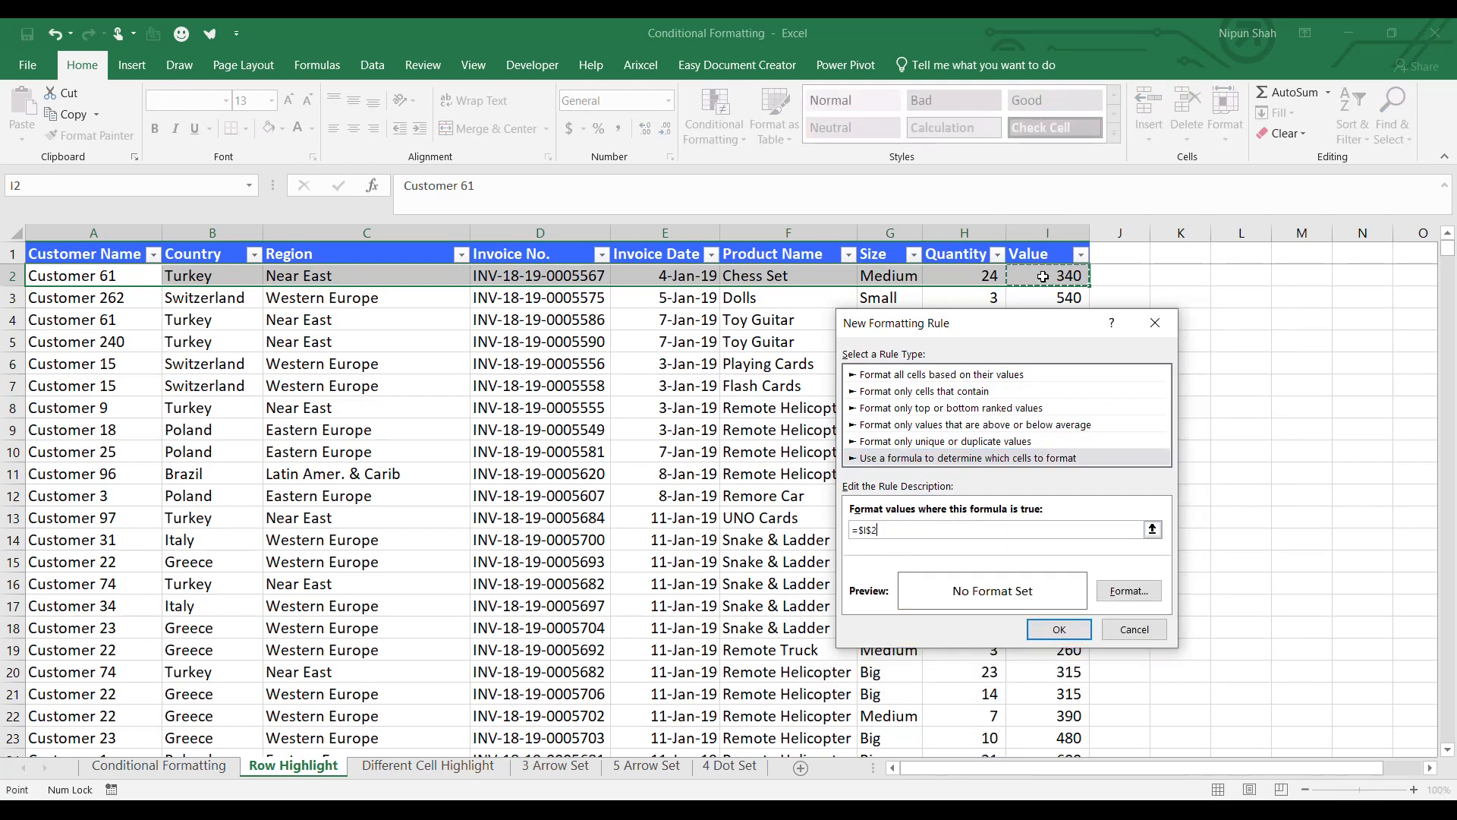
text(>500)
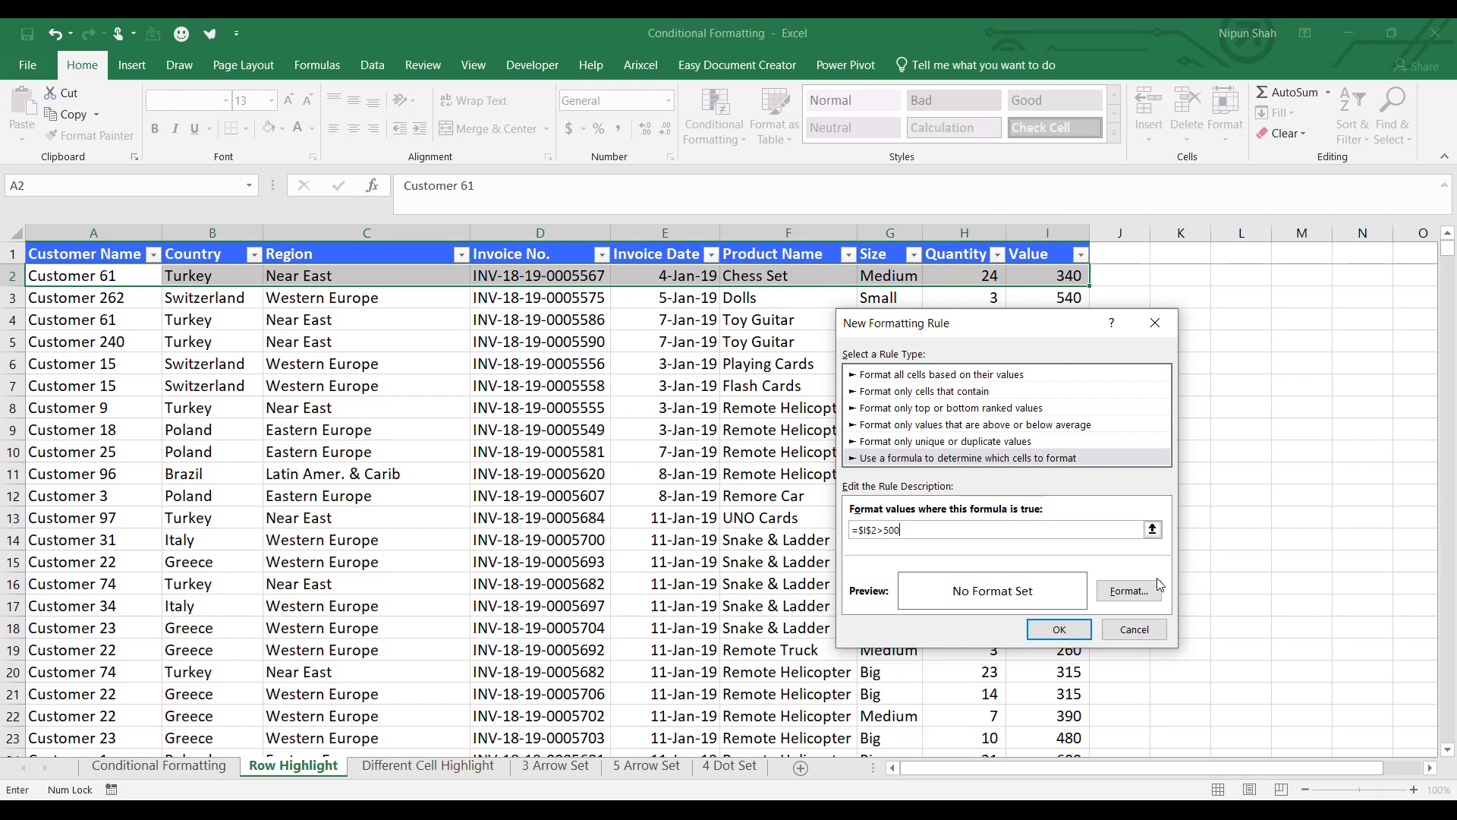
Step: Give the rule a light blue fill, make its row reference relative so the formula reads =$I2>500, and apply it
click(1128, 590)
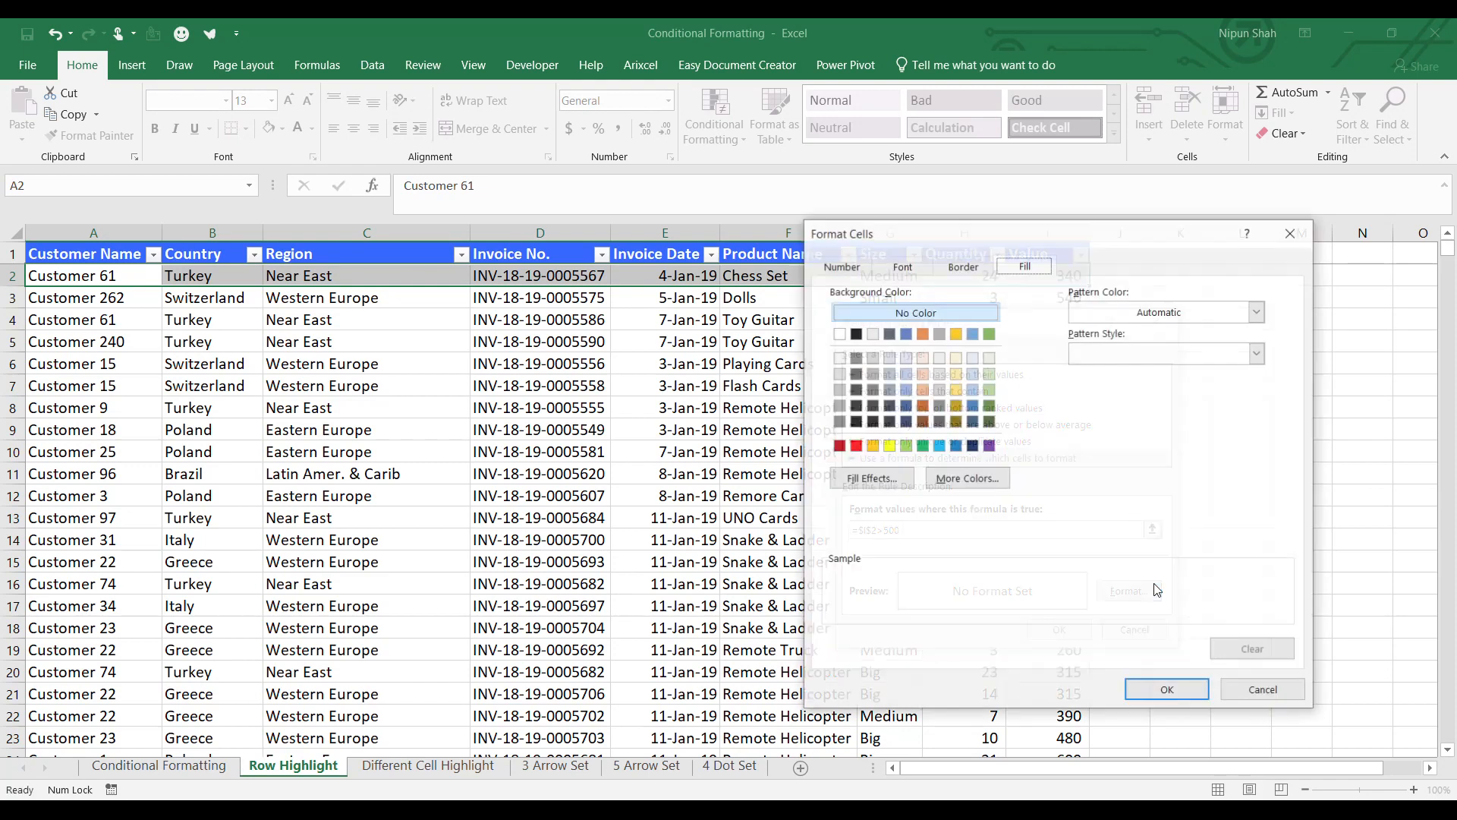
click(905, 373)
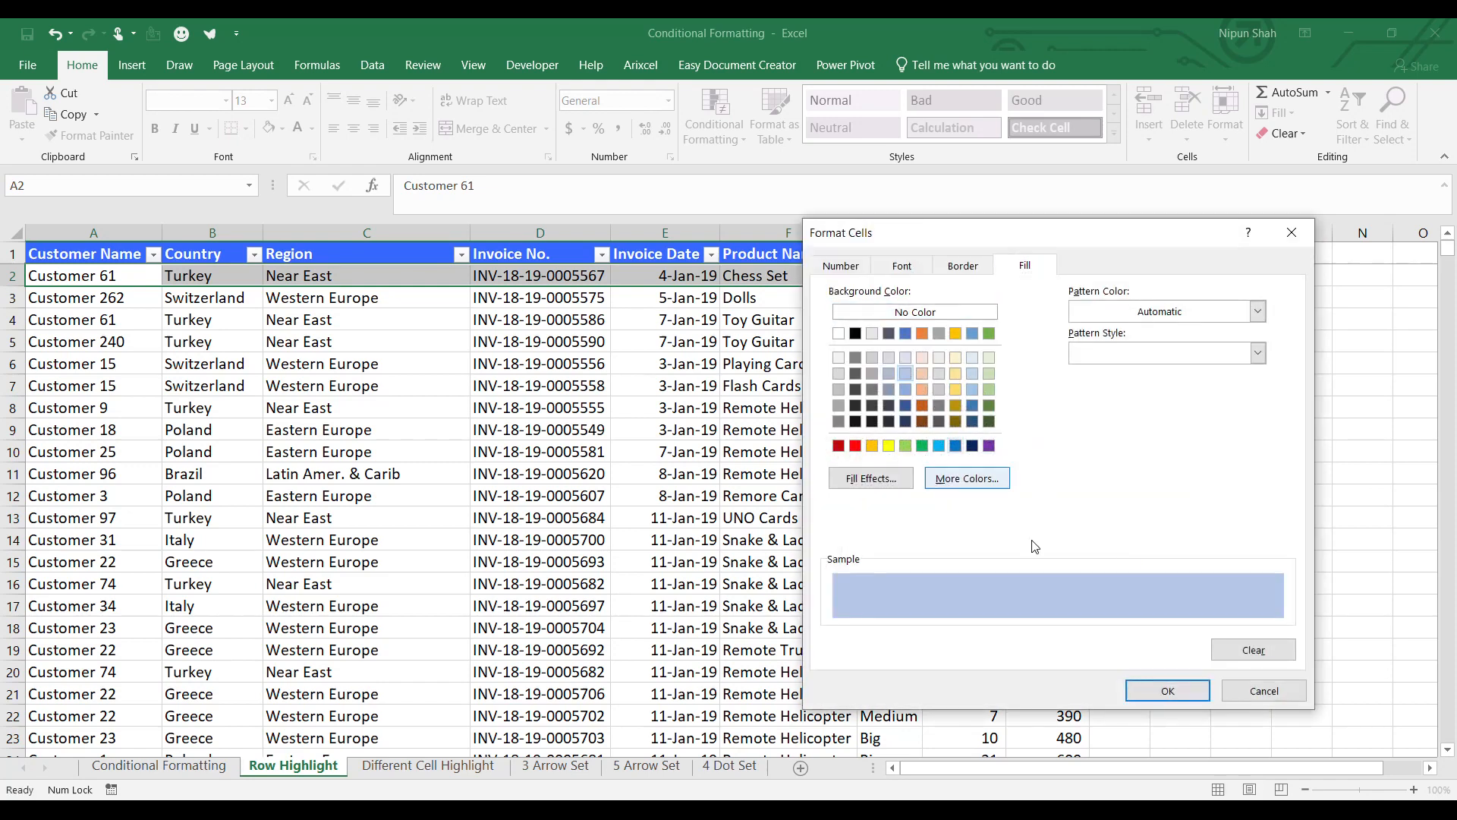
click(1168, 692)
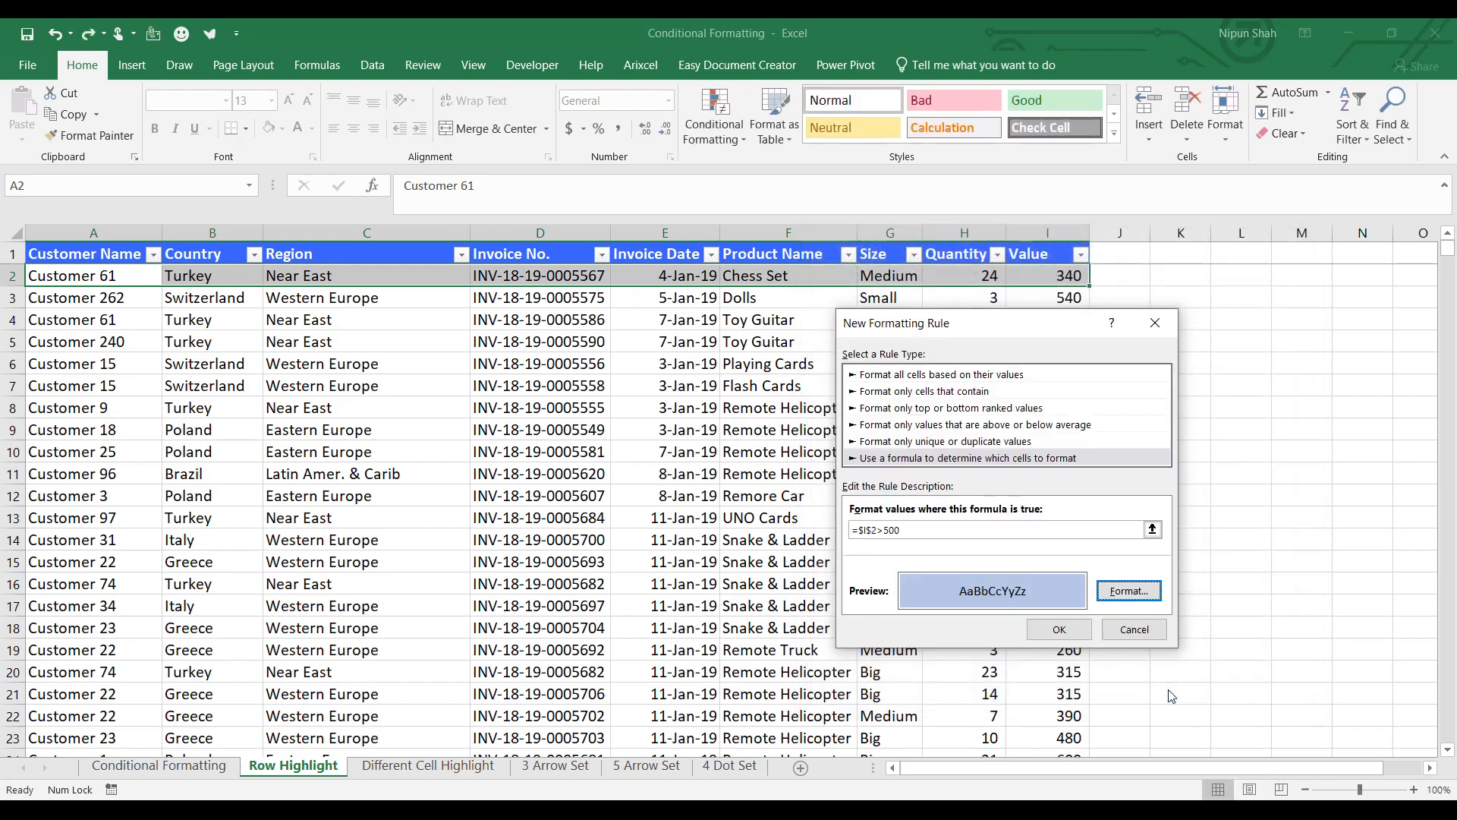
click(873, 530)
key(BackSpace)
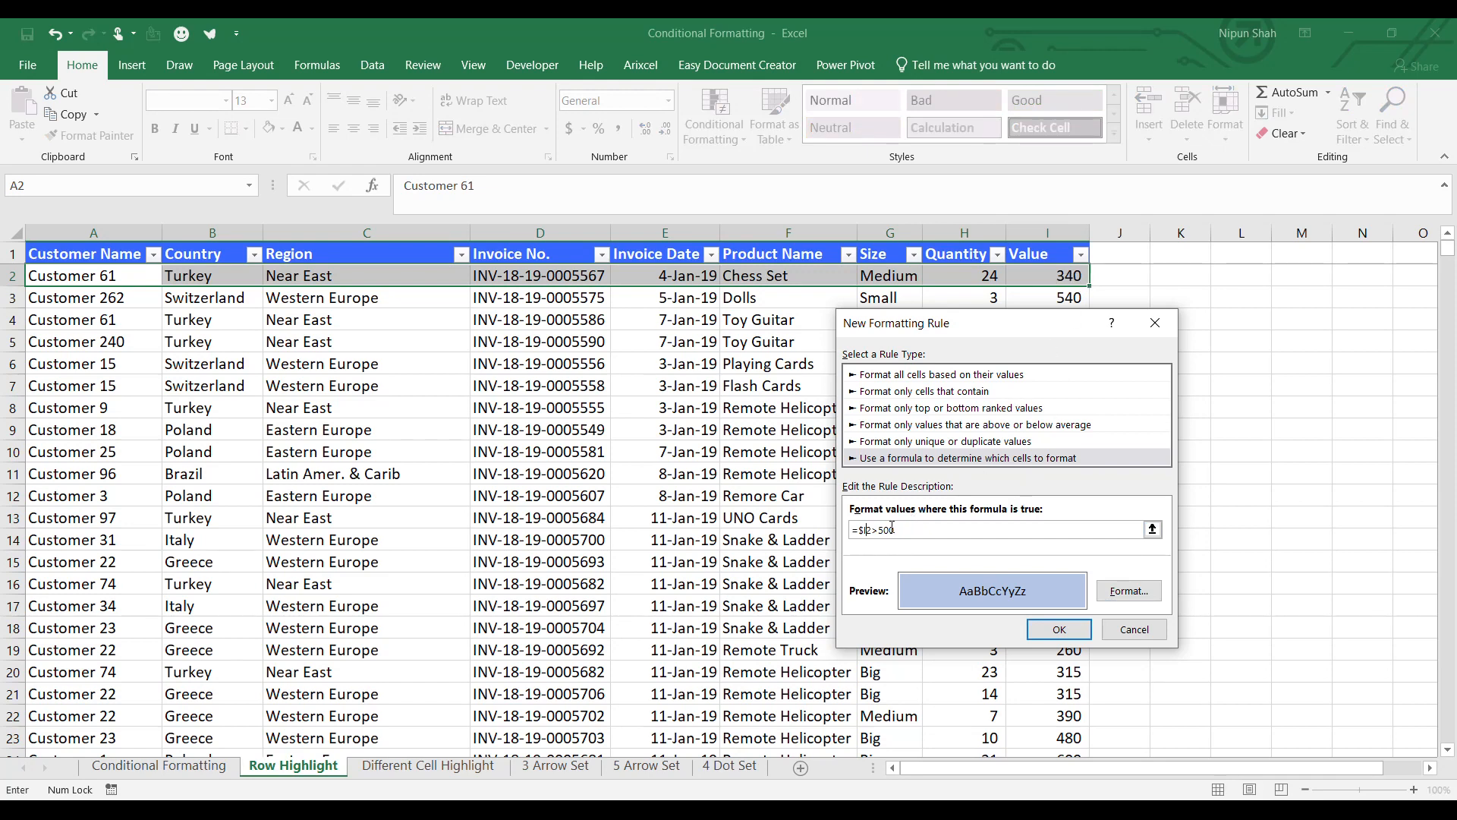
click(1059, 630)
Step: Copy only the formats of the first record, A2 to I2, onto all remaining records from A3 to I350
key(ctrl+c)
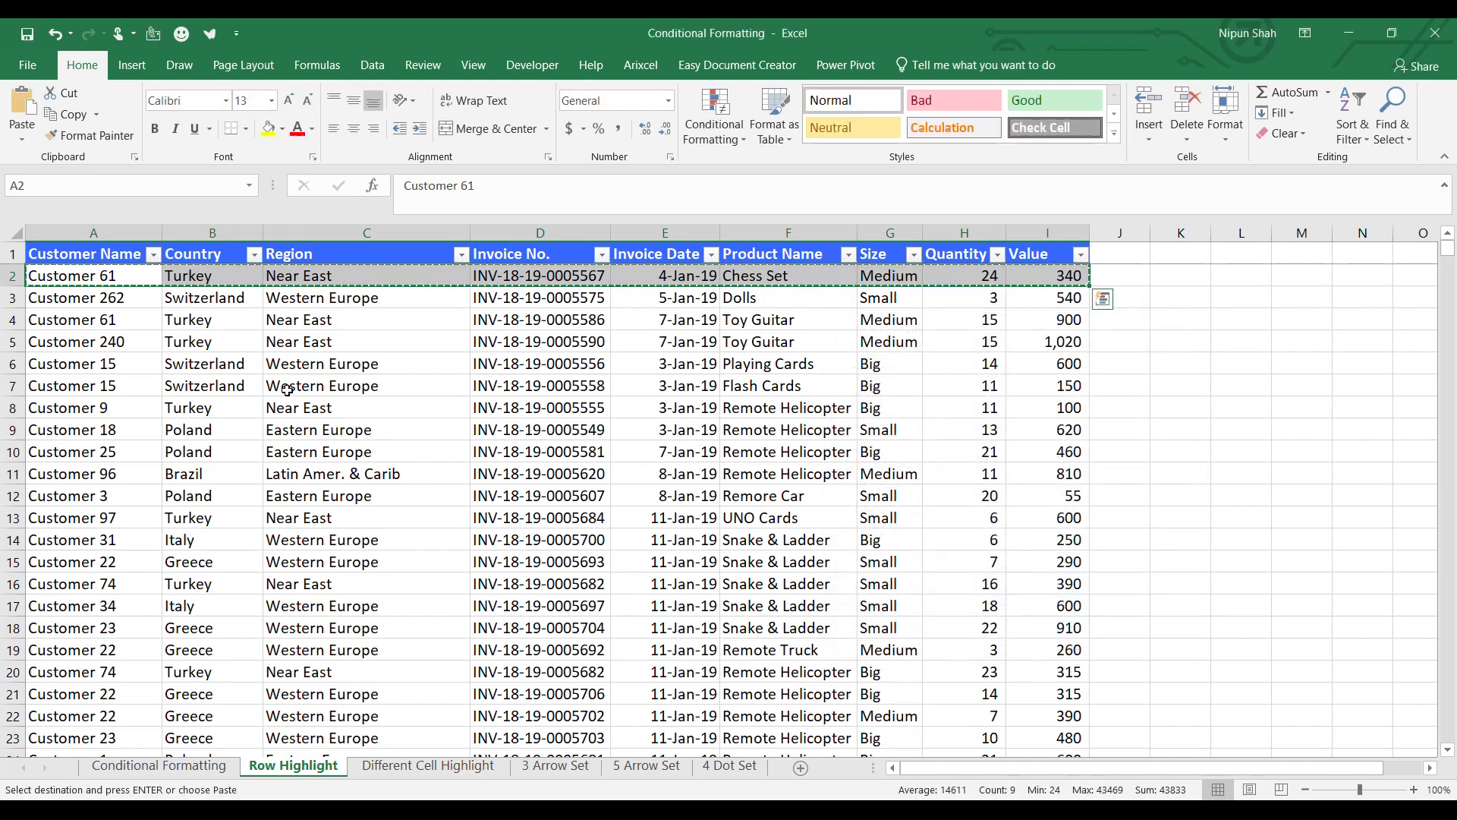
click(109, 298)
key(ctrl+shift+Right)
key(ctrl+shift+Down)
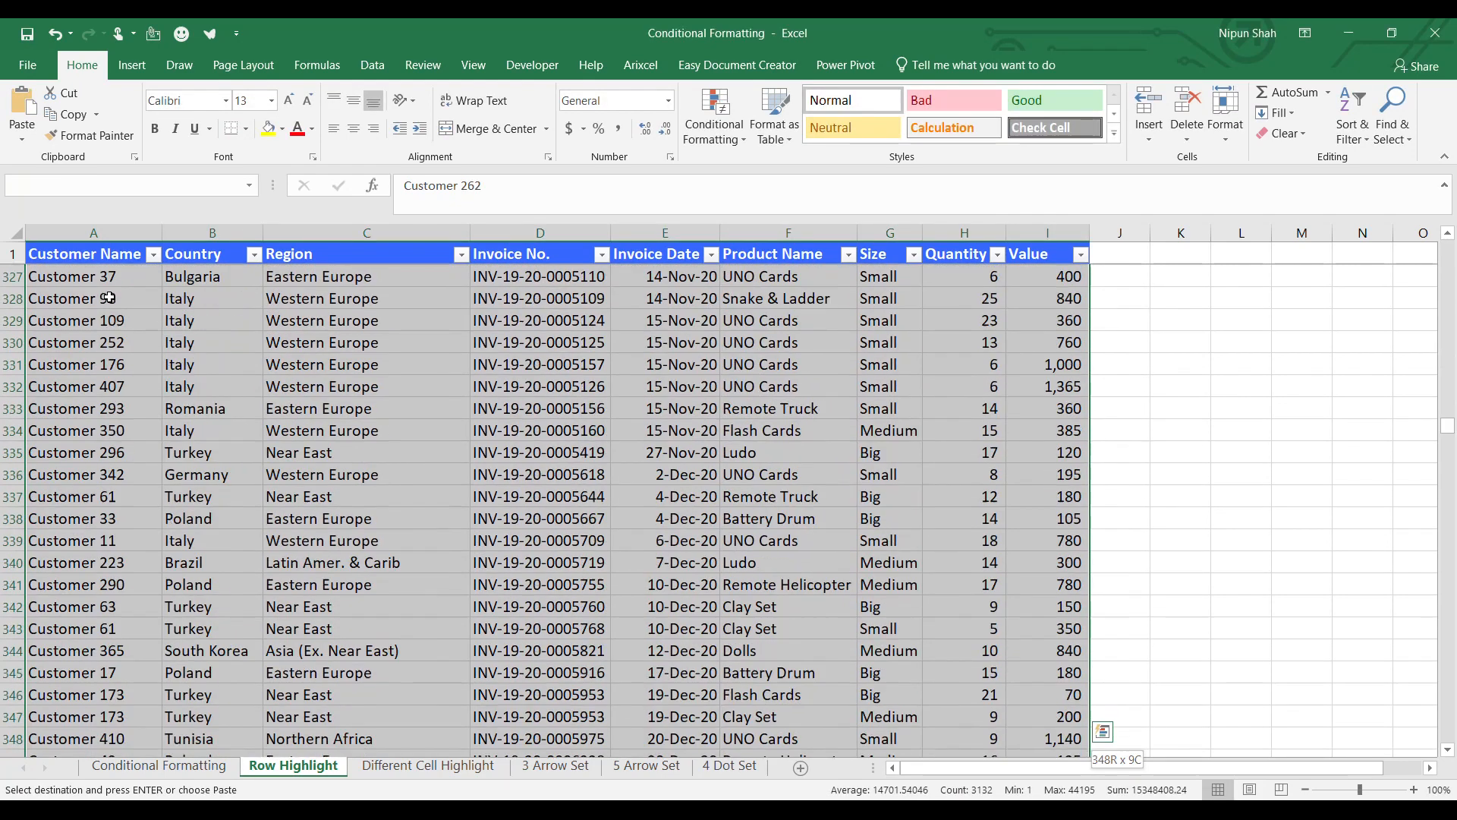
key(ctrl+alt+v)
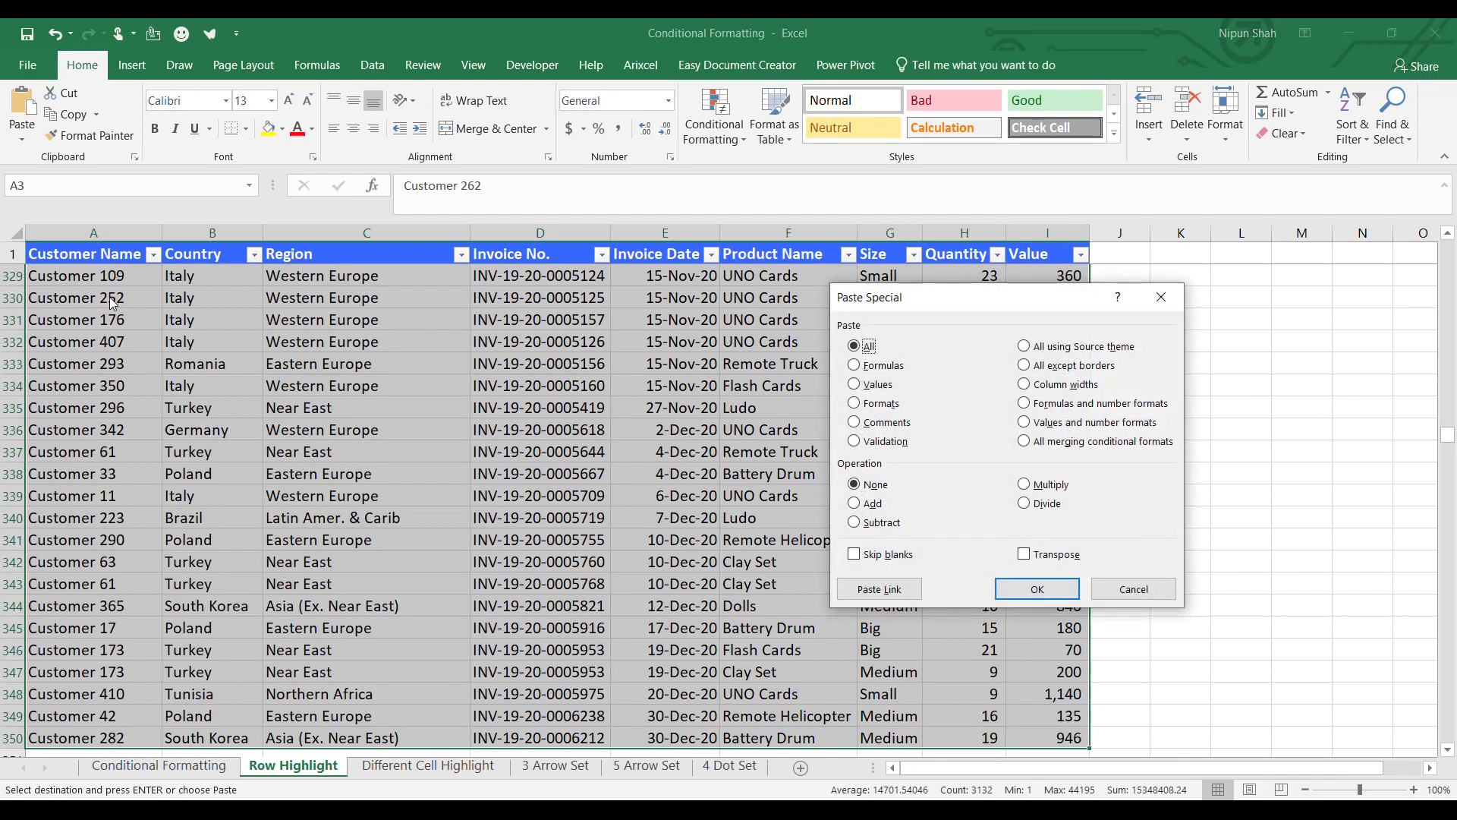
click(853, 404)
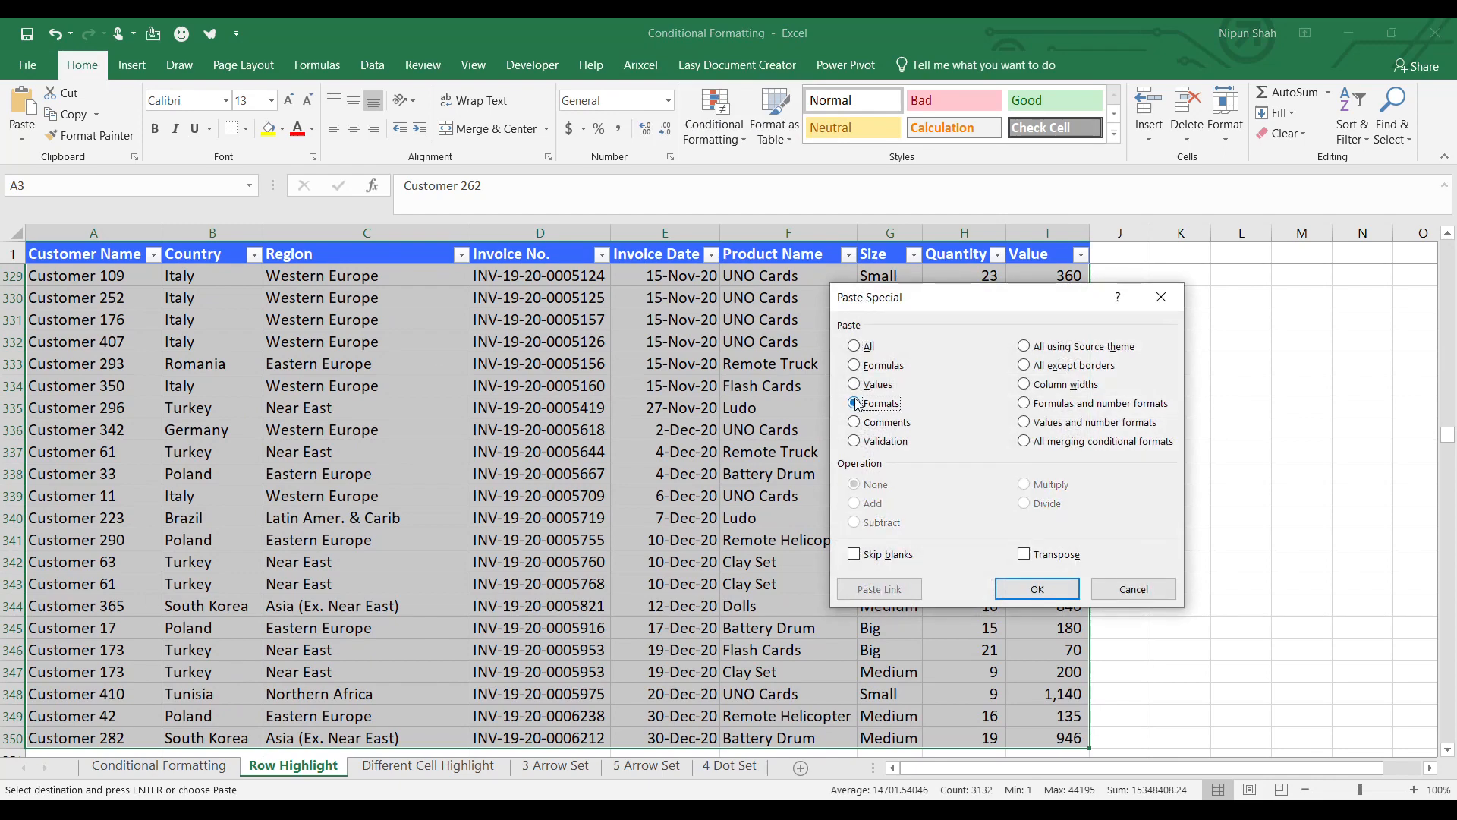
click(1033, 589)
Step: Change the Value of the Remote Helicopter record in I9 to 450
click(924, 435)
key(ctrl+Up)
key(Down)
key(Down)
key(Down)
key(Down)
key(Down)
key(Down)
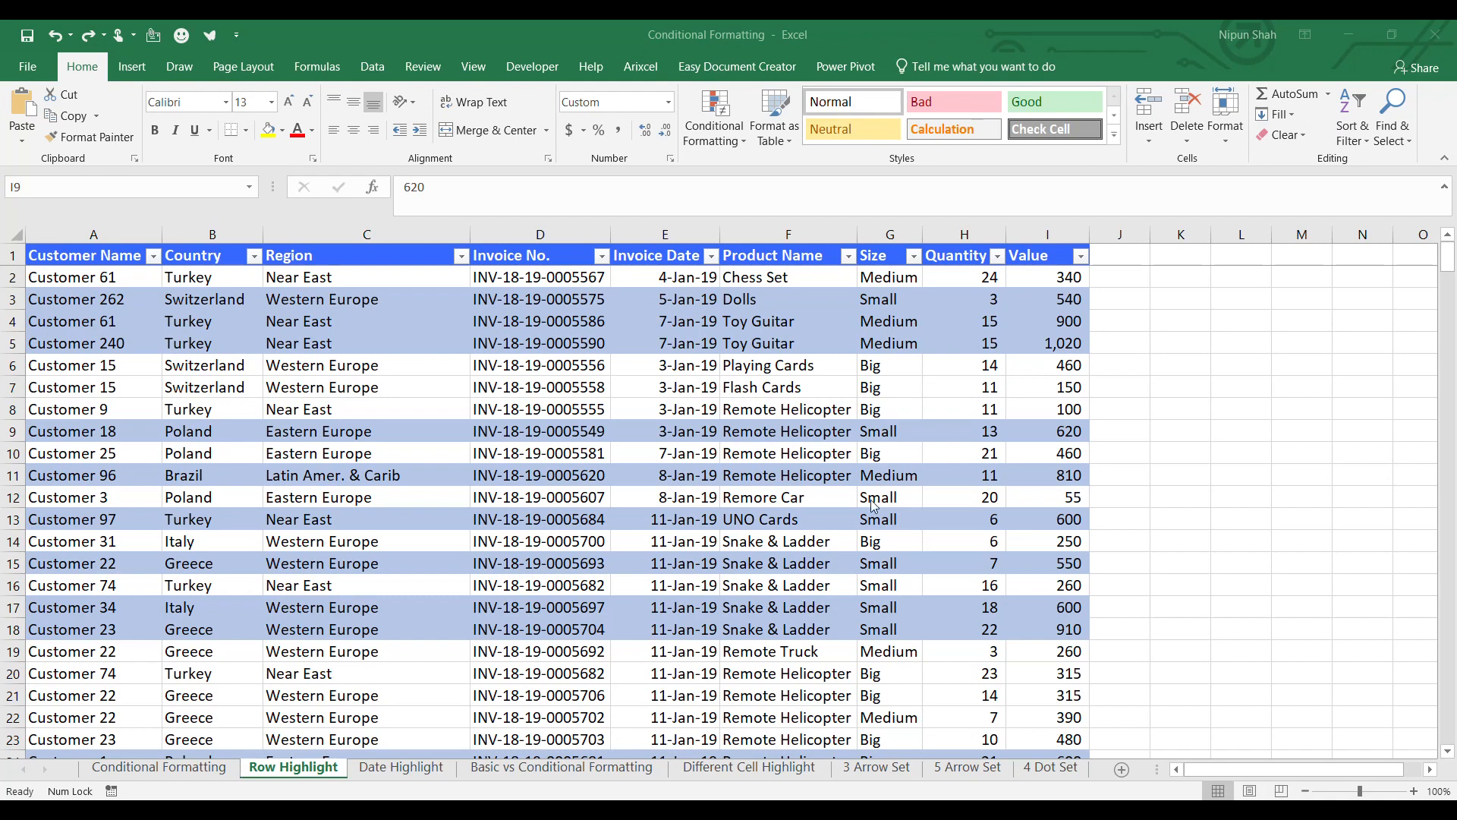
click(1076, 429)
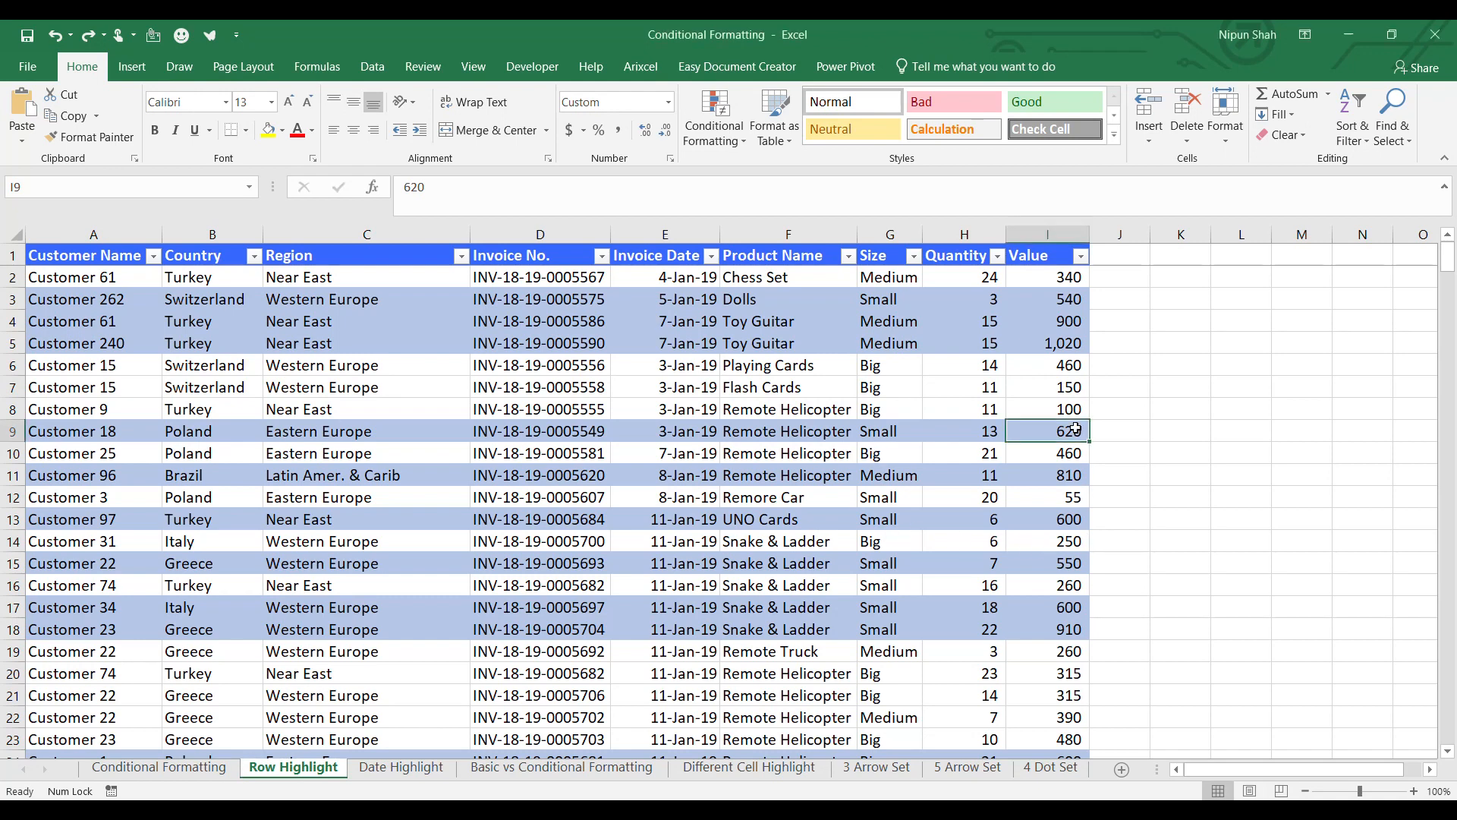
text(450)
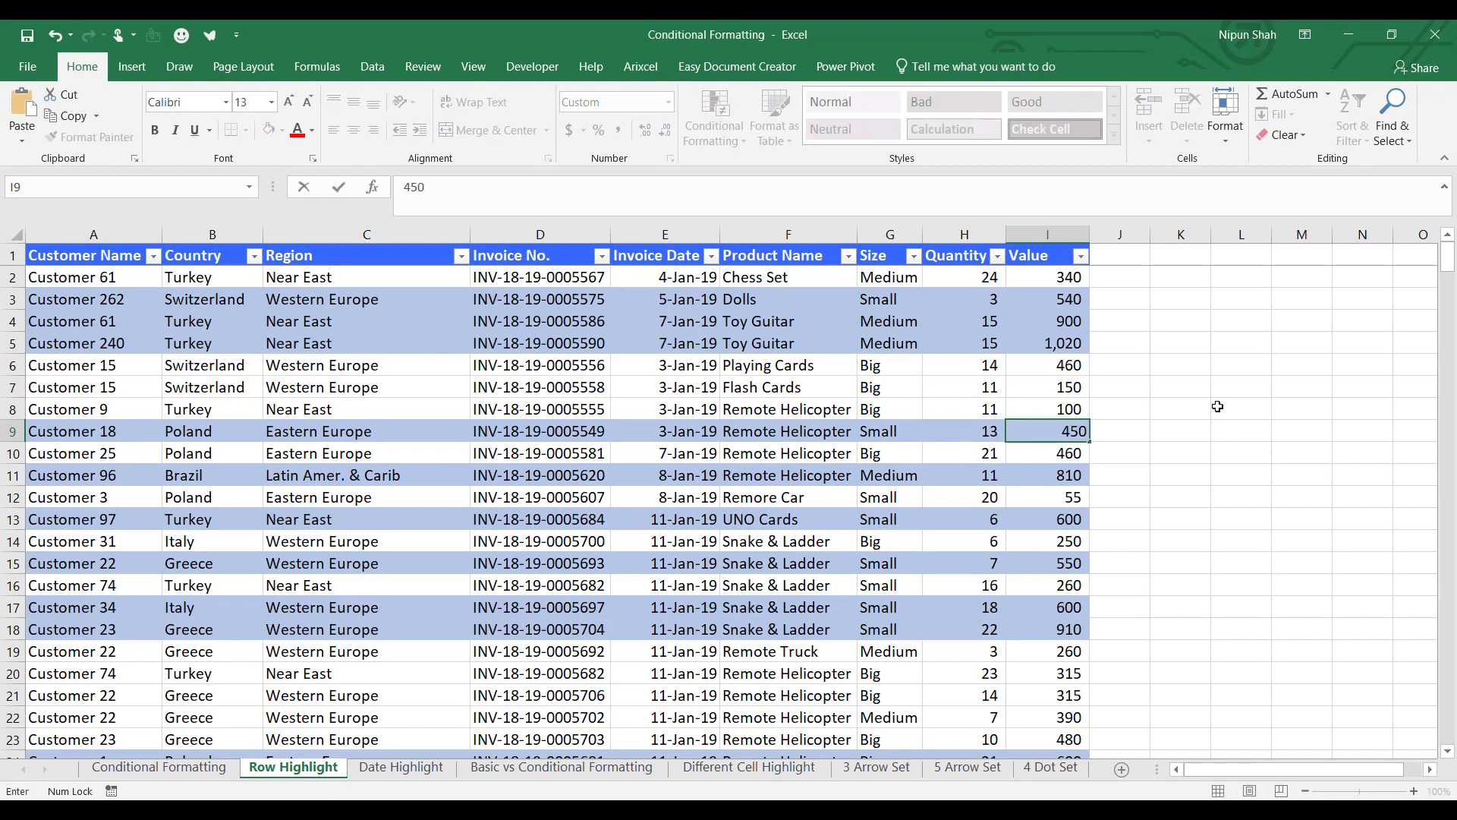
key(Return)
Step: Change the Value of the Snake & Ladder record in I14 to 550
key(Down)
key(Down)
key(Down)
key(Down)
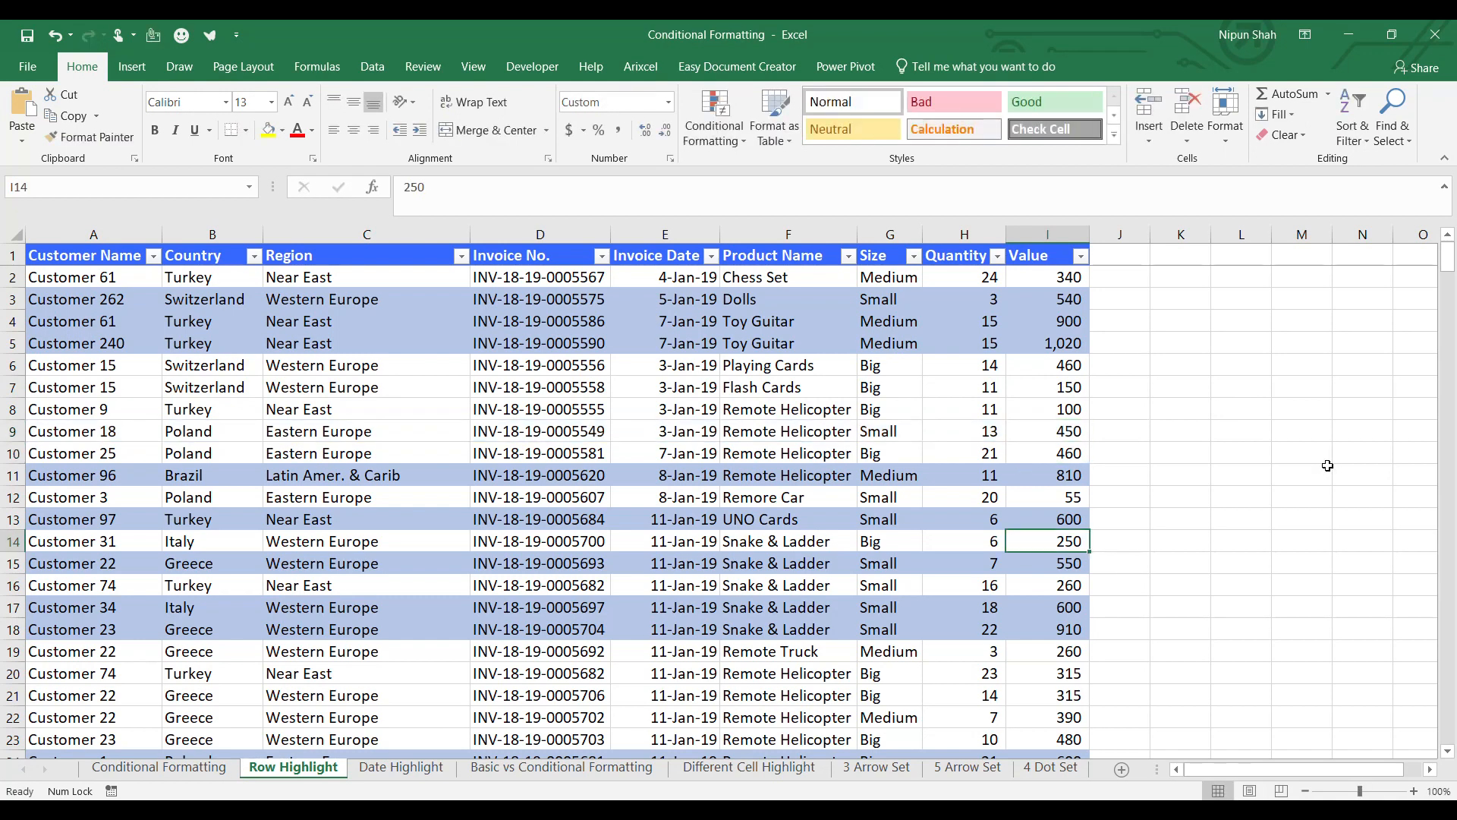
text(550)
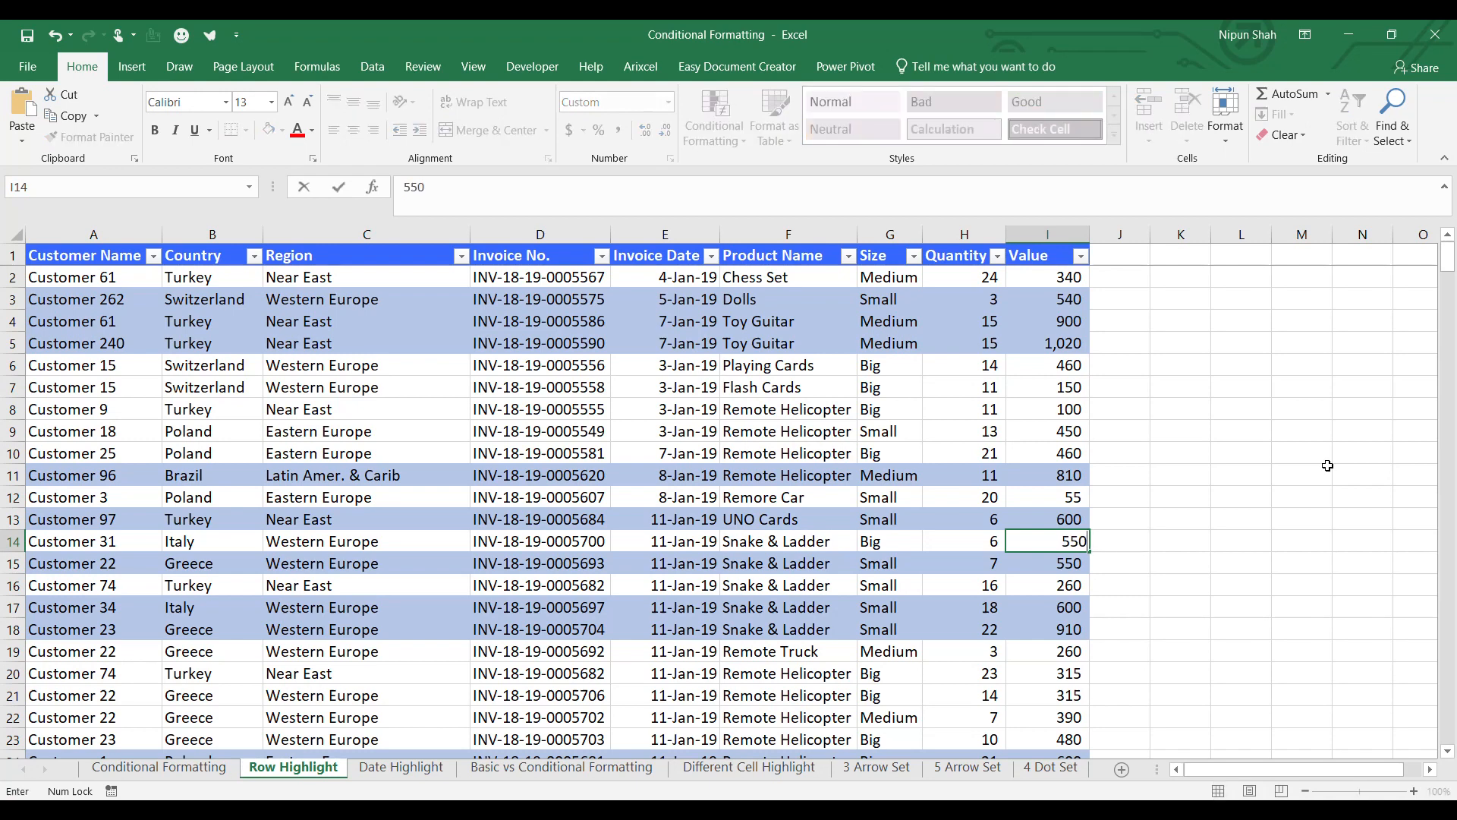
key(Return)
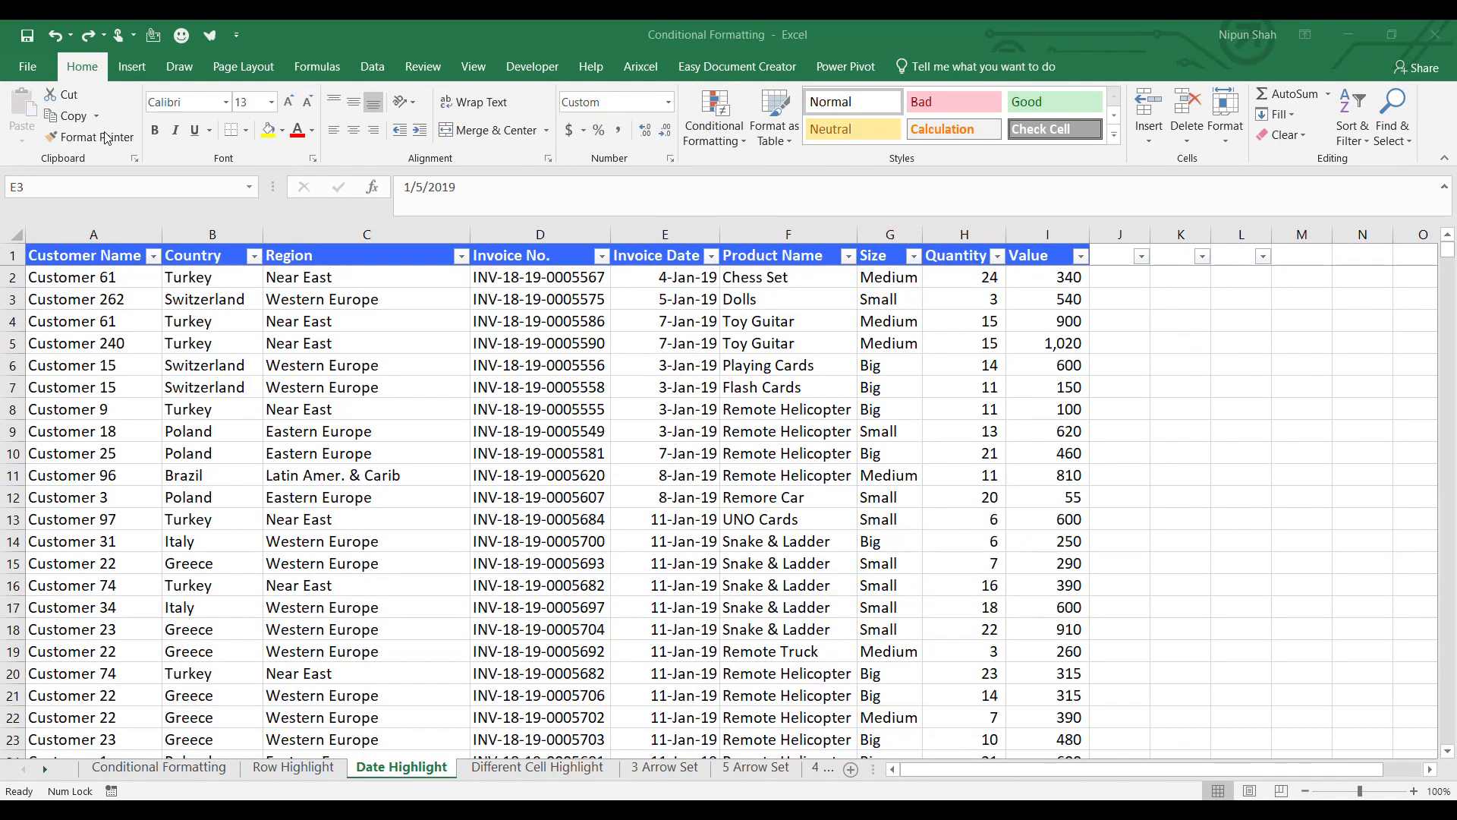
Step: Start a formula-based conditional formatting rule for A2 to I2 on the Date Highlight sheet with the condition =text($E2,"DDD")="Fri"
click(502, 343)
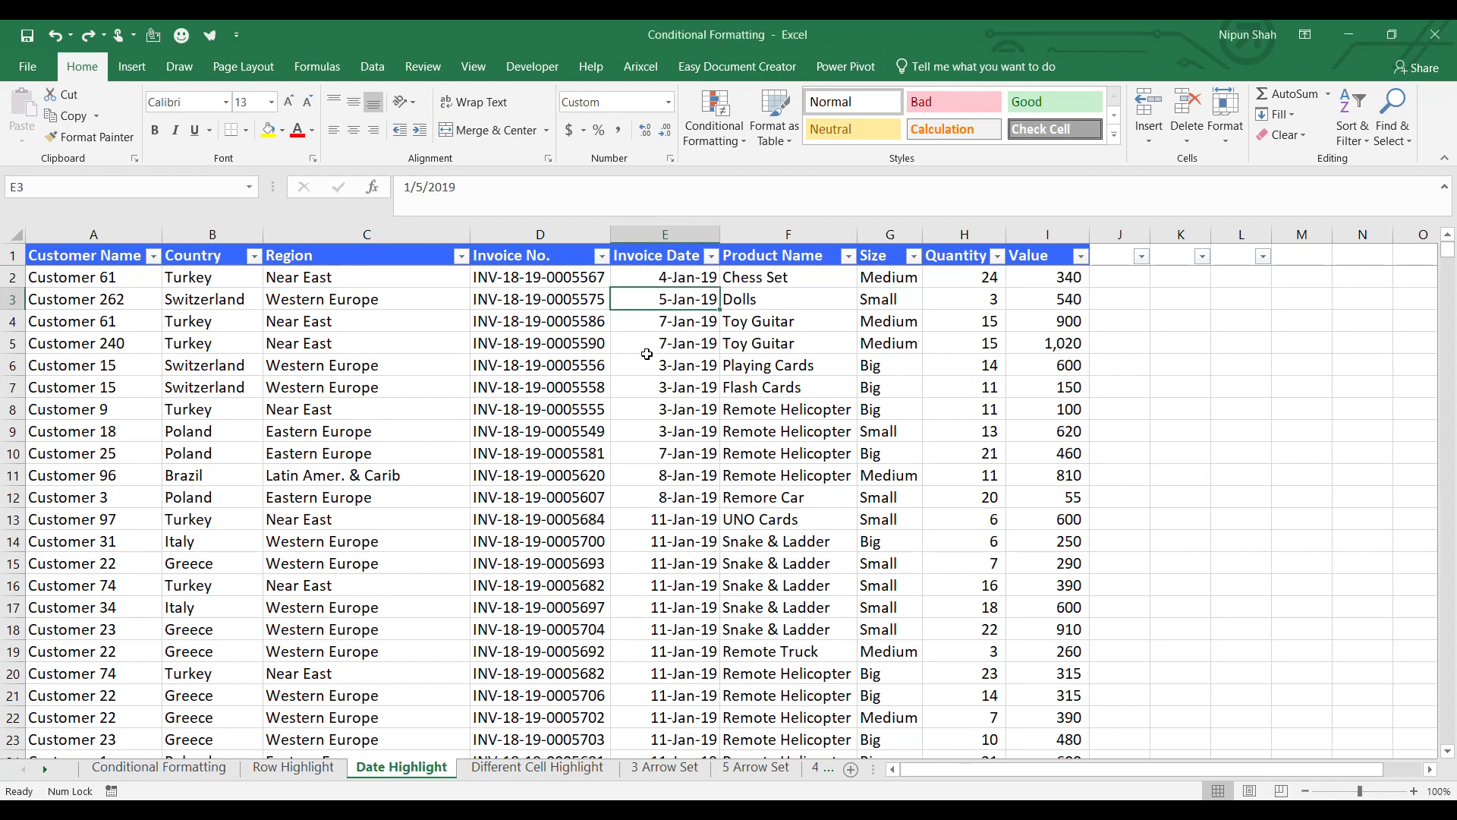
drag(91, 365, 1026, 367)
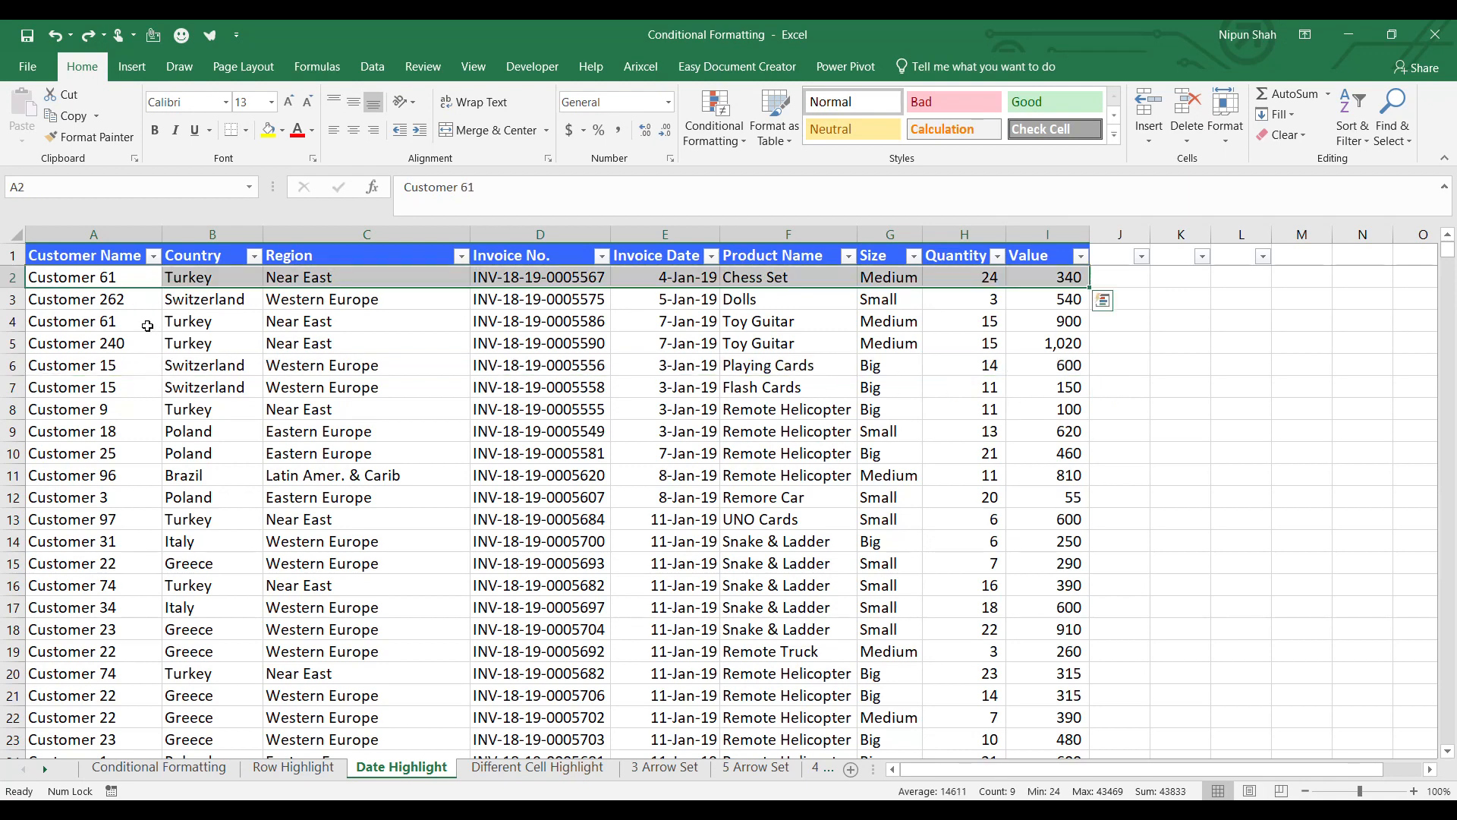
click(119, 281)
key(ctrl+shift+Right)
click(713, 129)
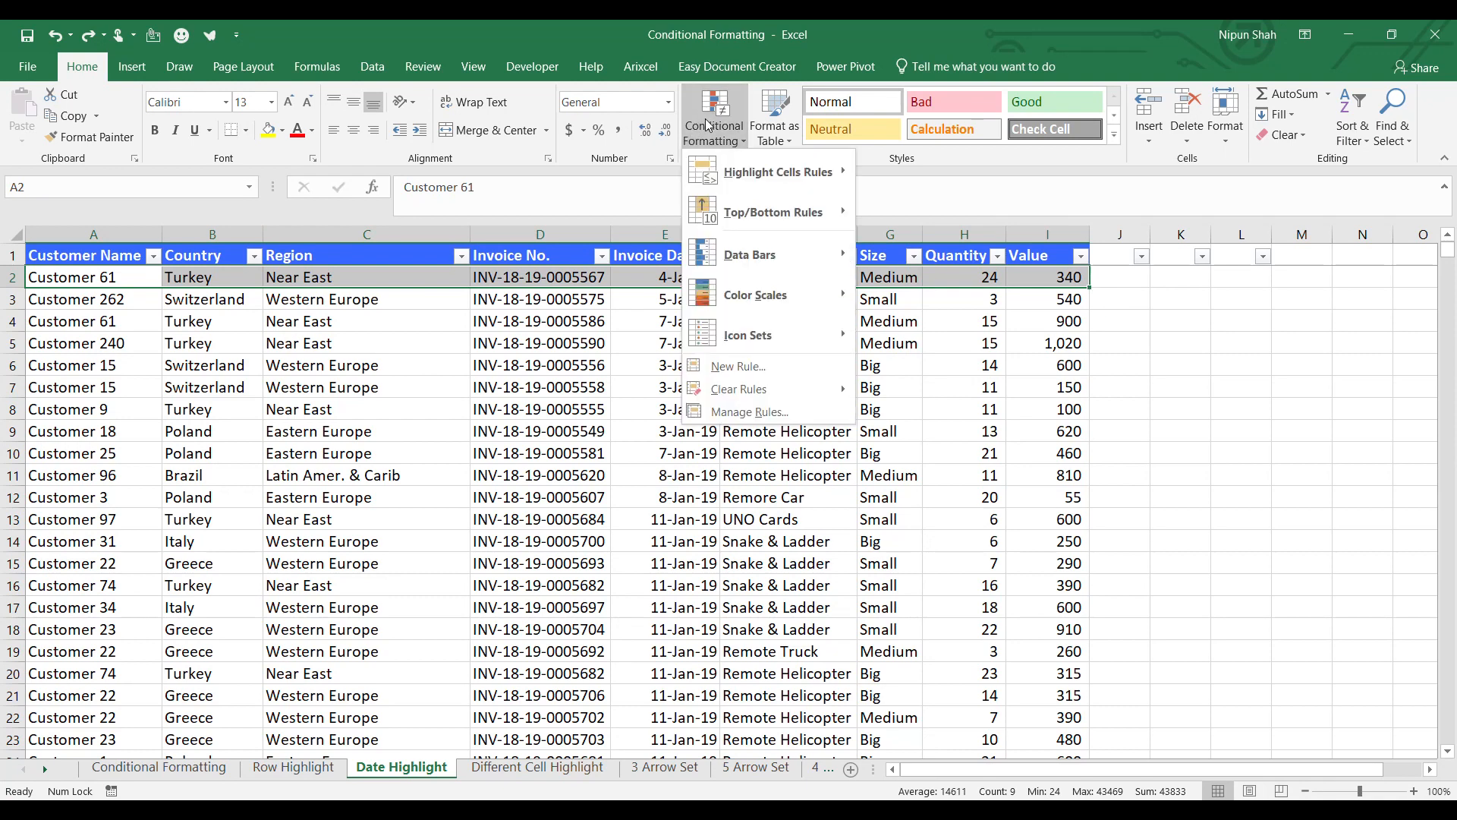
click(741, 368)
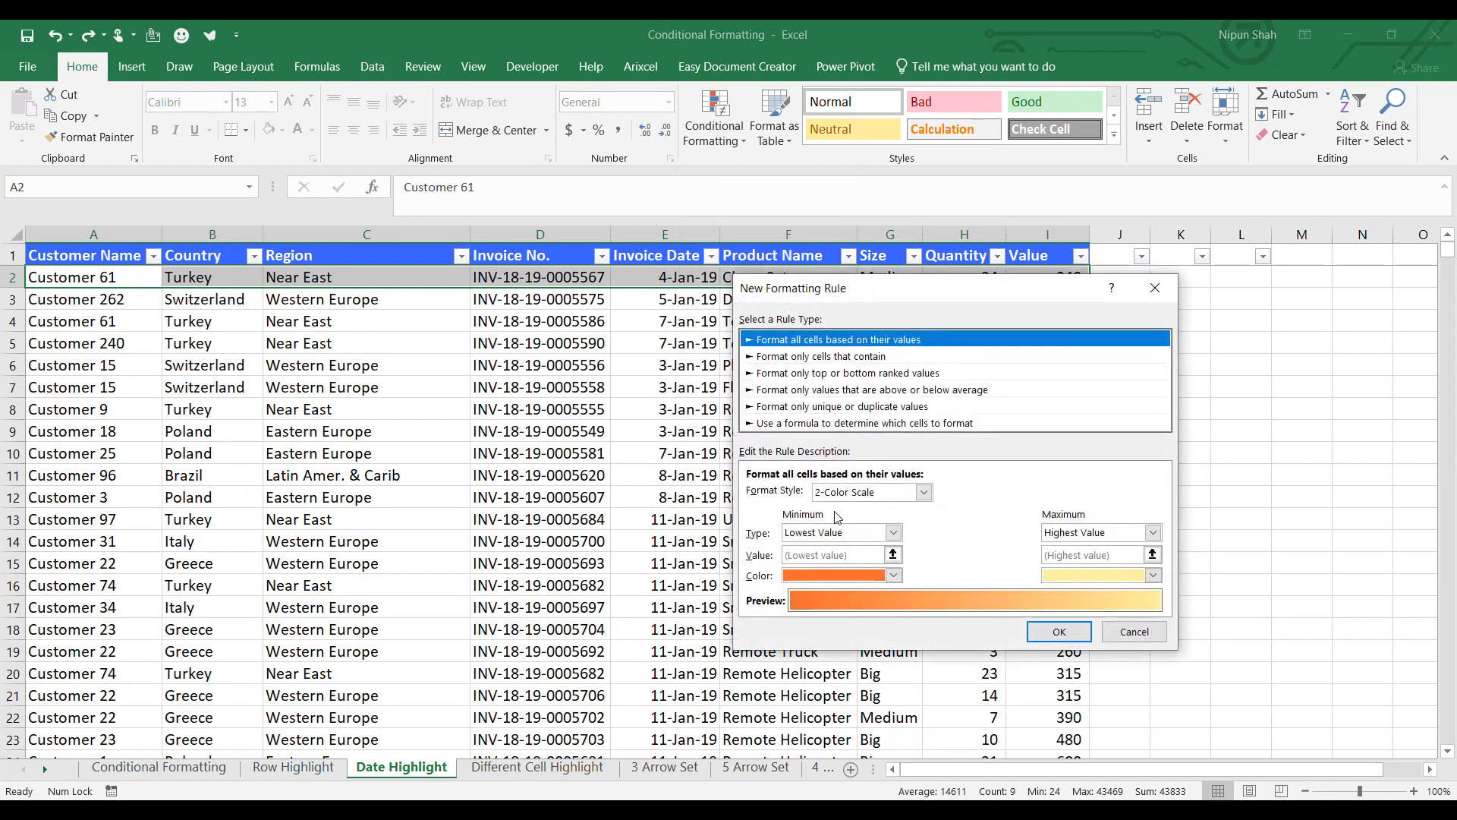
click(833, 423)
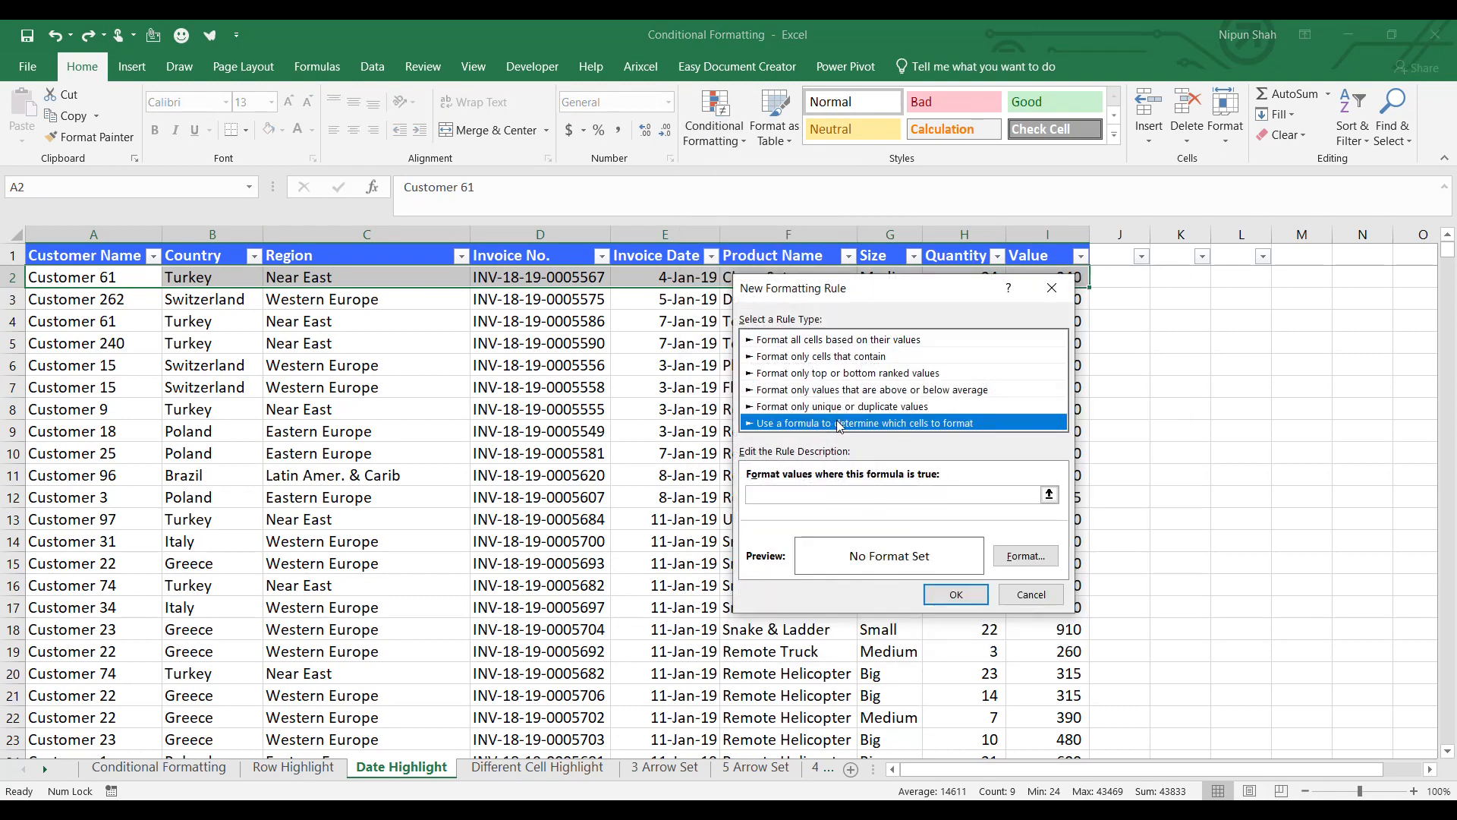
click(846, 494)
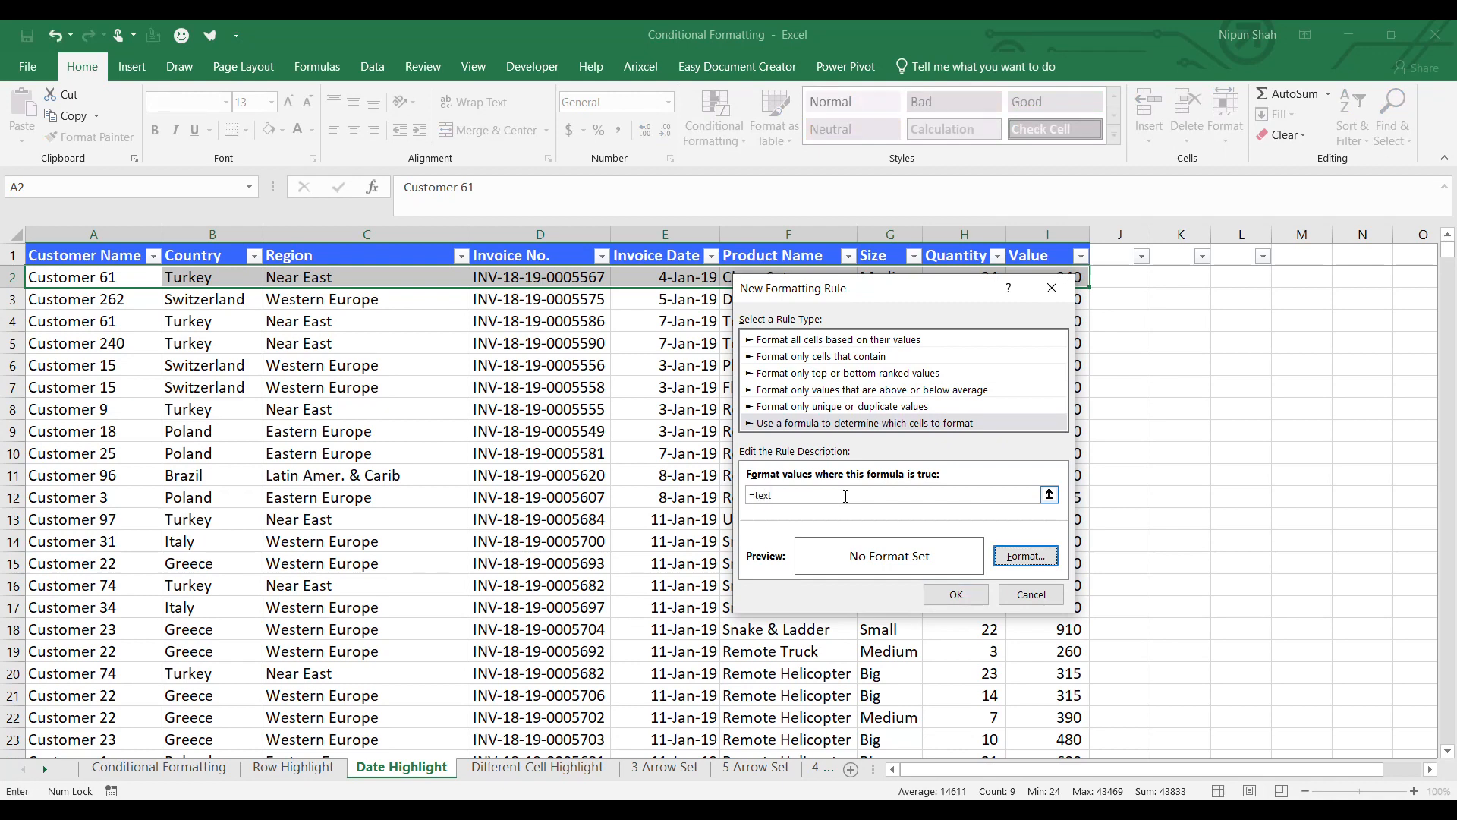
text(=text()
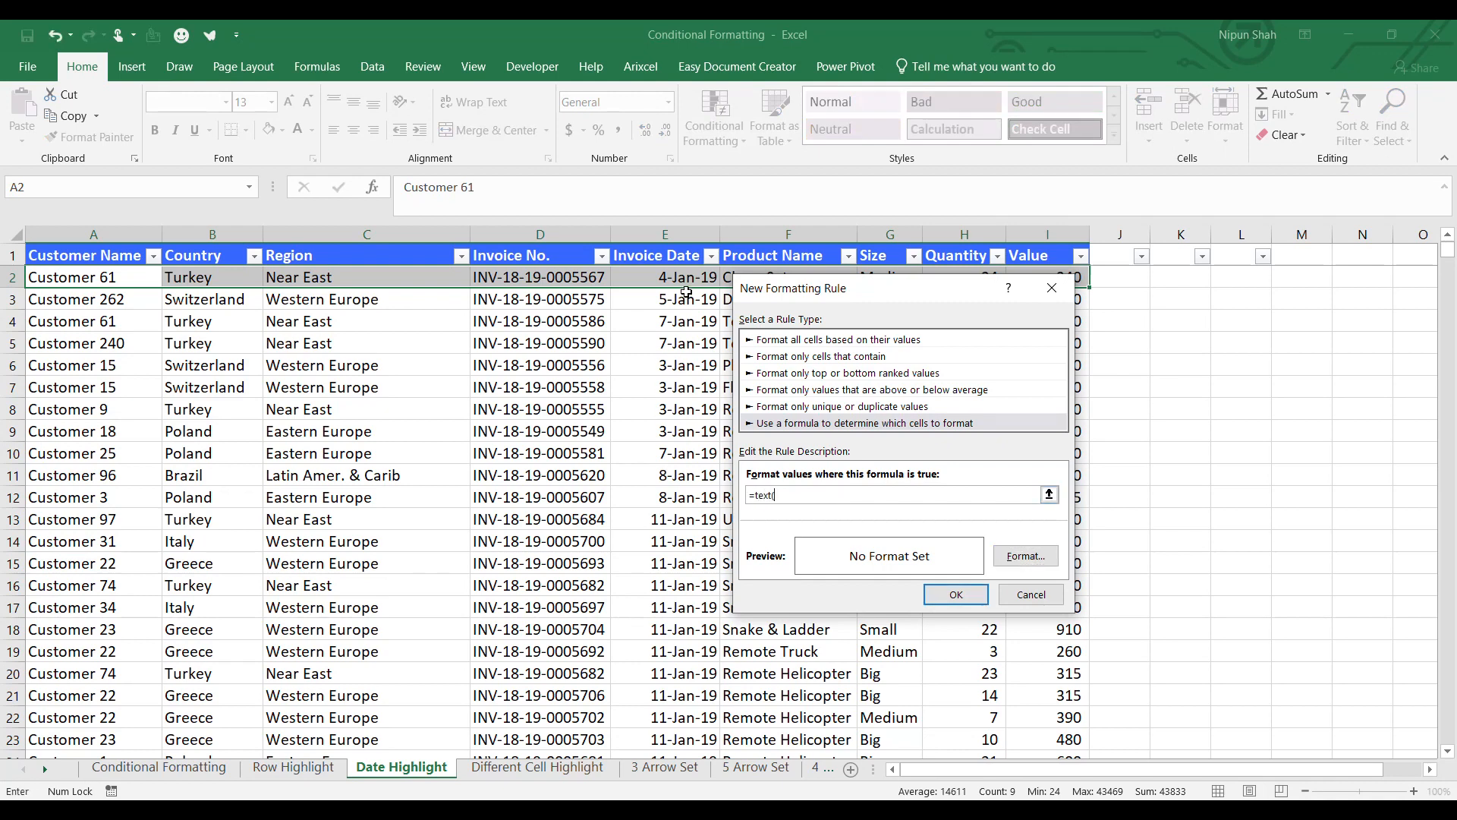
click(685, 280)
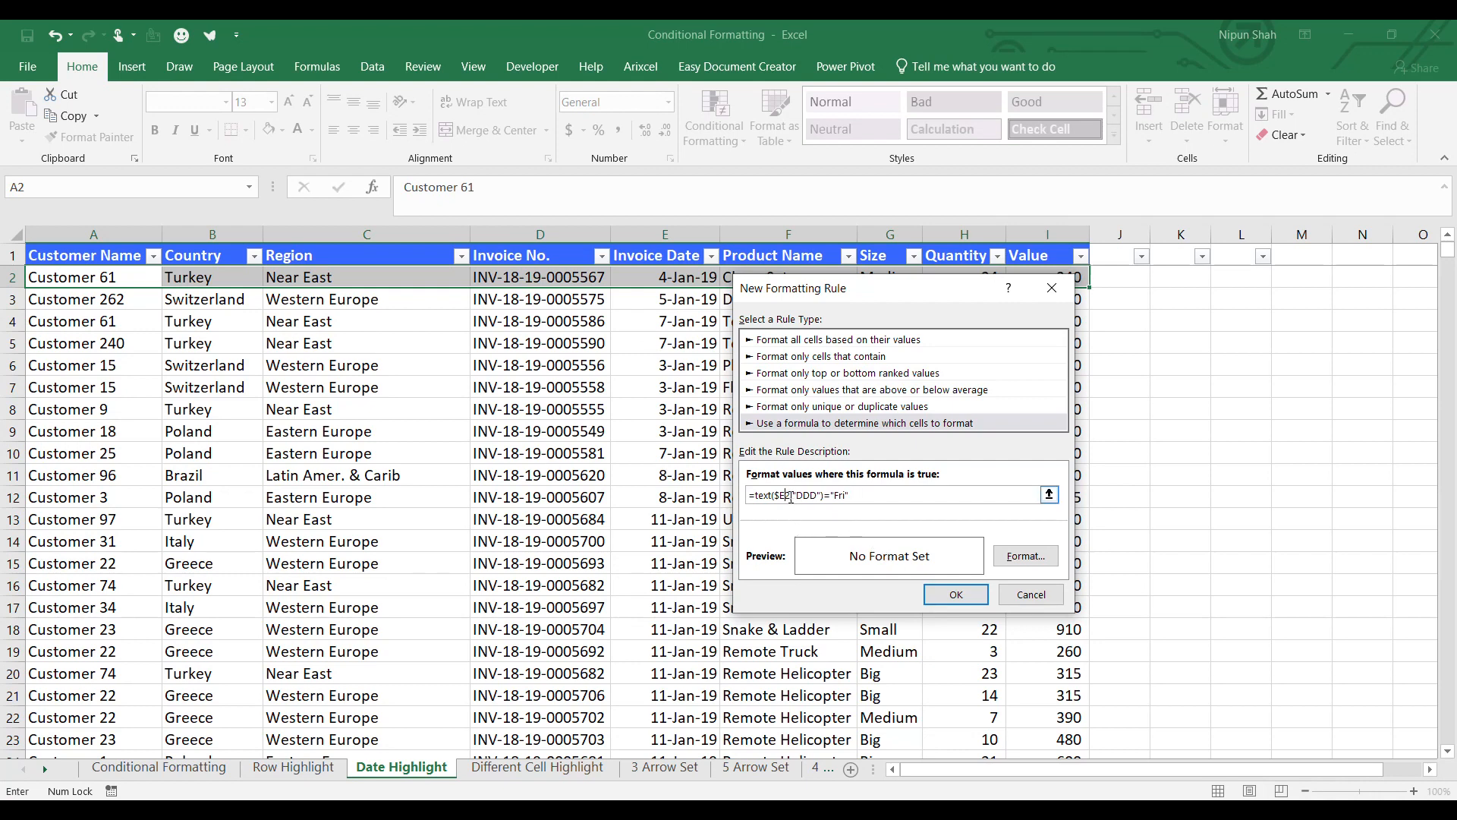
Step: Give the Friday rule a light gold fill and apply it to the first record
click(1025, 555)
click(852, 339)
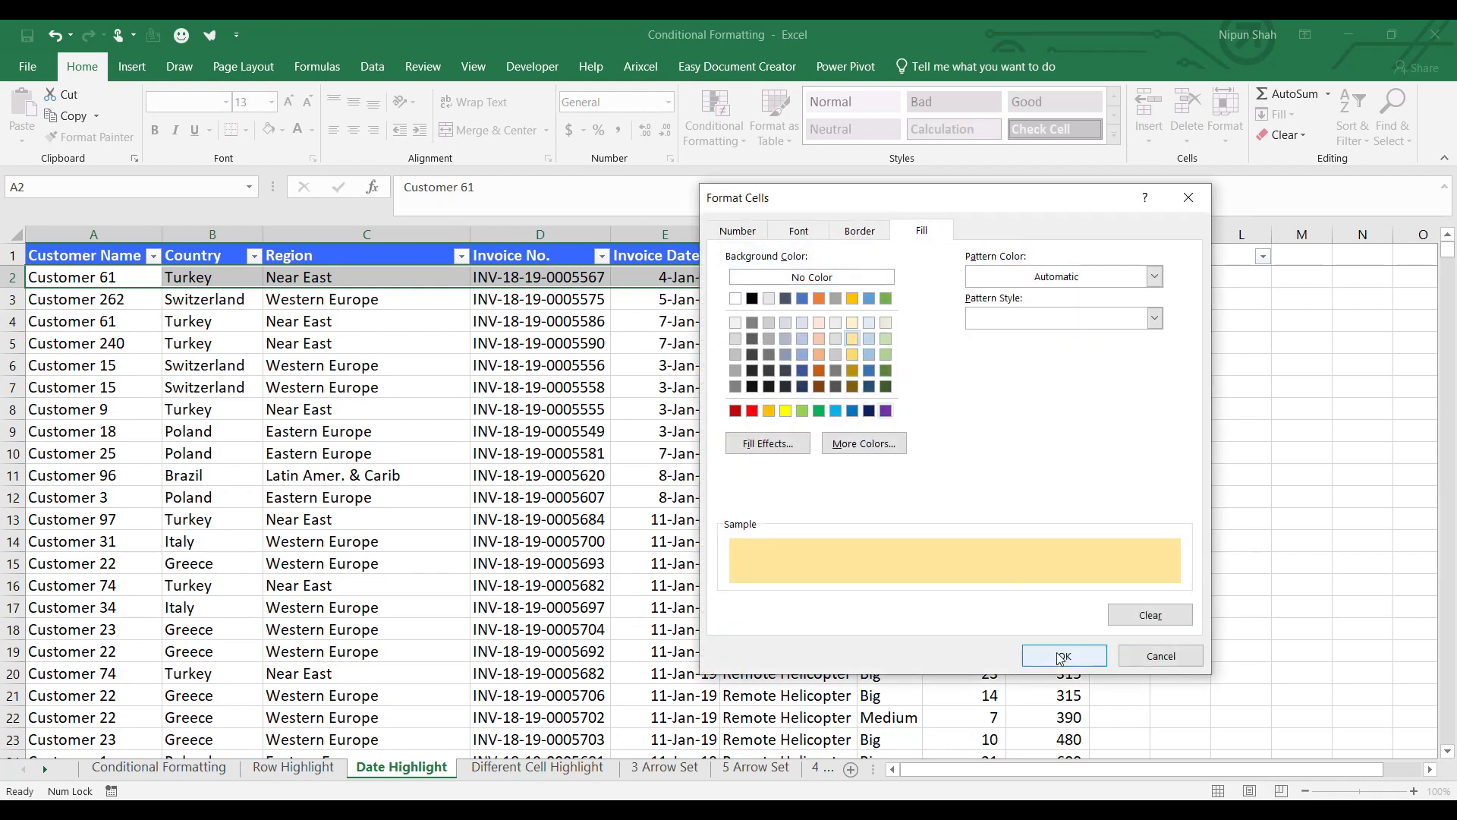
click(1063, 656)
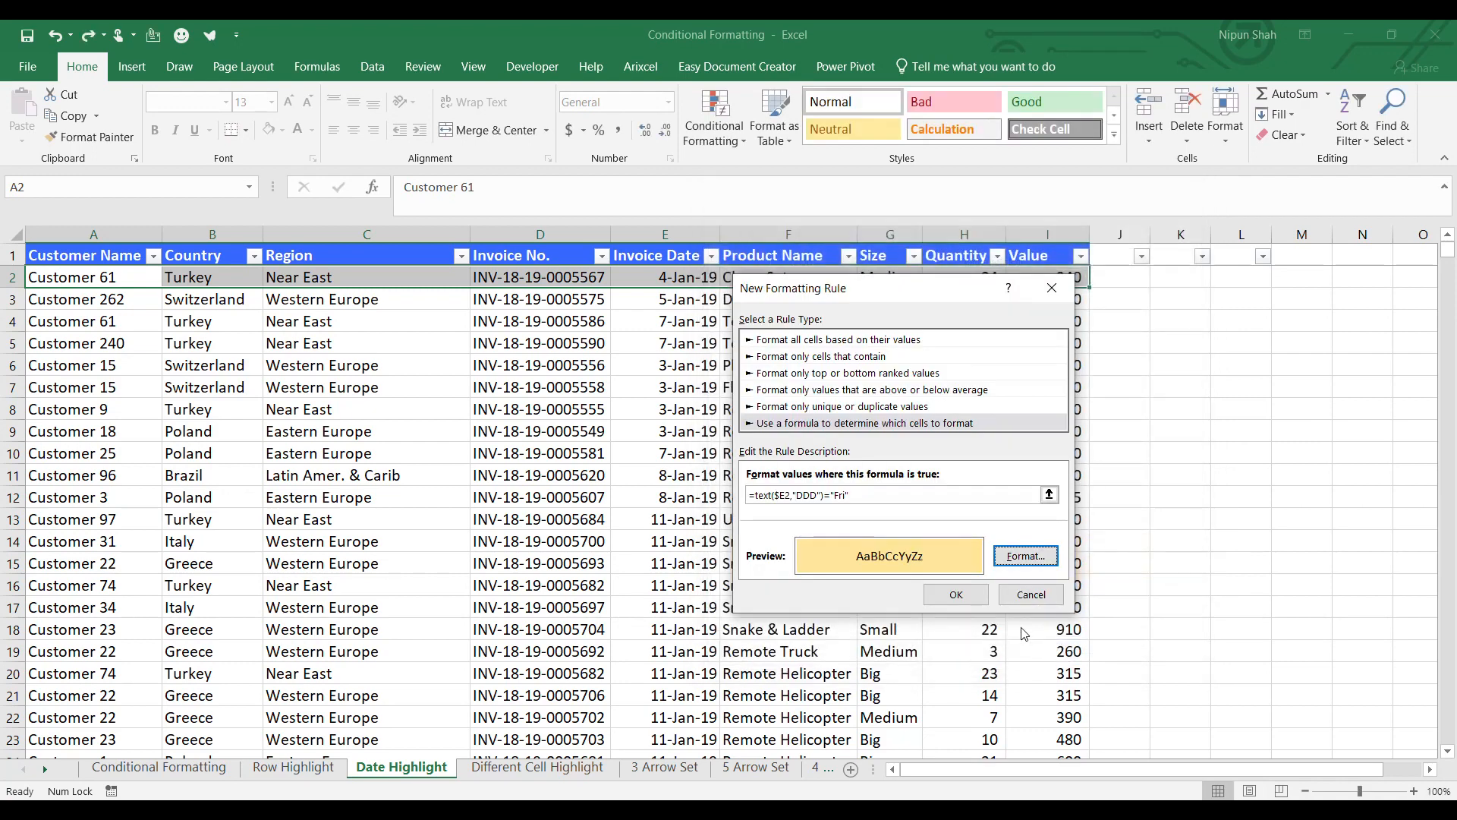
click(962, 596)
Step: Copy only the formats of A2 to I2 on the Date Highlight sheet onto the records from A3 to I350
drag(105, 279, 1022, 280)
key(ctrl+c)
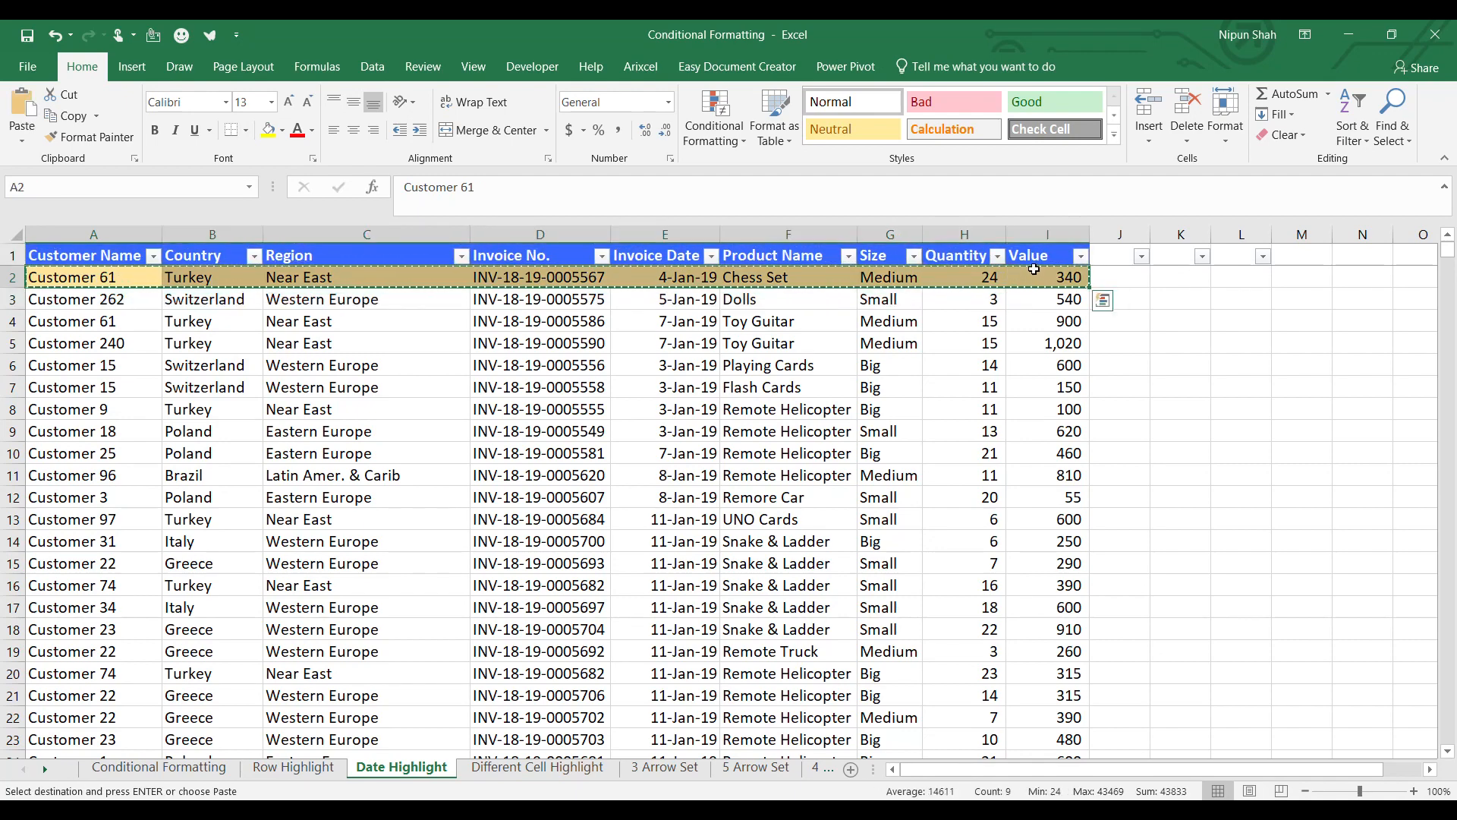
click(109, 296)
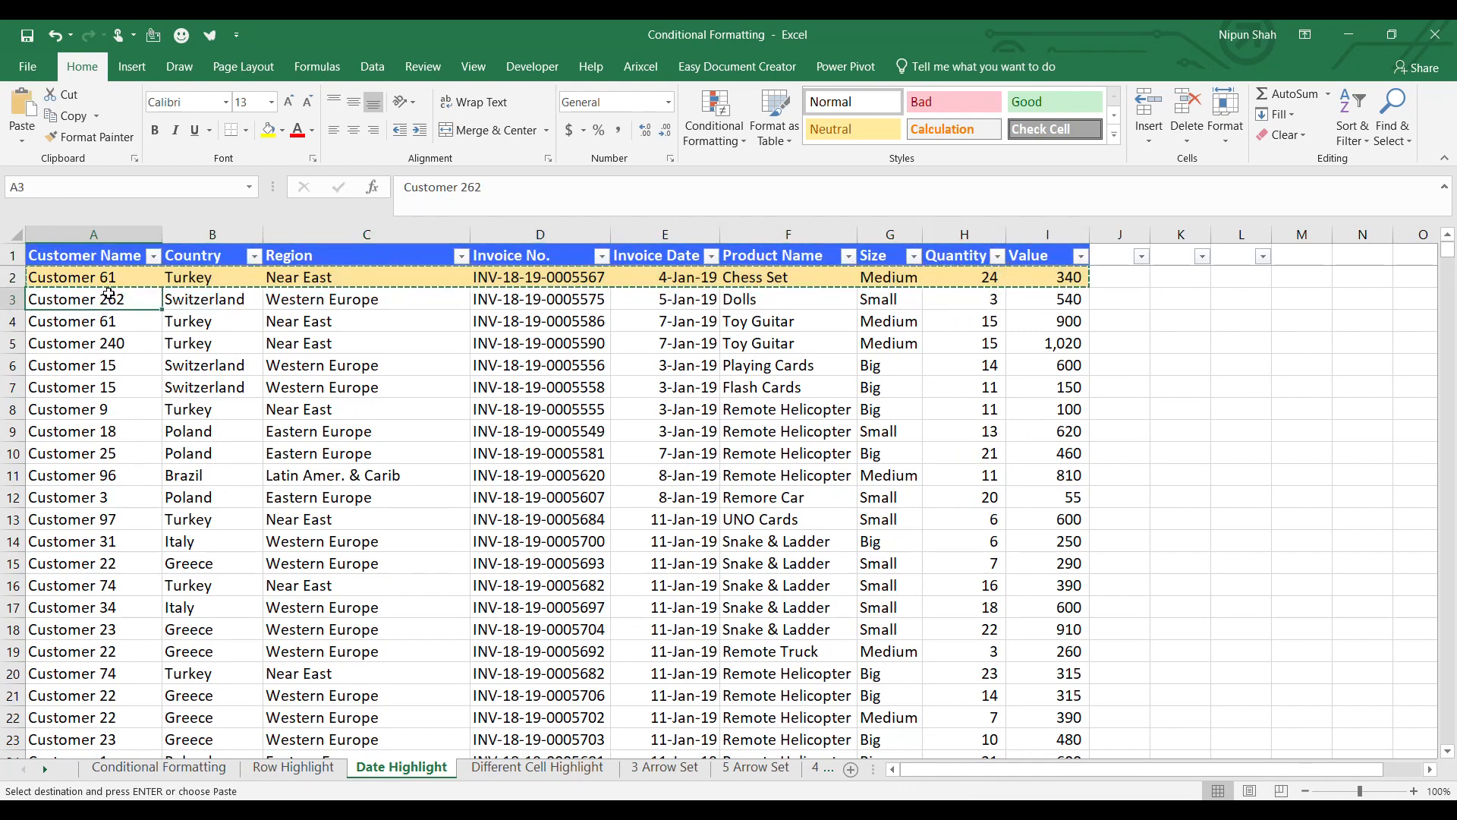
key(ctrl+shift+Right)
key(ctrl+shift+Down)
key(ctrl+alt+v)
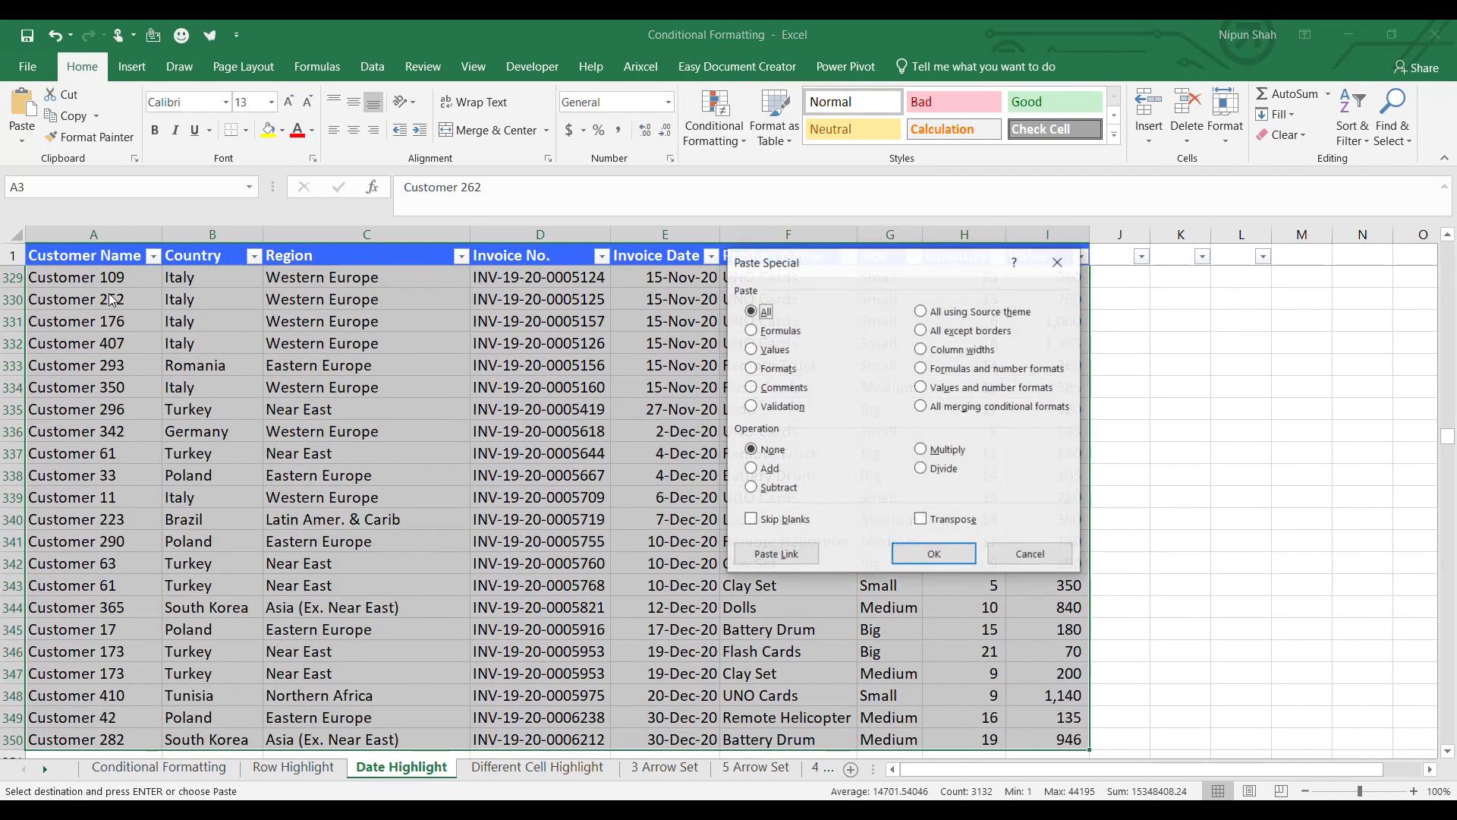
click(784, 372)
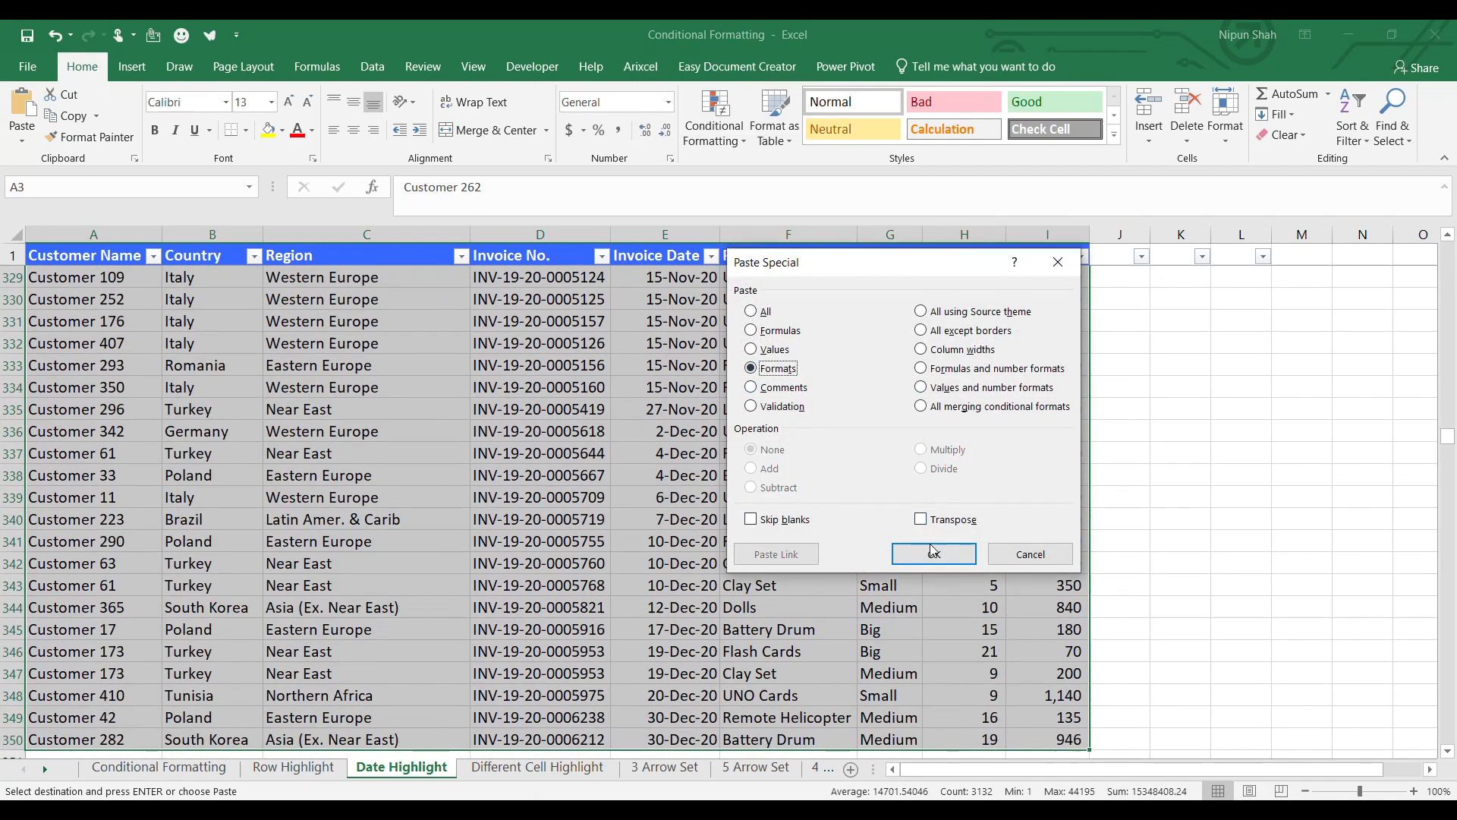
click(931, 556)
Step: Examine which records are highlighted by their Invoice Date down the Date Highlight sheet
click(588, 543)
key(ctrl+Up)
key(Down)
key(Down)
key(Down)
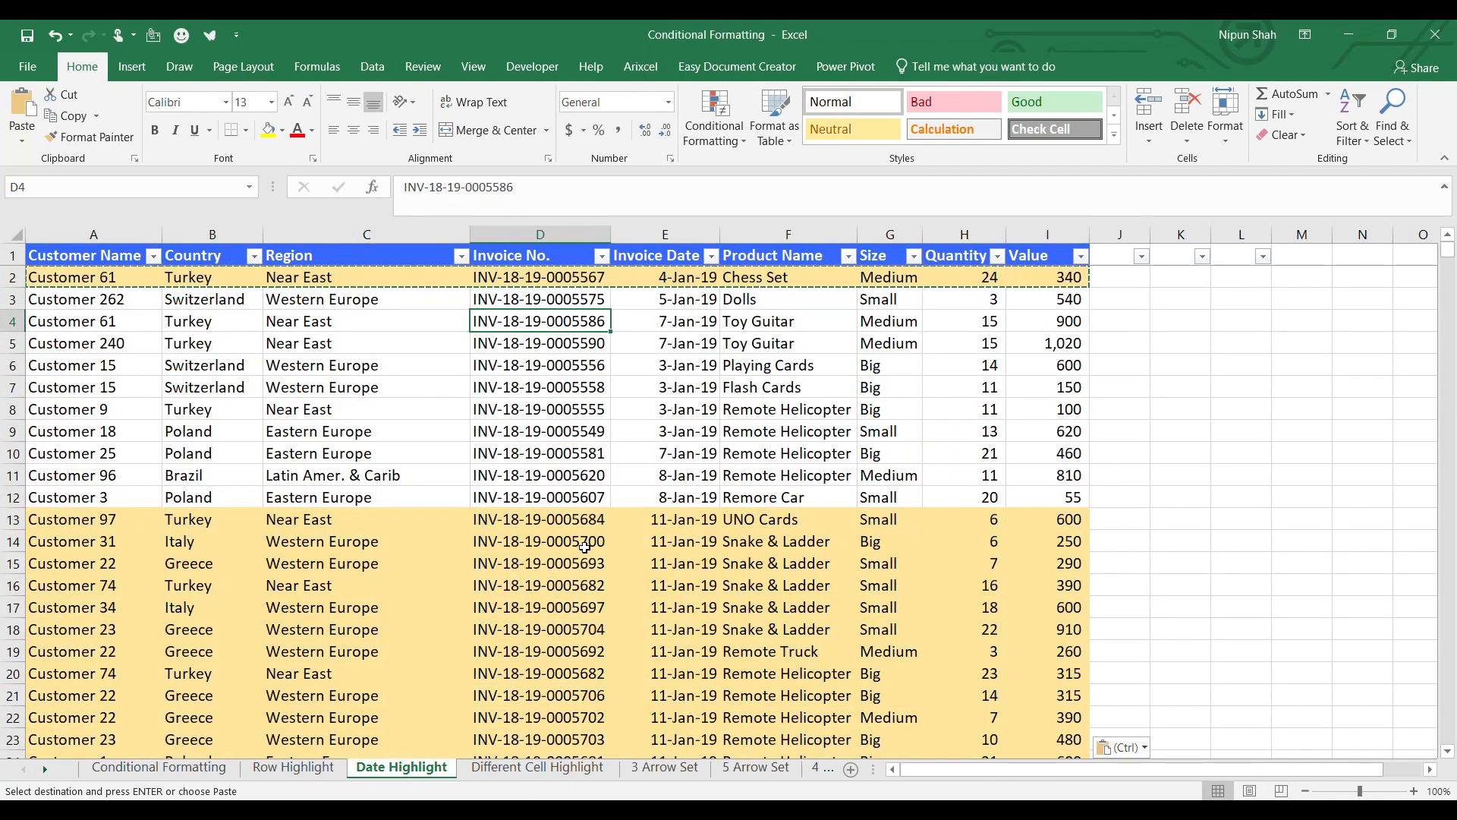
scroll(588, 544, down, 4)
scroll(658, 599, down, 20)
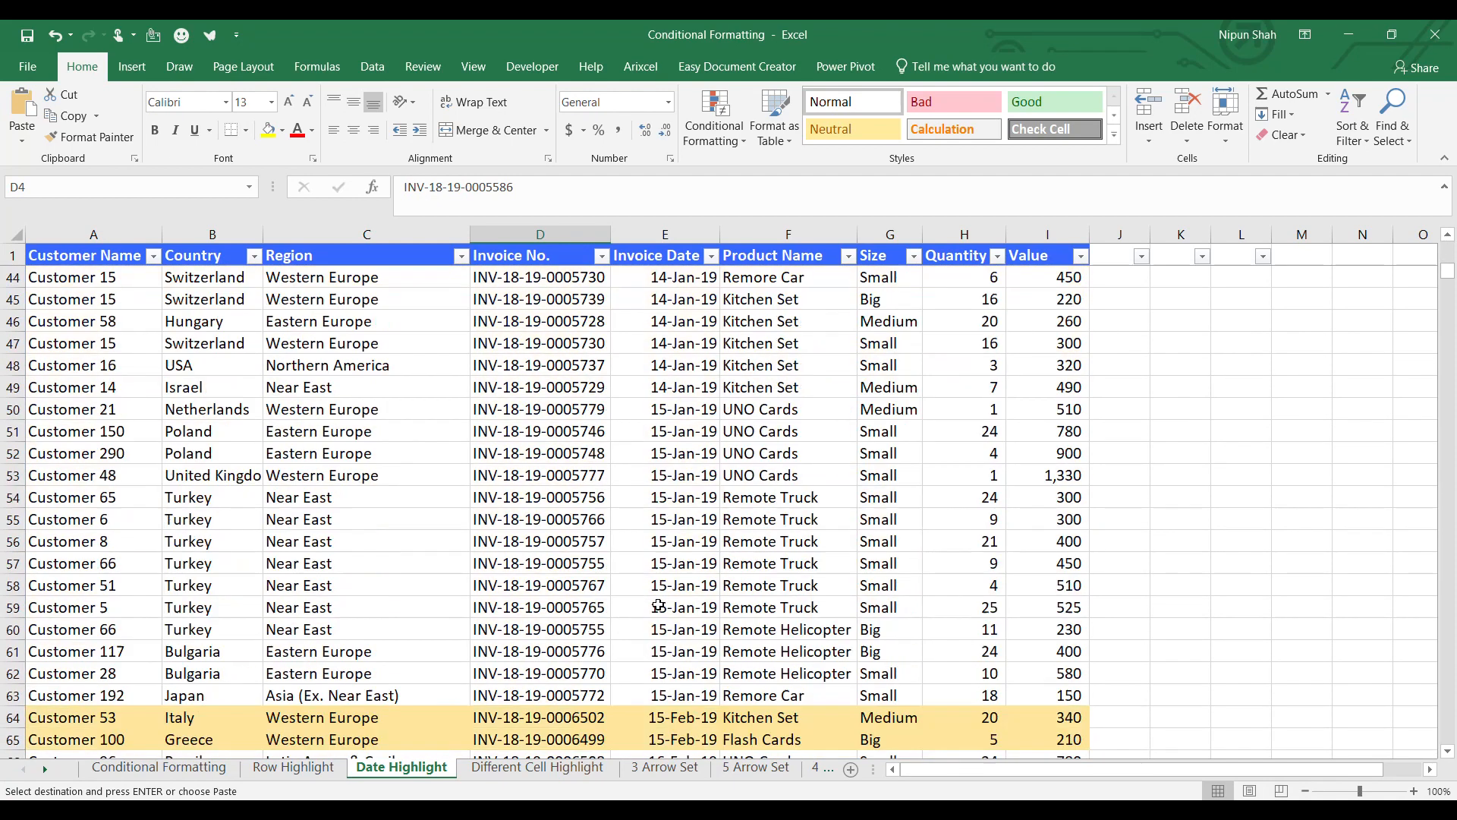
scroll(658, 608, down, 4)
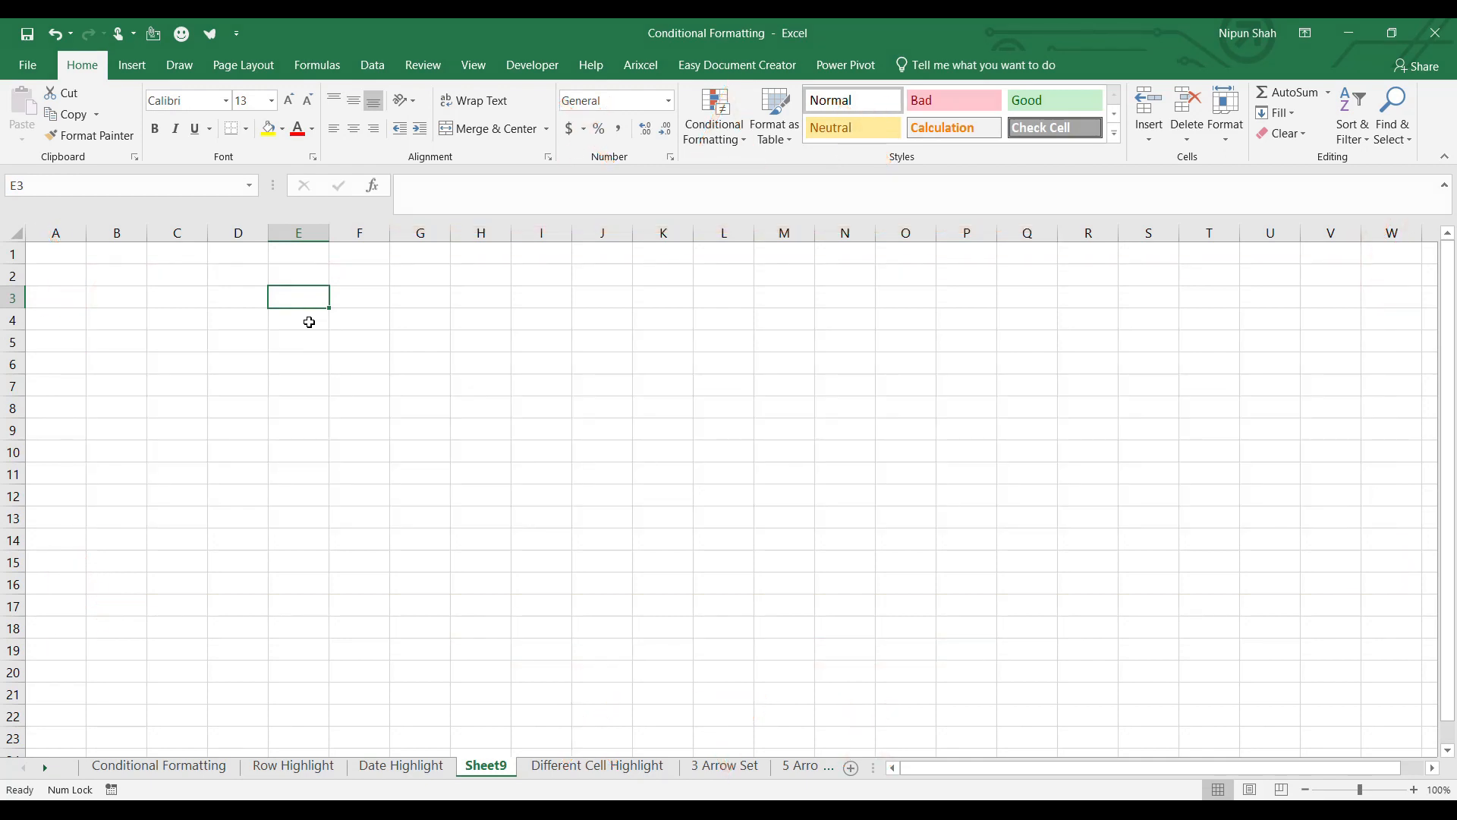
Step: Enter the numbers 1 to 5 in cells E3 to E7 of Sheet9
key(ctrl+z)
text(1 2 3 4)
key(Return)
text(5)
key(Return)
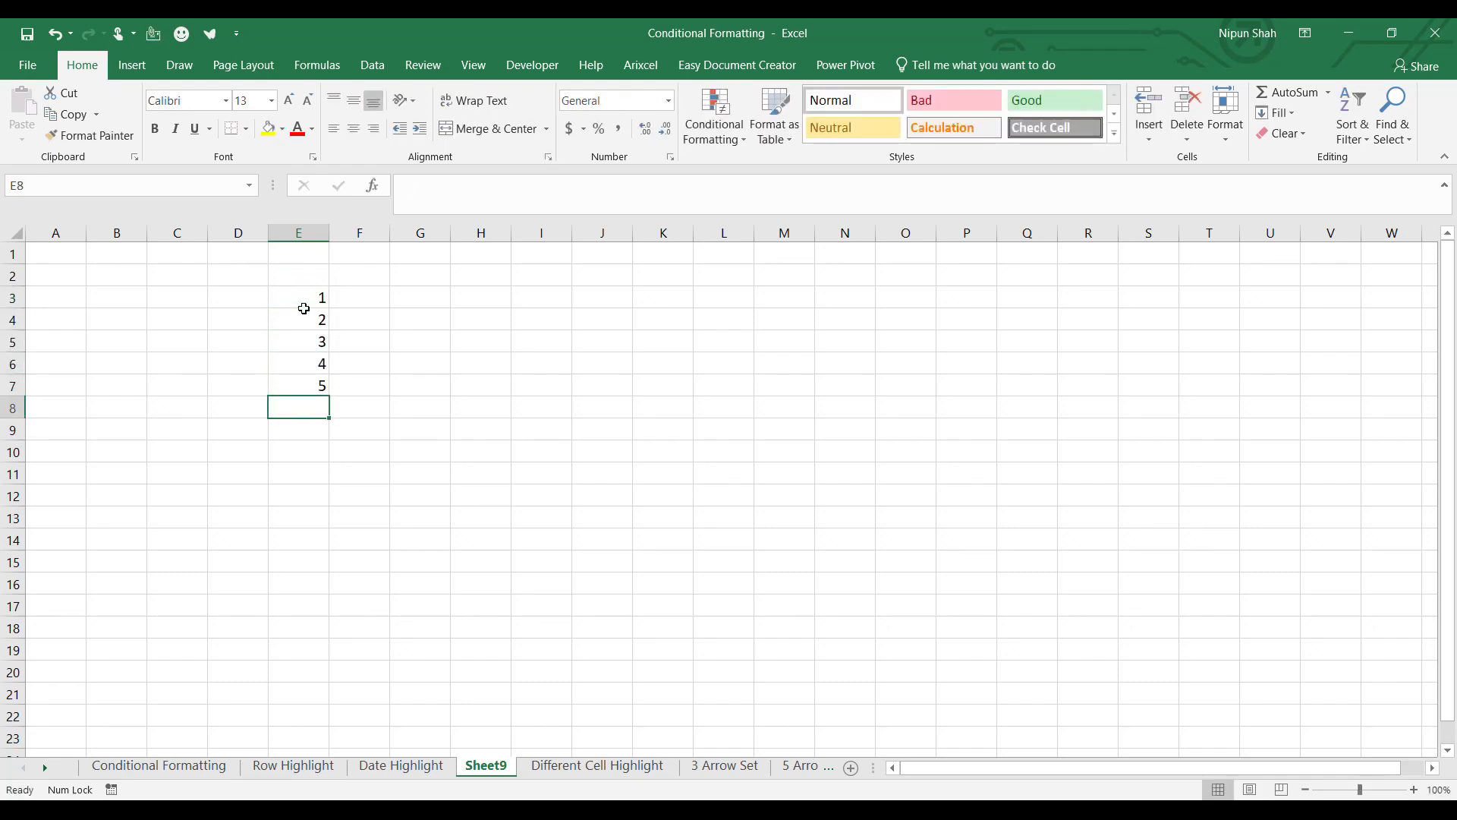
Step: Fill cells E3 to E7 with a light orange background
drag(303, 293, 299, 387)
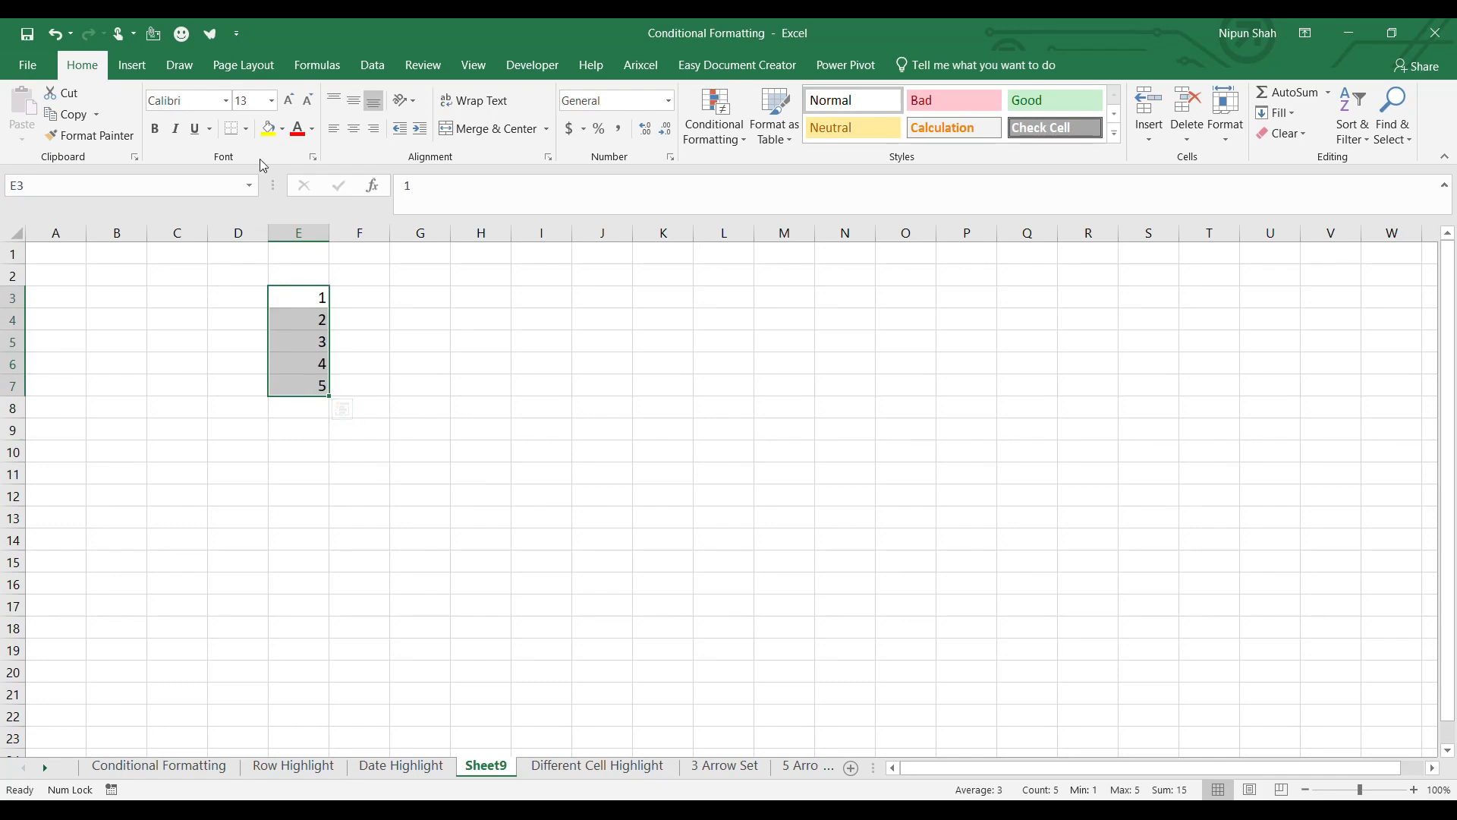
click(282, 128)
click(341, 187)
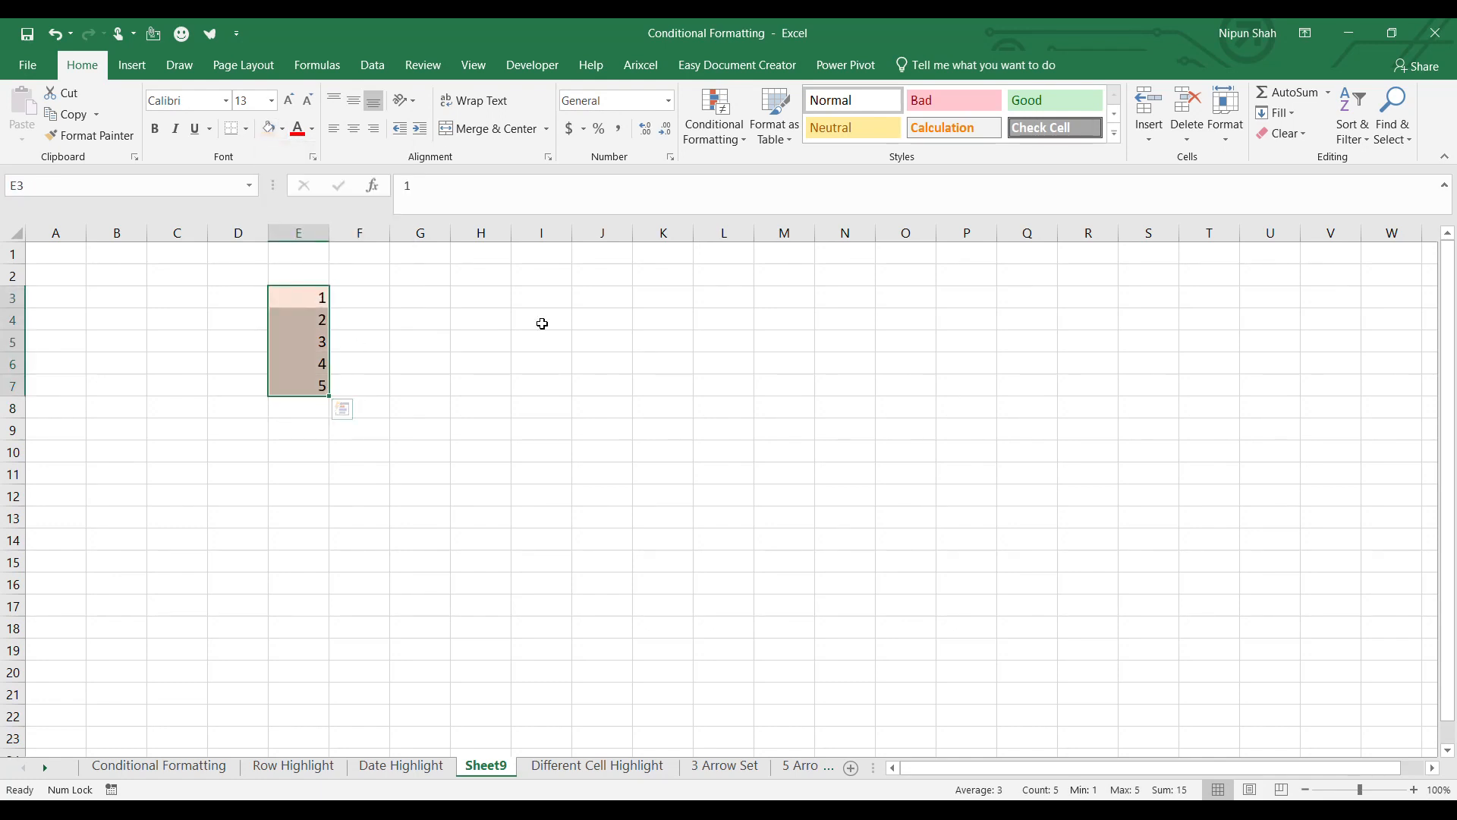
Step: Highlight values greater than 3 in cells E3 to E7 with Light Red Fill with Dark Red Text using conditional formatting
click(717, 125)
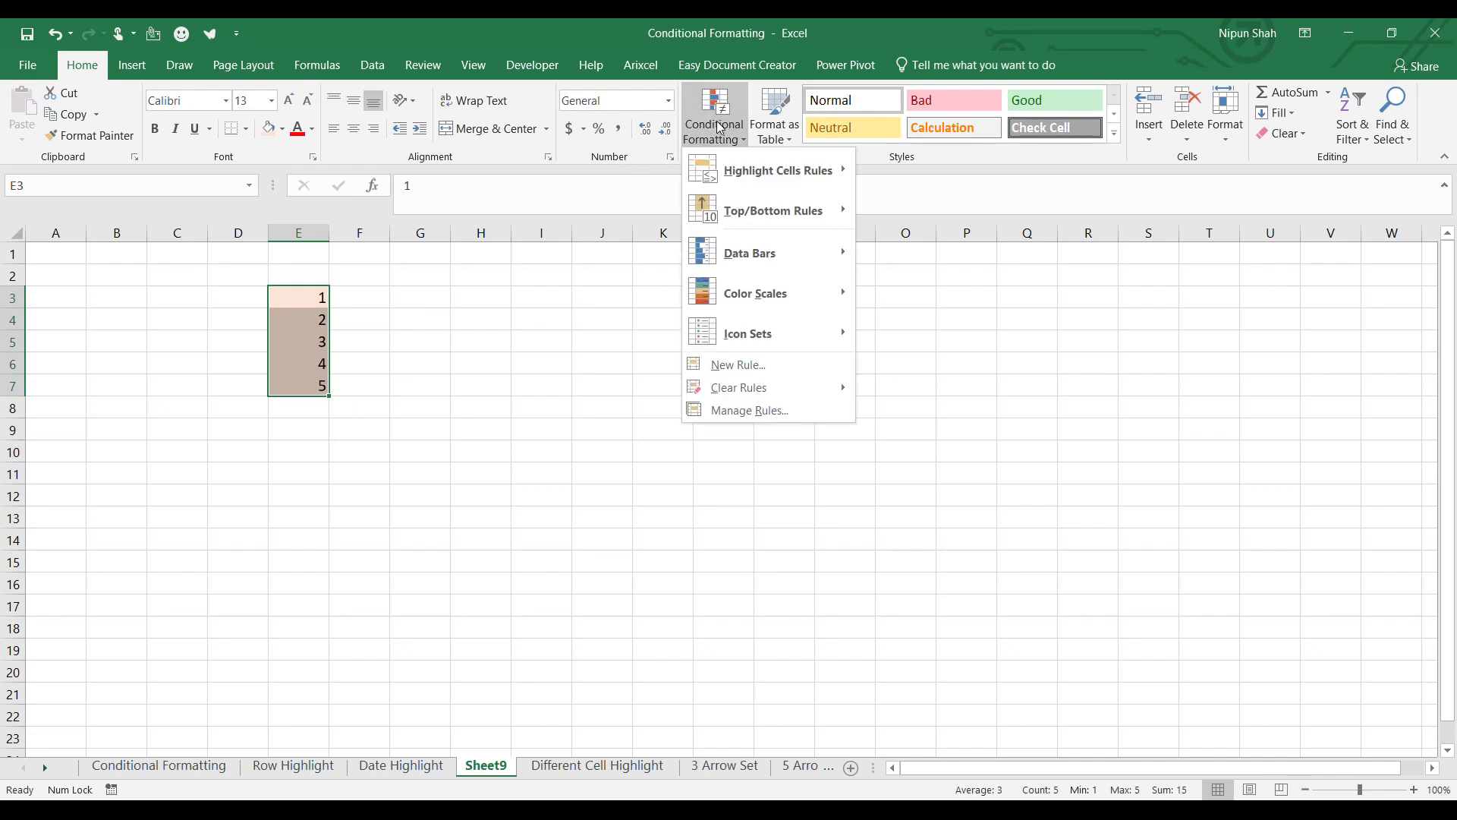
mouse_move(794, 176)
click(926, 169)
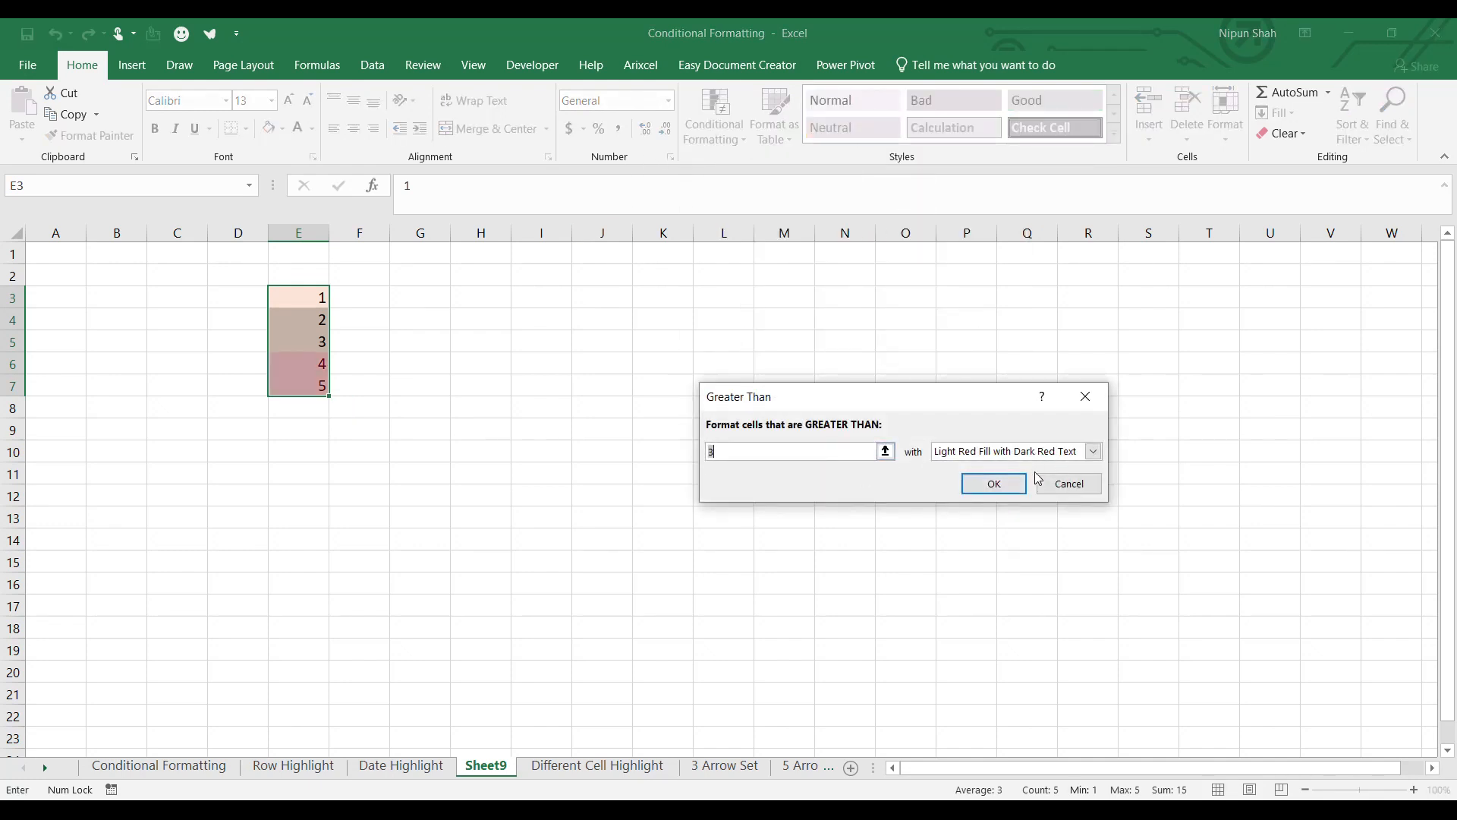
click(1012, 487)
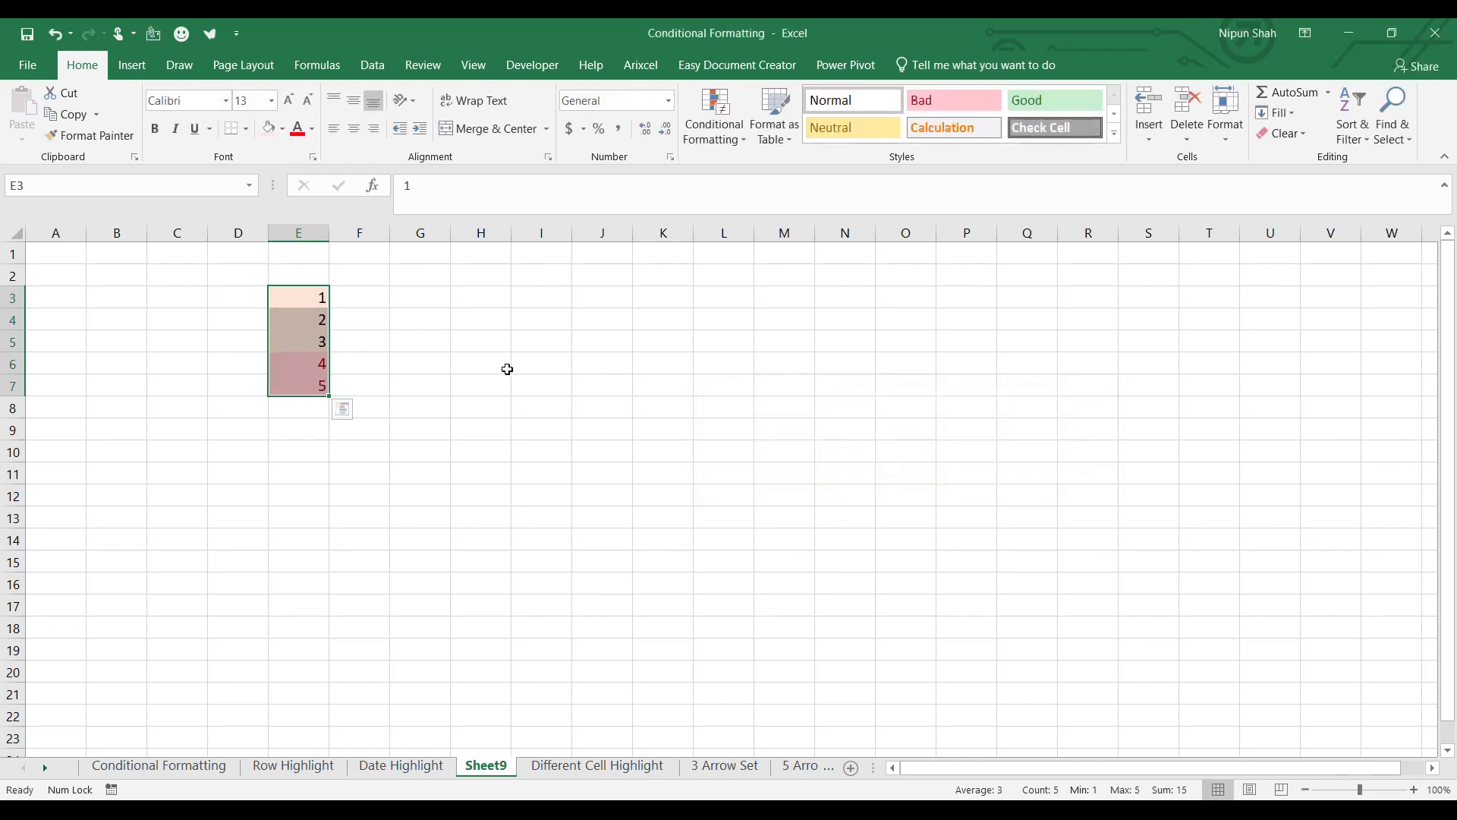
click(503, 366)
drag(299, 296, 316, 377)
drag(313, 298, 316, 386)
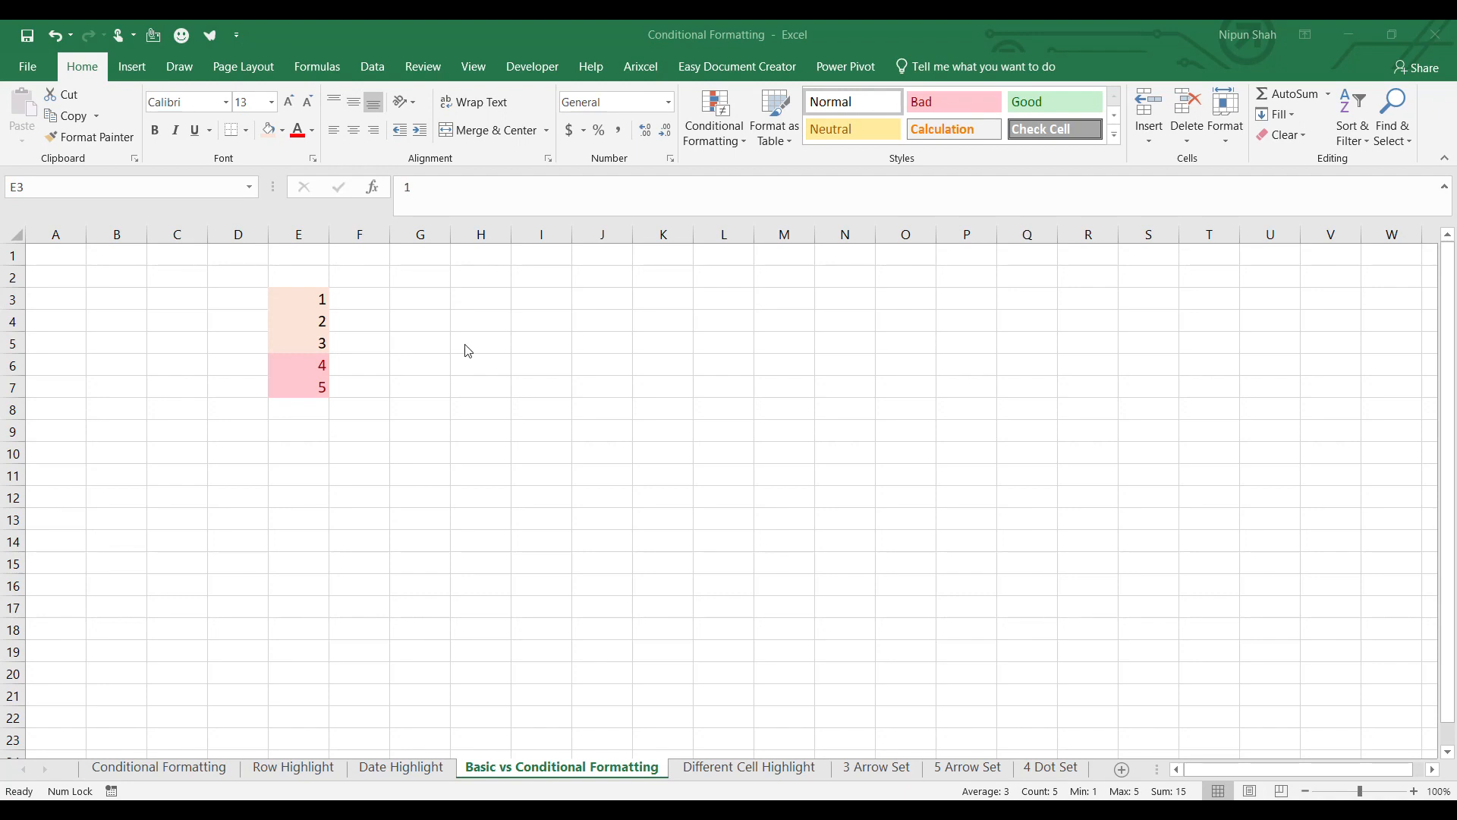
Step: Review all conditional formatting rules for the whole Conditional Formatting worksheet in the rules manager, and close it without changes
click(135, 769)
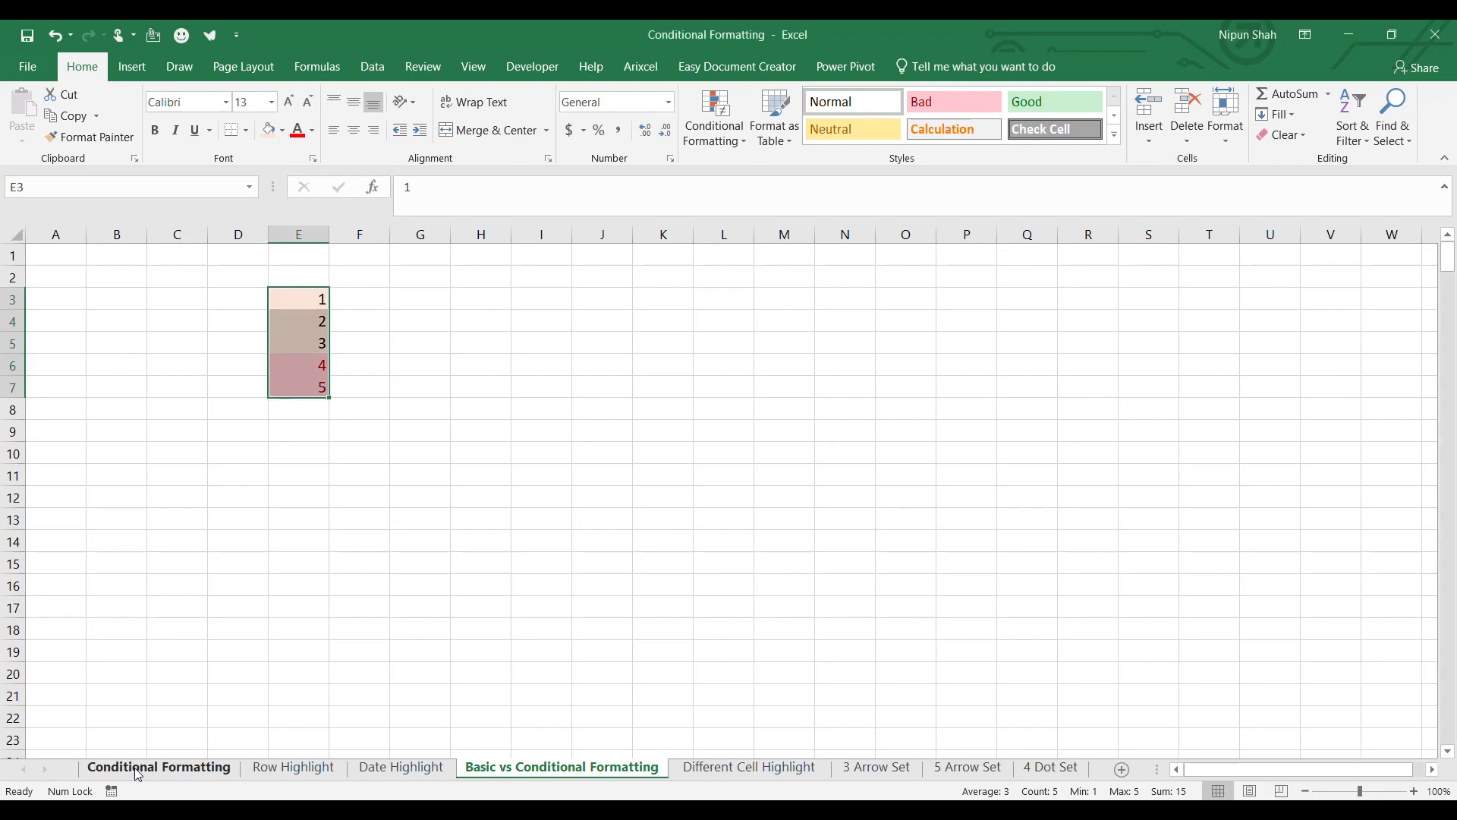
click(730, 135)
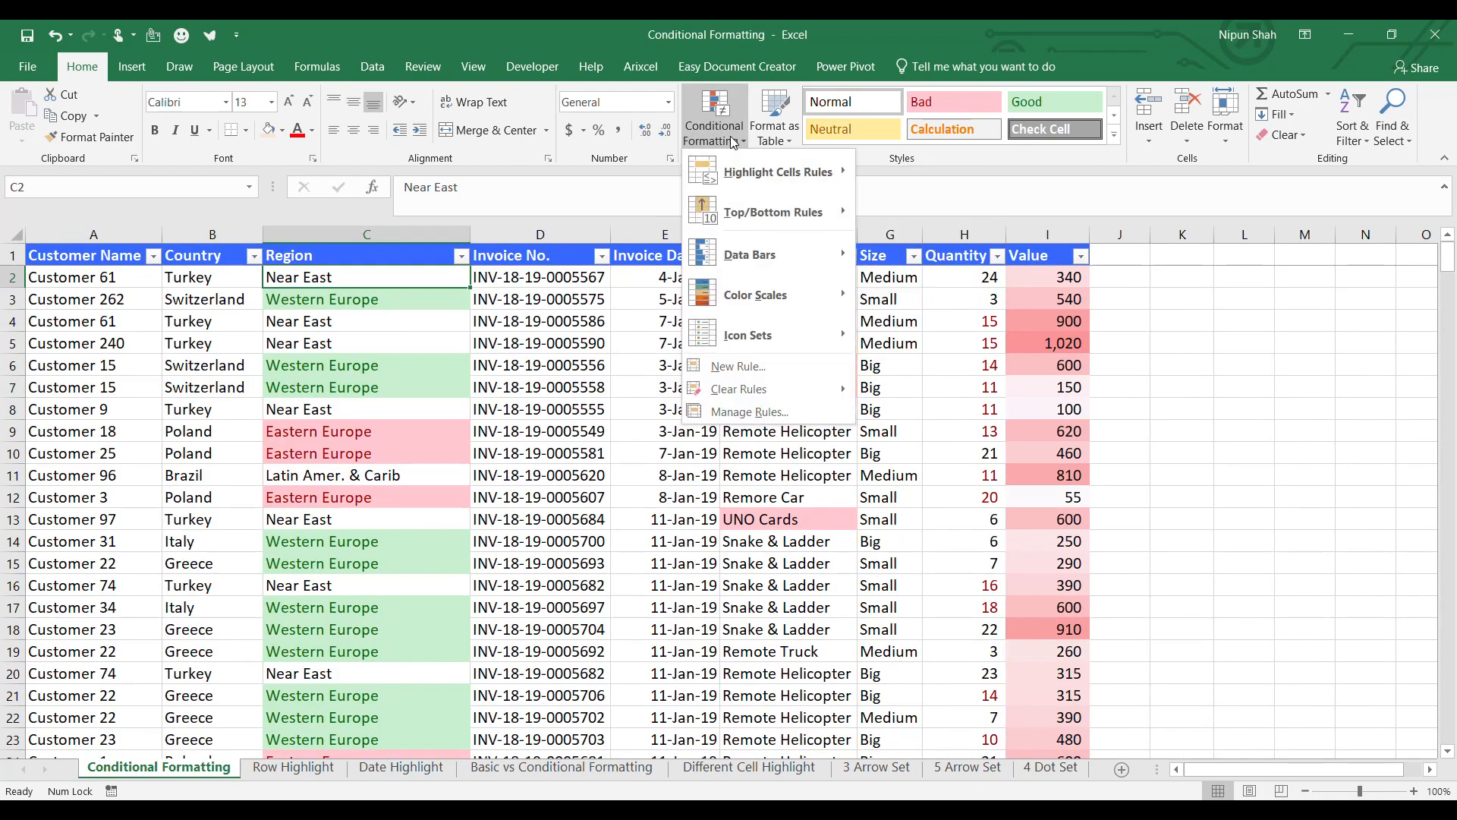
click(775, 412)
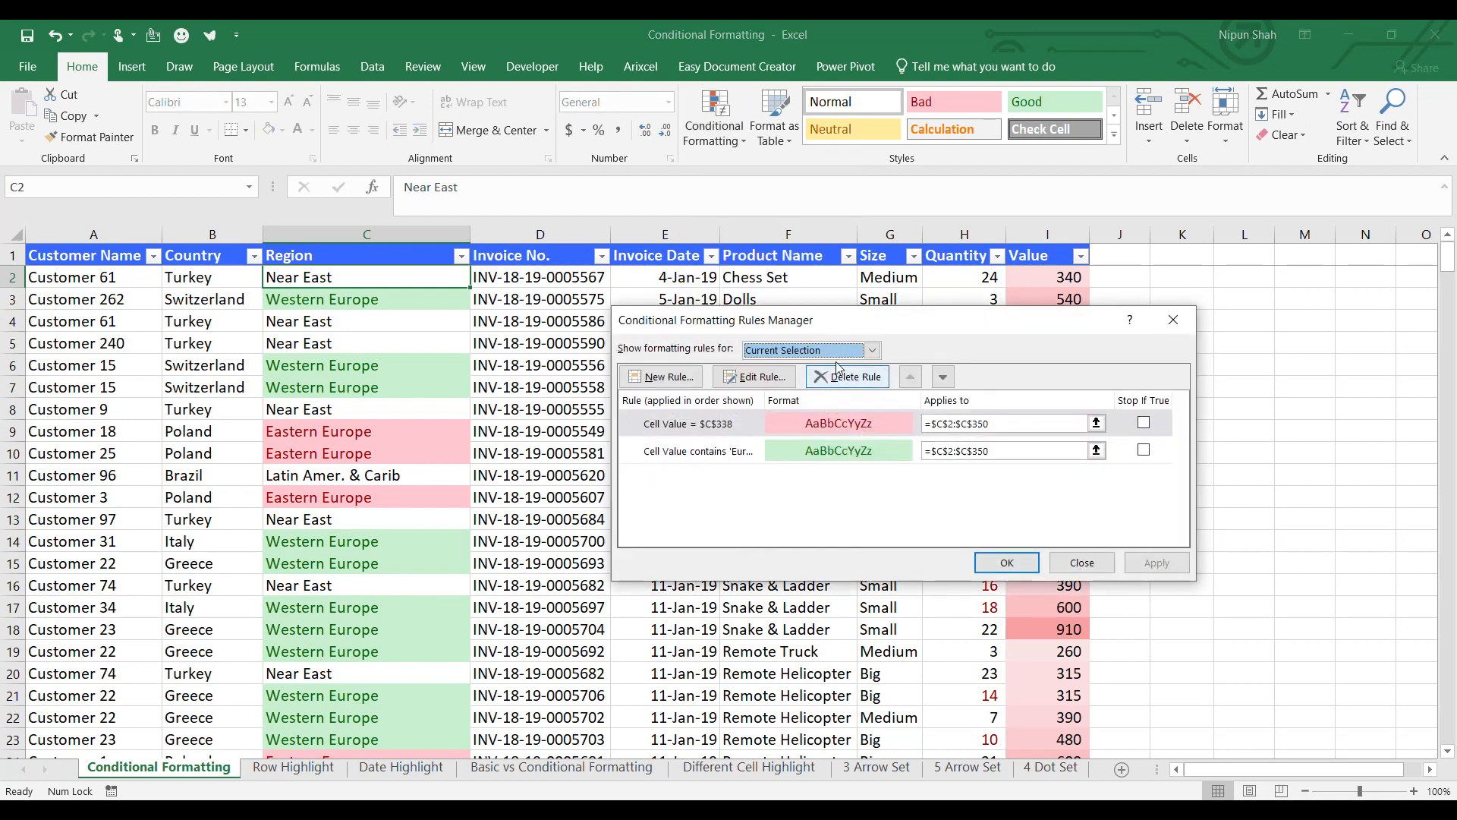
click(874, 350)
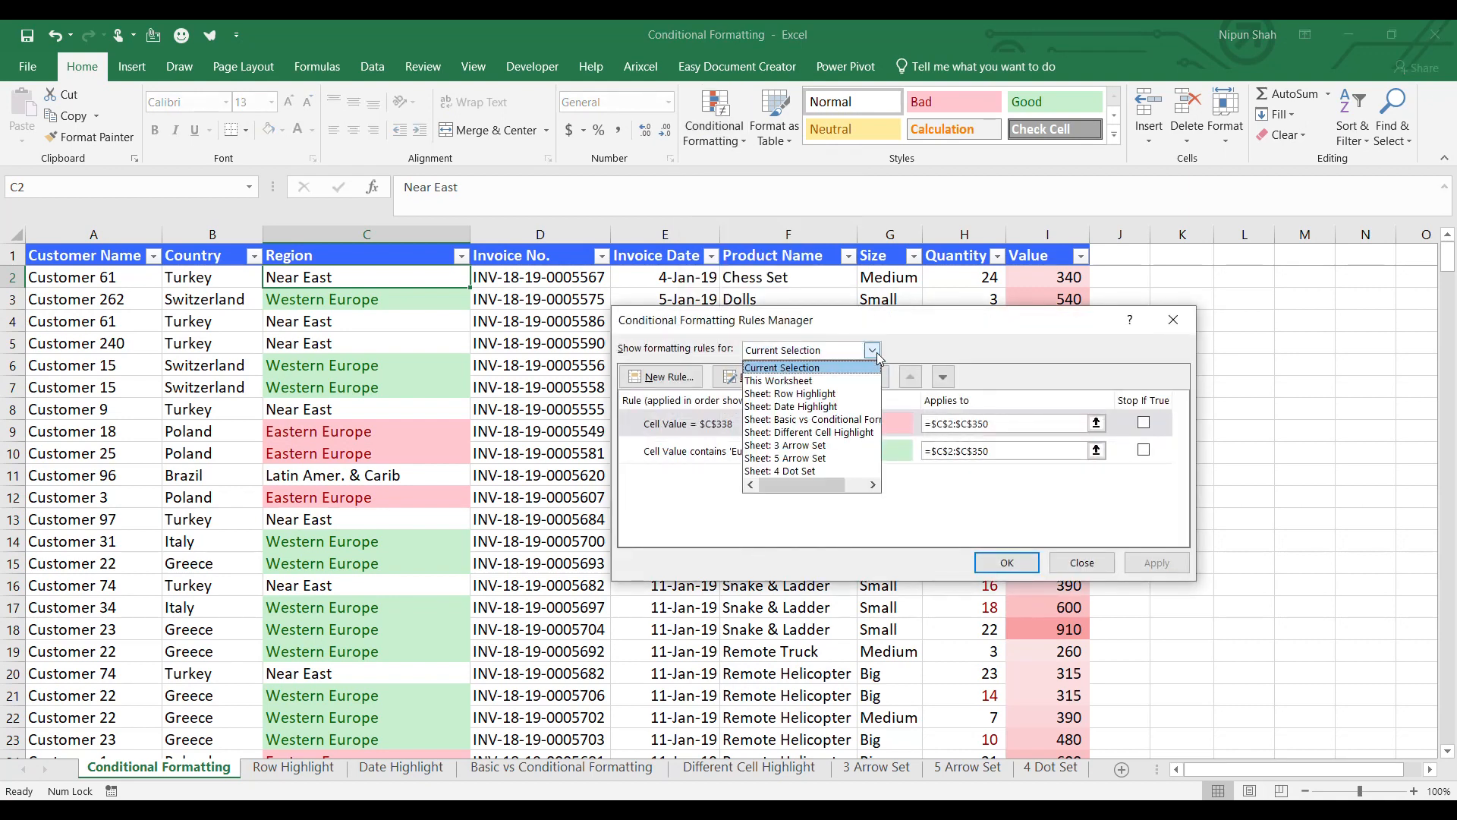
click(791, 381)
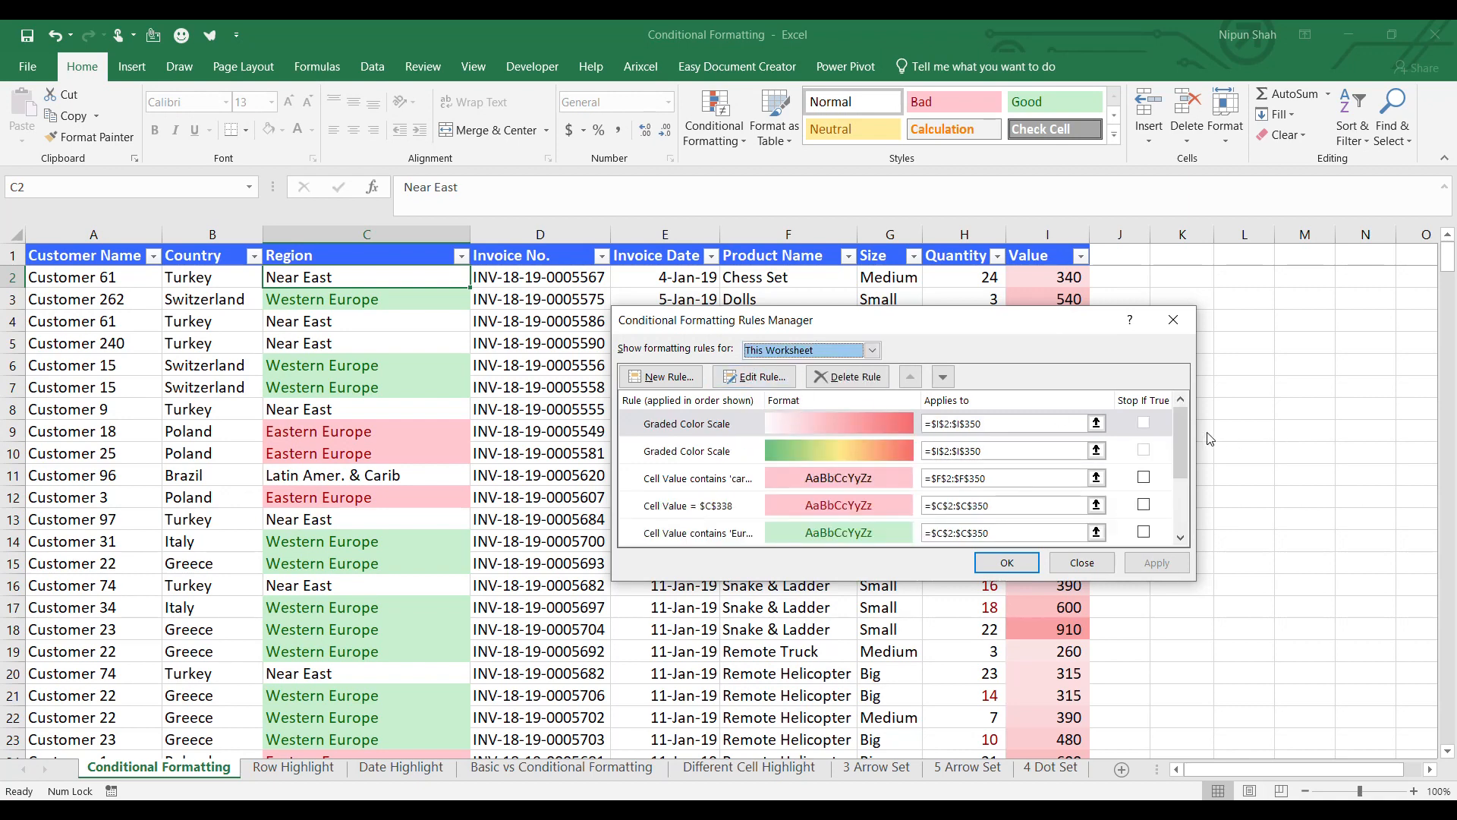
mouse_move(1176, 426)
mouse_down()
mouse_move(1186, 513)
mouse_move(1174, 416)
mouse_up()
click(1098, 560)
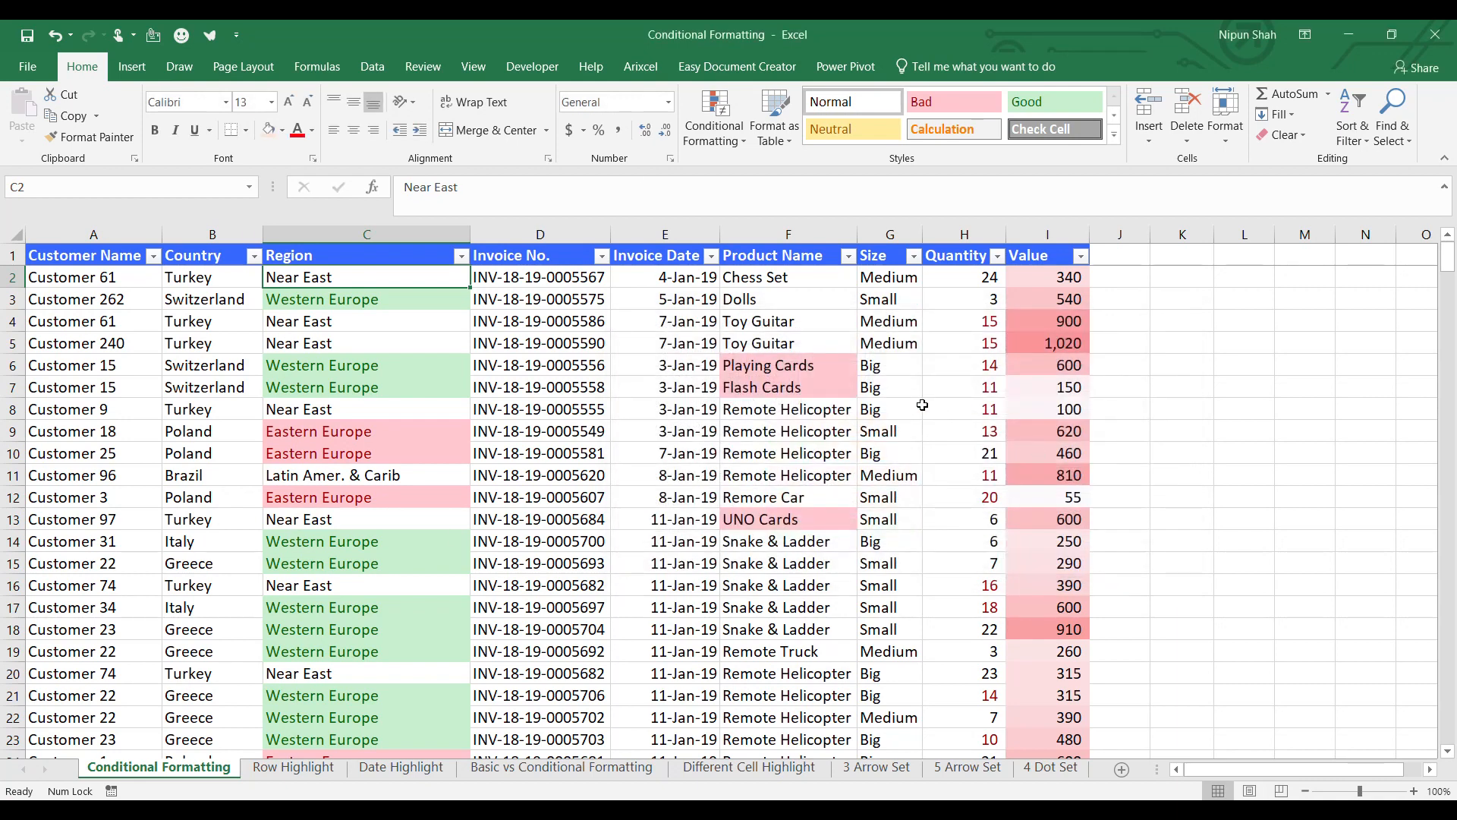